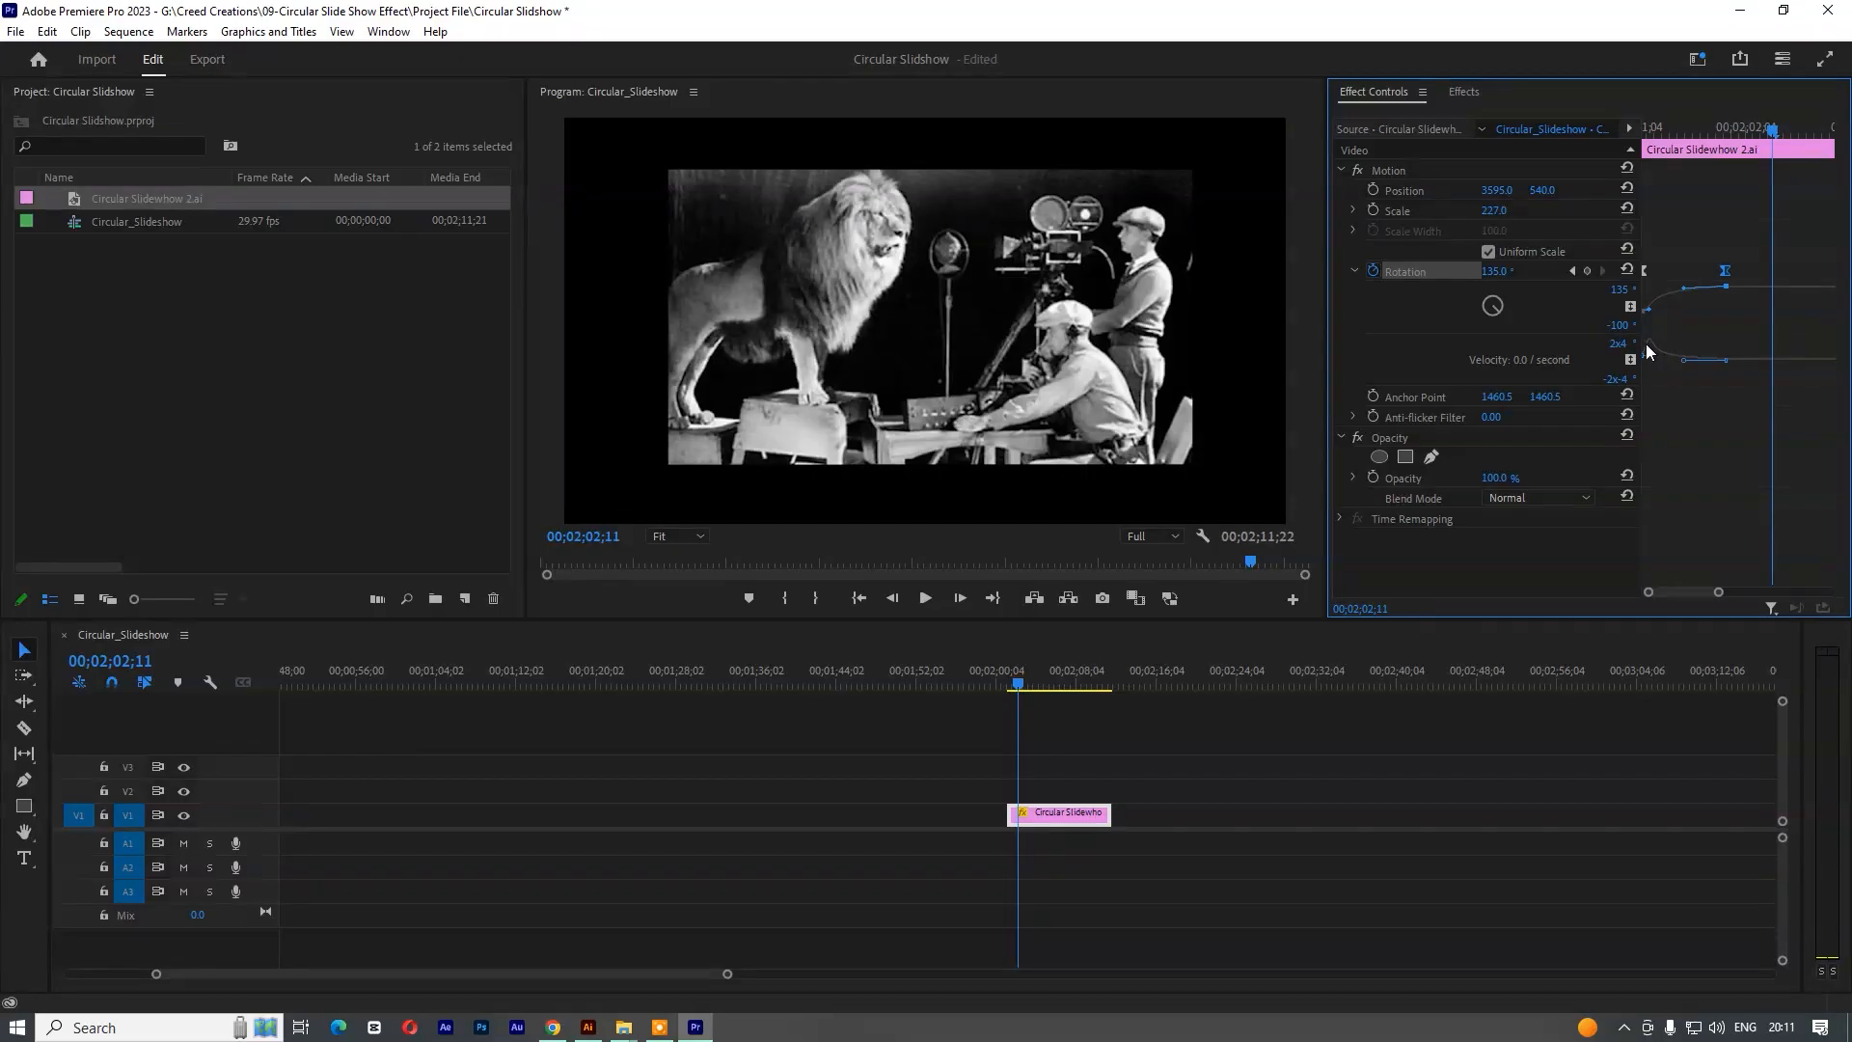
{"action": "left_click_drag", "start_coordinate": [1785, 130], "coordinate": [1787, 135]}
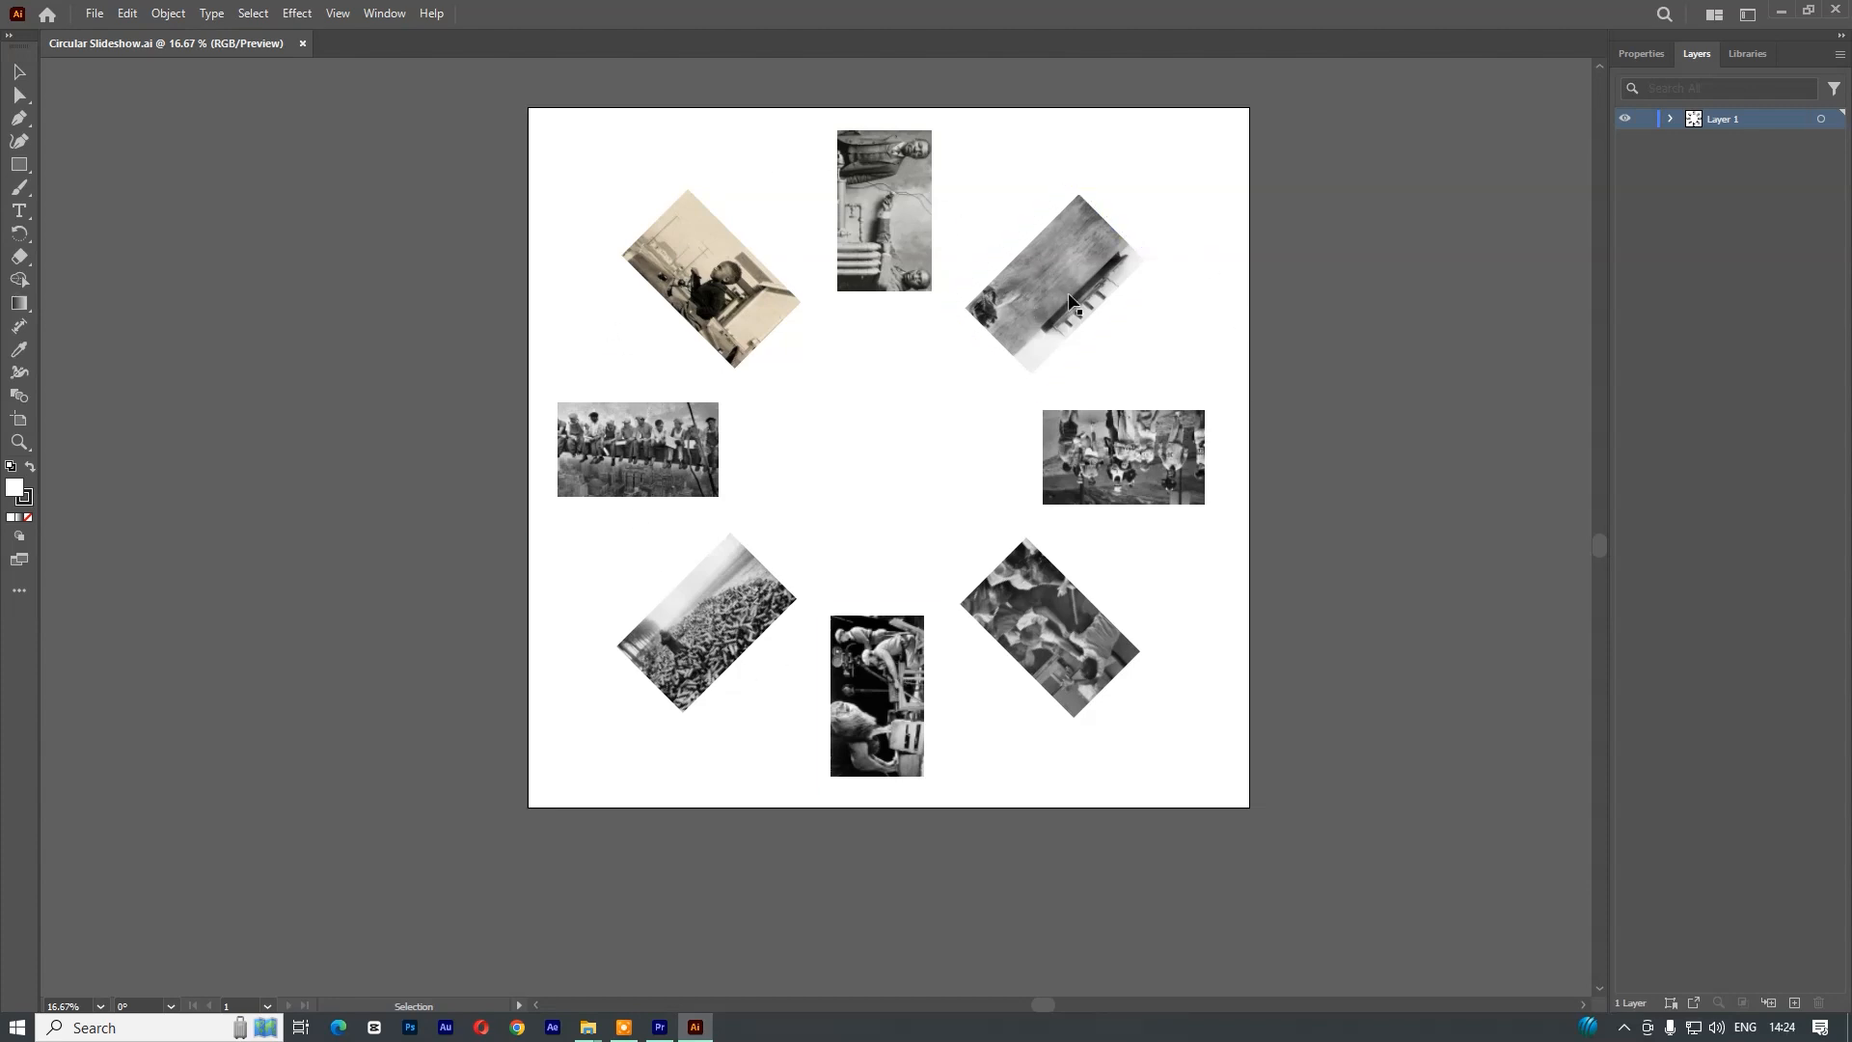
{"action": "scroll", "coordinate": [1047, 282], "scroll_direction": "up", "scroll_amount": 1}
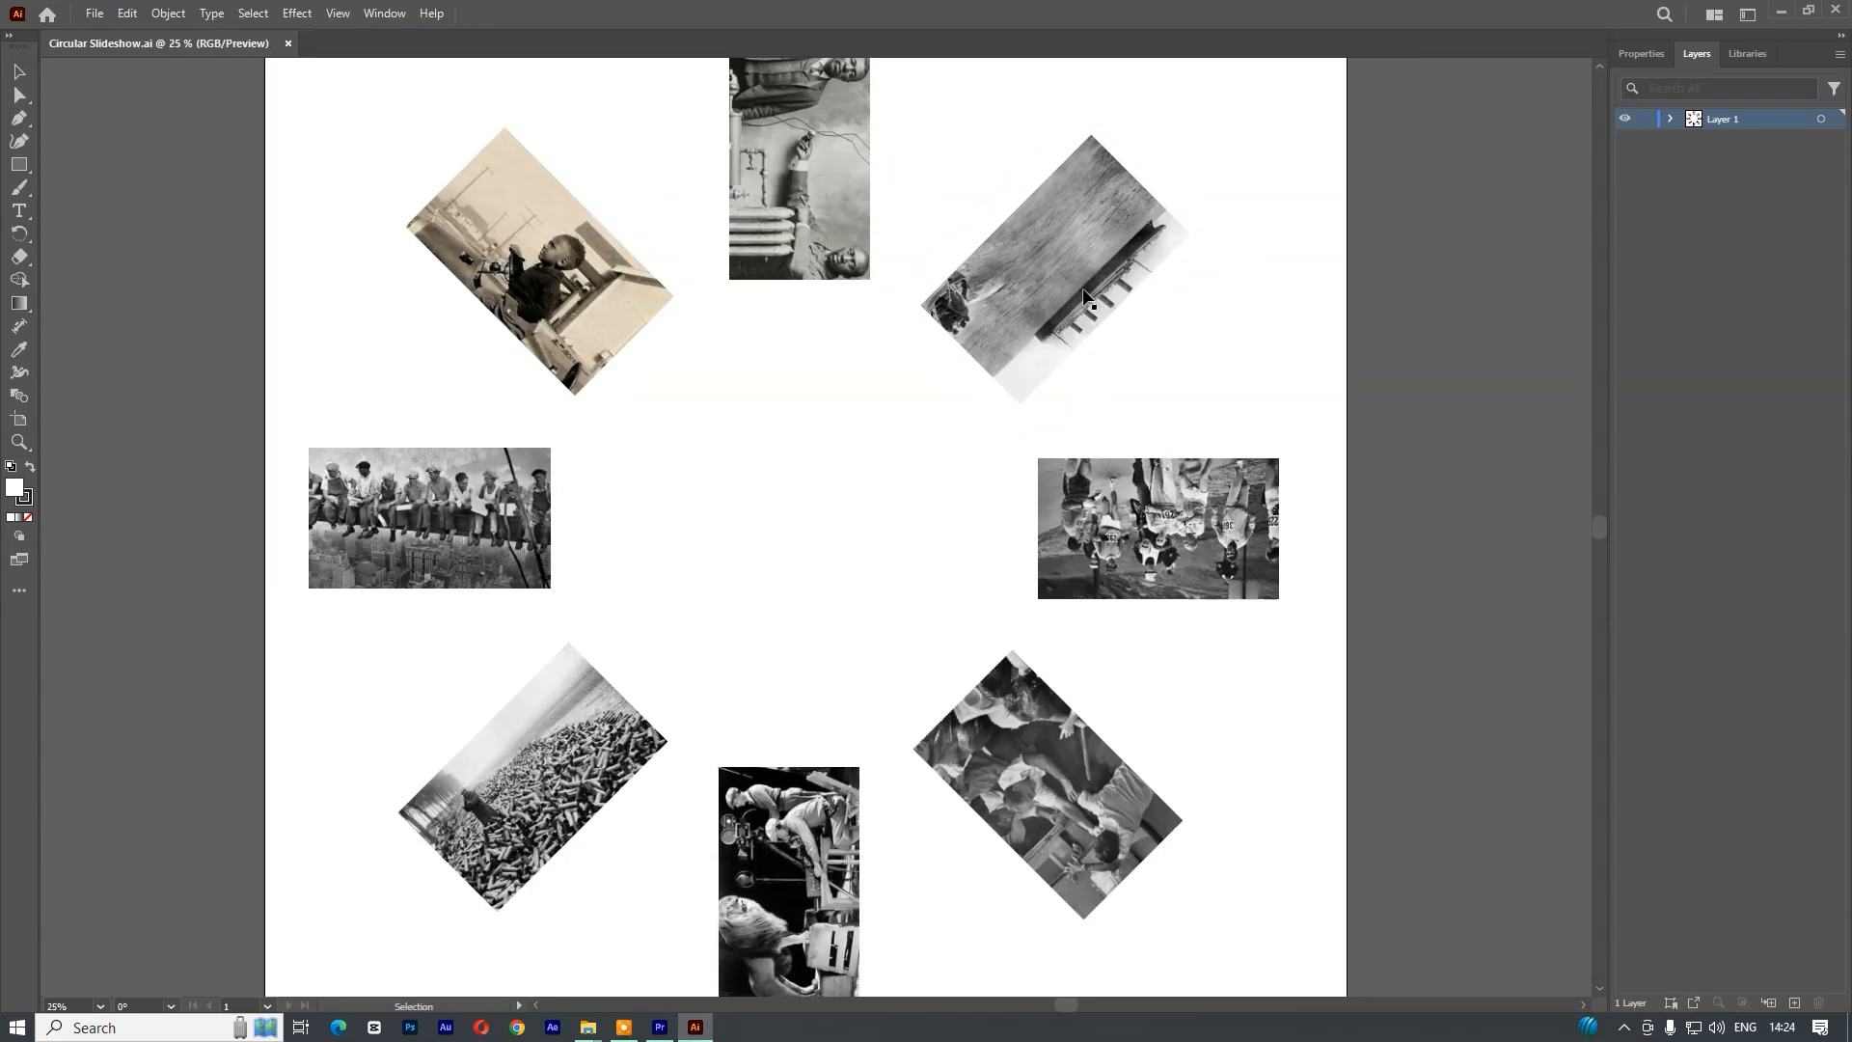
{"action": "left_click_drag", "start_coordinate": [955, 234], "coordinate": [964, 338]}
{"action": "scroll", "coordinate": [1077, 507], "scroll_direction": "down", "scroll_amount": 1}
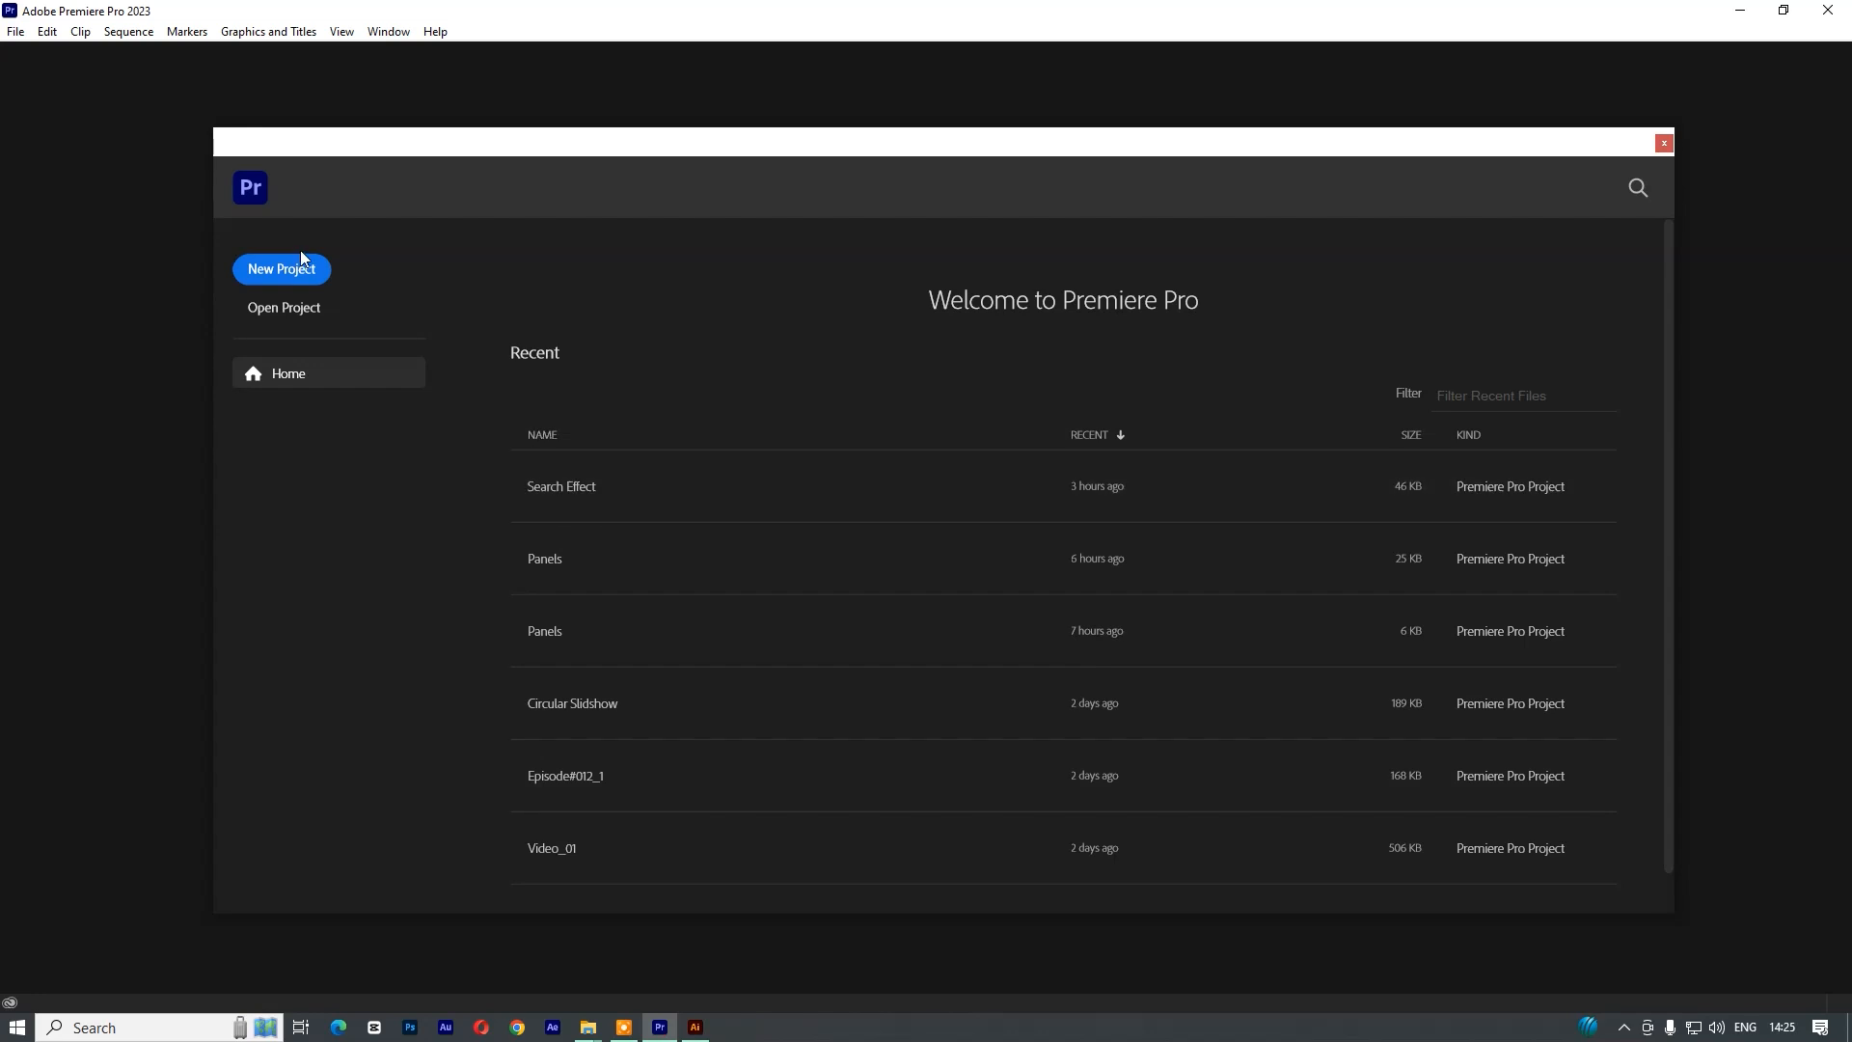
- Create a new project named Circular Slideshow in the folder G:\Creed Creations\18-Circular Animation in Premier\Project
{"action": "left_click", "coordinate": [296, 269]}
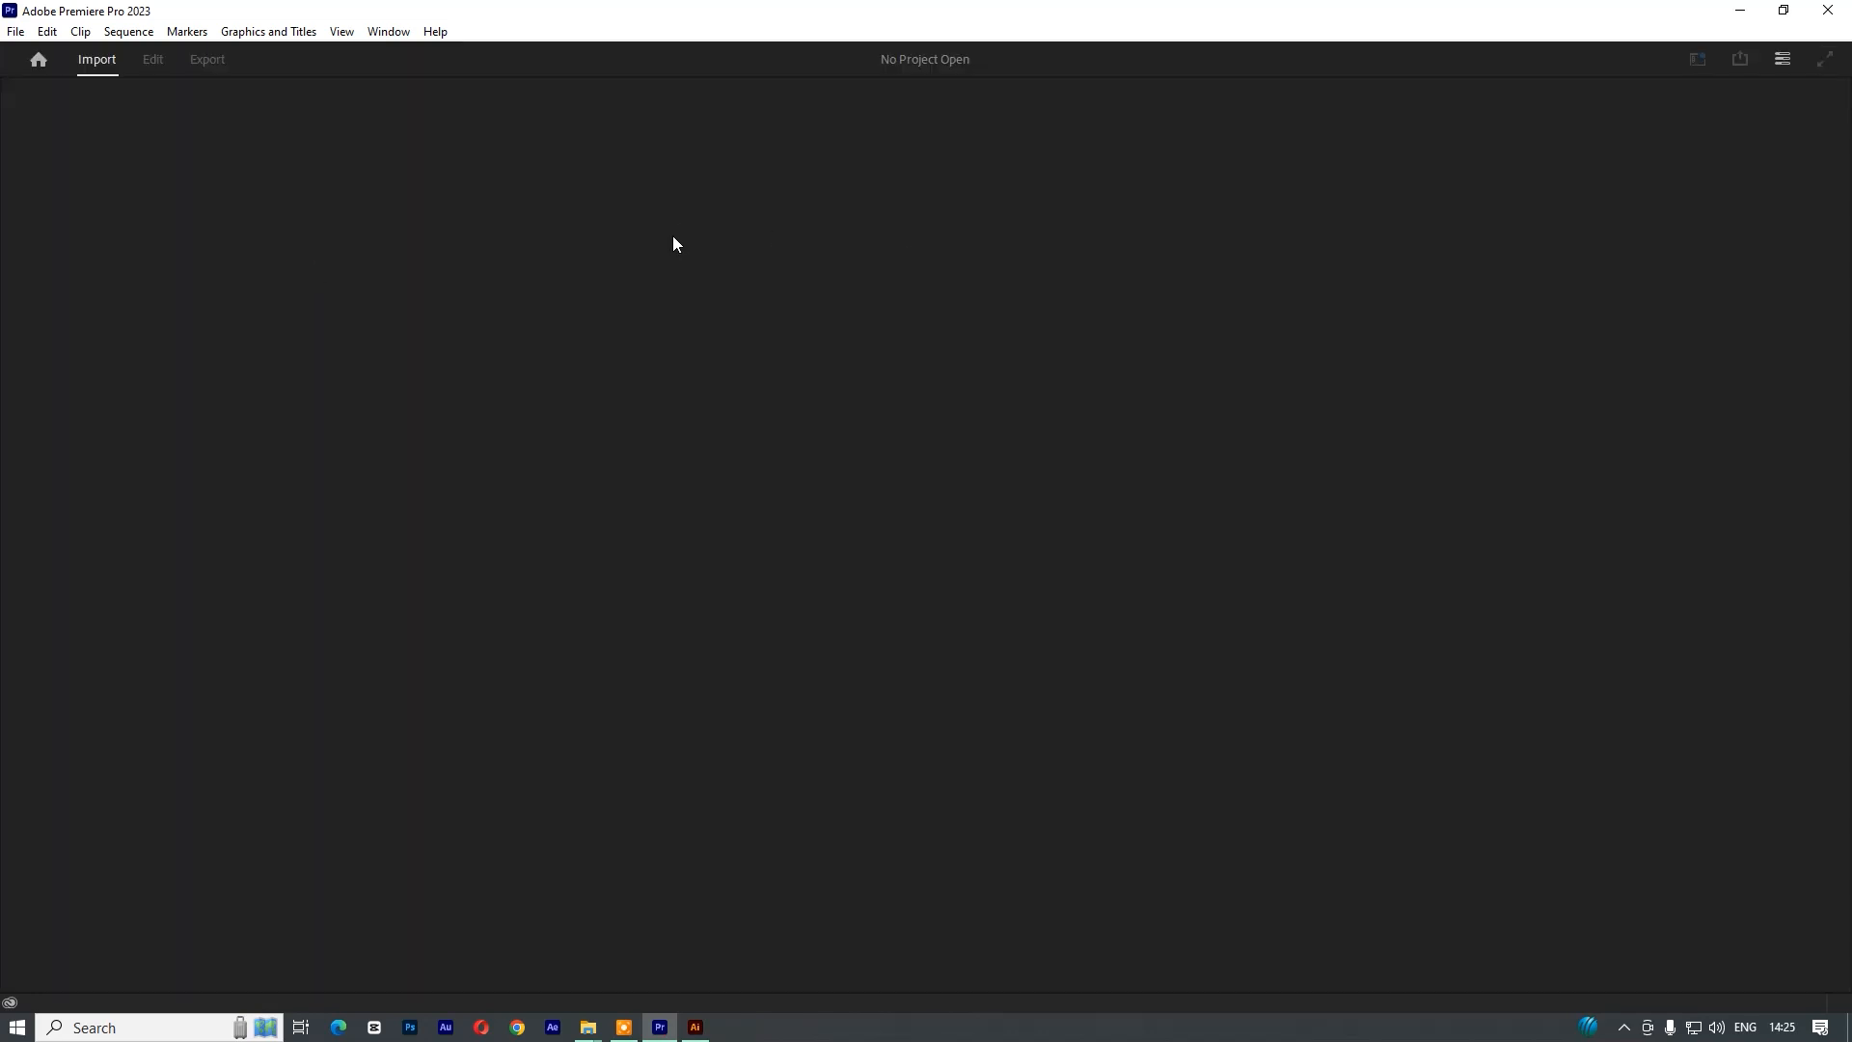
{"action": "type", "text": "Circular Slideshow"}
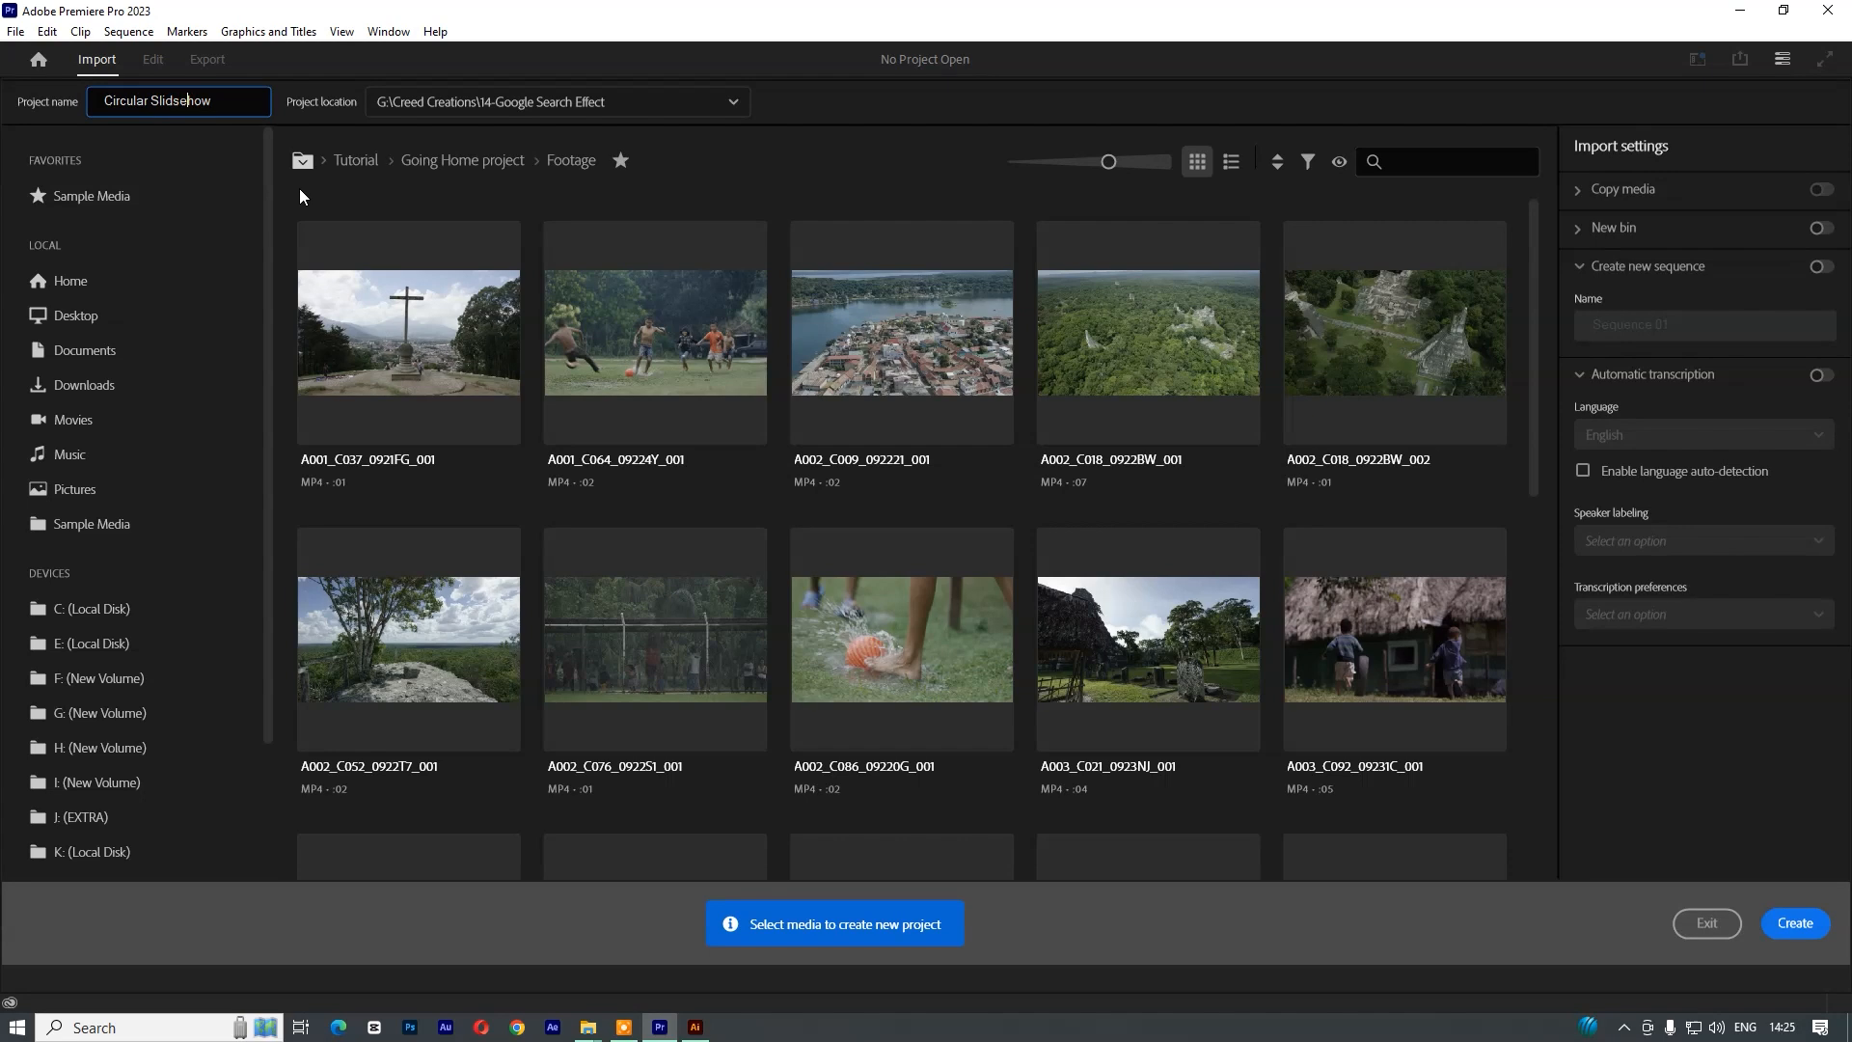
{"action": "left_click", "coordinate": [638, 102]}
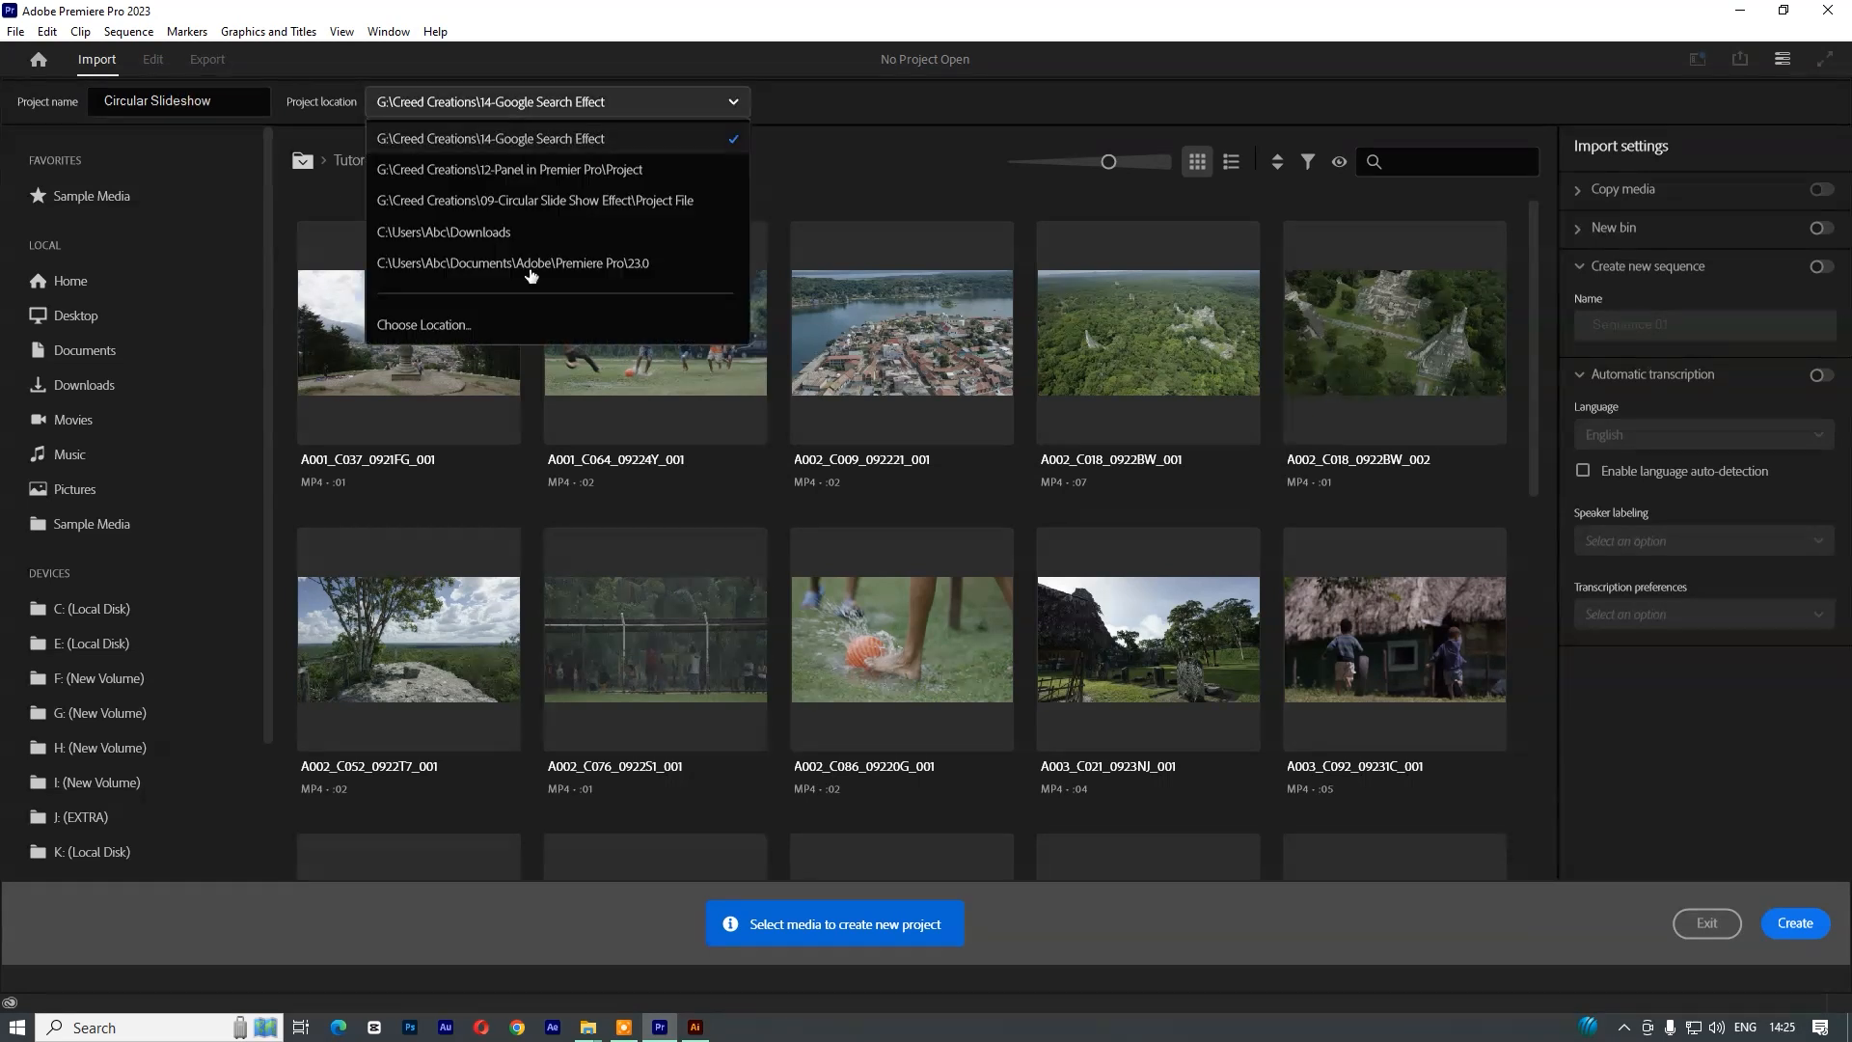
{"action": "left_click", "coordinate": [405, 319]}
{"action": "left_click", "coordinate": [289, 194]}
{"action": "left_click", "coordinate": [753, 530]}
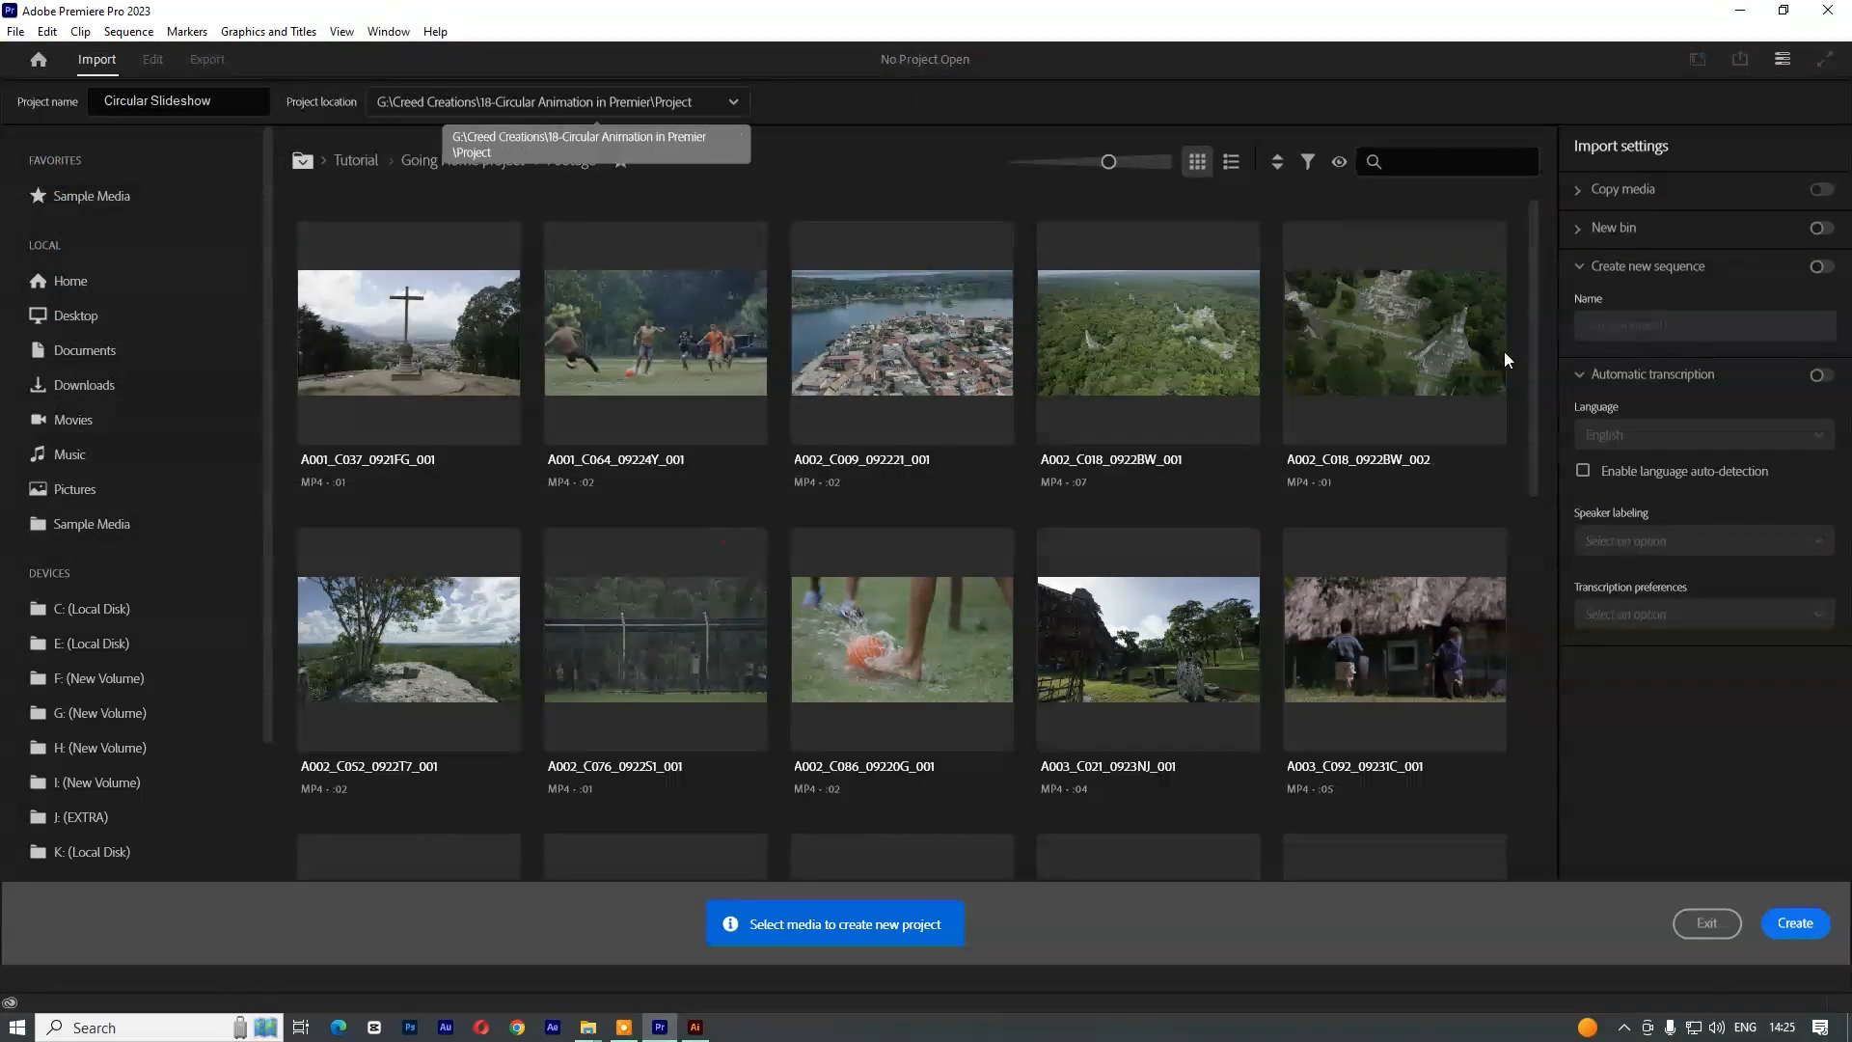
{"action": "left_click", "coordinate": [1789, 923]}
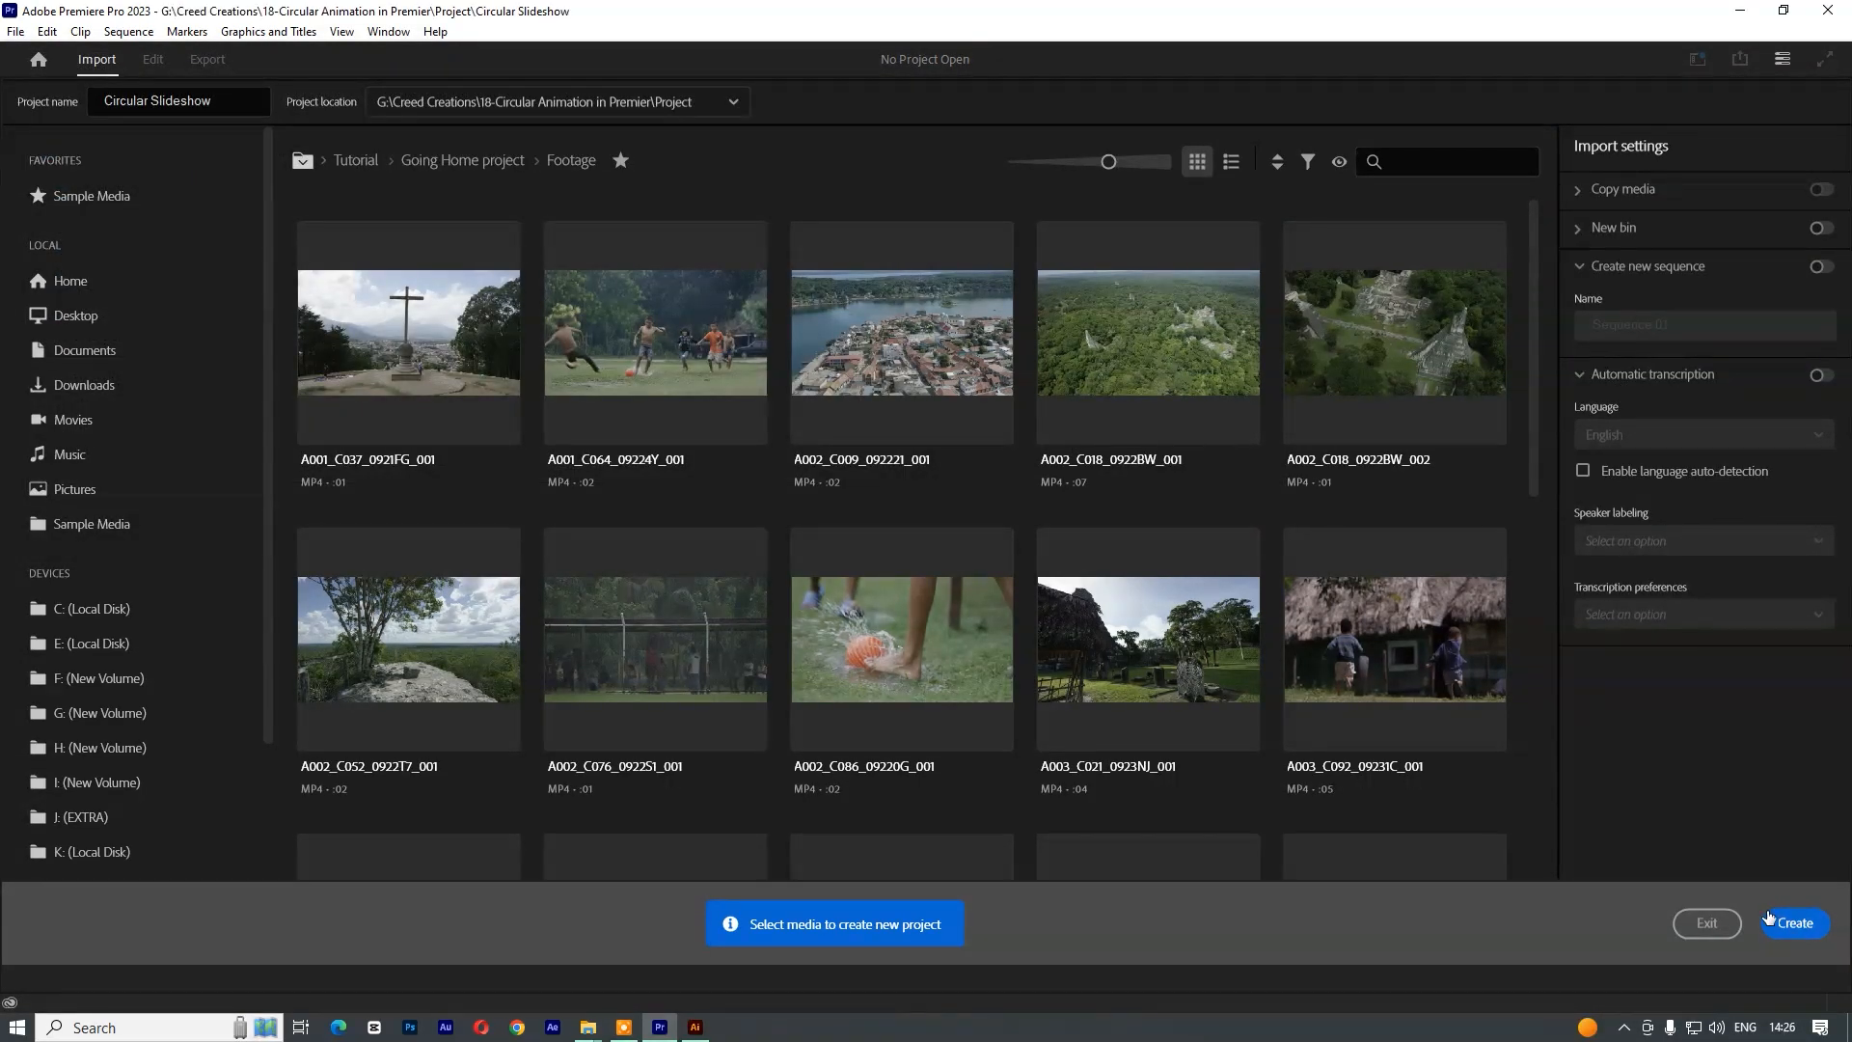
- Adjust the workspace panel layout and create a project bin named Images_Editable
{"action": "left_click_drag", "start_coordinate": [1463, 90], "coordinate": [32, 309]}
{"action": "left_click_drag", "start_coordinate": [694, 249], "coordinate": [561, 251]}
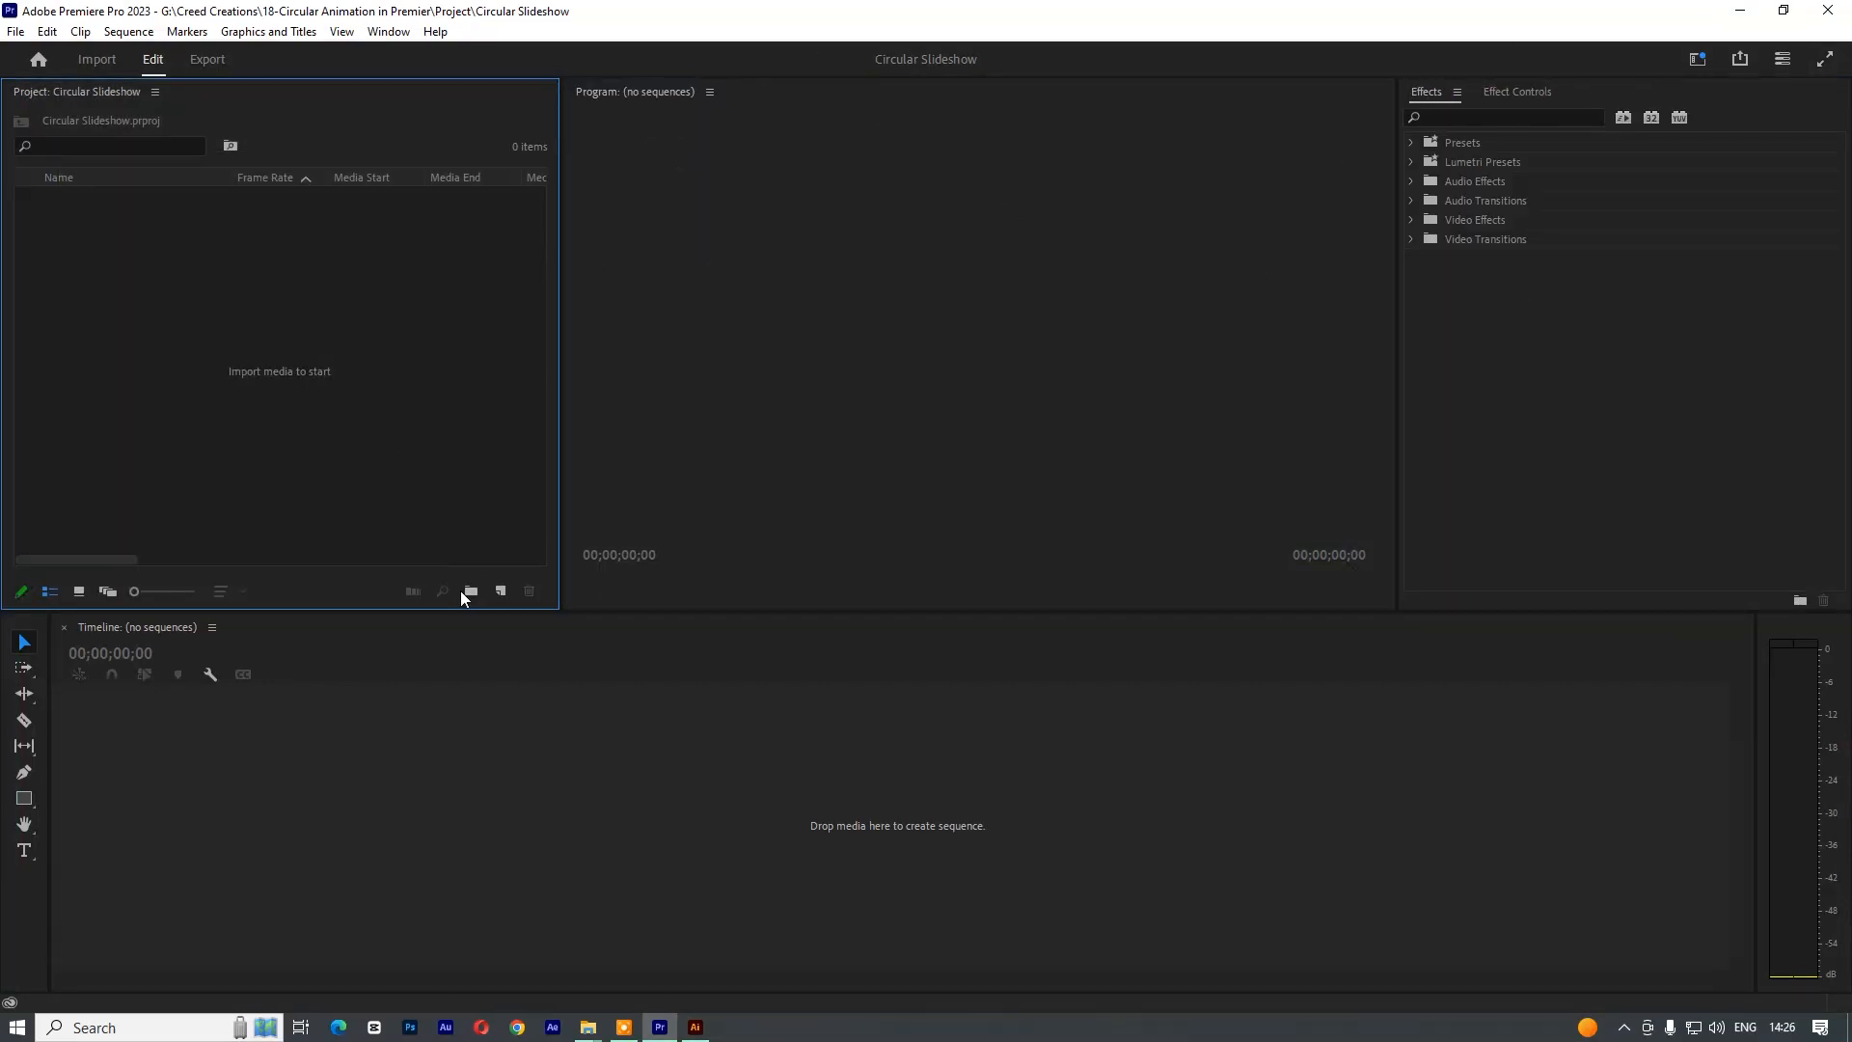
{"action": "left_click", "coordinate": [465, 589]}
{"action": "type", "text": "Images_Editable"}
{"action": "key", "text": "Return"}
- Create a sequence named Image_01 in the Images_Editable bin using the DSLR 1080p30 preset
{"action": "left_click", "coordinate": [500, 590]}
{"action": "left_click", "coordinate": [533, 617]}
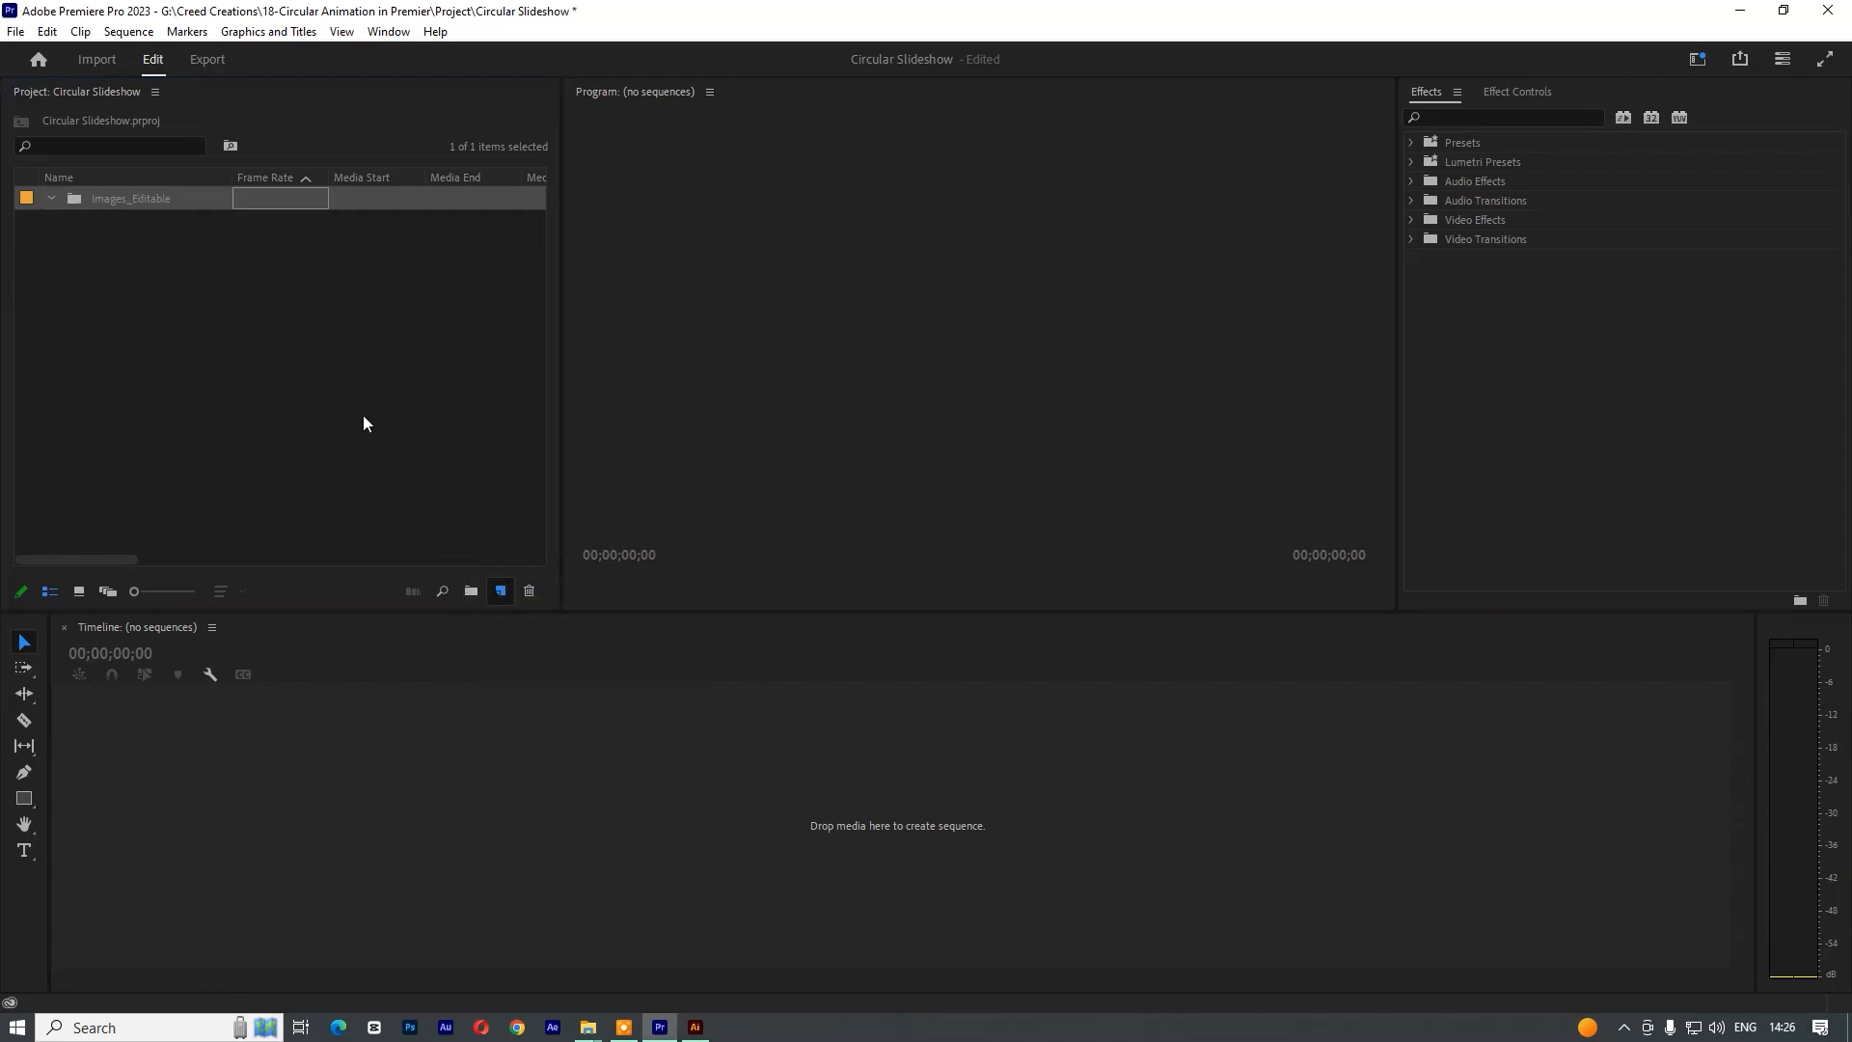
{"action": "type", "text": "Image_01"}
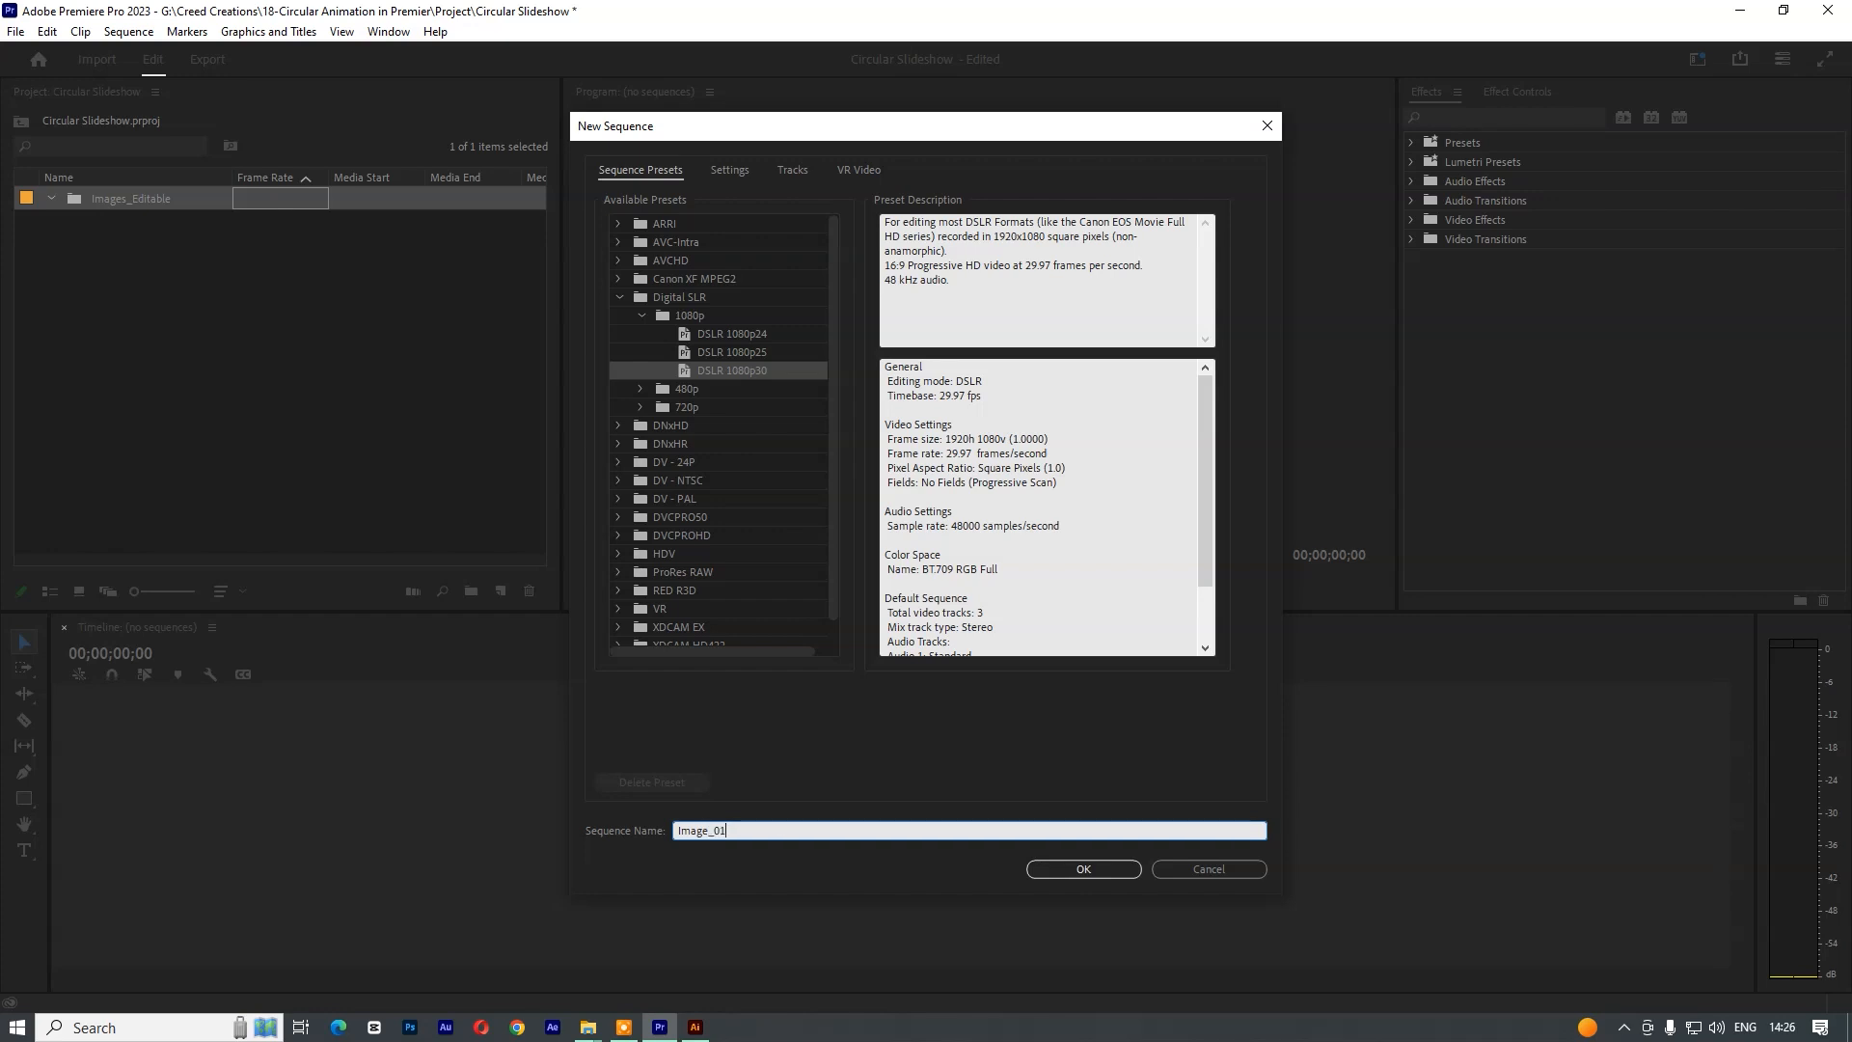
{"action": "key", "text": "Return"}
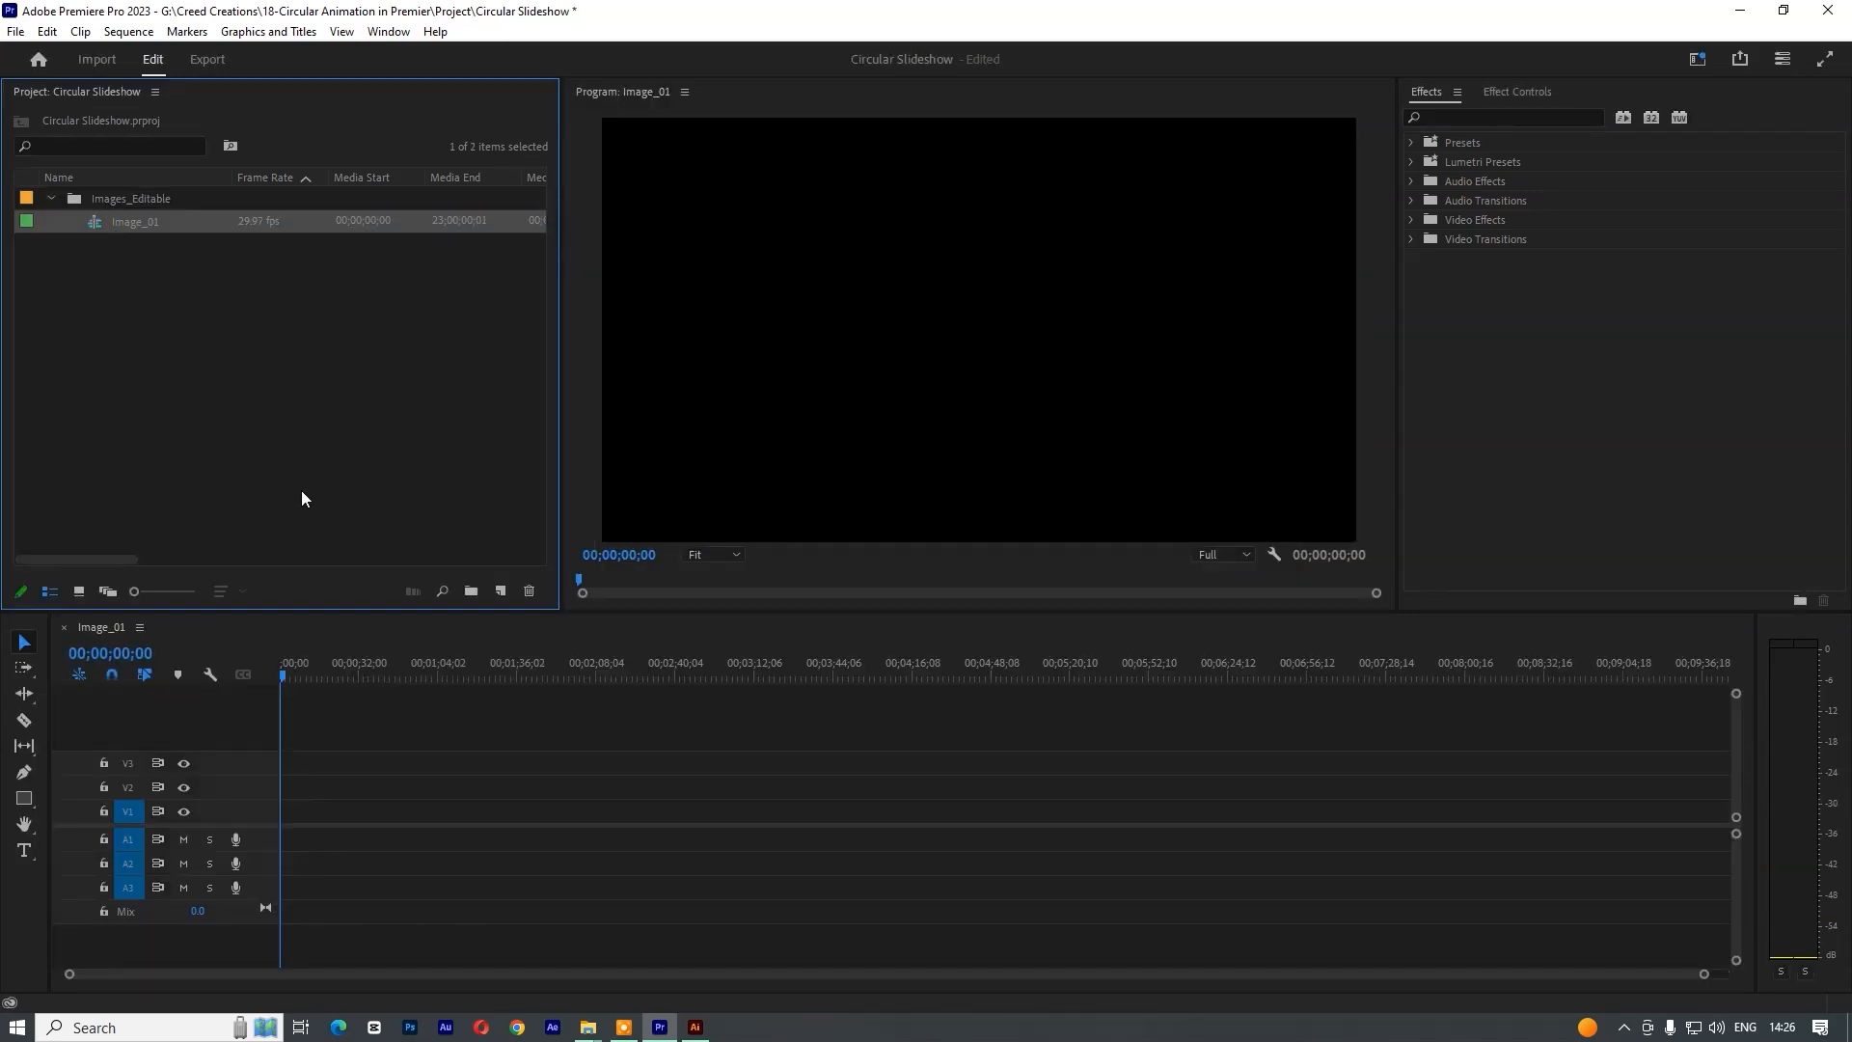
- Create a DSLR 1080p30 sequence named Image-02 and move it into the Images_Editable bin
{"action": "key", "text": "ctrl+z"}
{"action": "left_click", "coordinate": [496, 591]}
{"action": "left_click", "coordinate": [589, 615]}
{"action": "type", "text": "Image-02"}
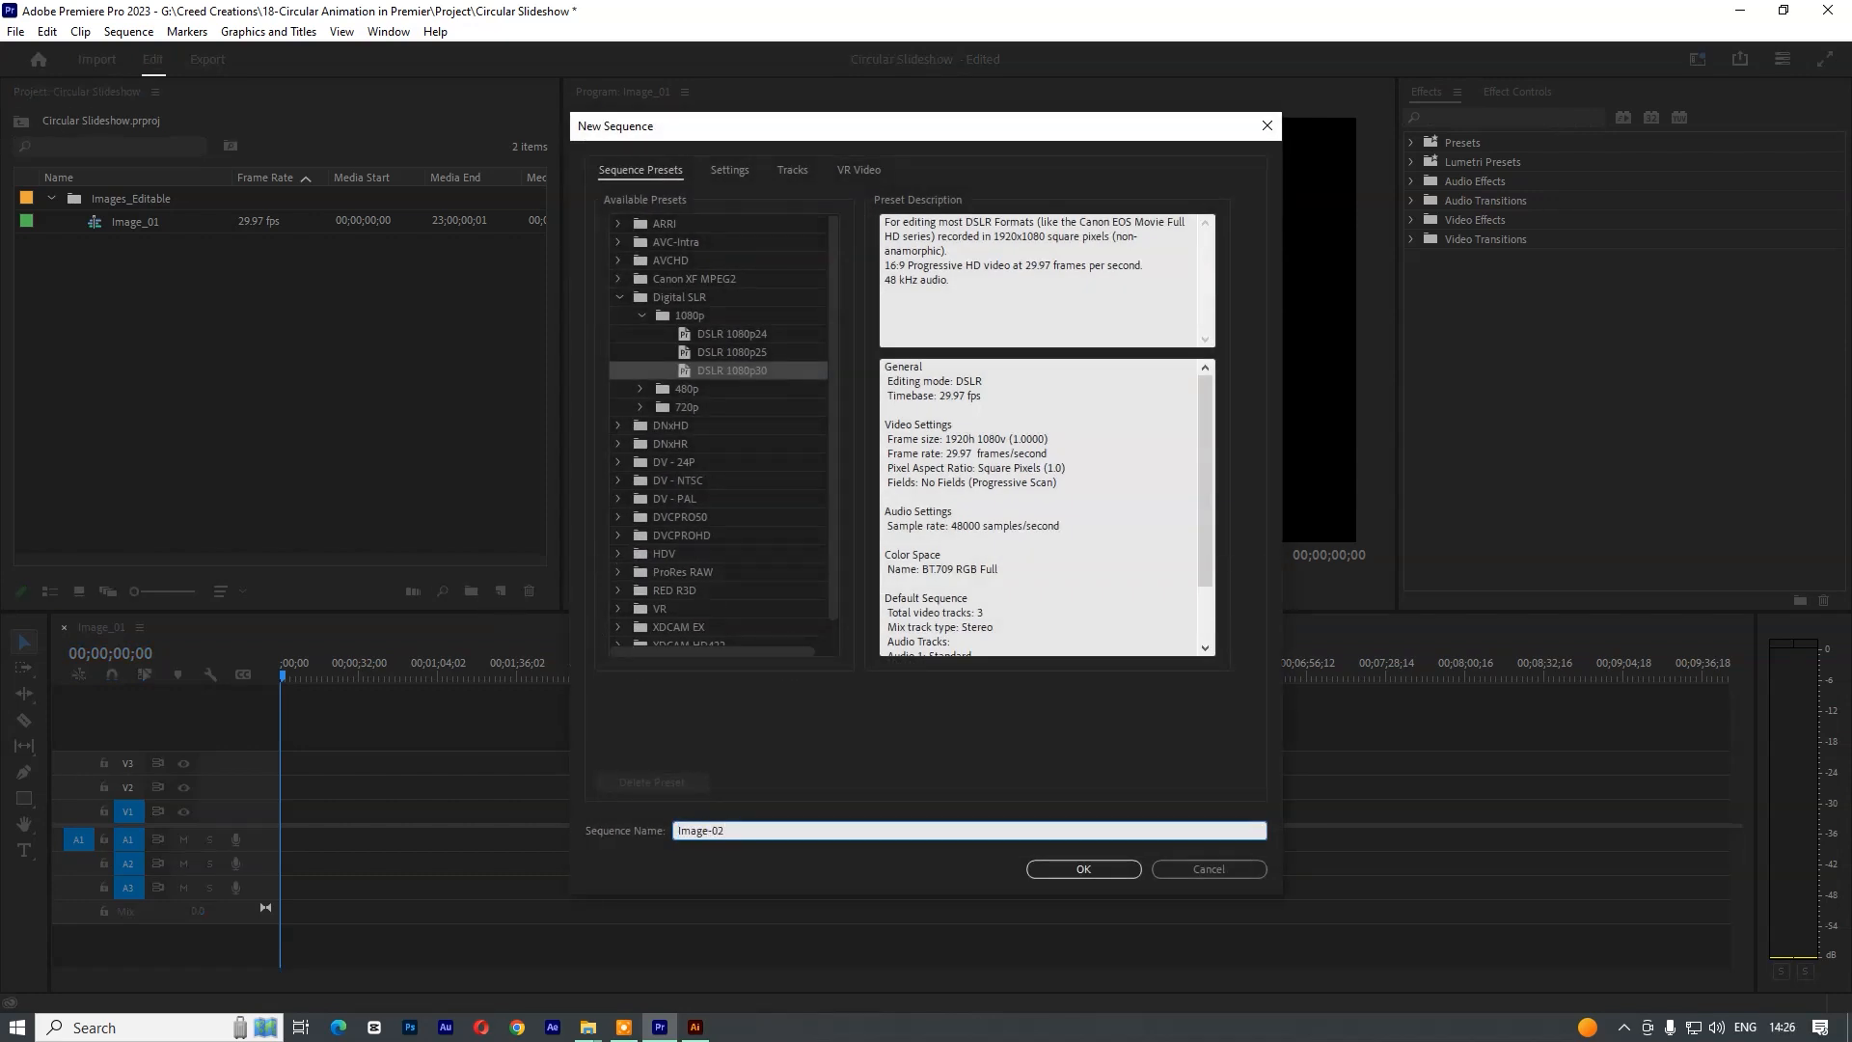
{"action": "key", "text": "Return"}
{"action": "left_click", "coordinate": [89, 245]}
{"action": "left_click_drag", "start_coordinate": [136, 202], "coordinate": [136, 203]}
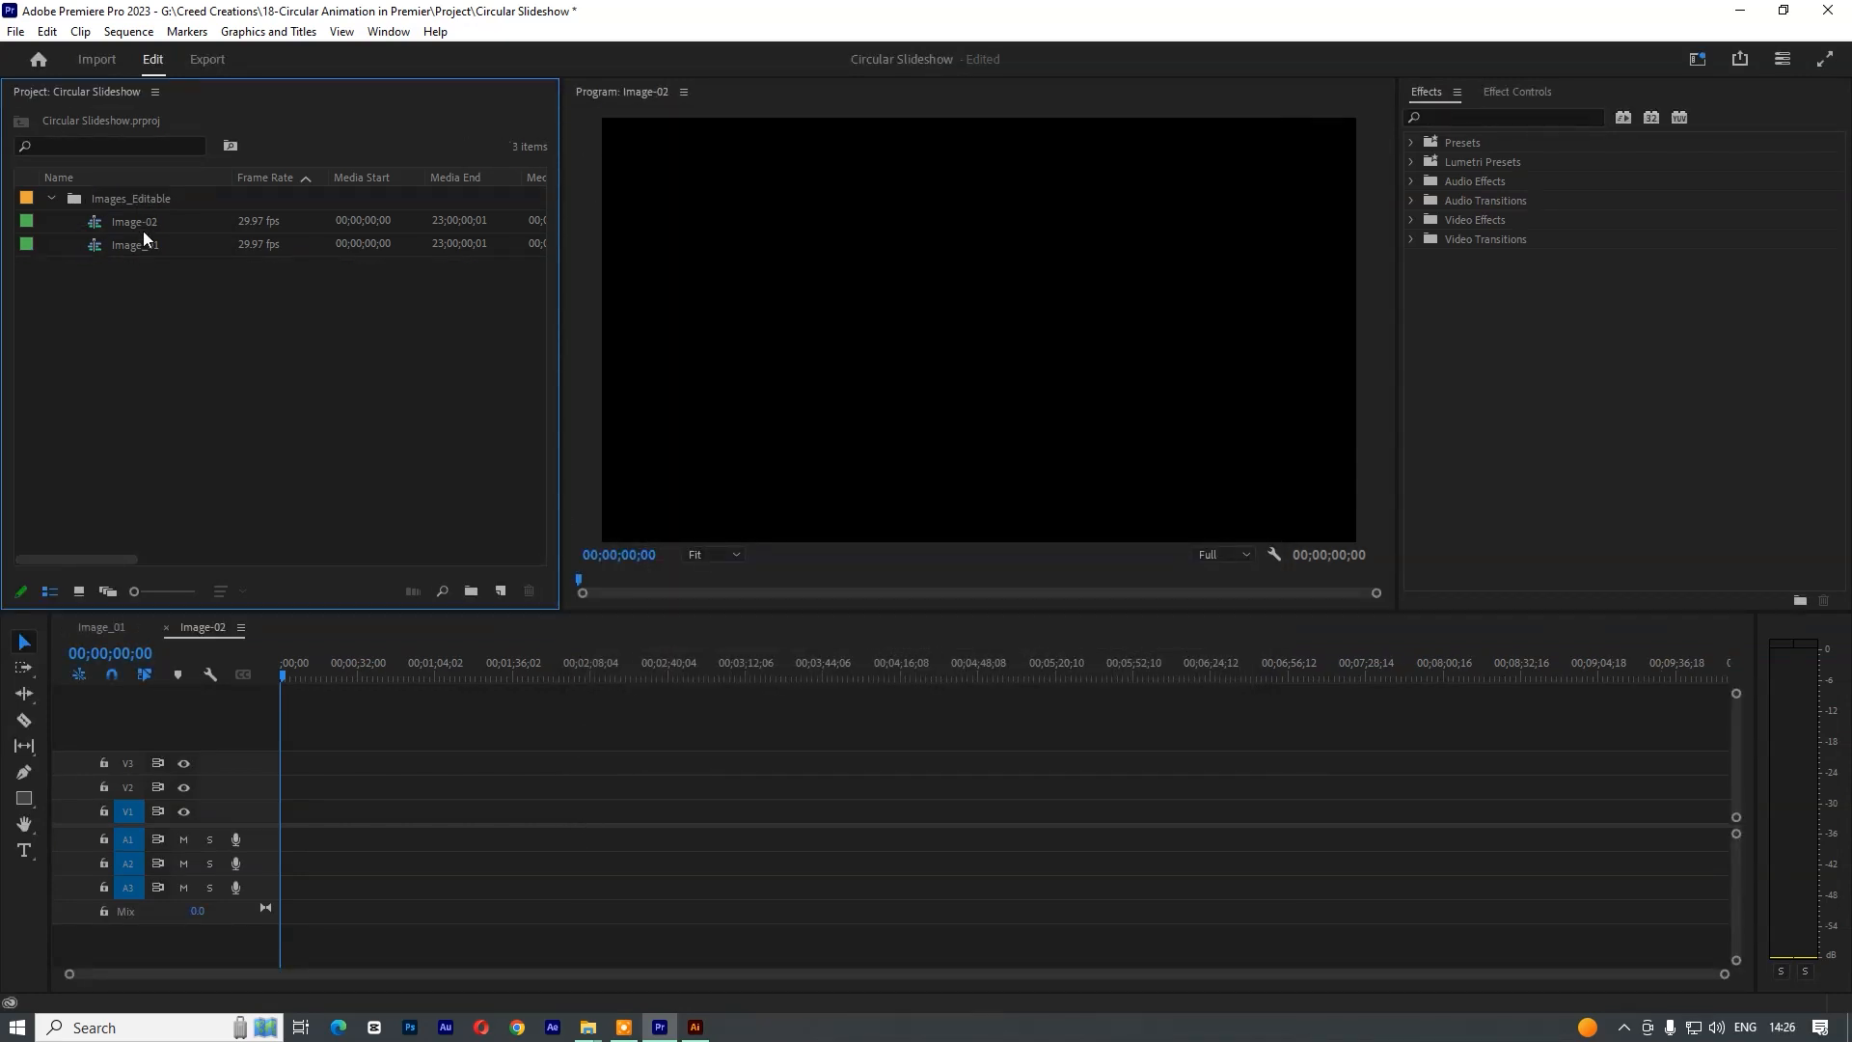
- Create a third DSLR 1080p30 sequence named Image-03, checking the circular image layout in Illustrator before naming it
{"action": "left_click", "coordinate": [501, 590]}
{"action": "left_click", "coordinate": [529, 616]}
{"action": "left_click", "coordinate": [694, 1027]}
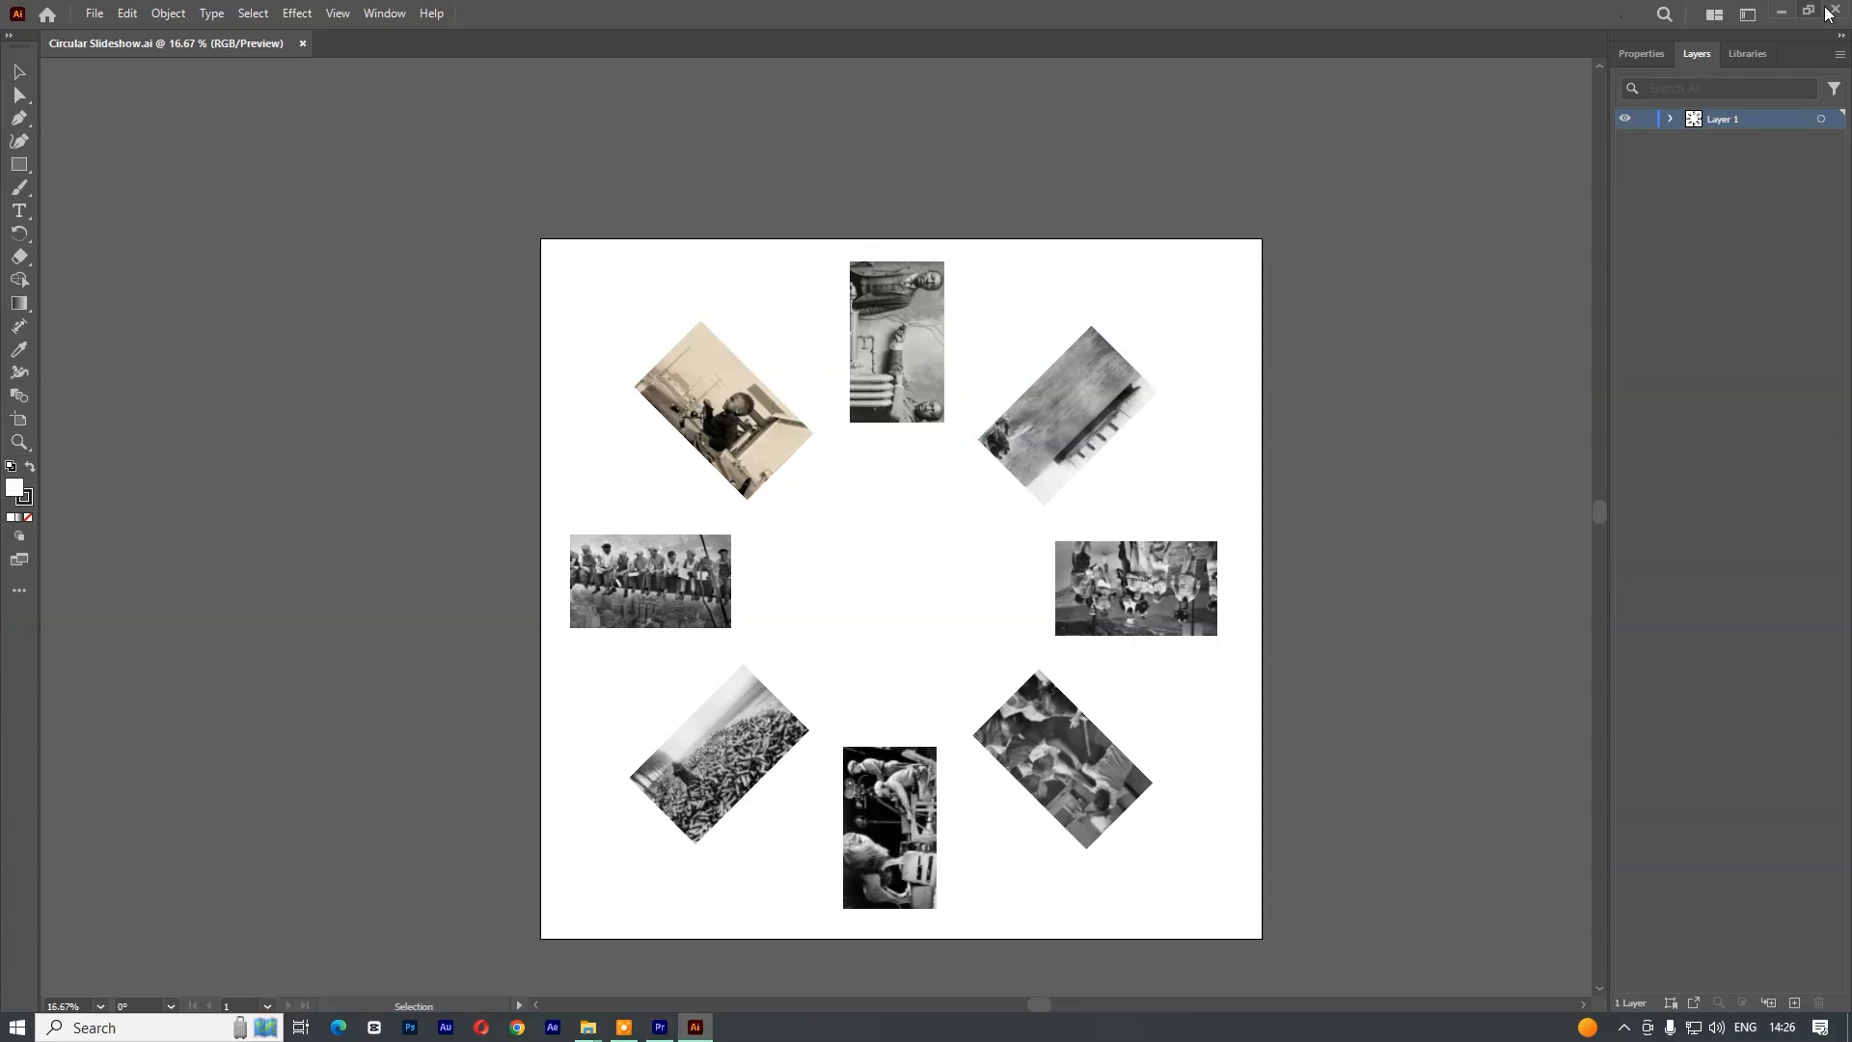
{"action": "left_click", "coordinate": [1782, 12]}
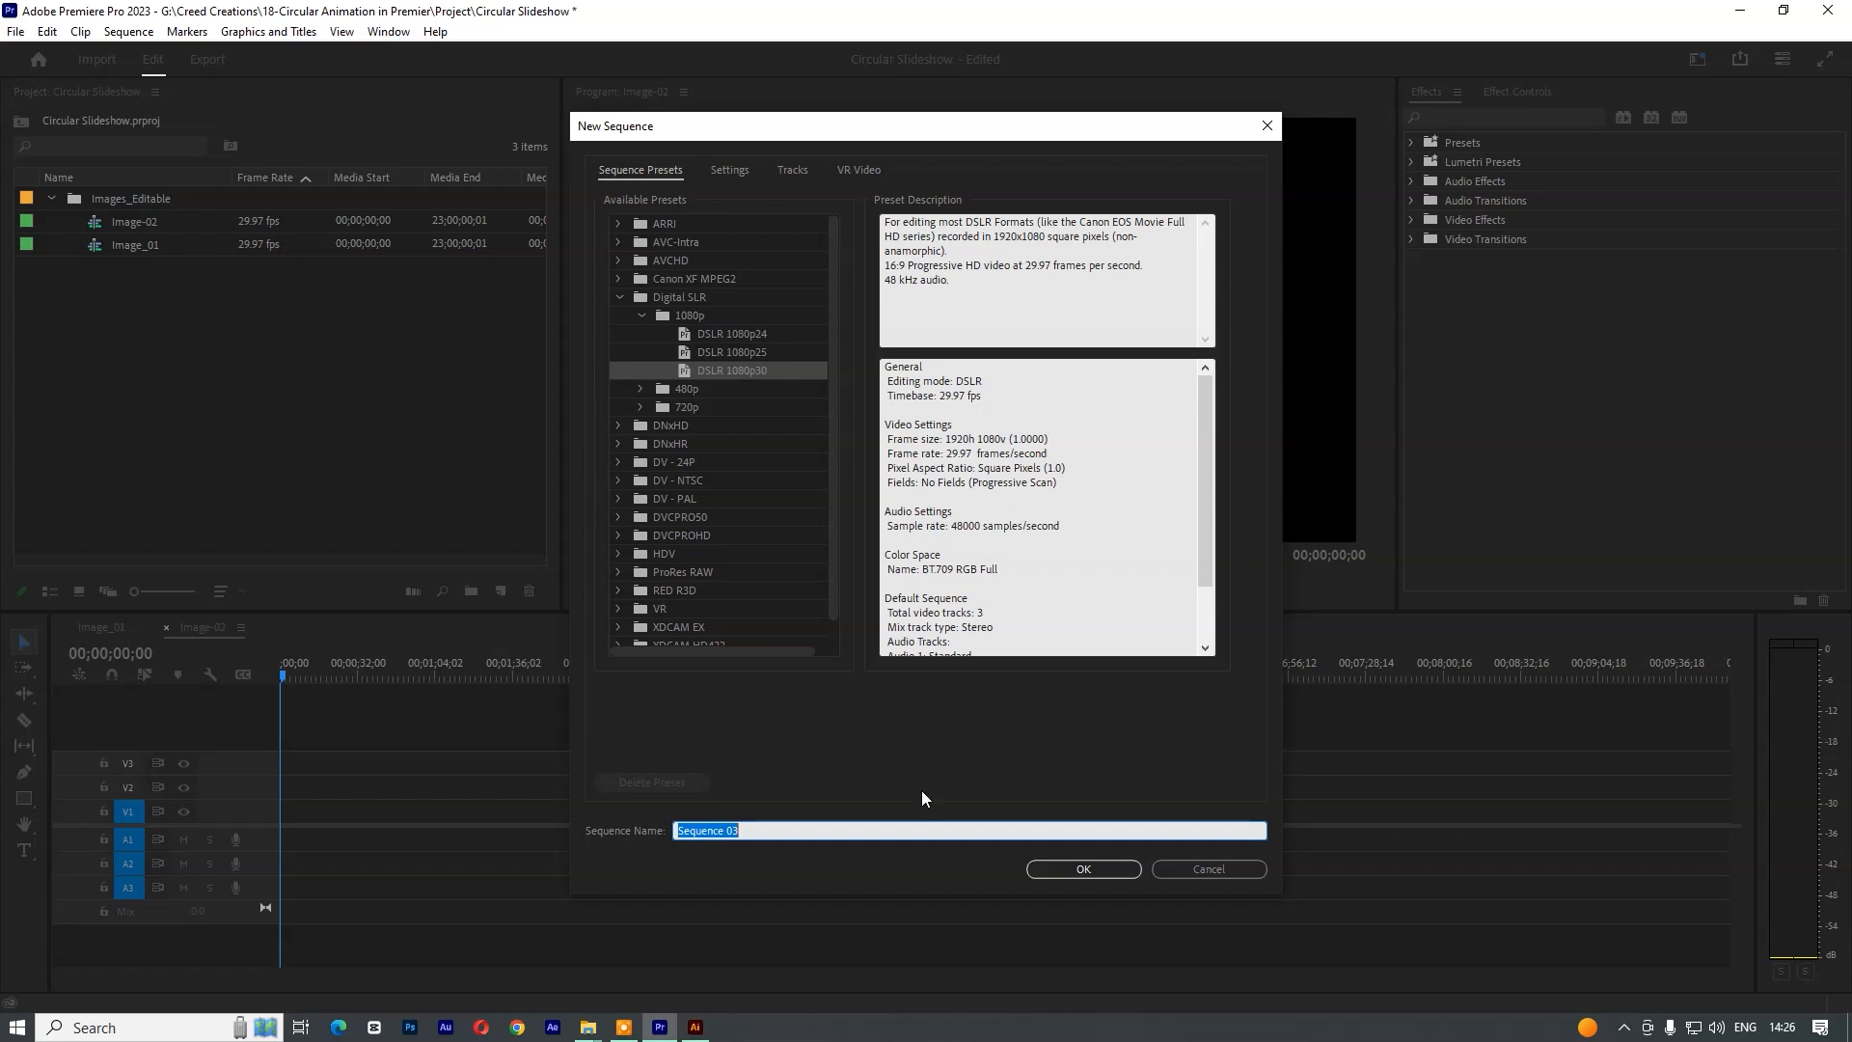
{"action": "type", "text": "Image-03"}
{"action": "key", "text": "Return"}
- Copy the Image_01 sequence and paste five duplicates of it into the project
{"action": "left_click", "coordinate": [129, 270]}
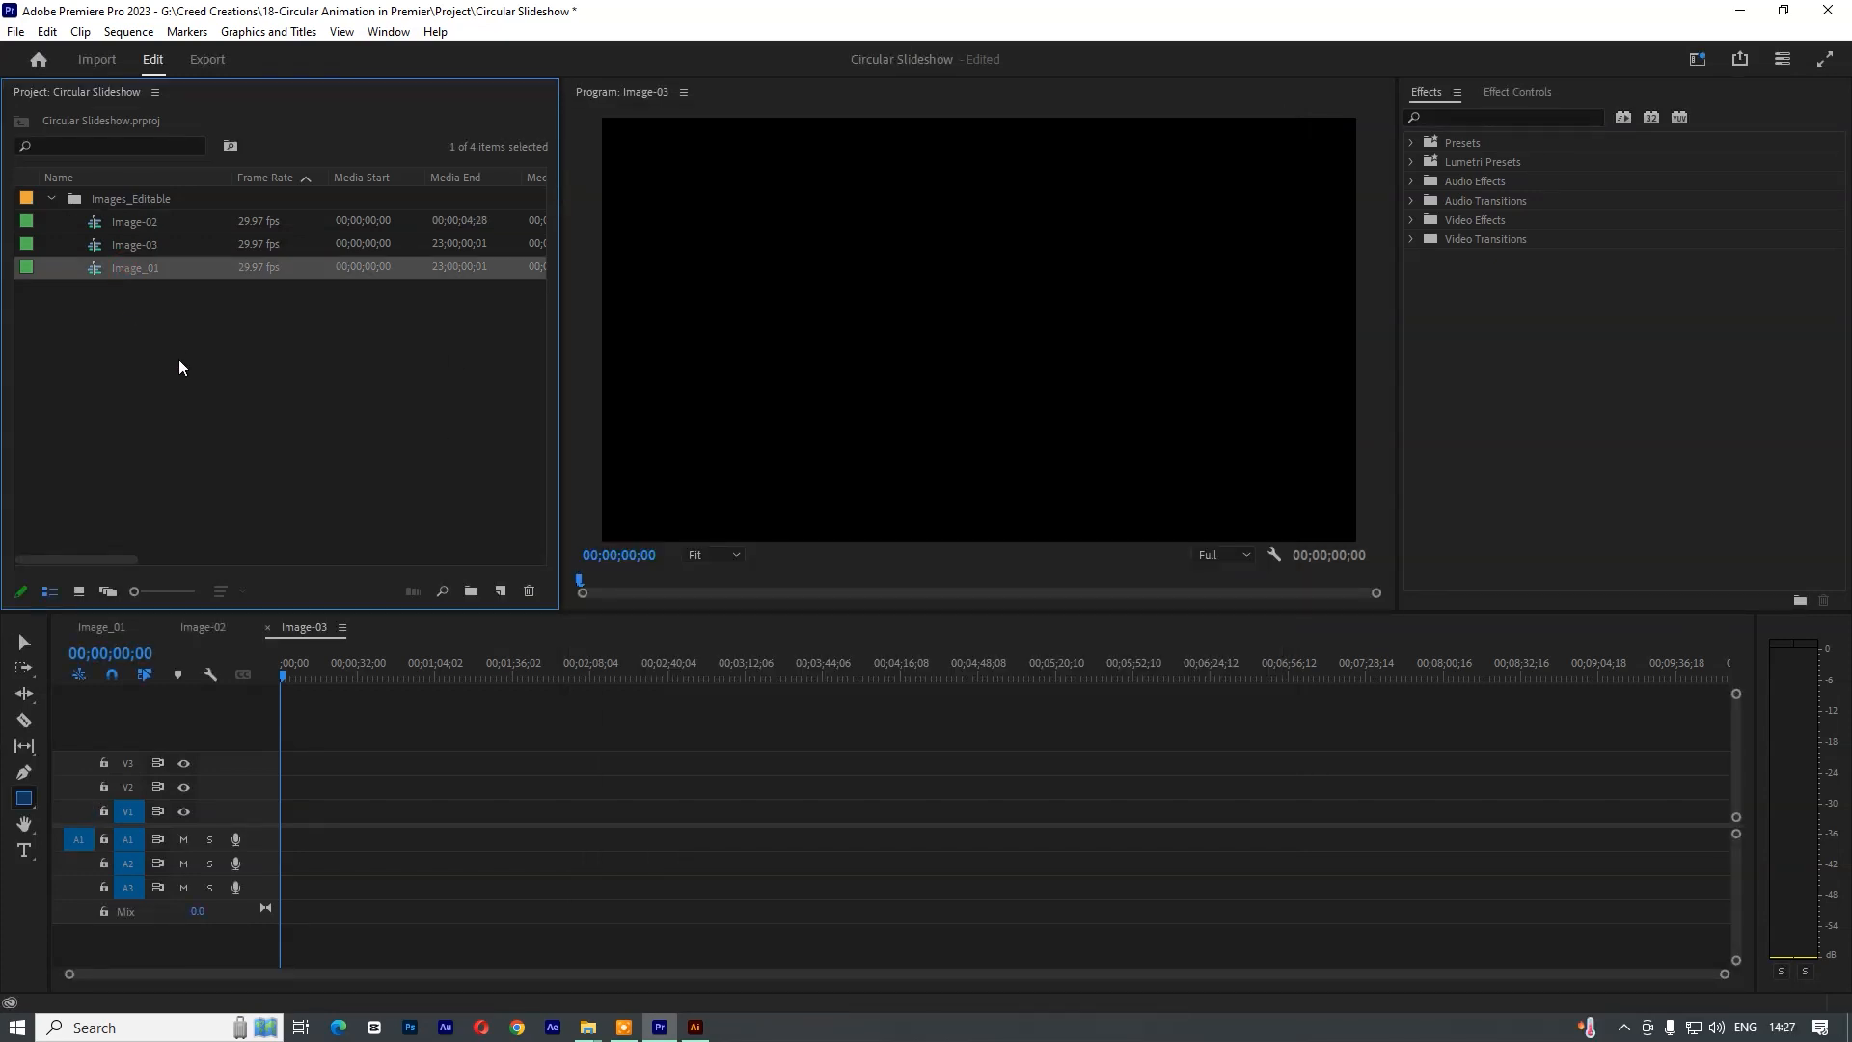
{"action": "key", "text": "ctrl+v"}
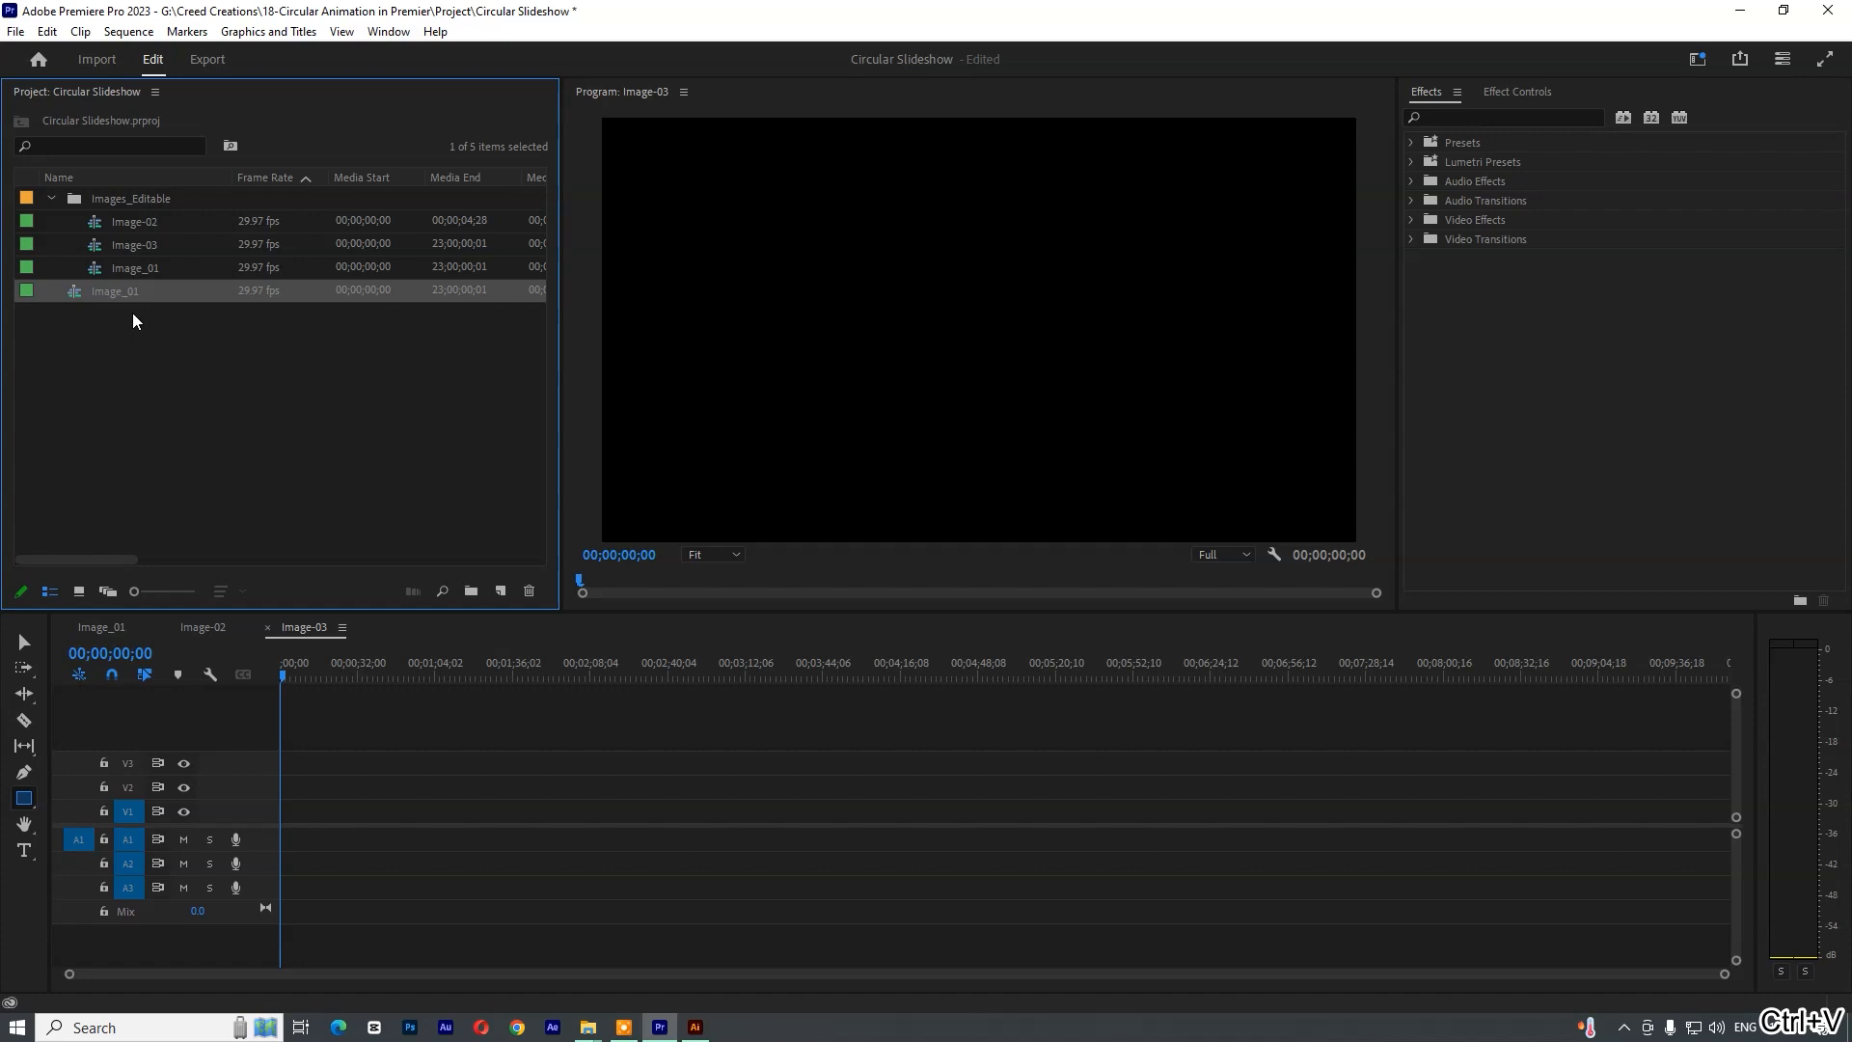
{"action": "key", "text": "ctrl+v"}
{"action": "key", "text": "ctrl+v"}
{"action": "key", "text": "ctrl+v"}
{"action": "key", "text": "ctrl+v"}
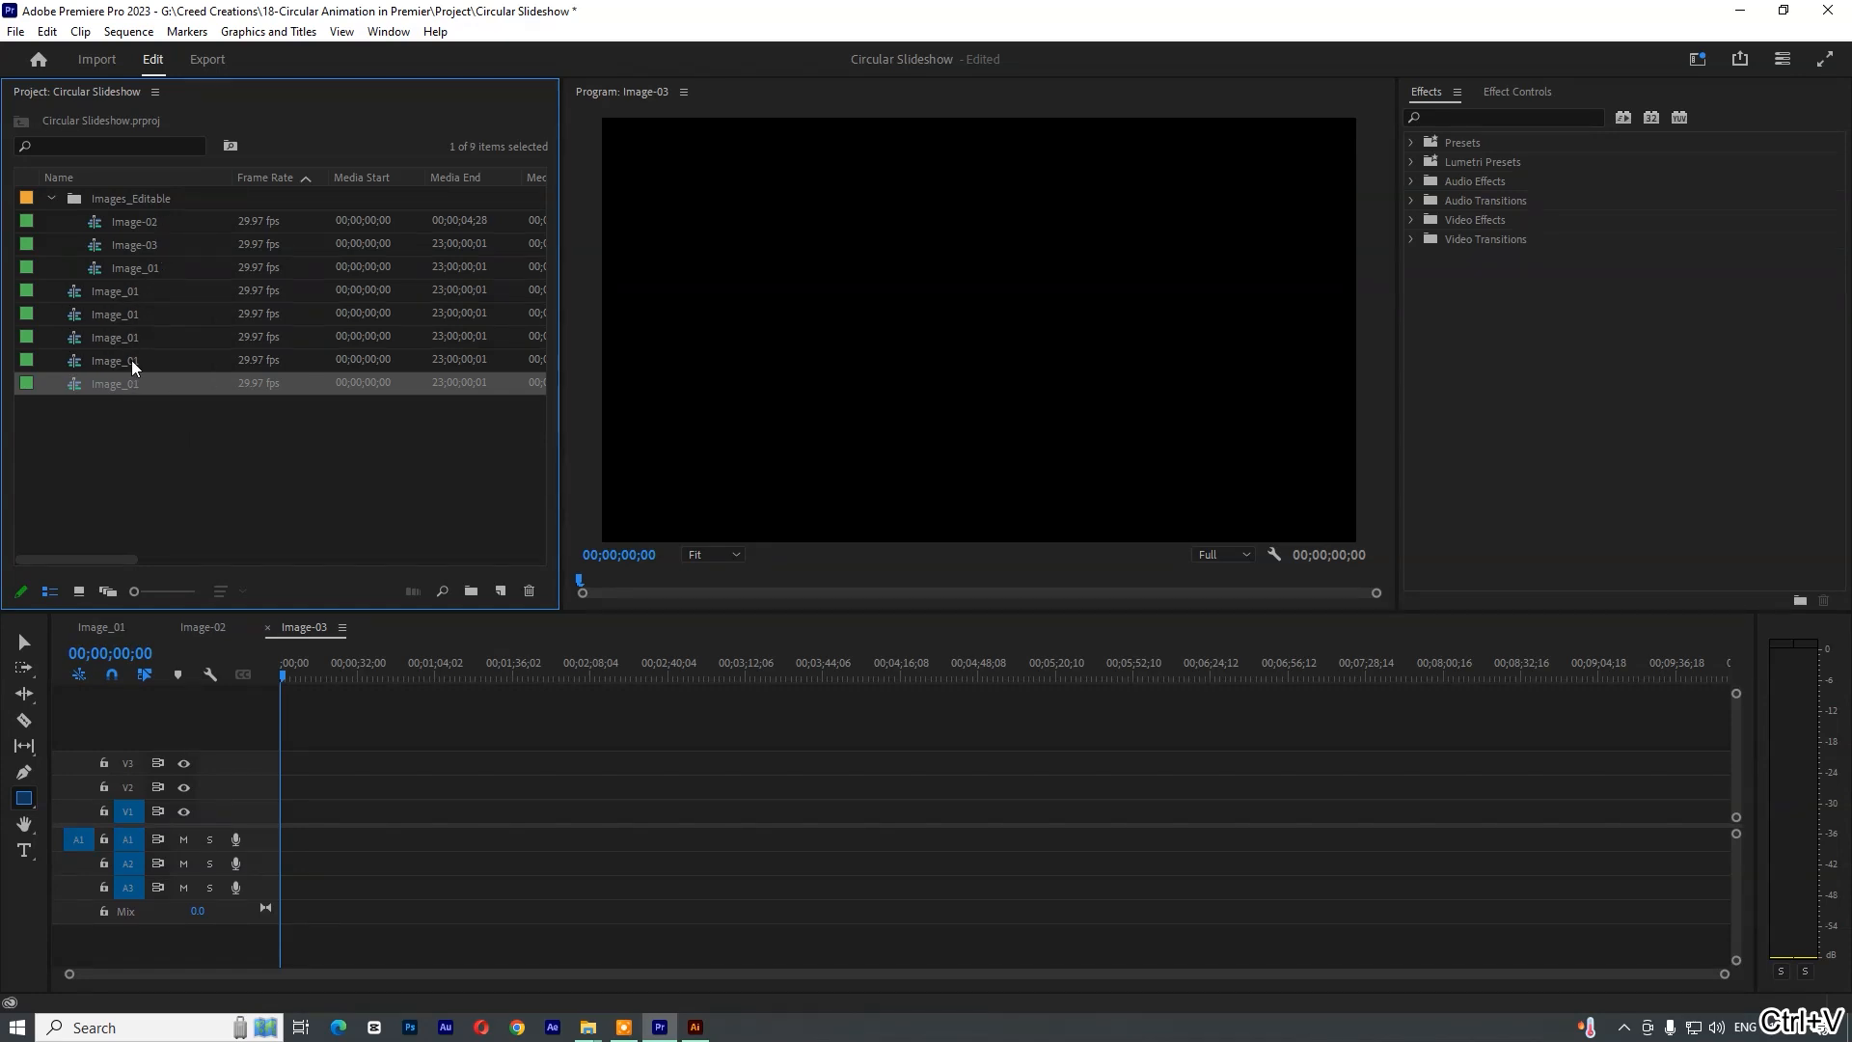
- Rename the first pasted copy of the Image_01 sequence to Image_04
{"action": "double_click", "coordinate": [123, 291]}
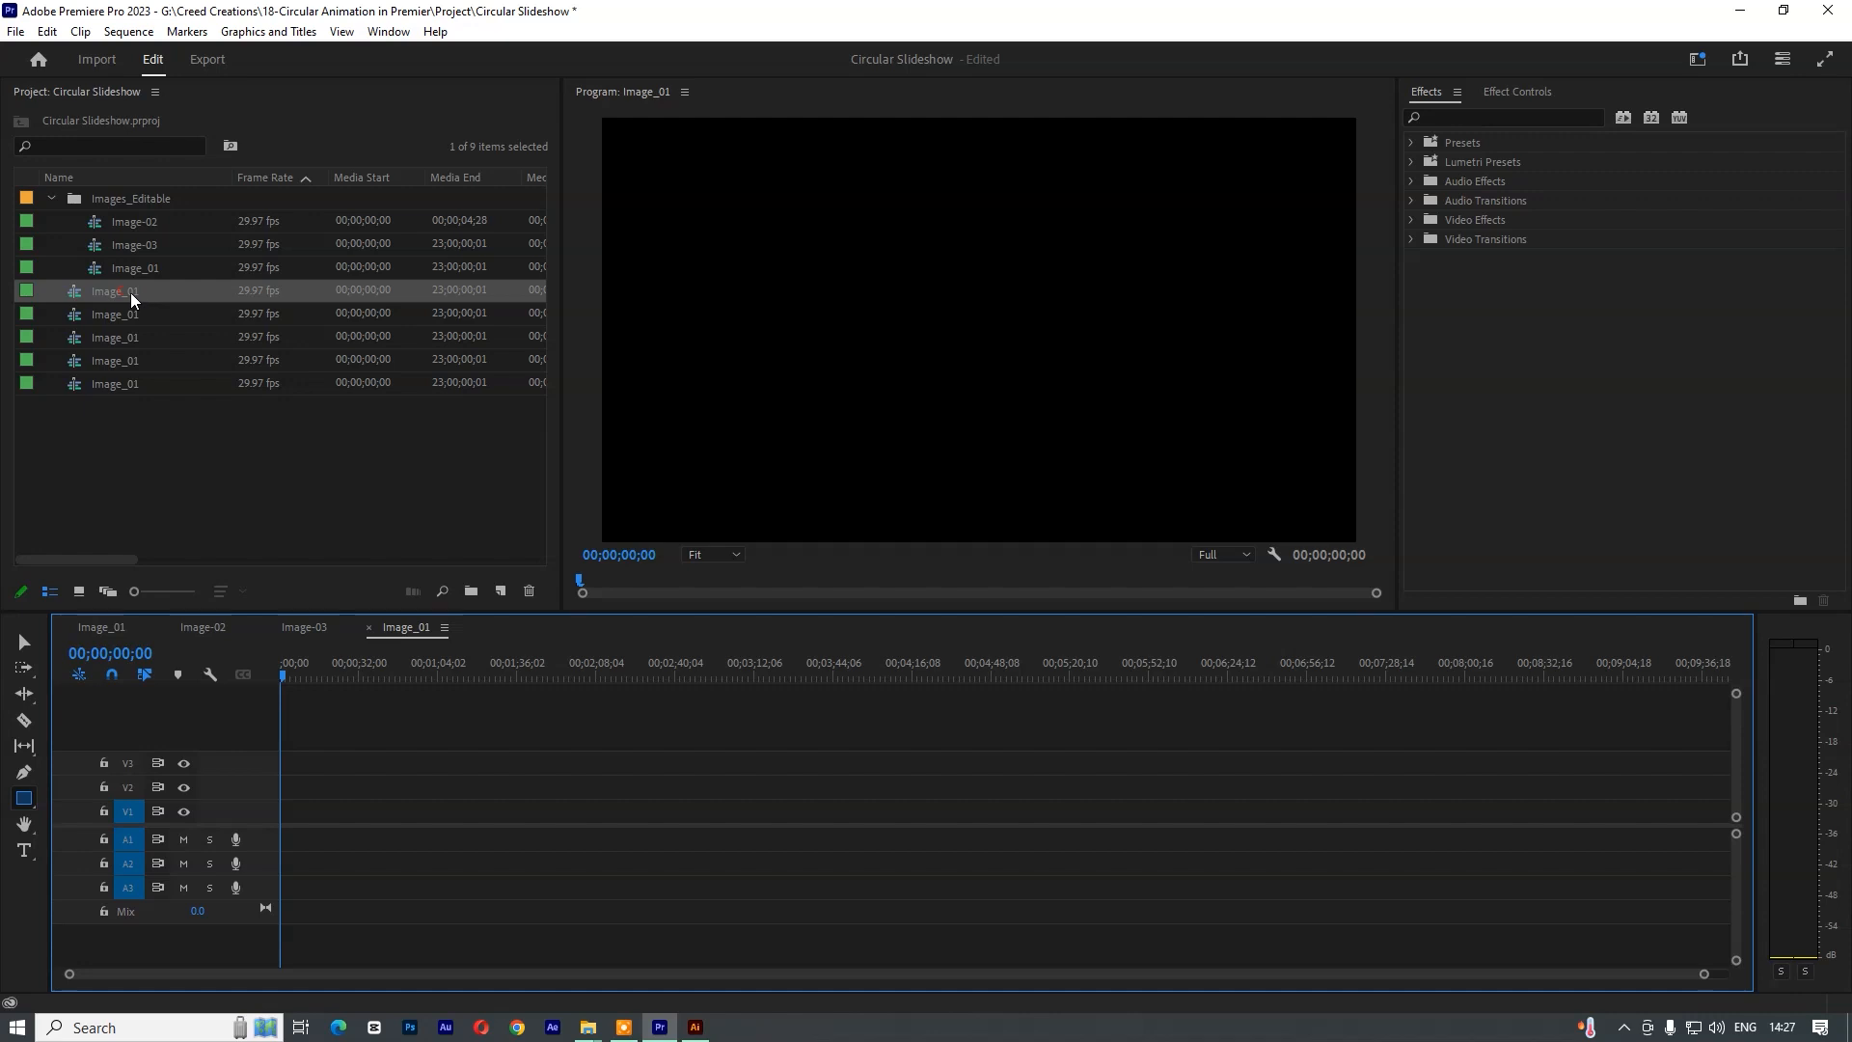
{"action": "right_click", "coordinate": [130, 292]}
{"action": "left_click", "coordinate": [189, 353]}
{"action": "left_click", "coordinate": [154, 292]}
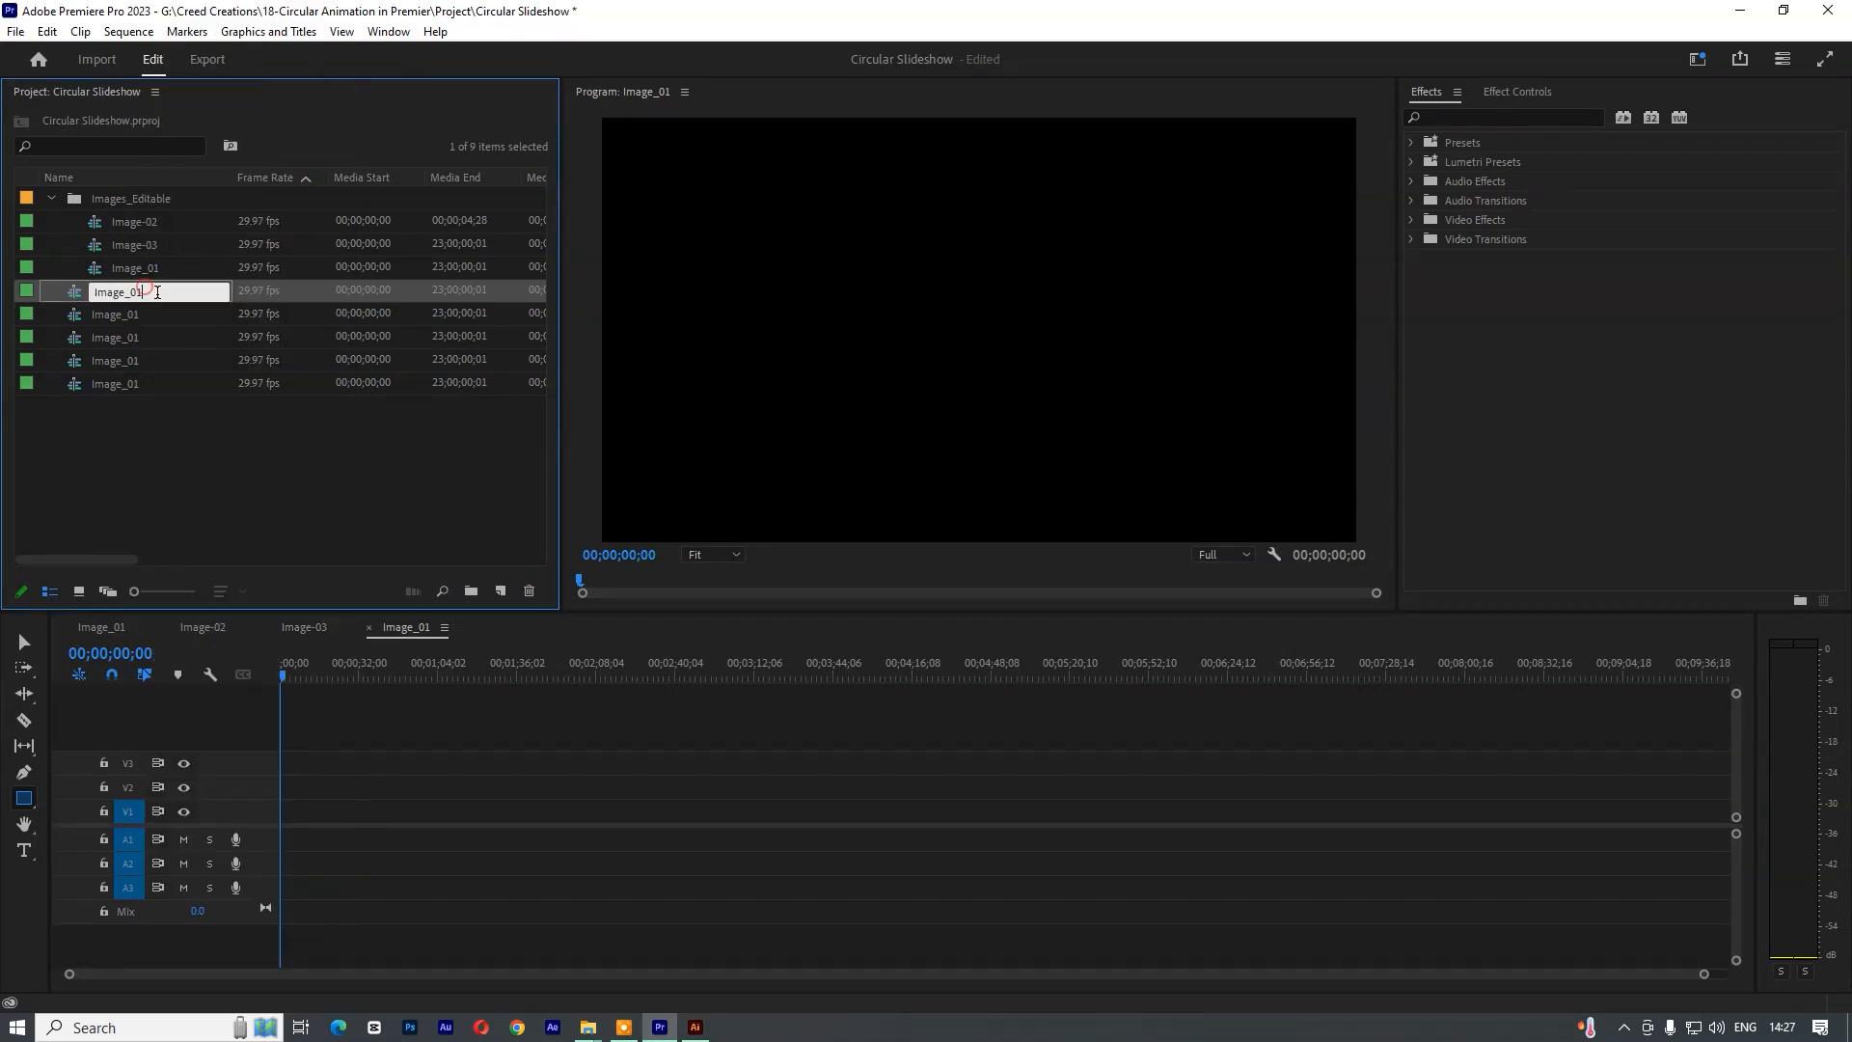
{"action": "left_click", "coordinate": [152, 298]}
{"action": "left_click", "coordinate": [140, 290]}
{"action": "key", "text": "BackSpace"}
{"action": "type", "text": "4"}
{"action": "key", "text": "Tab"}
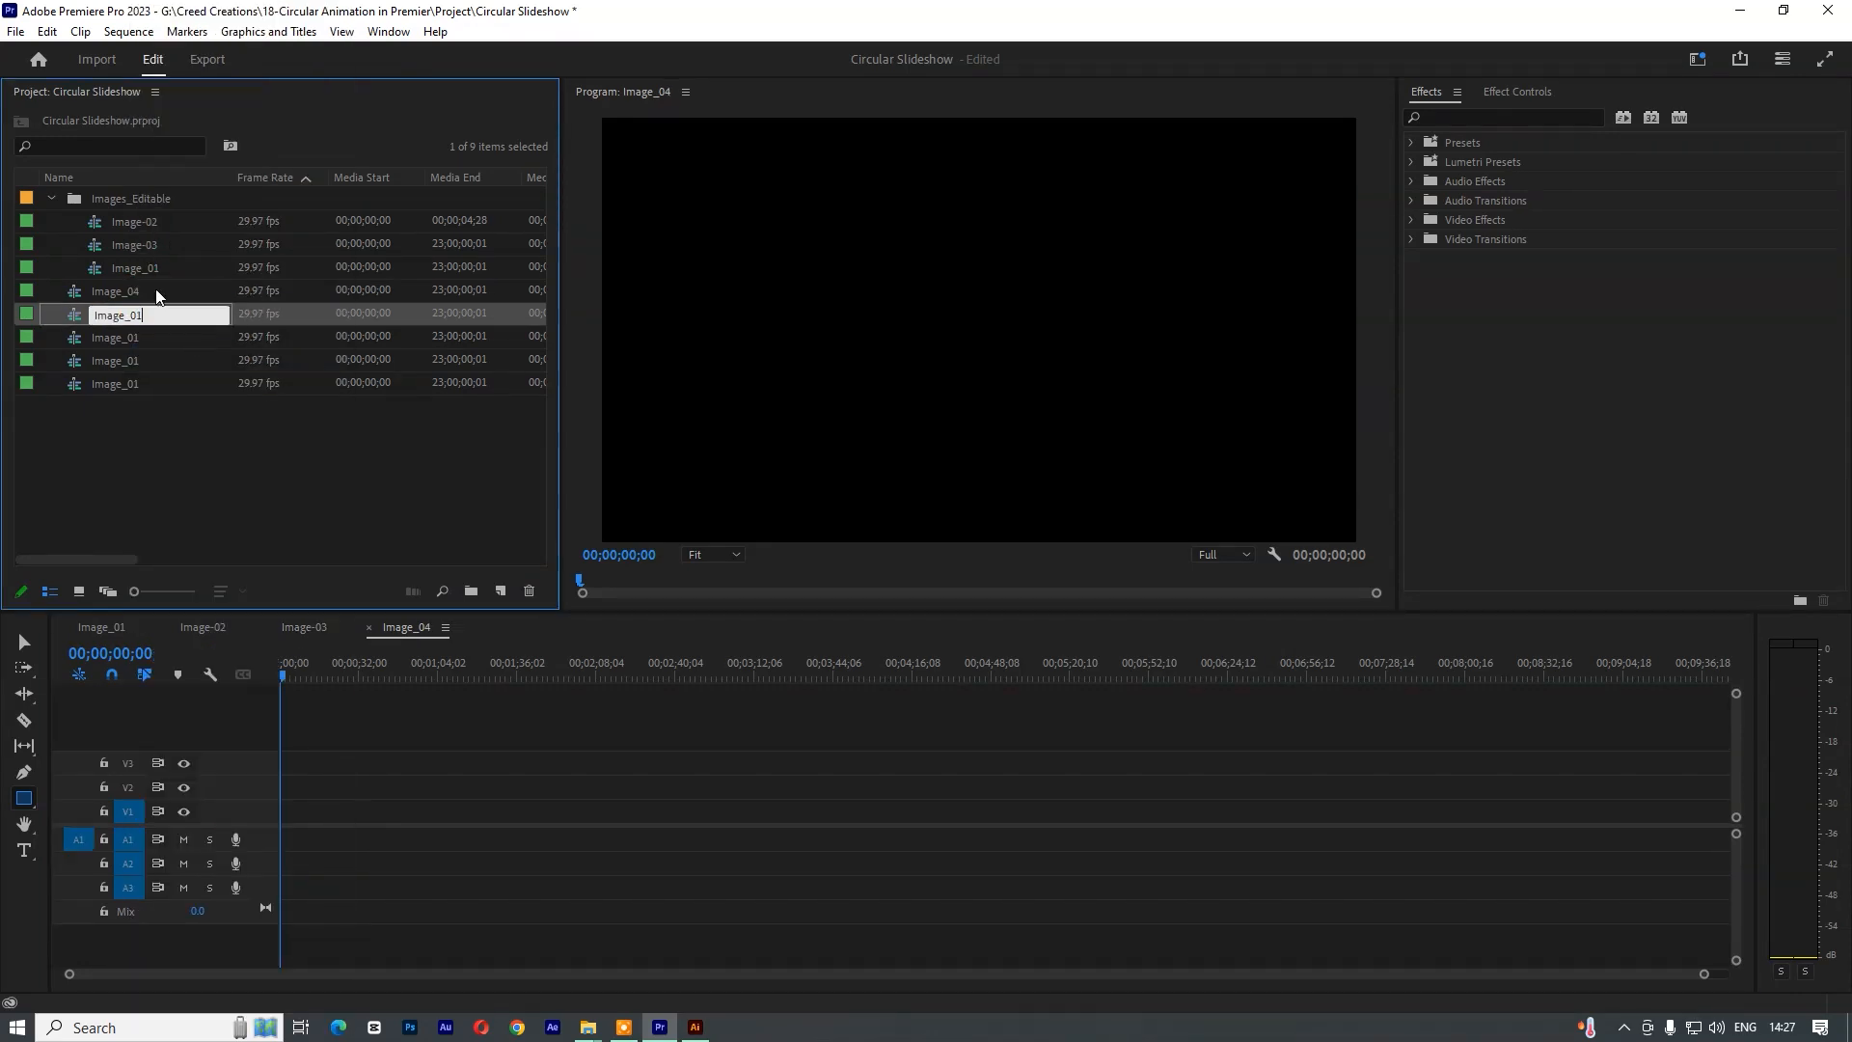
- Rename the remaining four pasted sequence copies to Image_05, Image_06, Image_07 and Image_08
{"action": "type", "text": "5"}
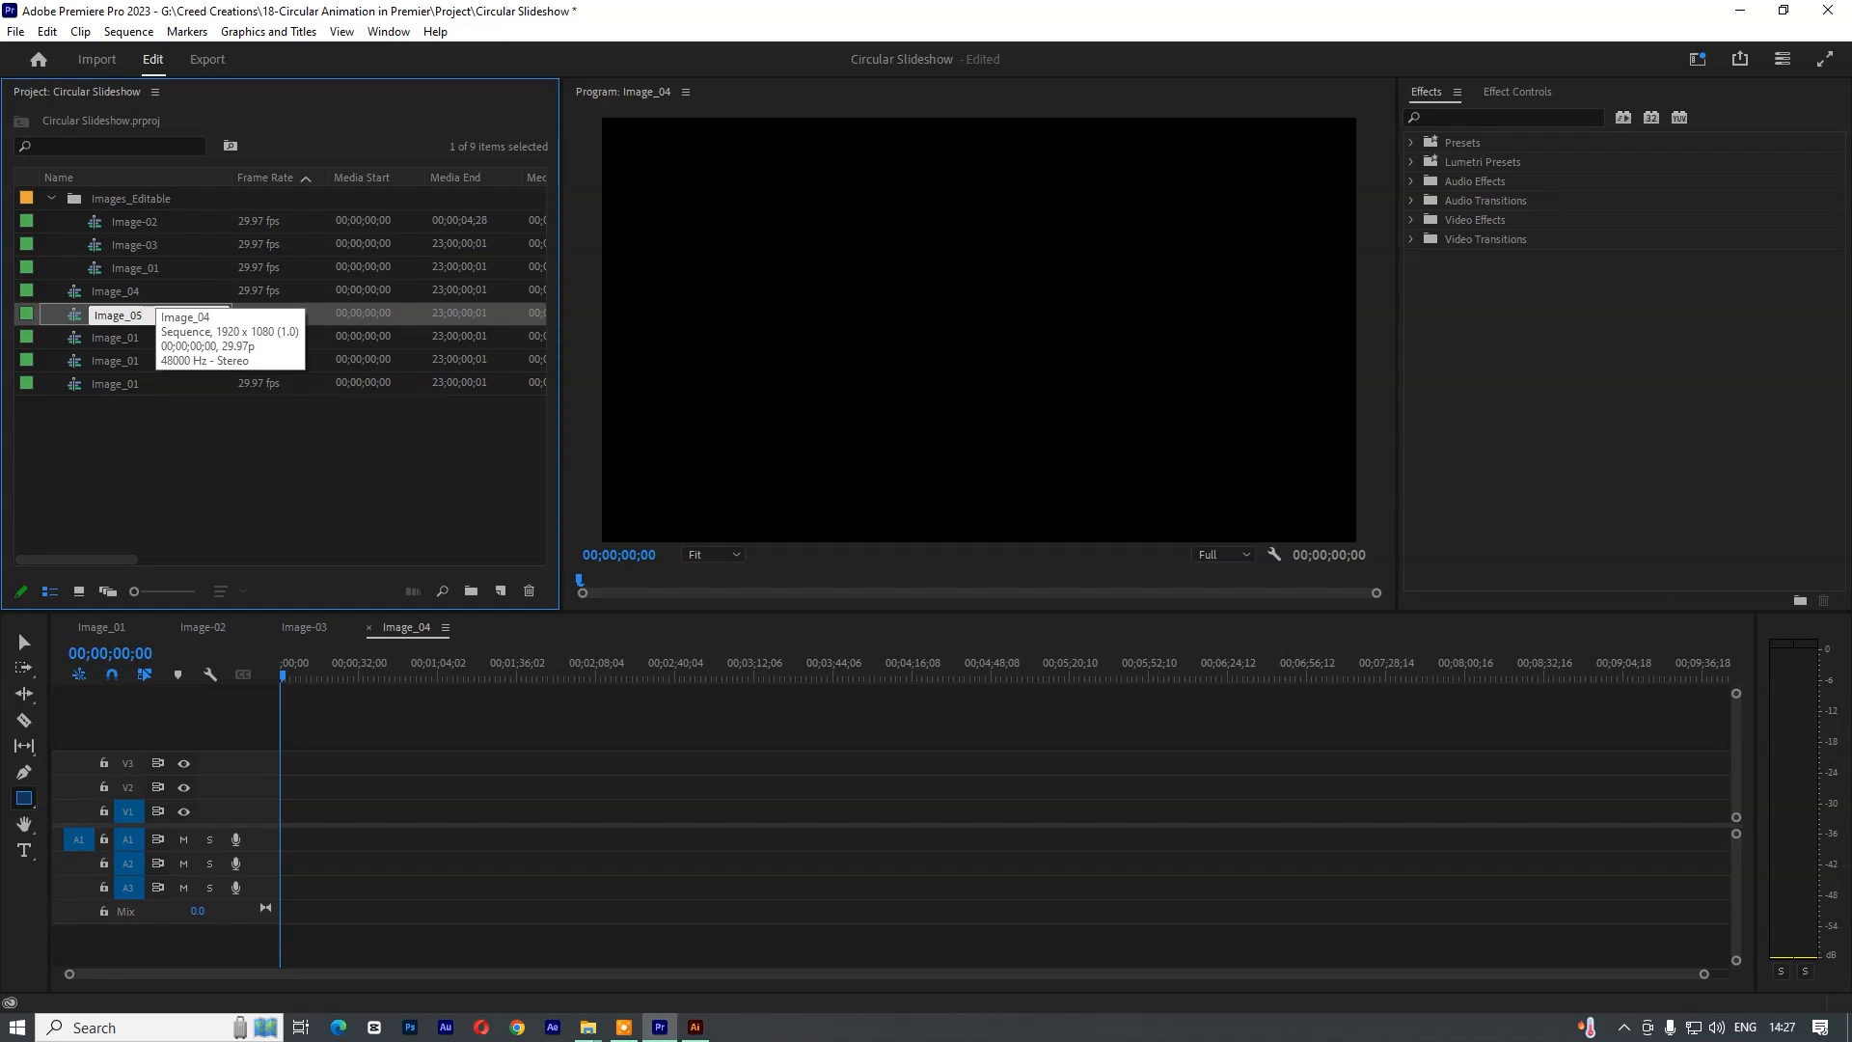
{"action": "key", "text": "Tab"}
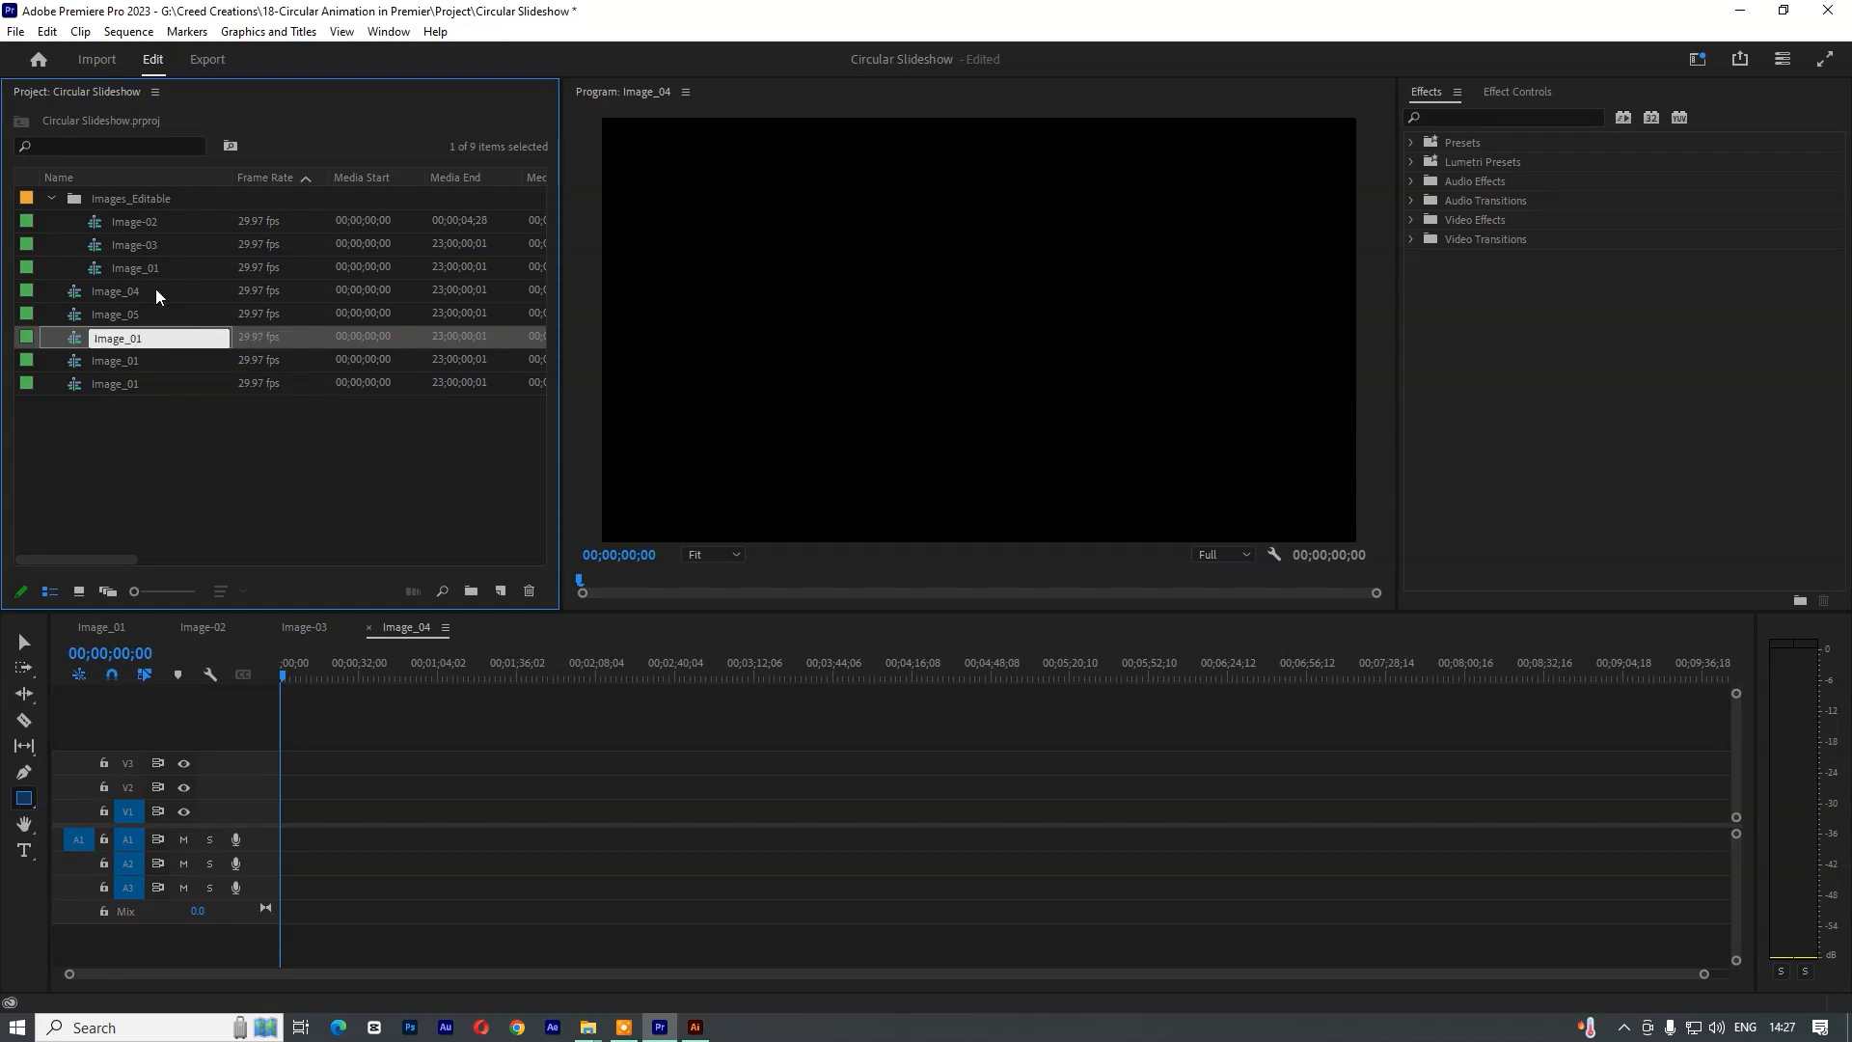
{"action": "key", "text": "BackSpace"}
{"action": "type", "text": "6"}
{"action": "key", "text": "Tab"}
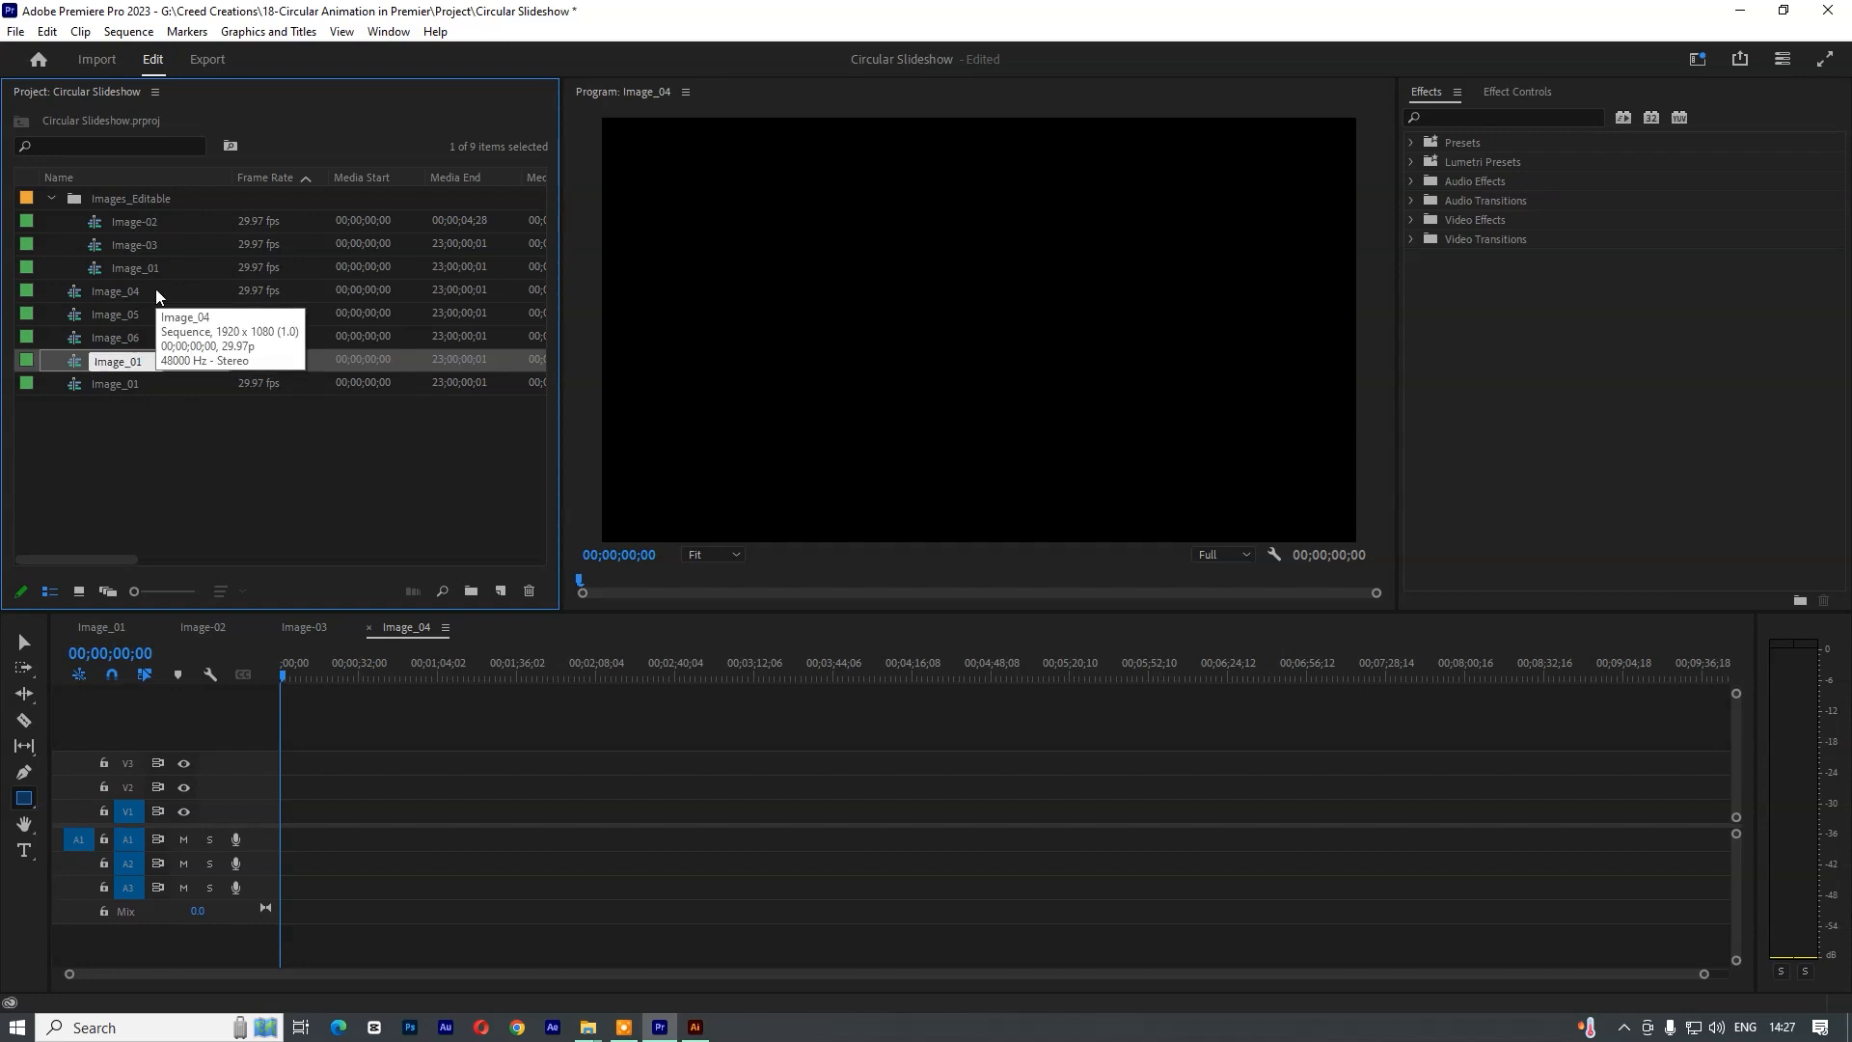
{"action": "key", "text": "BackSpace"}
{"action": "type", "text": "7"}
{"action": "key", "text": "Tab"}
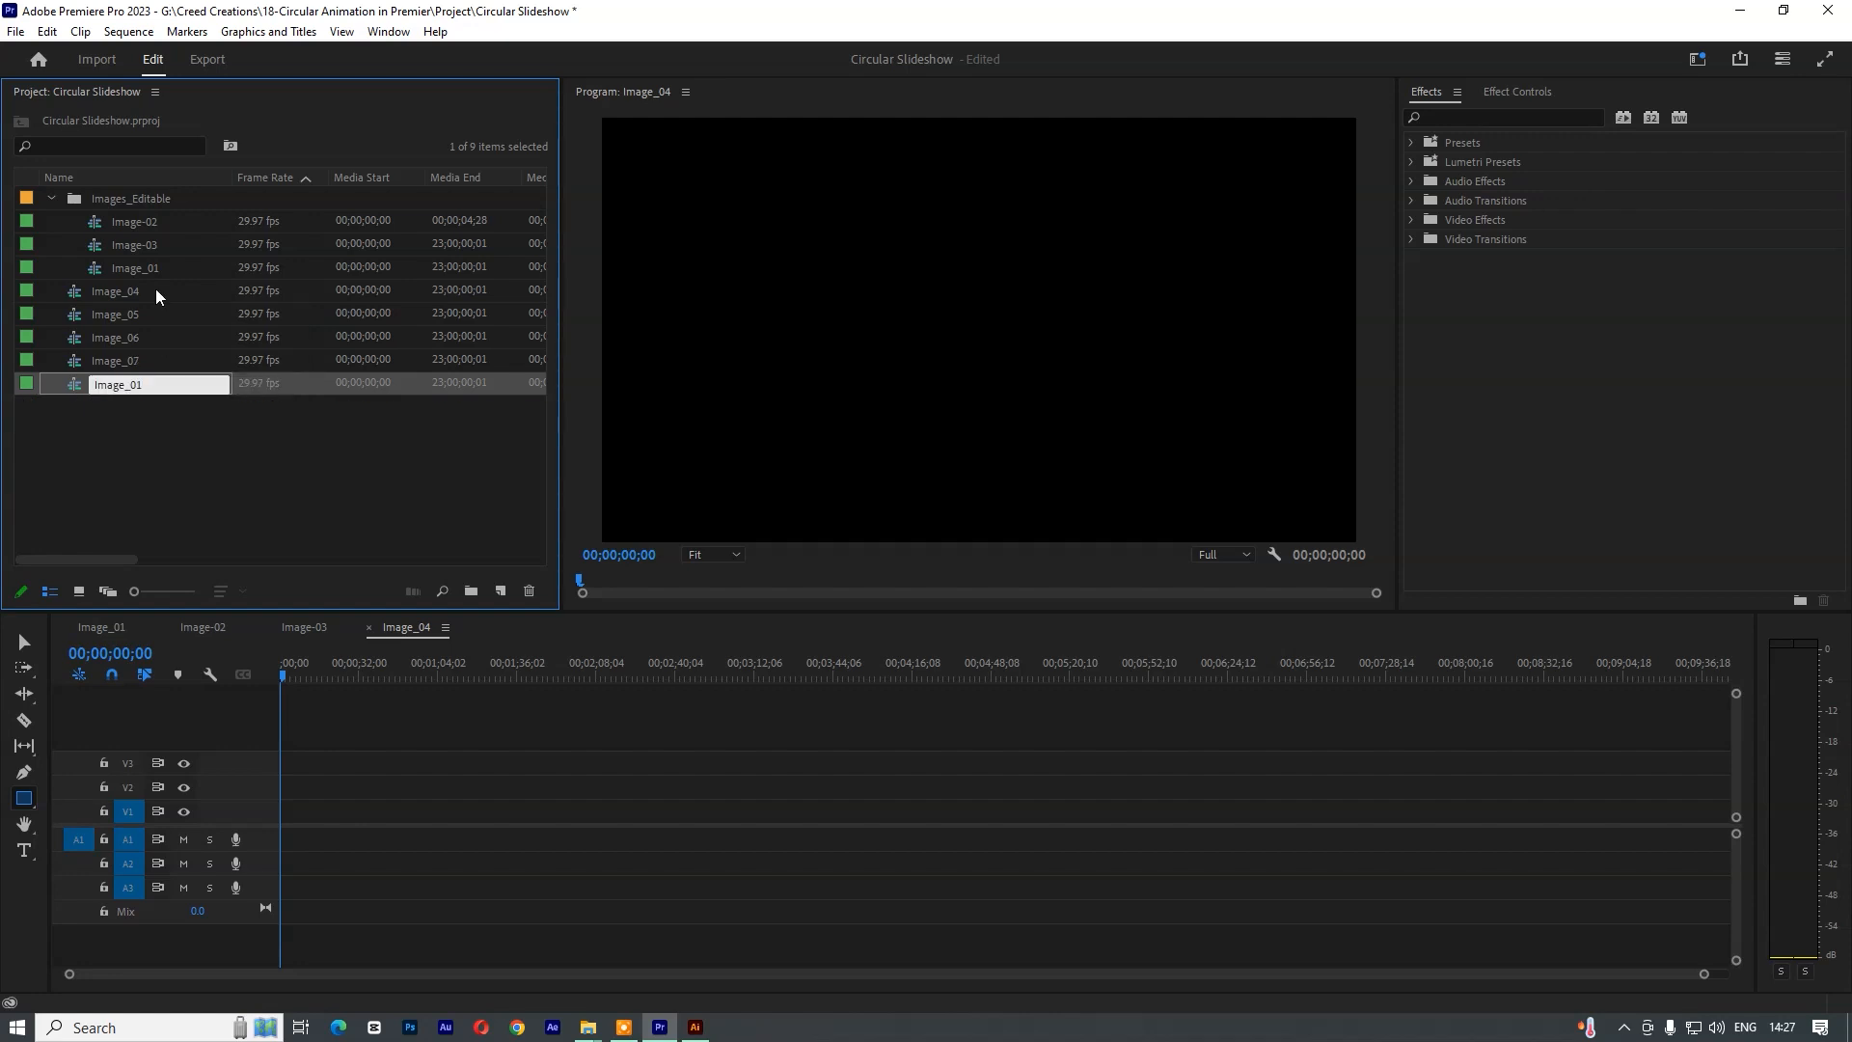
{"action": "type", "text": "8"}
{"action": "key", "text": "Return"}
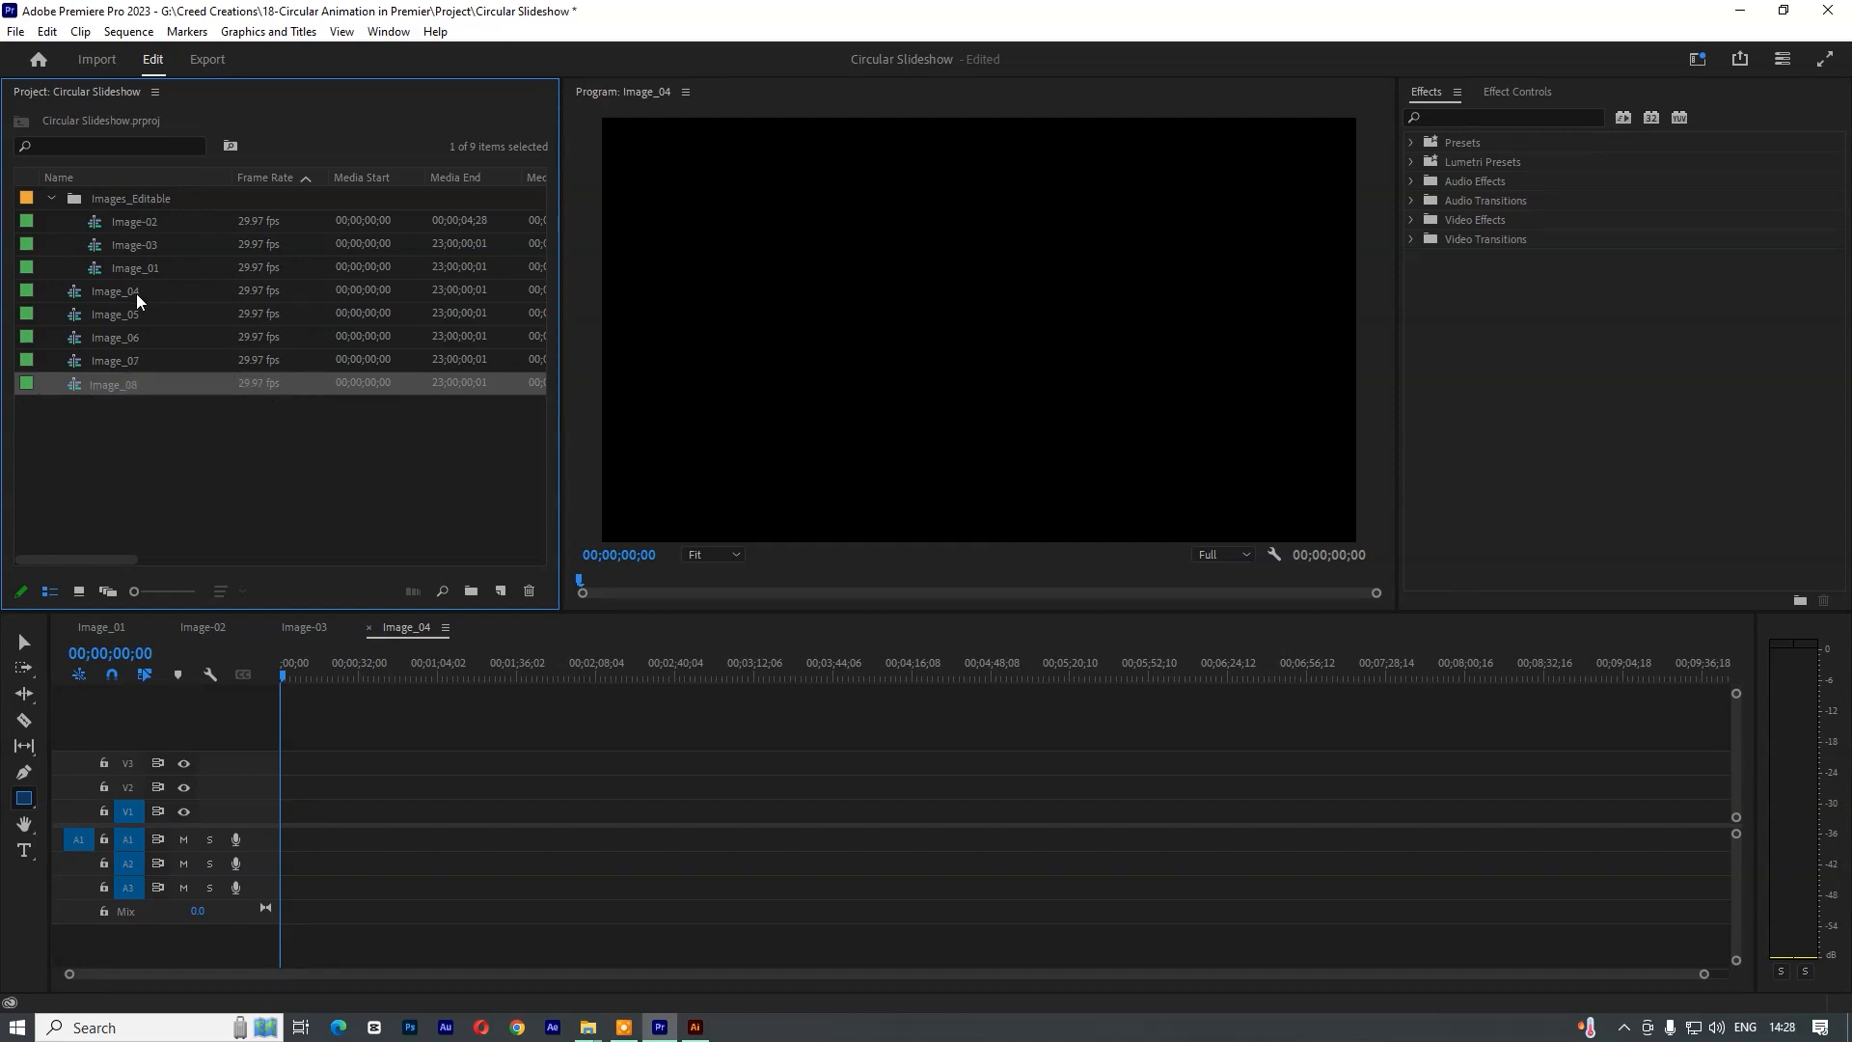
- Move the sequences Image_04 through Image_08 into the Images_Editable bin
{"action": "left_click", "coordinate": [136, 293], "text": "shift"}
{"action": "left_click_drag", "start_coordinate": [154, 243], "coordinate": [159, 205]}
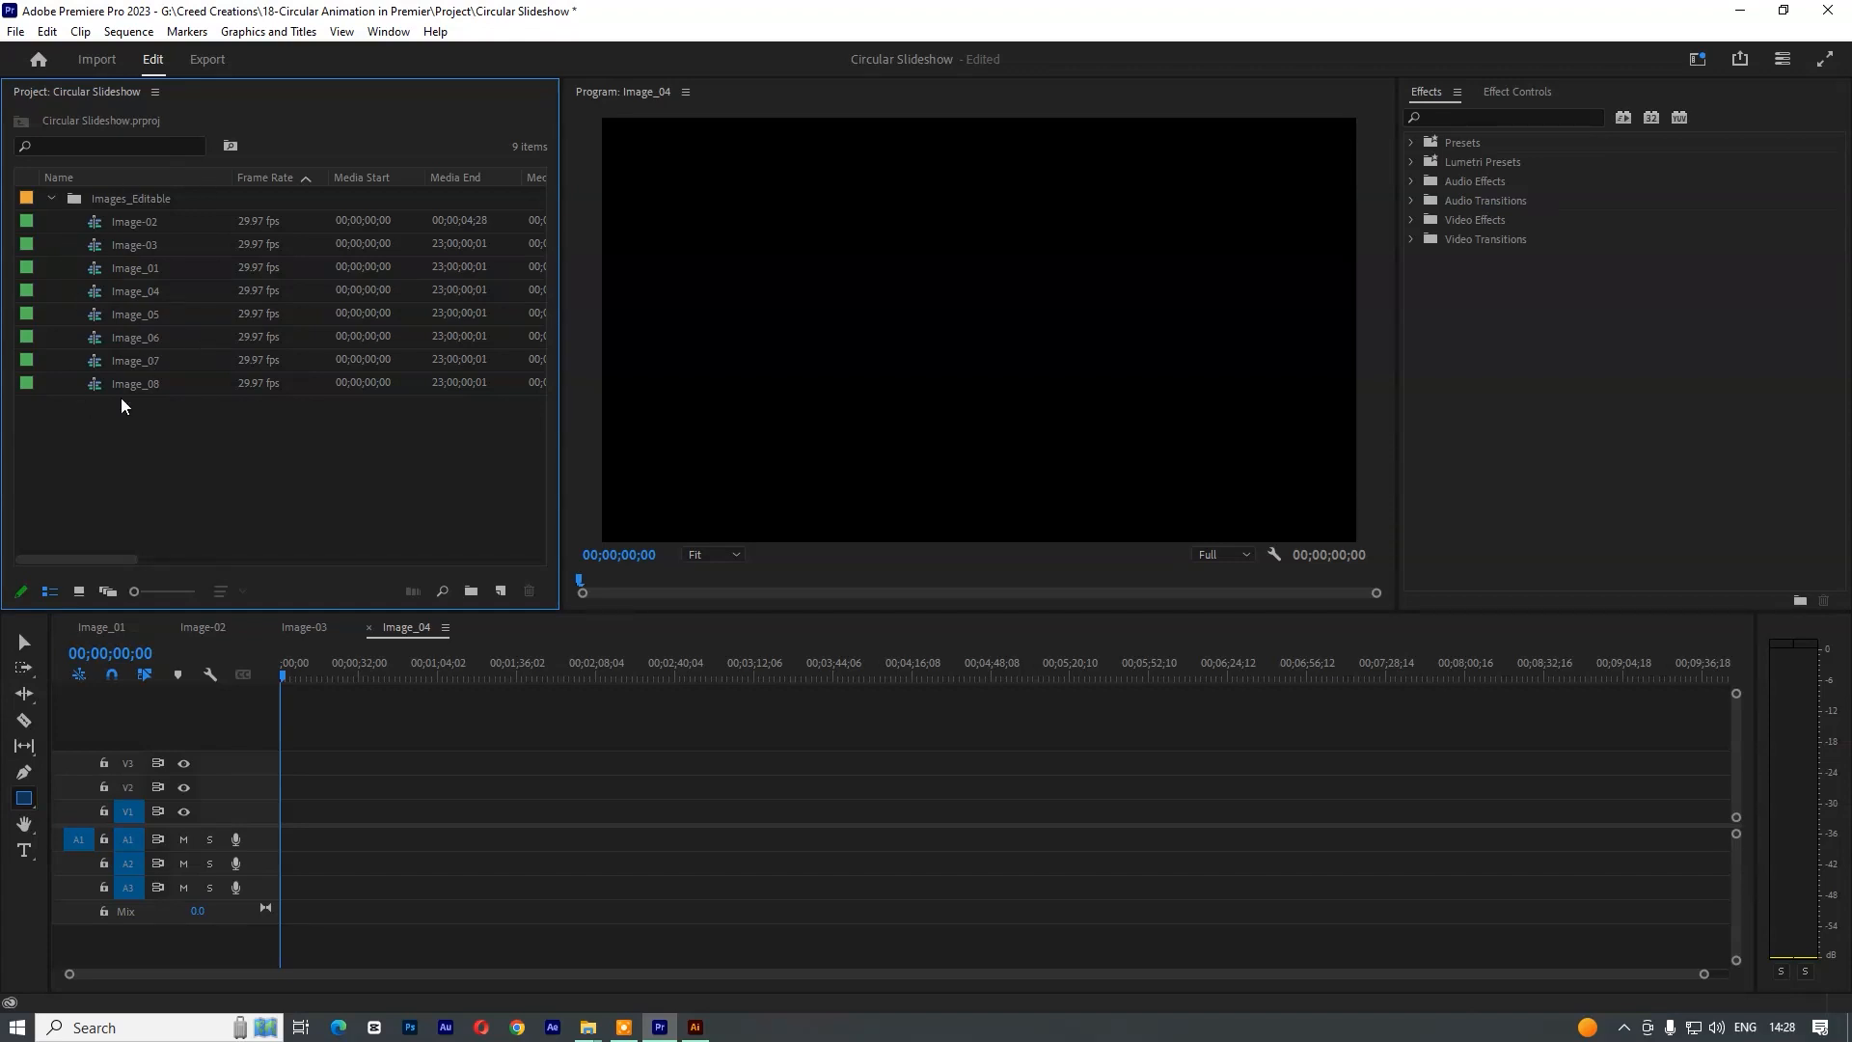
{"action": "left_click", "coordinate": [111, 275]}
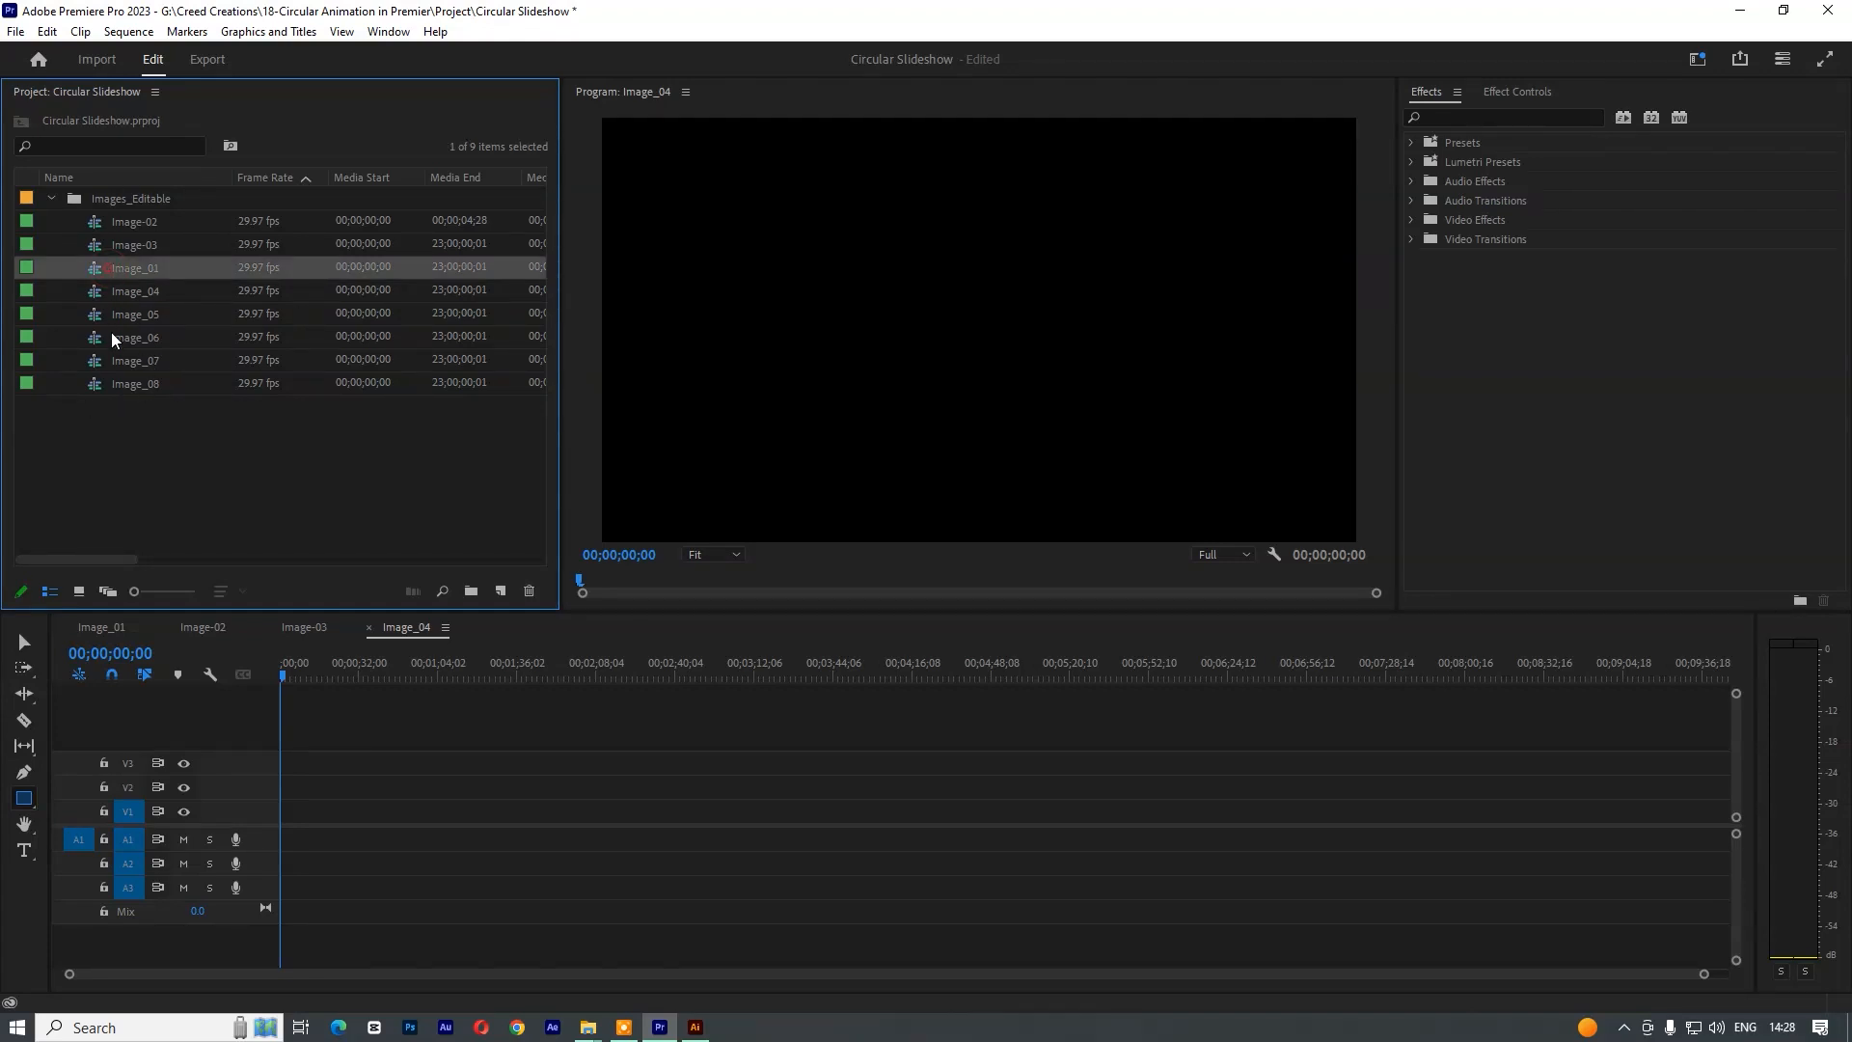
- Open the sequences Image-02 through Image_08, except Image_01, from the bin in the timeline
{"action": "double_click", "coordinate": [99, 224]}
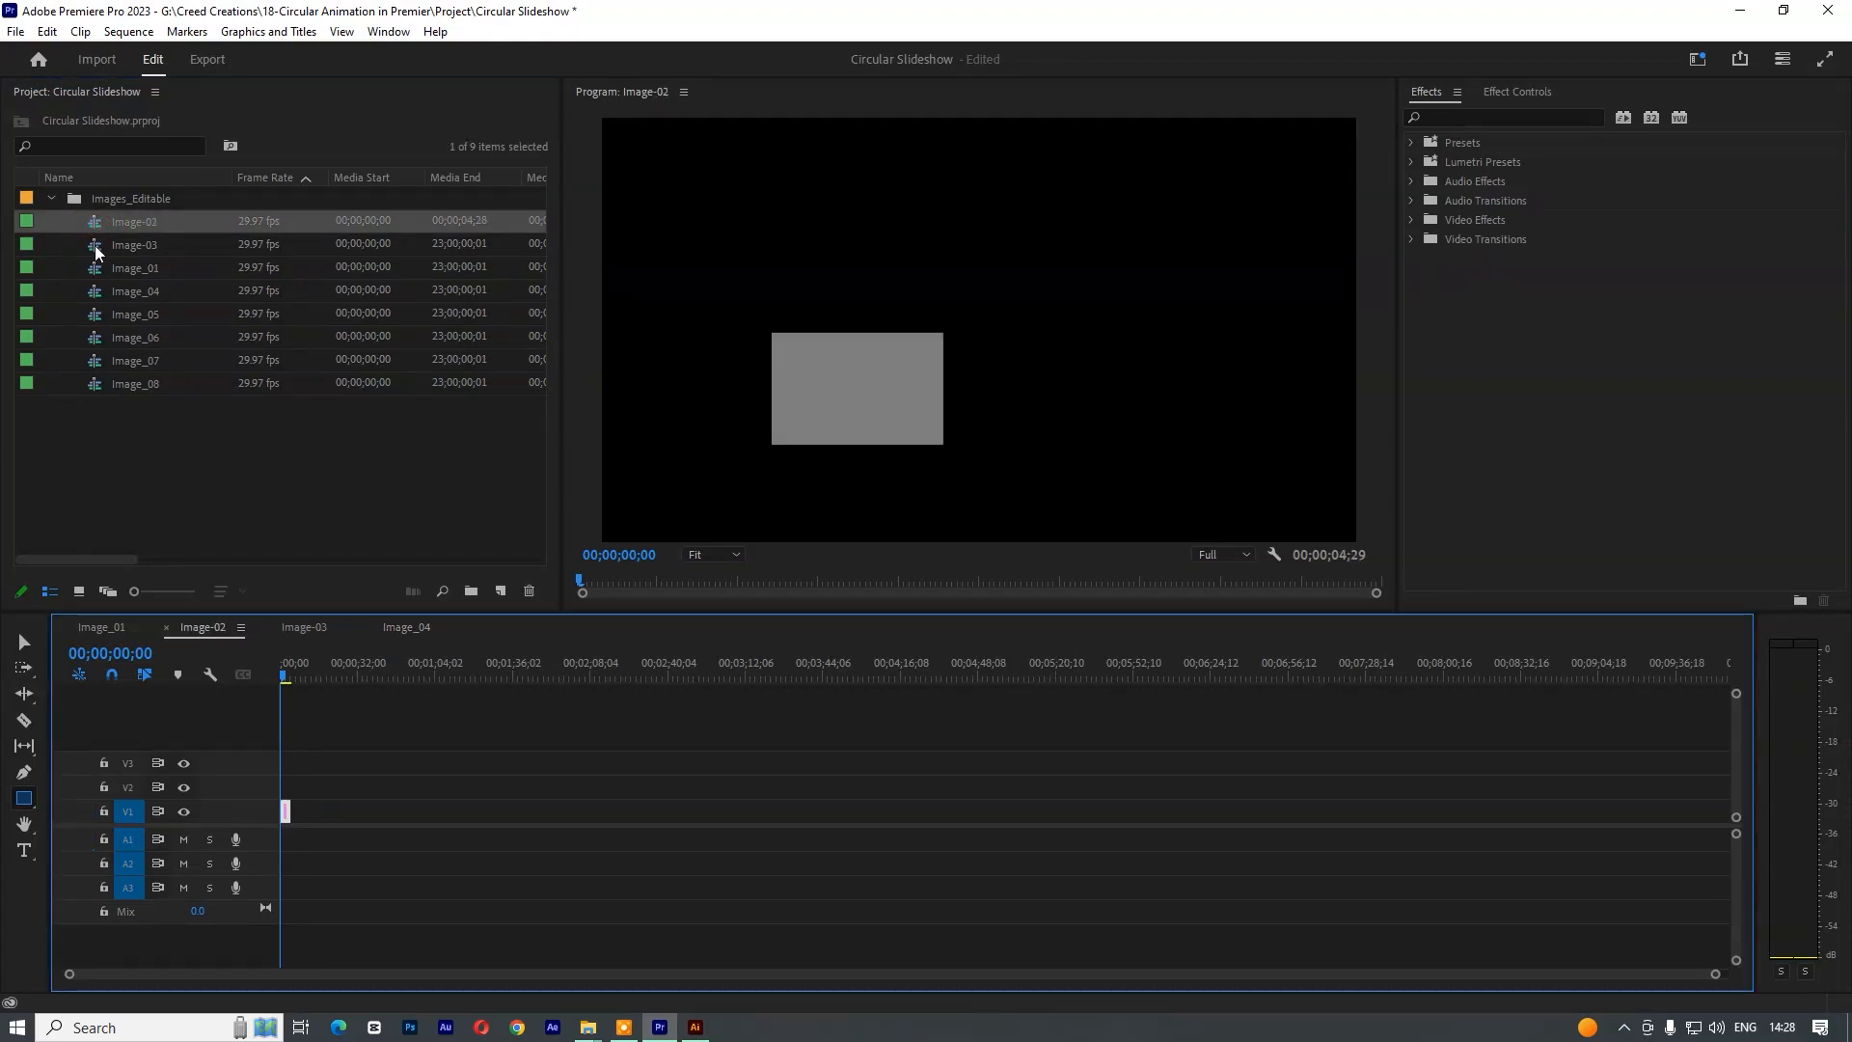
{"action": "left_click", "coordinate": [96, 247]}
{"action": "double_click", "coordinate": [97, 249]}
{"action": "double_click", "coordinate": [97, 294]}
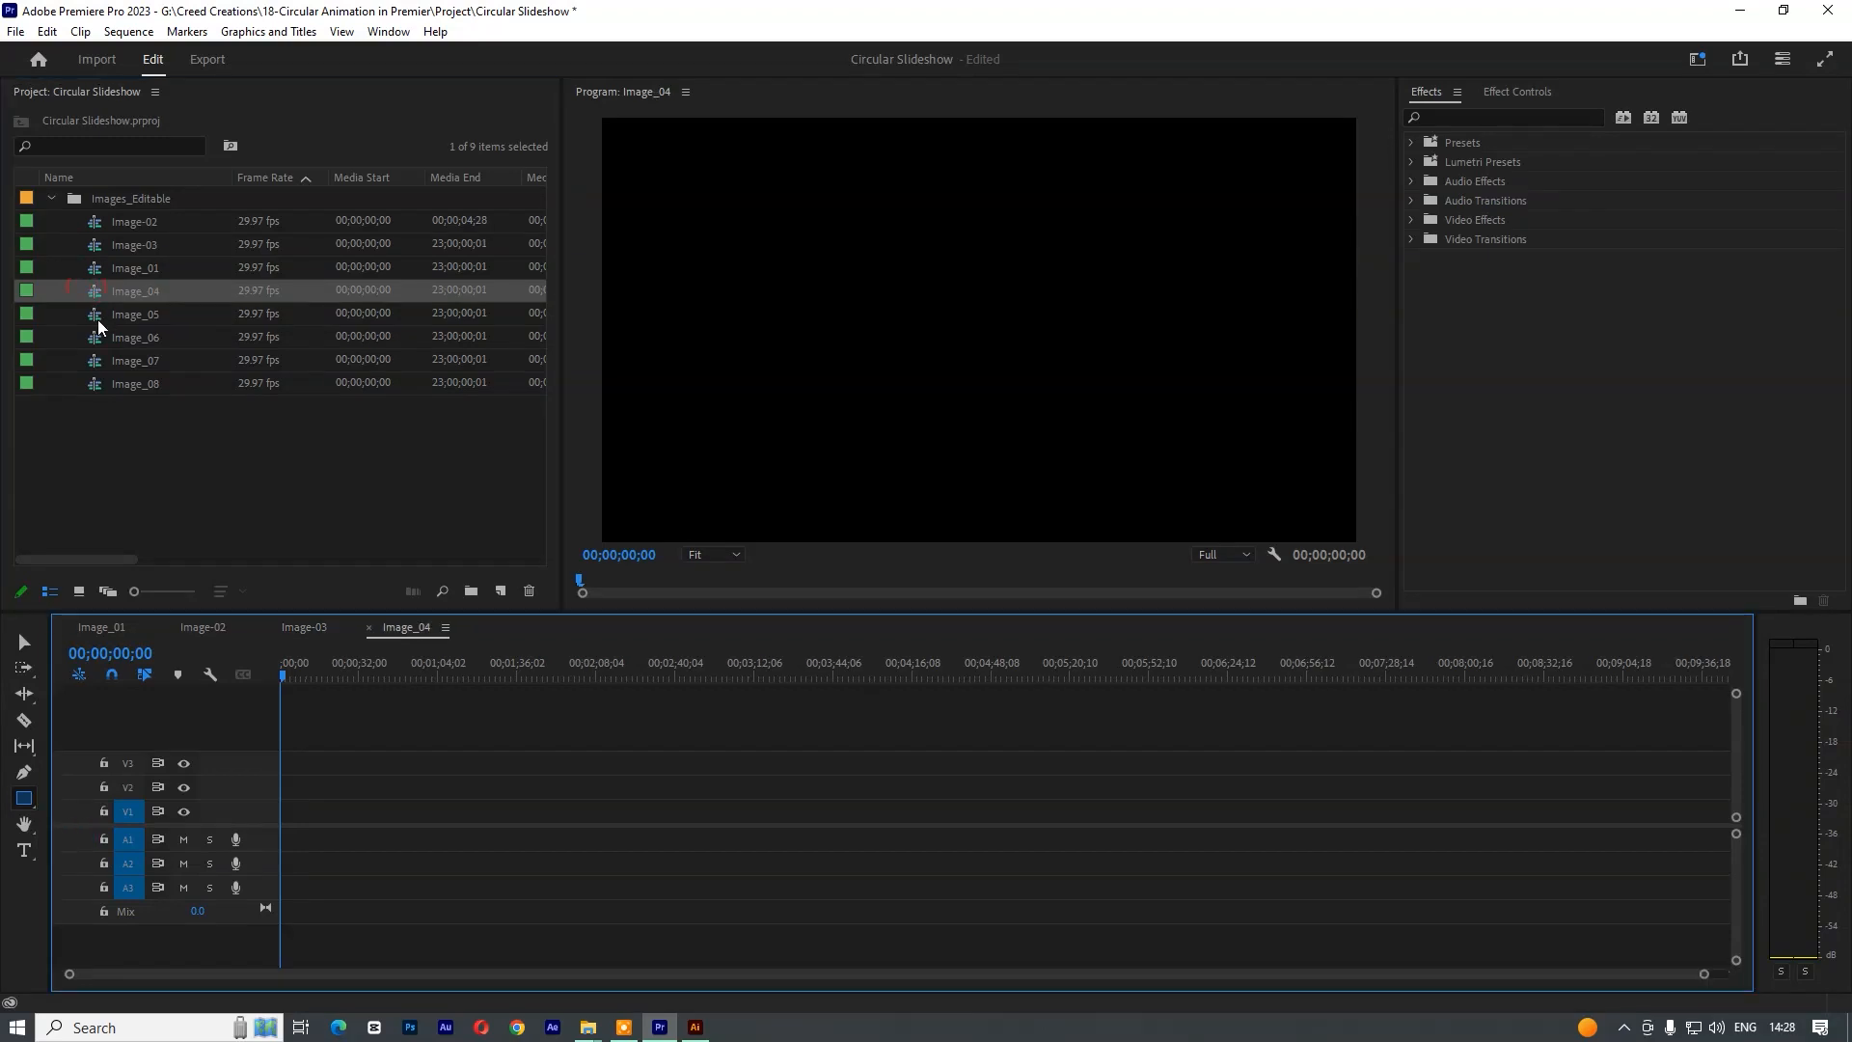
{"action": "double_click", "coordinate": [96, 316]}
{"action": "double_click", "coordinate": [96, 339]}
{"action": "double_click", "coordinate": [96, 362]}
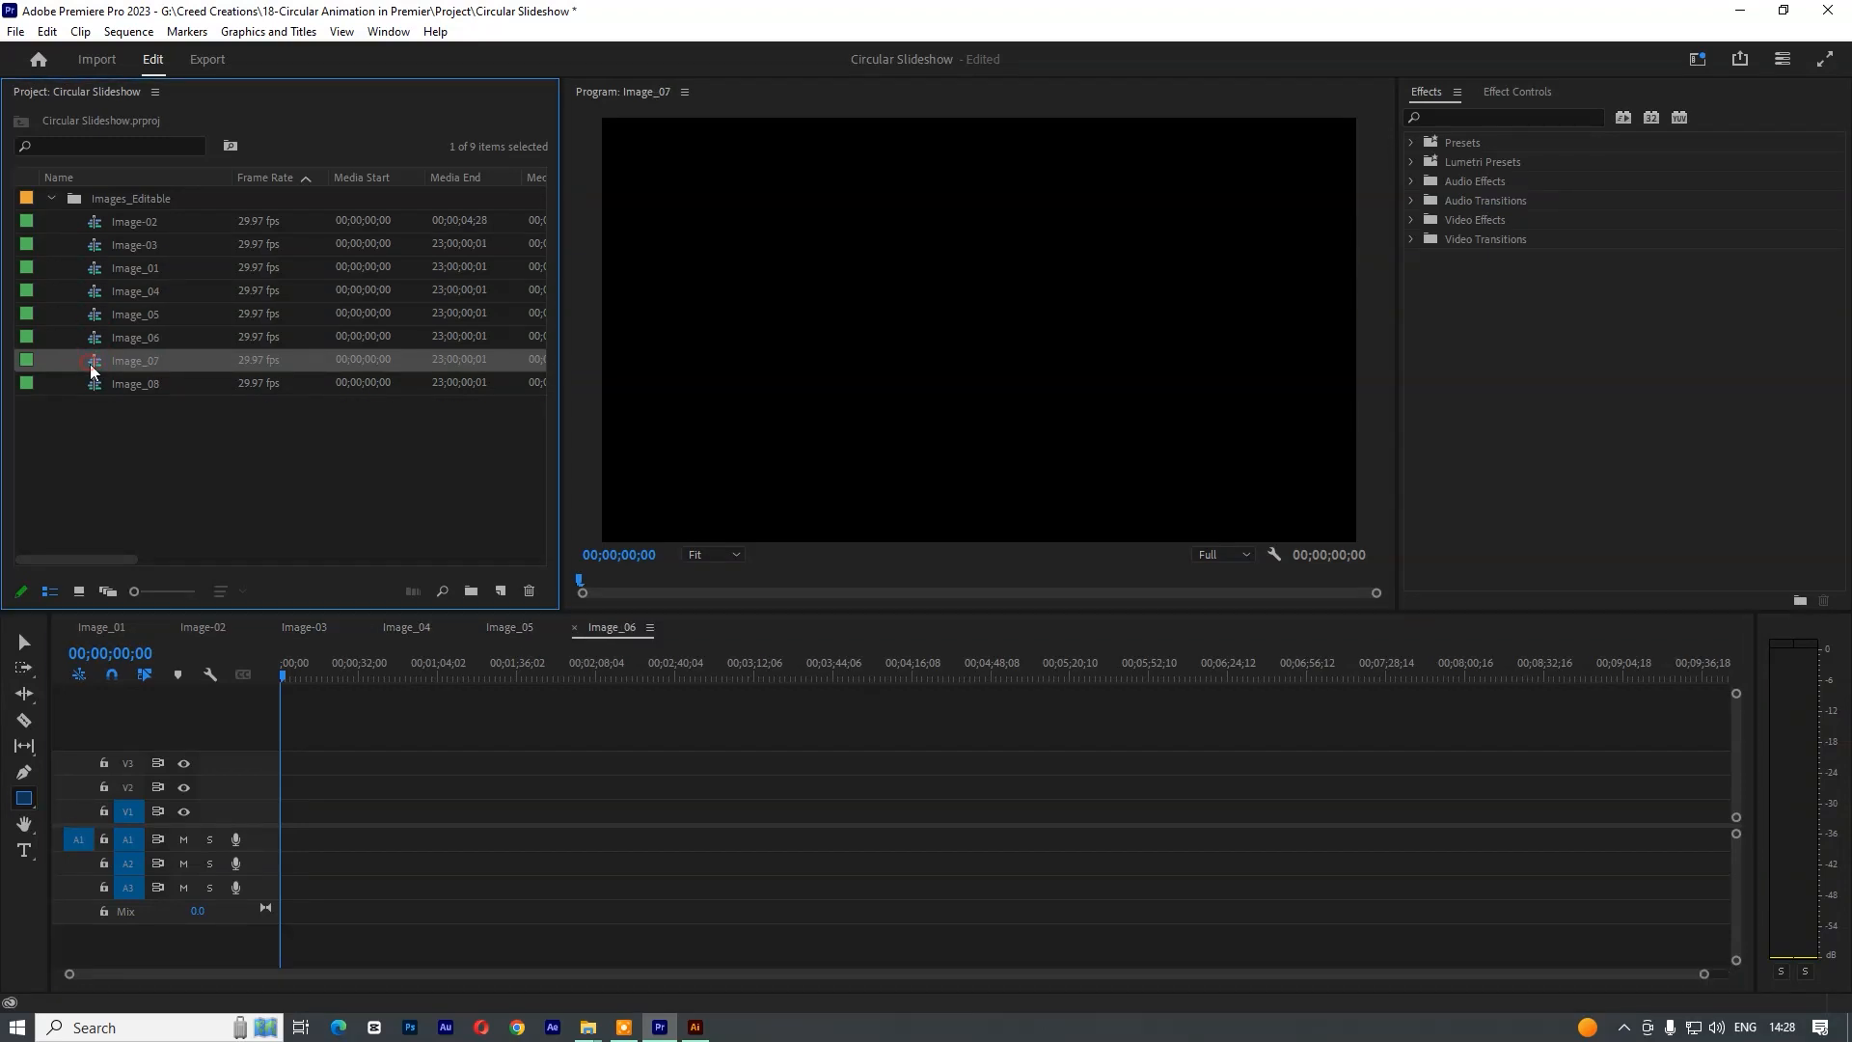
{"action": "double_click", "coordinate": [97, 385]}
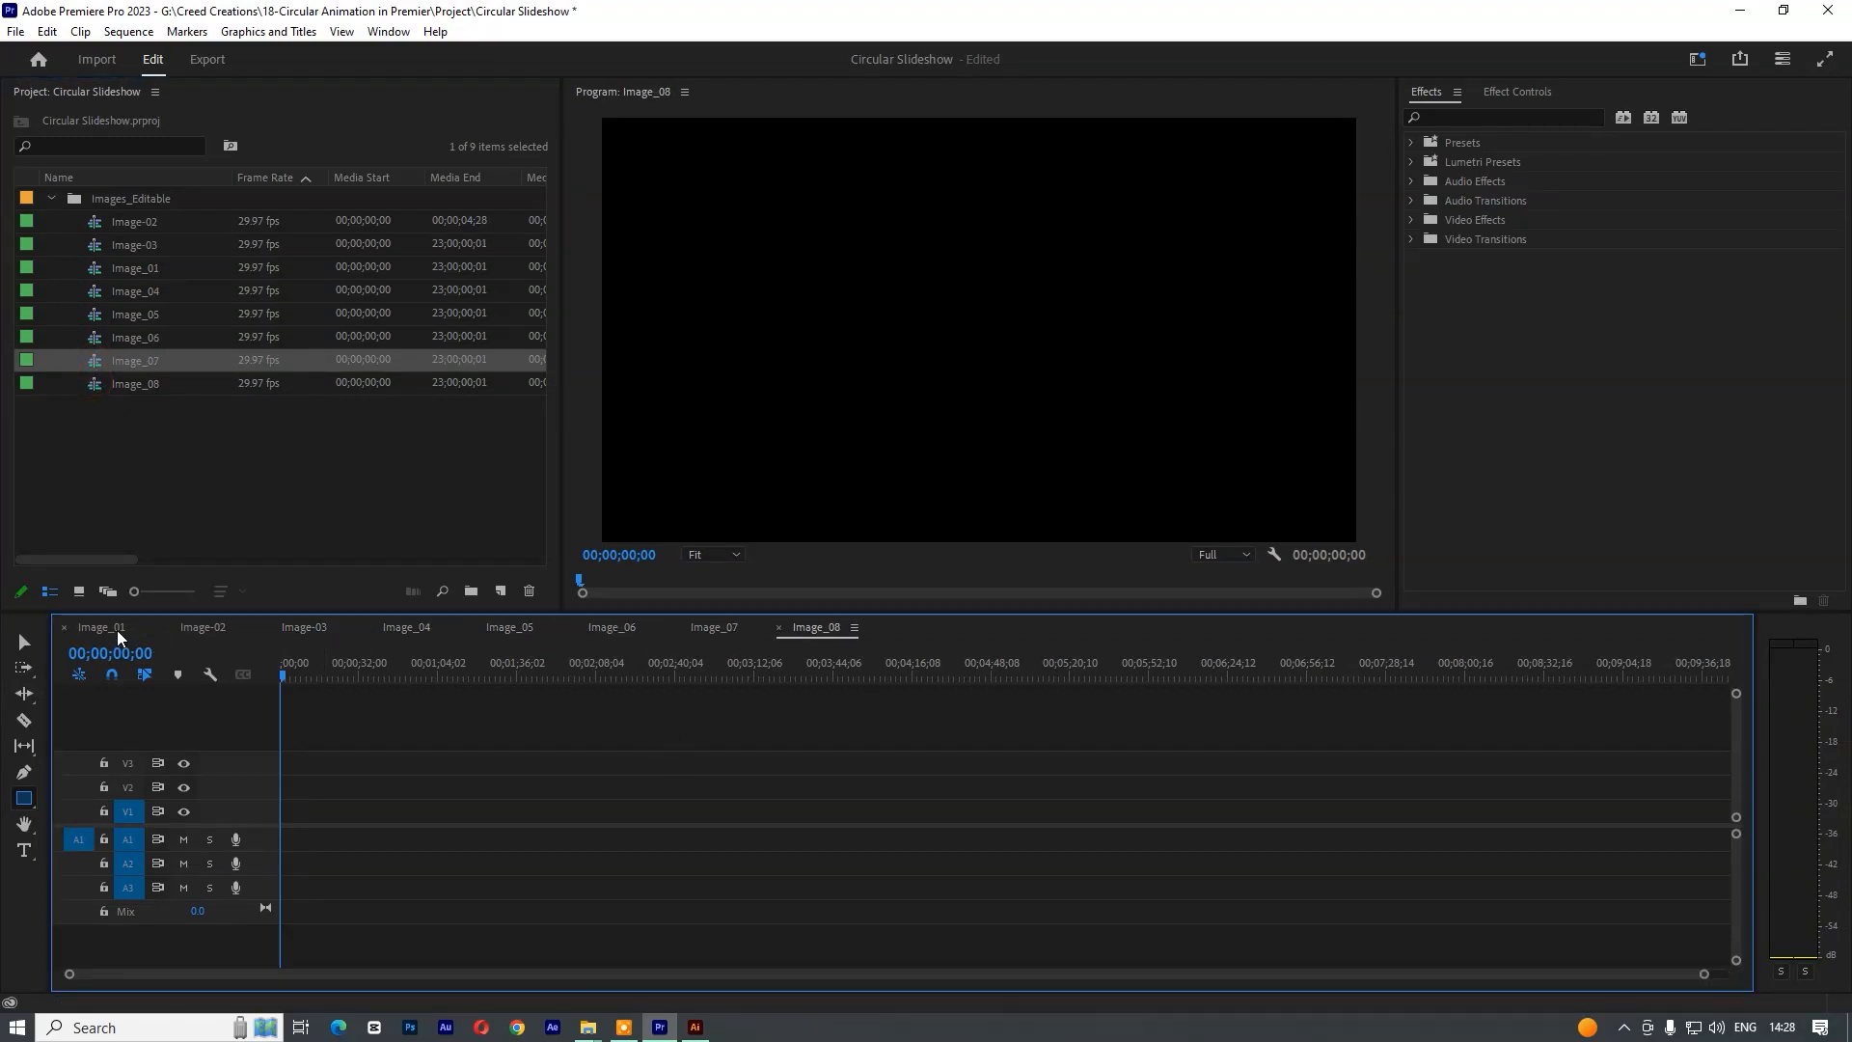
- Delete the stray grey rectangle clip from the Image-02 sequence
{"action": "left_click", "coordinate": [210, 631]}
{"action": "left_click_drag", "start_coordinate": [373, 744], "coordinate": [198, 874]}
{"action": "key", "text": "Delete"}
- Collapse the Images_Editable bin and create a new bin named Footages at the project's root level
{"action": "left_click", "coordinate": [146, 495]}
{"action": "left_click", "coordinate": [50, 197]}
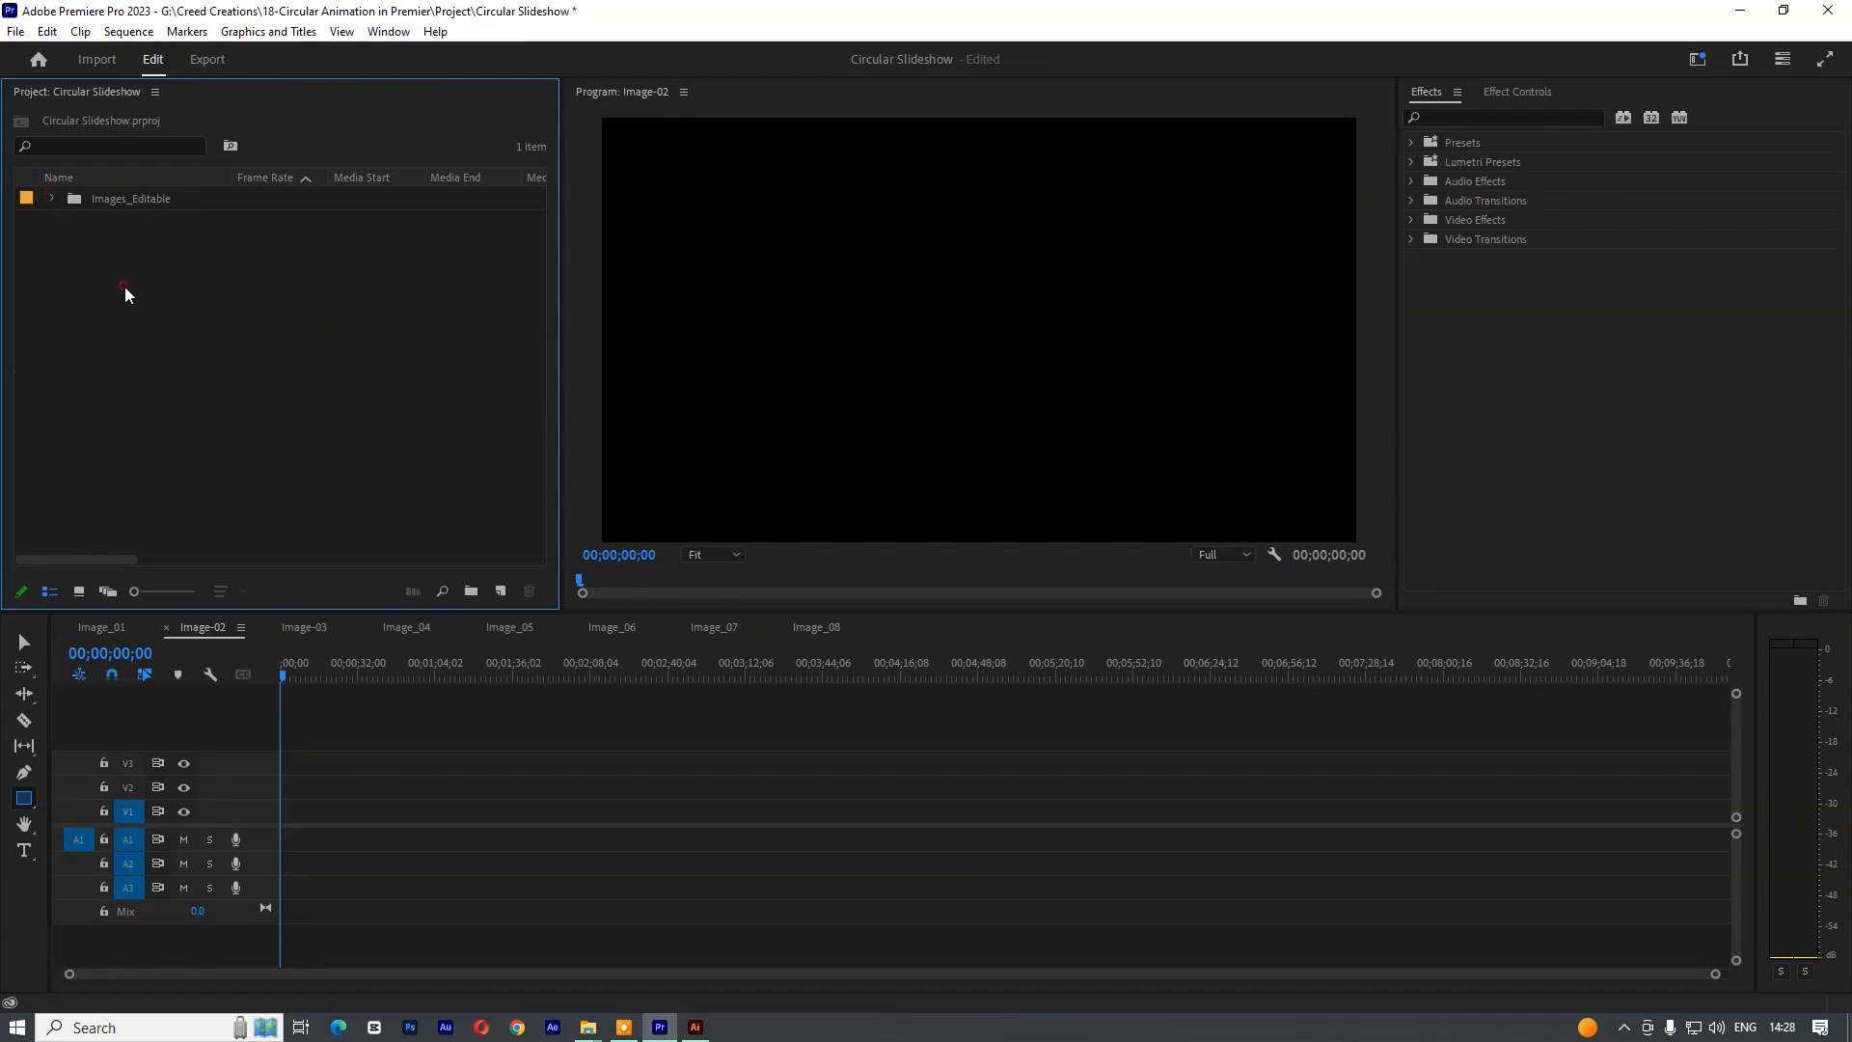
{"action": "left_click", "coordinate": [471, 592]}
{"action": "type", "text": "Footages"}
{"action": "key", "text": "Tab"}
{"action": "left_click", "coordinate": [364, 434]}
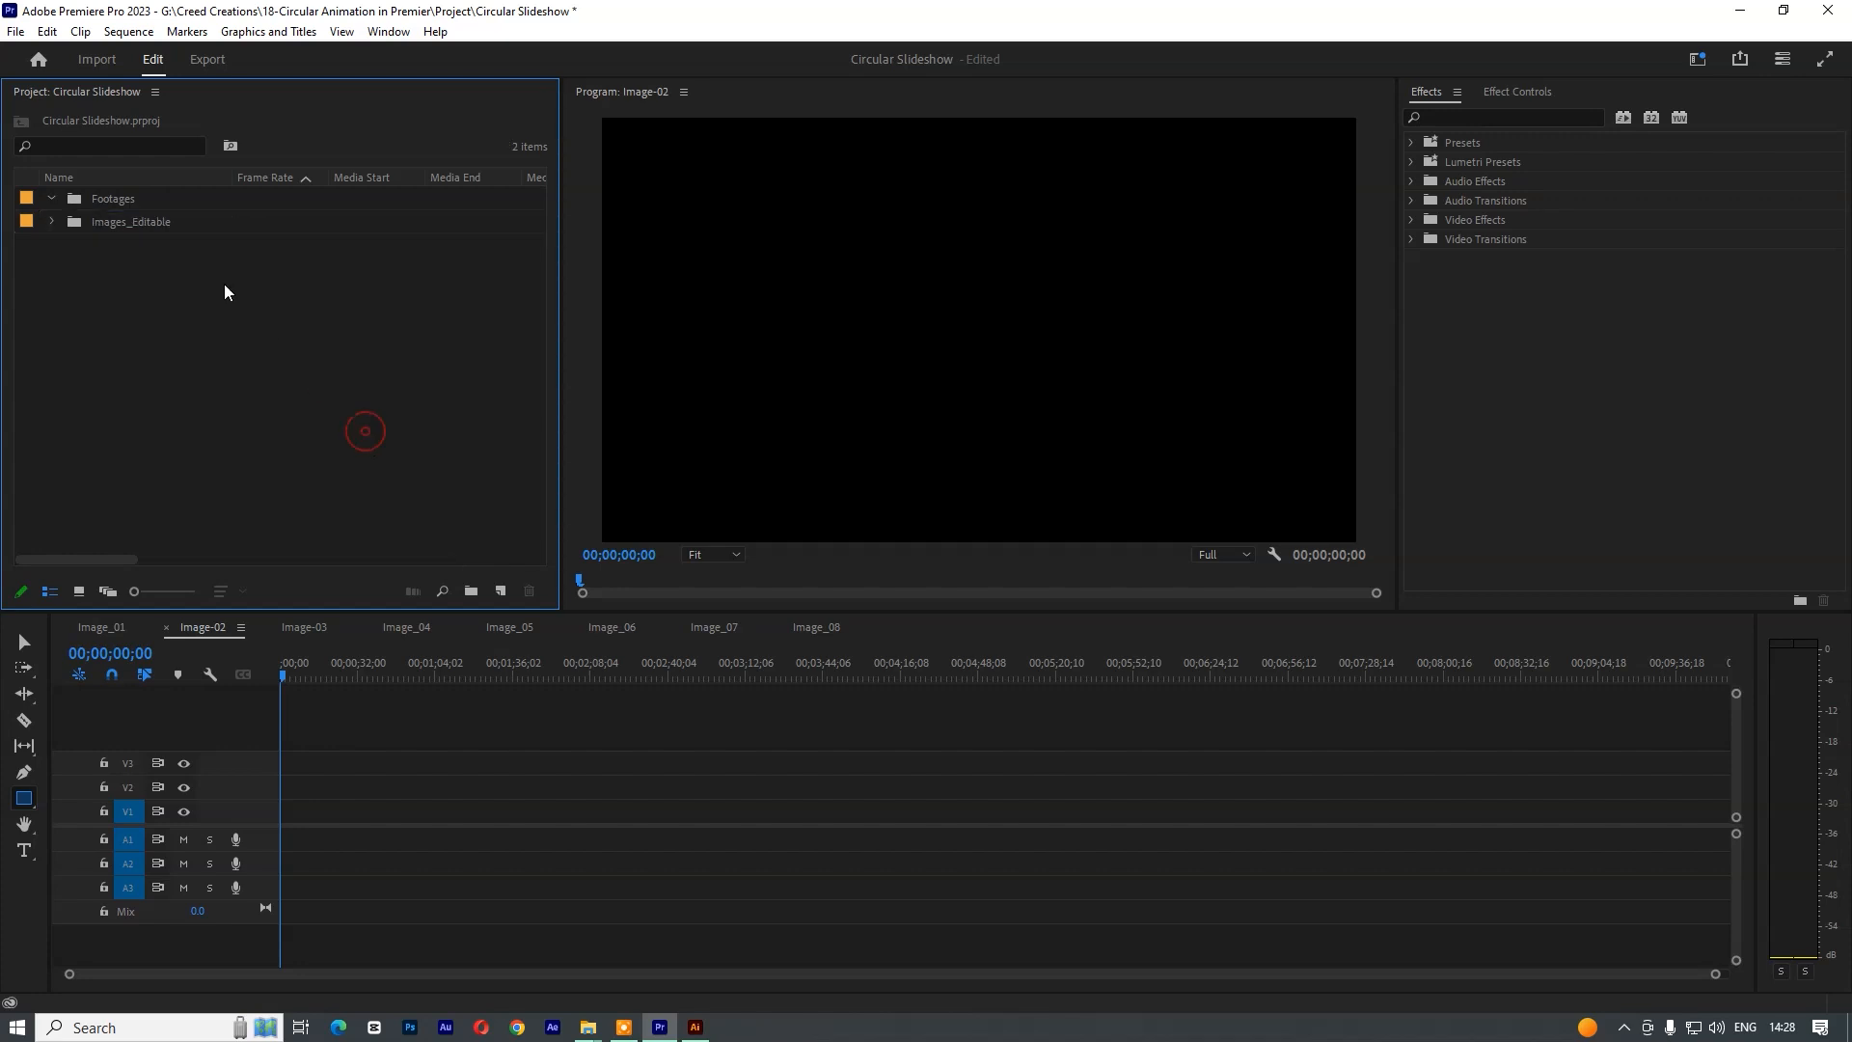
- Import all eight photos from the project's Images folder into the Footages bin
{"action": "left_click", "coordinate": [590, 1027]}
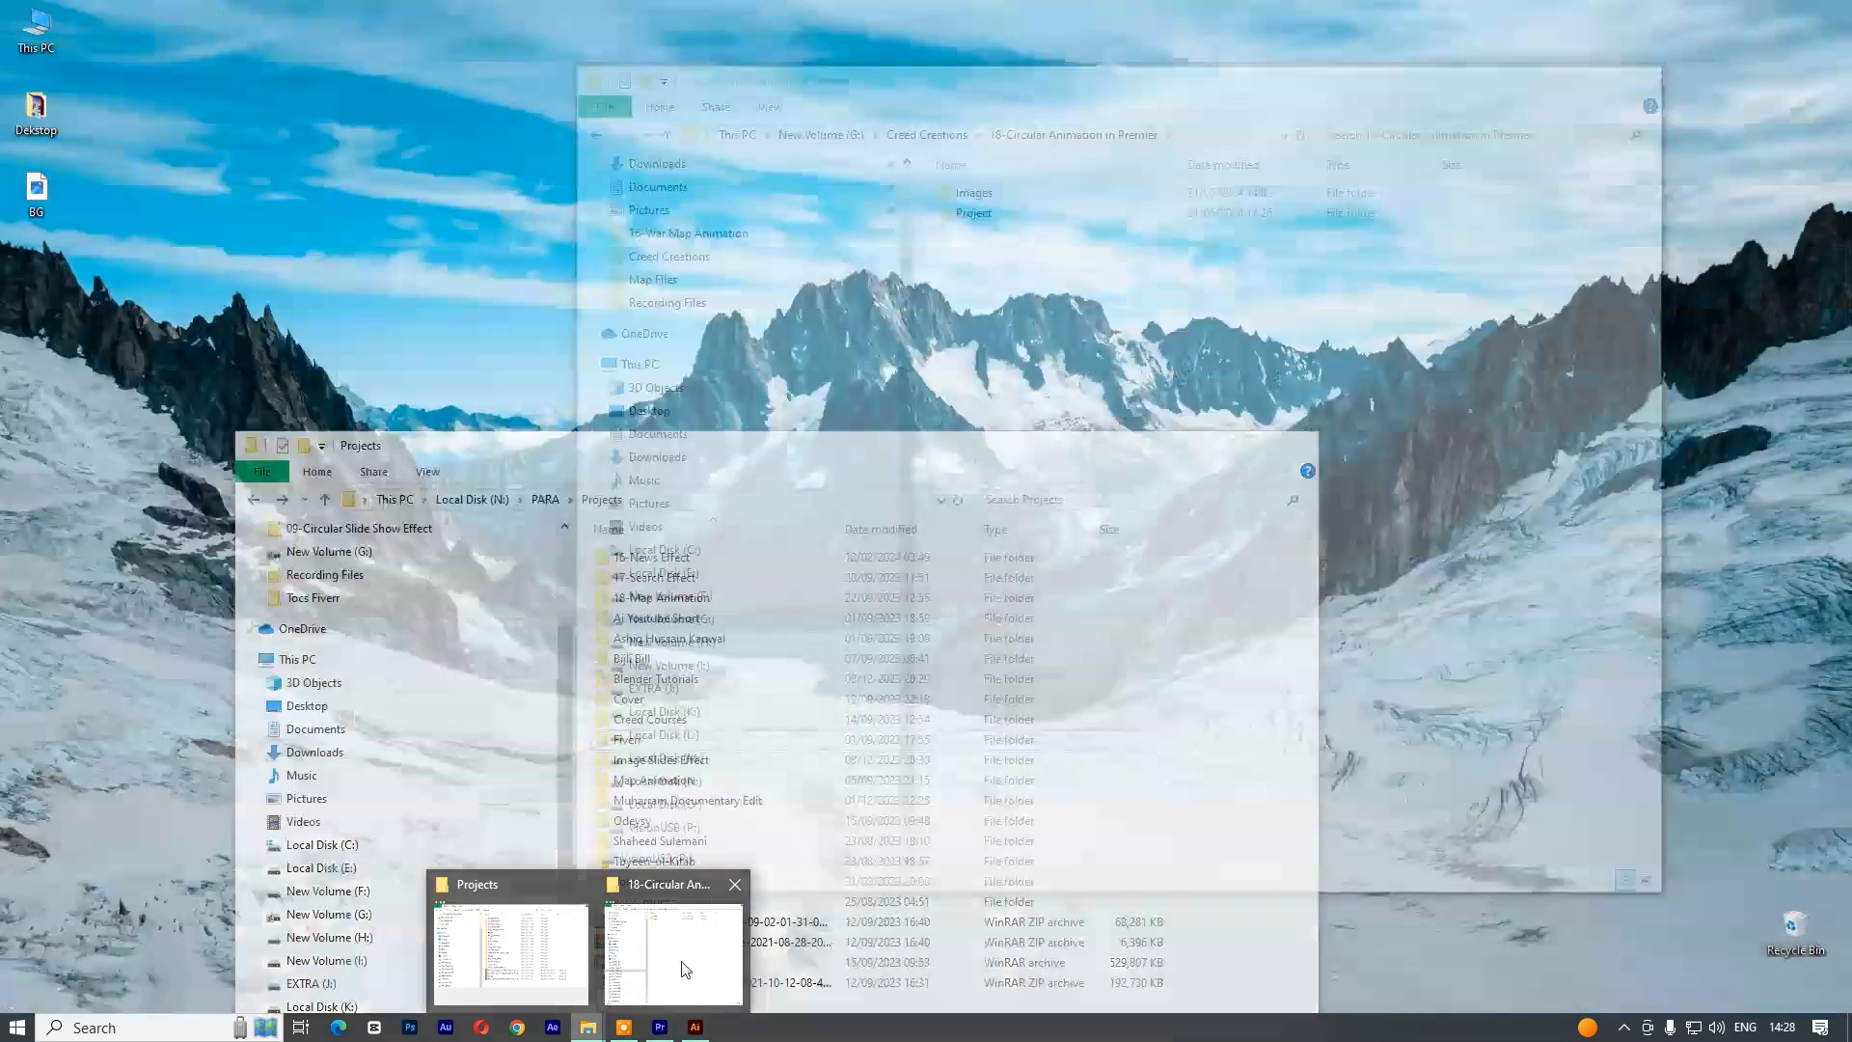
{"action": "left_click", "coordinate": [673, 953]}
{"action": "double_click", "coordinate": [989, 192]}
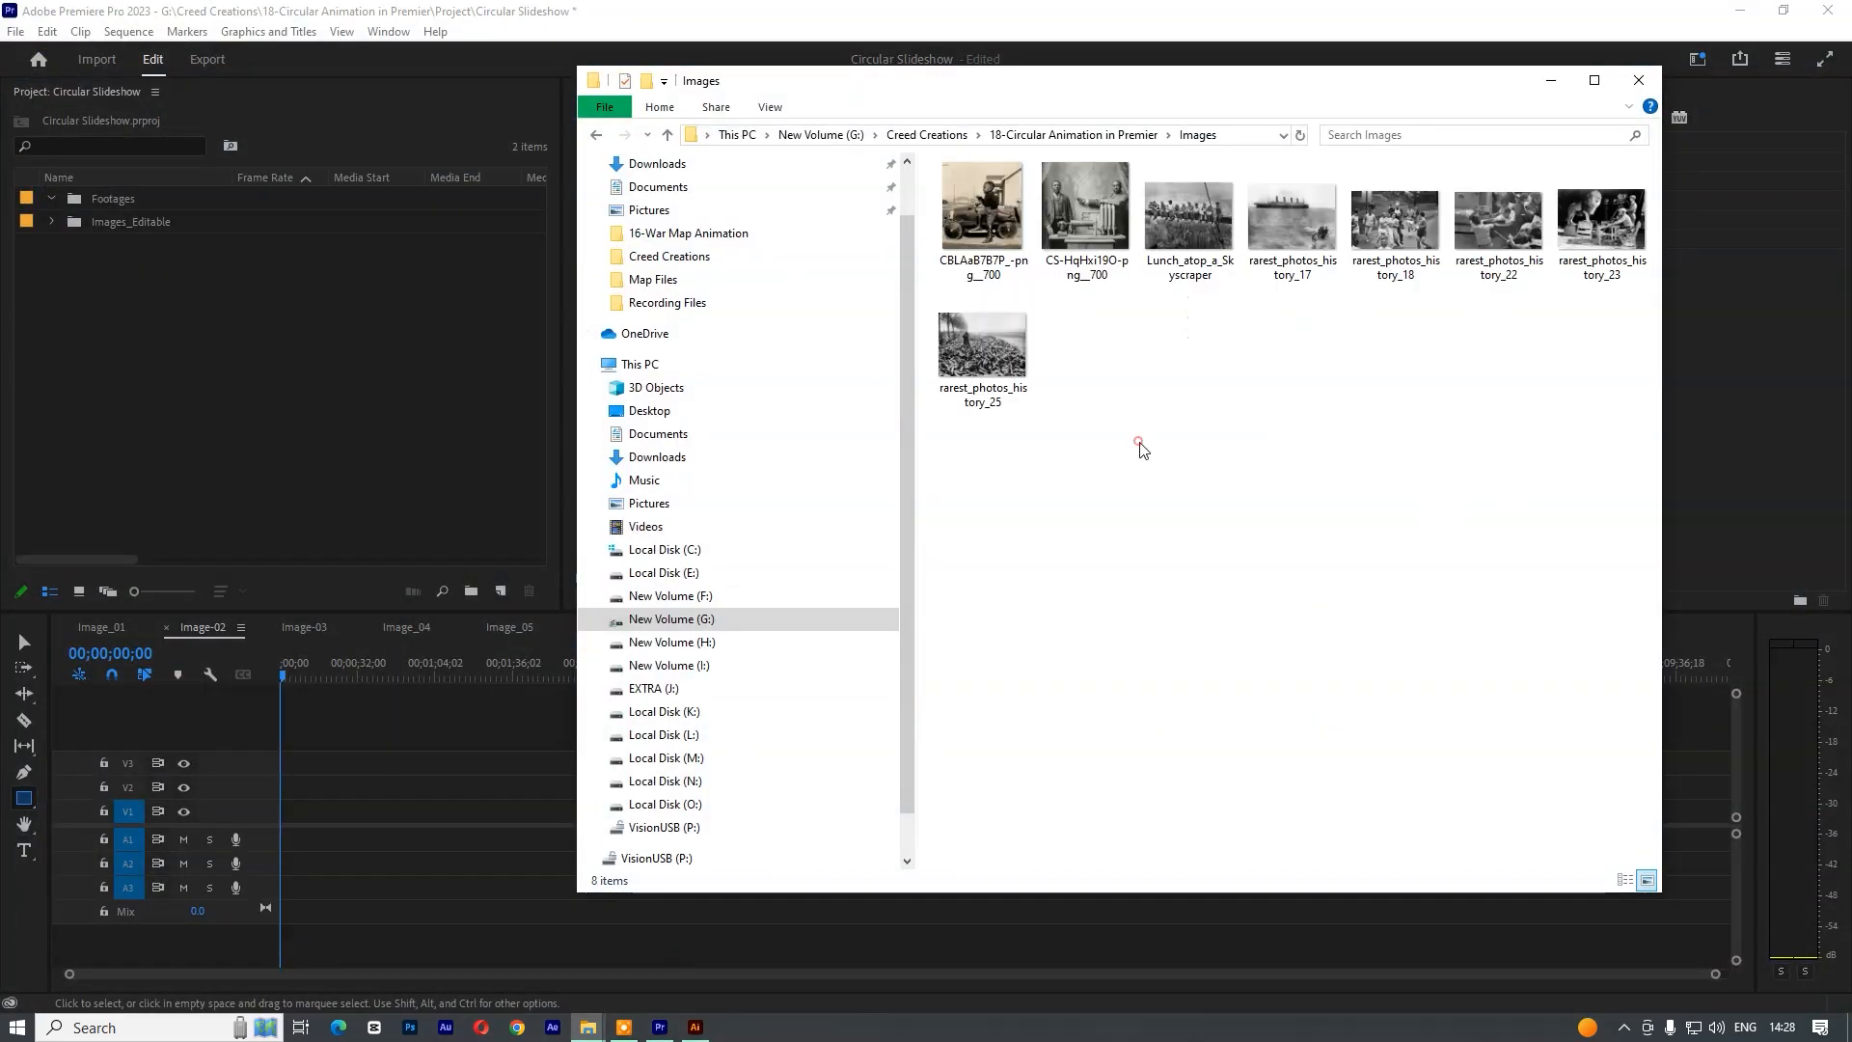
{"action": "left_click_drag", "start_coordinate": [1140, 443], "coordinate": [1003, 62]}
{"action": "left_click_drag", "start_coordinate": [1019, 422], "coordinate": [1726, 231]}
{"action": "left_click_drag", "start_coordinate": [1028, 276], "coordinate": [276, 812]}
{"action": "left_click", "coordinate": [327, 464]}
{"action": "key", "text": "ctrl+z"}
- Place each imported photo on V1 at the start of its own sequence, in bin order from Image_01 through Image_08
{"action": "left_click", "coordinate": [105, 628]}
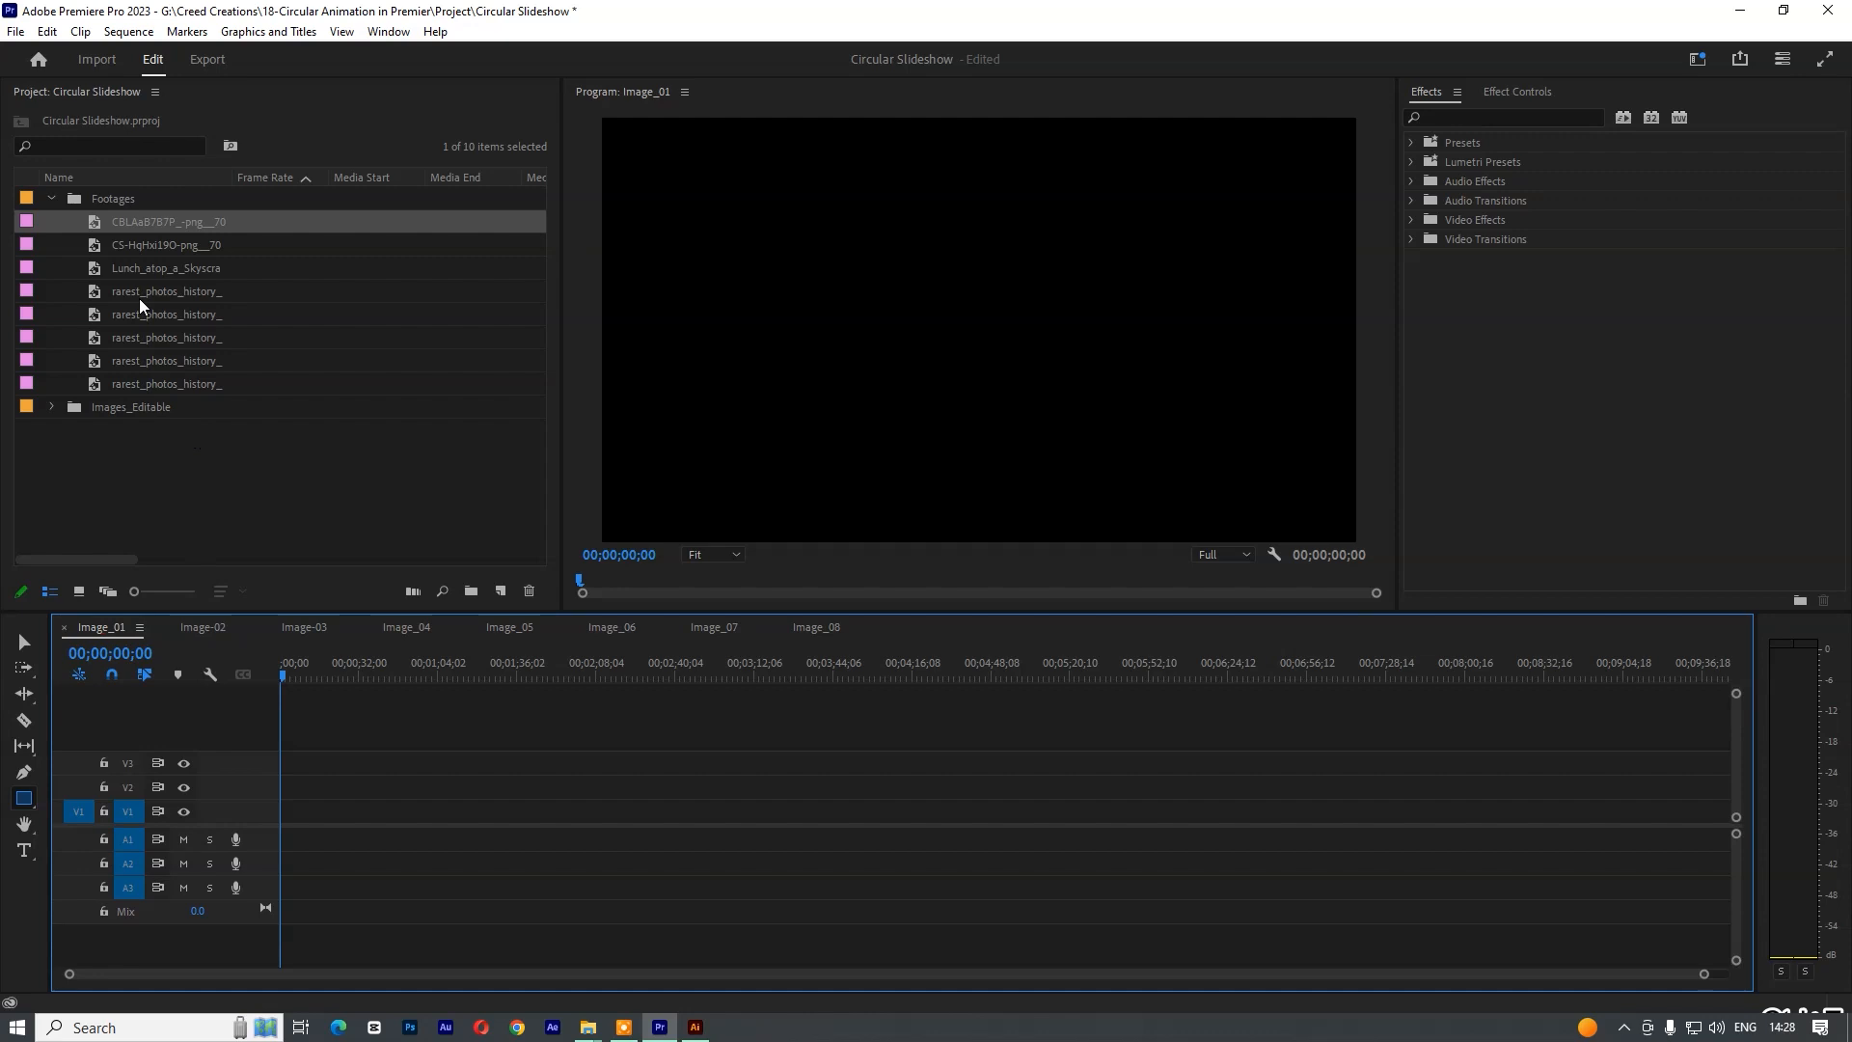
{"action": "left_click_drag", "start_coordinate": [147, 230], "coordinate": [311, 812]}
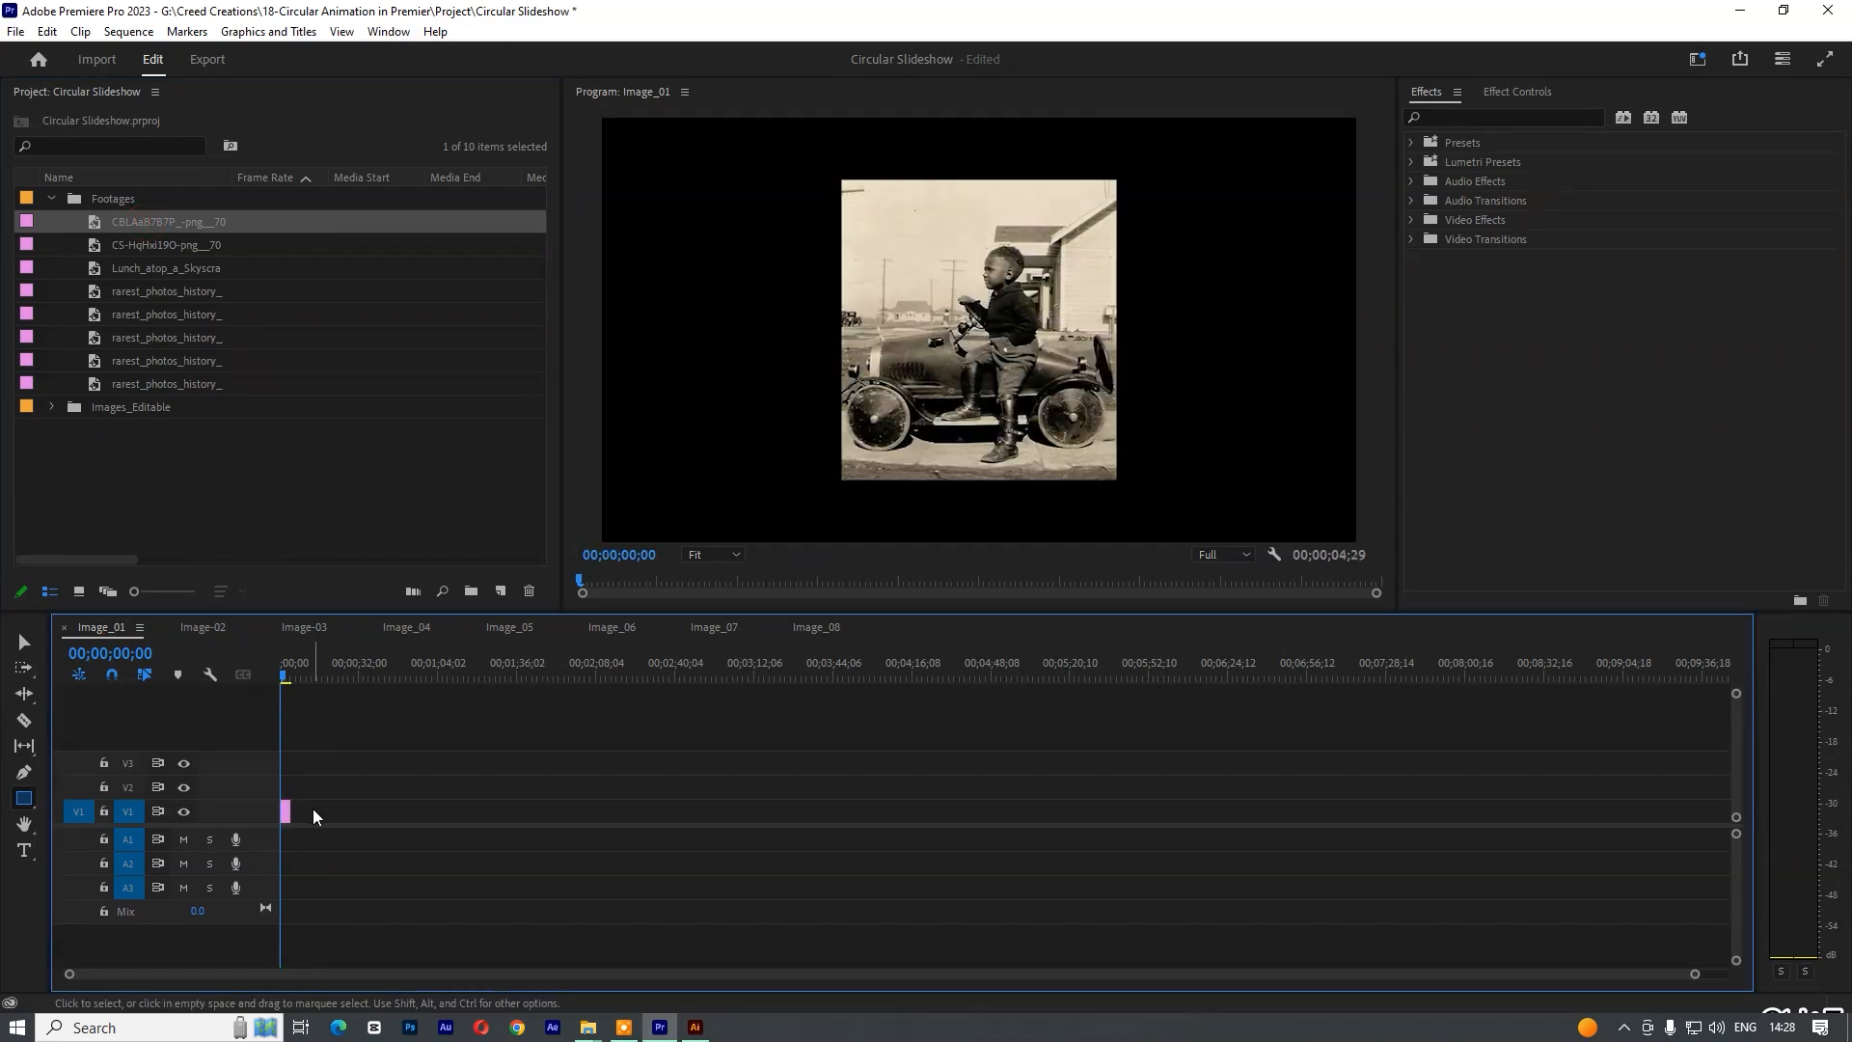
{"action": "left_click", "coordinate": [202, 628]}
{"action": "left_click_drag", "start_coordinate": [172, 247], "coordinate": [283, 812]}
{"action": "left_click", "coordinate": [304, 628]}
{"action": "left_click", "coordinate": [406, 628]}
{"action": "left_click", "coordinate": [509, 628]}
{"action": "left_click_drag", "start_coordinate": [178, 292], "coordinate": [283, 812]}
{"action": "left_click", "coordinate": [611, 627]}
{"action": "left_click", "coordinate": [714, 628]}
{"action": "left_click_drag", "start_coordinate": [171, 339], "coordinate": [284, 812]}
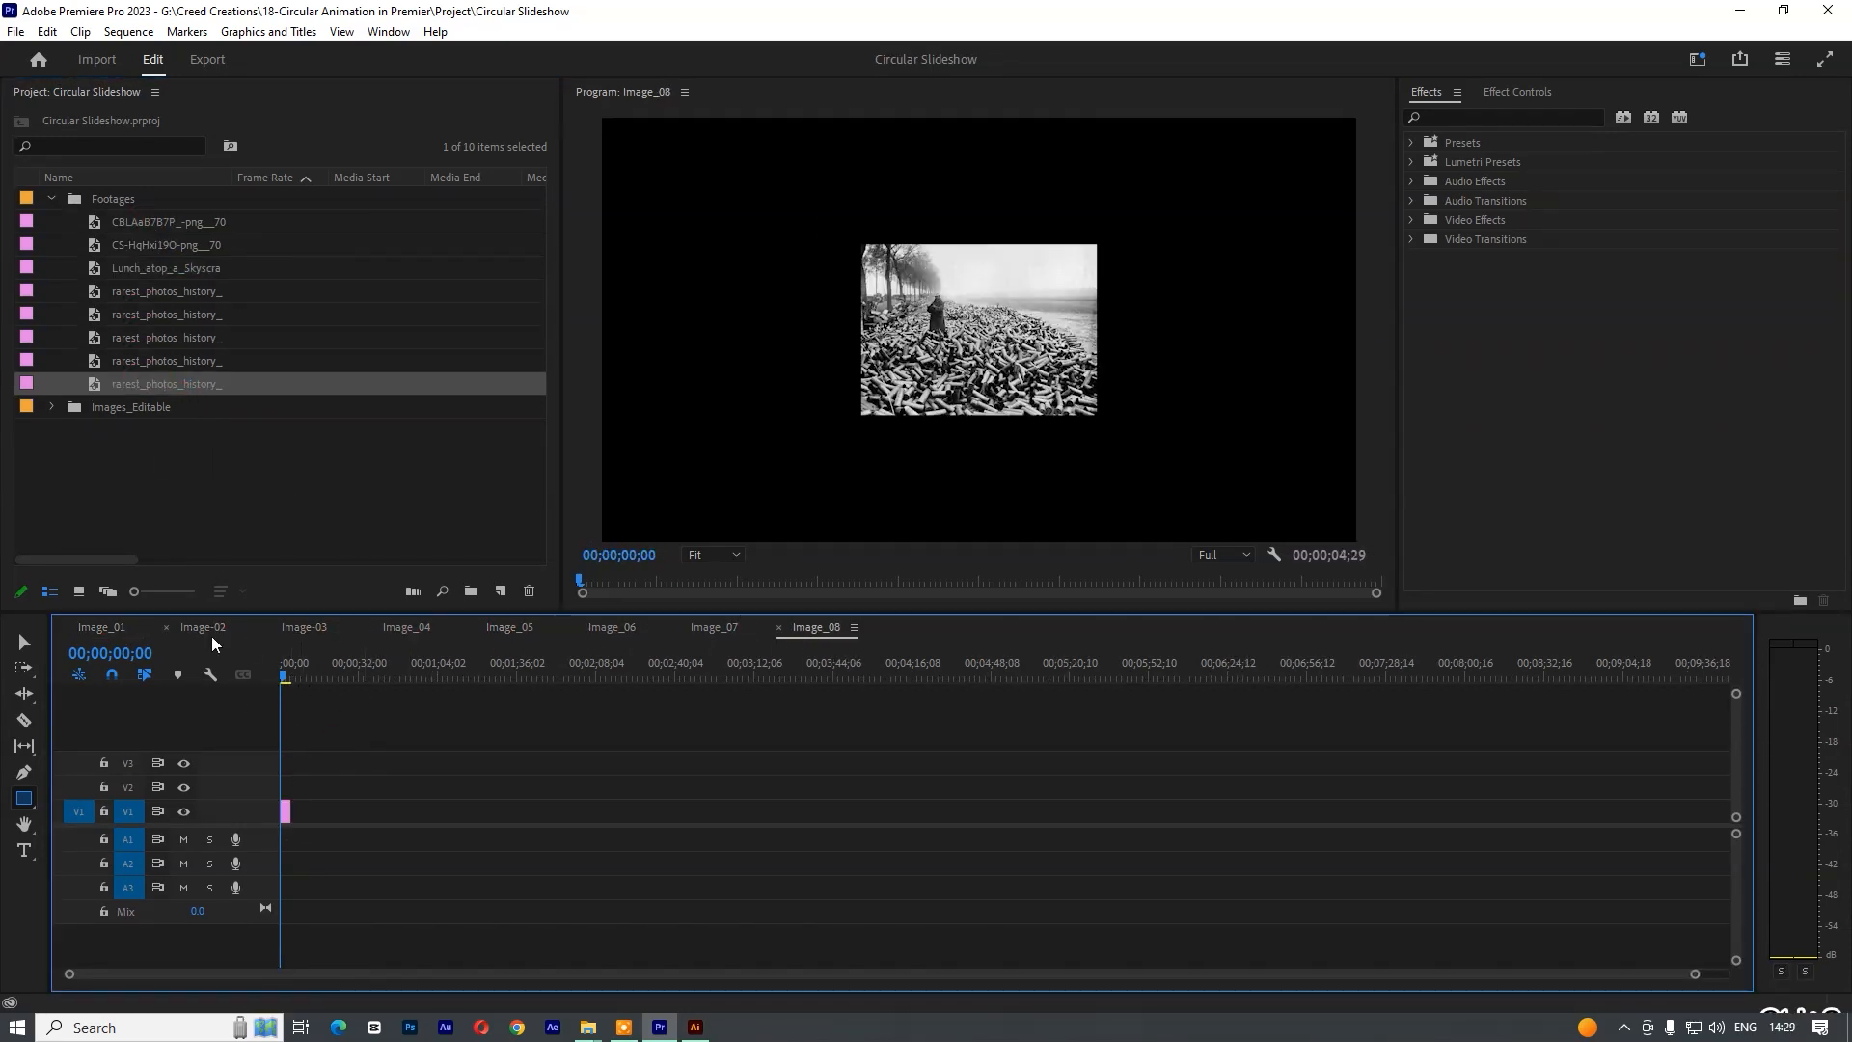
- Extend the photo clip in Image_01 to about 59;20 and enlarge it to fill the frame with scale 276 and vertical position 654
{"action": "left_click", "coordinate": [102, 628]}
{"action": "left_click_drag", "start_coordinate": [301, 812], "coordinate": [424, 812]}
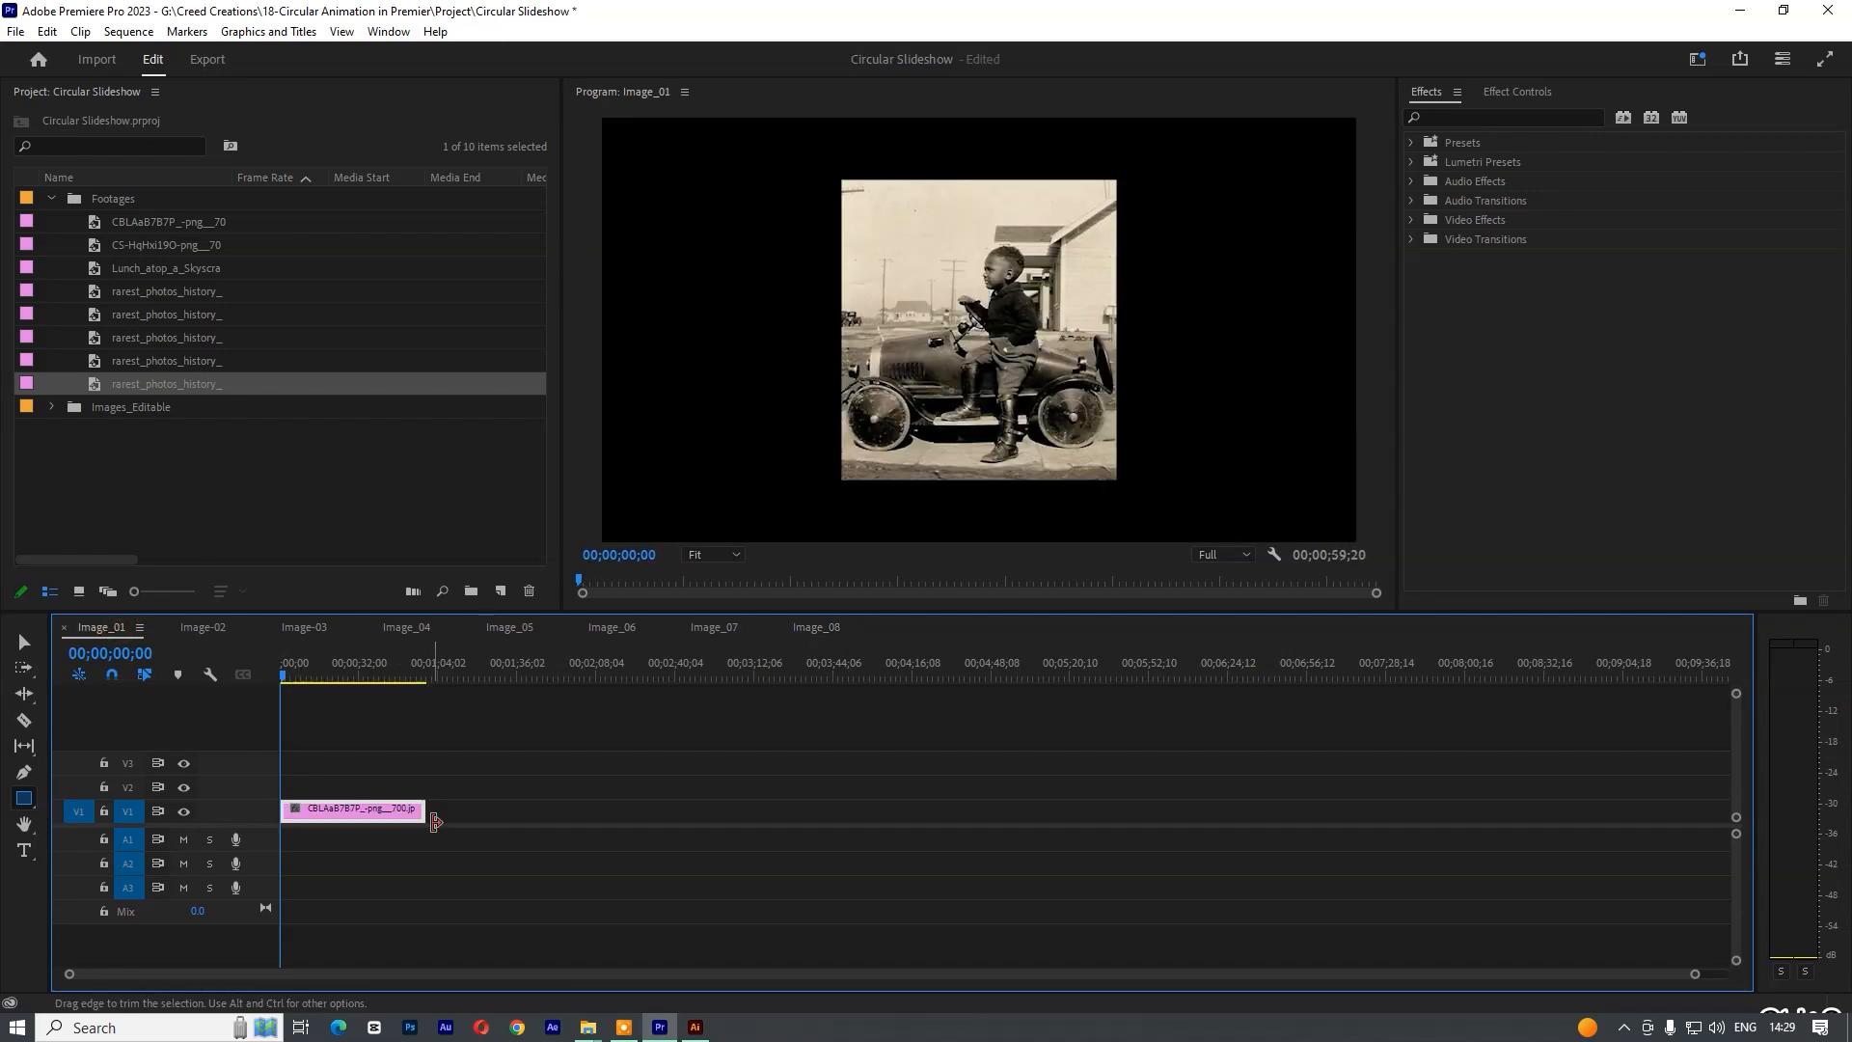
{"action": "left_click", "coordinate": [1510, 115]}
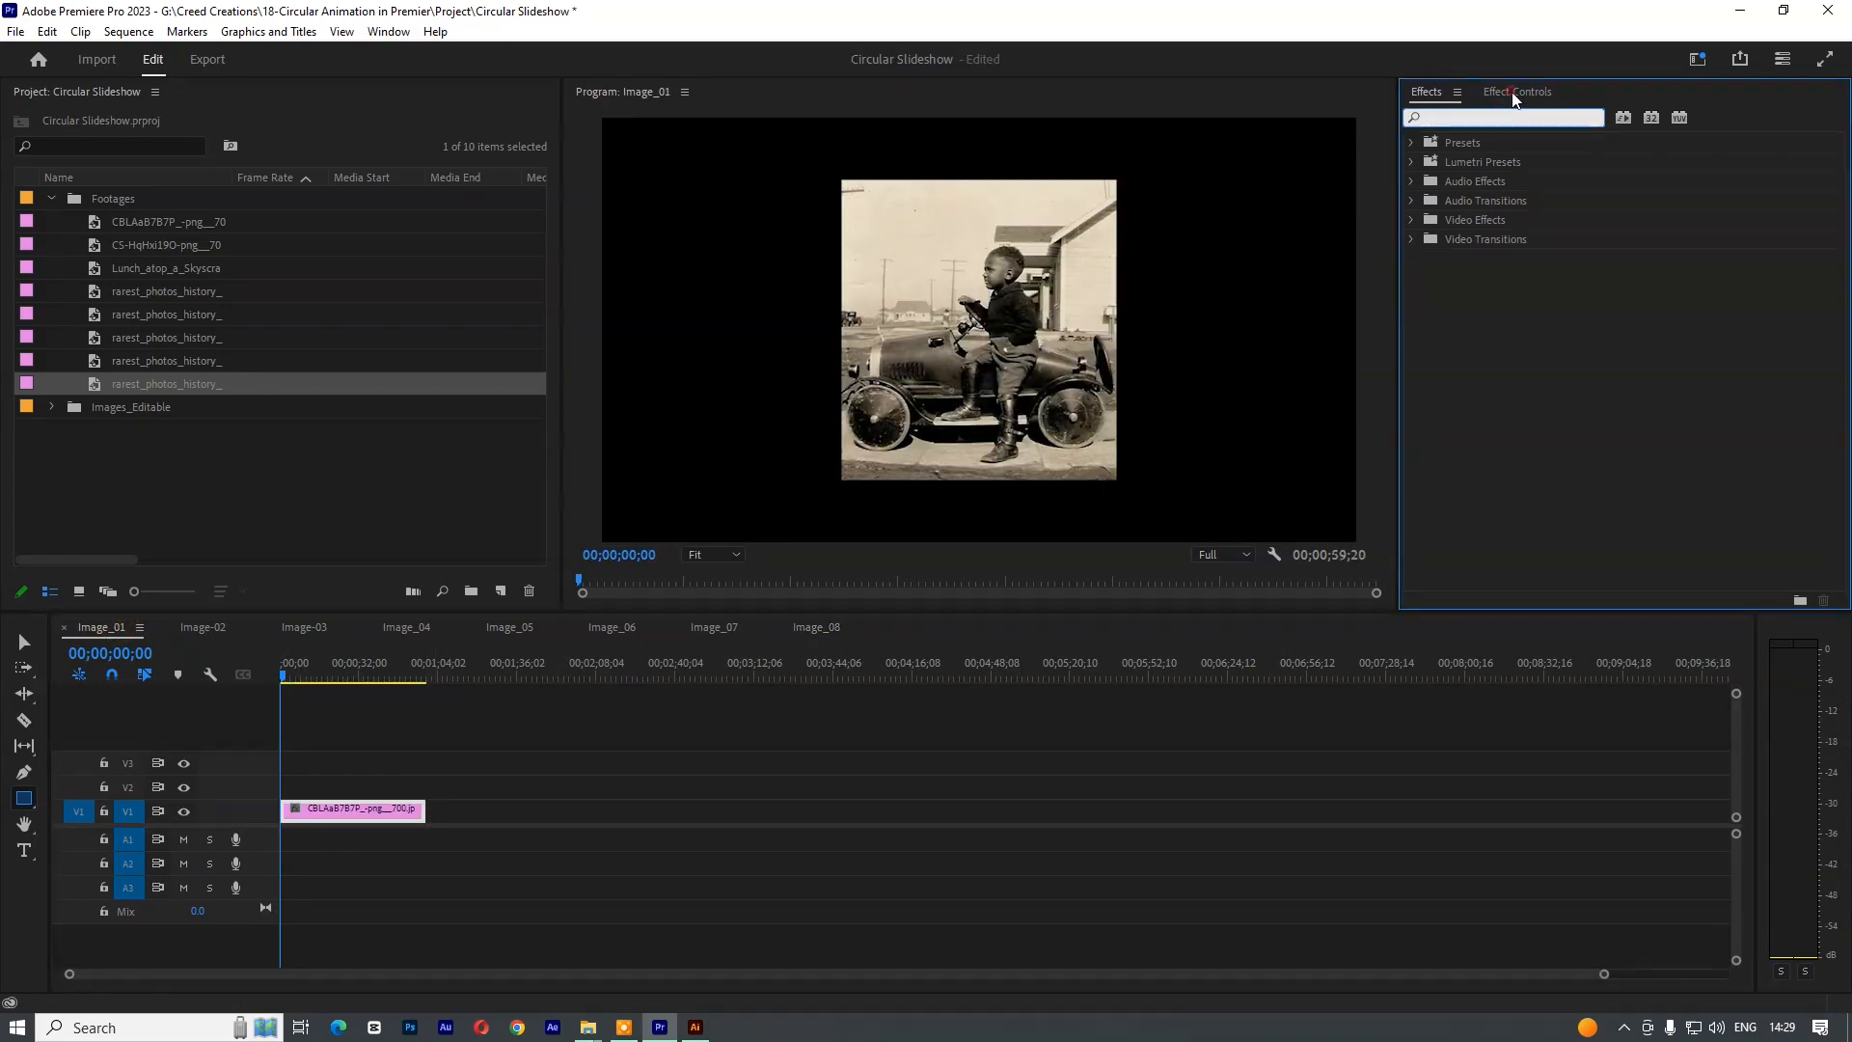
{"action": "left_click", "coordinate": [1517, 92]}
{"action": "left_click_drag", "start_coordinate": [1543, 210], "coordinate": [1699, 191]}
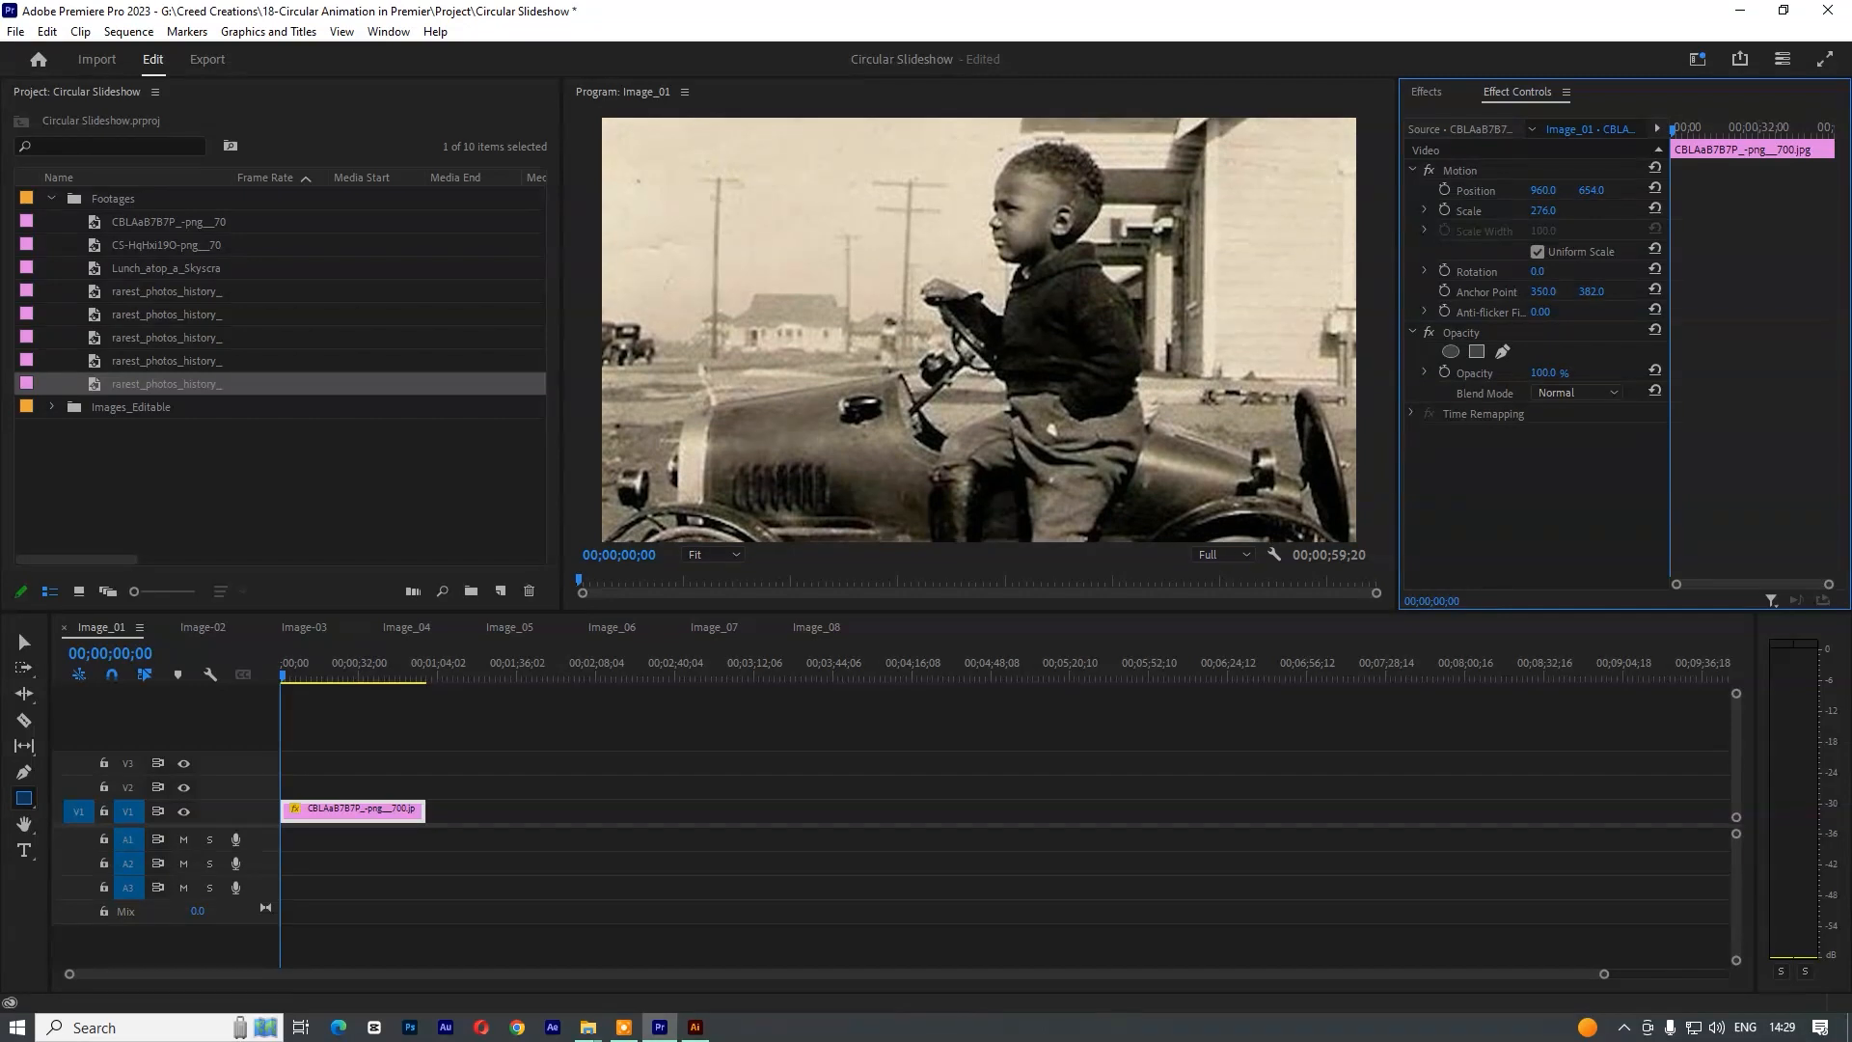
- Draw a rectangle shape covering almost the whole frame above the photo in Image_01, leaving a narrow margin on all sides
{"action": "left_click", "coordinate": [184, 511]}
{"action": "left_click", "coordinate": [25, 798]}
{"action": "left_click", "coordinate": [314, 775]}
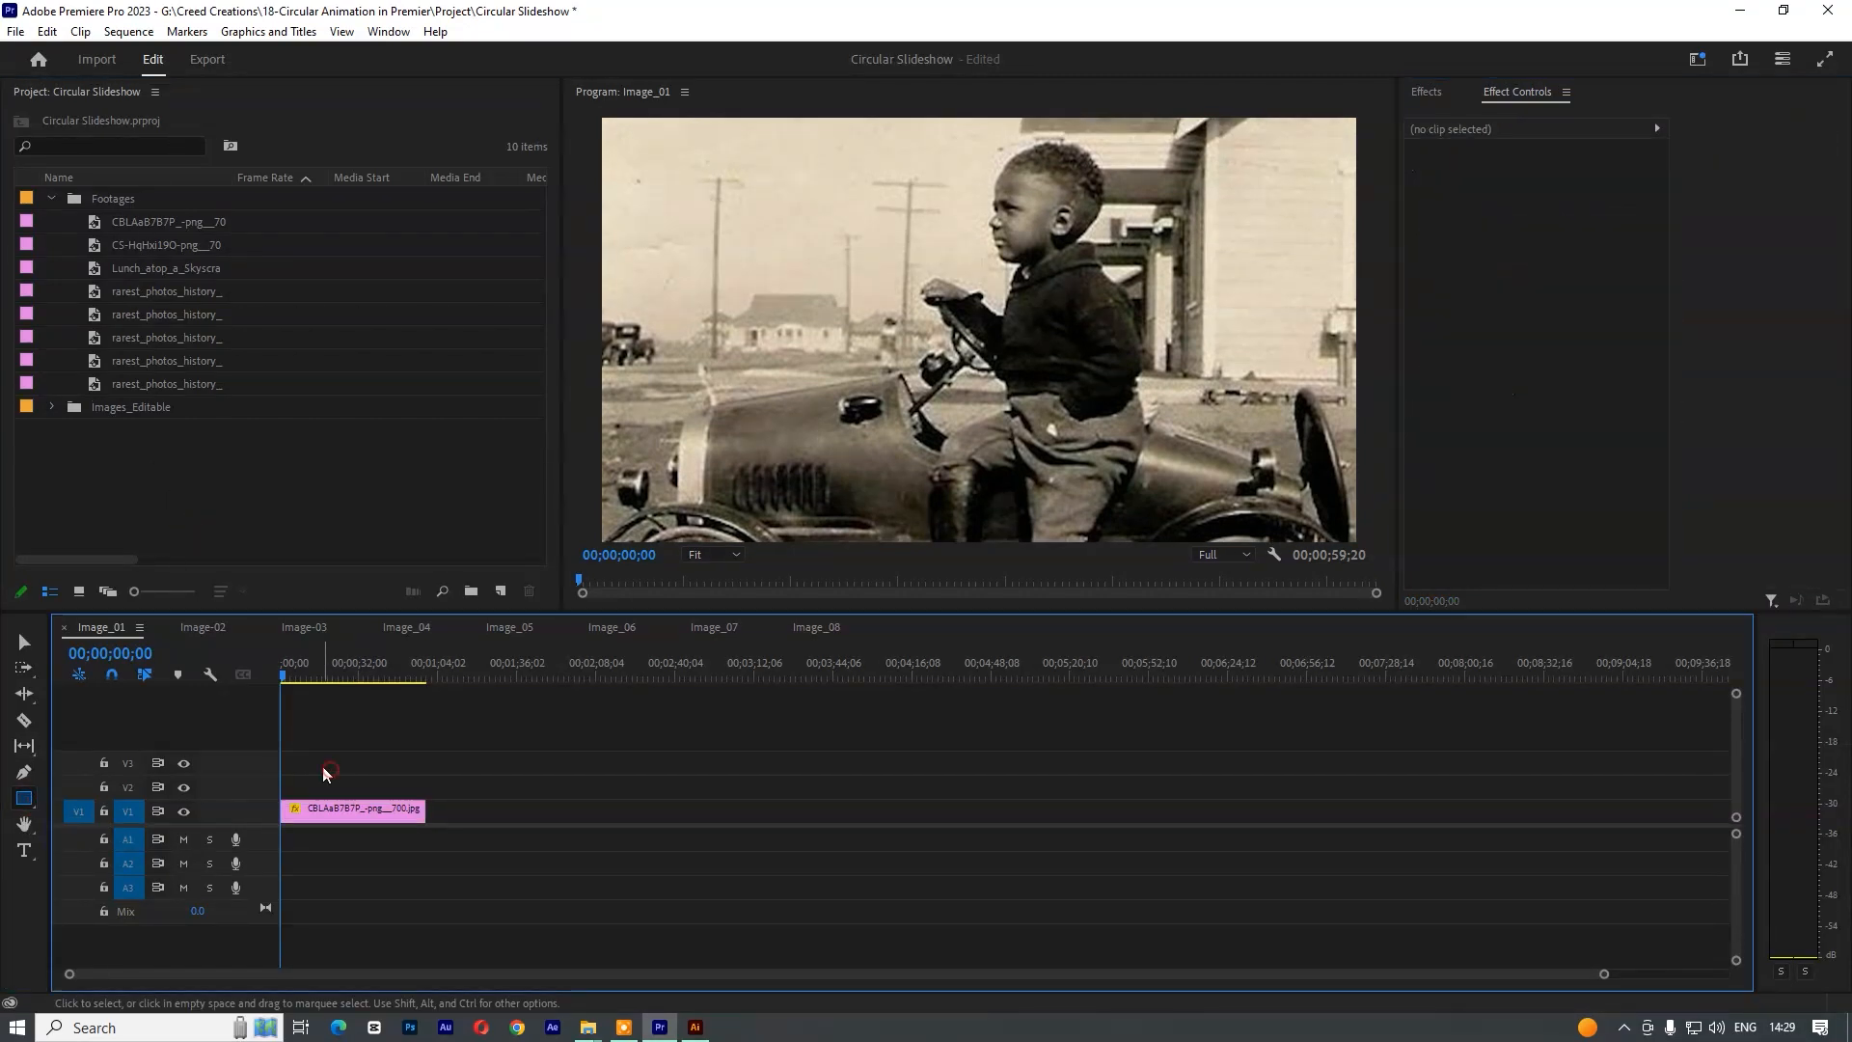
{"action": "left_click_drag", "start_coordinate": [612, 127], "coordinate": [1346, 530]}
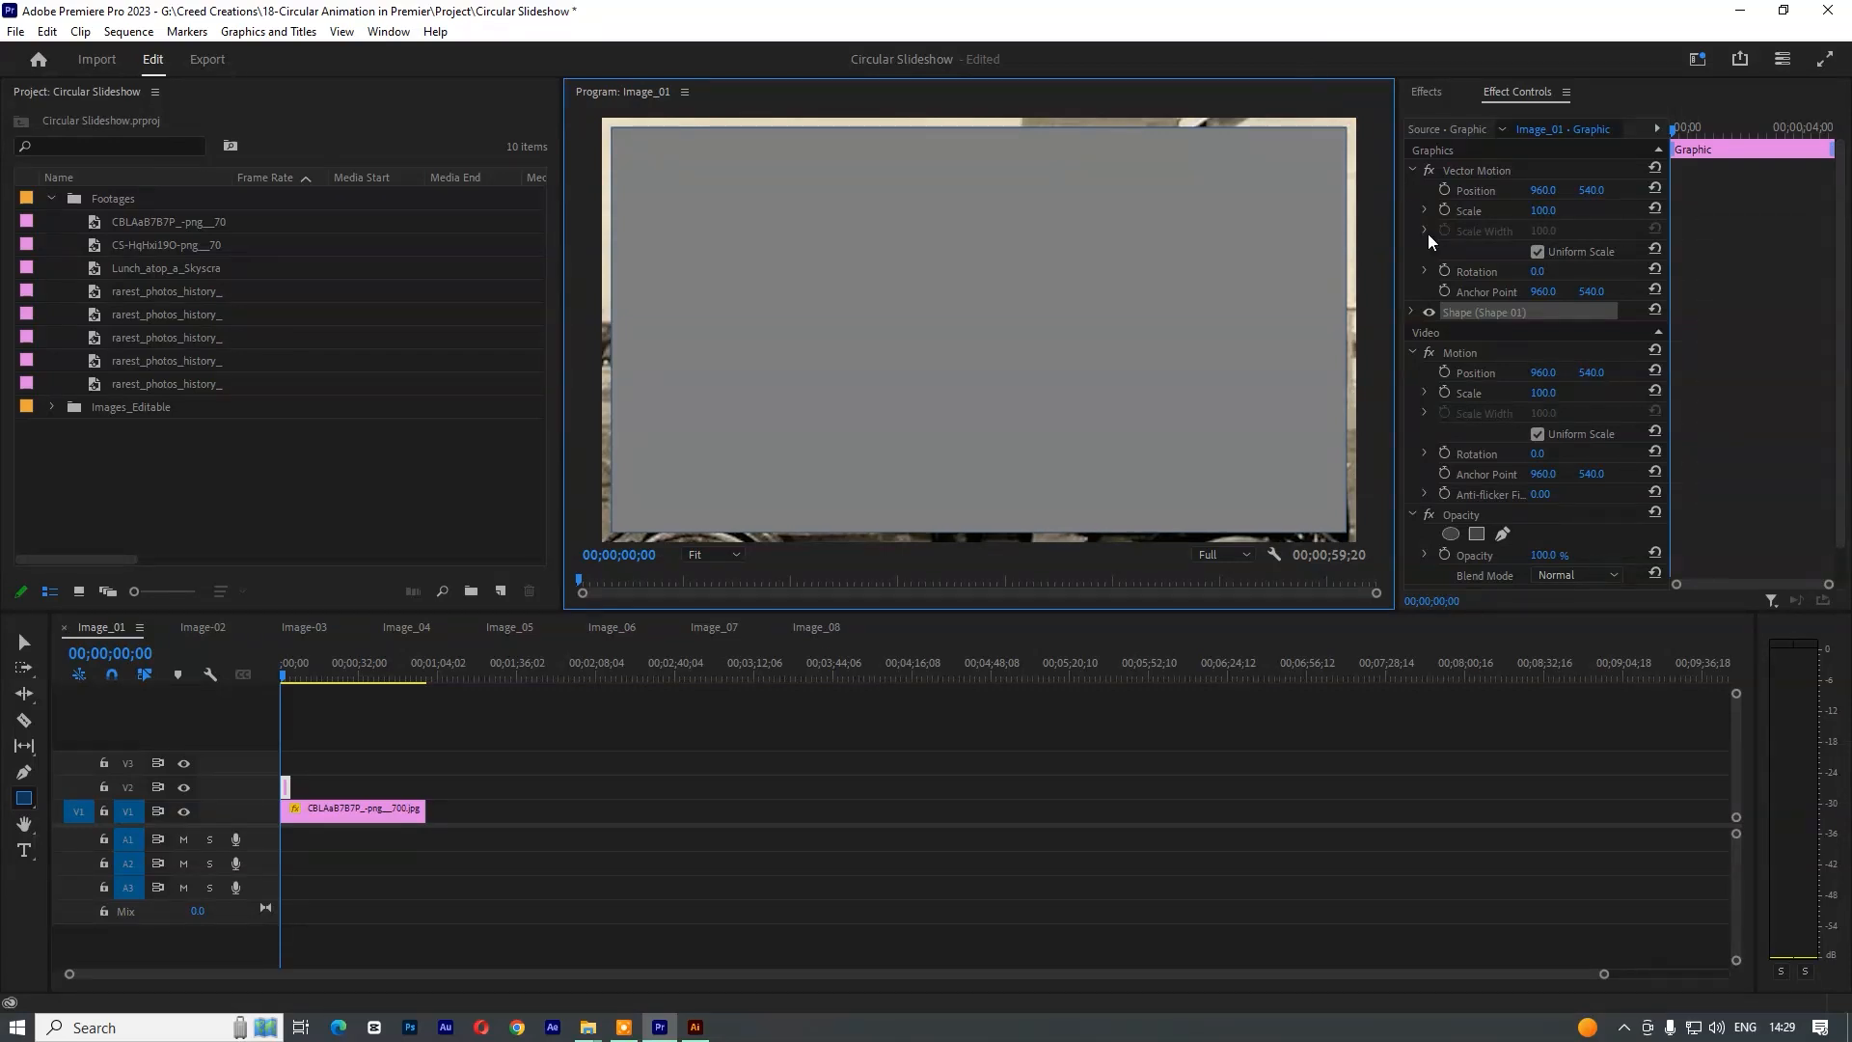
- Round the corners of the rectangle shape and set its Vector Motion scale to 94
{"action": "left_click", "coordinate": [1412, 312]}
{"action": "left_click", "coordinate": [23, 643]}
{"action": "left_click_drag", "start_coordinate": [622, 133], "coordinate": [644, 146]}
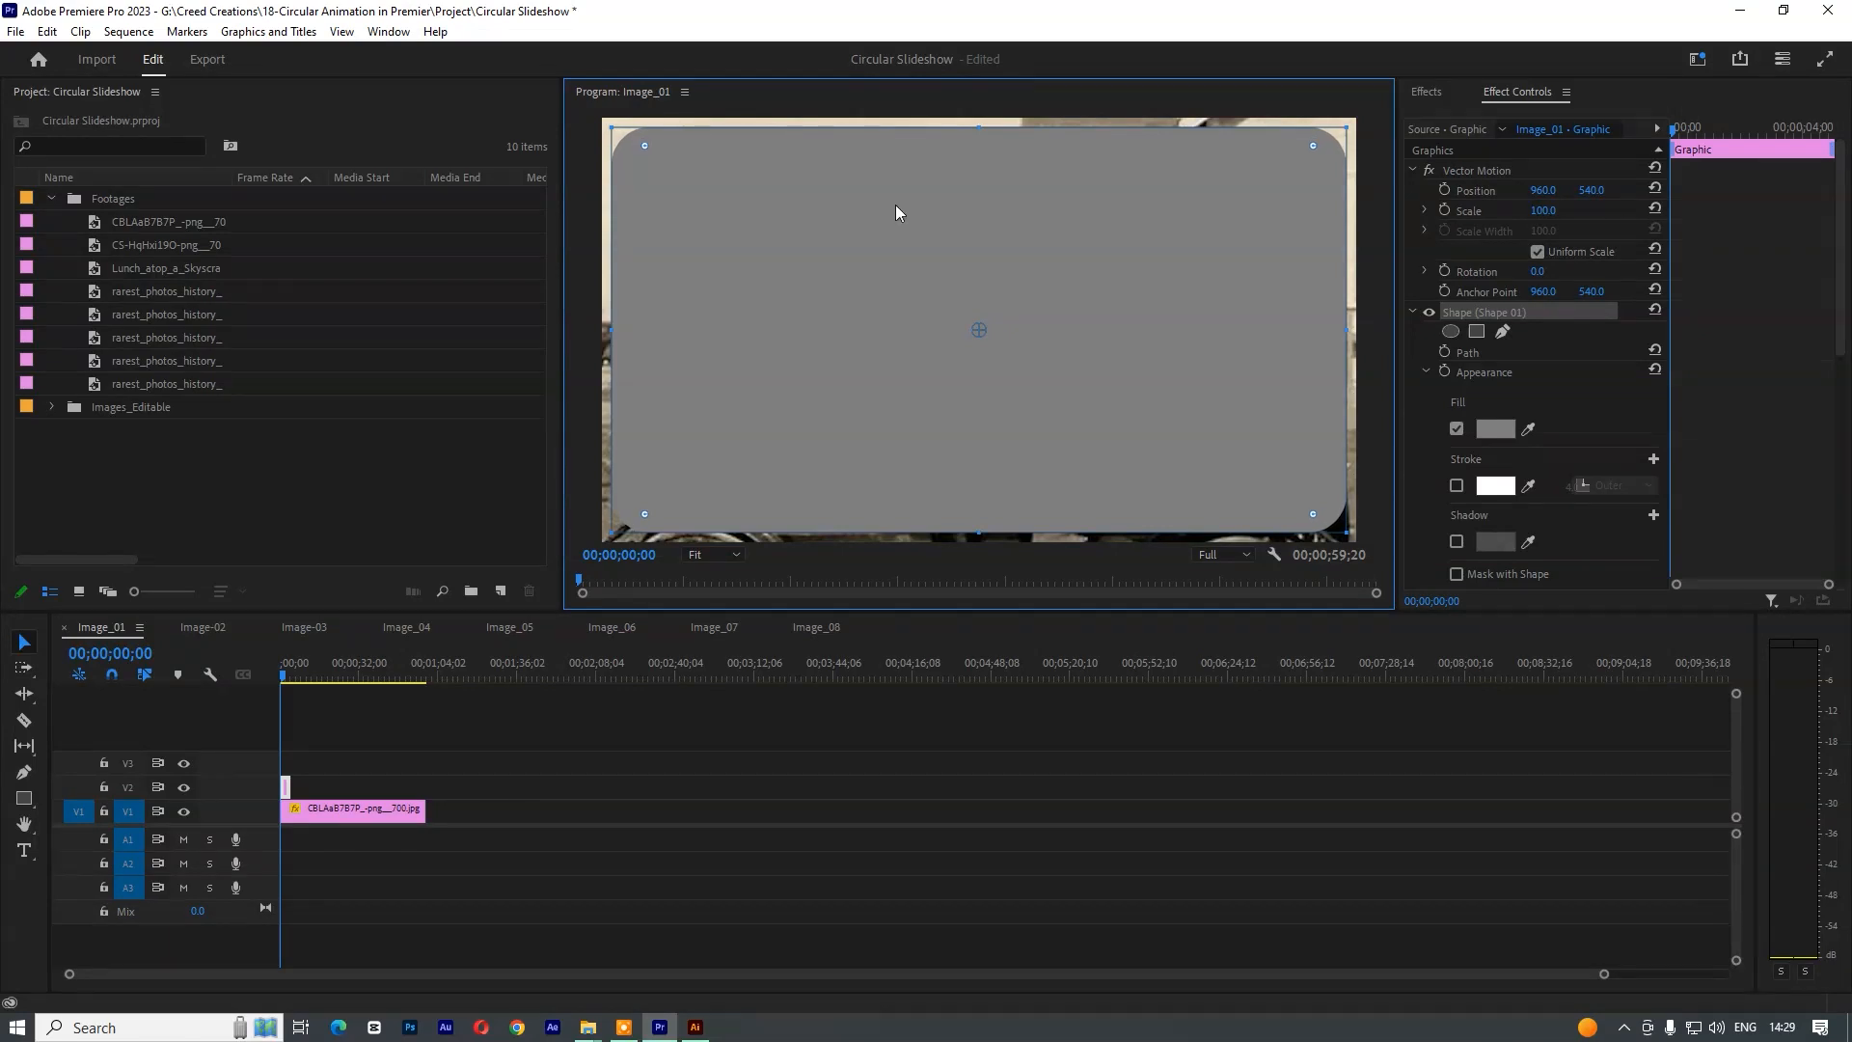
{"action": "left_click", "coordinate": [1540, 212]}
{"action": "left_click_drag", "start_coordinate": [1540, 212], "coordinate": [1536, 212]}
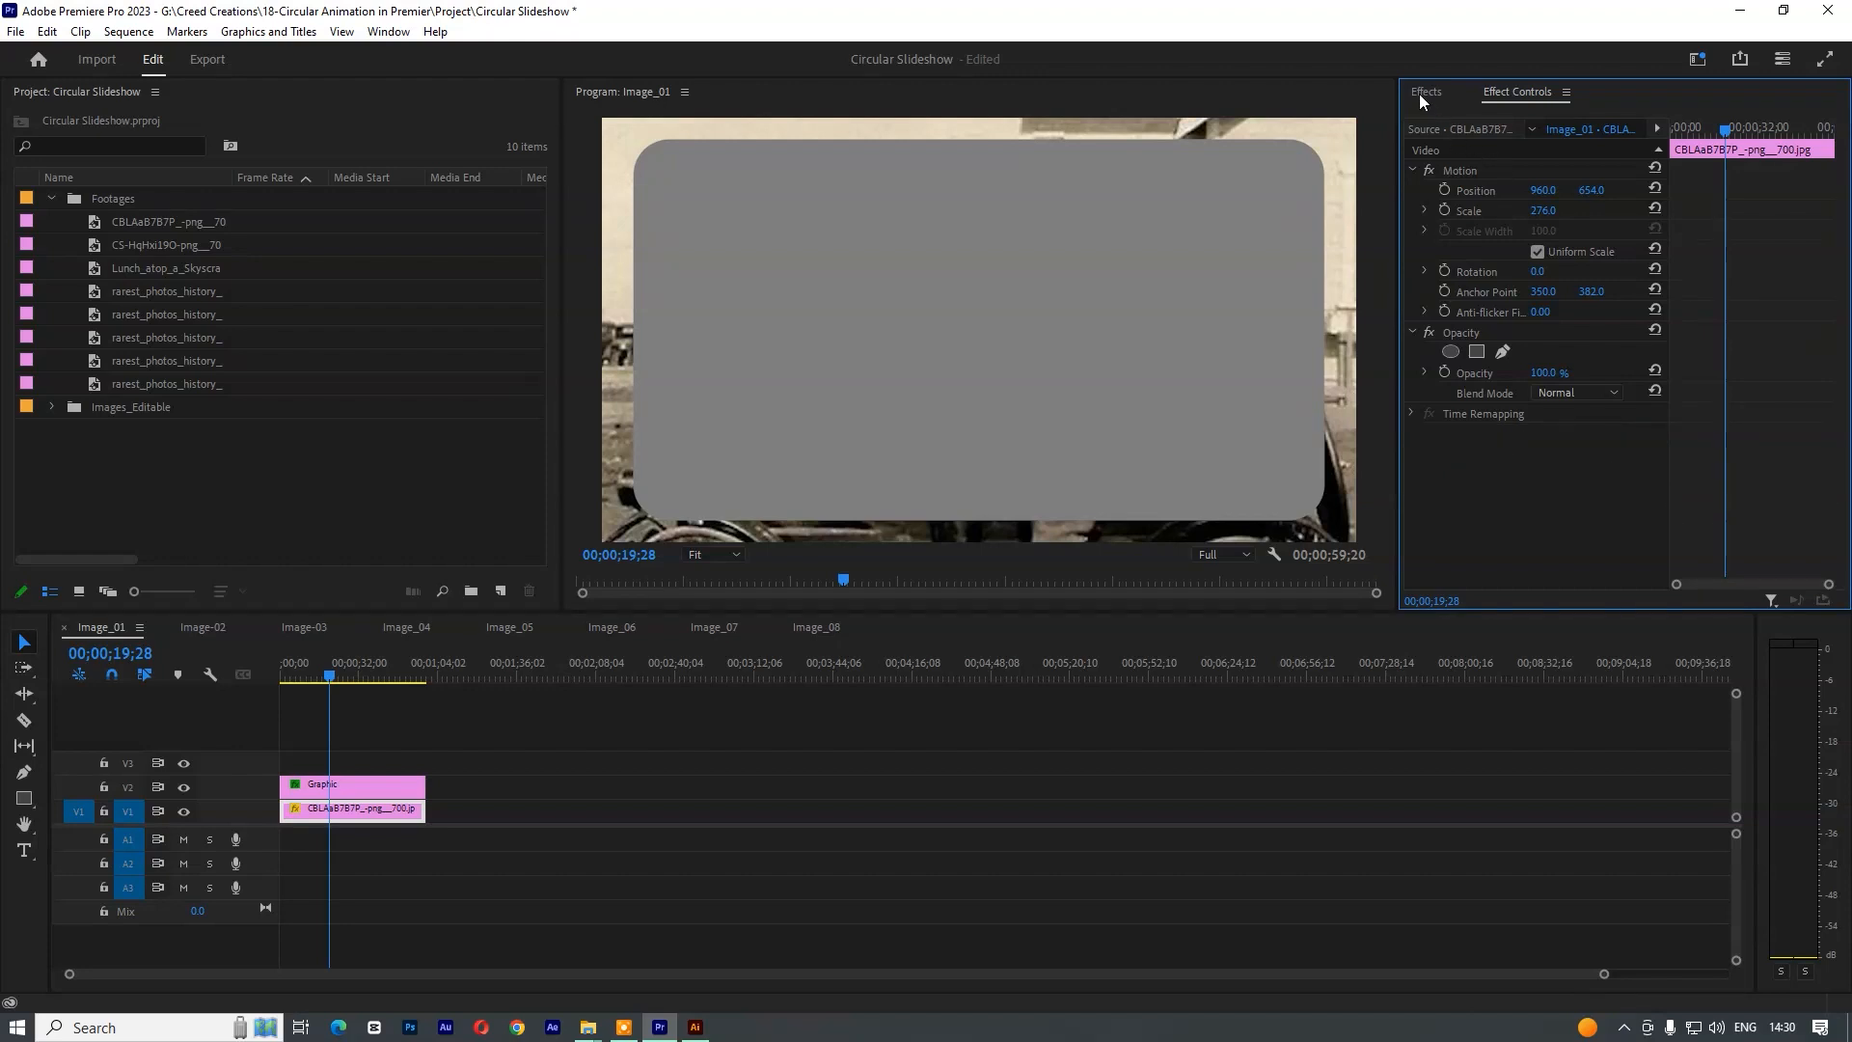
- Search the effects for "track" and apply Track Matte Key to the photo clip in Image_01
{"action": "left_click", "coordinate": [1421, 93]}
{"action": "left_click", "coordinate": [1483, 115]}
{"action": "key", "text": "BackSpace"}
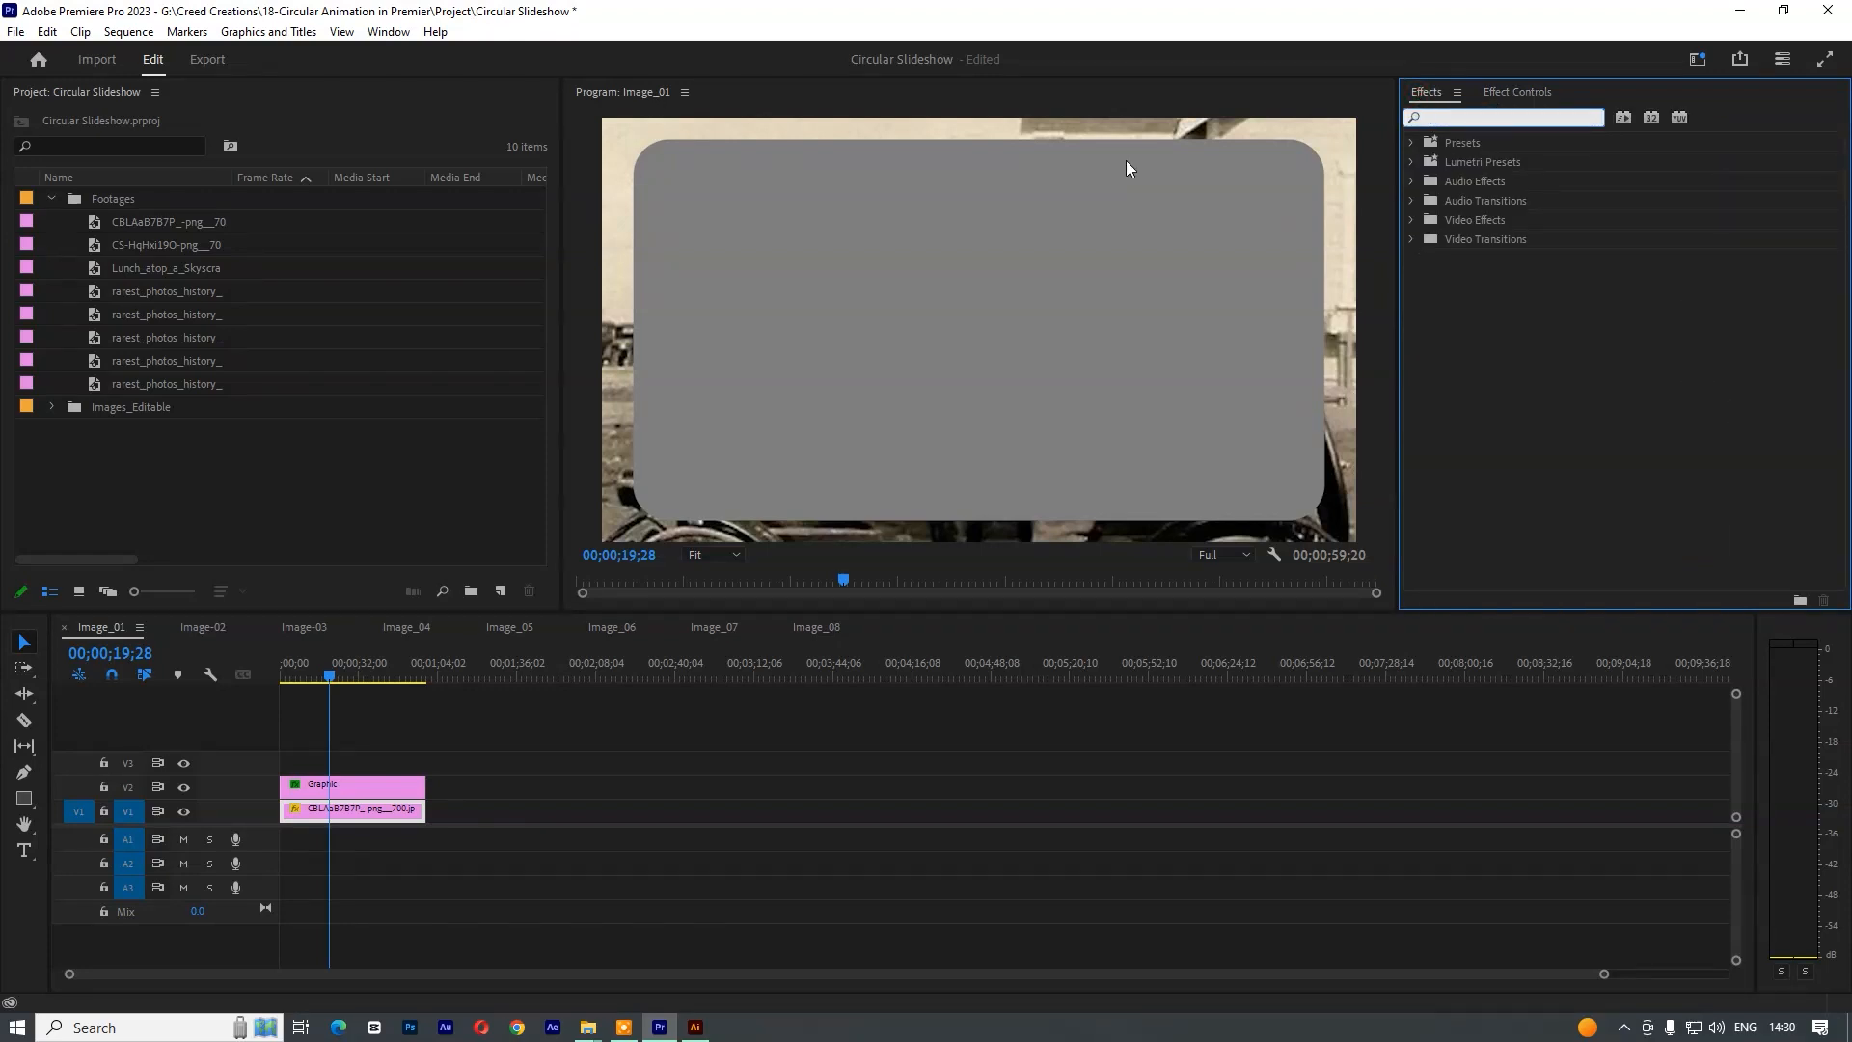
{"action": "type", "text": "track"}
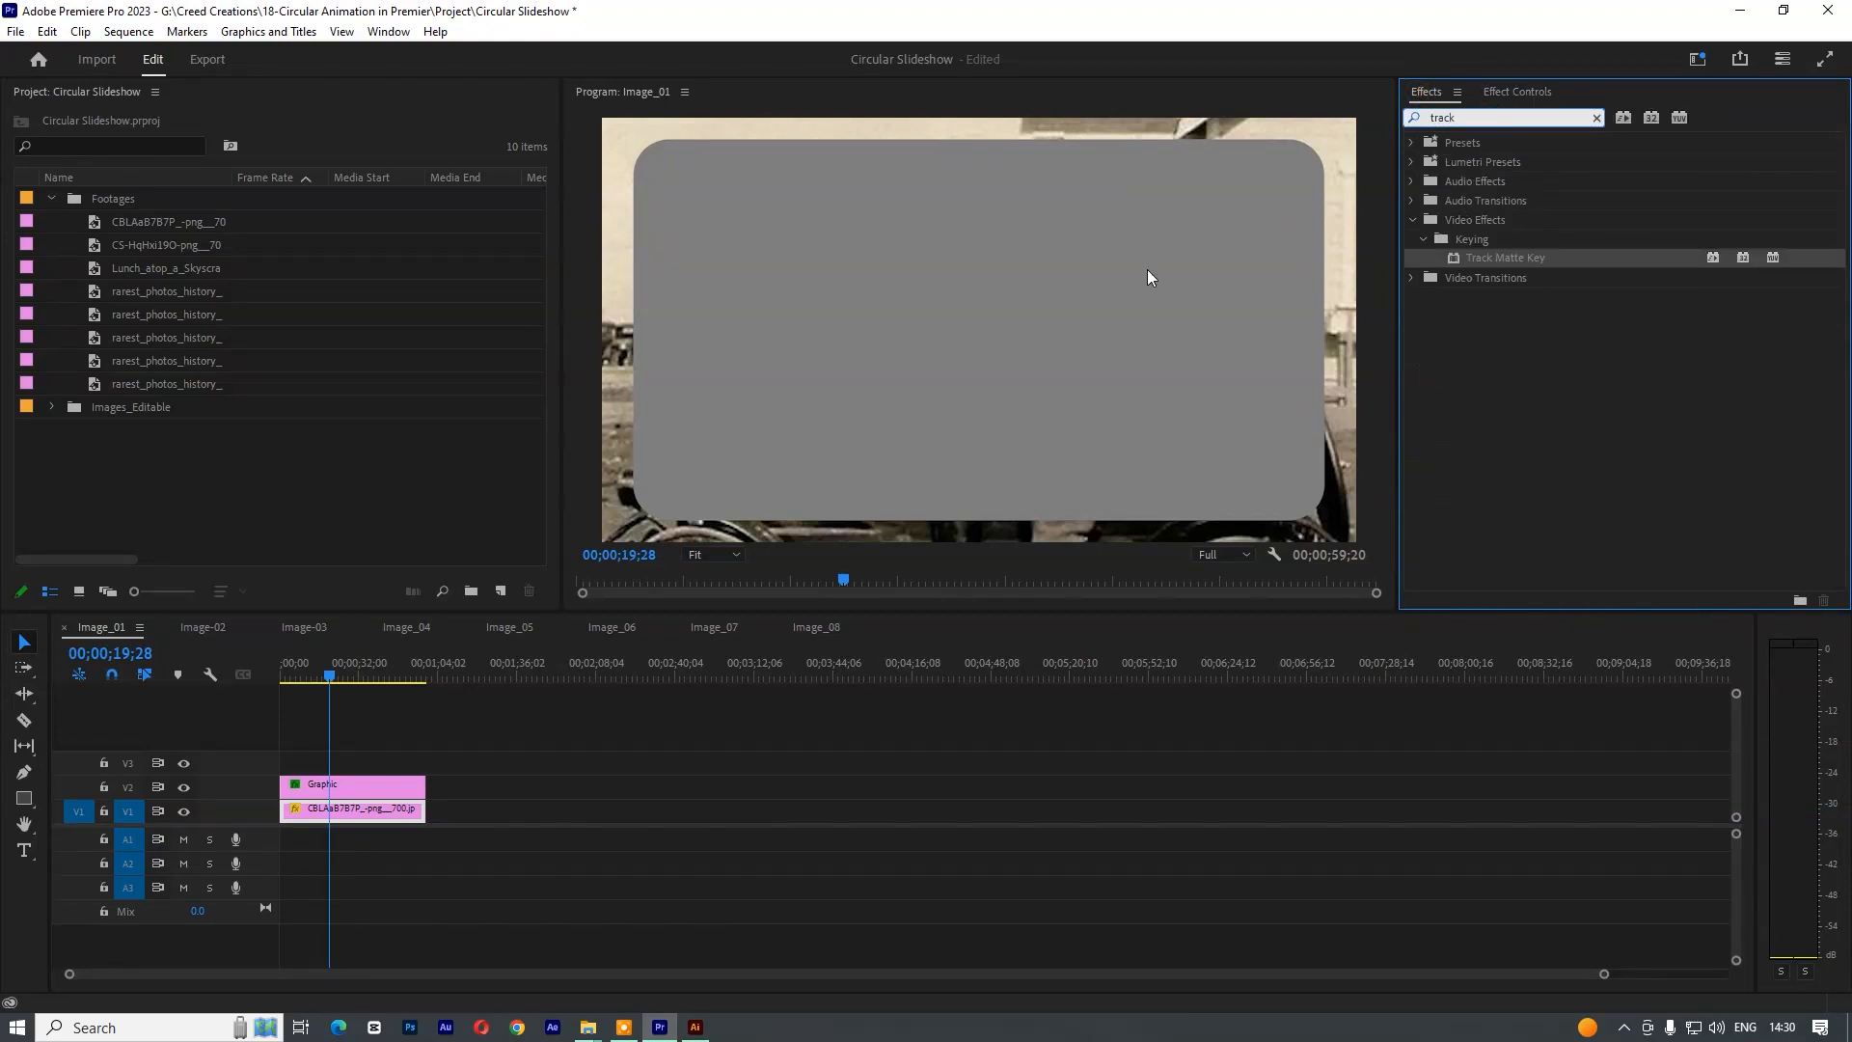
{"action": "left_click_drag", "start_coordinate": [1506, 259], "coordinate": [349, 812]}
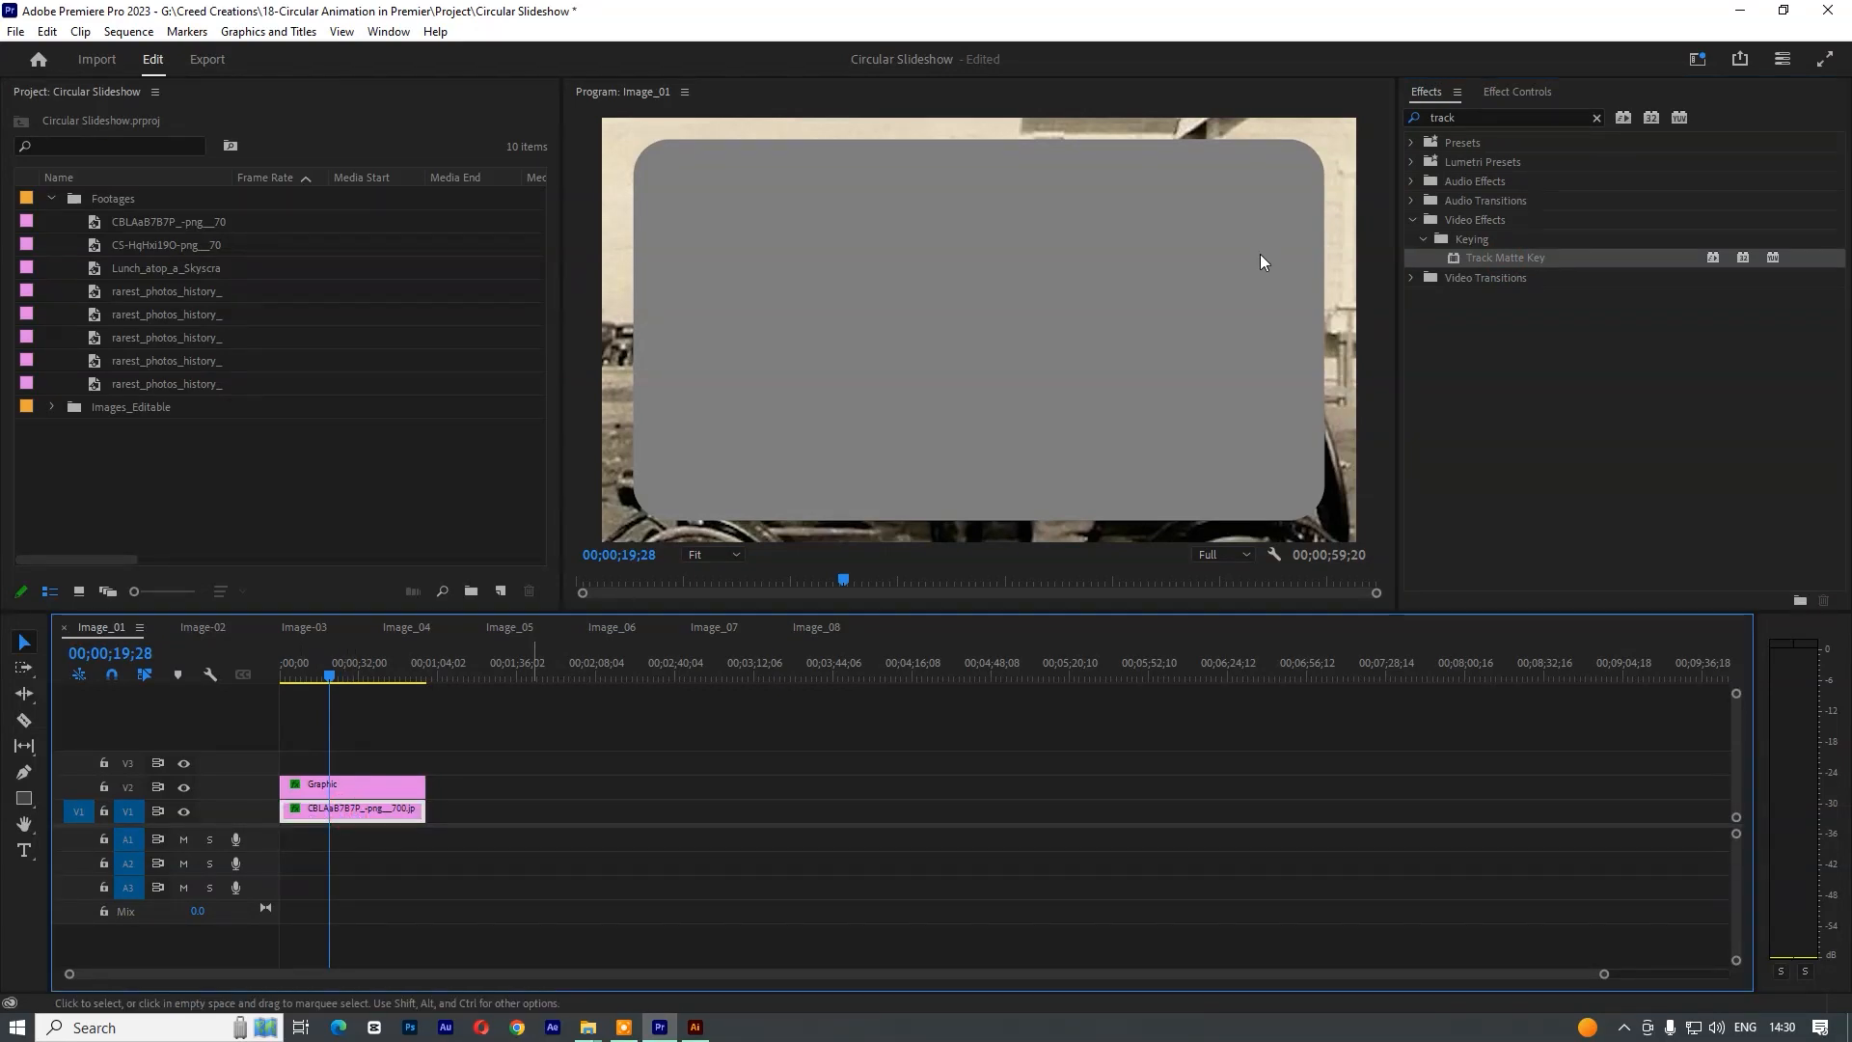
- Set the Track Matte Key's matte to Video 2 so the rounded rectangle masks the photo
{"action": "left_click", "coordinate": [1532, 93]}
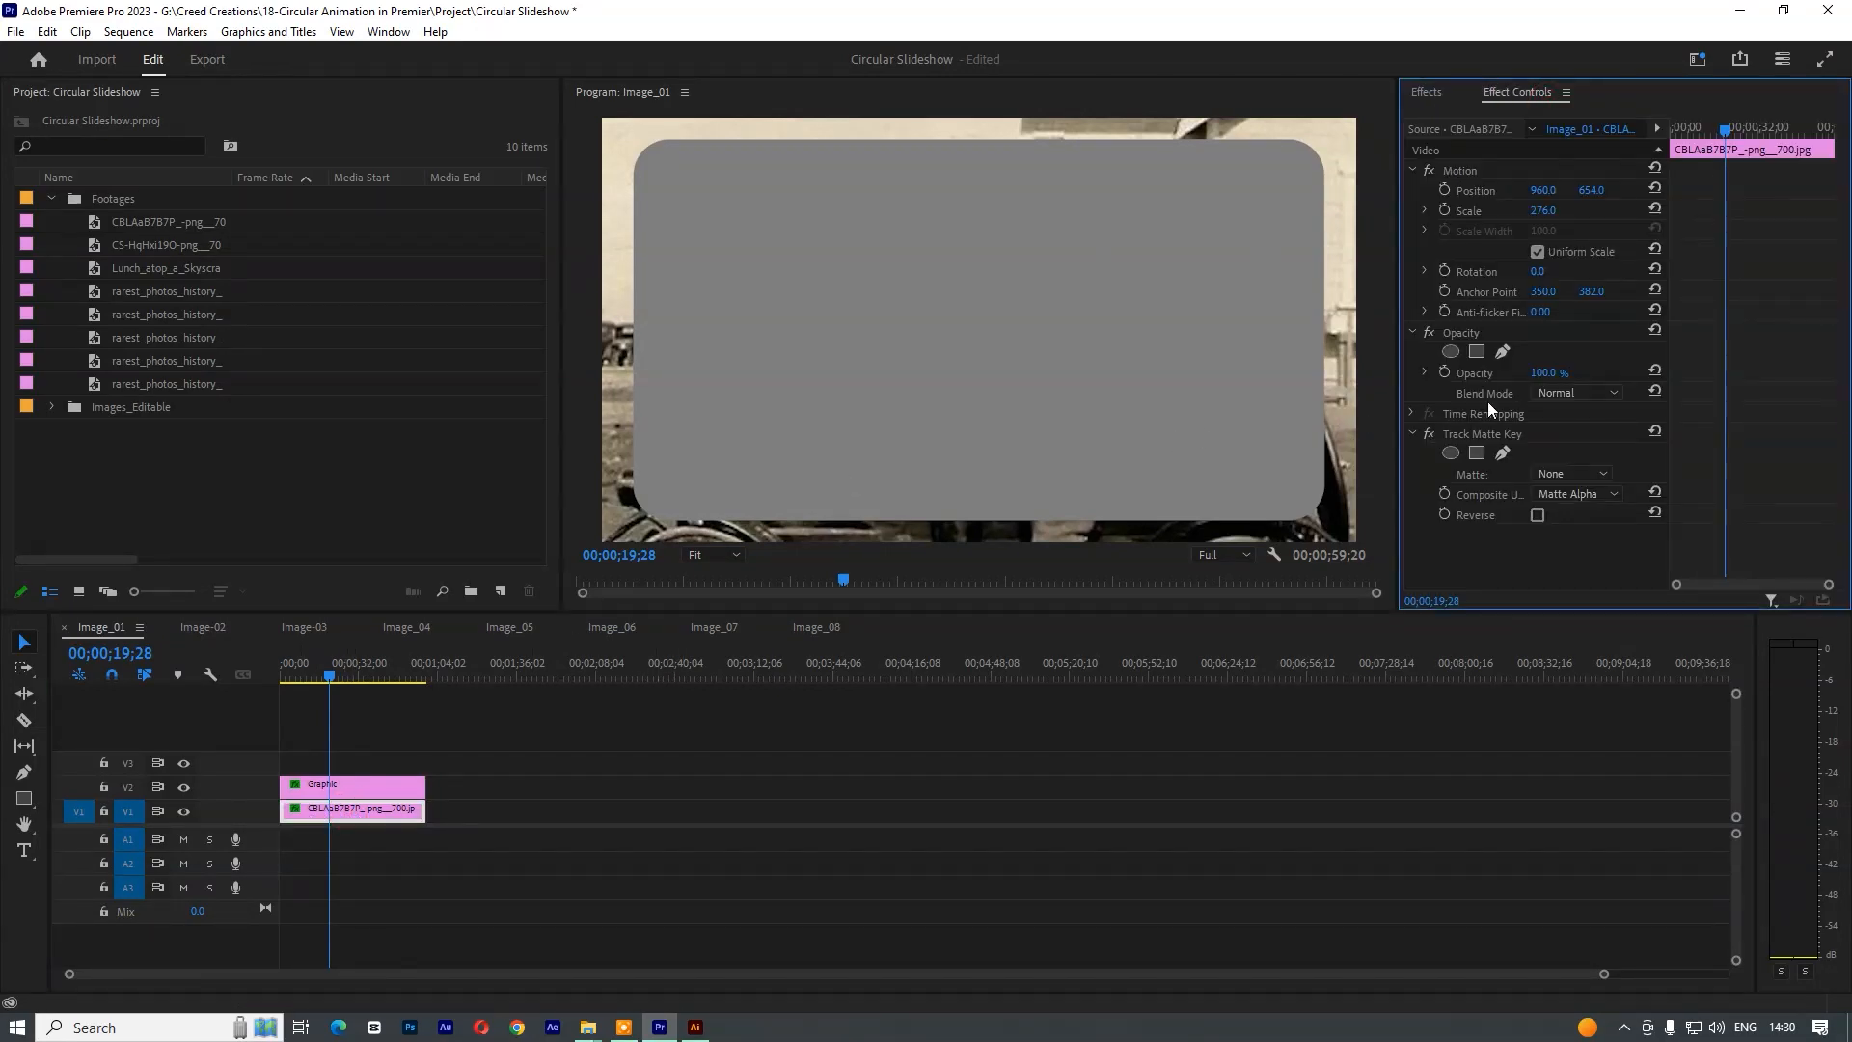
{"action": "left_click", "coordinate": [1470, 435]}
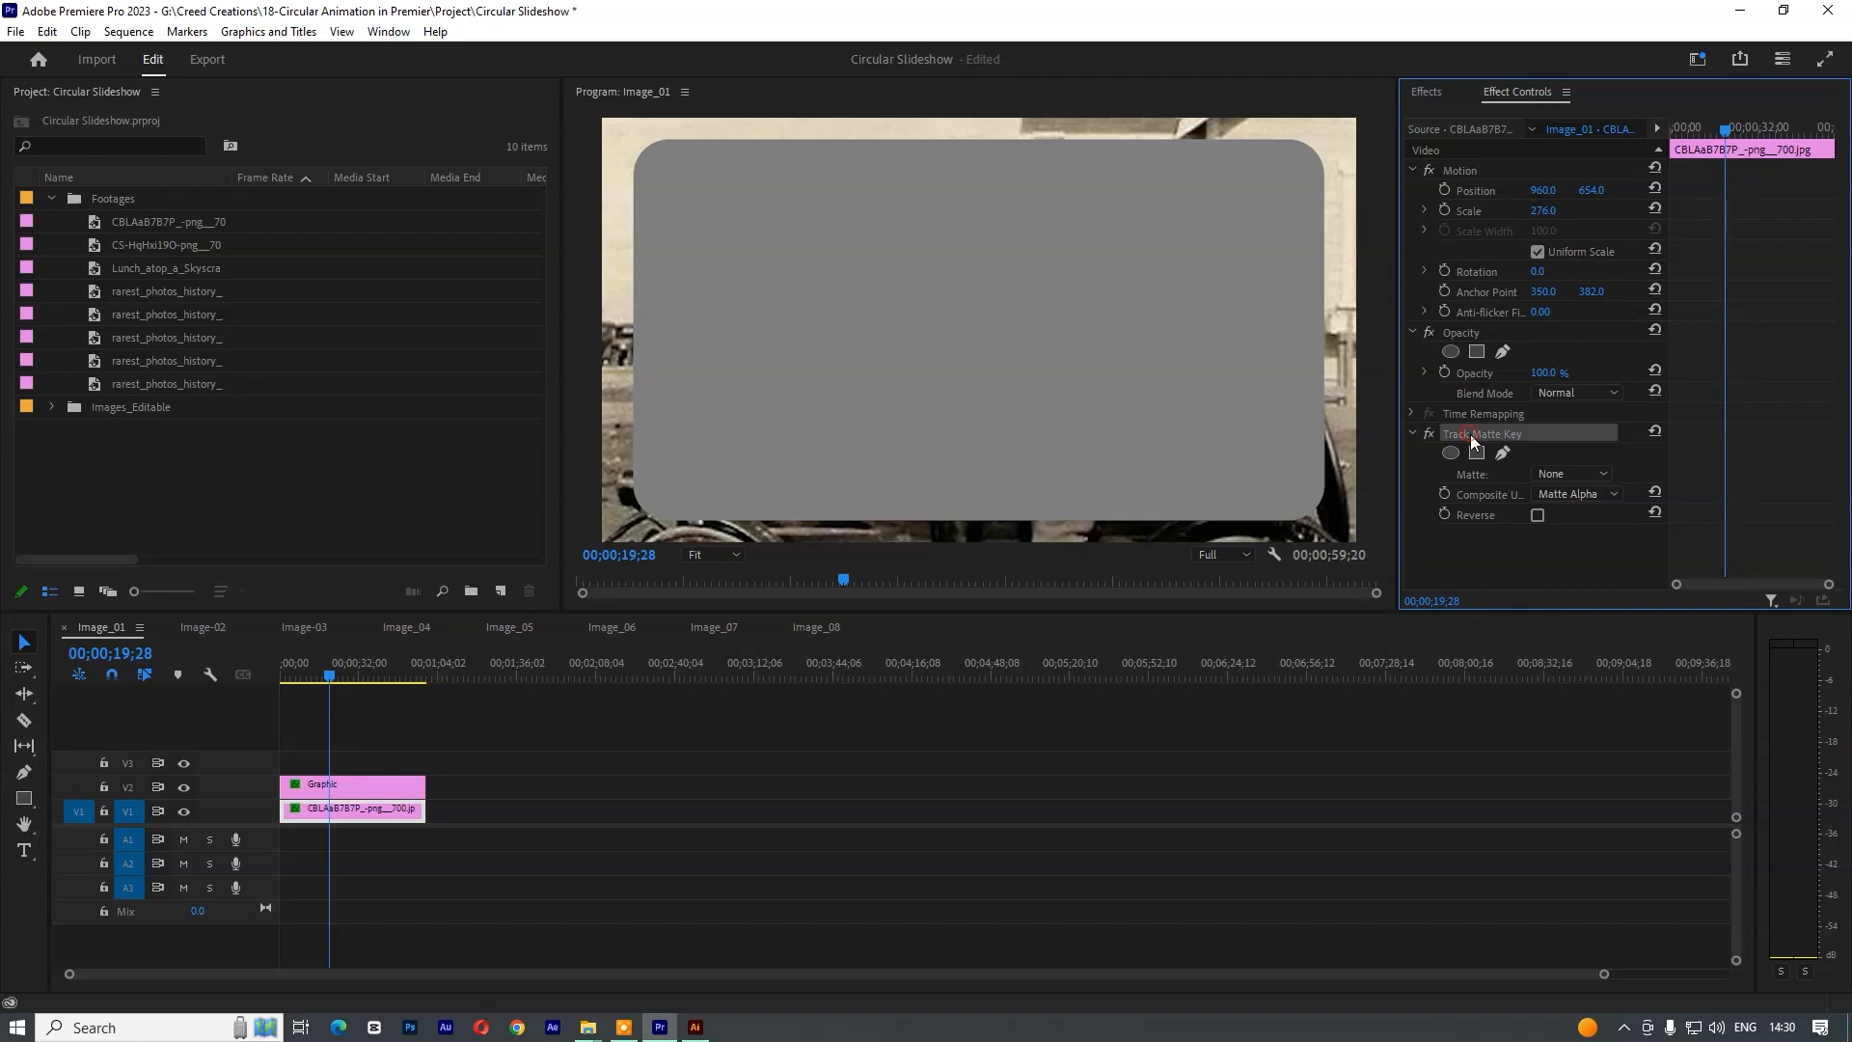
{"action": "left_click", "coordinate": [1573, 474]}
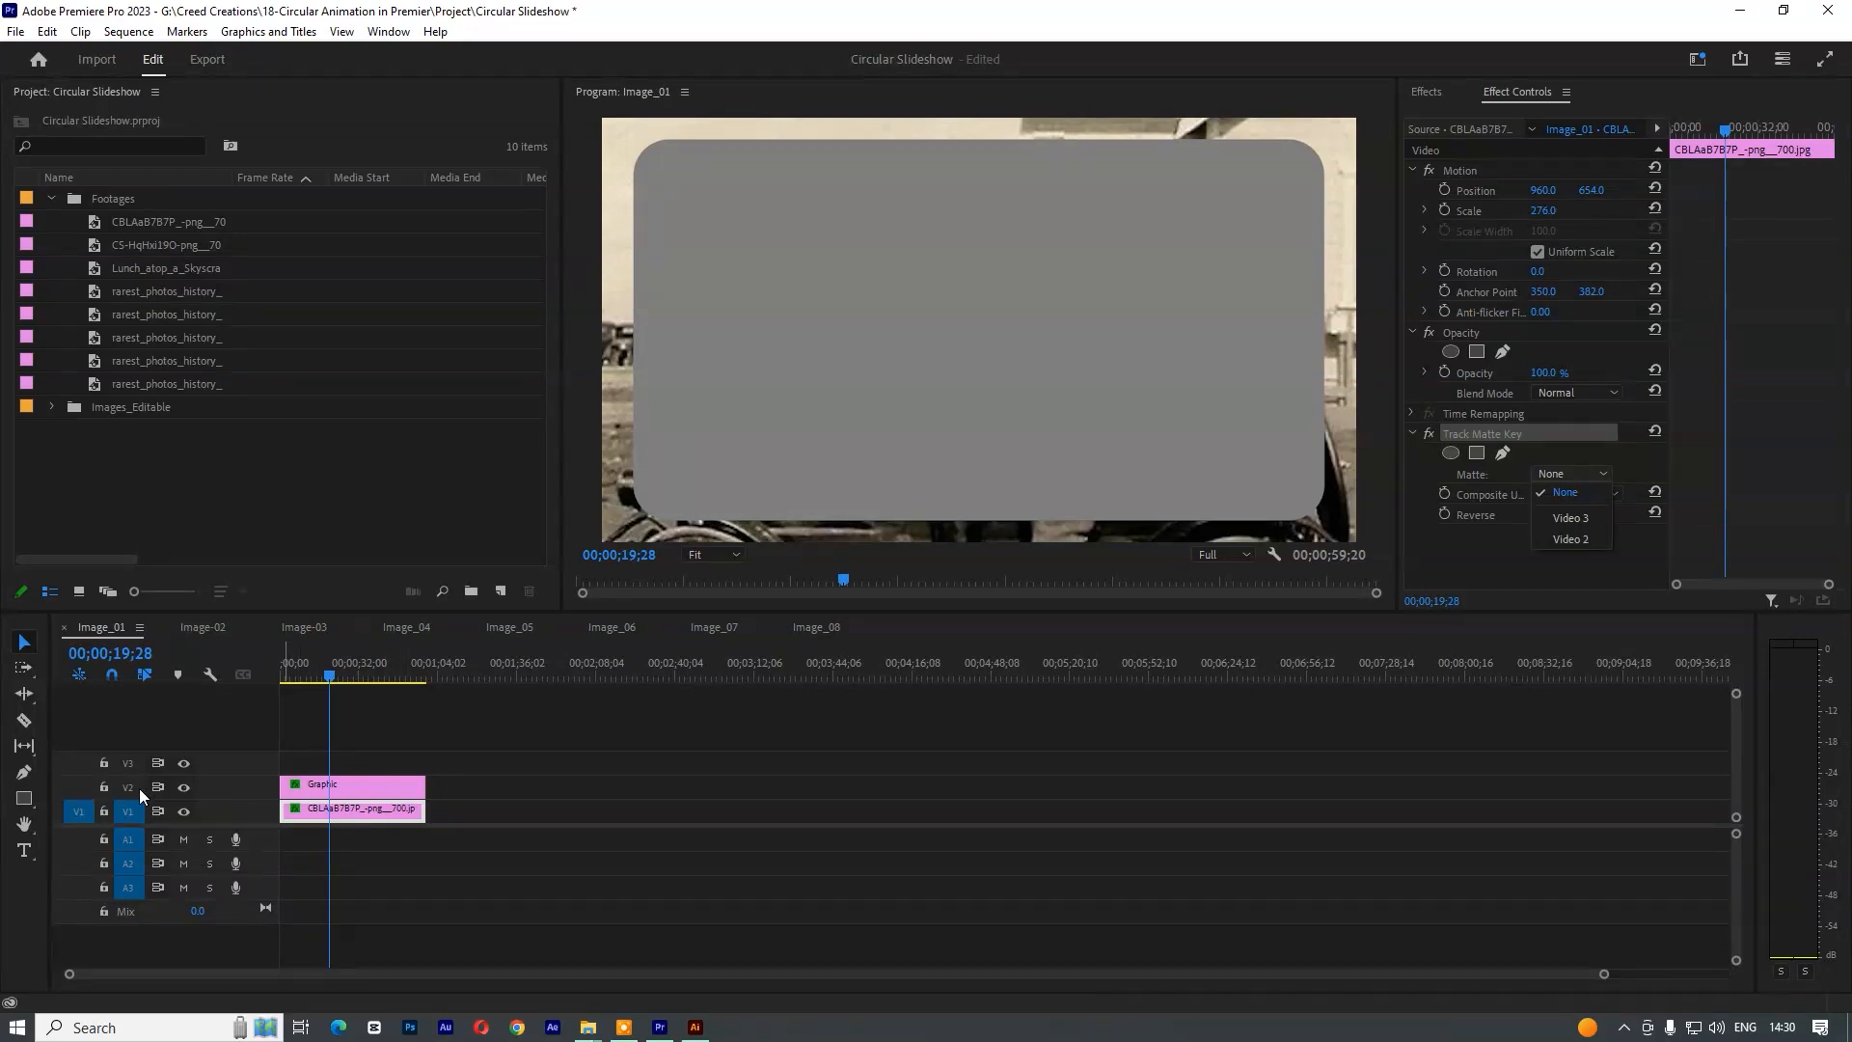
{"action": "left_click", "coordinate": [1572, 539]}
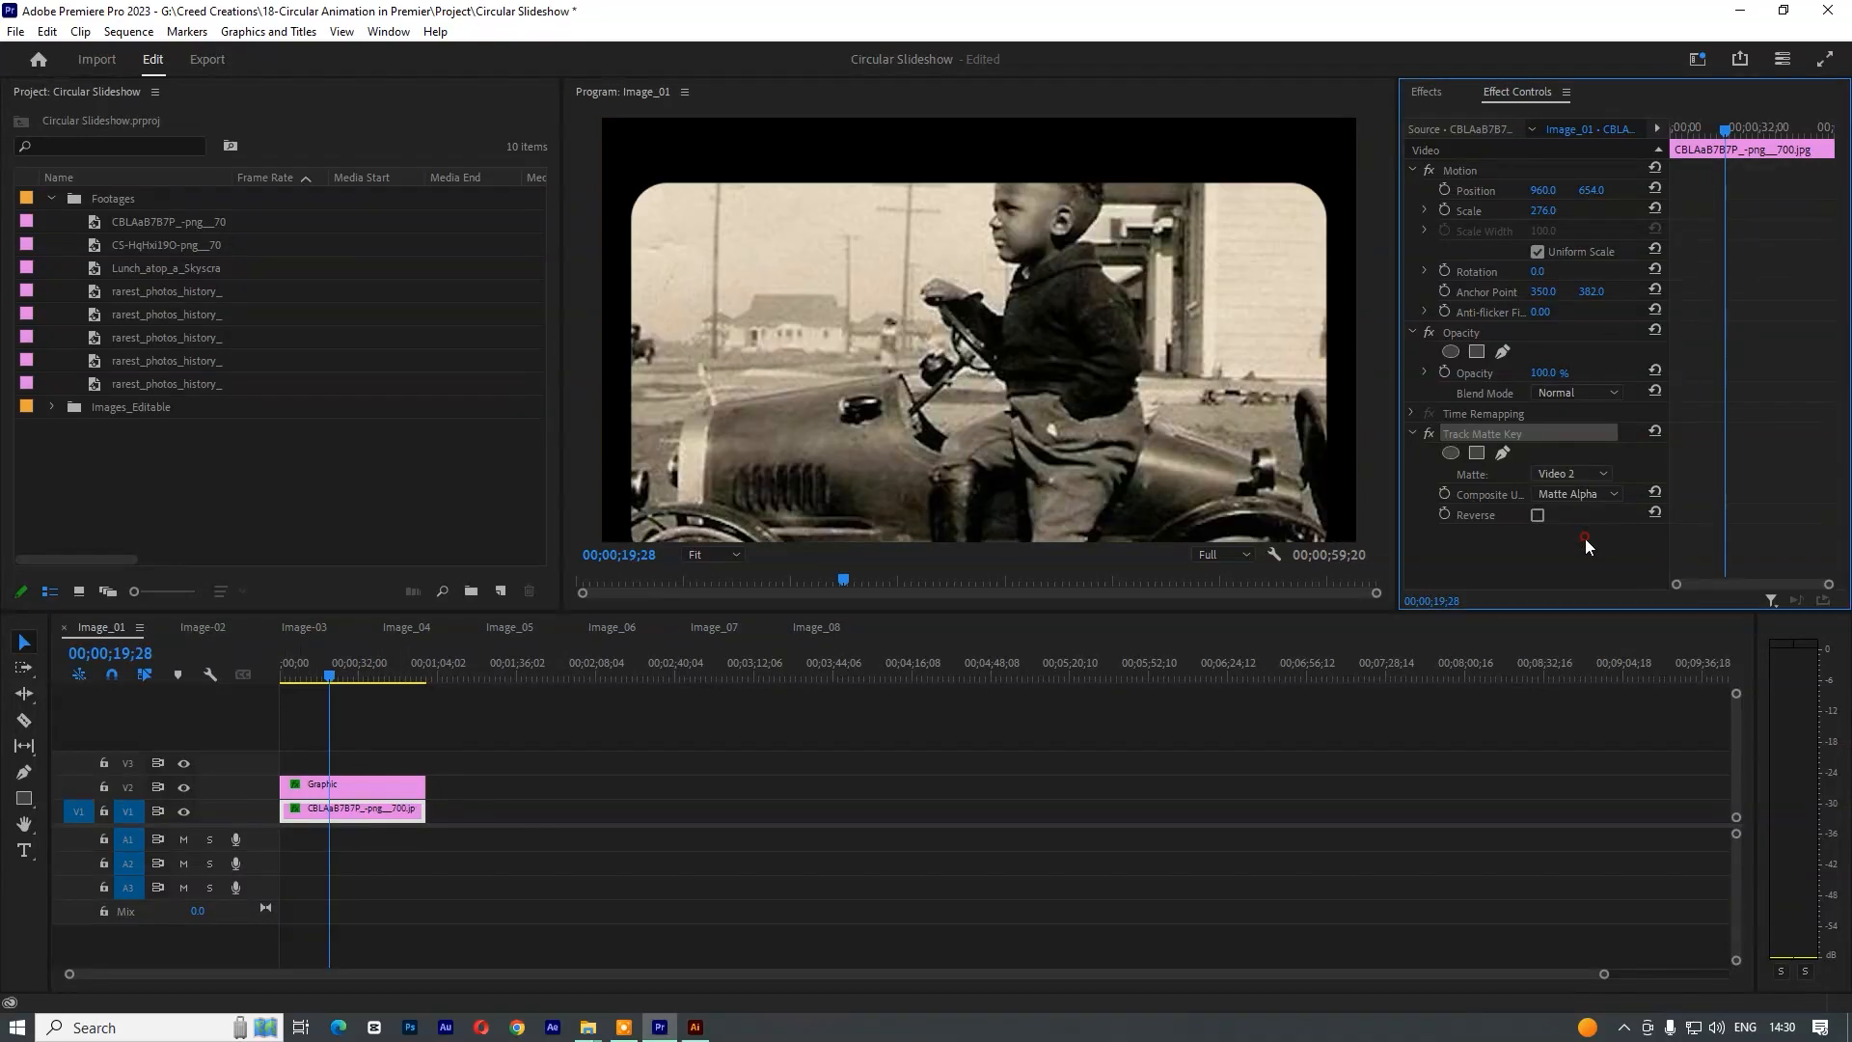
- Raise the photo within the rounded frame by setting its vertical position to 542
{"action": "left_click_drag", "start_coordinate": [1597, 197], "coordinate": [1494, 197]}
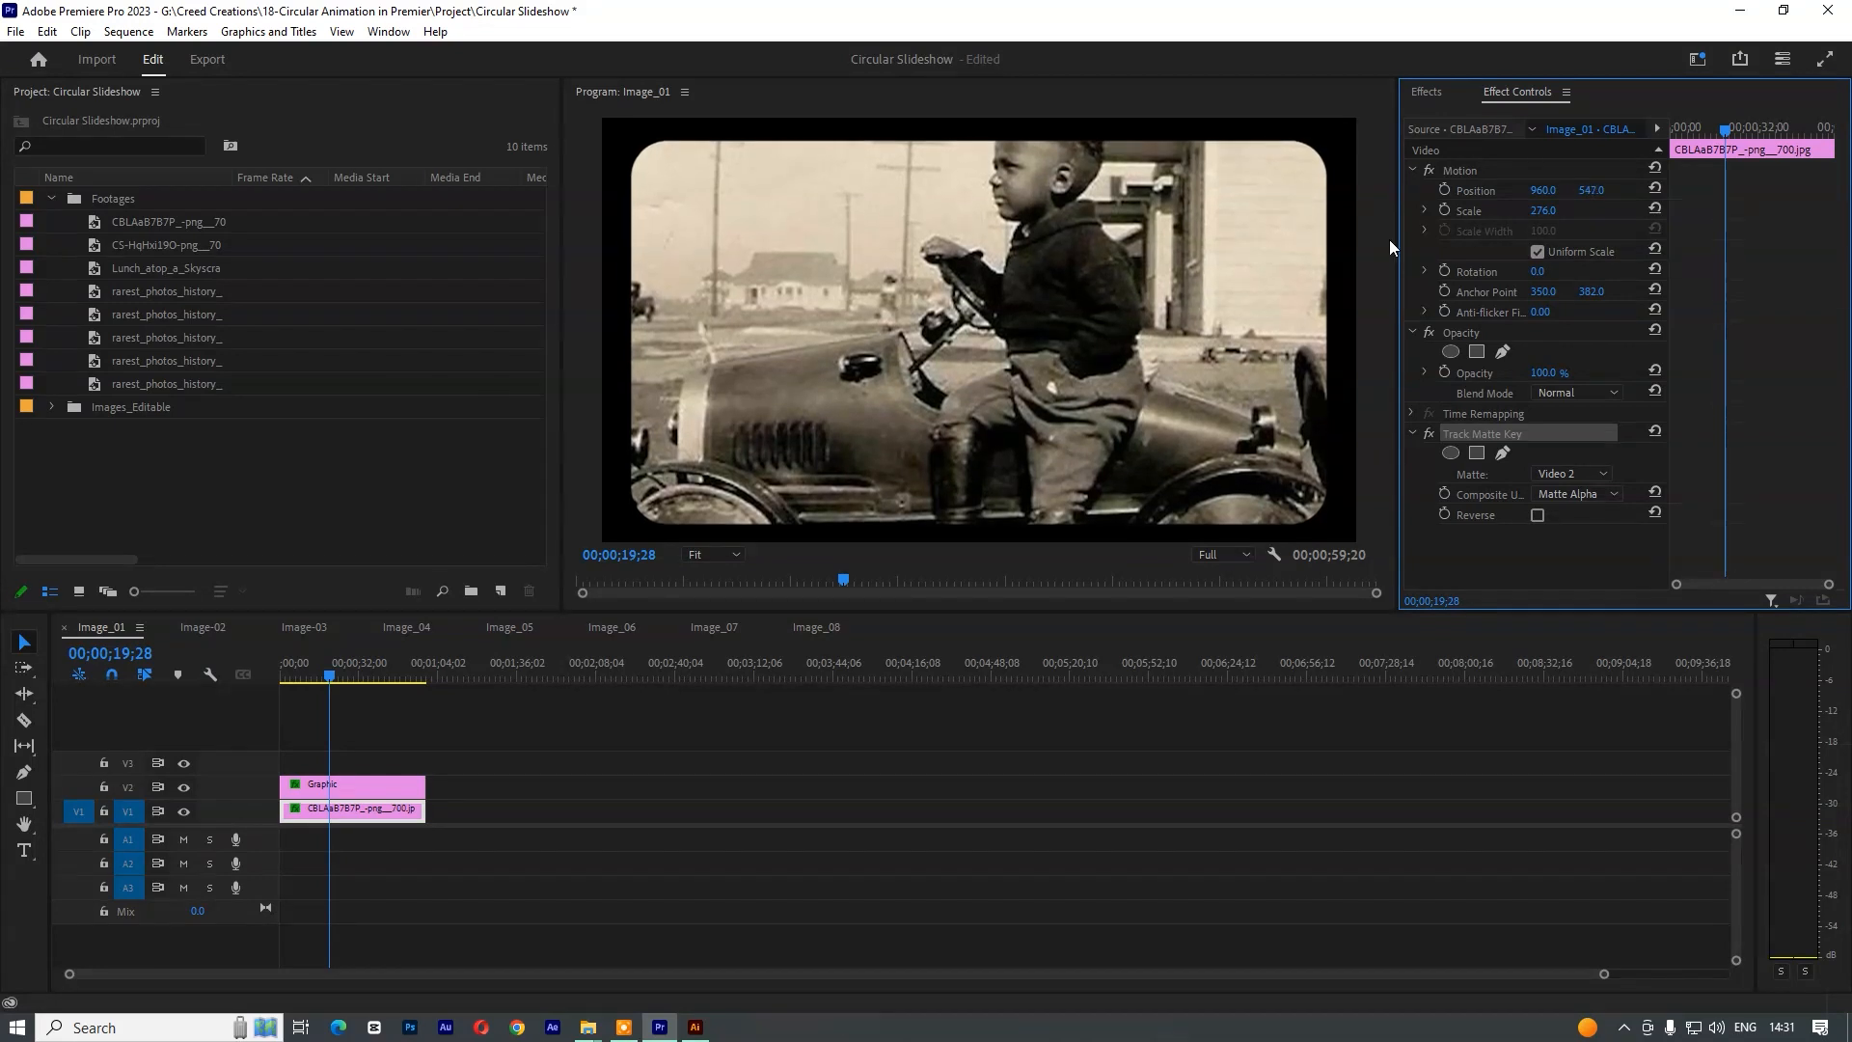
{"action": "left_click", "coordinate": [385, 779]}
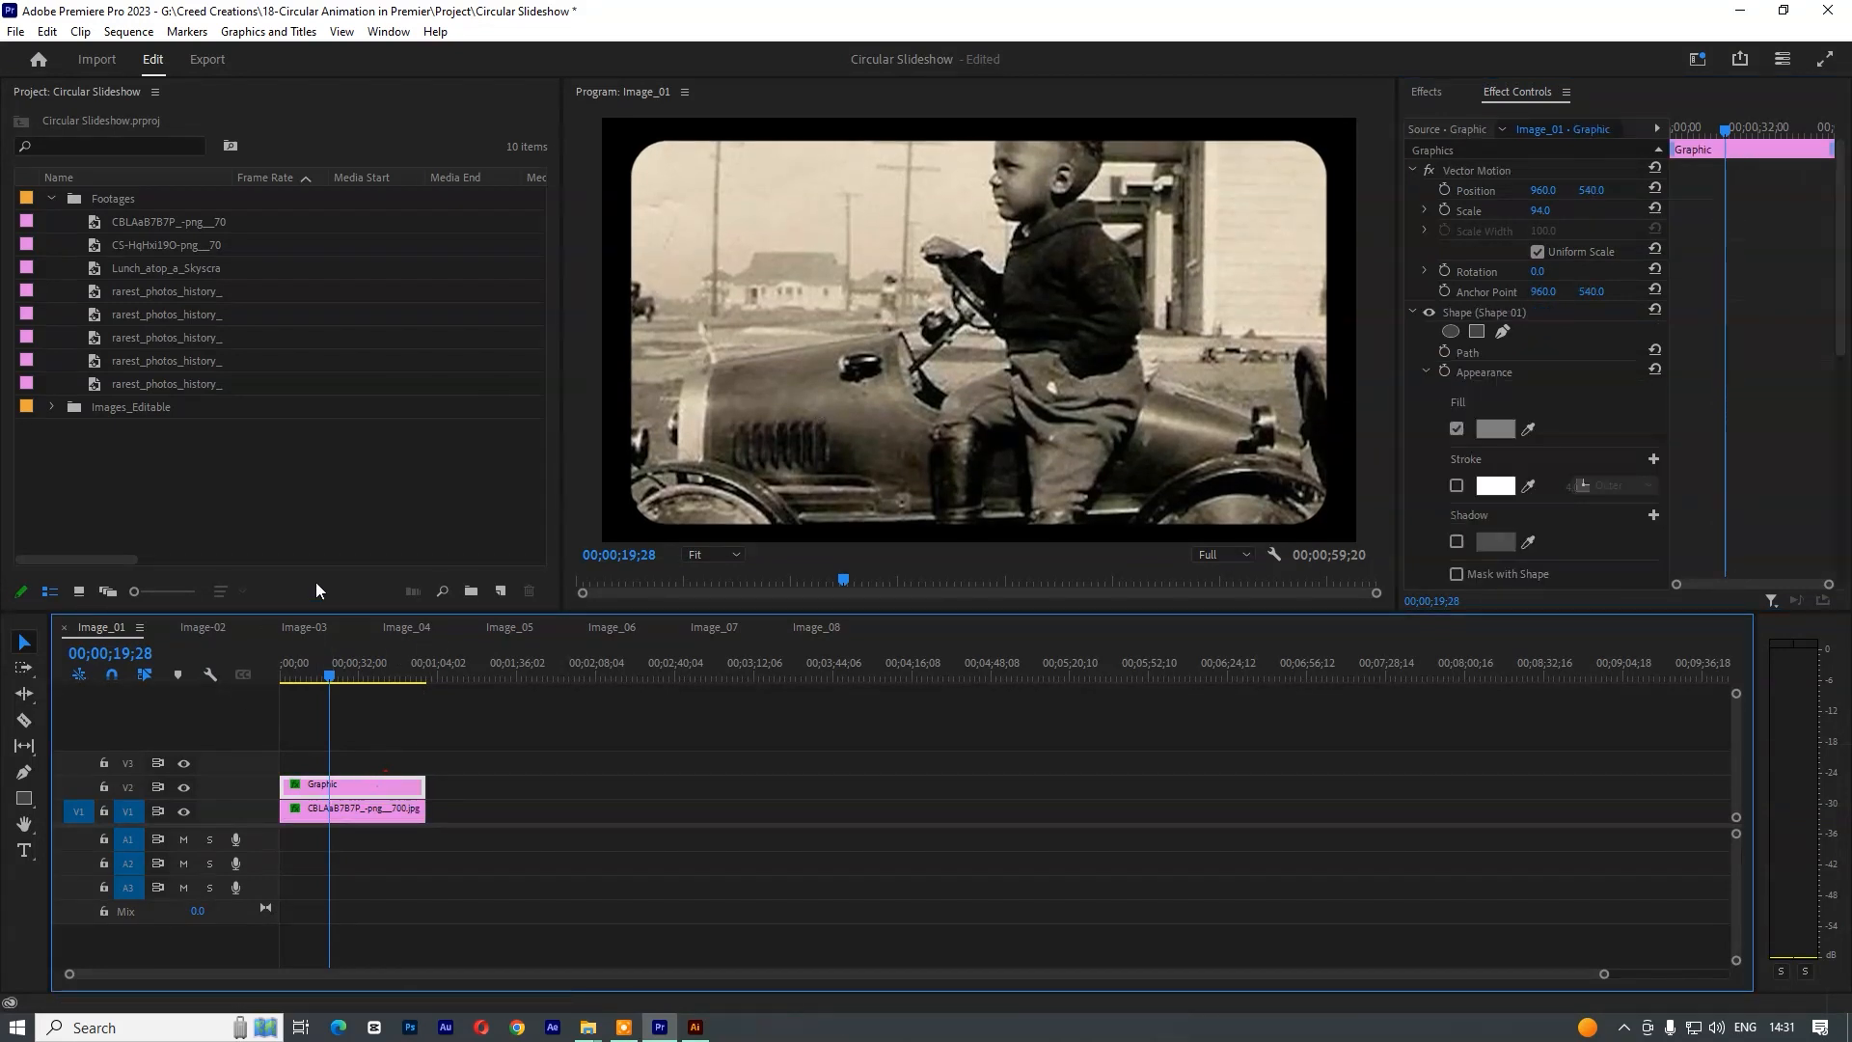
{"action": "left_click", "coordinate": [339, 812]}
{"action": "left_click", "coordinate": [345, 781]}
{"action": "left_click", "coordinate": [350, 810]}
{"action": "left_click_drag", "start_coordinate": [1593, 191], "coordinate": [1591, 191]}
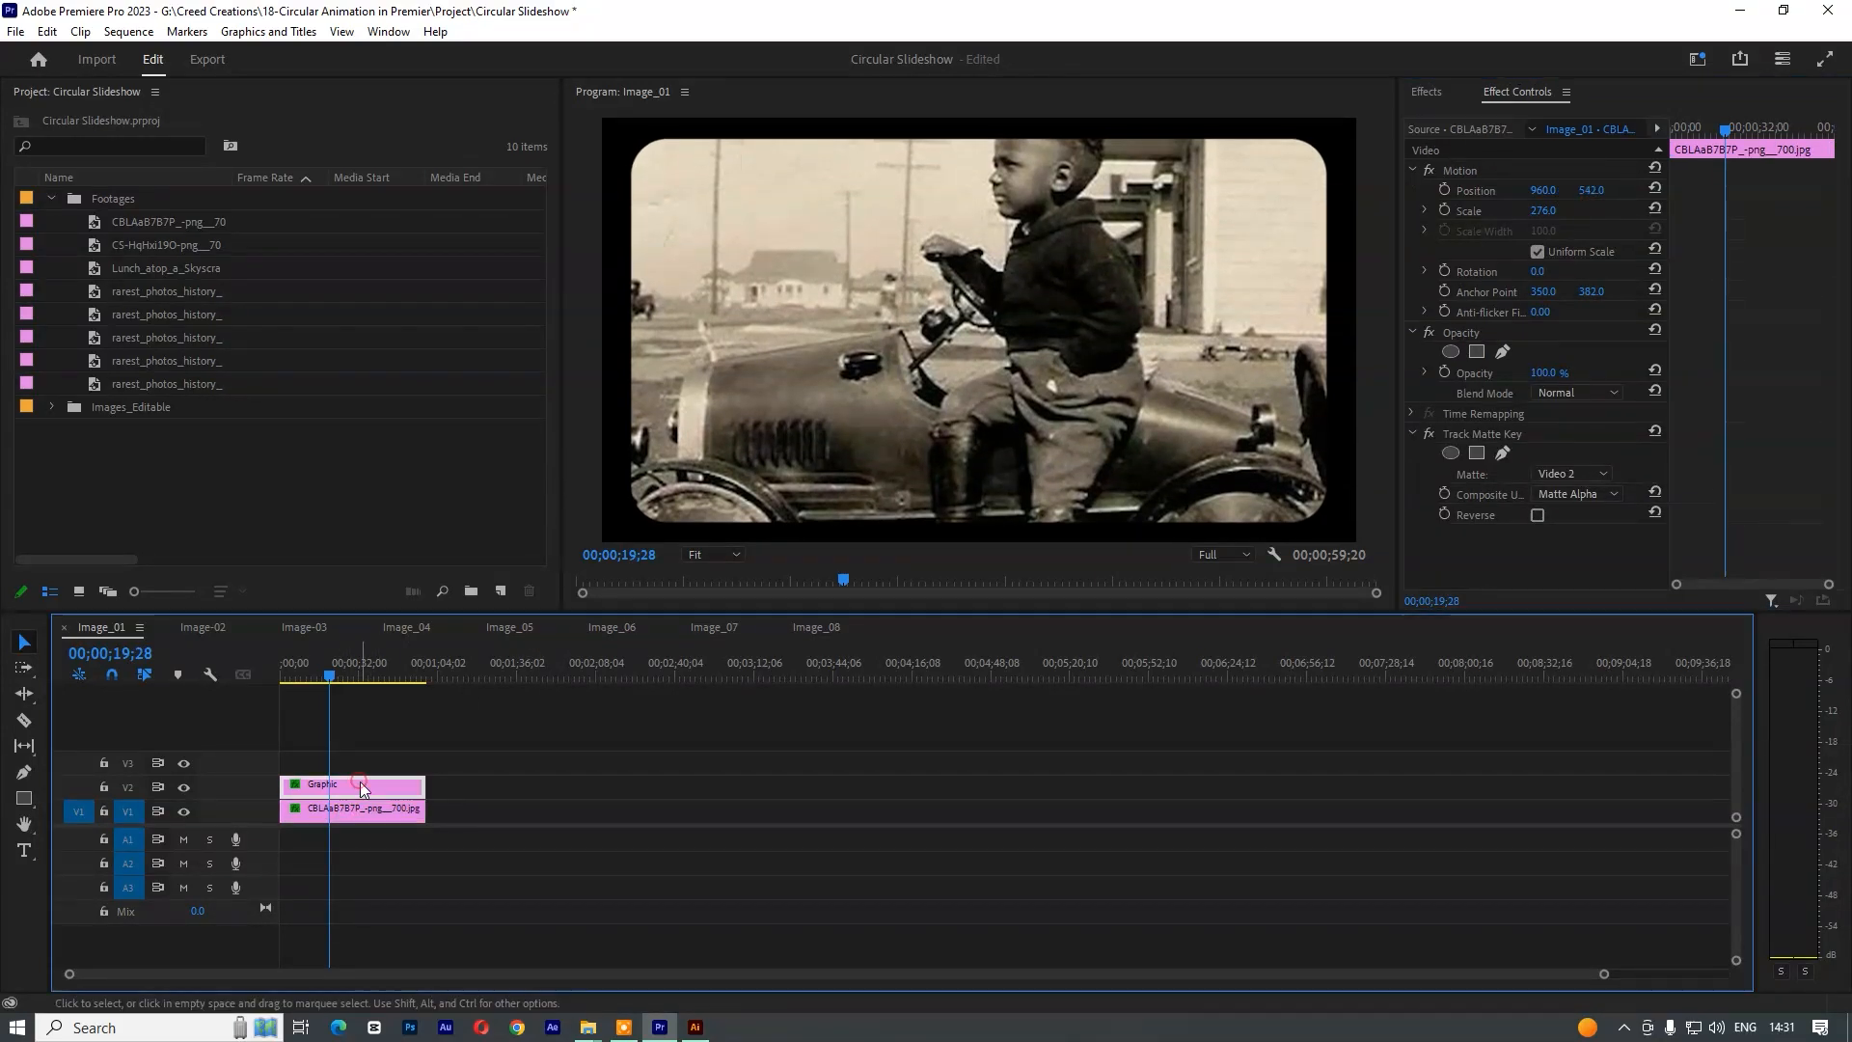
- Copy the rounded rectangle graphic from Image_01 and paste it above the photo in sequences Image-02 through Image_08
{"action": "left_click", "coordinate": [360, 781]}
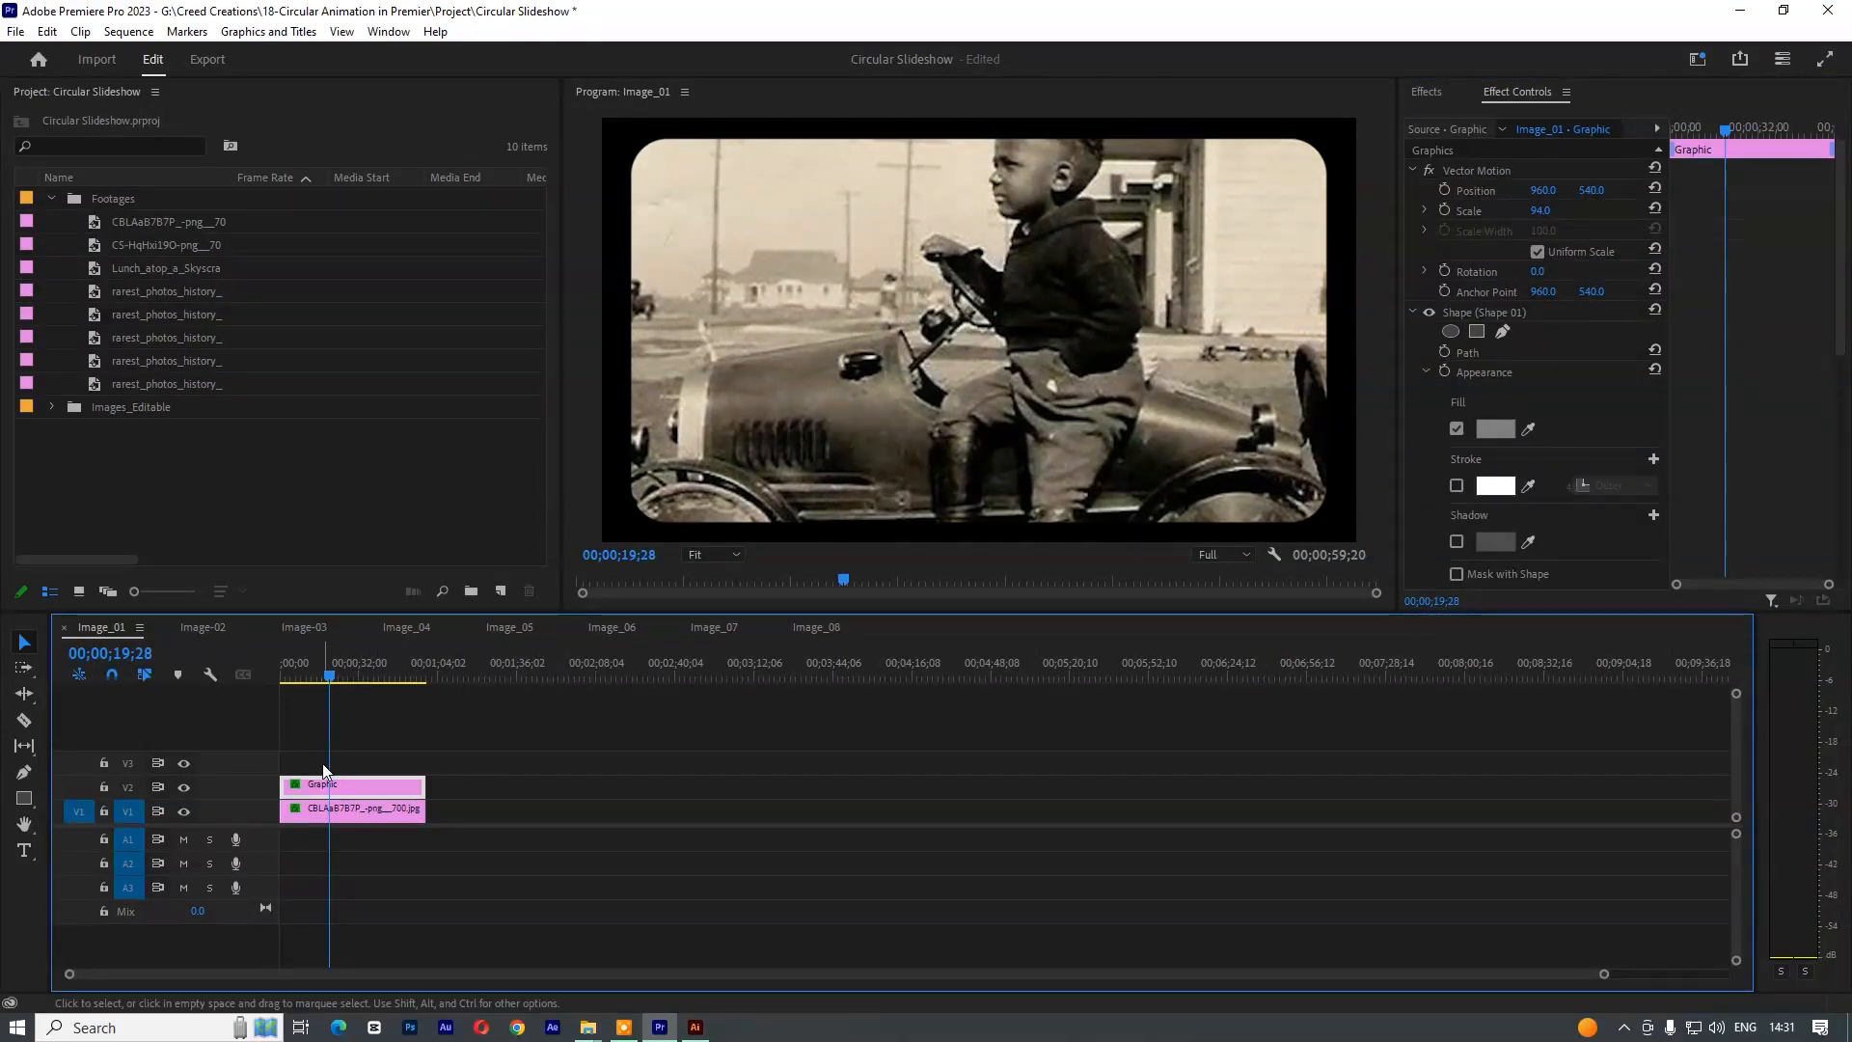
{"action": "left_click", "coordinate": [206, 628]}
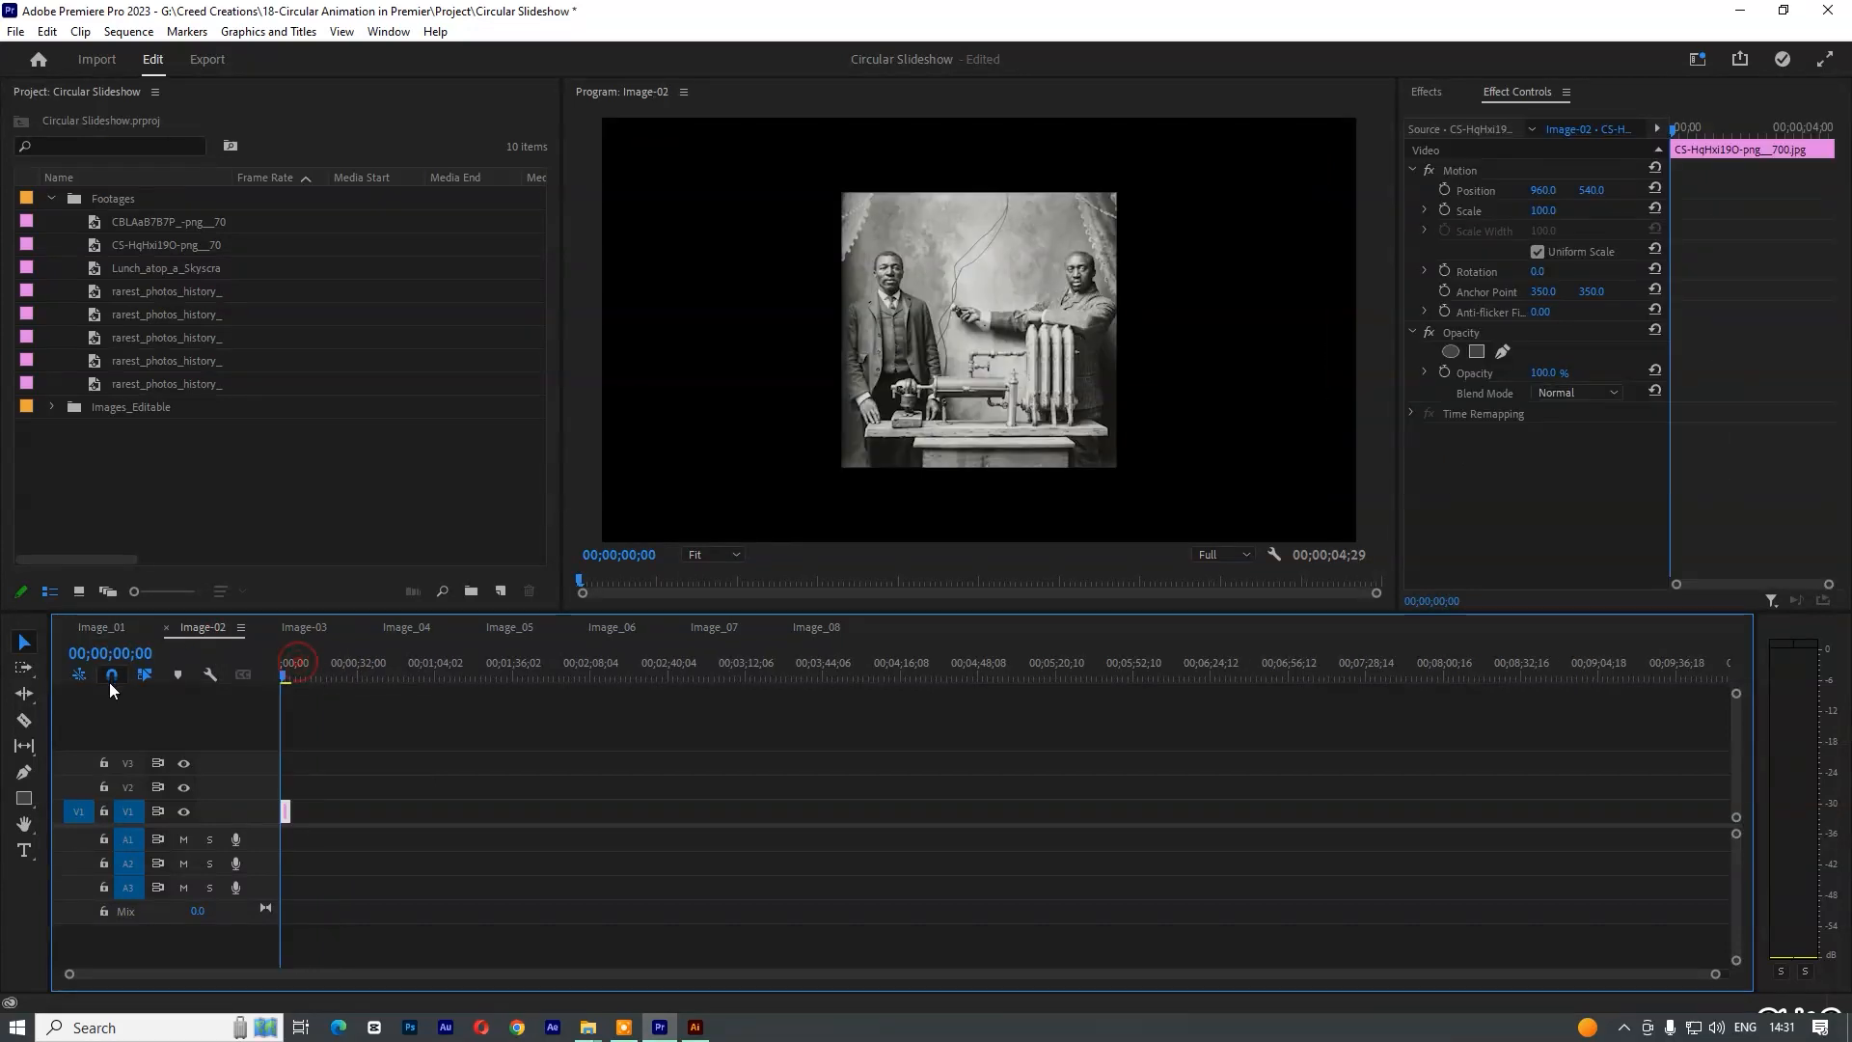
{"action": "left_click", "coordinate": [305, 628]}
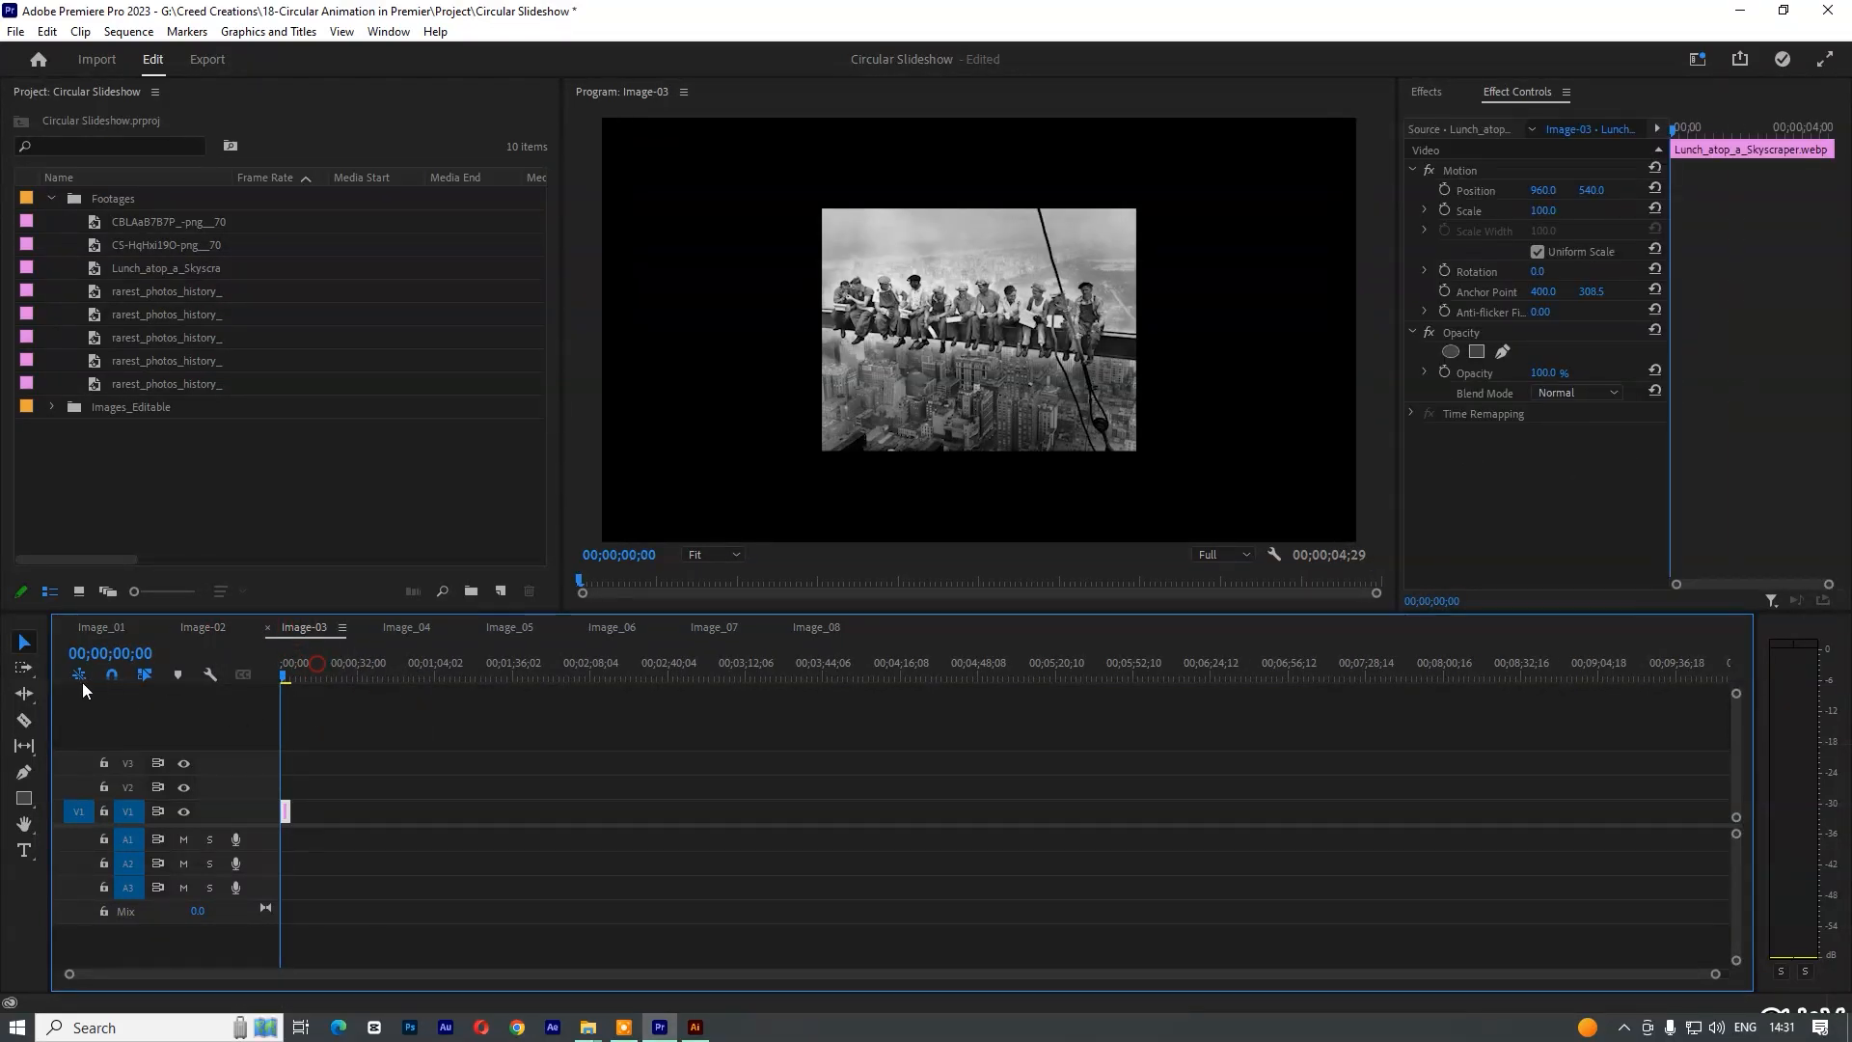
{"action": "left_click", "coordinate": [403, 627]}
{"action": "key", "text": "ctrl+v"}
{"action": "left_click", "coordinate": [507, 628]}
{"action": "key", "text": "ctrl+v"}
{"action": "left_click", "coordinate": [611, 627]}
{"action": "left_click_drag", "start_coordinate": [349, 662], "coordinate": [132, 702]}
{"action": "key", "text": "ctrl+v"}
{"action": "left_click", "coordinate": [728, 630]}
{"action": "key", "text": "ctrl+v"}
{"action": "left_click", "coordinate": [810, 628]}
{"action": "key", "text": "ctrl+v"}
- Copy the Track Matte Key effect from the photo clip in Image_01
{"action": "left_click", "coordinate": [205, 627]}
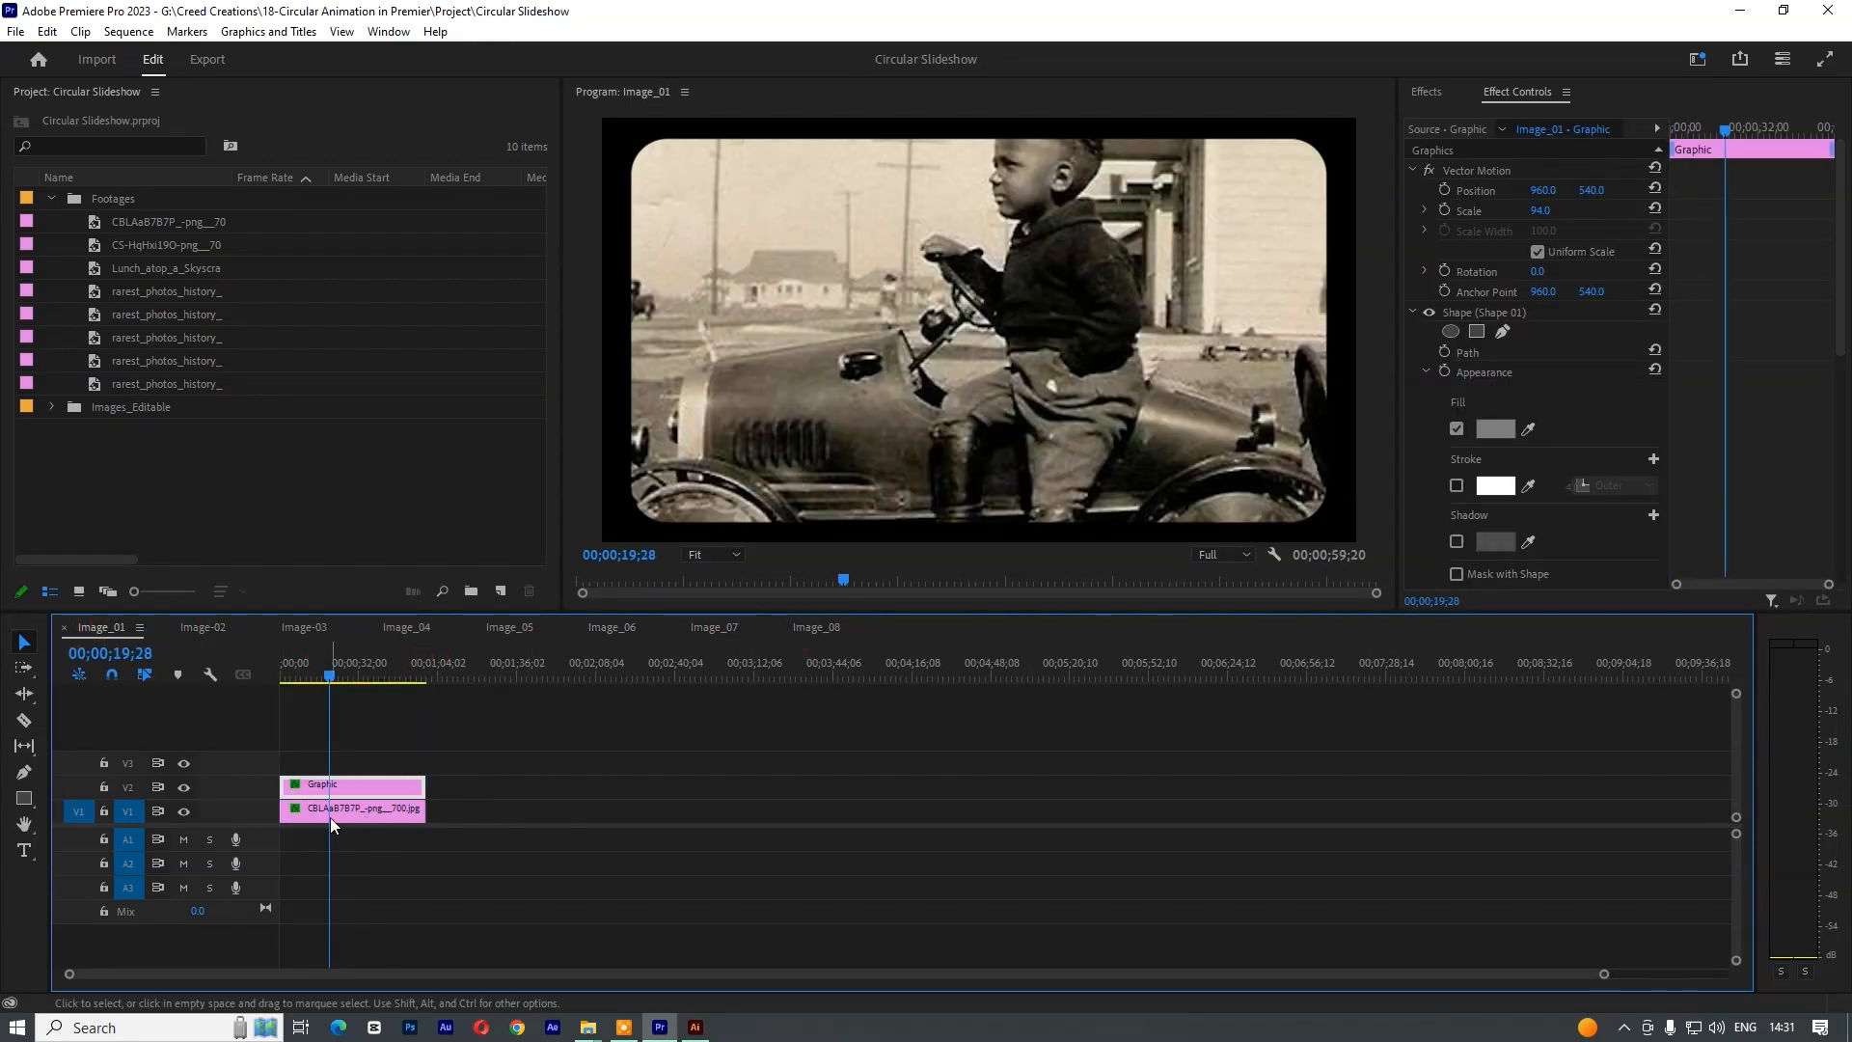
{"action": "left_click", "coordinate": [330, 811]}
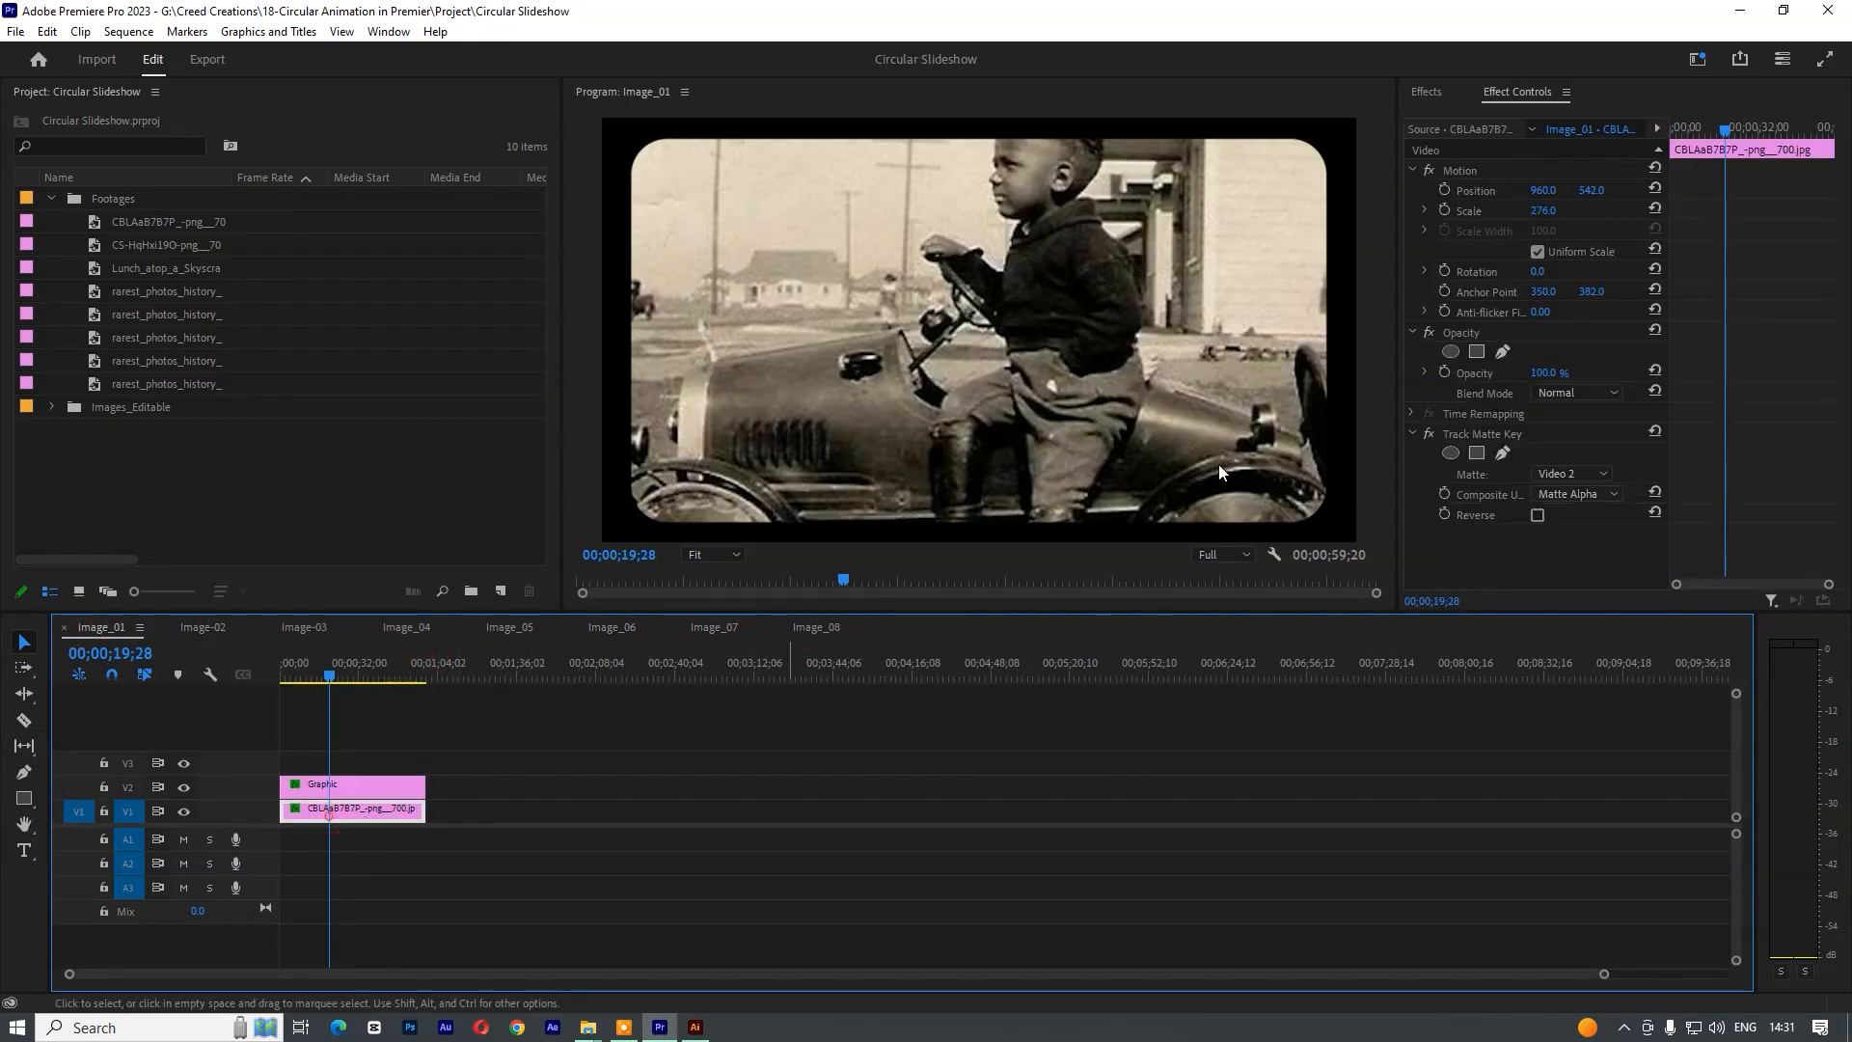
{"action": "left_click", "coordinate": [1483, 442]}
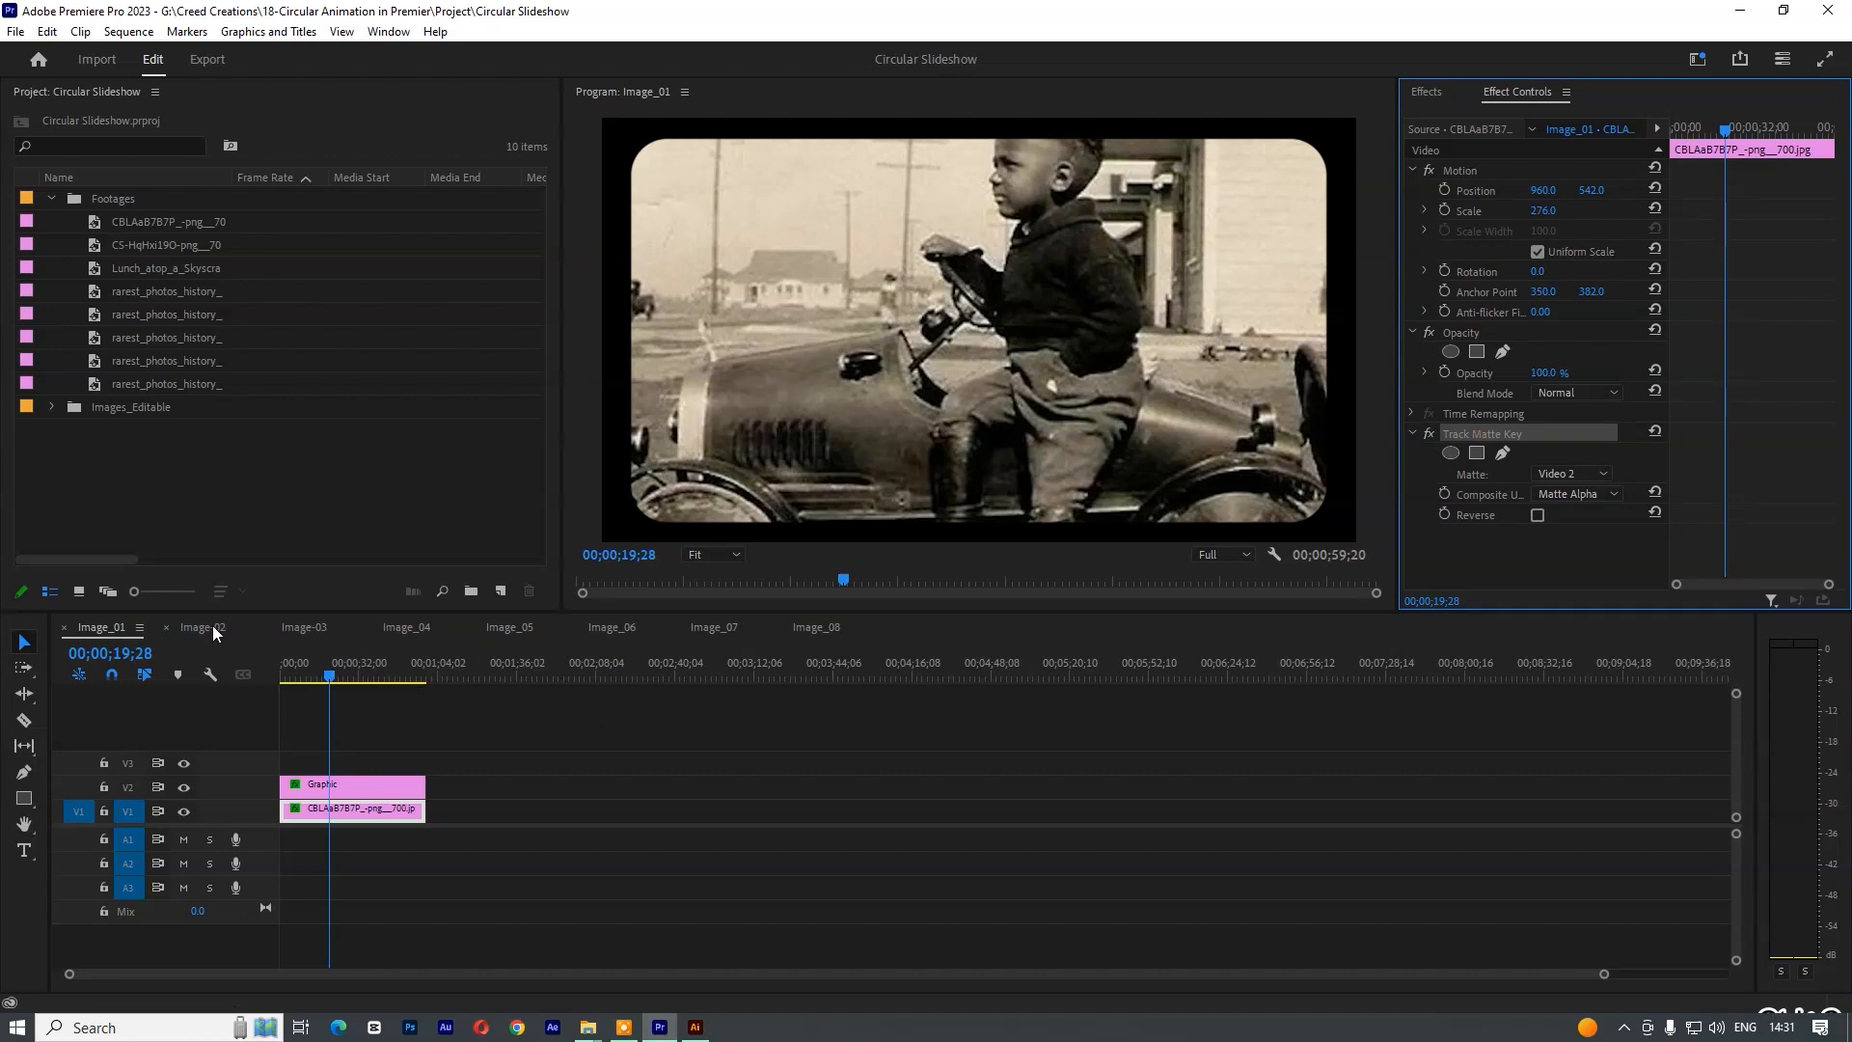
- Fit the Image-02 photo to its rounded matte by matching the graphic's length, scaling to 259 and pasting the Track Matte Key
{"action": "left_click", "coordinate": [201, 624]}
{"action": "left_click_drag", "start_coordinate": [290, 811], "coordinate": [425, 811]}
{"action": "left_click", "coordinate": [387, 811]}
{"action": "left_click_drag", "start_coordinate": [329, 661], "coordinate": [381, 673]}
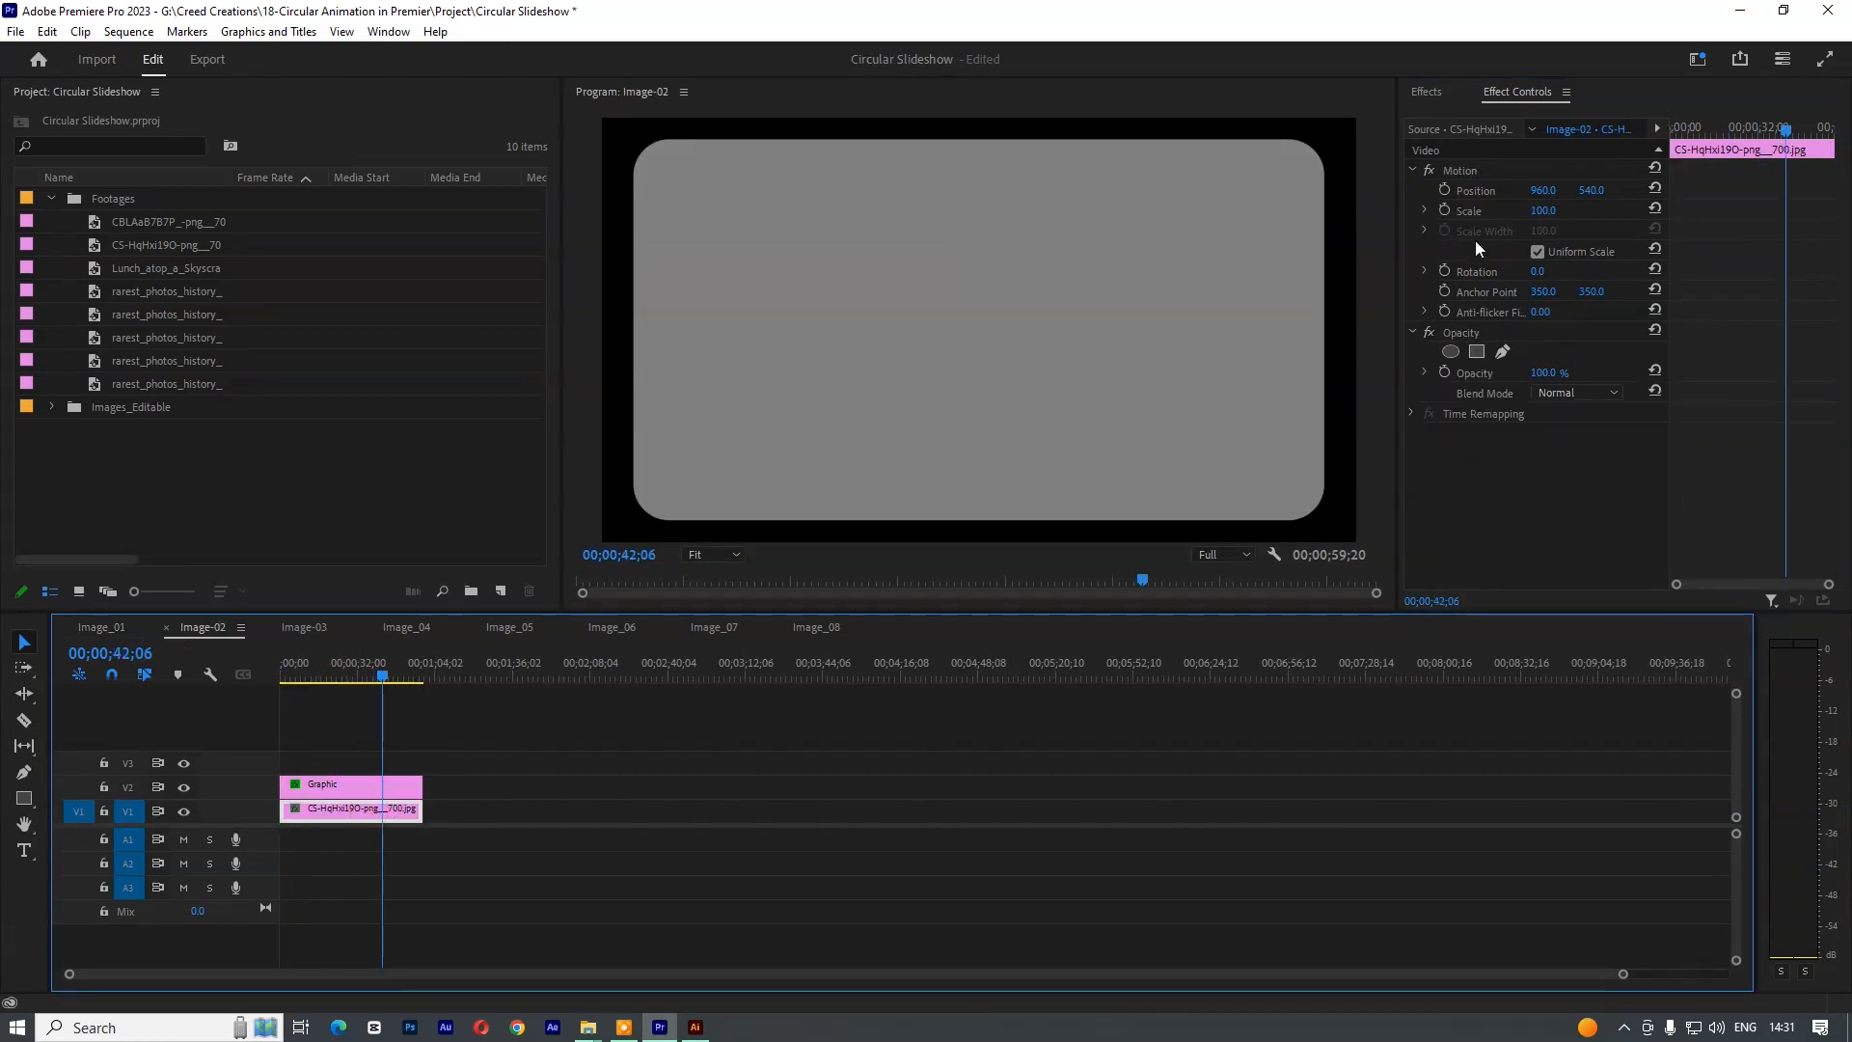
{"action": "left_click_drag", "start_coordinate": [1545, 212], "coordinate": [1699, 212]}
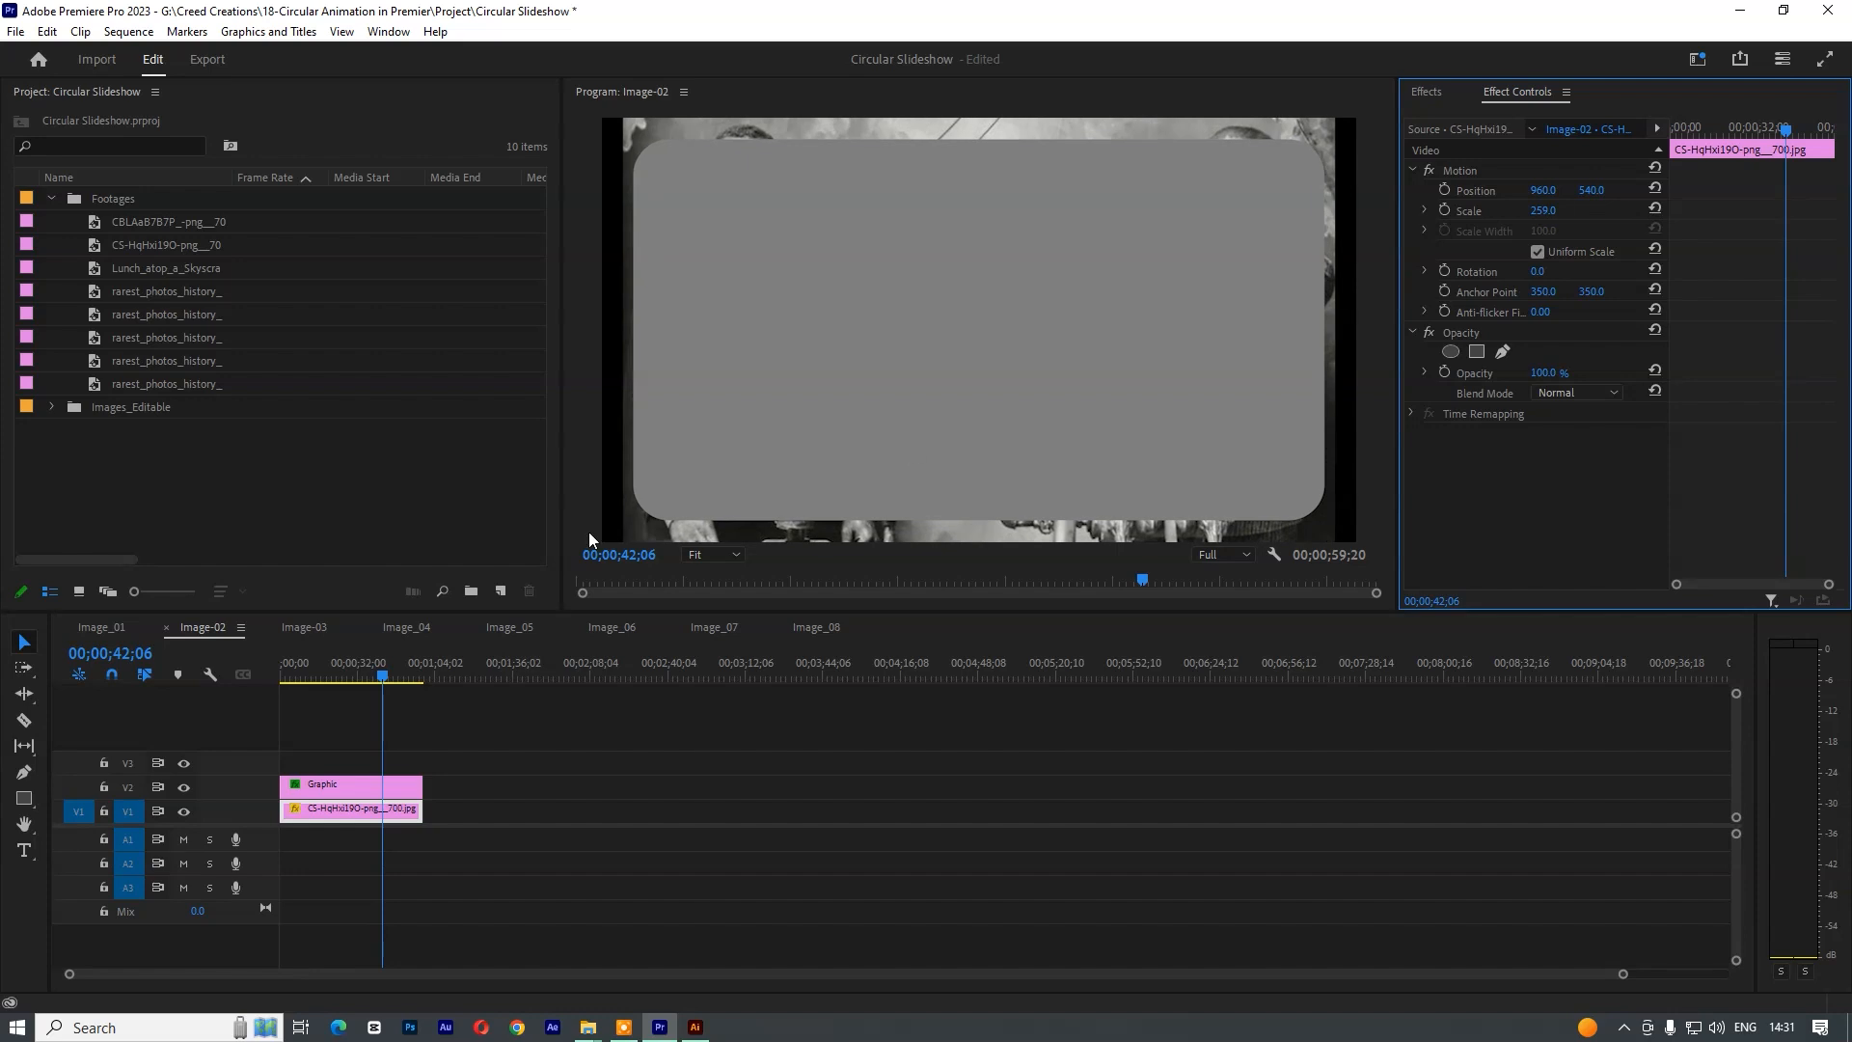
{"action": "key", "text": "ctrl+v"}
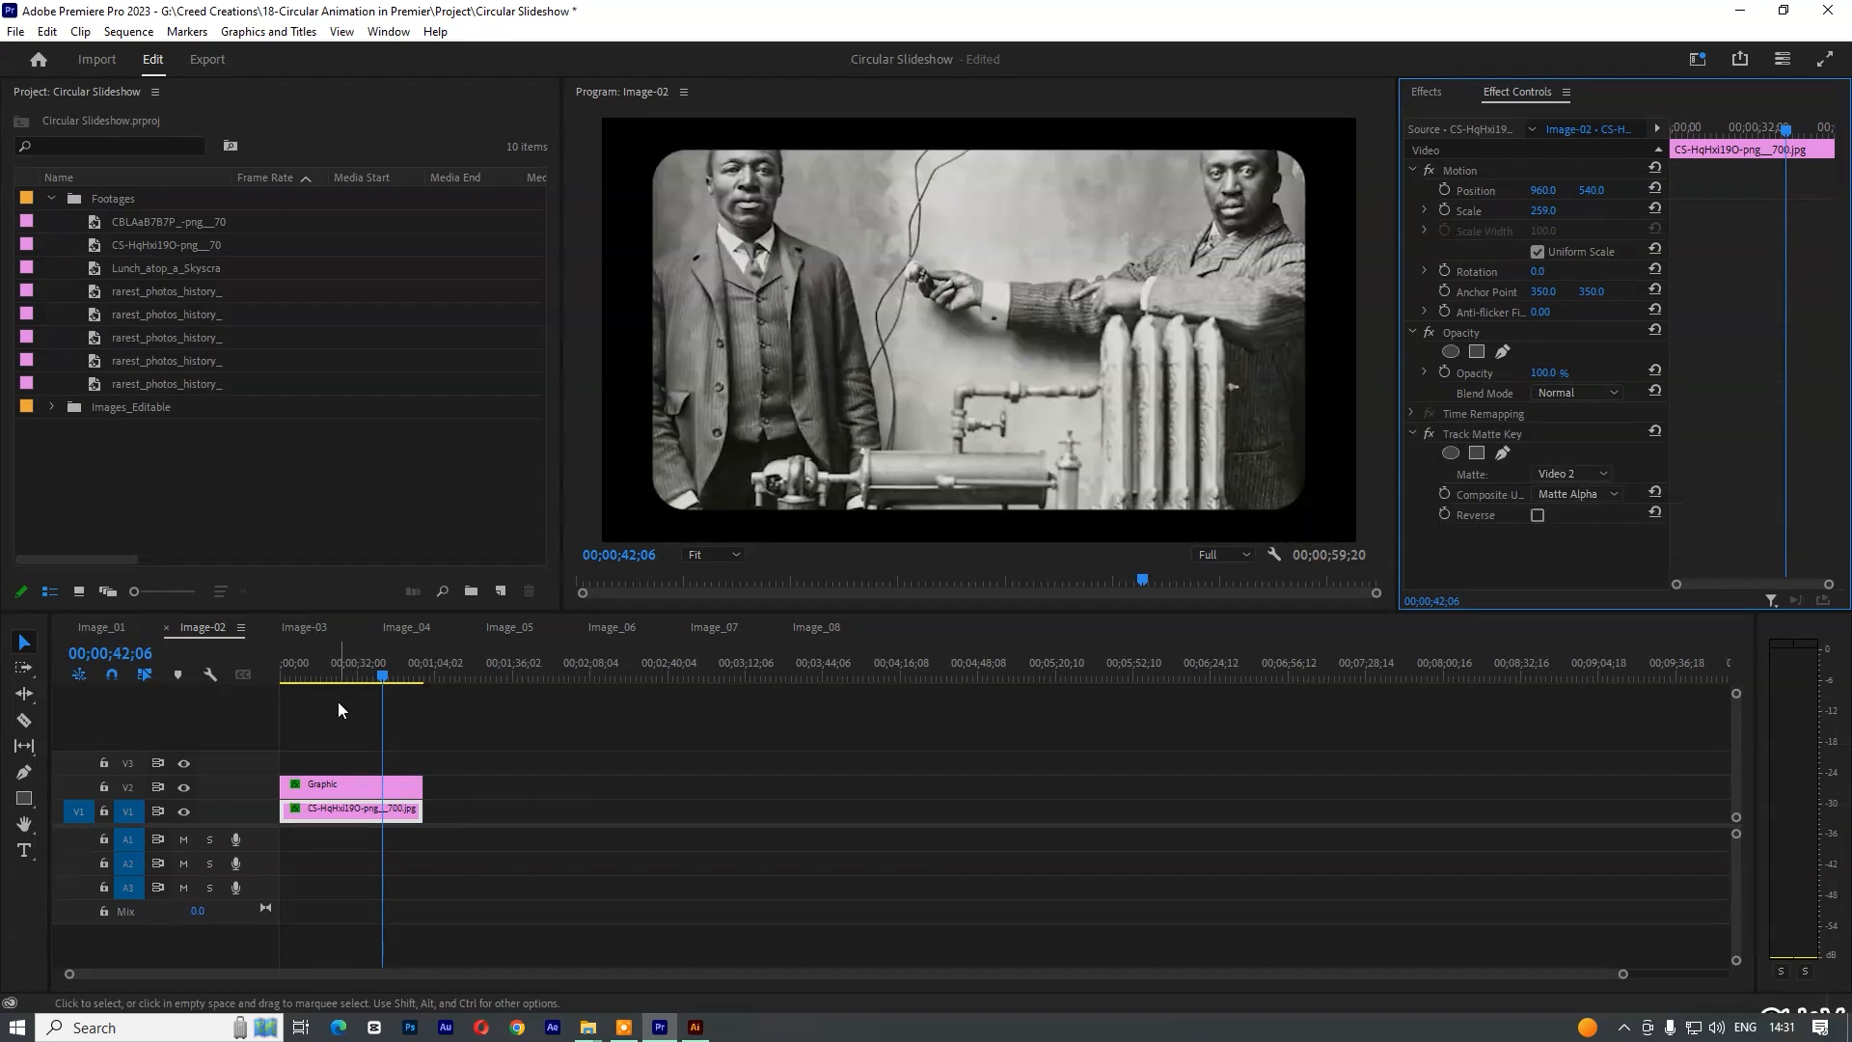
- Fit the Image-03 photo to its rounded matte by matching the graphic's length, scaling to 227 and pasting the Track Matte Key
{"action": "left_click", "coordinate": [304, 627]}
{"action": "left_click_drag", "start_coordinate": [293, 810], "coordinate": [437, 819]}
{"action": "left_click", "coordinate": [372, 677]}
{"action": "left_click_drag", "start_coordinate": [1545, 210], "coordinate": [1668, 210]}
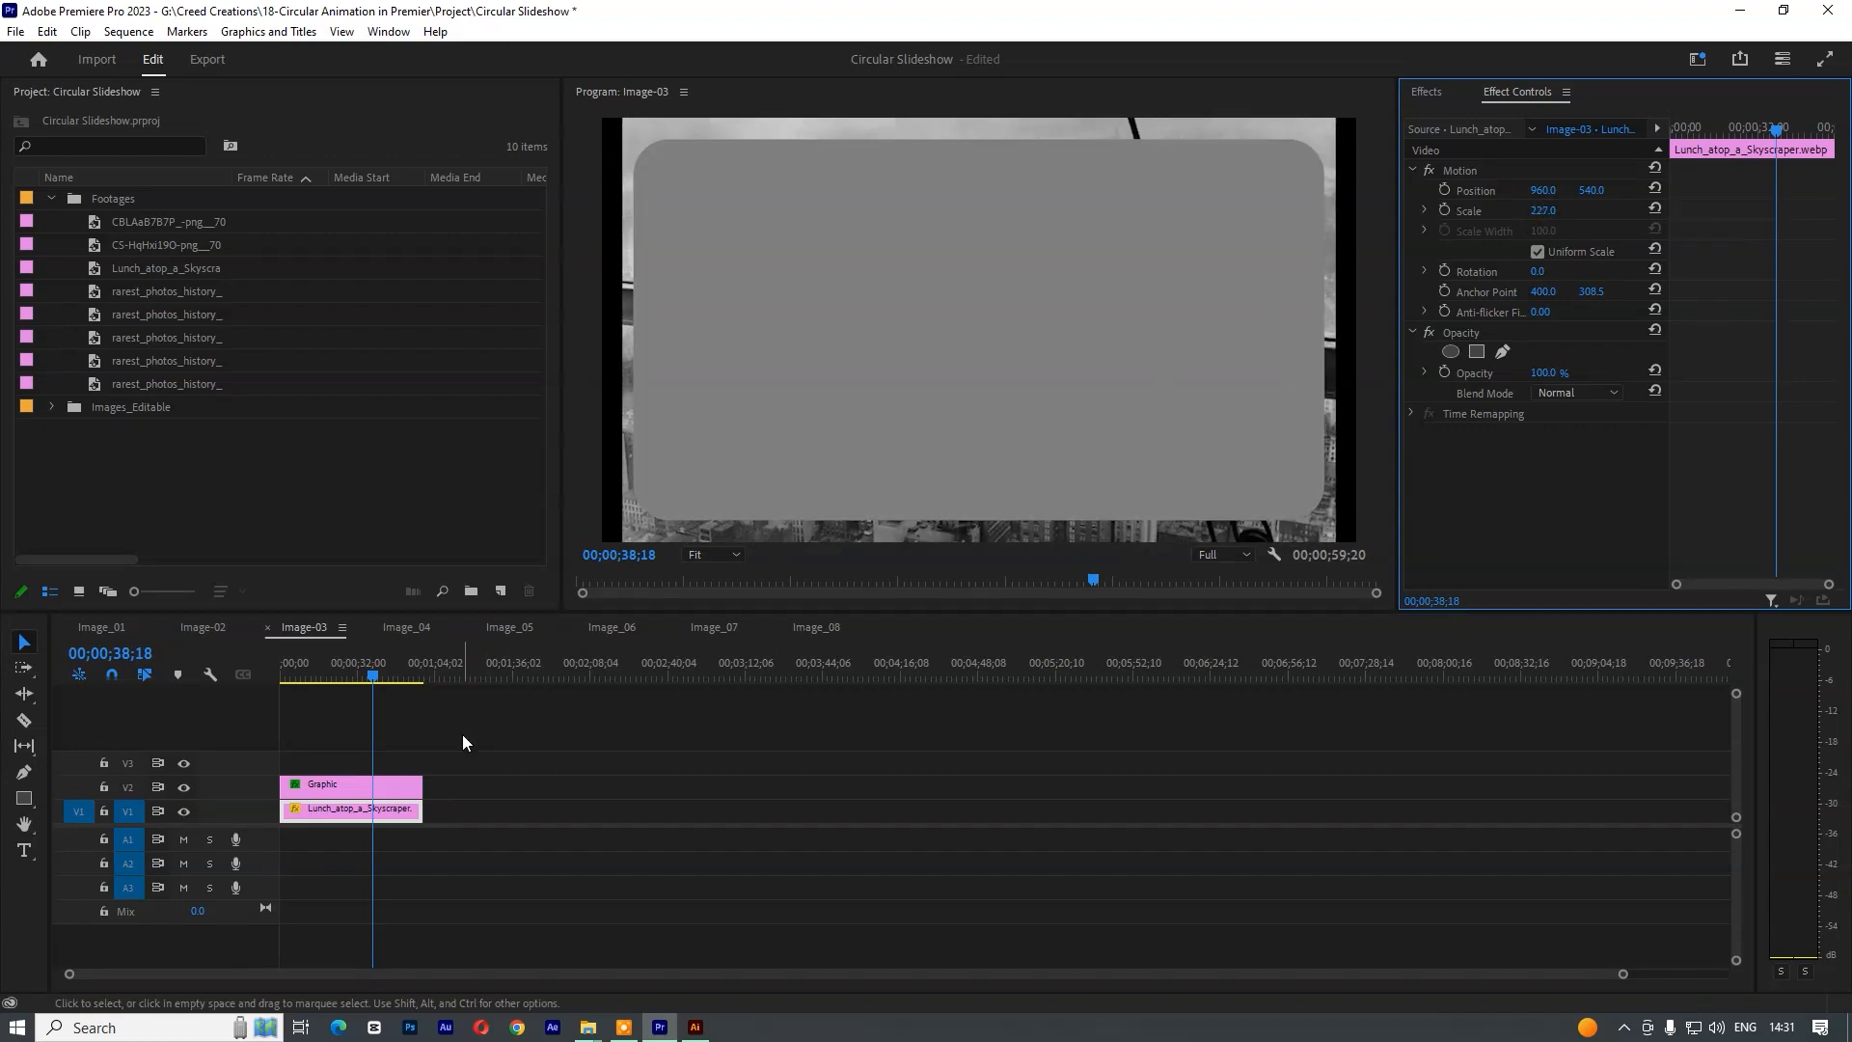
{"action": "key", "text": "ctrl+v"}
- Fit the Image_04 photo to its rounded matte by matching the graphic's length, scaling to 300 and pasting the Track Matte Key
{"action": "left_click", "coordinate": [406, 627]}
{"action": "left_click", "coordinate": [290, 673]}
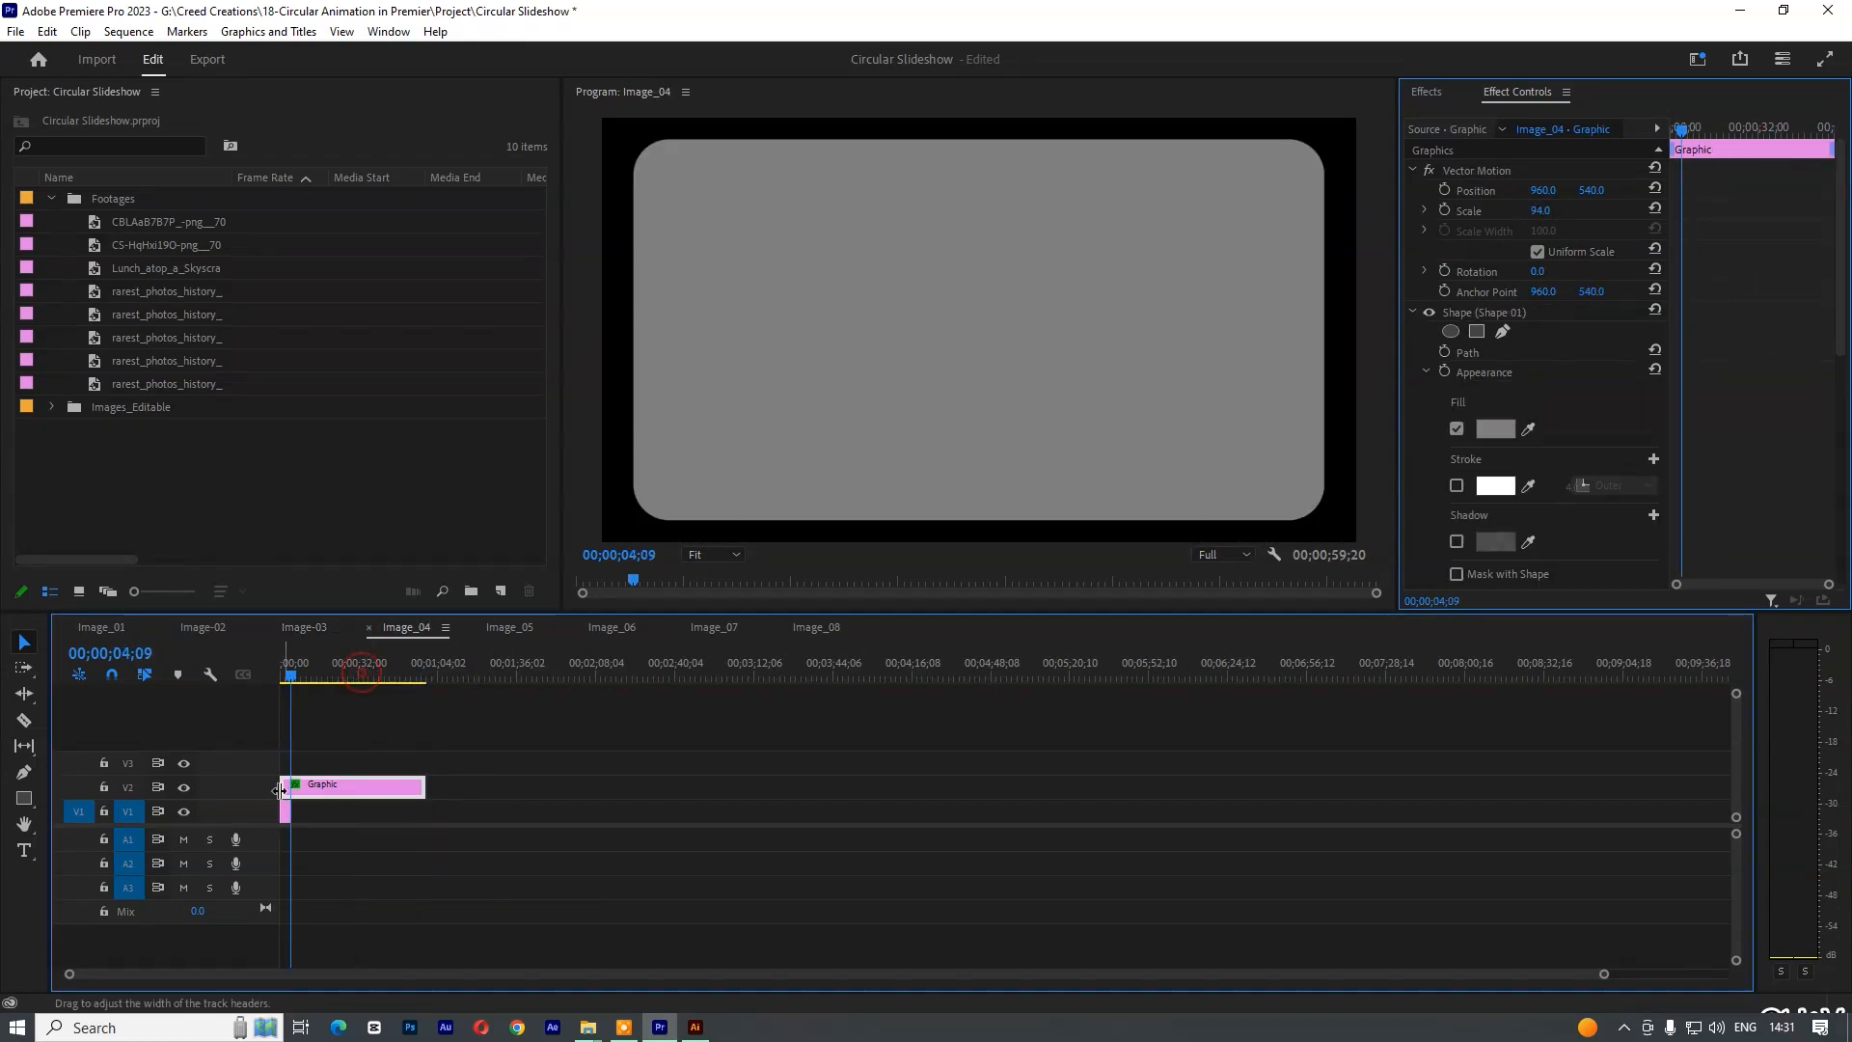
{"action": "left_click_drag", "start_coordinate": [294, 811], "coordinate": [425, 811]}
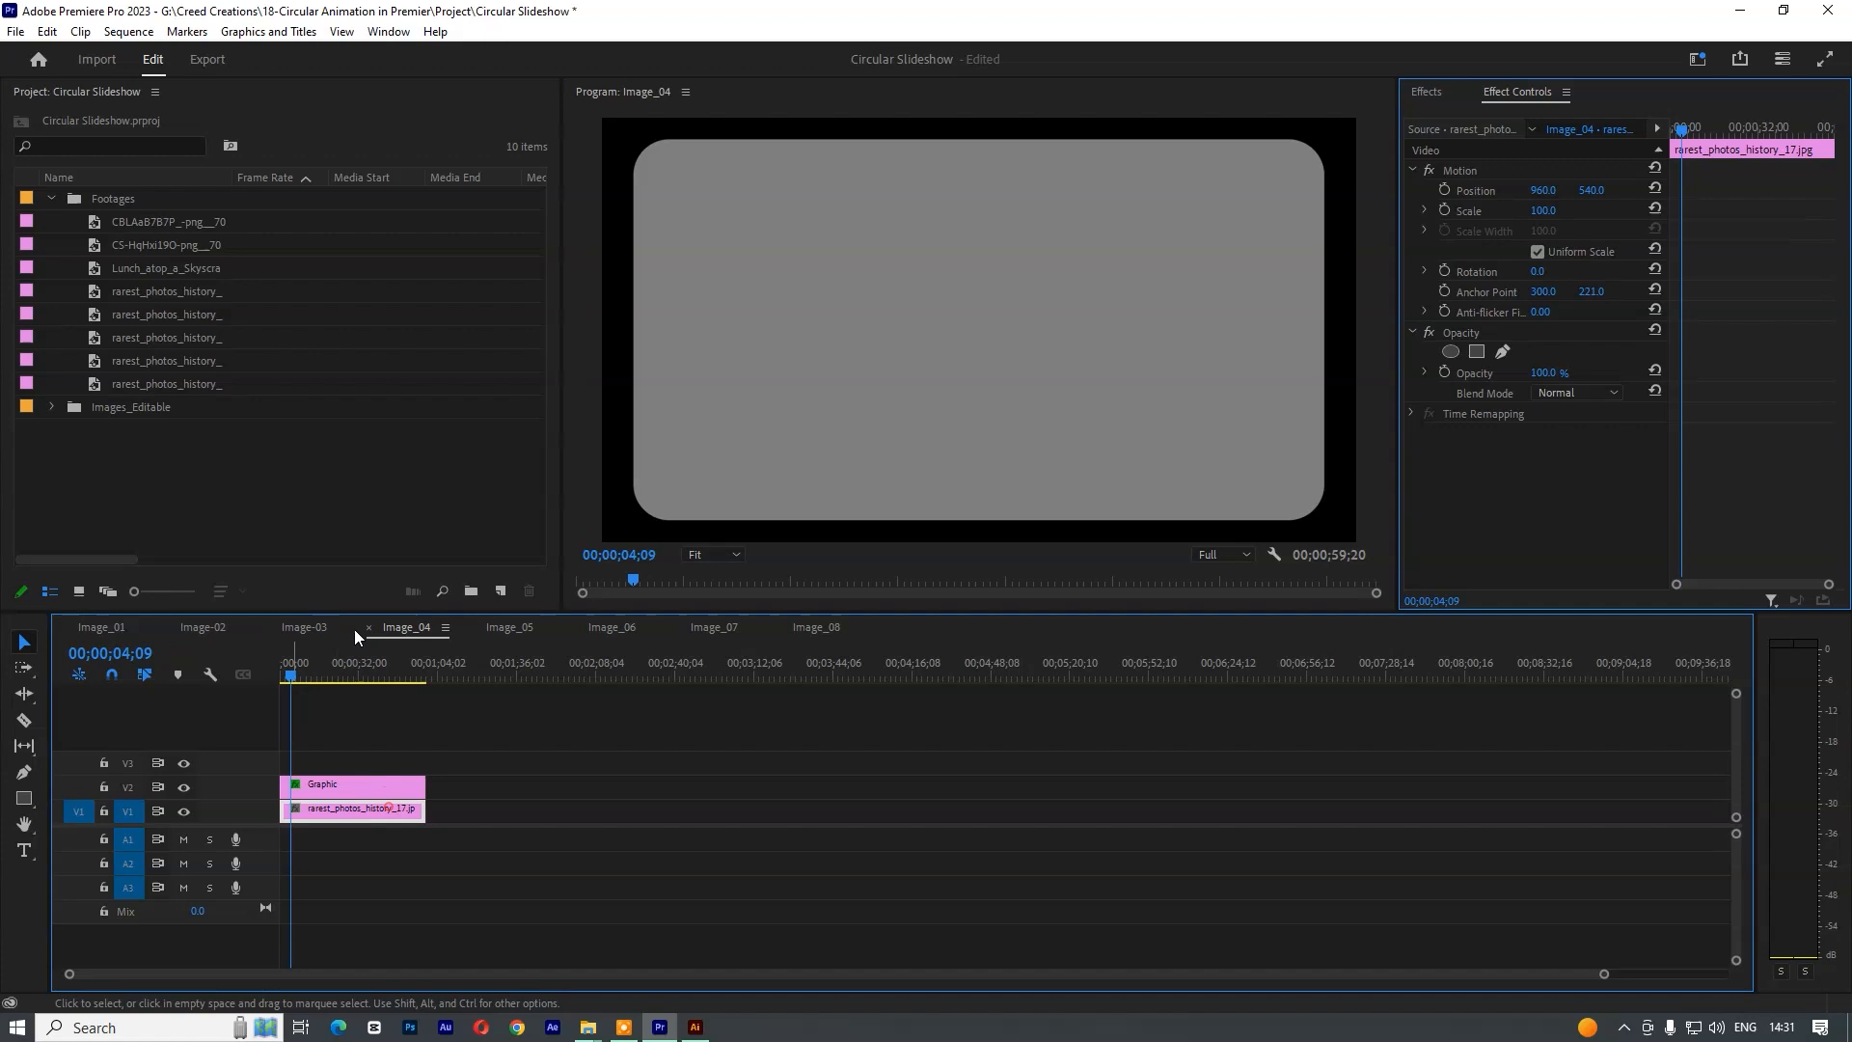
{"action": "left_click_drag", "start_coordinate": [1542, 210], "coordinate": [1735, 210]}
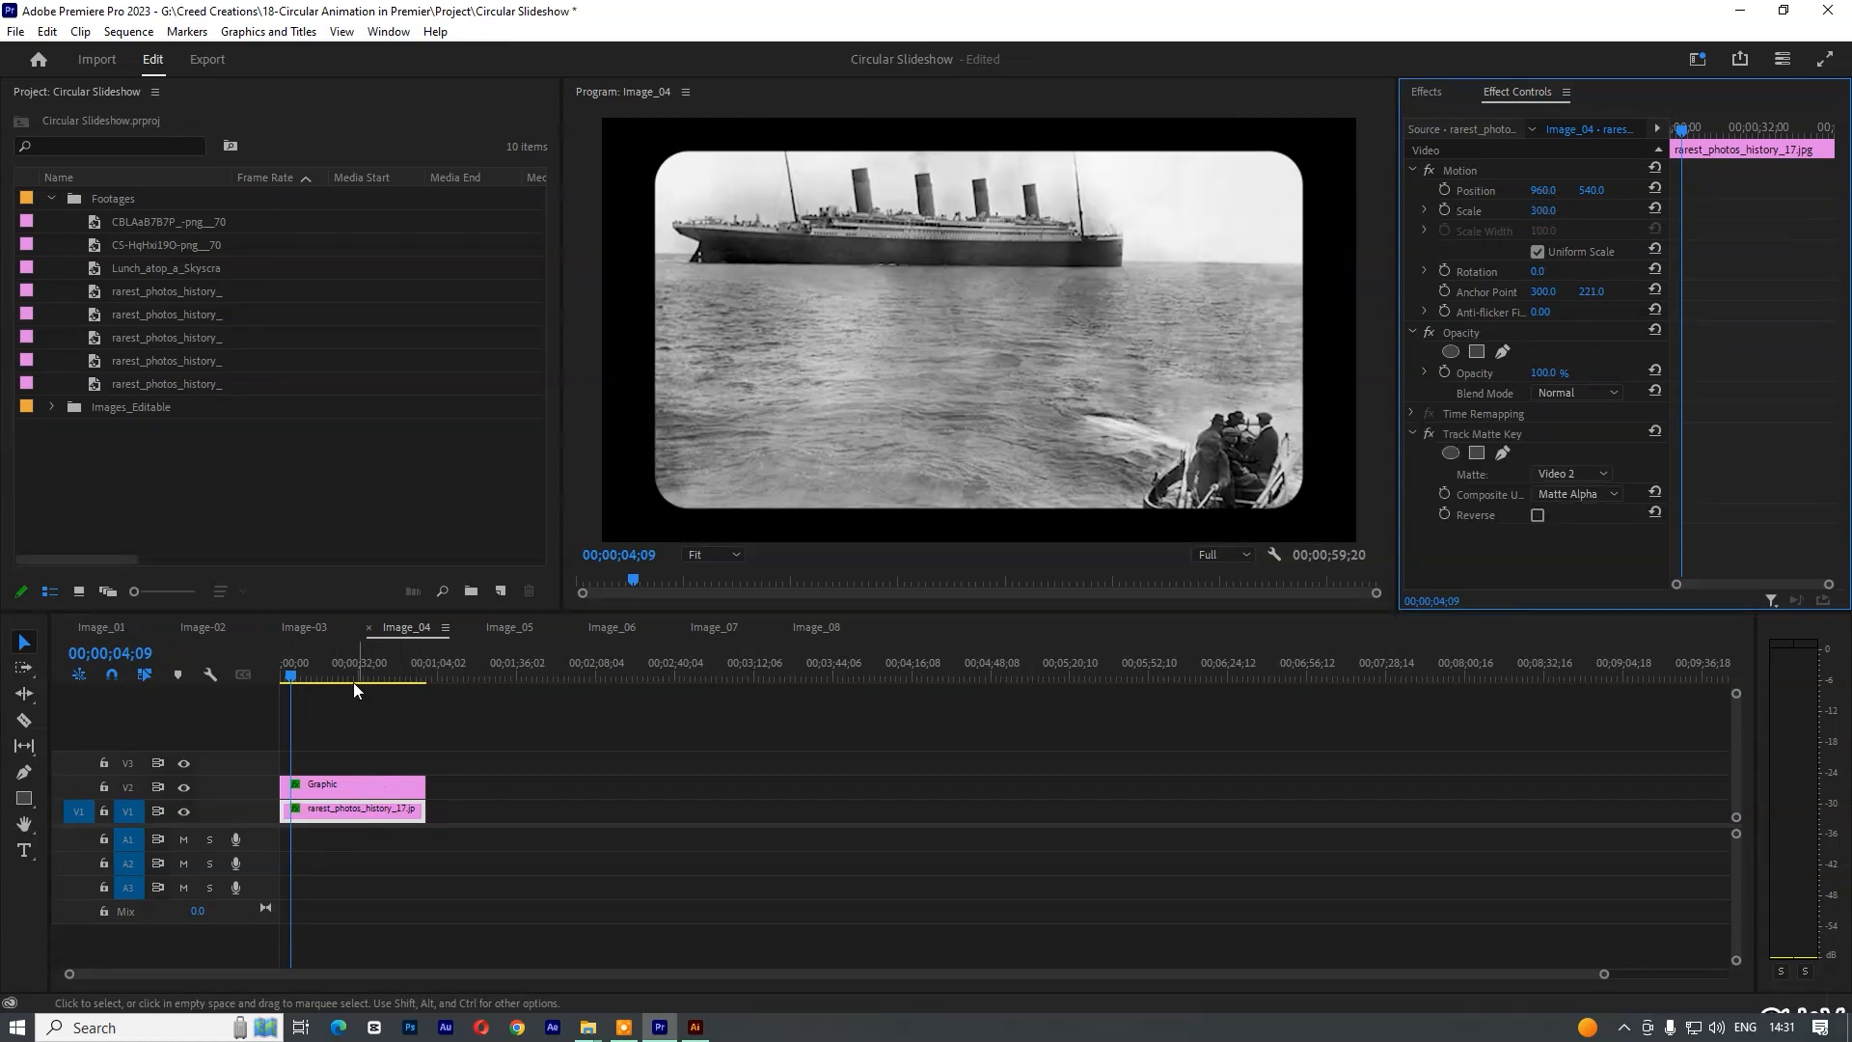
- Rename the Images_Editable bin to Images_Placeholders
{"action": "left_click", "coordinate": [507, 628]}
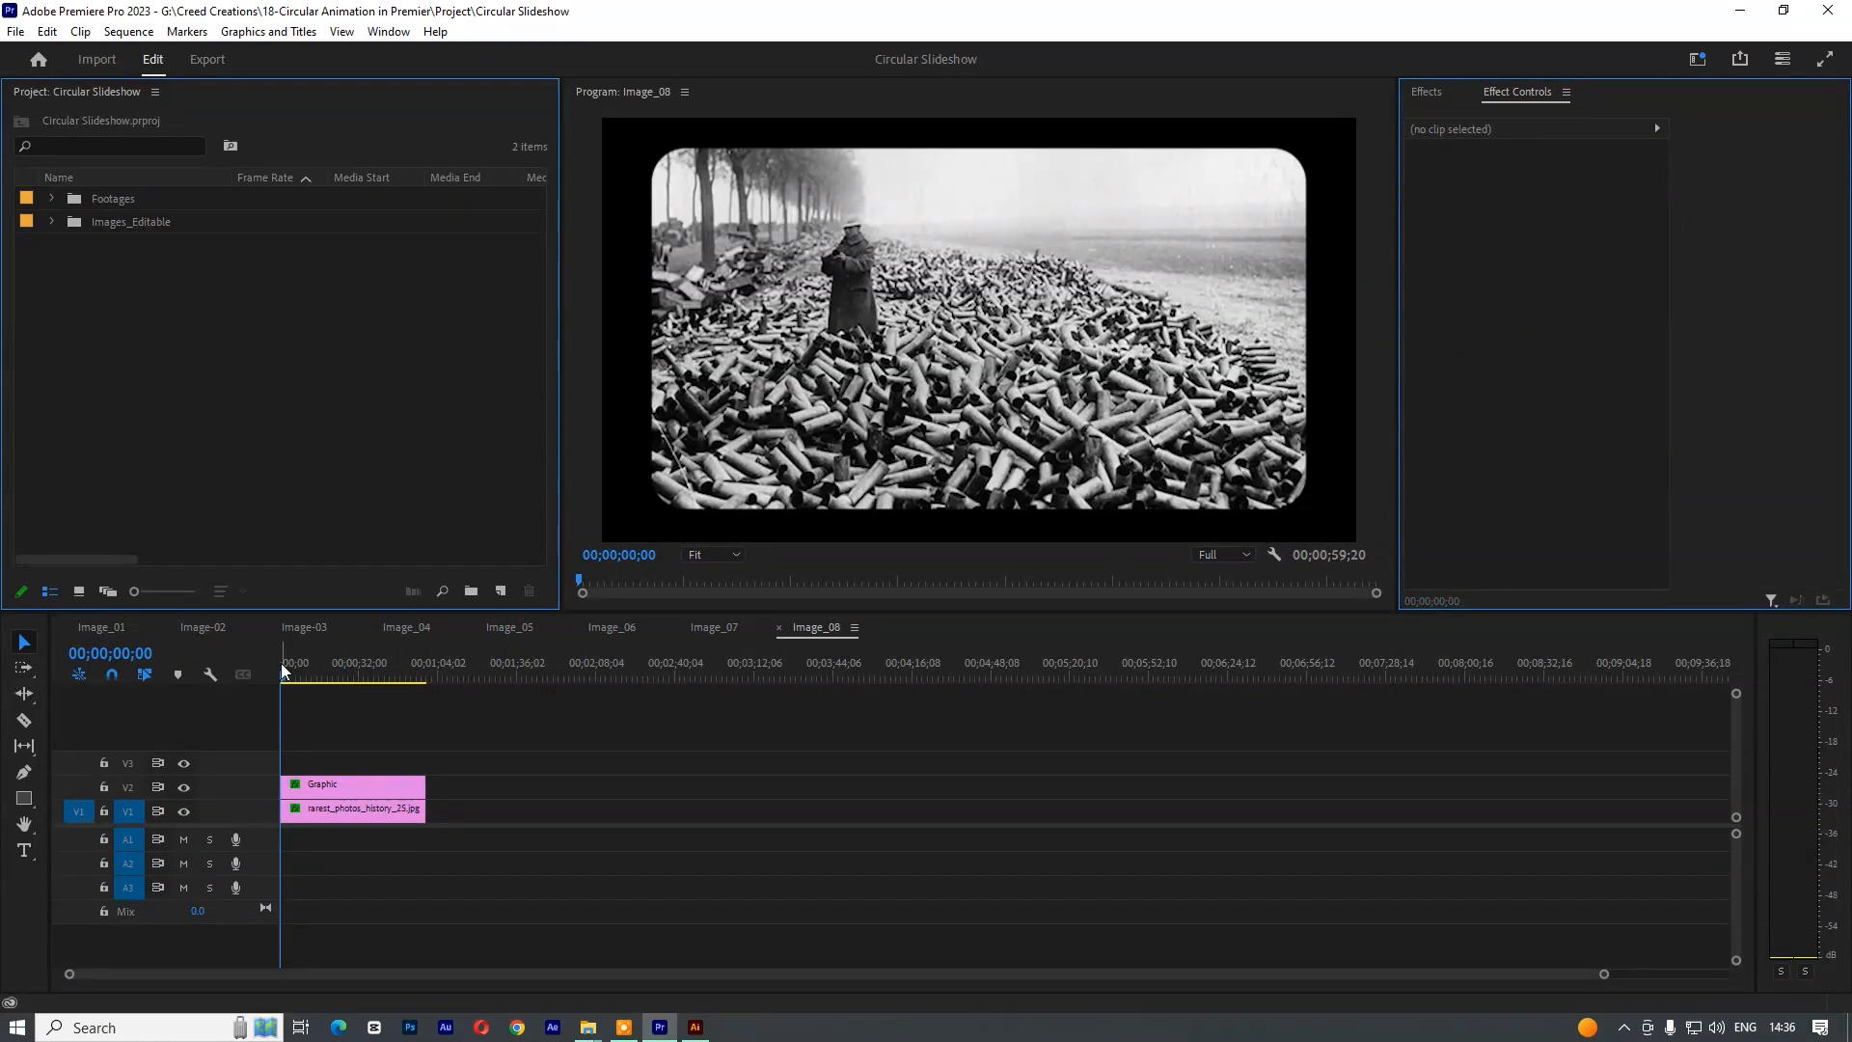
{"action": "left_click", "coordinate": [149, 230]}
{"action": "right_click", "coordinate": [147, 226]}
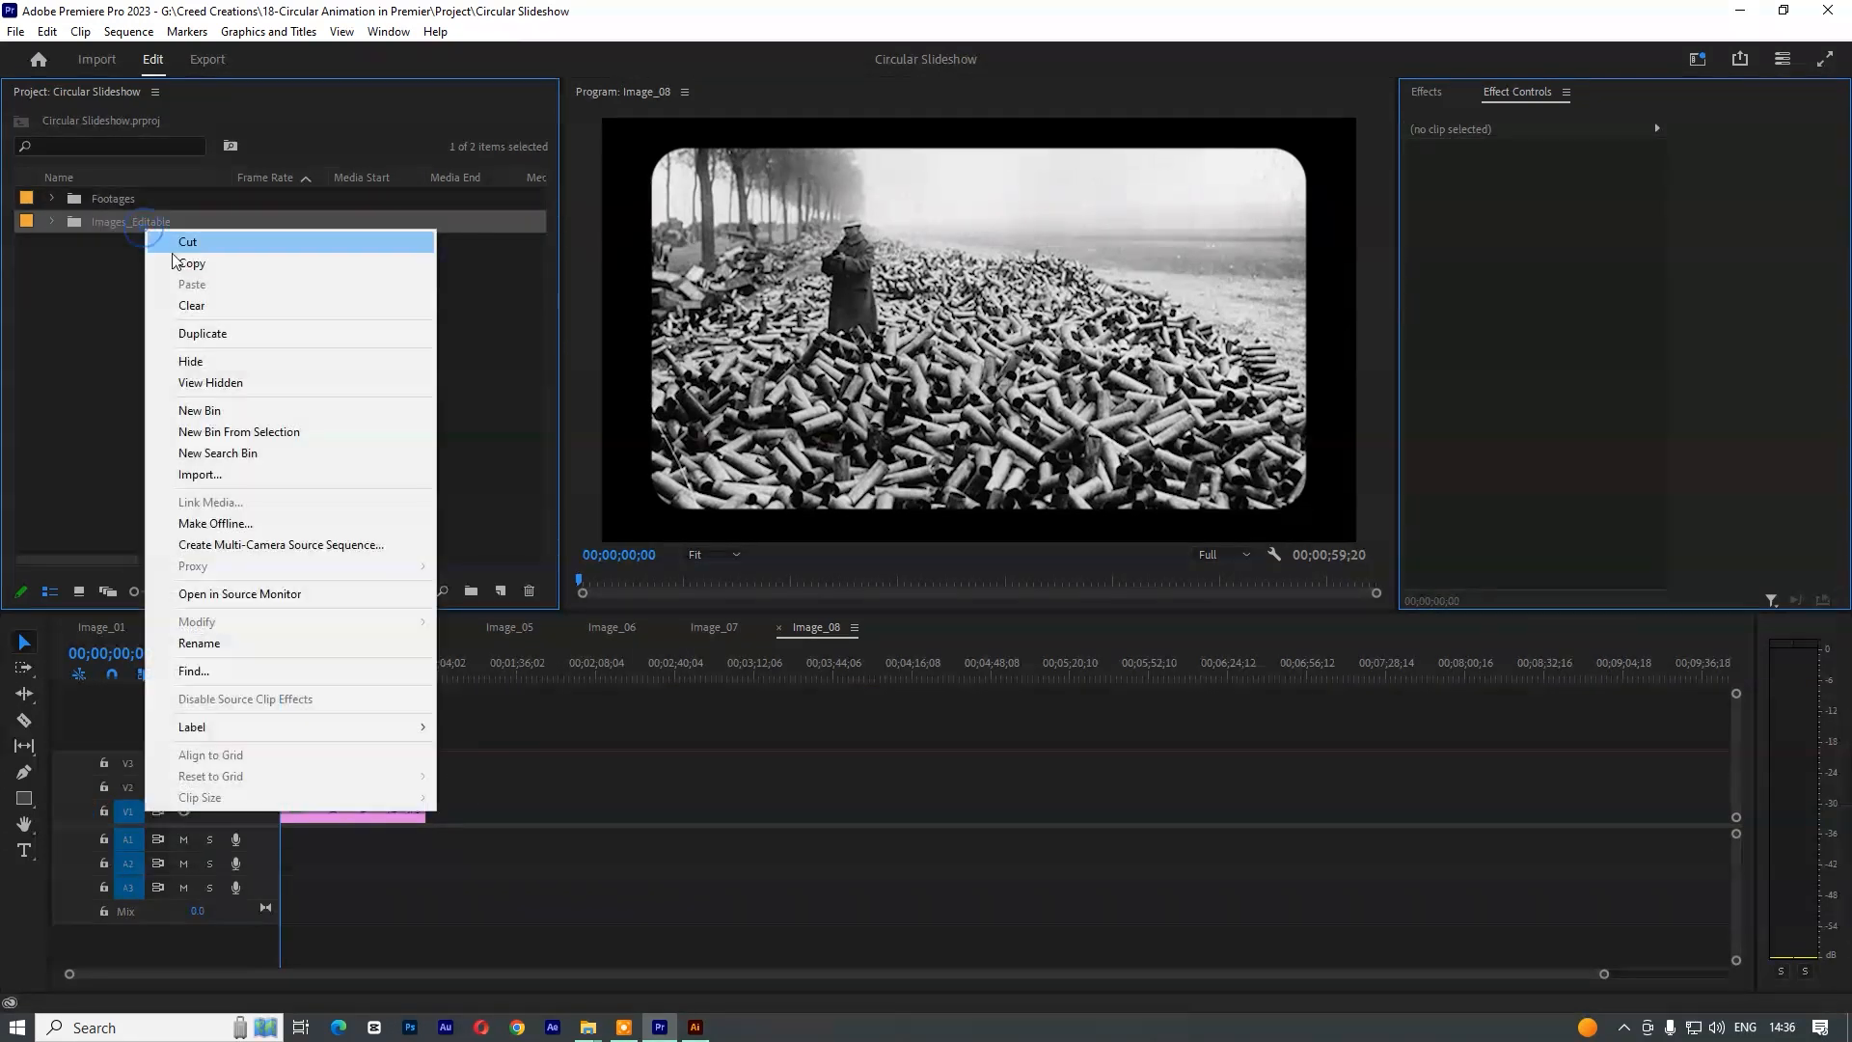
{"action": "left_click", "coordinate": [247, 642]}
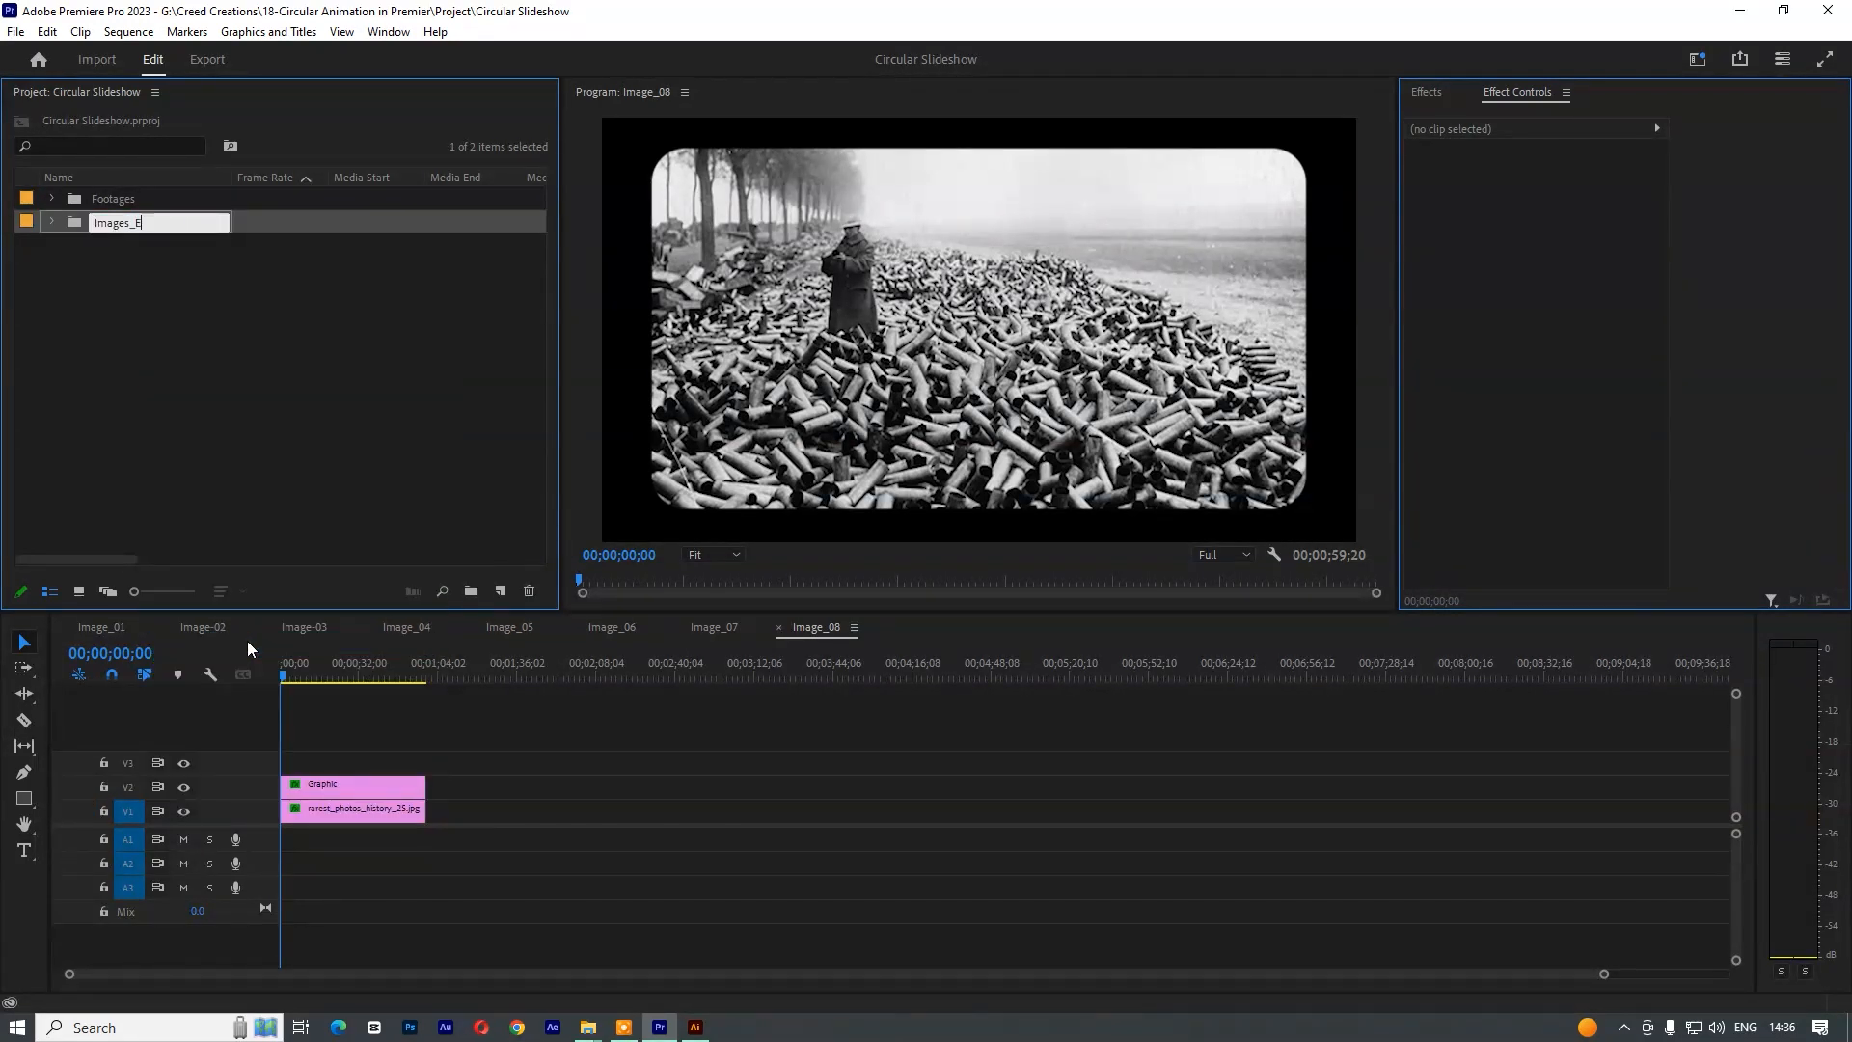
{"action": "type", "text": "Placeholders"}
{"action": "left_click", "coordinate": [445, 419]}
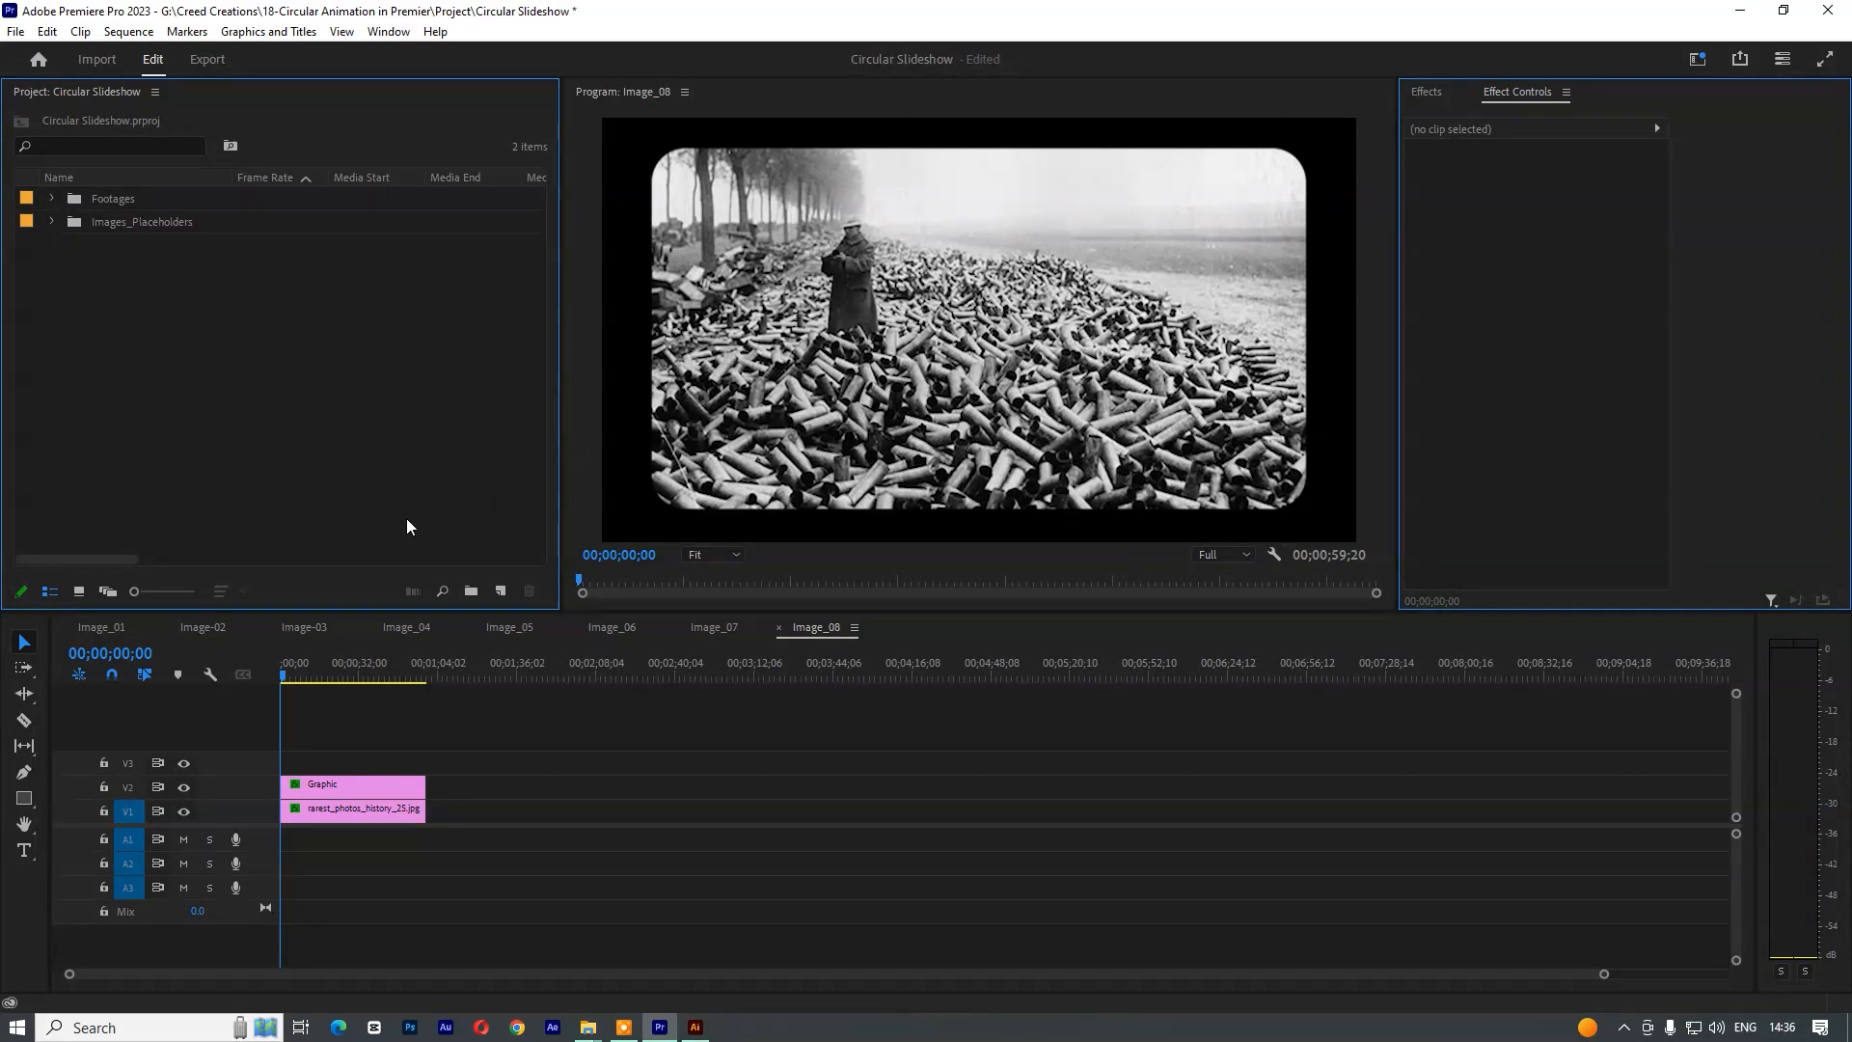
- Create a DSLR 1080p30 sequence named Text_Placeholder and move it into a new bin of the same name
{"action": "left_click", "coordinate": [500, 592]}
{"action": "left_click", "coordinate": [512, 616]}
{"action": "type", "text": "tex"}
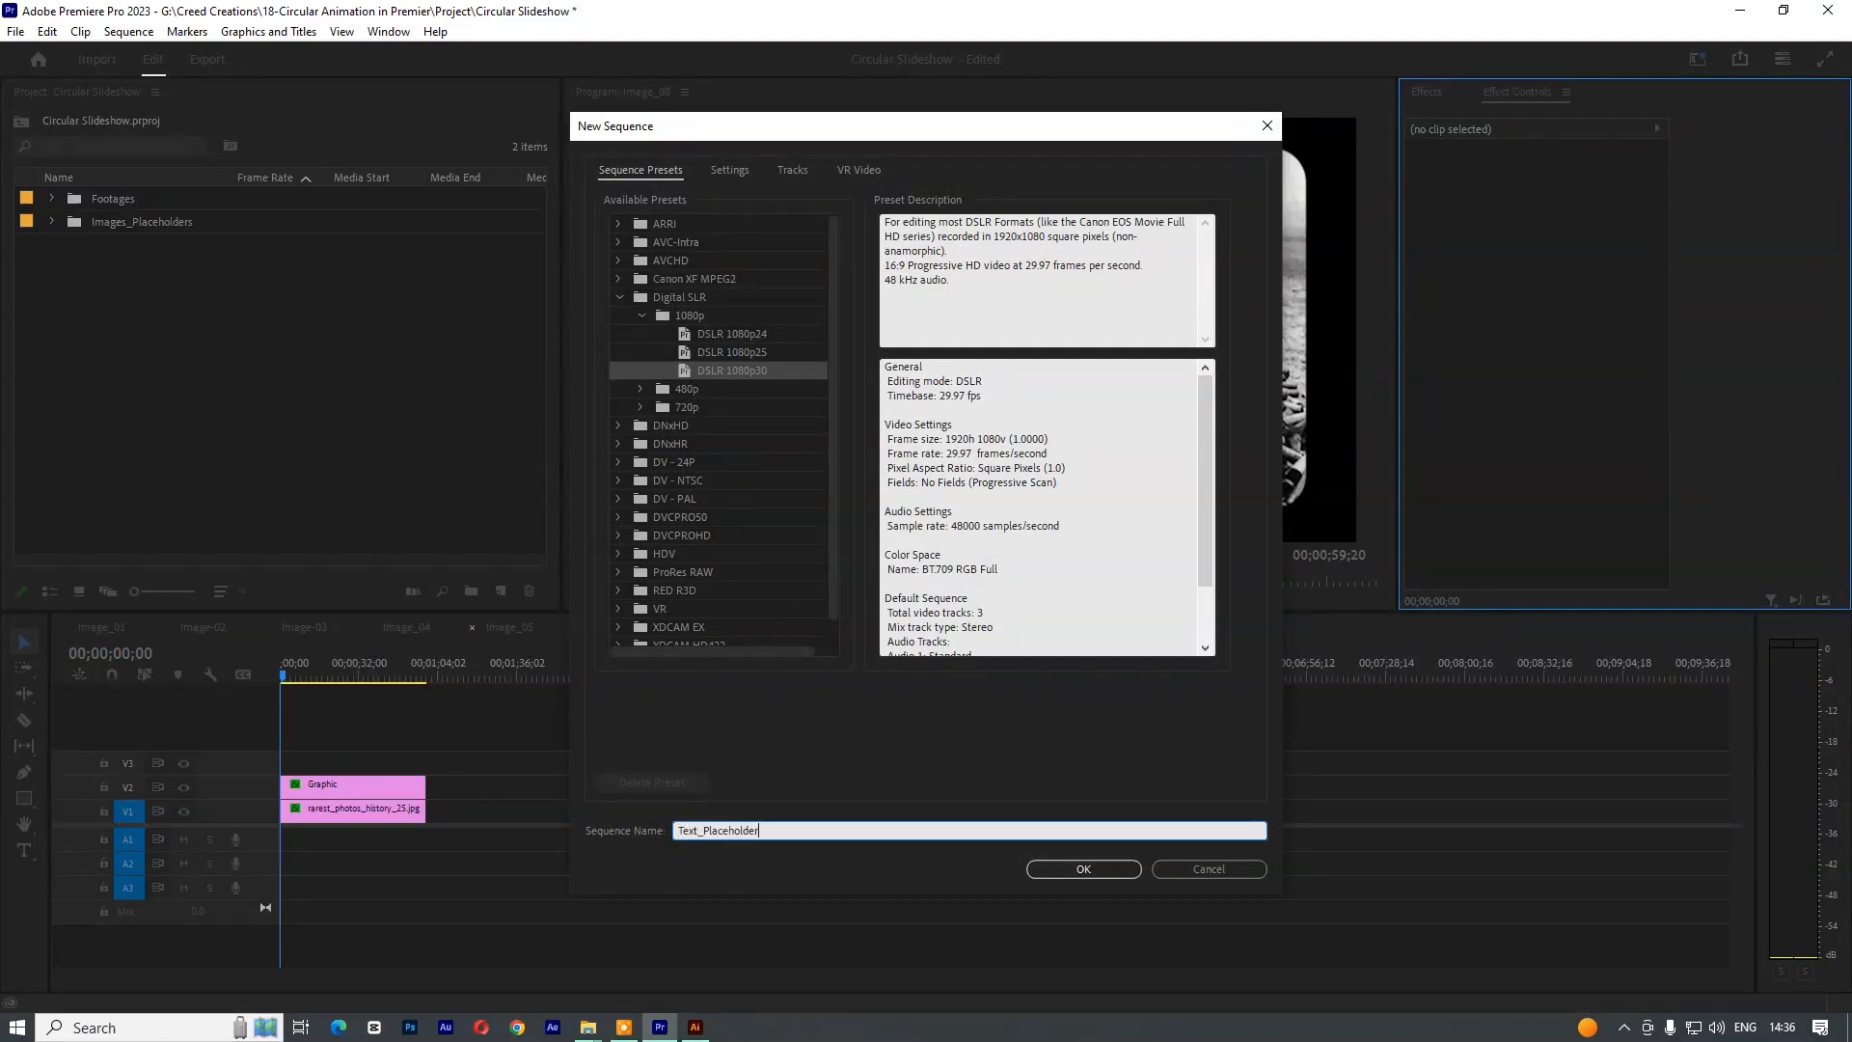
{"action": "key", "text": "Return"}
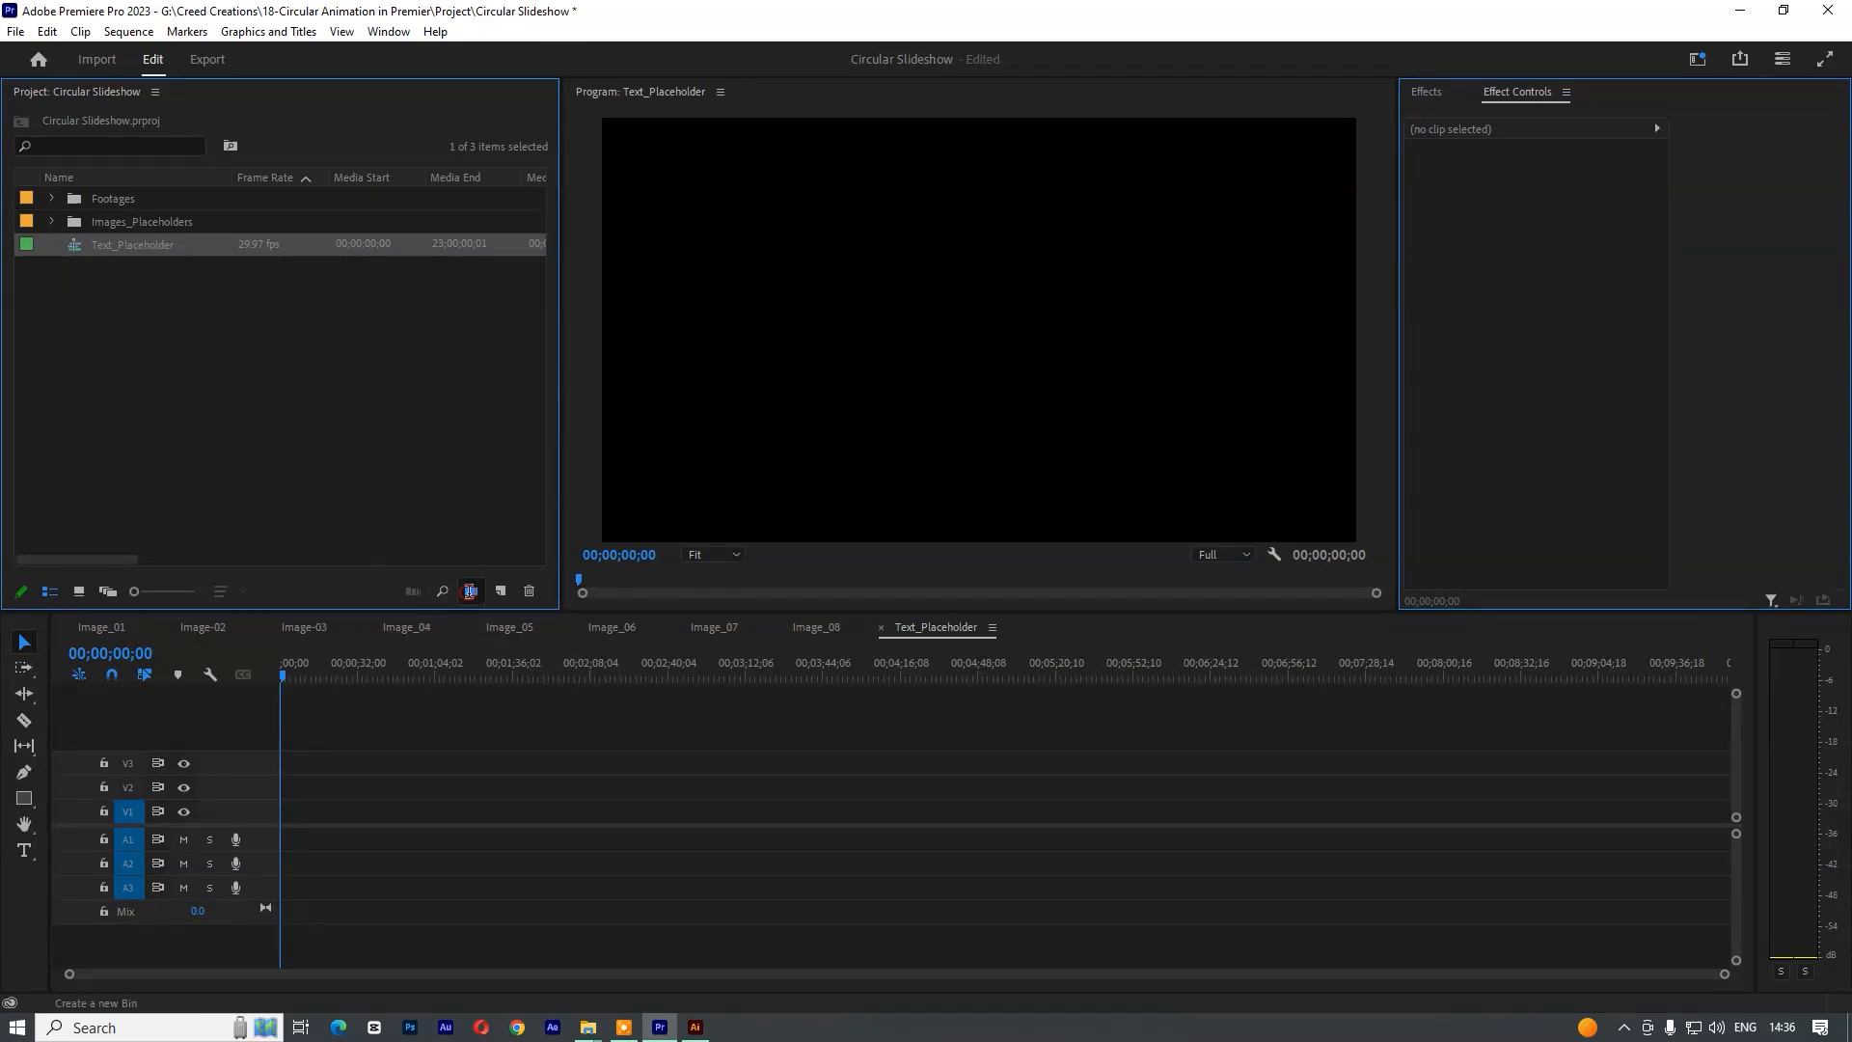
{"action": "left_click", "coordinate": [471, 591]}
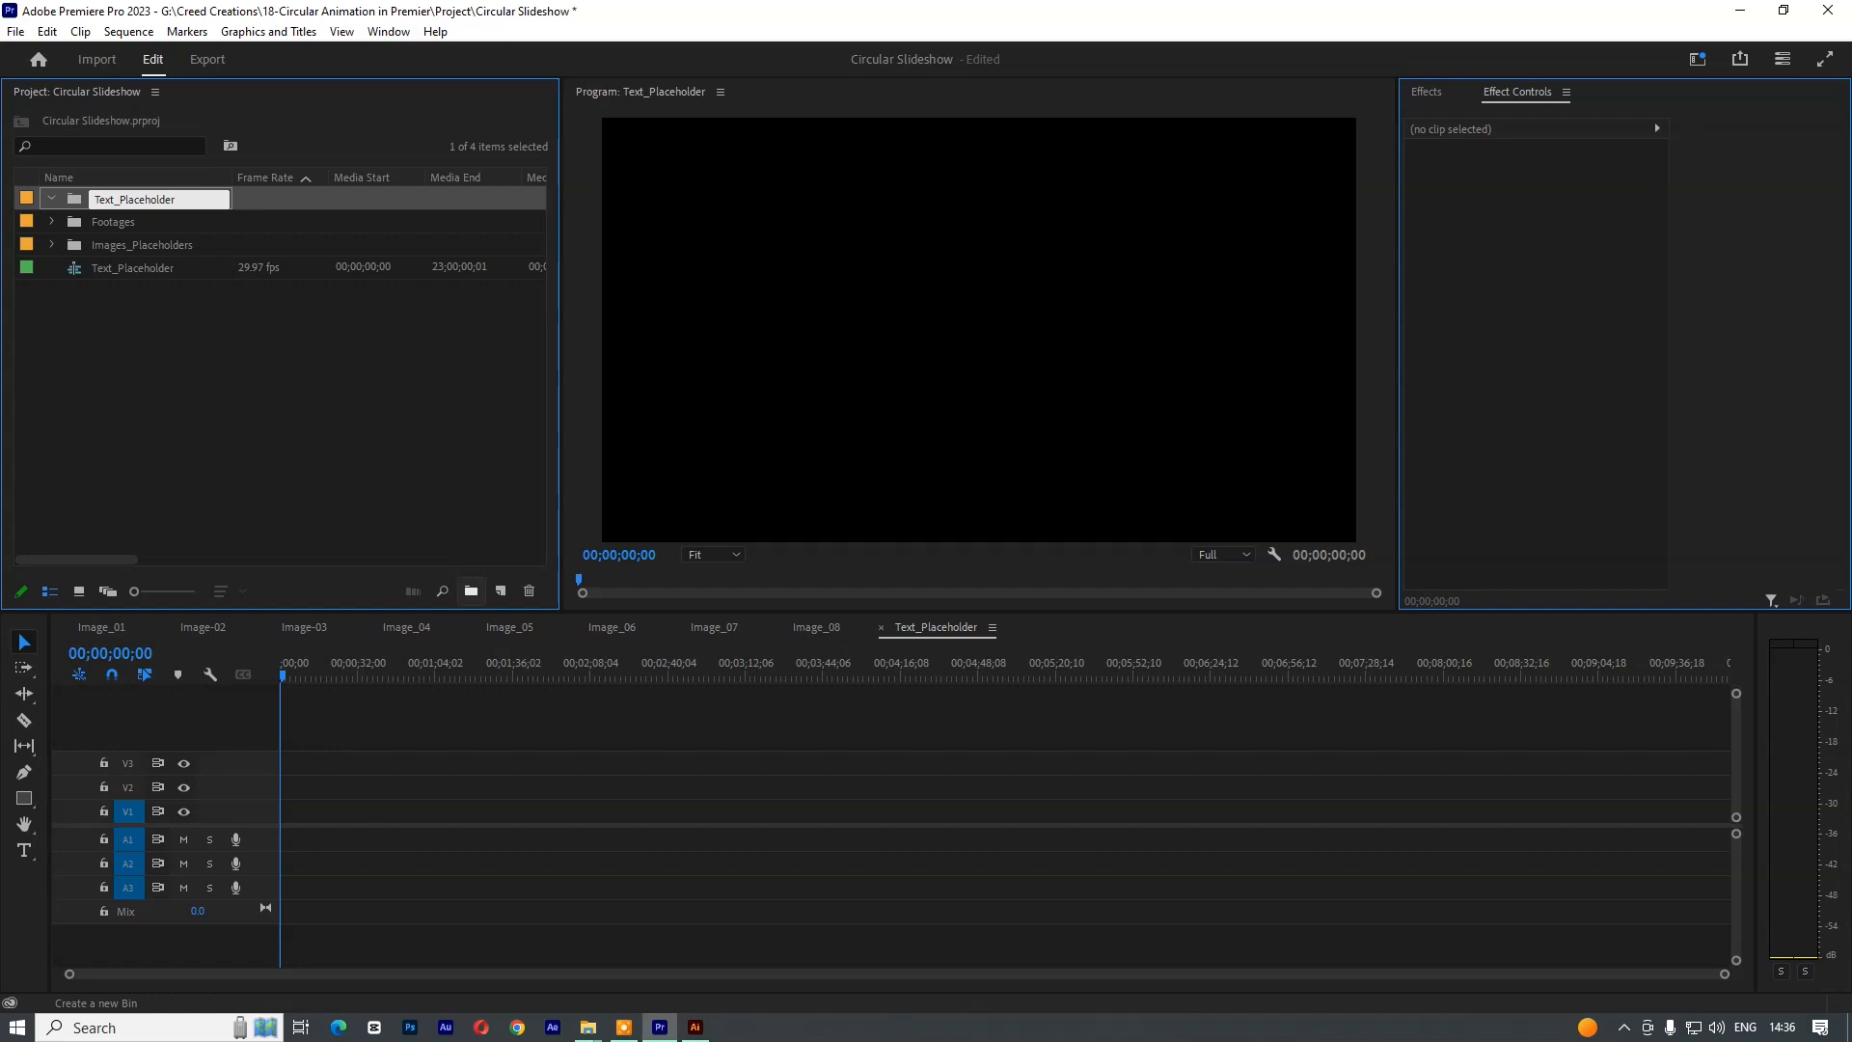
{"action": "left_click_drag", "start_coordinate": [67, 268], "coordinate": [102, 203]}
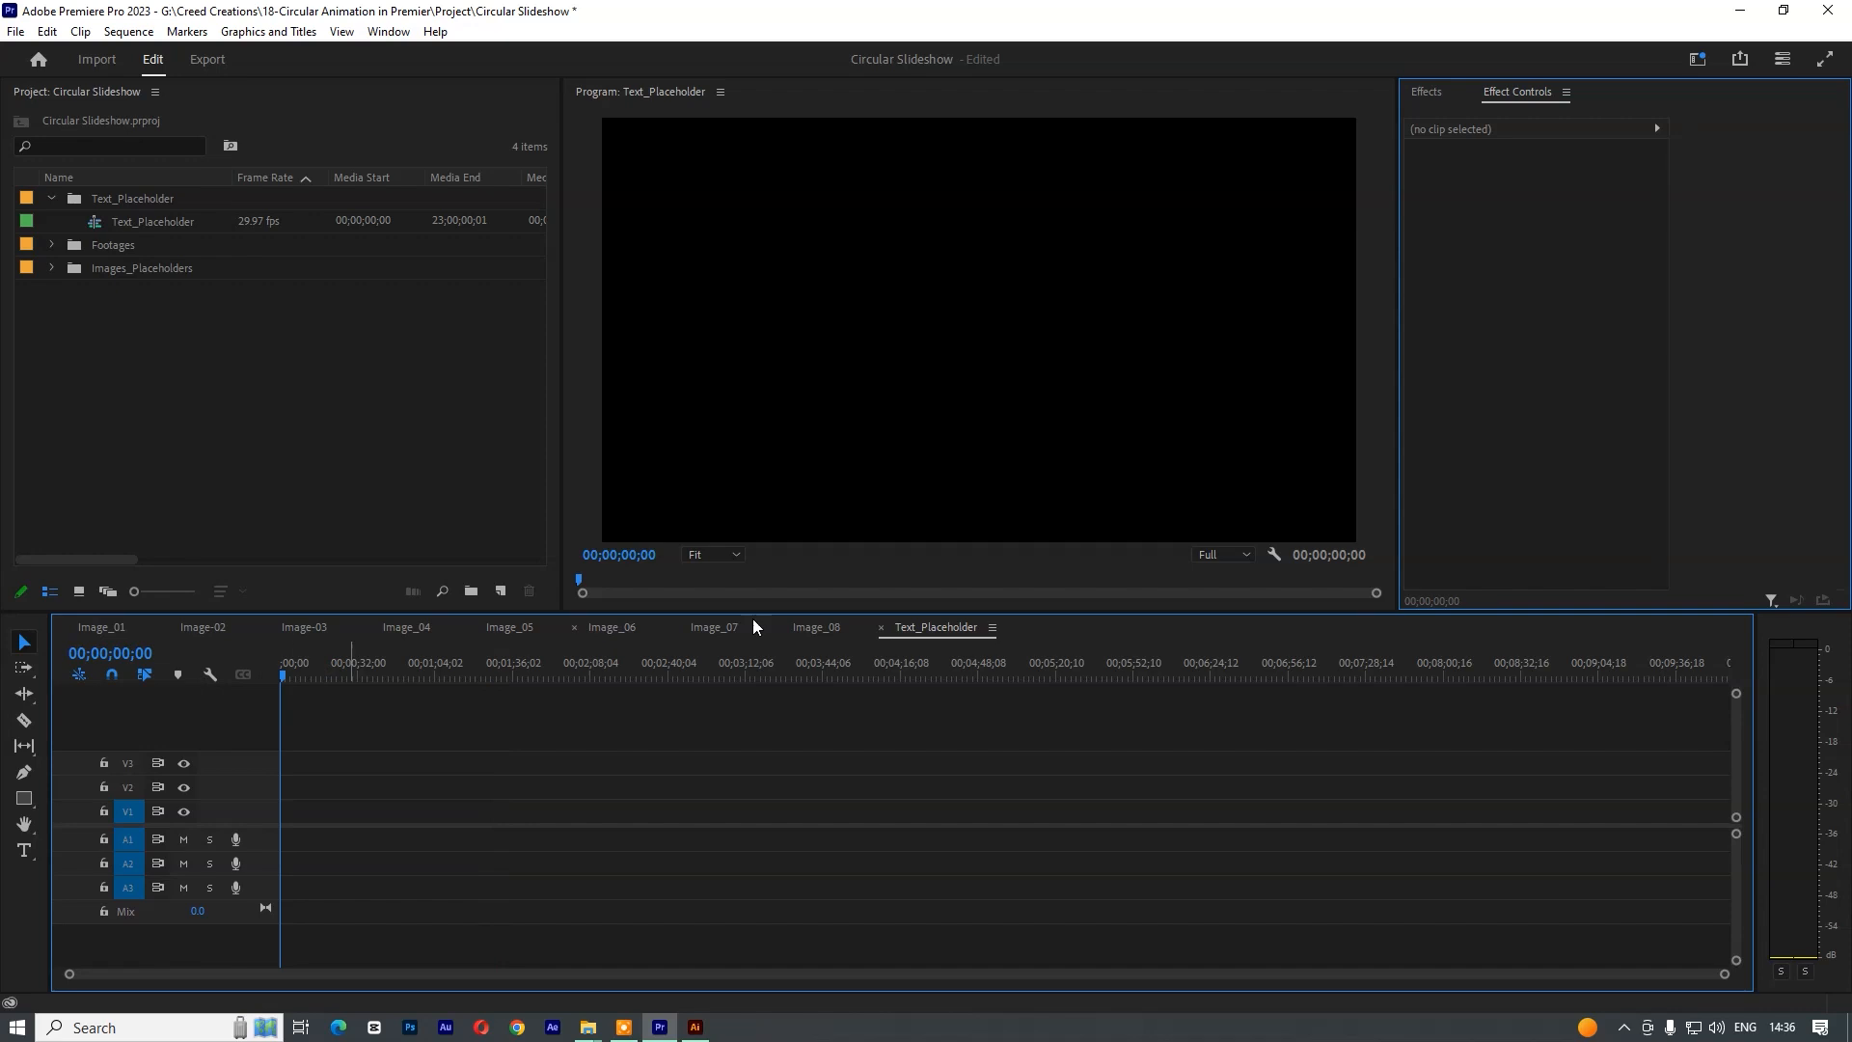
- Copy the graphic and photo clips from Image_08 into the Text_Placeholder sequence as a layout reference
{"action": "left_click", "coordinate": [801, 627]}
{"action": "left_click_drag", "start_coordinate": [328, 764], "coordinate": [290, 822]}
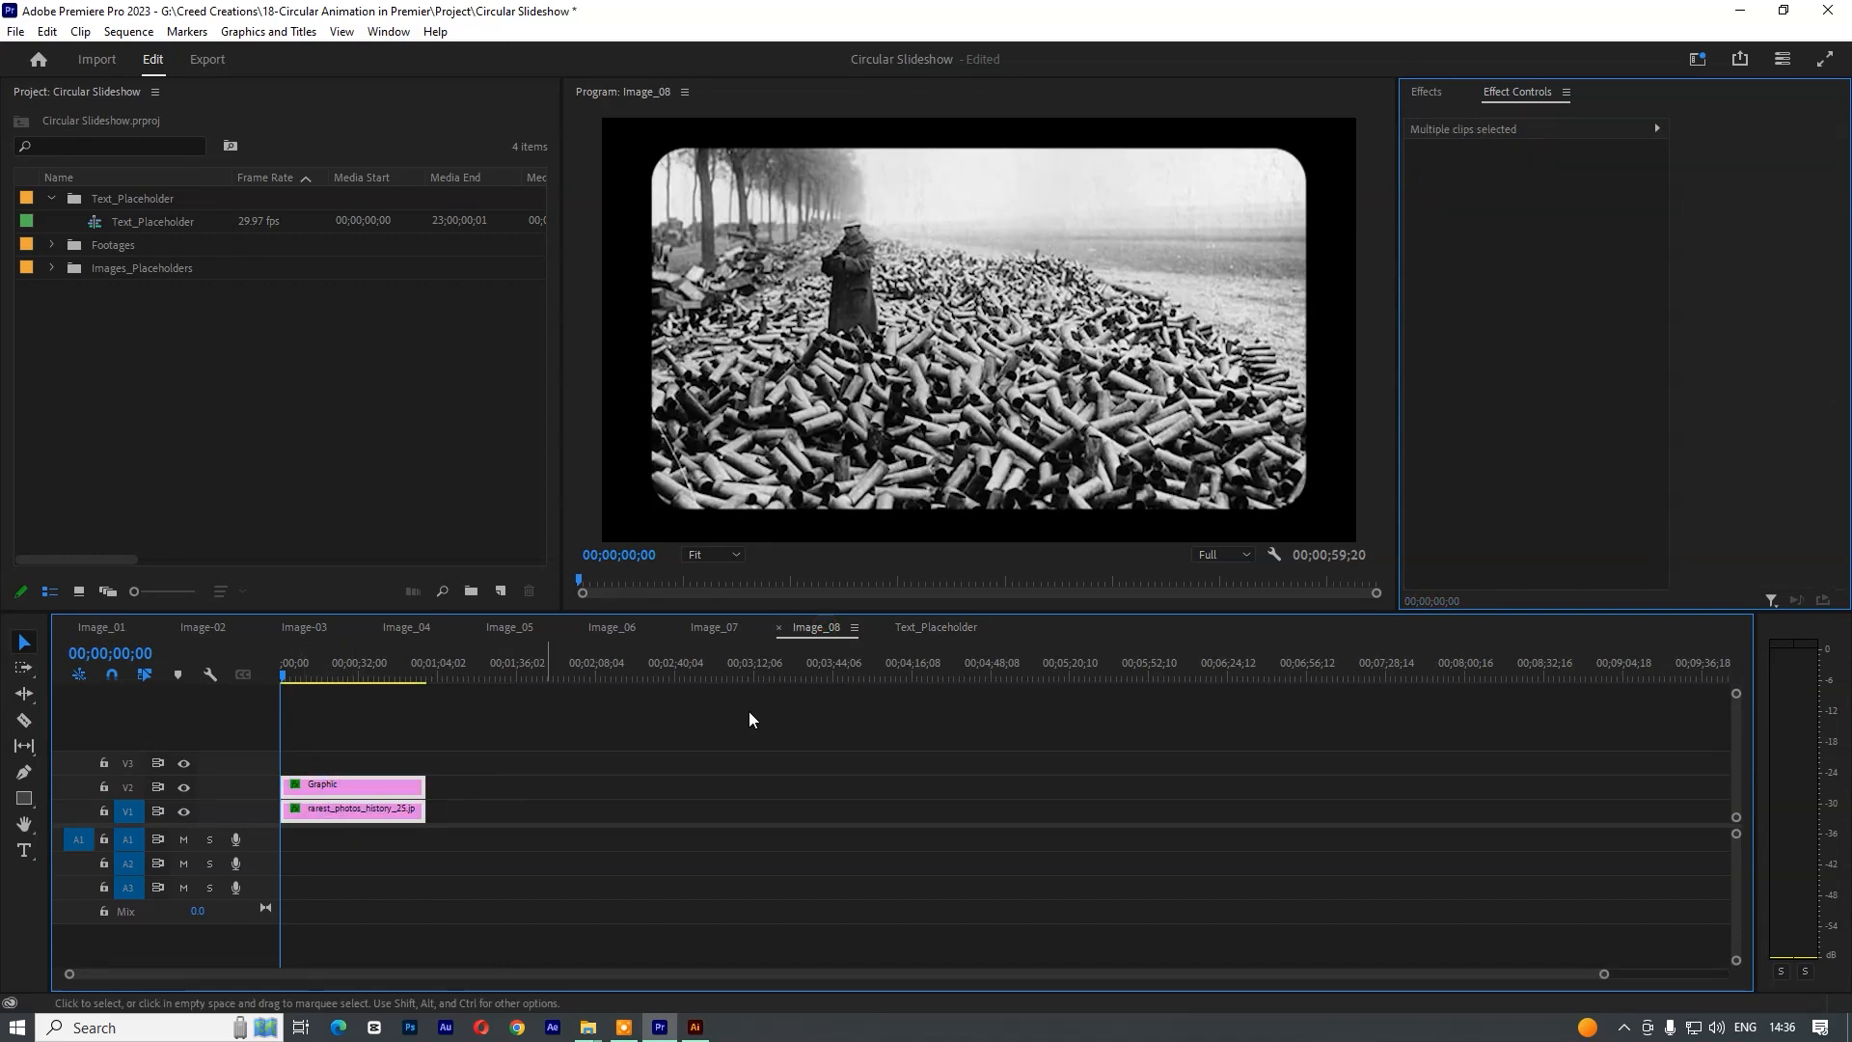
{"action": "key", "text": "ctrl+c"}
{"action": "left_click", "coordinate": [931, 627]}
{"action": "key", "text": "ctrl+v"}
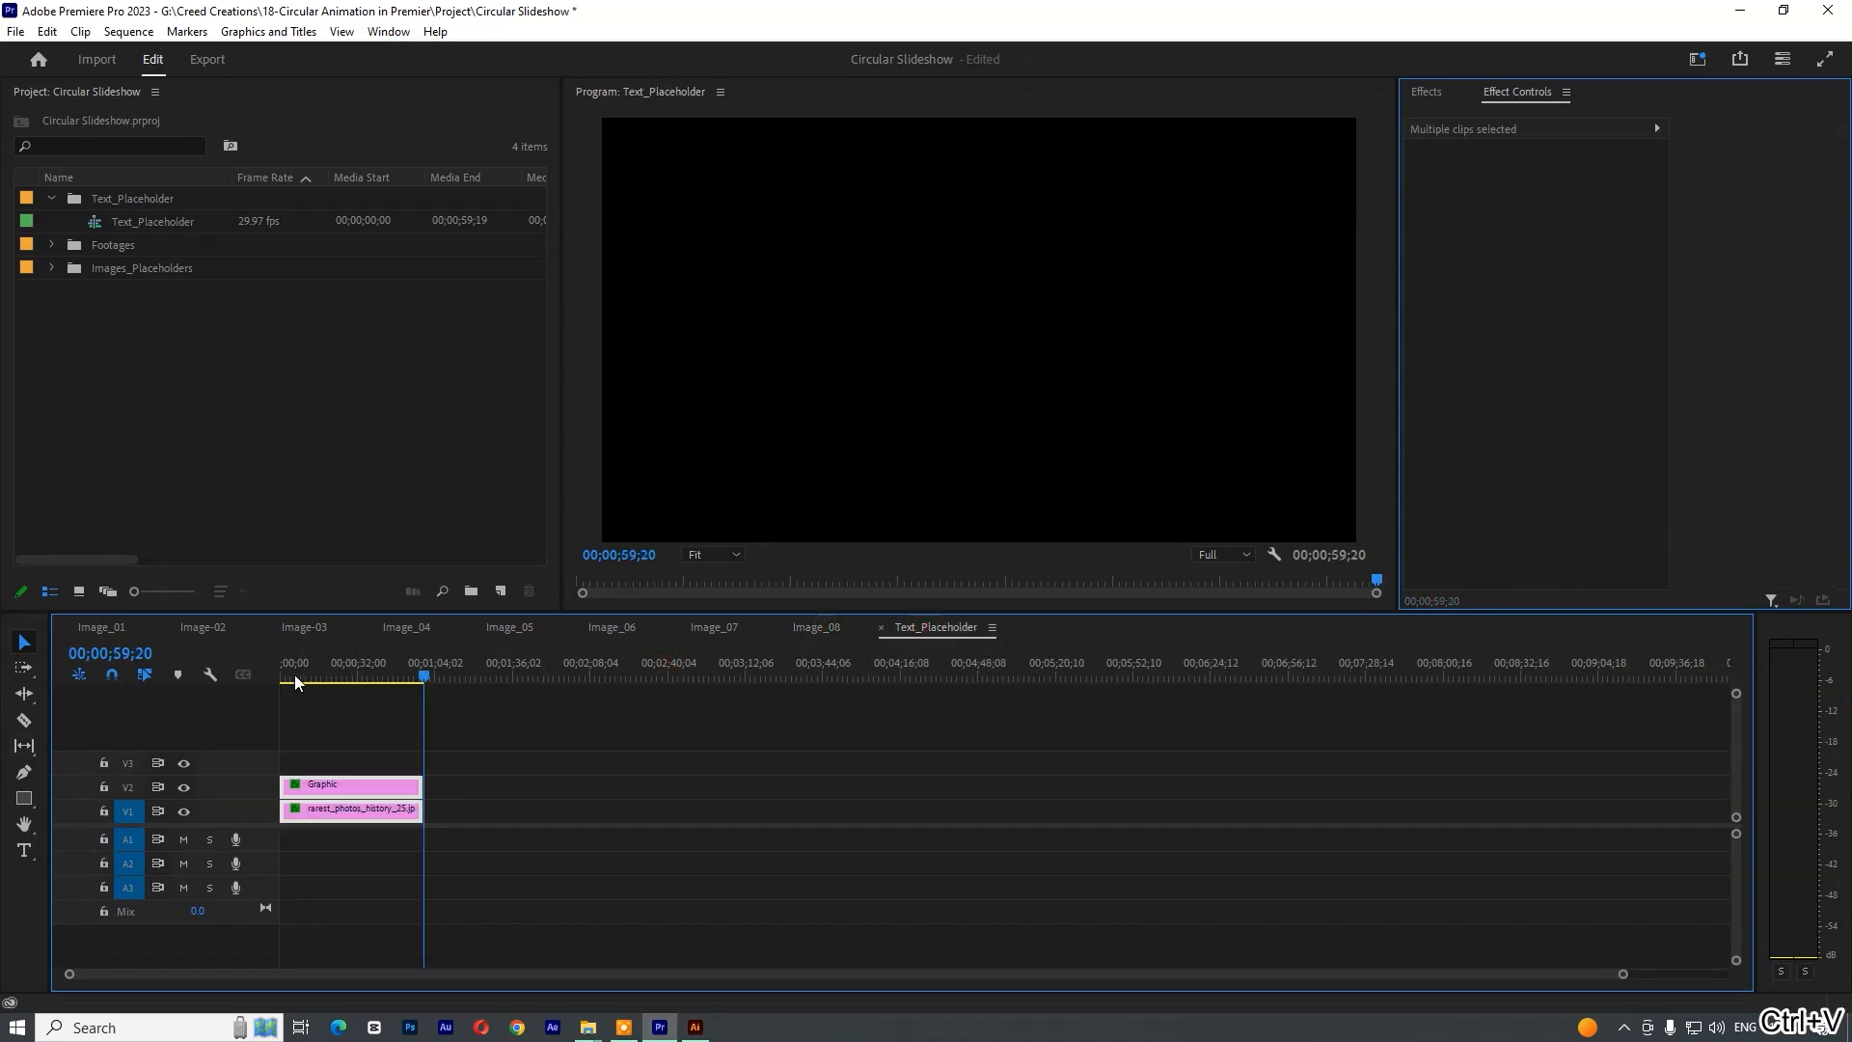
- Add the text "24 June 1921" above the photo's upper-left corner, starting at the beginning of the sequence
{"action": "left_click_drag", "start_coordinate": [302, 676], "coordinate": [321, 677]}
{"action": "key", "text": "Home"}
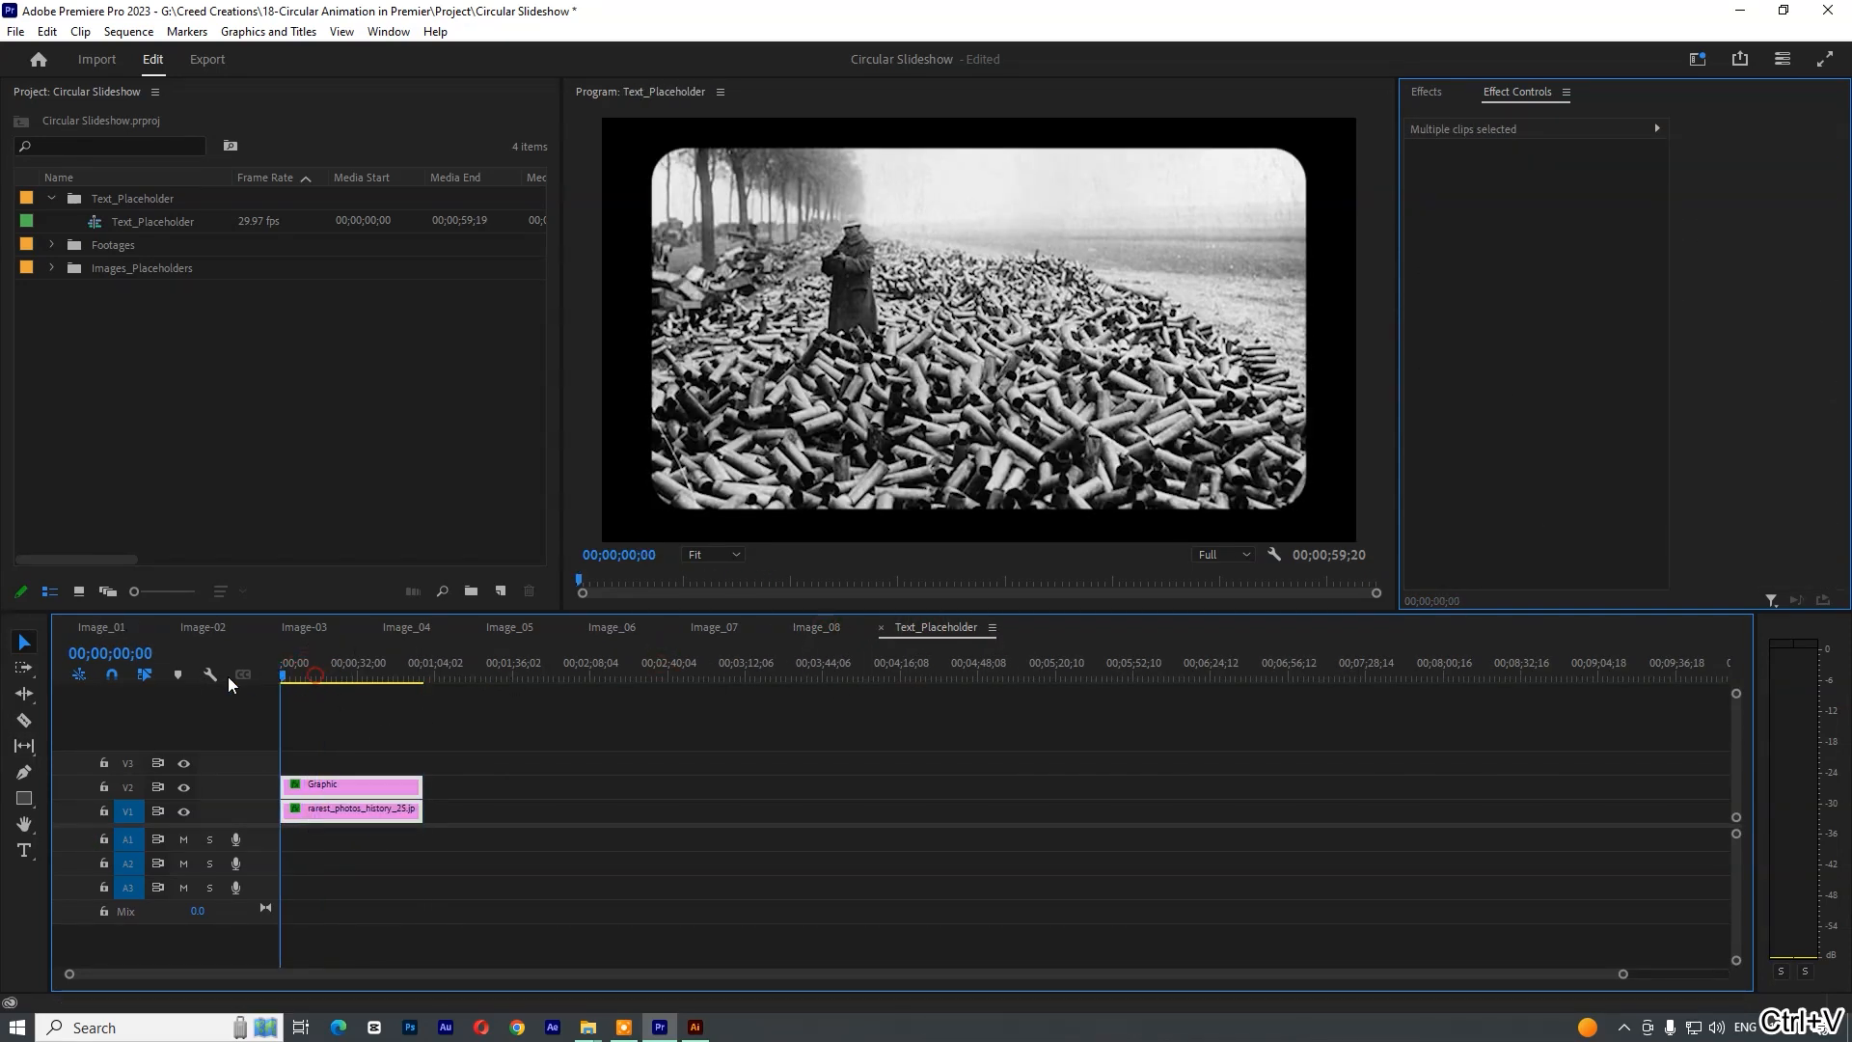
{"action": "left_click", "coordinate": [25, 850]}
{"action": "left_click", "coordinate": [686, 135]}
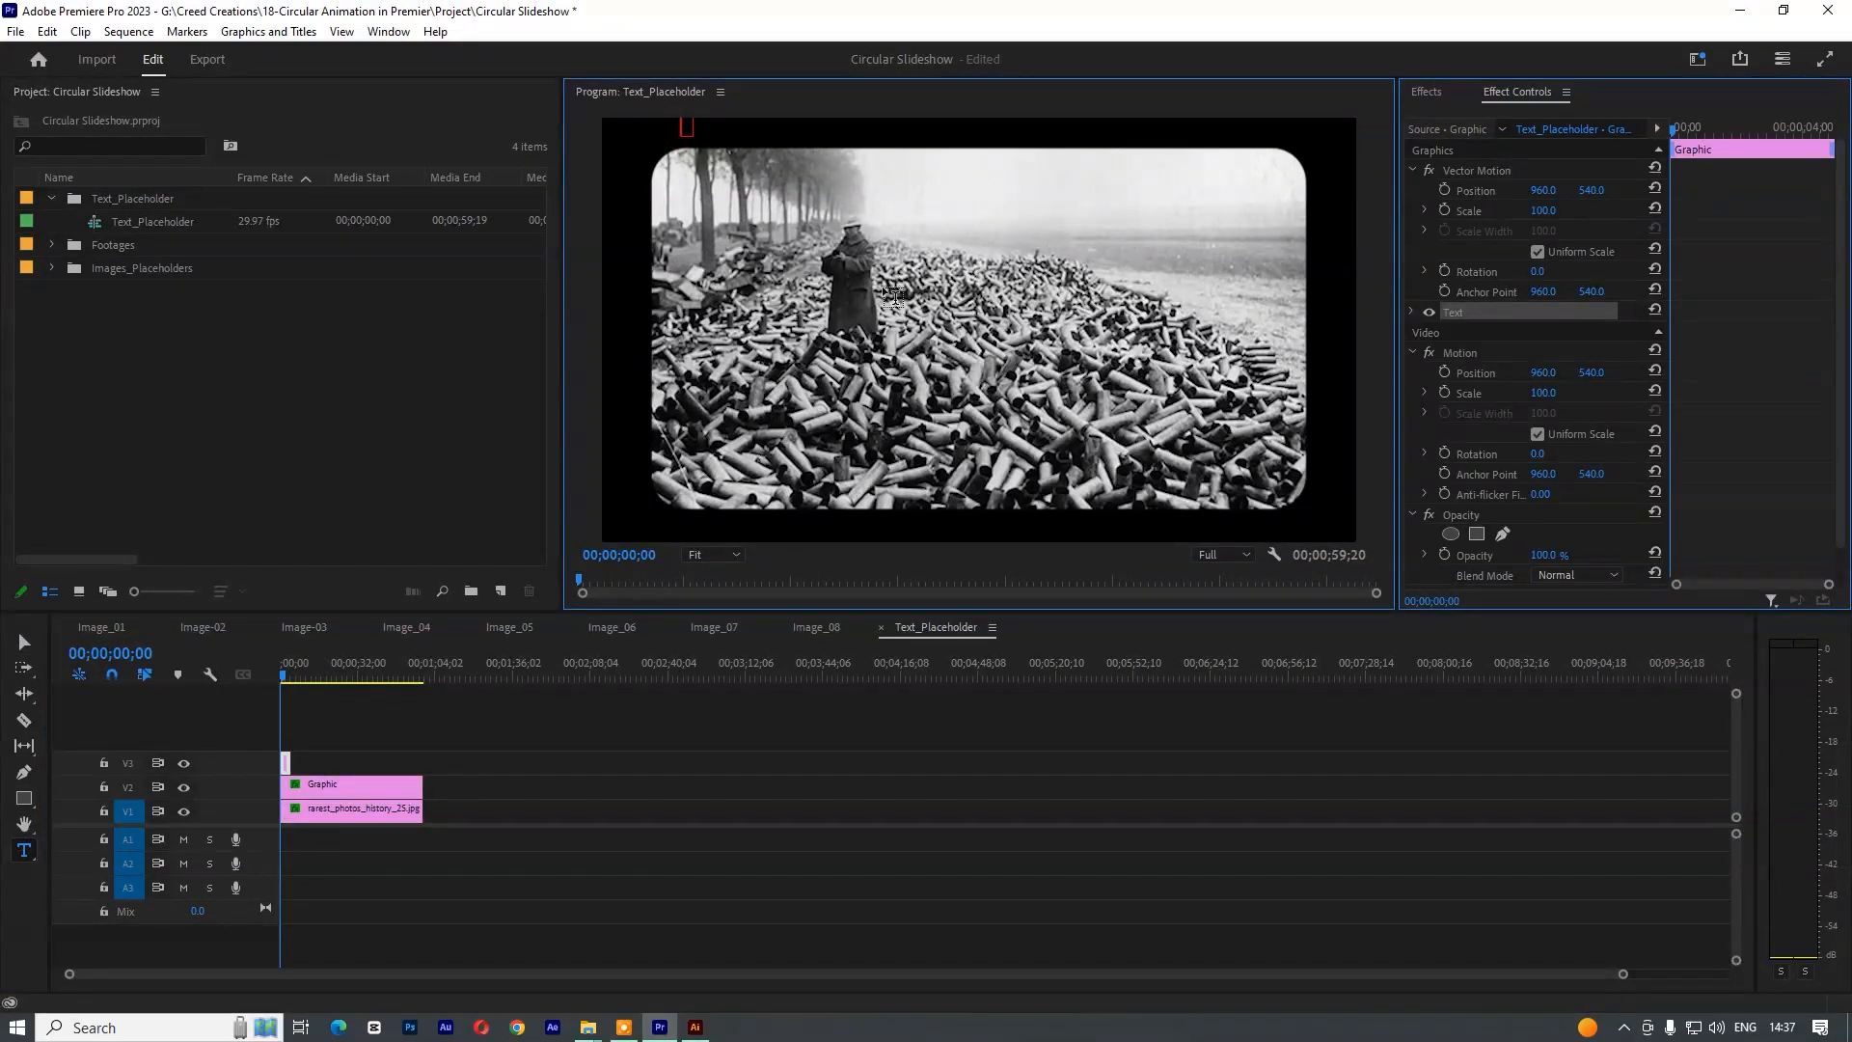
{"action": "type", "text": "24 June 1921"}
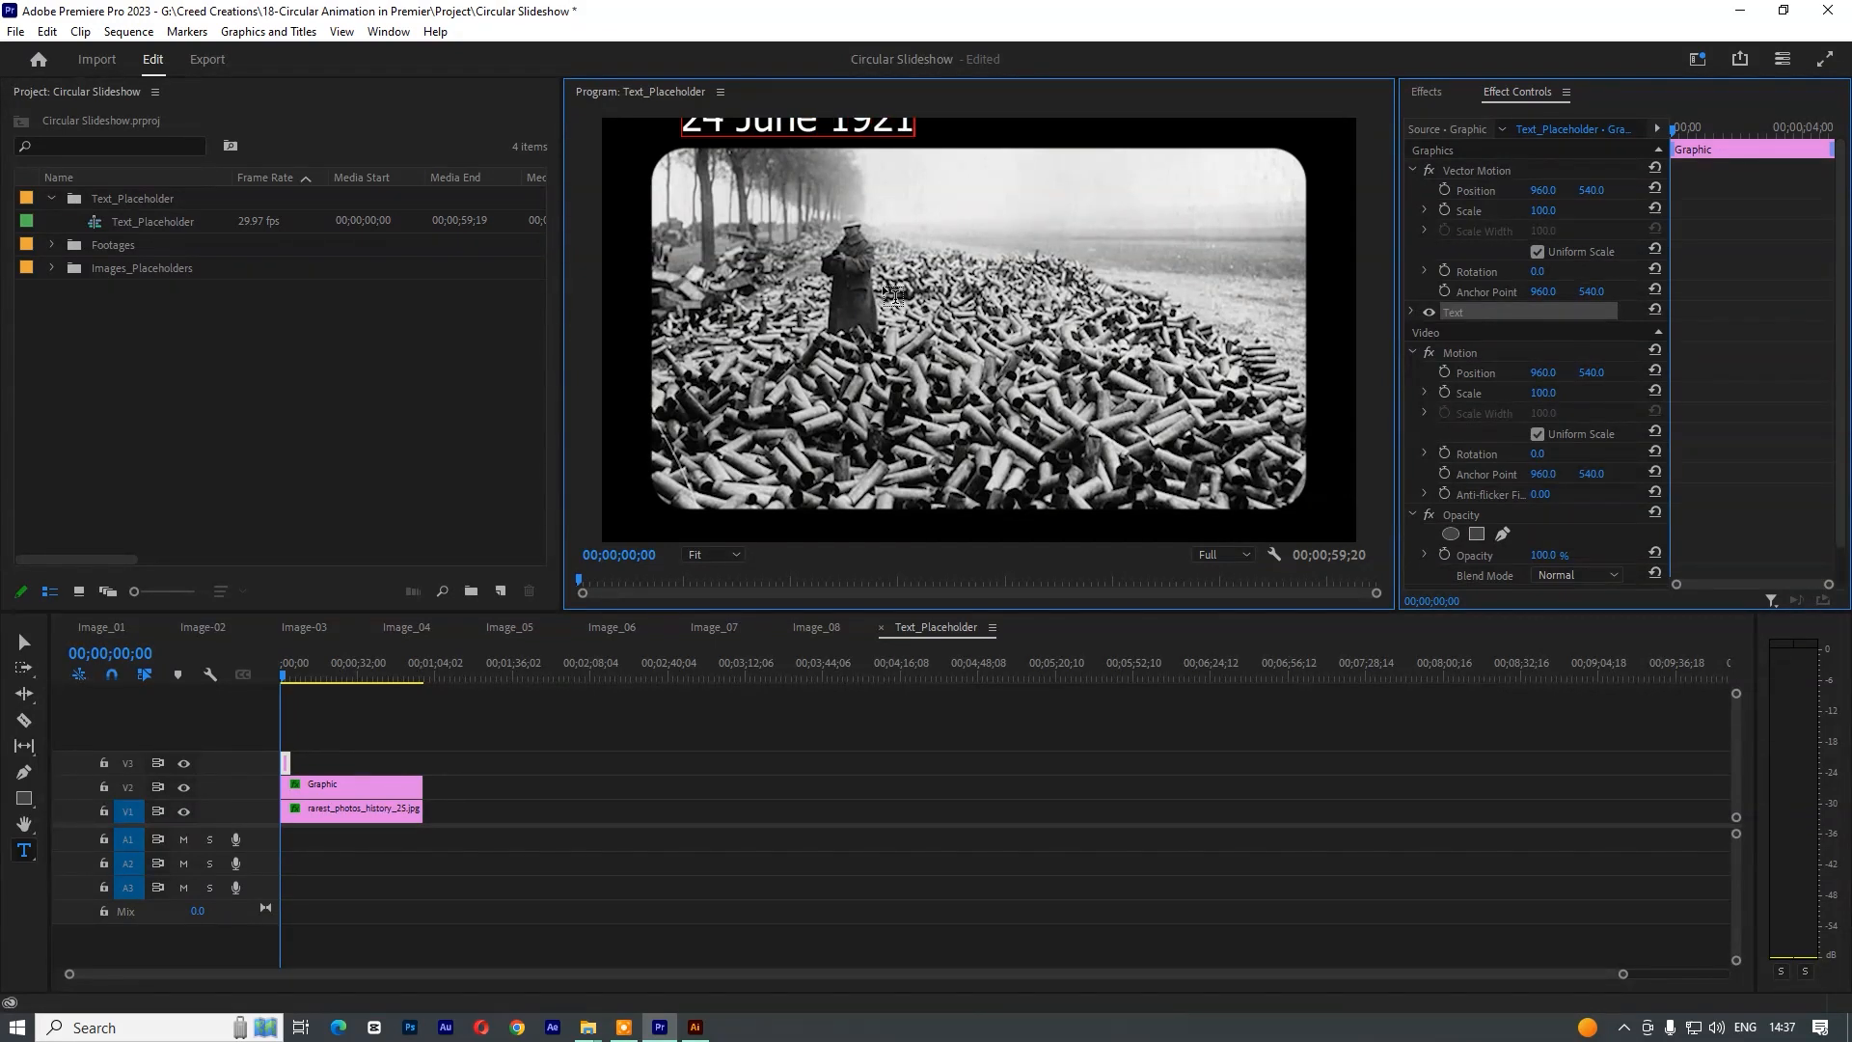
- Set the date text's font size to 37 and its Vector Motion position to 1001, 567
{"action": "key", "text": "ctrl+a"}
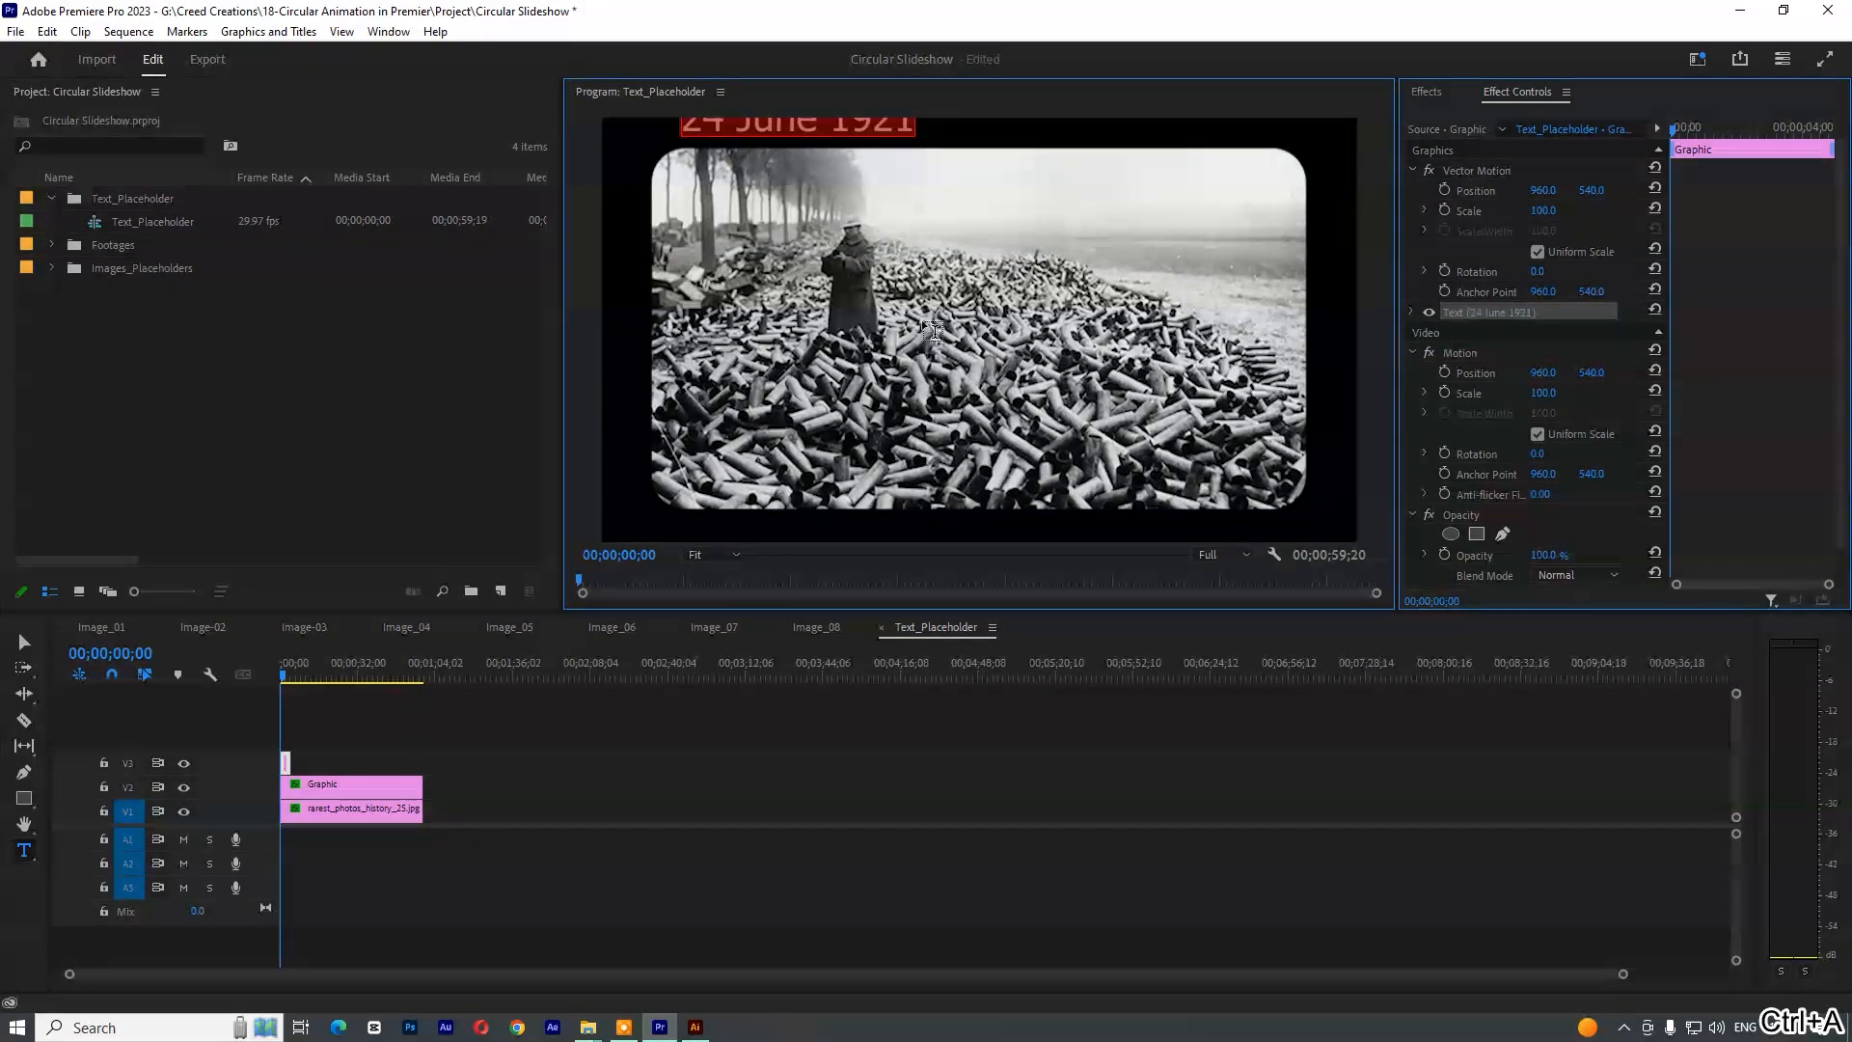
{"action": "left_click", "coordinate": [1412, 312]}
{"action": "left_click_drag", "start_coordinate": [1563, 405], "coordinate": [1501, 405]}
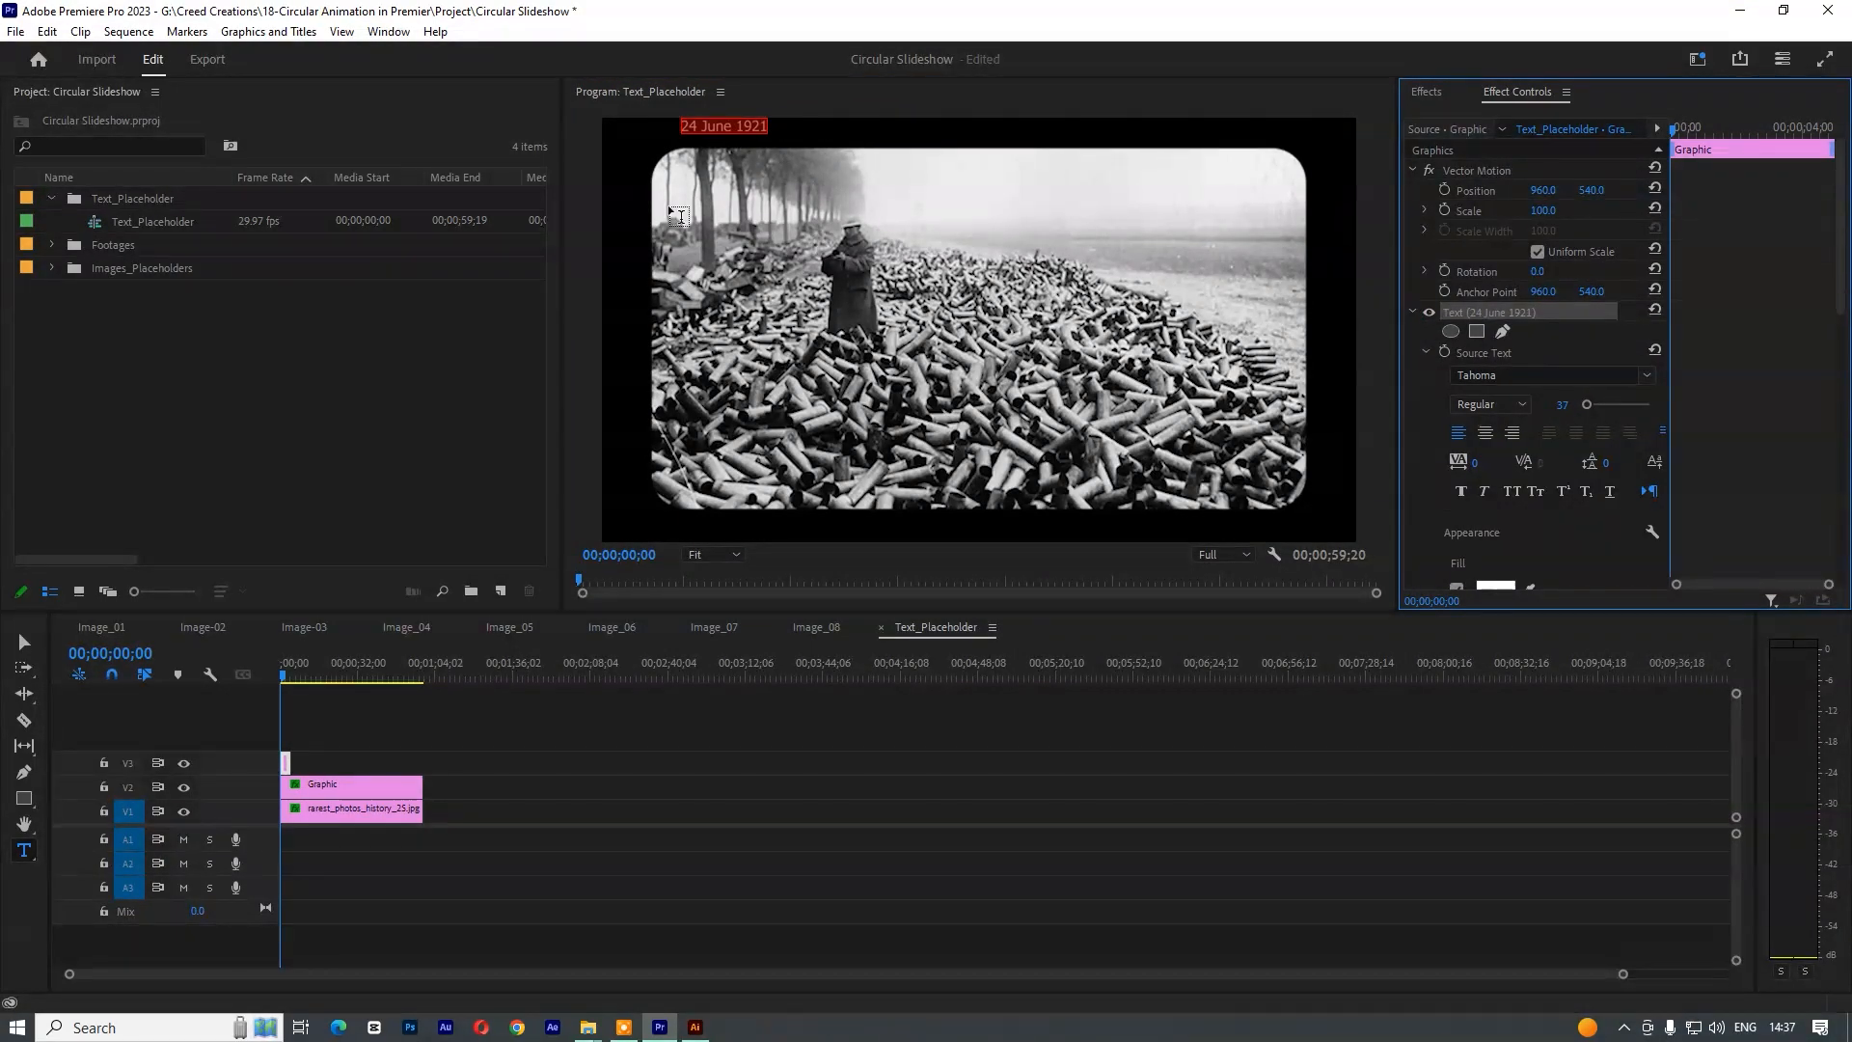
{"action": "mouse_move", "coordinate": [1591, 189]}
{"action": "left_mouse_down"}
{"action": "mouse_move", "coordinate": [1617, 190]}
{"action": "mouse_move", "coordinate": [1550, 193]}
{"action": "mouse_move", "coordinate": [1579, 193]}
{"action": "left_mouse_up"}
- Append a row of dots to the date text and extend its clip to the length of the photo clip
{"action": "left_click", "coordinate": [766, 131]}
{"action": "type", "text": "........"}
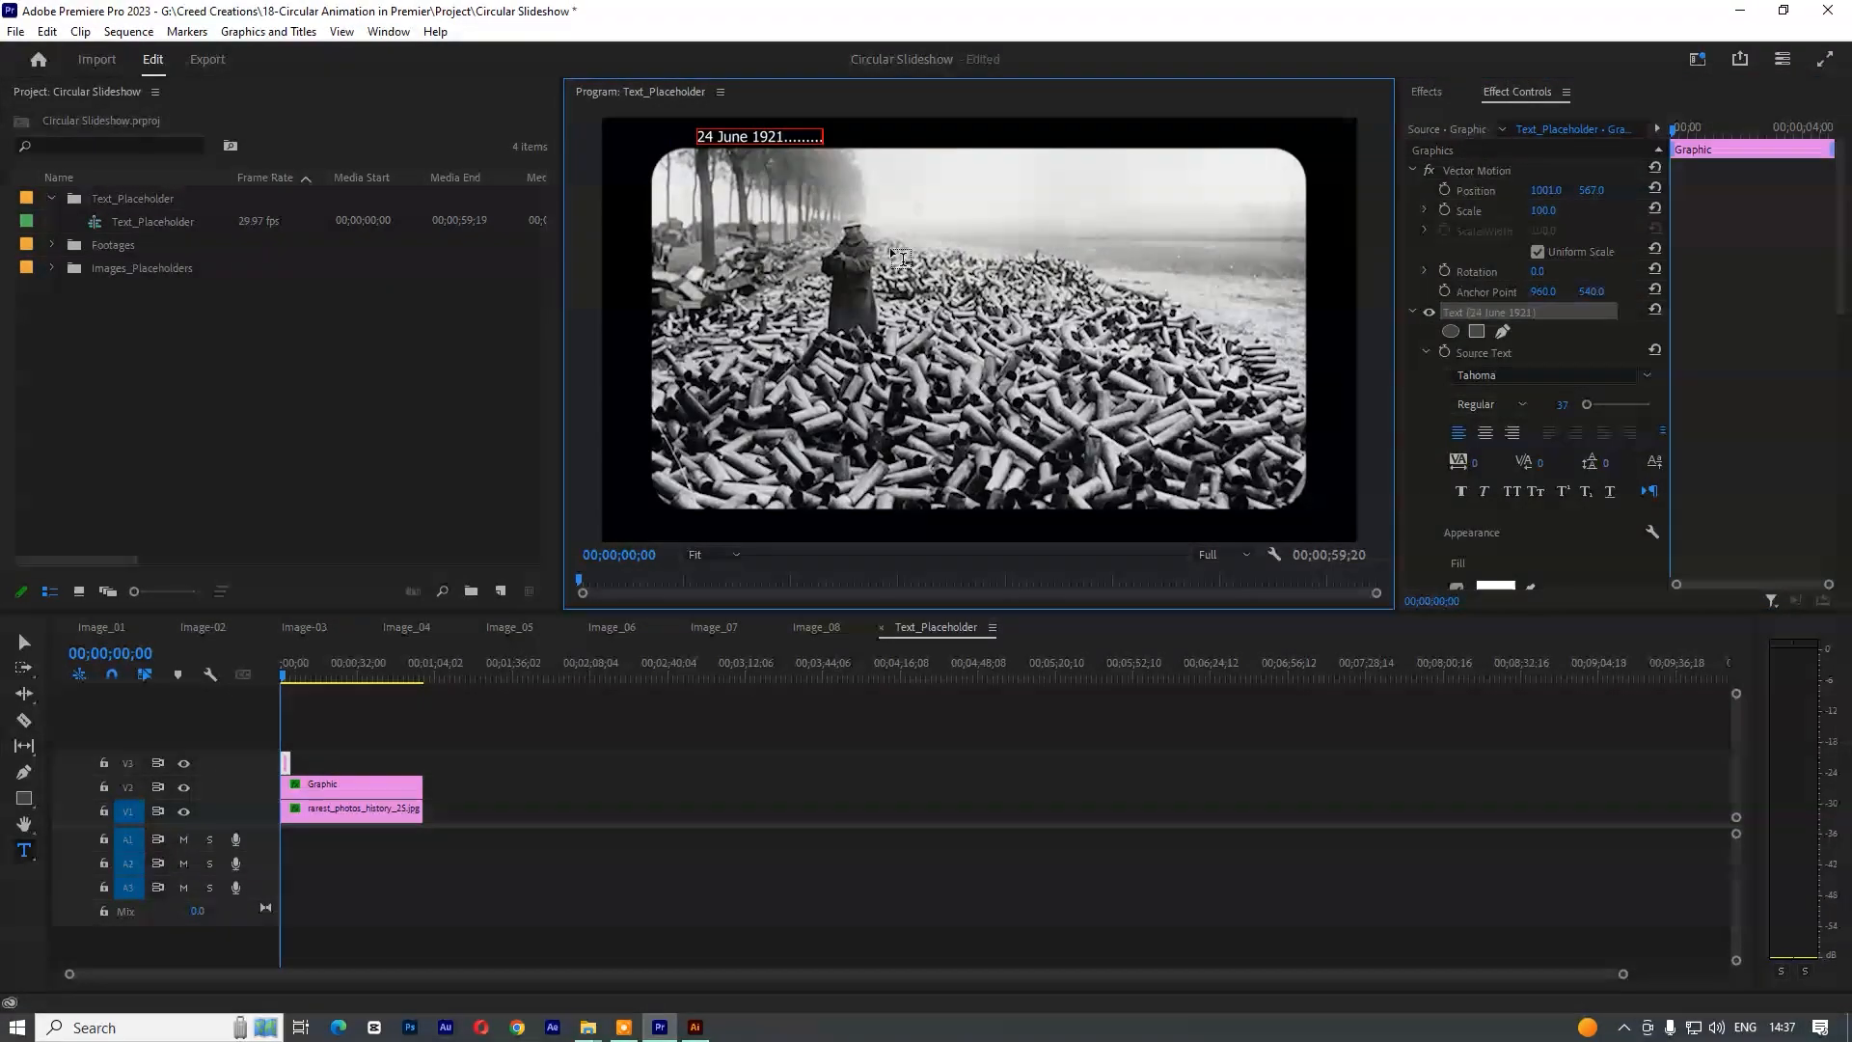
{"action": "left_click", "coordinate": [25, 645]}
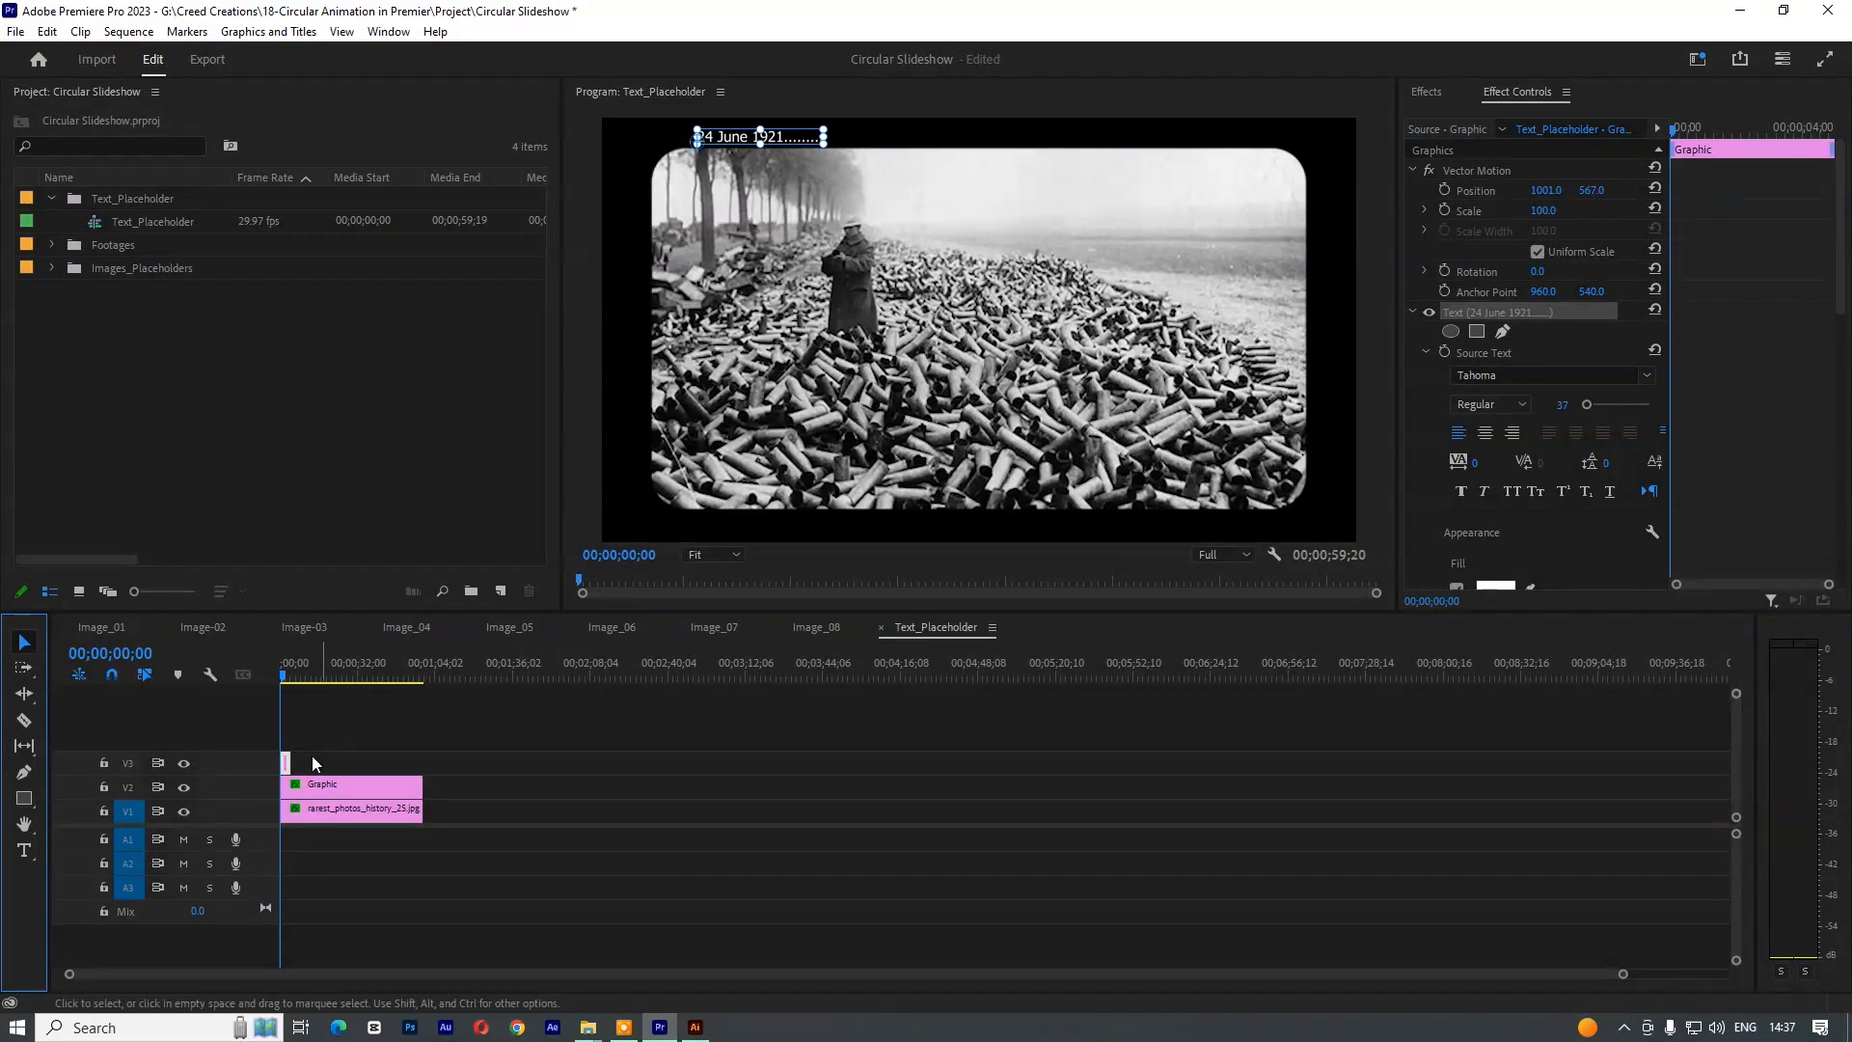
{"action": "left_click_drag", "start_coordinate": [288, 763], "coordinate": [422, 763]}
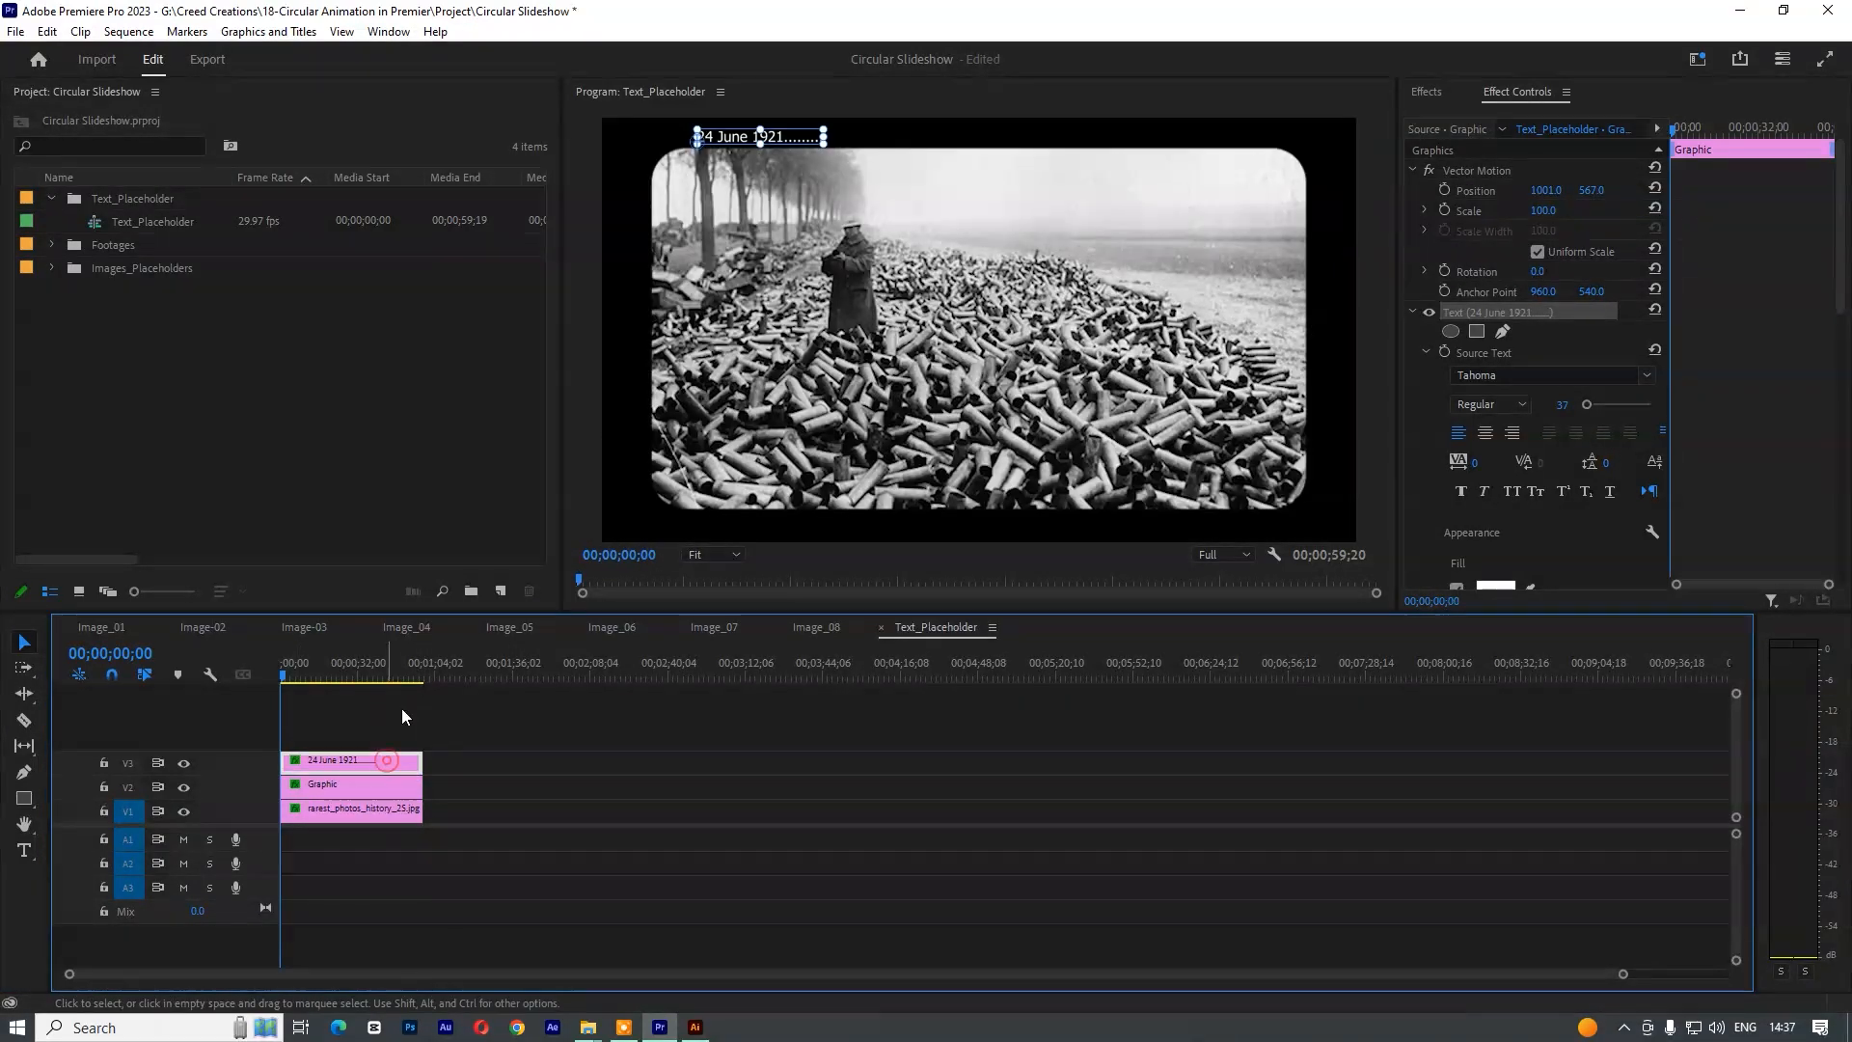
- Duplicate the date text clip onto track V4, aligned with the start of the original
{"action": "key", "text": "ctrl+c"}
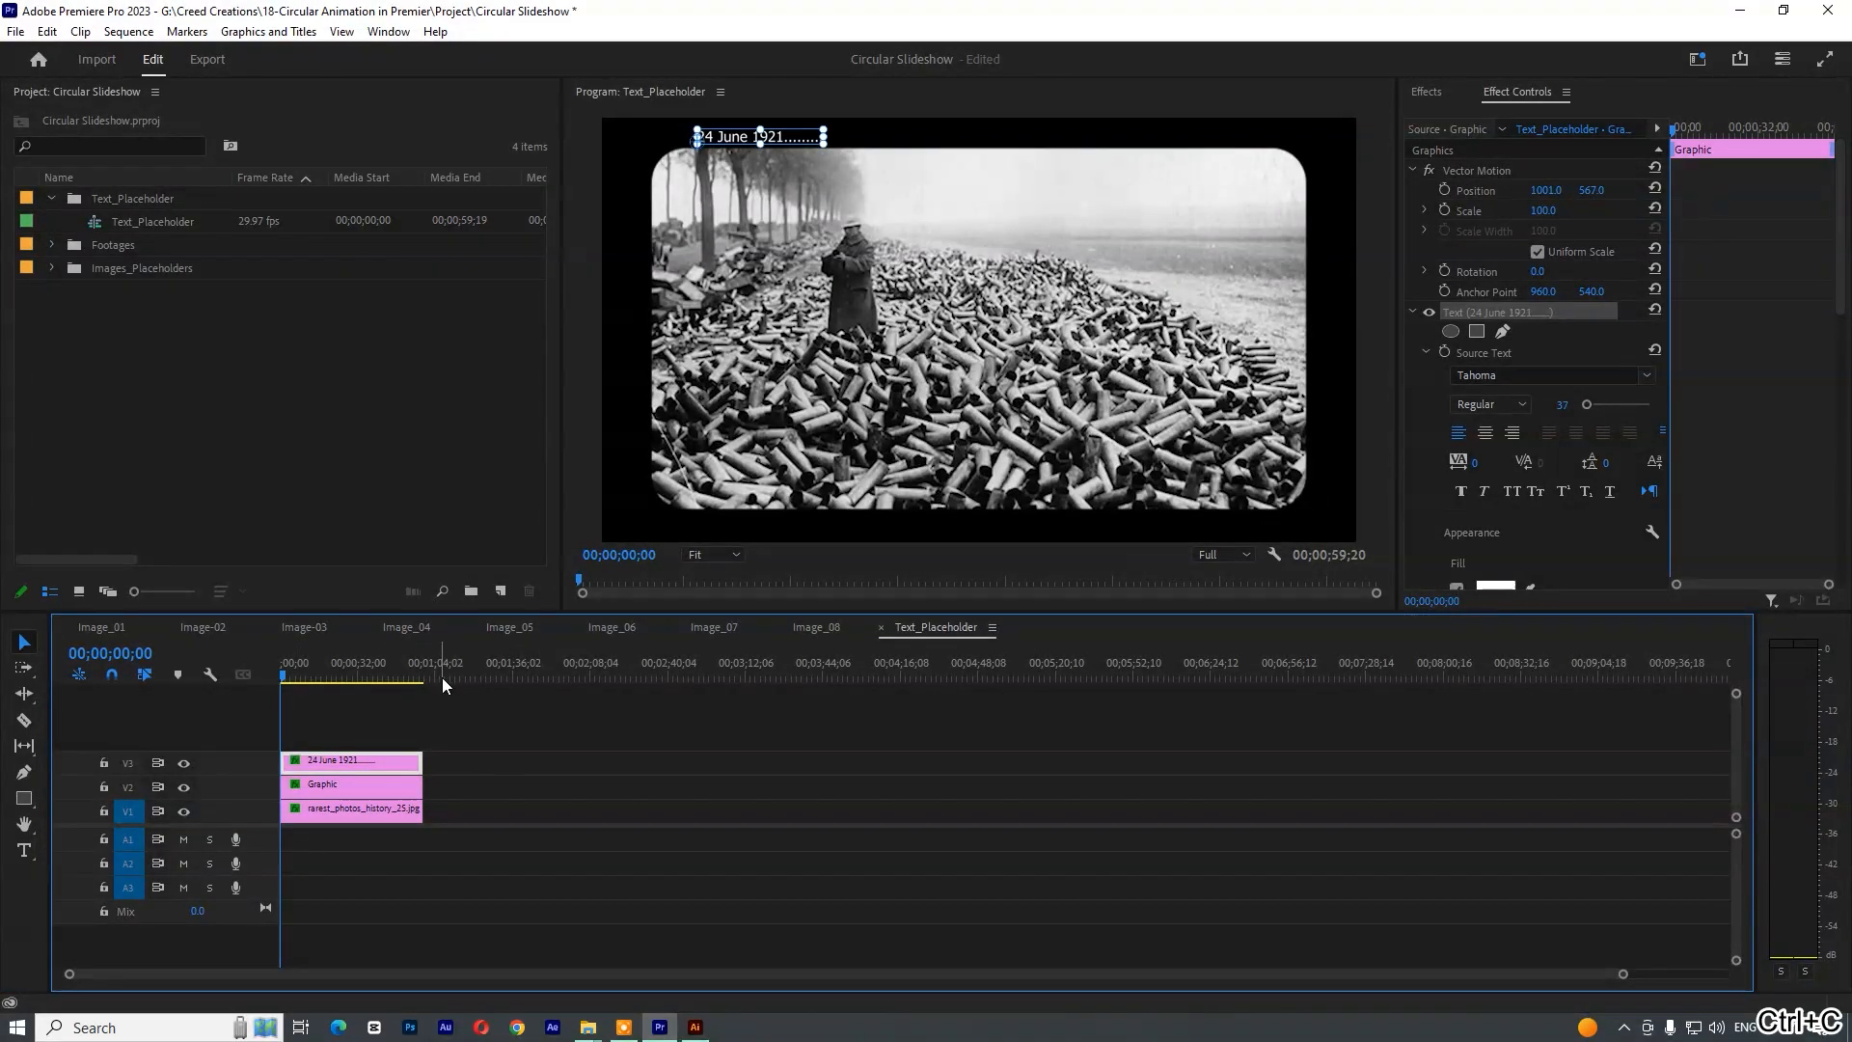
{"action": "left_click", "coordinate": [445, 674]}
{"action": "key", "text": "ctrl+v"}
{"action": "left_click_drag", "start_coordinate": [474, 771], "coordinate": [287, 739]}
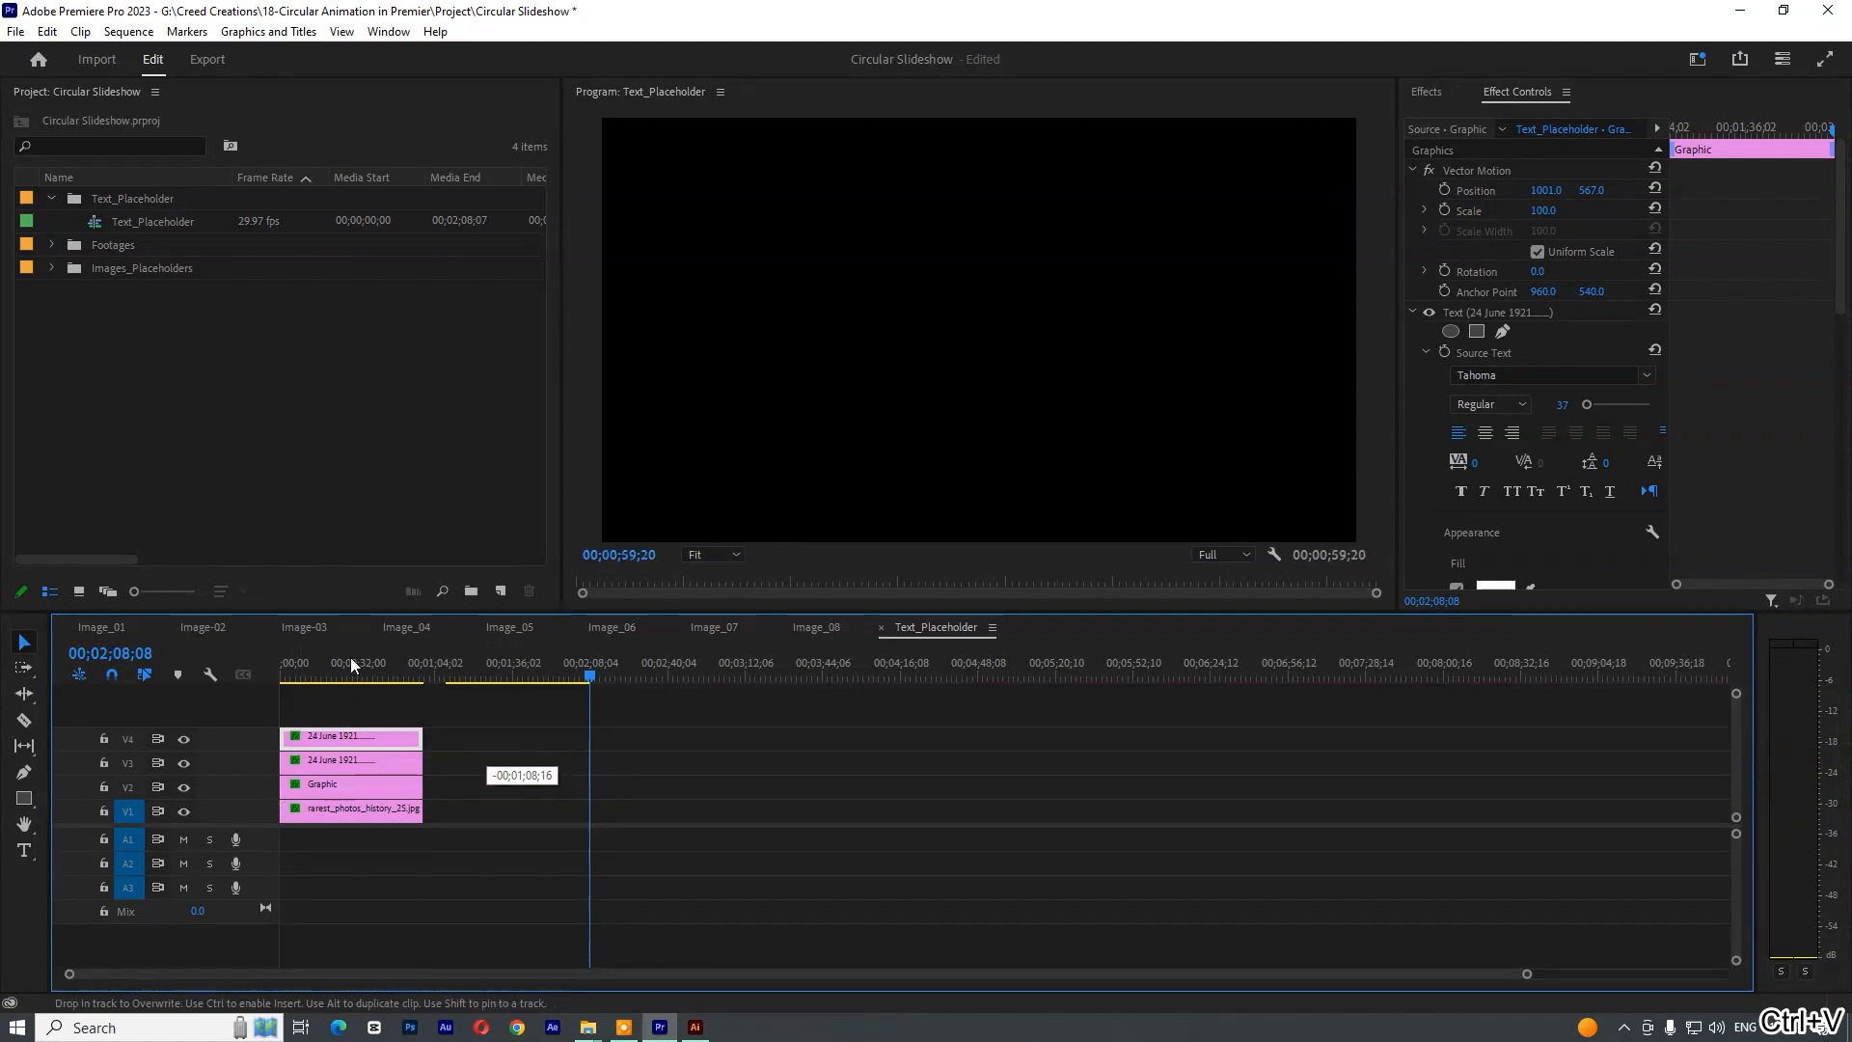
- Move the duplicated text above the photo's upper-right corner at 2207, 567 and change it to "24mm_Film"
{"action": "left_click", "coordinate": [350, 659]}
{"action": "left_click_drag", "start_coordinate": [1540, 188], "coordinate": [1736, 188]}
{"action": "double_click", "coordinate": [1184, 140]}
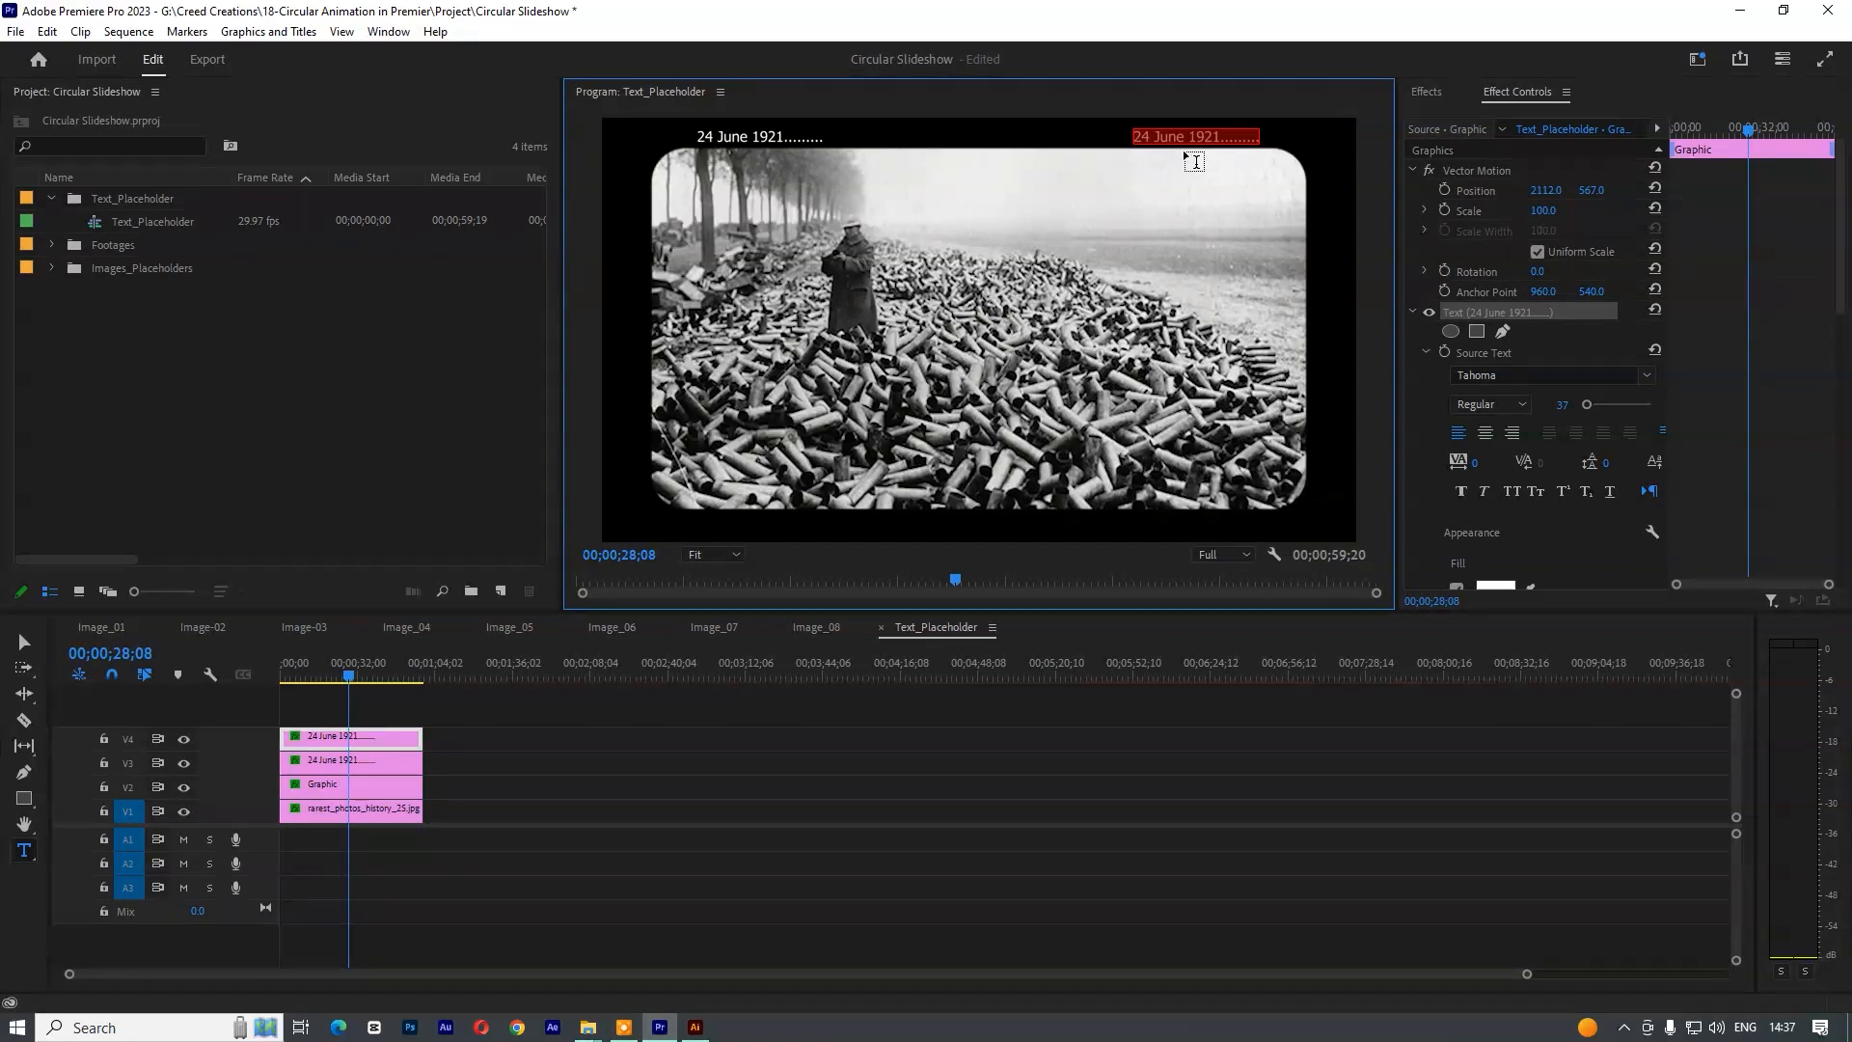
{"action": "type", "text": "24mm_Film"}
{"action": "left_click", "coordinate": [24, 641]}
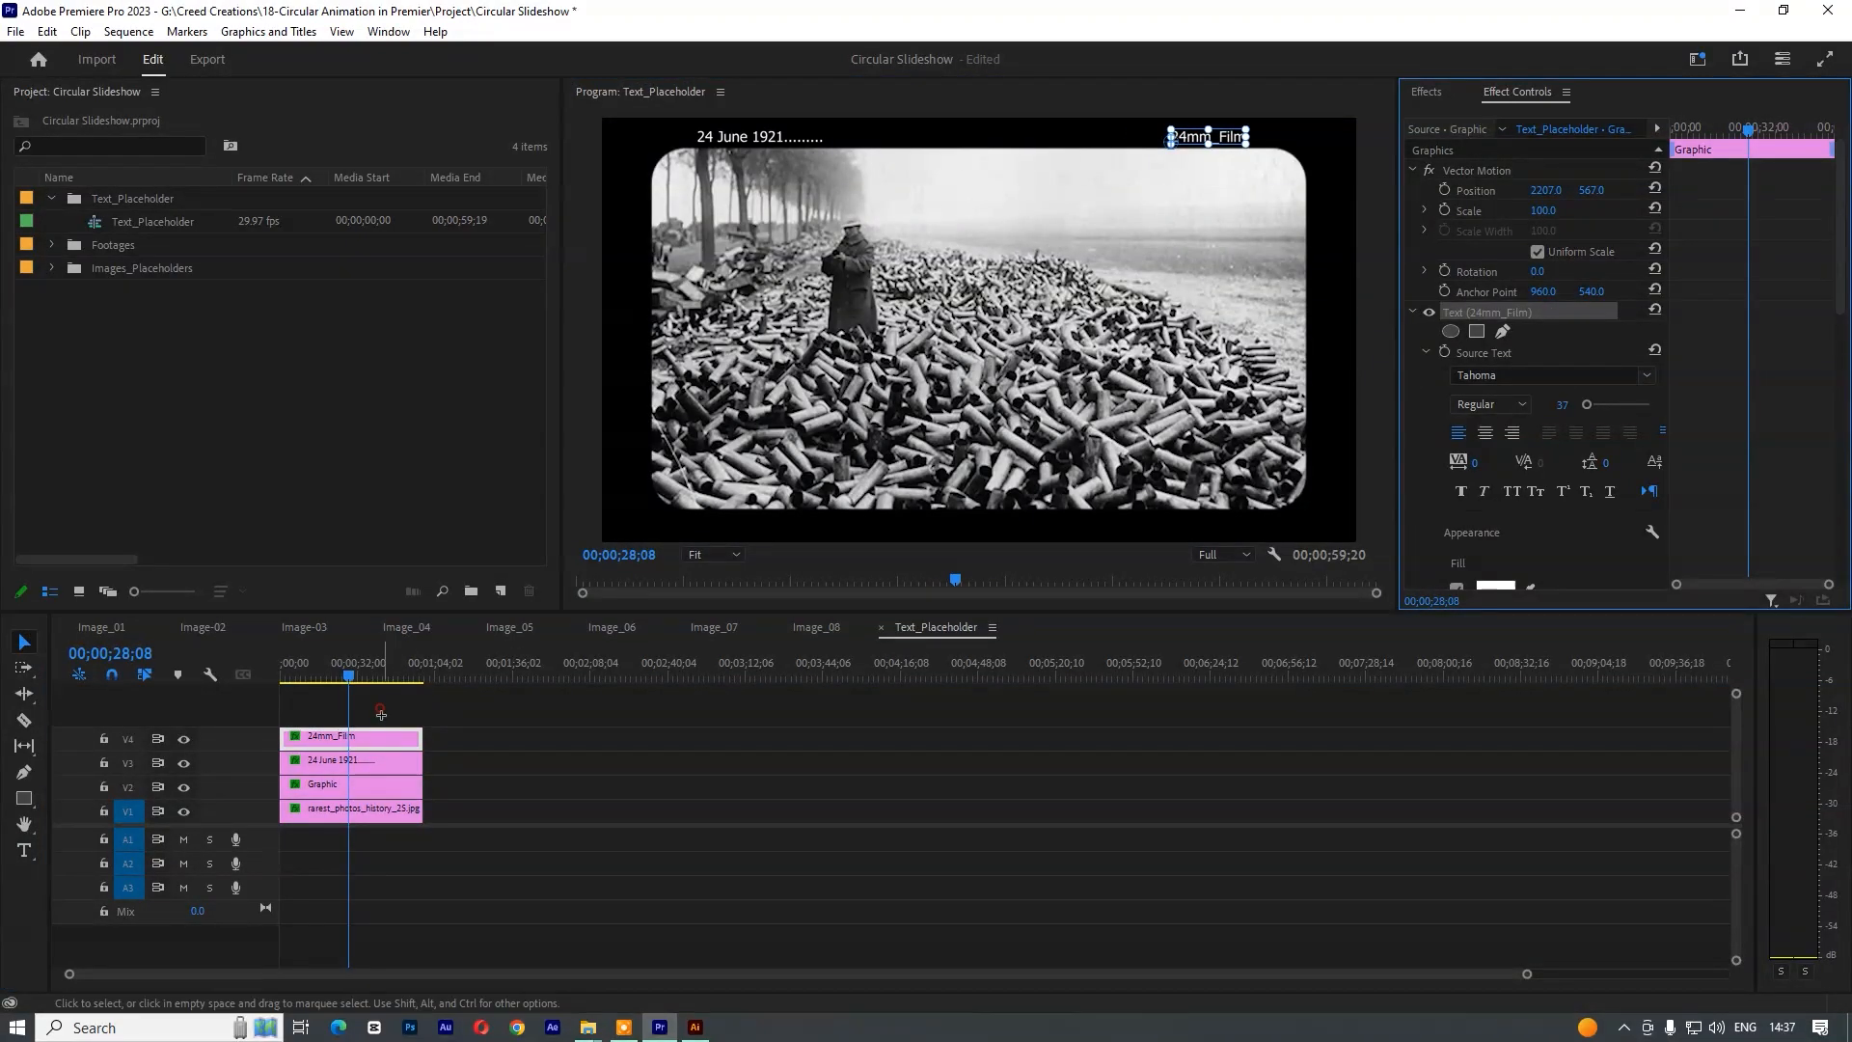
- Duplicate the date and 24mm_Film text clips onto tracks V5 and V6, aligned with the originals
{"action": "left_click_drag", "start_coordinate": [382, 710], "coordinate": [385, 759]}
{"action": "key", "text": "ctrl+c"}
{"action": "left_click", "coordinate": [484, 675]}
{"action": "key", "text": "ctrl+v"}
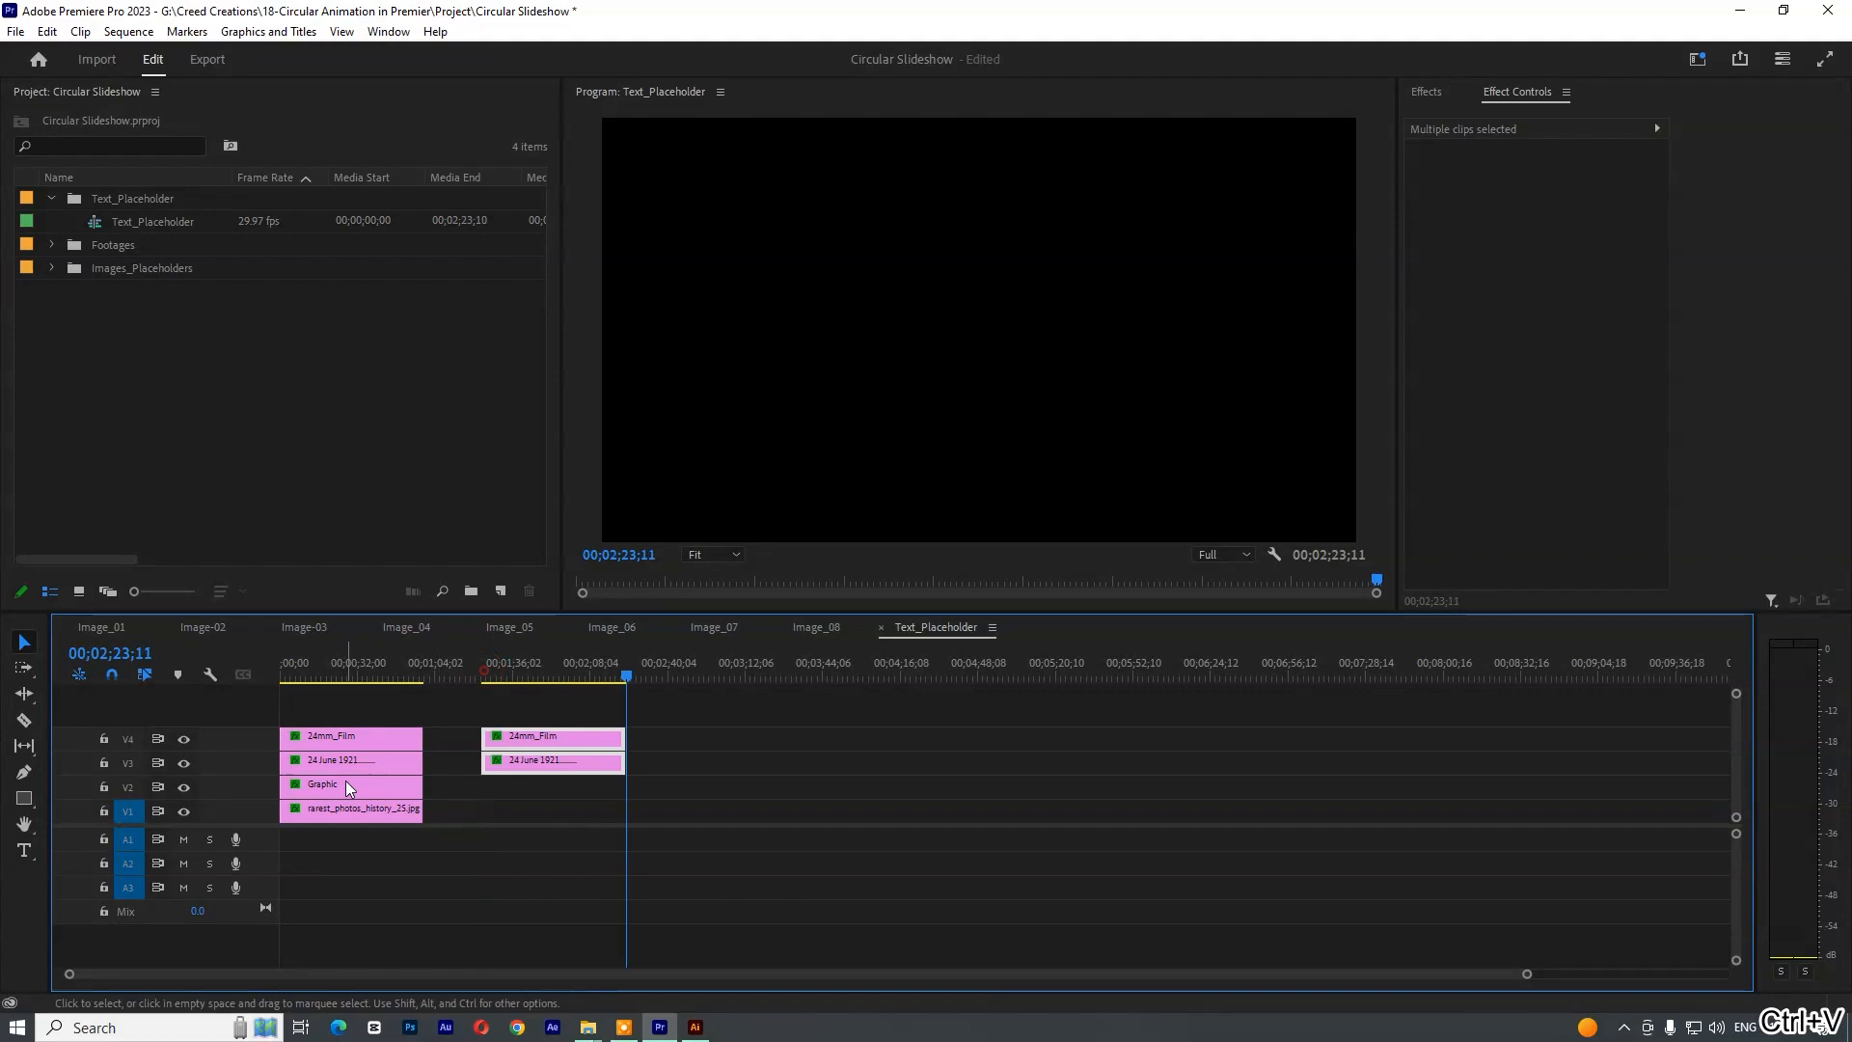
{"action": "left_click_drag", "start_coordinate": [267, 827], "coordinate": [265, 880]}
{"action": "left_click_drag", "start_coordinate": [532, 811], "coordinate": [330, 764]}
- Move the duplicated texts below the photo, with 24mm_Film at 2207, 1546 and the date at 1001, 1552
{"action": "left_click", "coordinate": [367, 671]}
{"action": "left_click", "coordinate": [390, 739]}
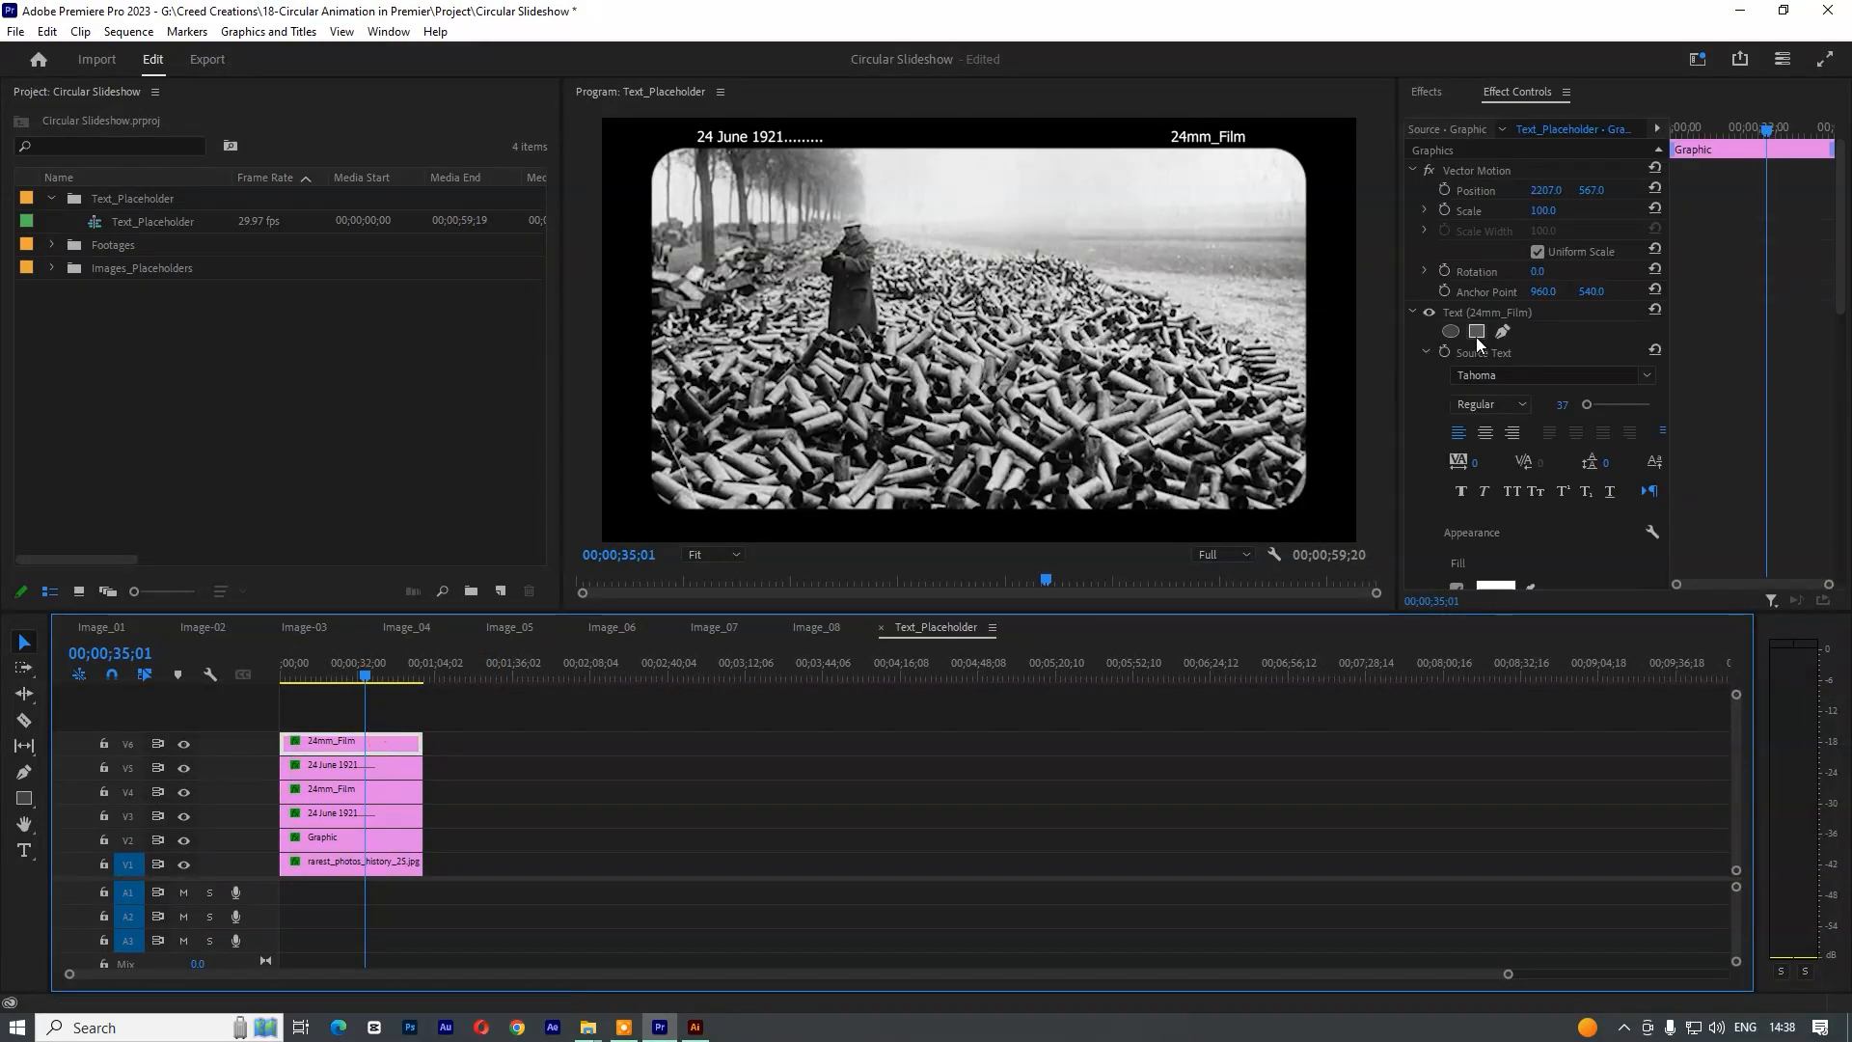
{"action": "left_click_drag", "start_coordinate": [1595, 195], "coordinate": [1832, 205]}
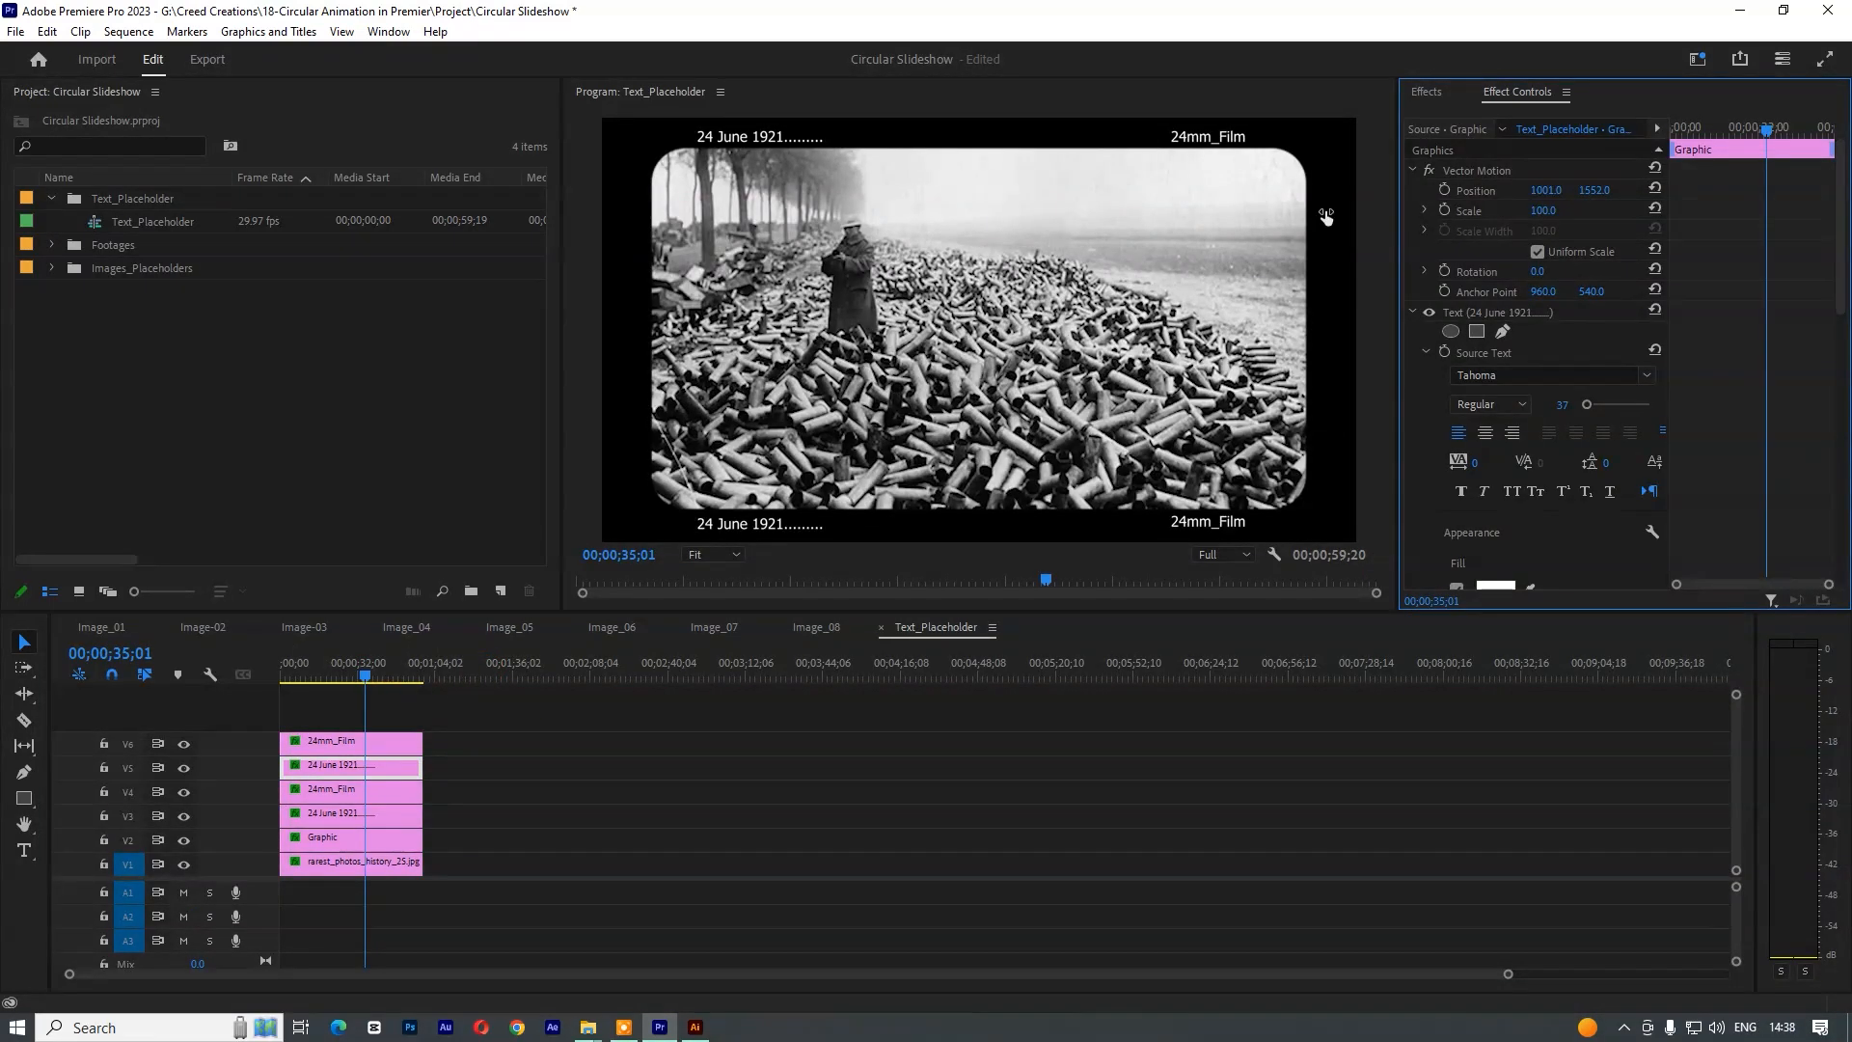
- Change the lower date text to "Creed Creations" and the lower 24mm_Film text to "Subscribe"
{"action": "double_click", "coordinate": [768, 529]}
{"action": "type", "text": "Creed Creations"}
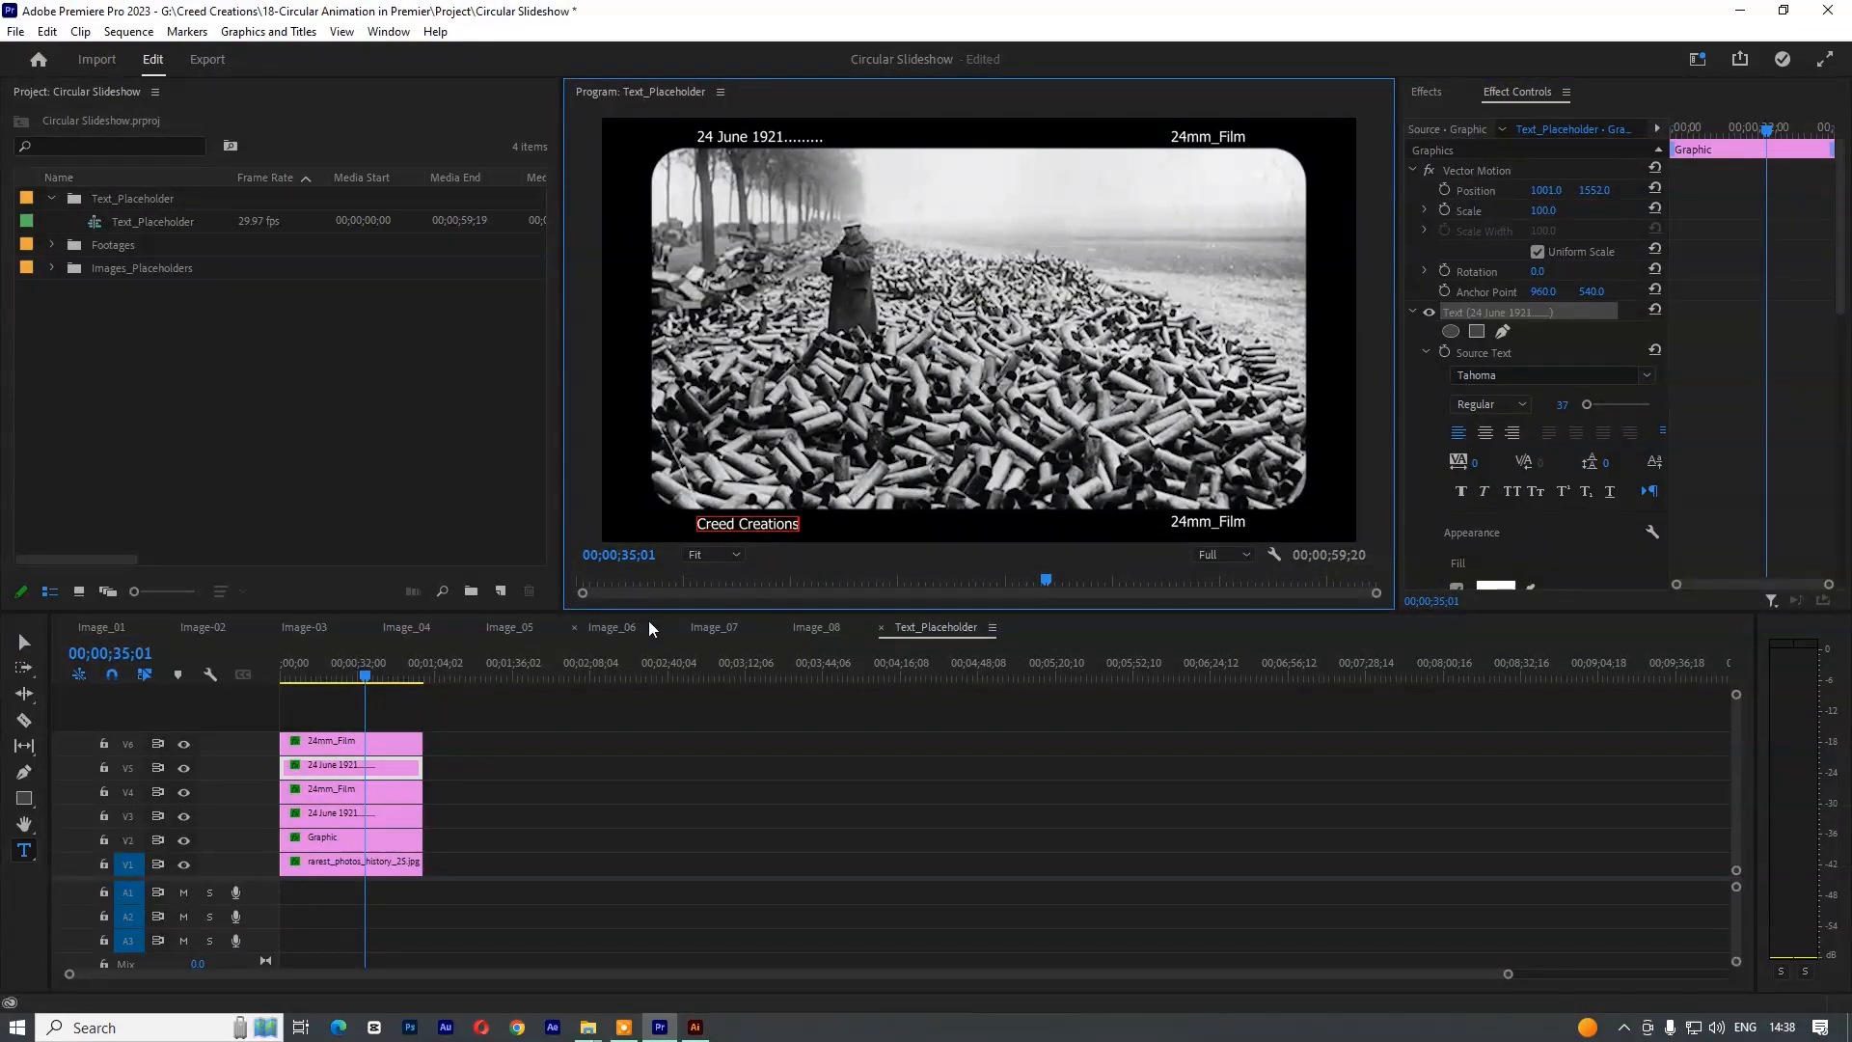
{"action": "left_click", "coordinate": [384, 739]}
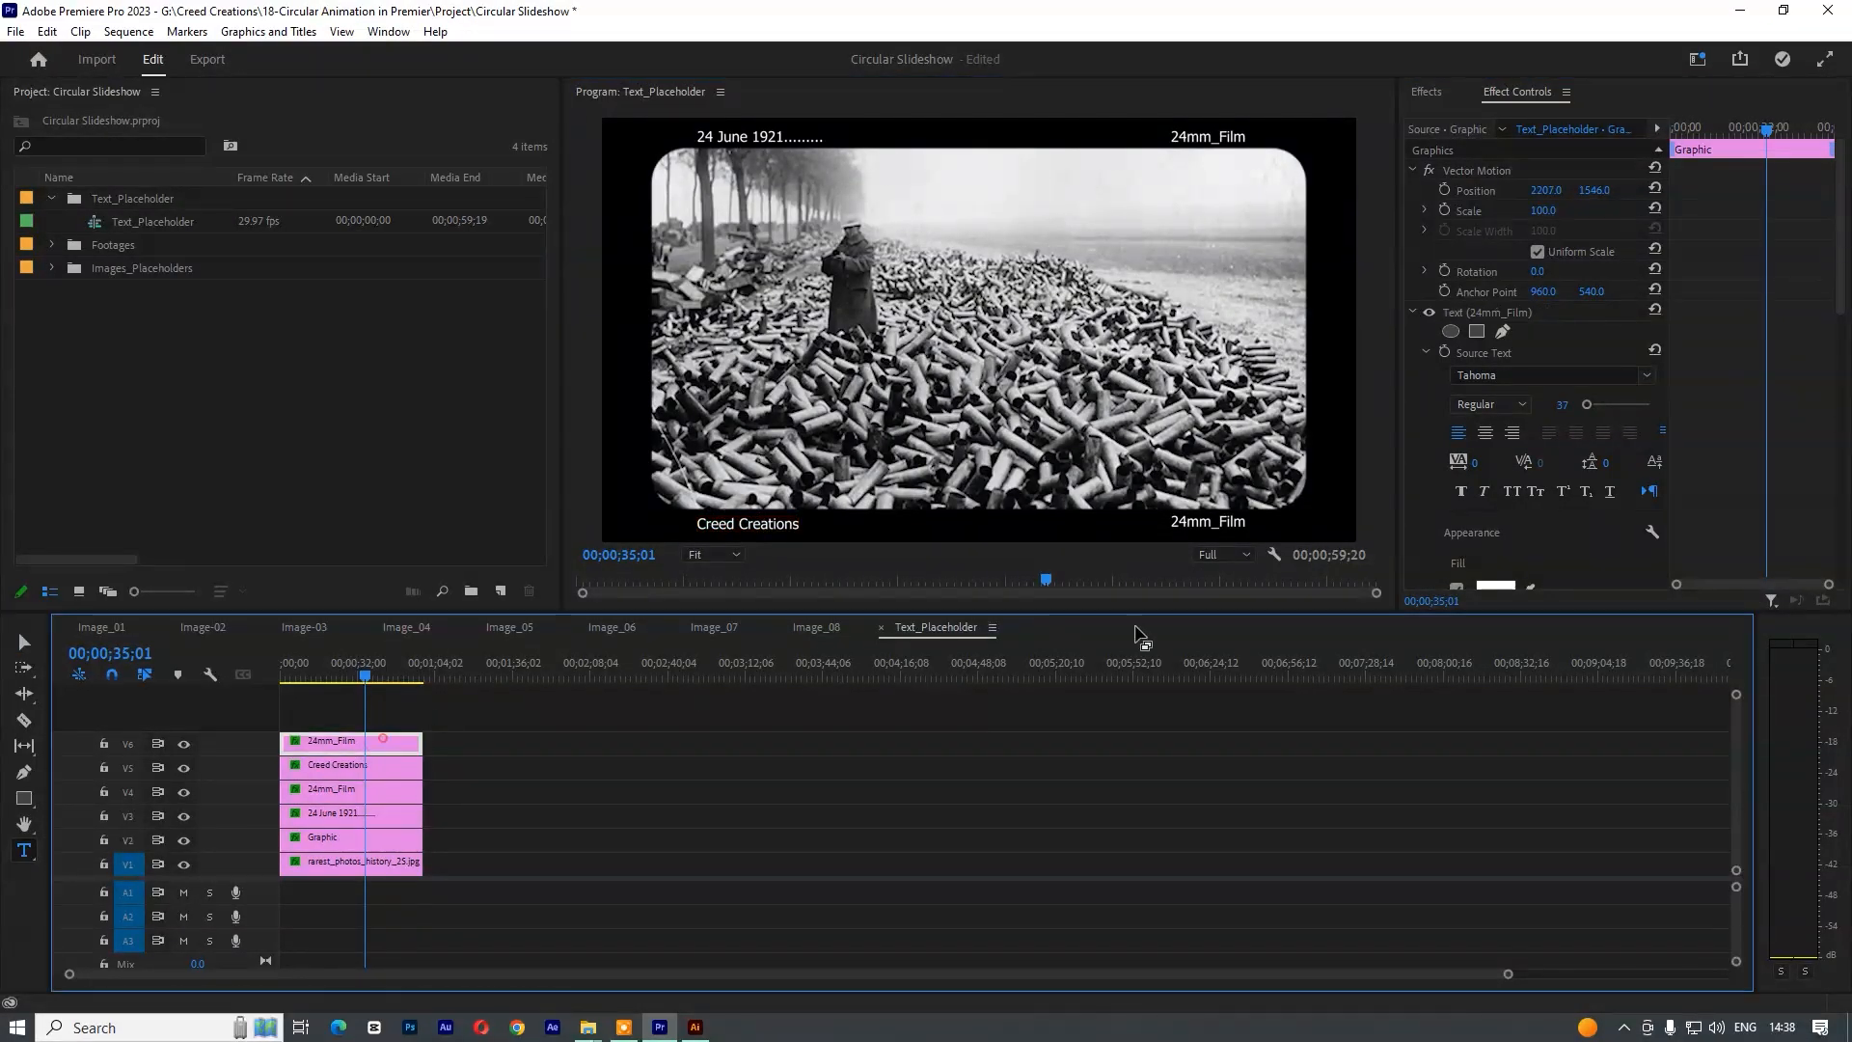
{"action": "double_click", "coordinate": [1241, 532]}
{"action": "key", "text": "ctrl+a"}
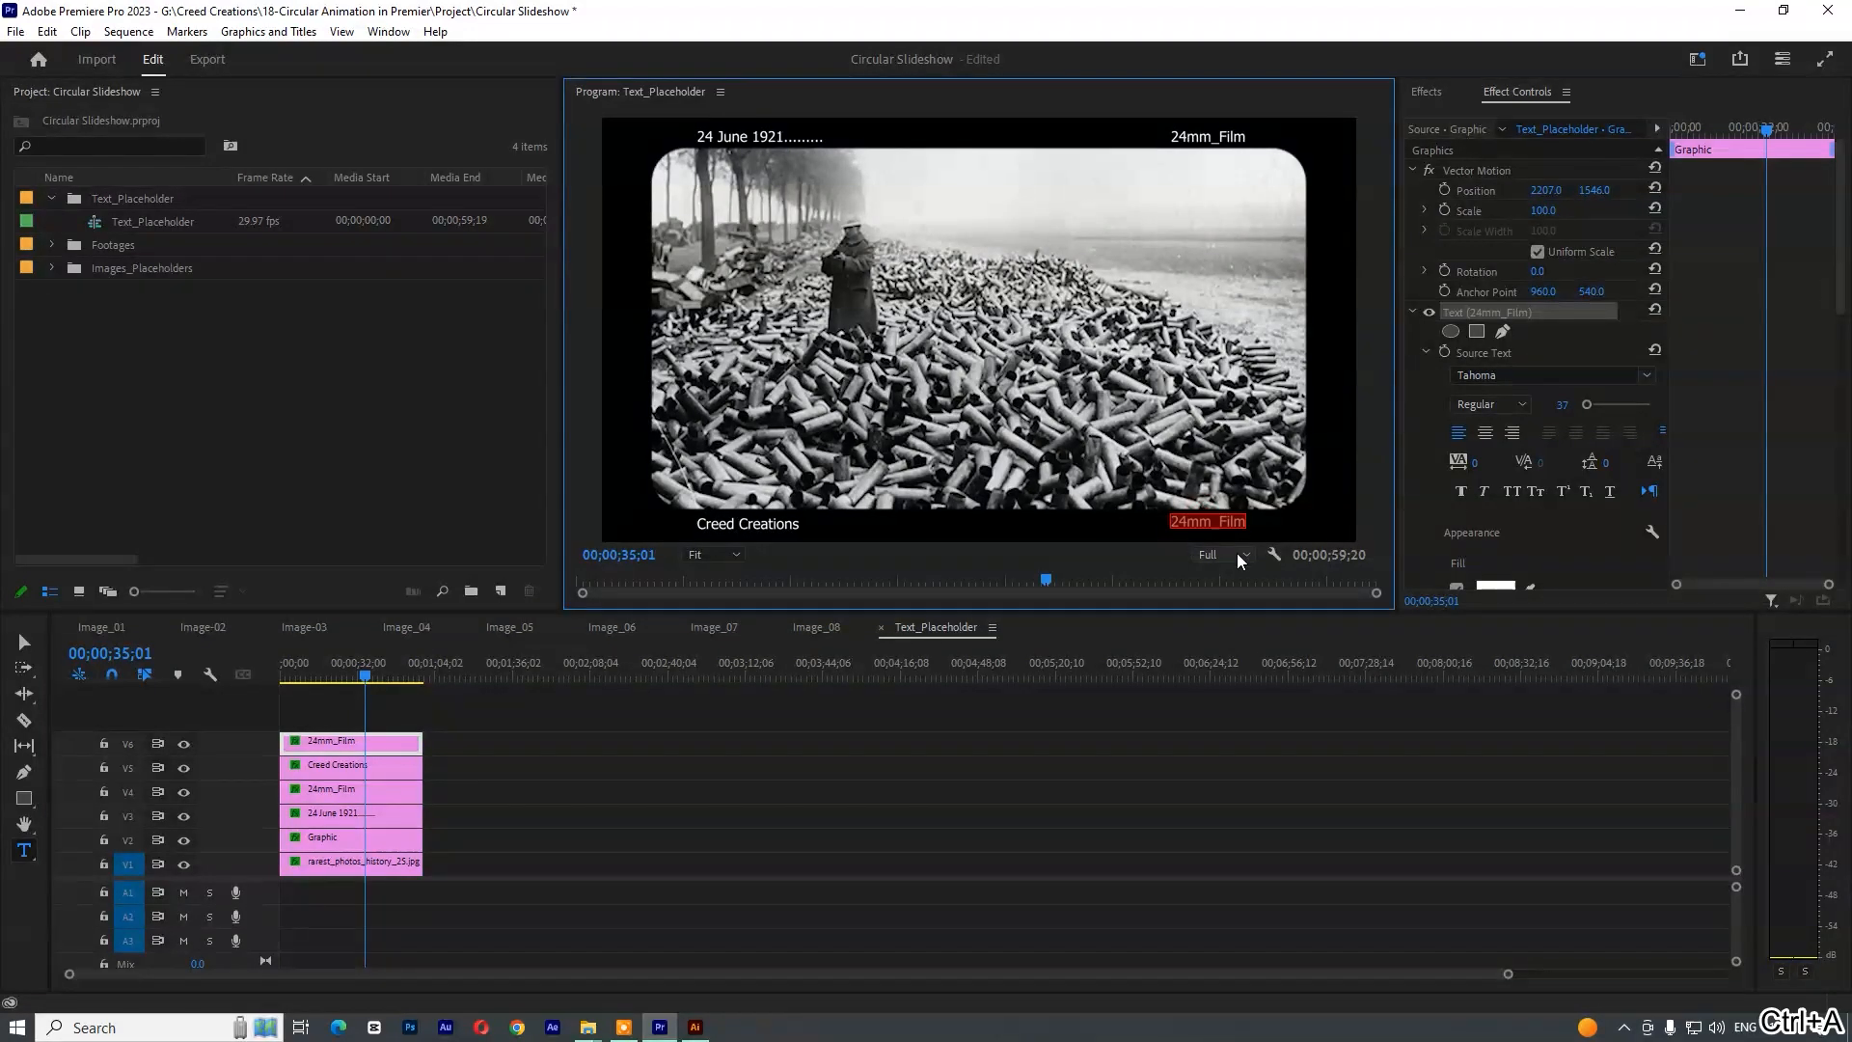
{"action": "type", "text": "Subscribe"}
- Delete the reference graphic and photo clips from Text_Placeholder, keeping the four texts, and save the project
{"action": "left_click_drag", "start_coordinate": [299, 668], "coordinate": [444, 686]}
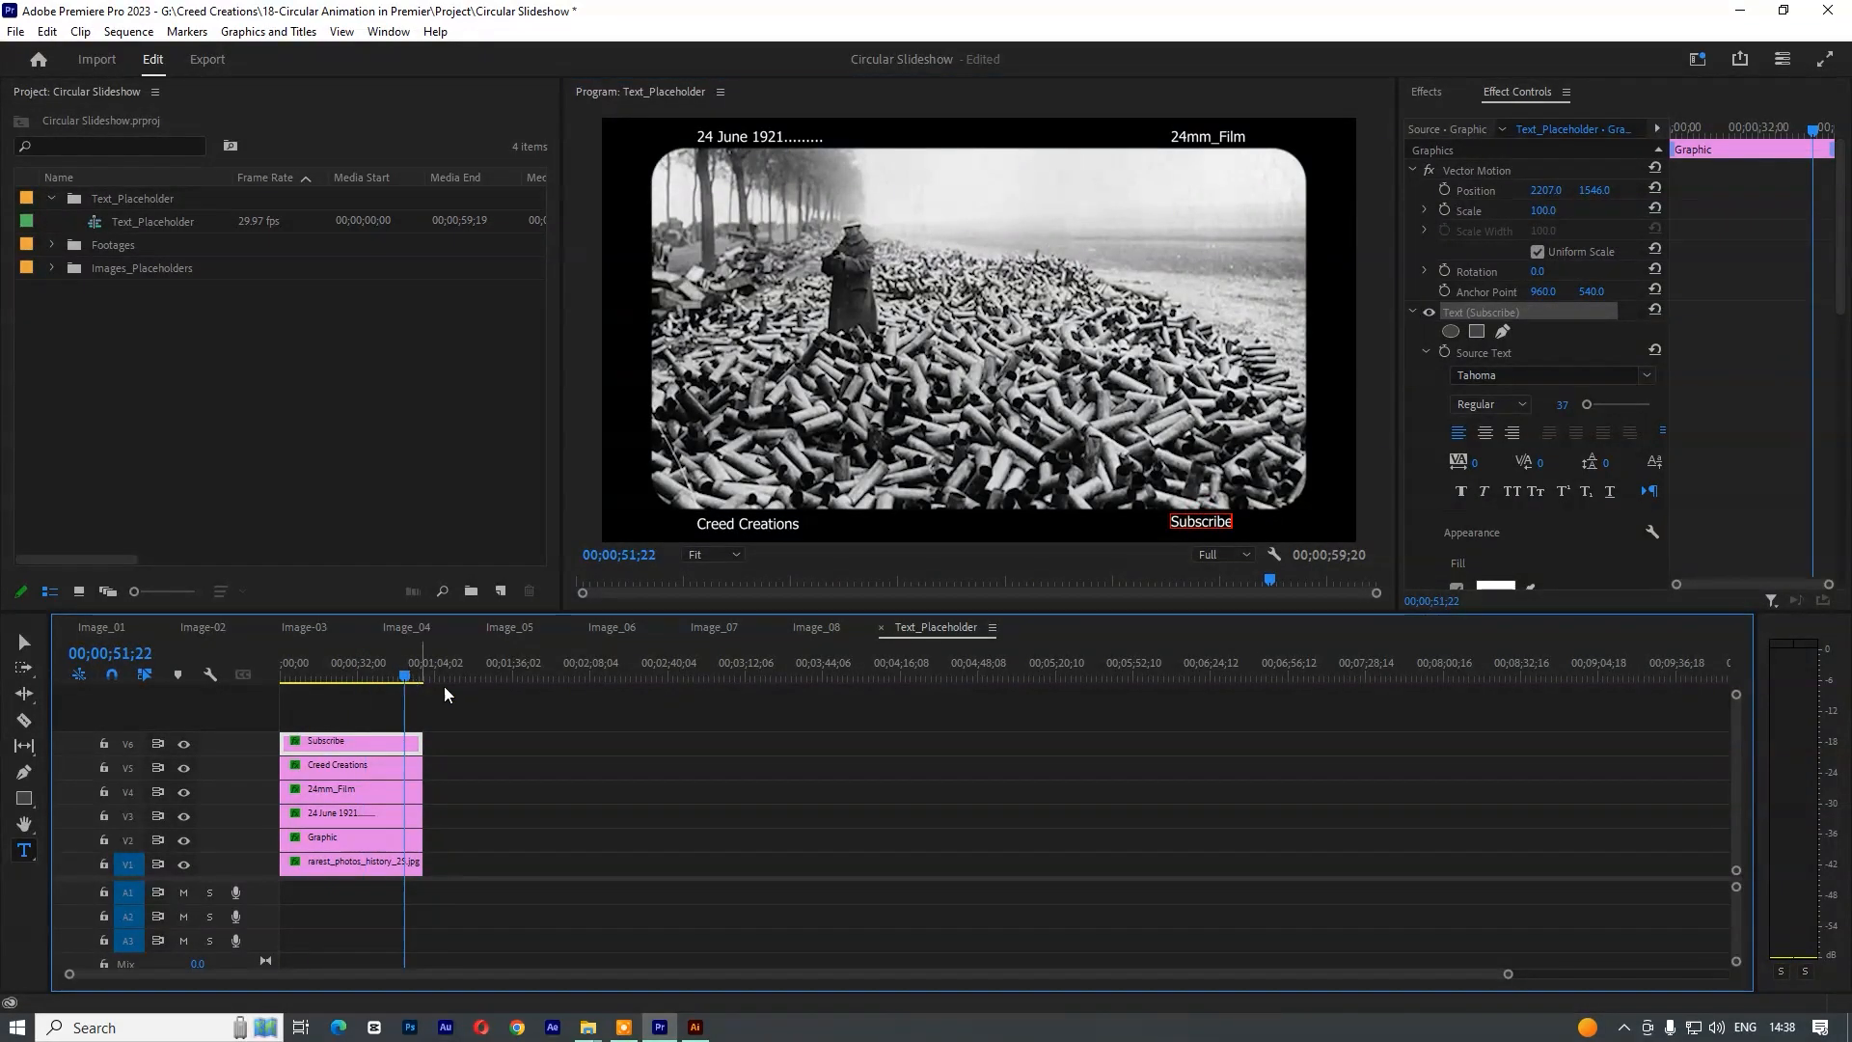
{"action": "key", "text": "v"}
{"action": "left_click", "coordinate": [487, 696]}
{"action": "left_click", "coordinate": [335, 669]}
{"action": "left_click_drag", "start_coordinate": [336, 669], "coordinate": [308, 669]}
{"action": "left_click", "coordinate": [322, 837], "text": "shift"}
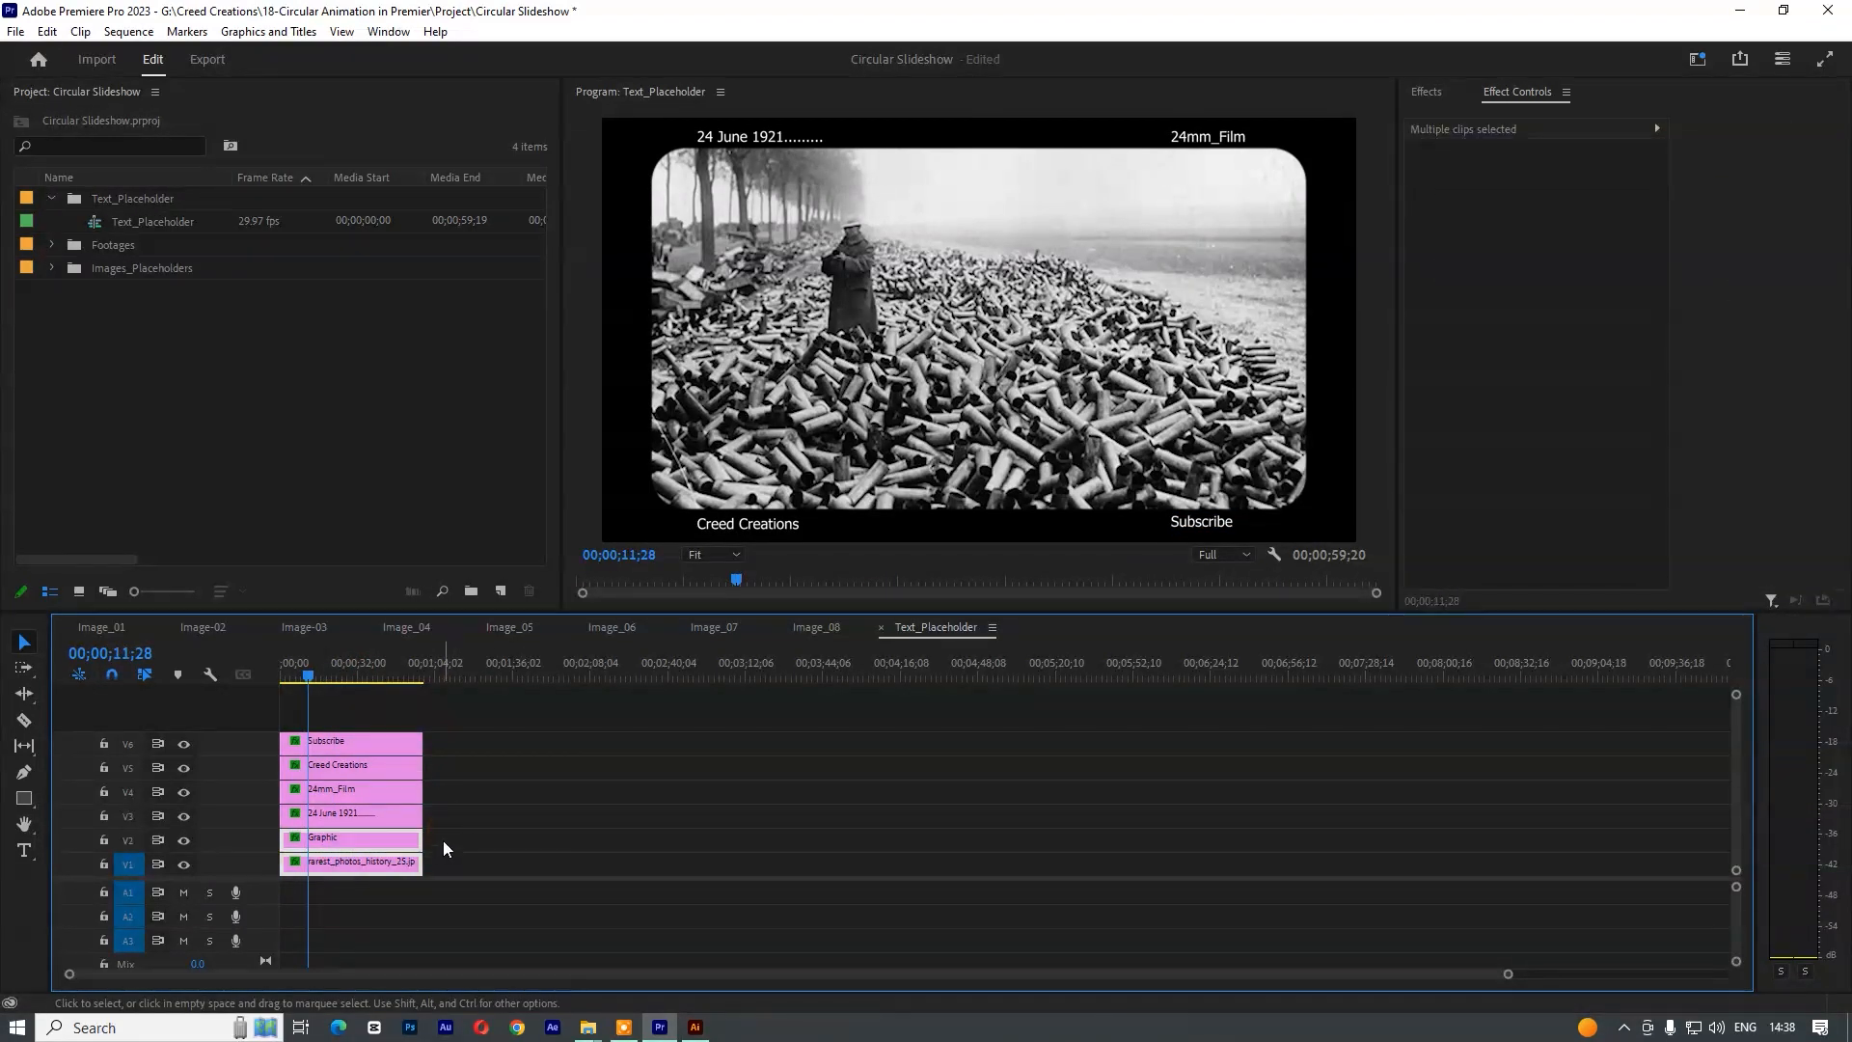
{"action": "key", "text": "Delete"}
{"action": "key", "text": "ctrl+s"}
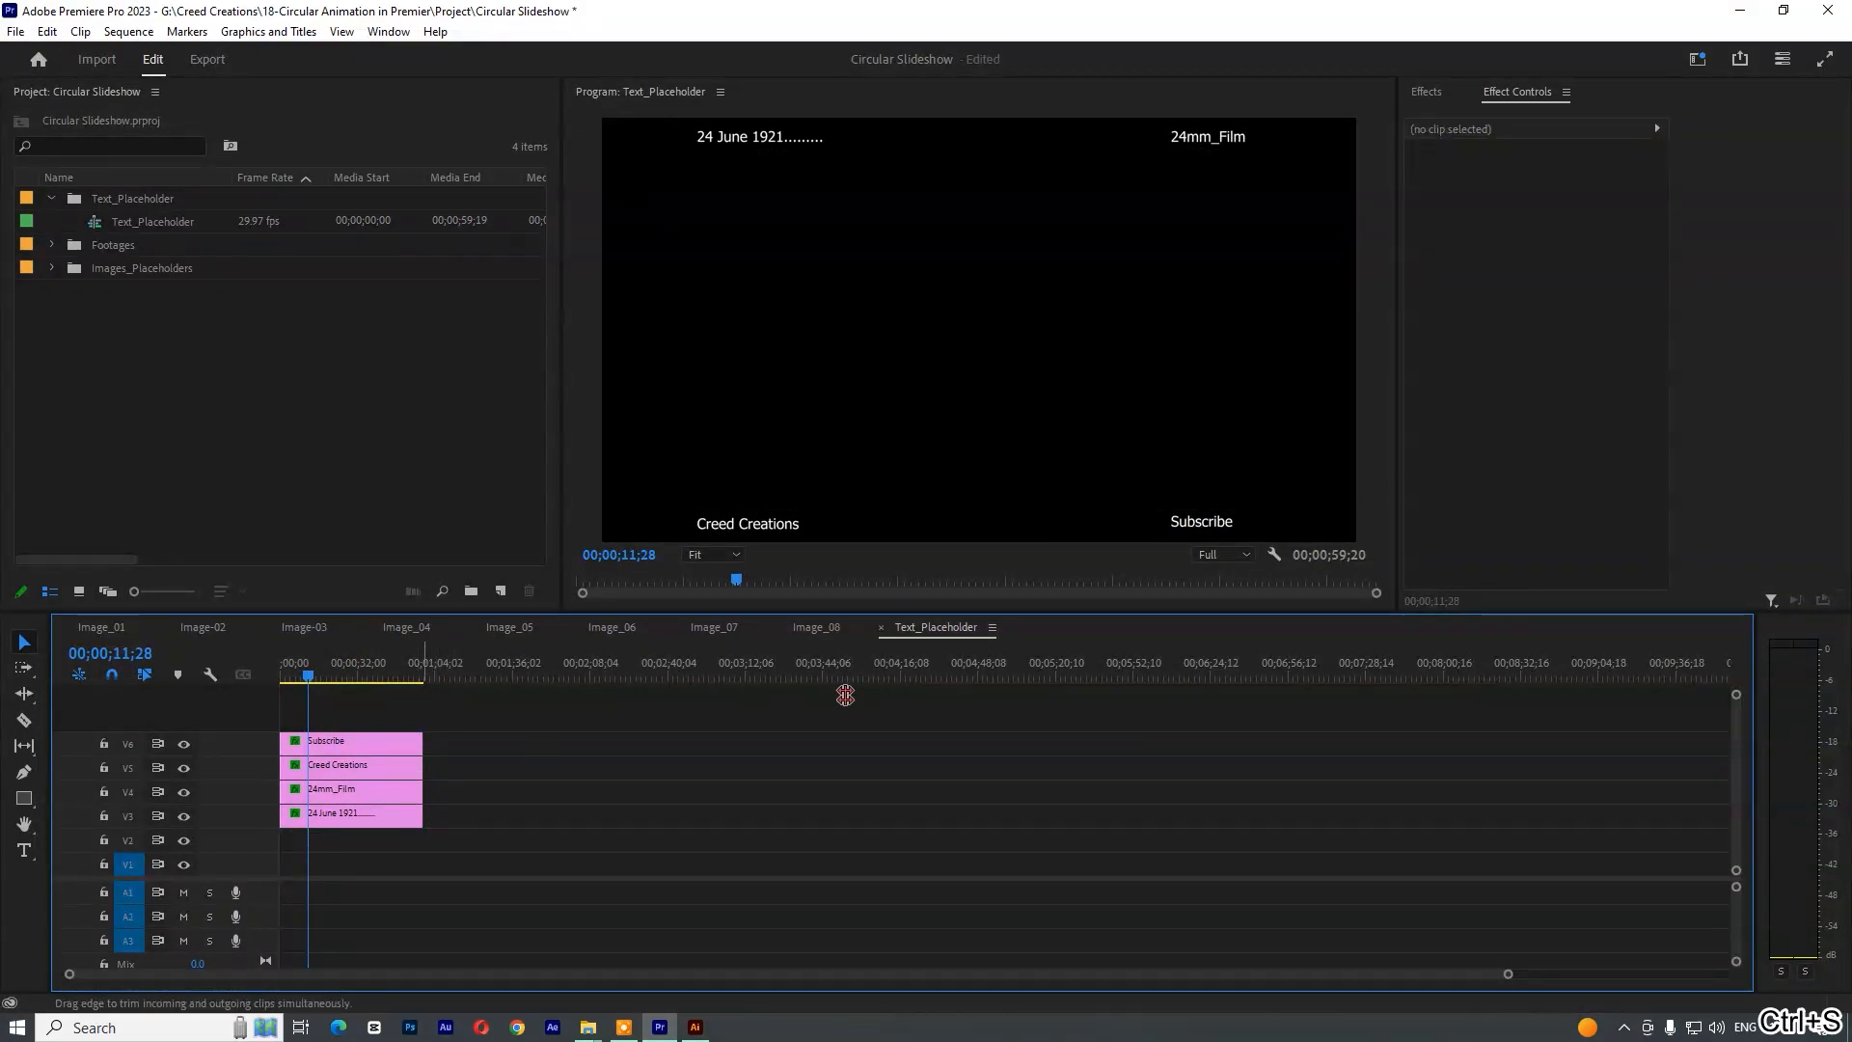
- Close the Text_Placeholder sequence and nest it on track V3 of Image_08, starting at the beginning
{"action": "left_click", "coordinate": [881, 627]}
{"action": "left_click_drag", "start_coordinate": [97, 222], "coordinate": [278, 569]}
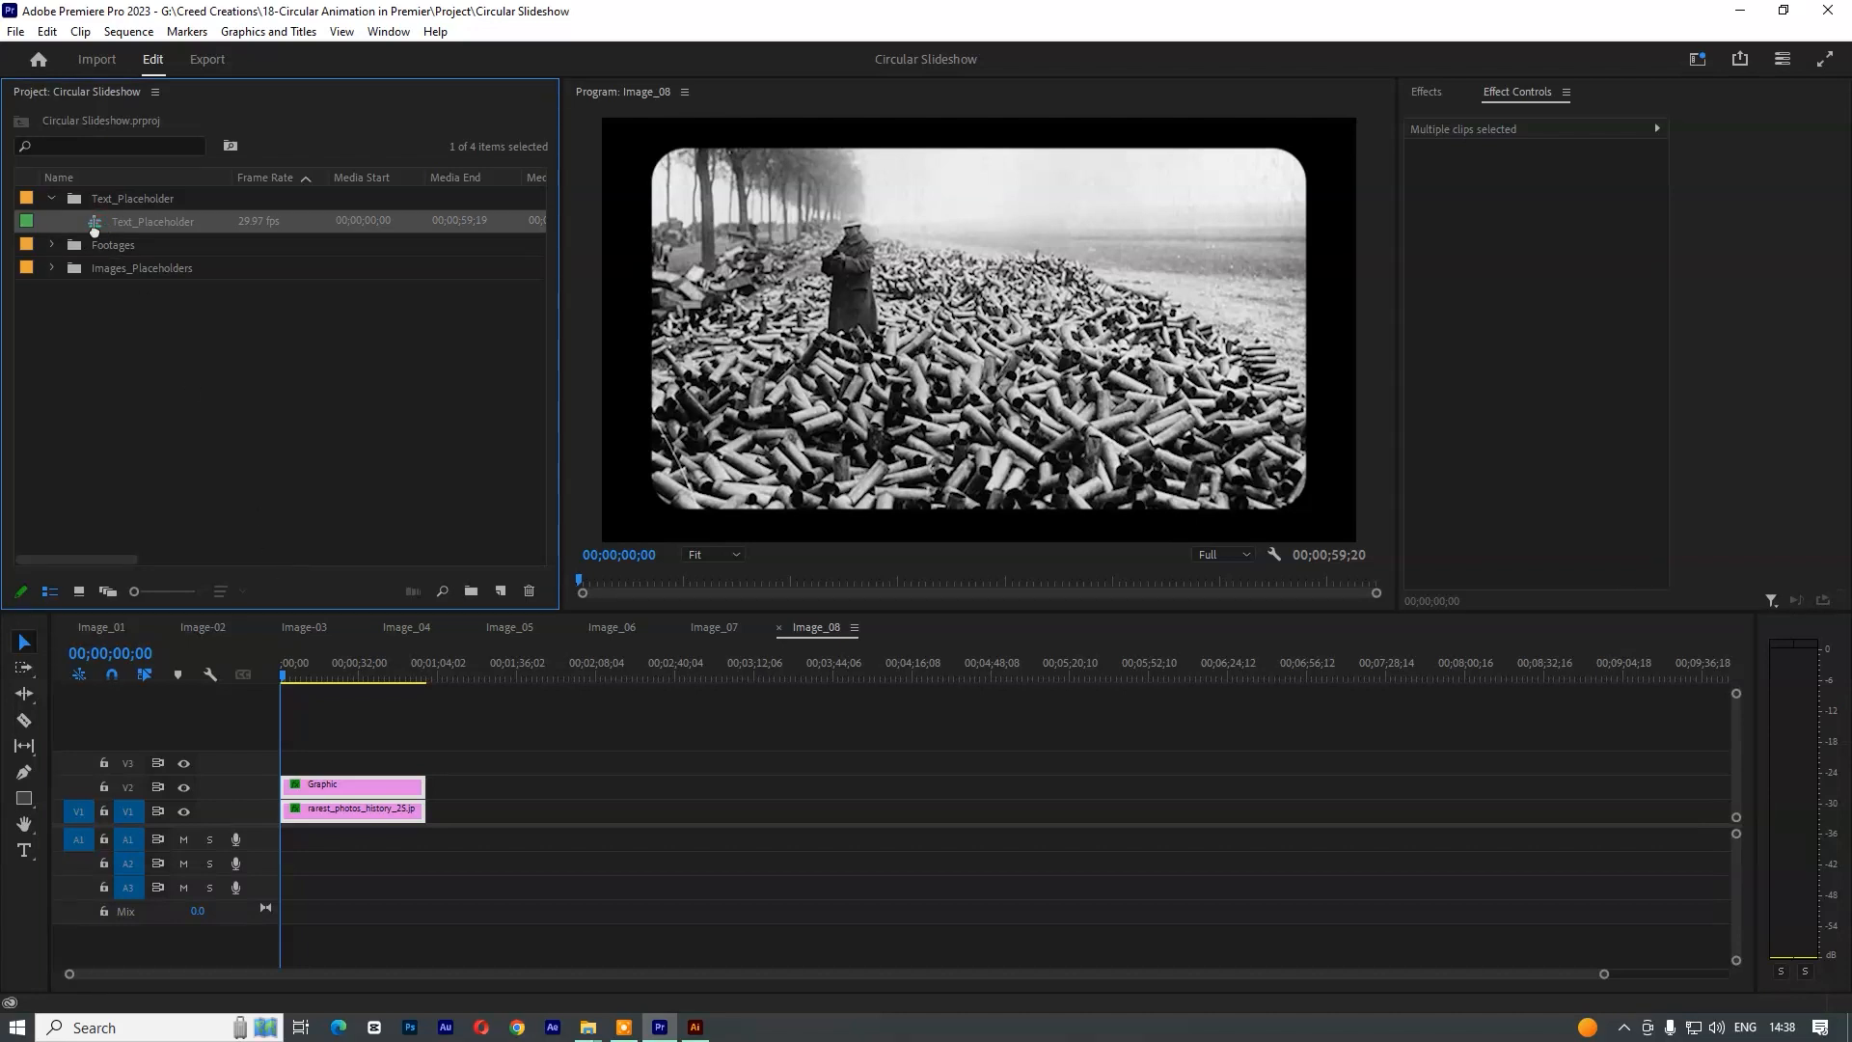
{"action": "left_click_drag", "start_coordinate": [90, 233], "coordinate": [274, 772]}
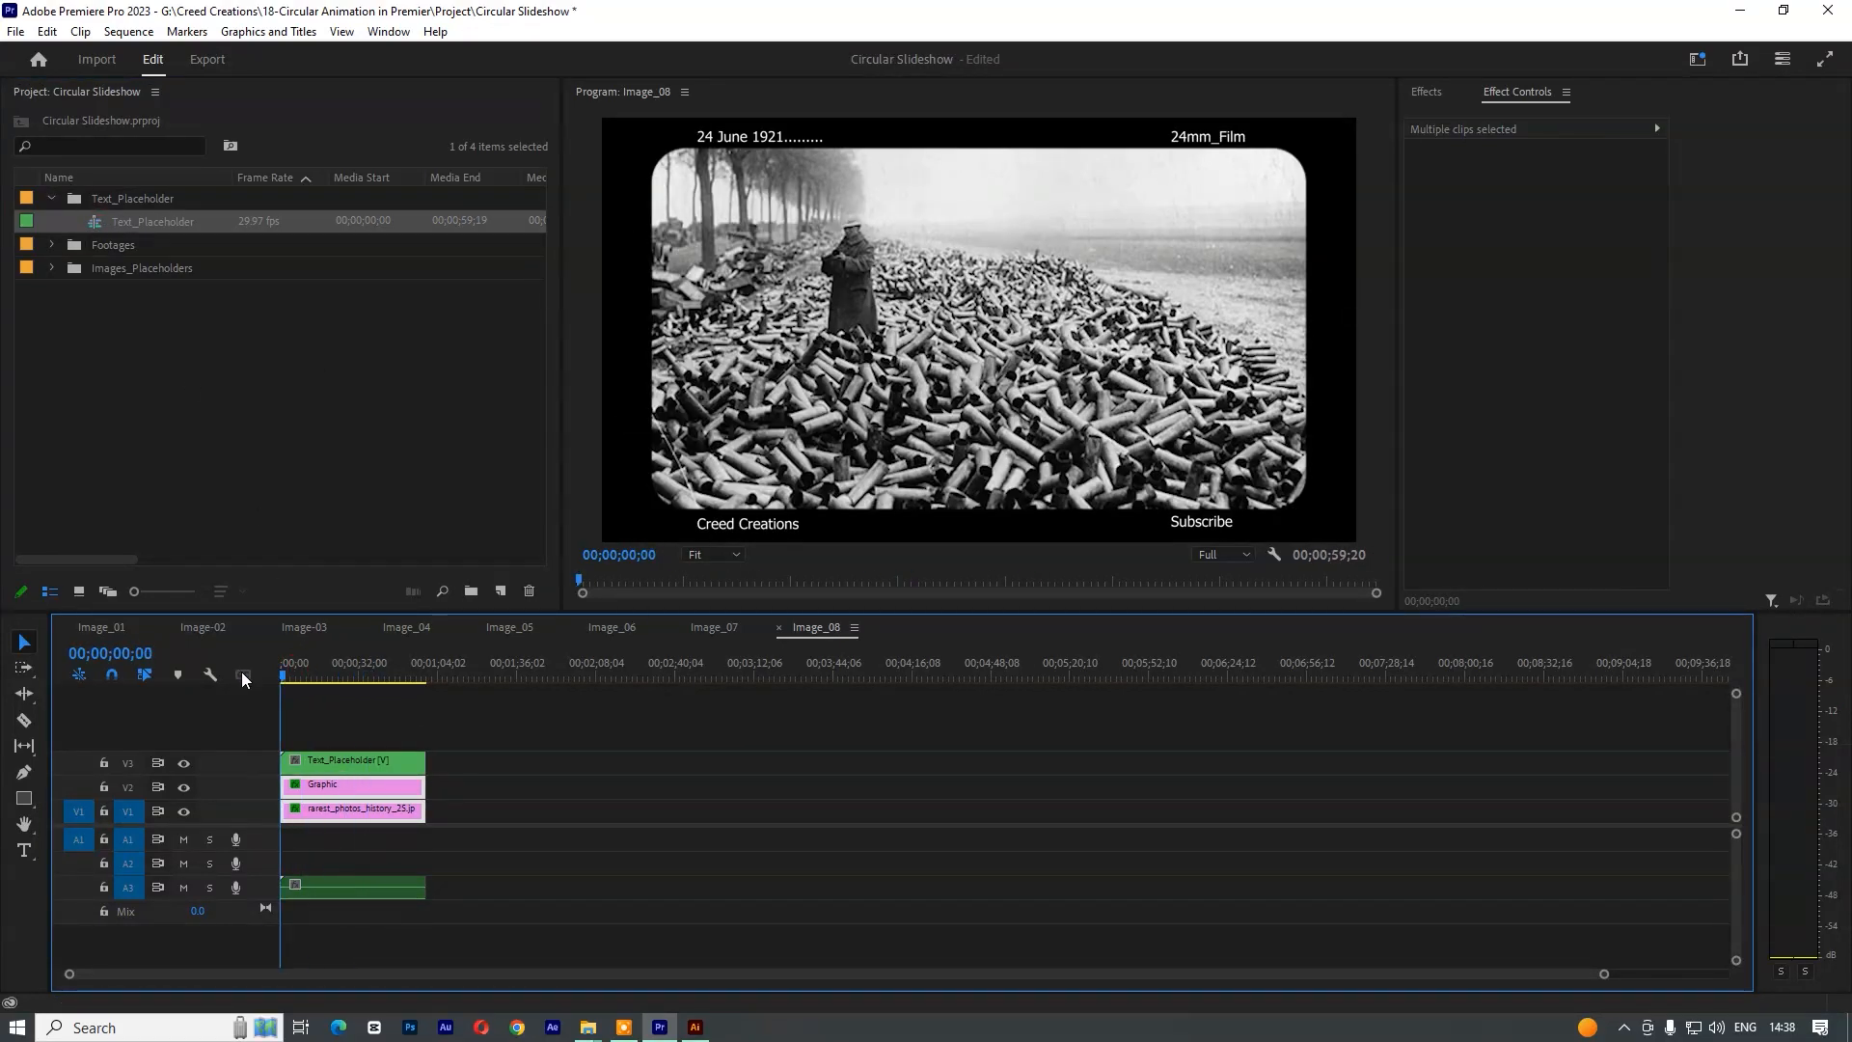
- Nest the Text_Placeholder sequence on track V3 of the remaining image sequences, from Image_07 back to Image_01
{"action": "left_click", "coordinate": [718, 627]}
{"action": "left_click_drag", "start_coordinate": [116, 223], "coordinate": [275, 774]}
{"action": "left_click_drag", "start_coordinate": [275, 774], "coordinate": [276, 774]}
{"action": "left_click_drag", "start_coordinate": [274, 773], "coordinate": [275, 774]}
{"action": "left_click_drag", "start_coordinate": [274, 774], "coordinate": [274, 773]}
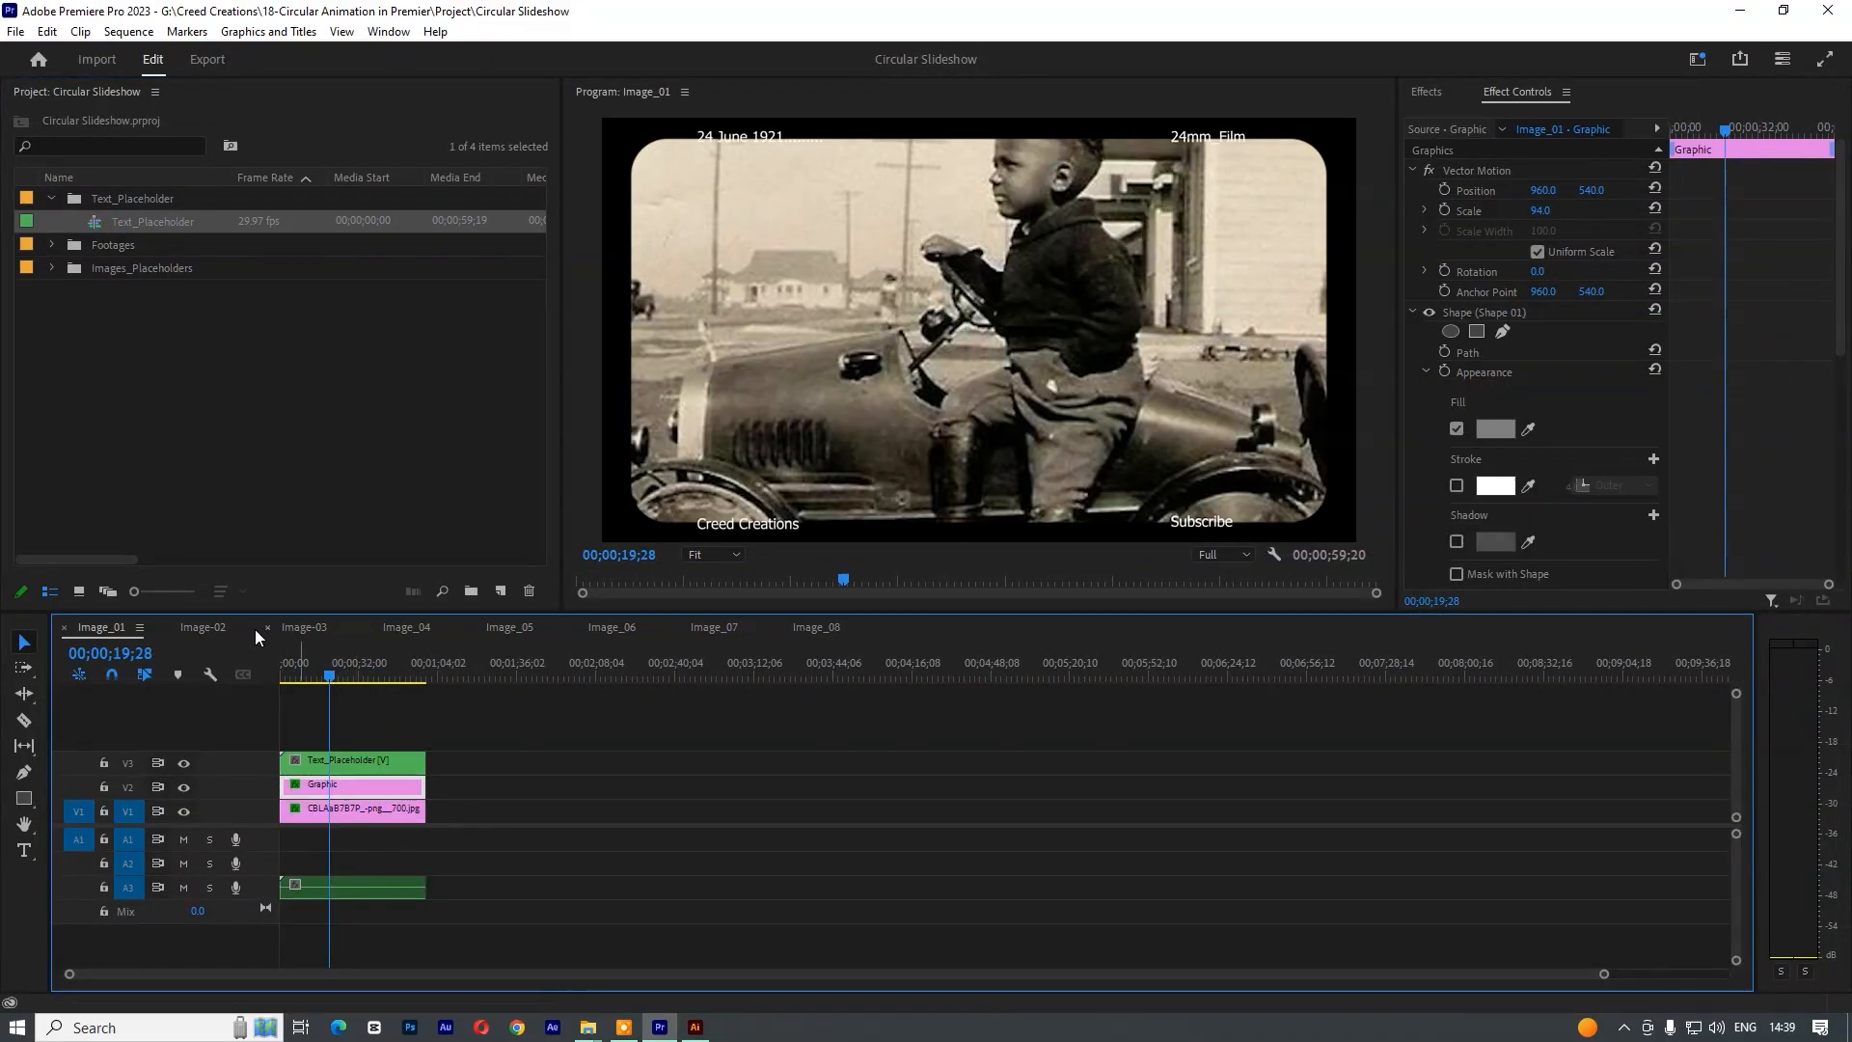
{"action": "left_click", "coordinate": [204, 627]}
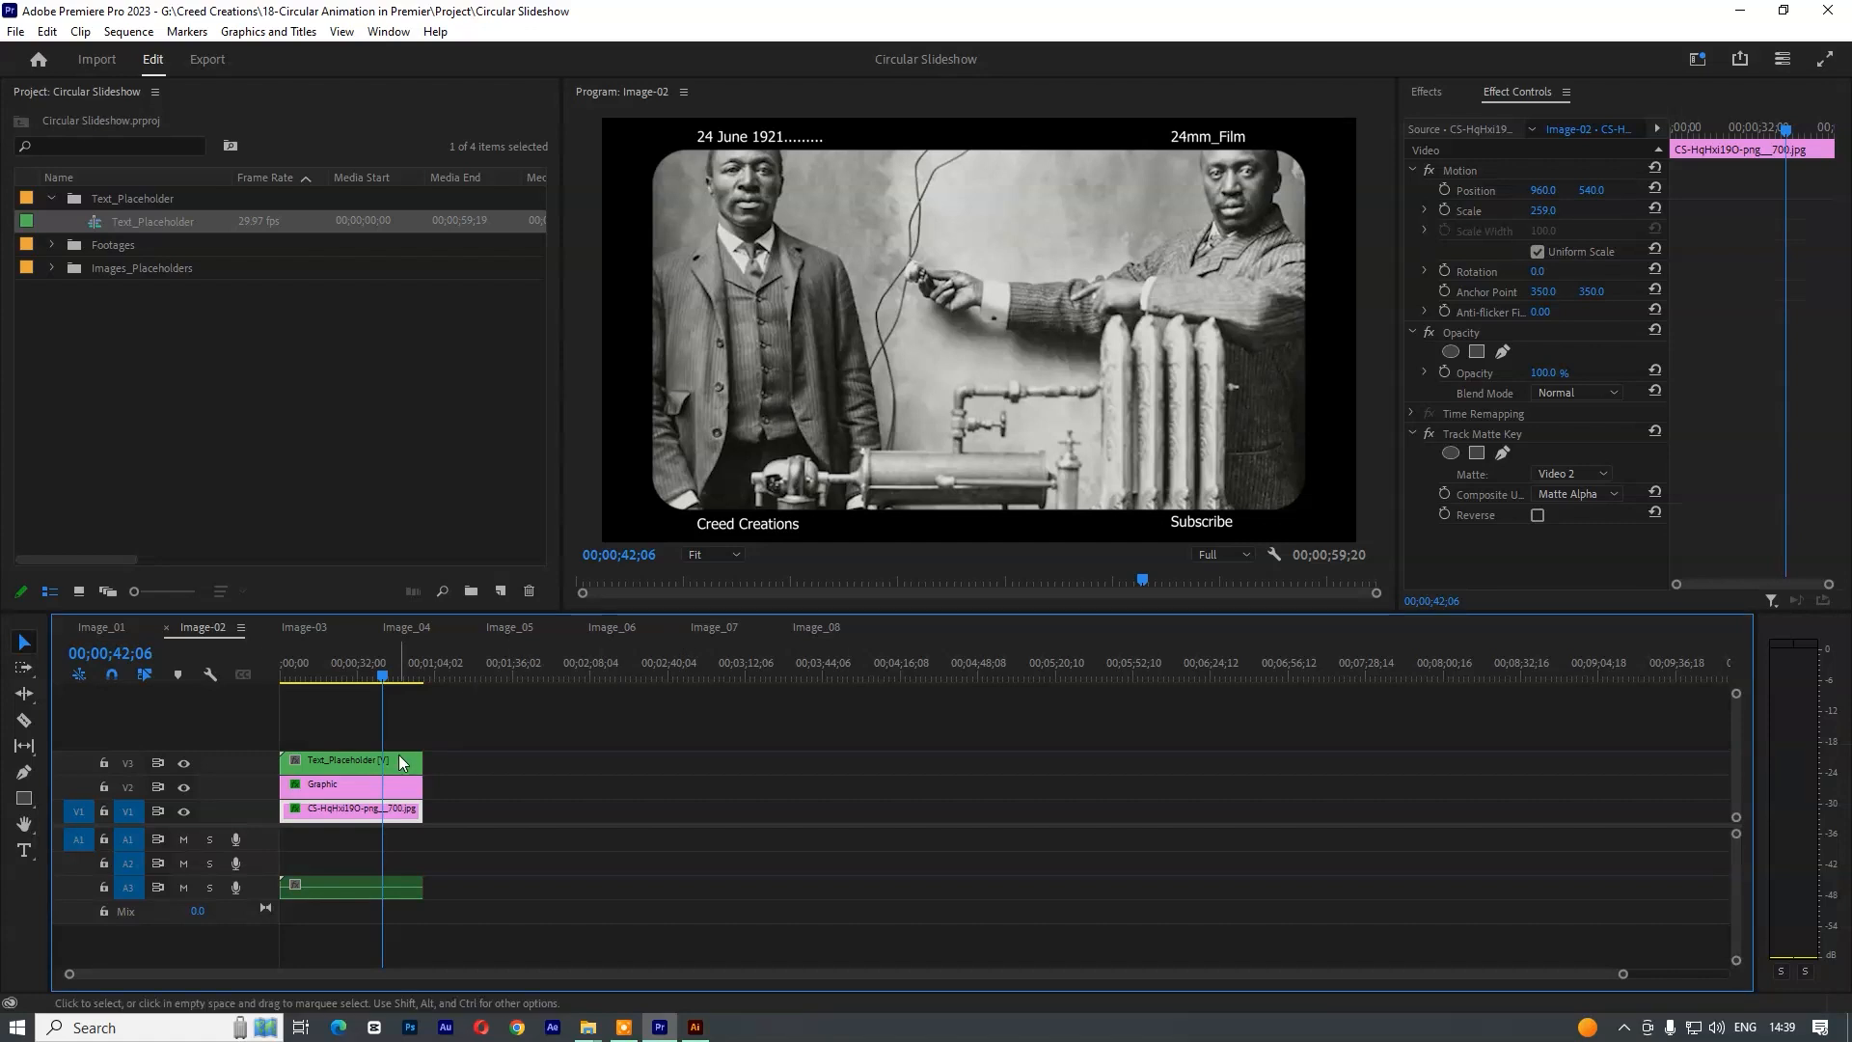
- Open the Text_Placeholder sequence to check its four corner texts, and close it again
{"action": "double_click", "coordinate": [96, 221]}
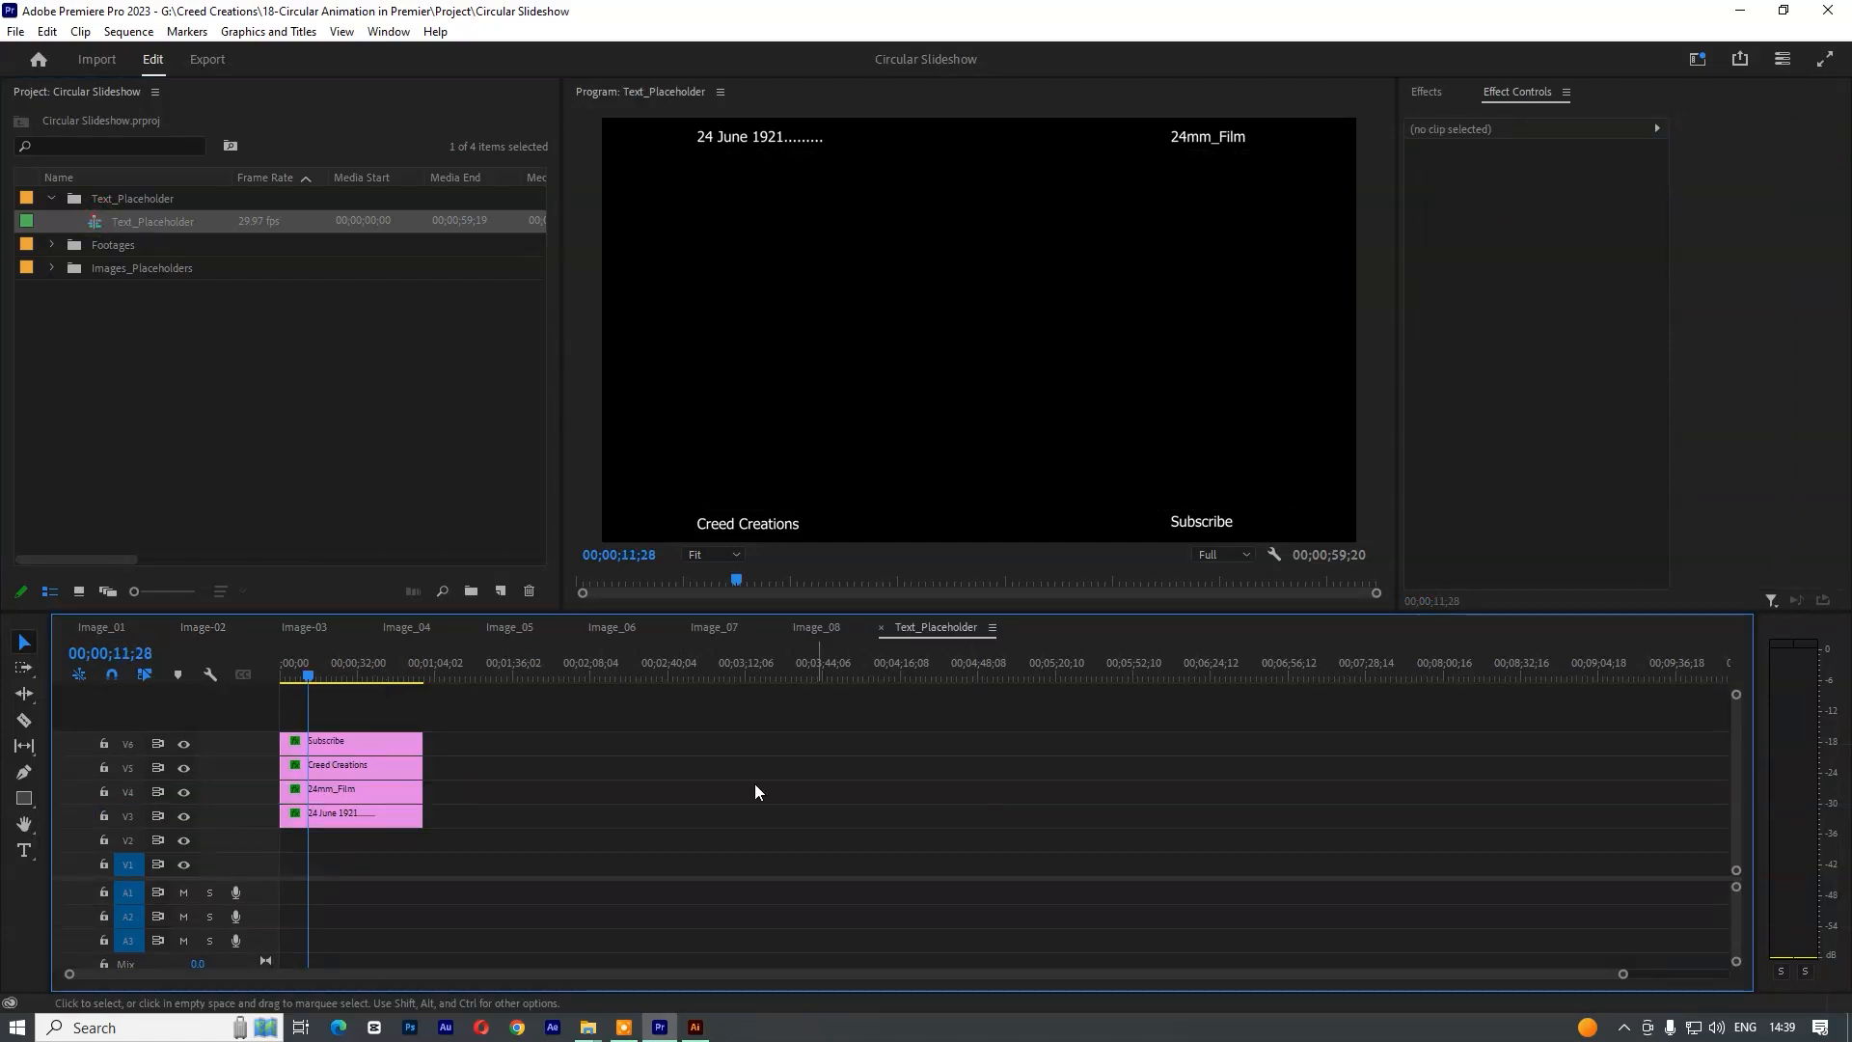
{"action": "left_click", "coordinate": [880, 628]}
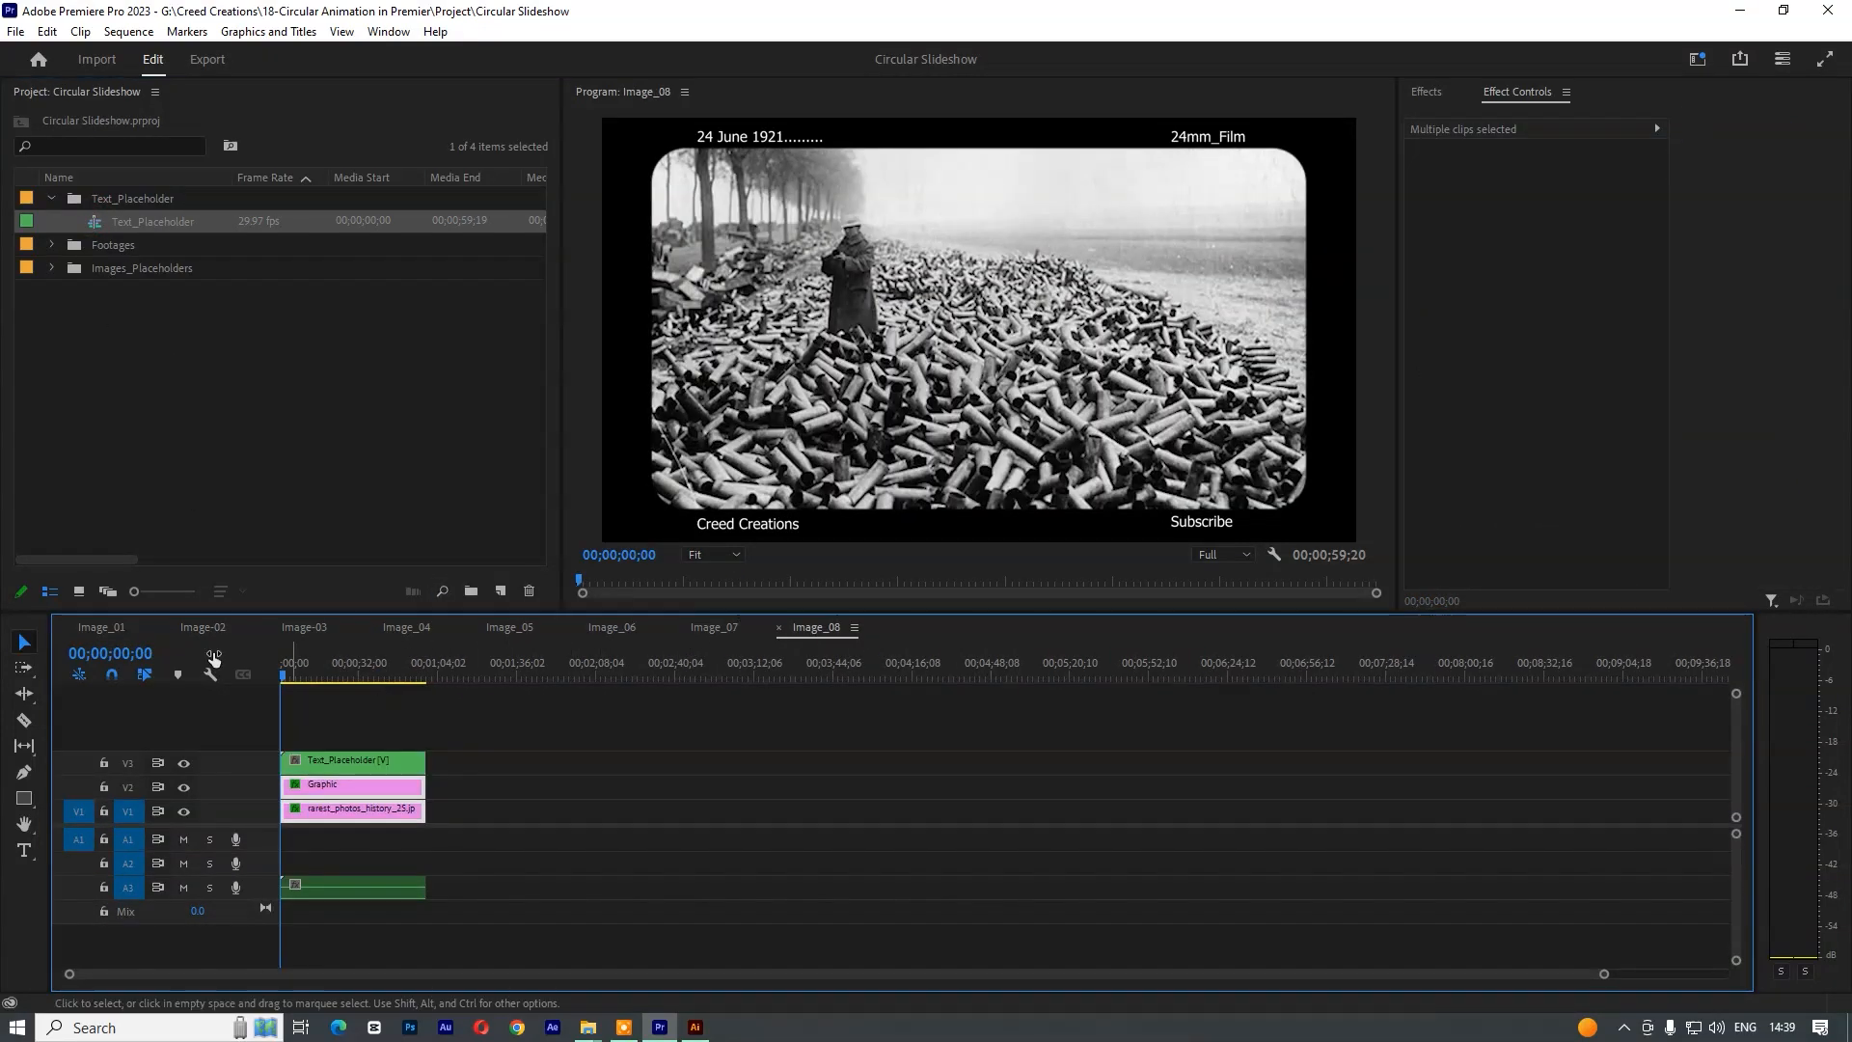
- In Image_01, reduce the scale of the rounded matte graphic so the photo clears the corner texts, undoing a trial position shift
{"action": "left_click", "coordinate": [123, 627]}
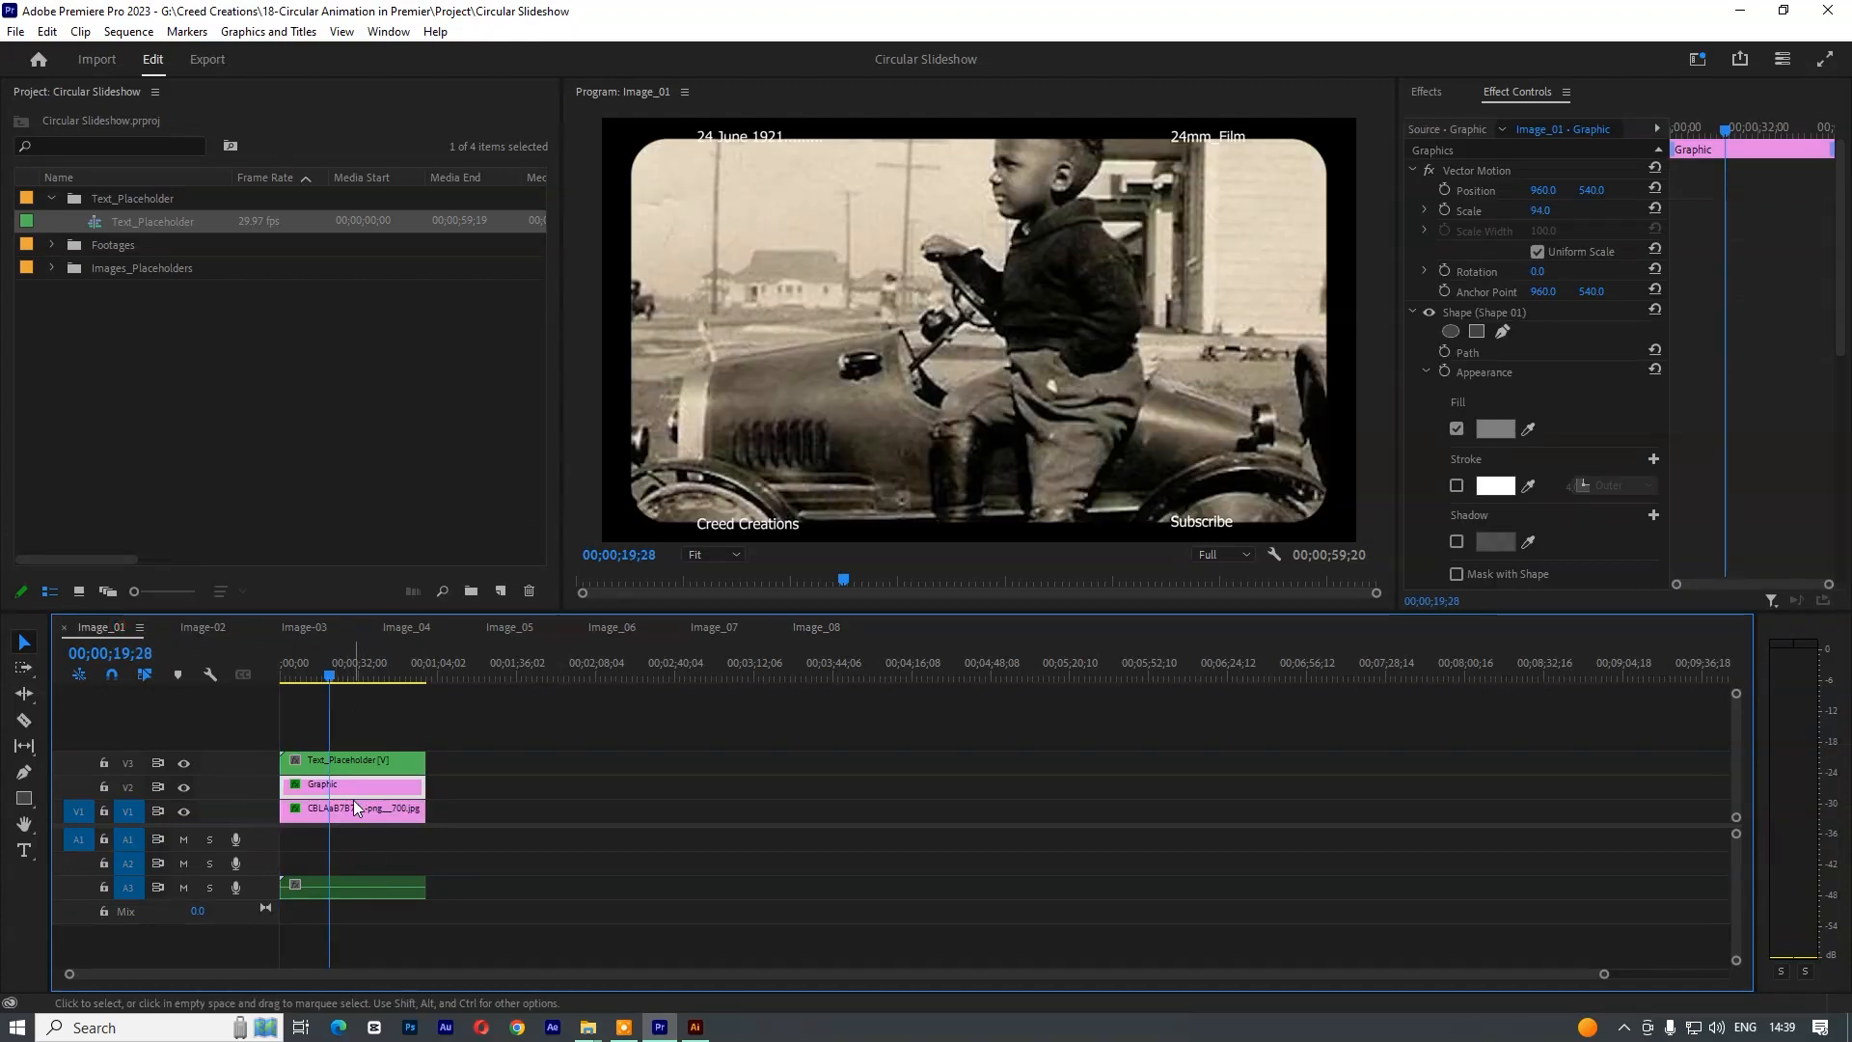
{"action": "left_click_drag", "start_coordinate": [1589, 193], "coordinate": [1600, 191]}
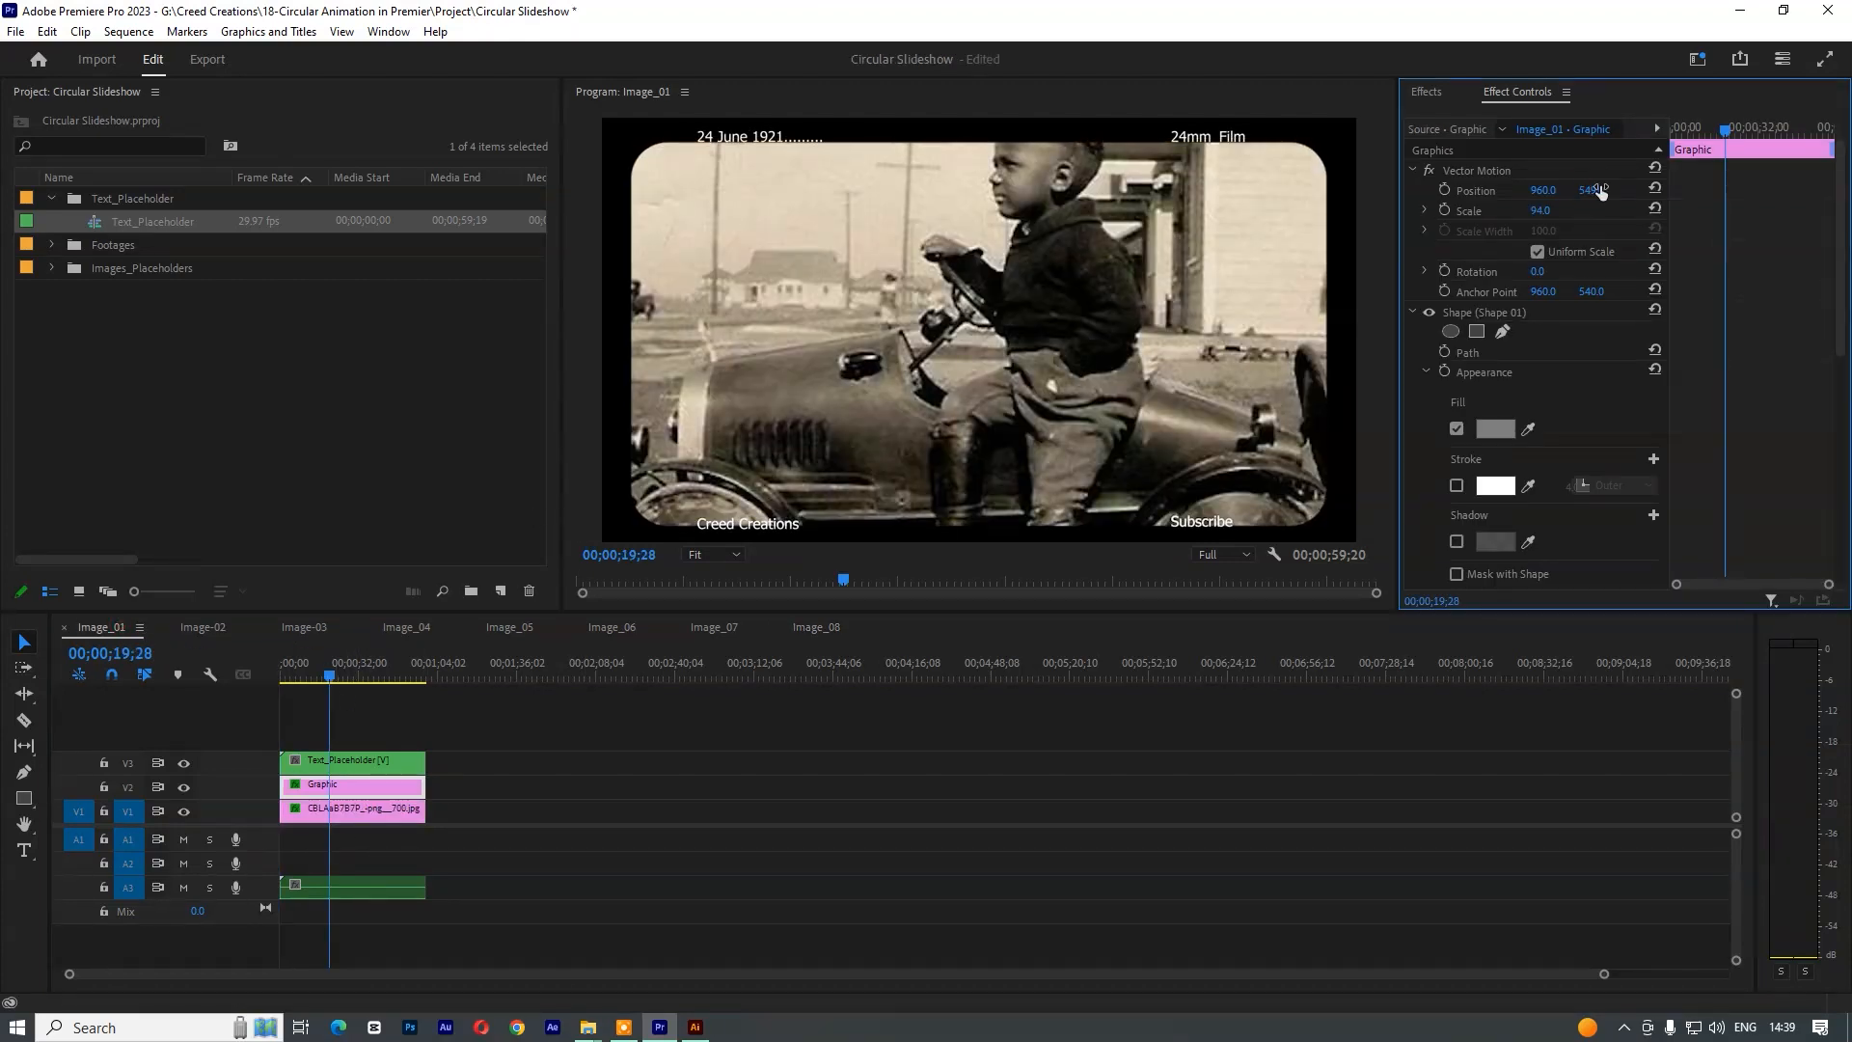
{"action": "key", "text": "ctrl+z"}
- Check how the corner texts sit around the rounded photo in the other sequences, from Image-02 to Image_08
{"action": "left_click", "coordinate": [203, 627]}
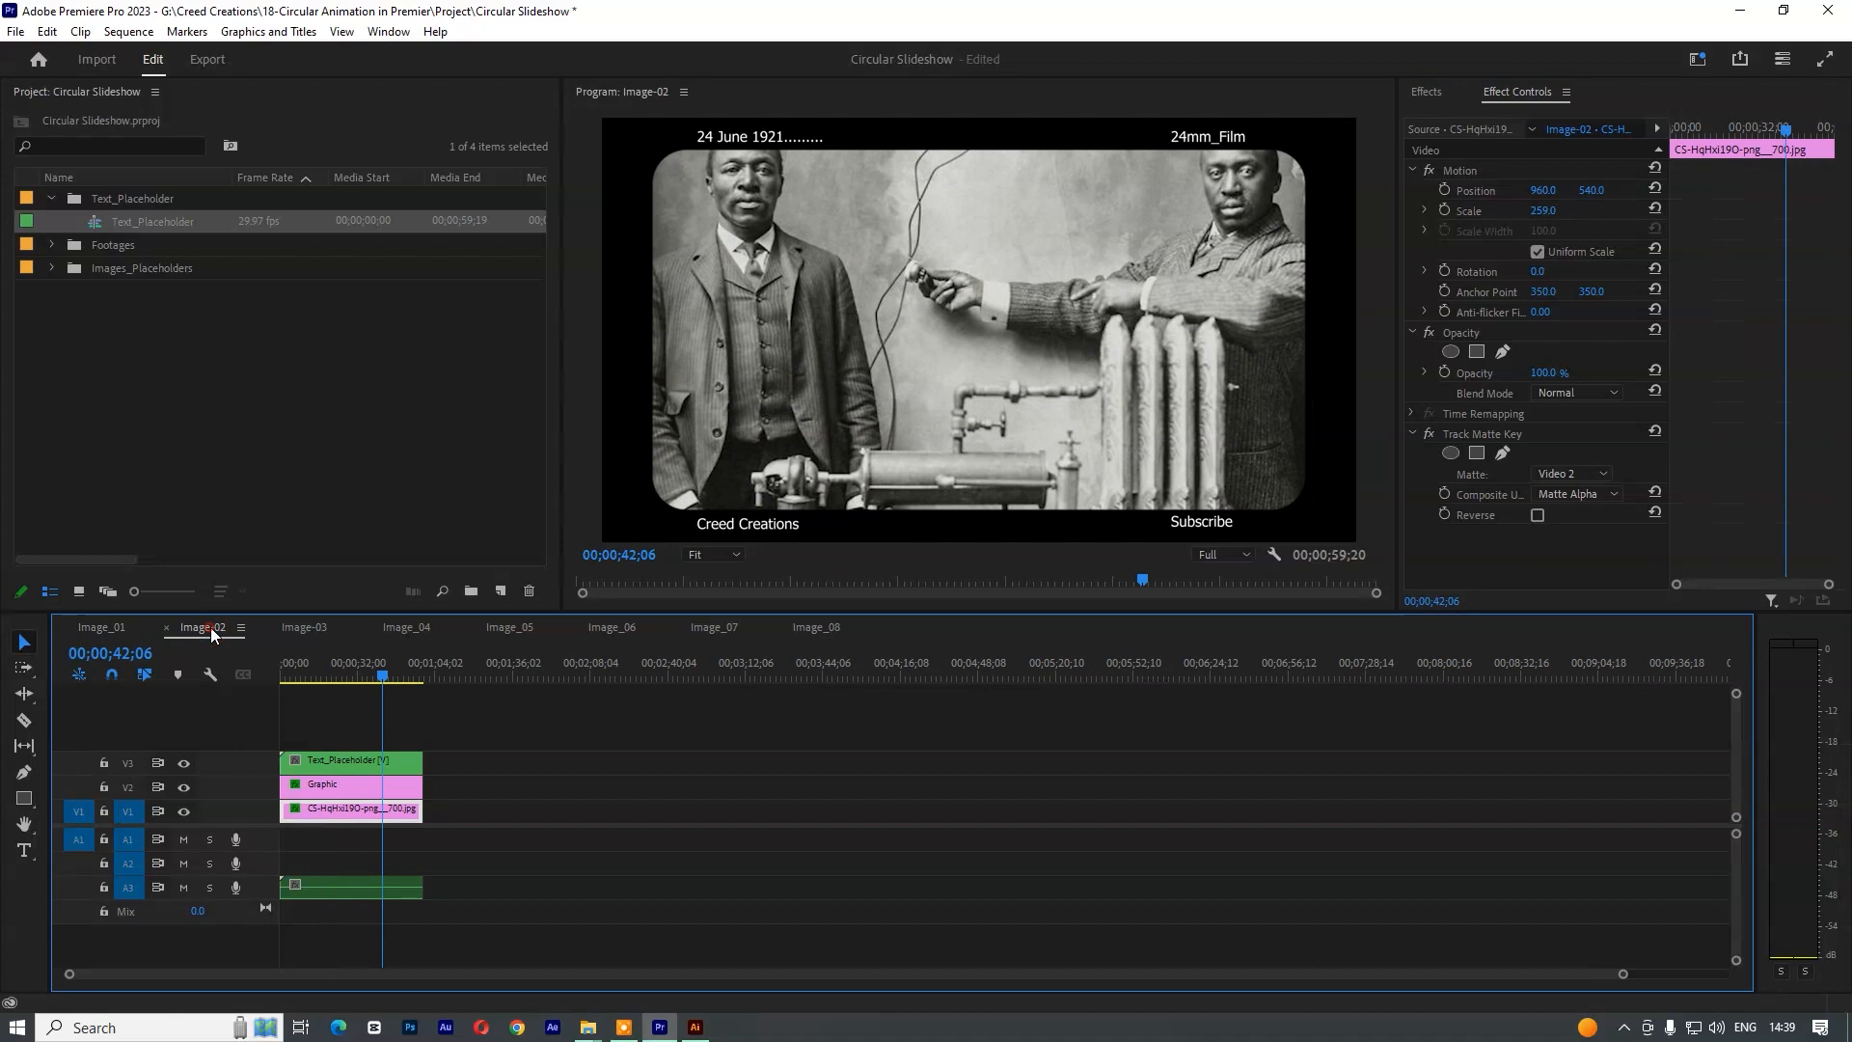
{"action": "left_click", "coordinate": [304, 627]}
{"action": "left_click", "coordinate": [406, 627]}
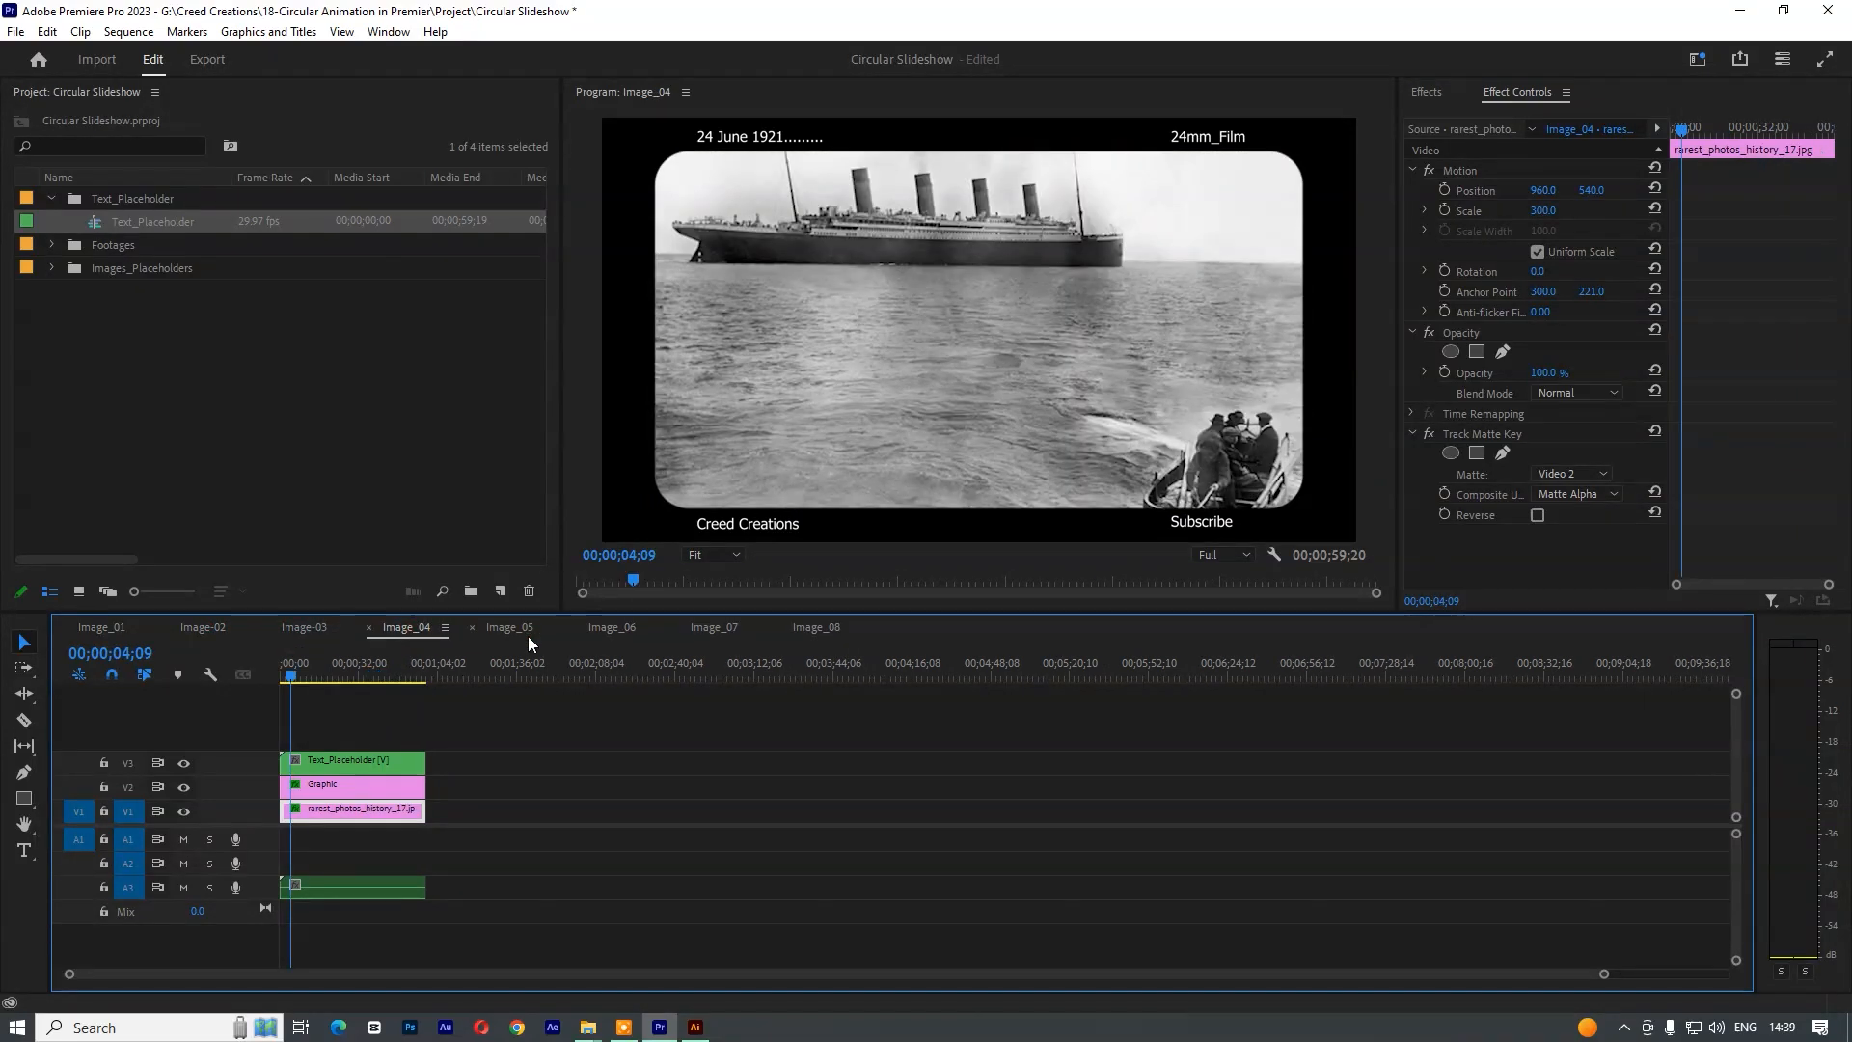
{"action": "left_click", "coordinate": [509, 626]}
{"action": "left_click", "coordinate": [612, 627]}
{"action": "left_click", "coordinate": [815, 626]}
- Save the project and move the nested placeholder's audio in Image_08 from track A3 to A1
{"action": "key", "text": "ctrl+s"}
{"action": "left_click_drag", "start_coordinate": [340, 887], "coordinate": [338, 835]}
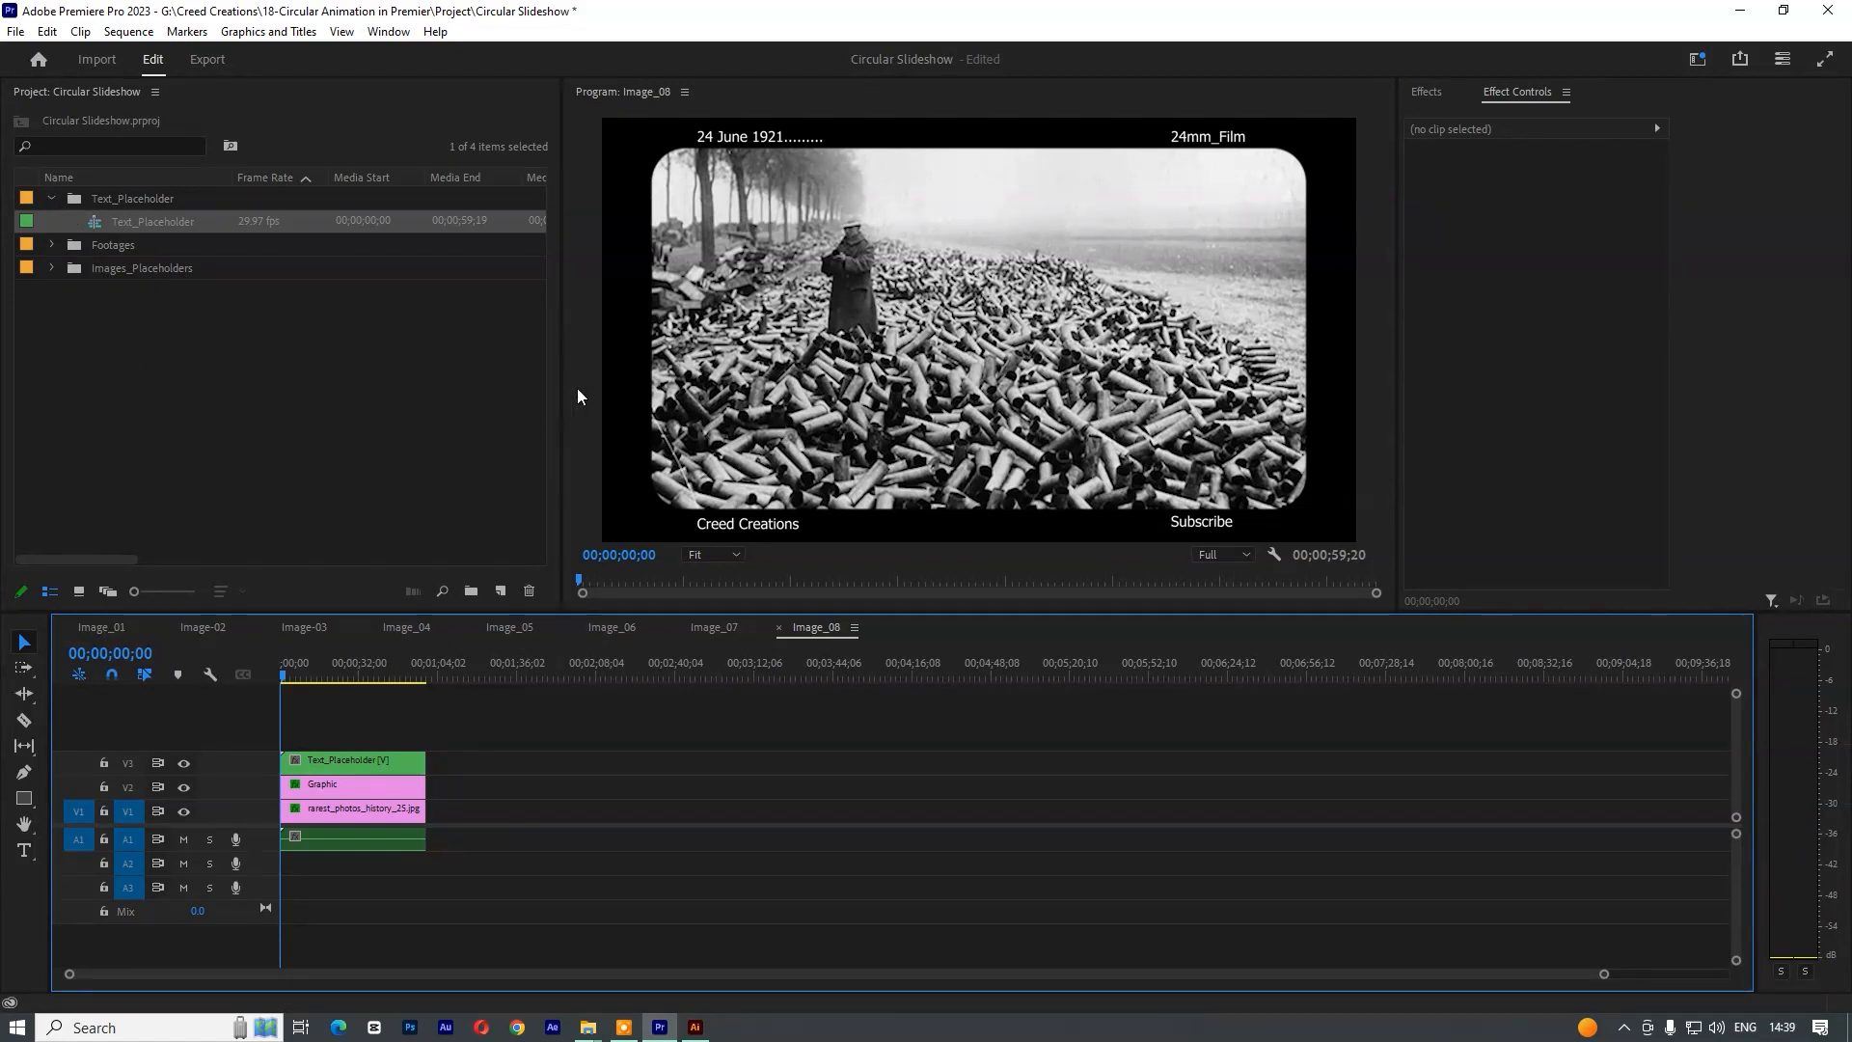
- Collapse the Text_Placeholder bin and create a DSLR 1080p30 sequence named Main_Seq
{"action": "left_click", "coordinate": [53, 200]}
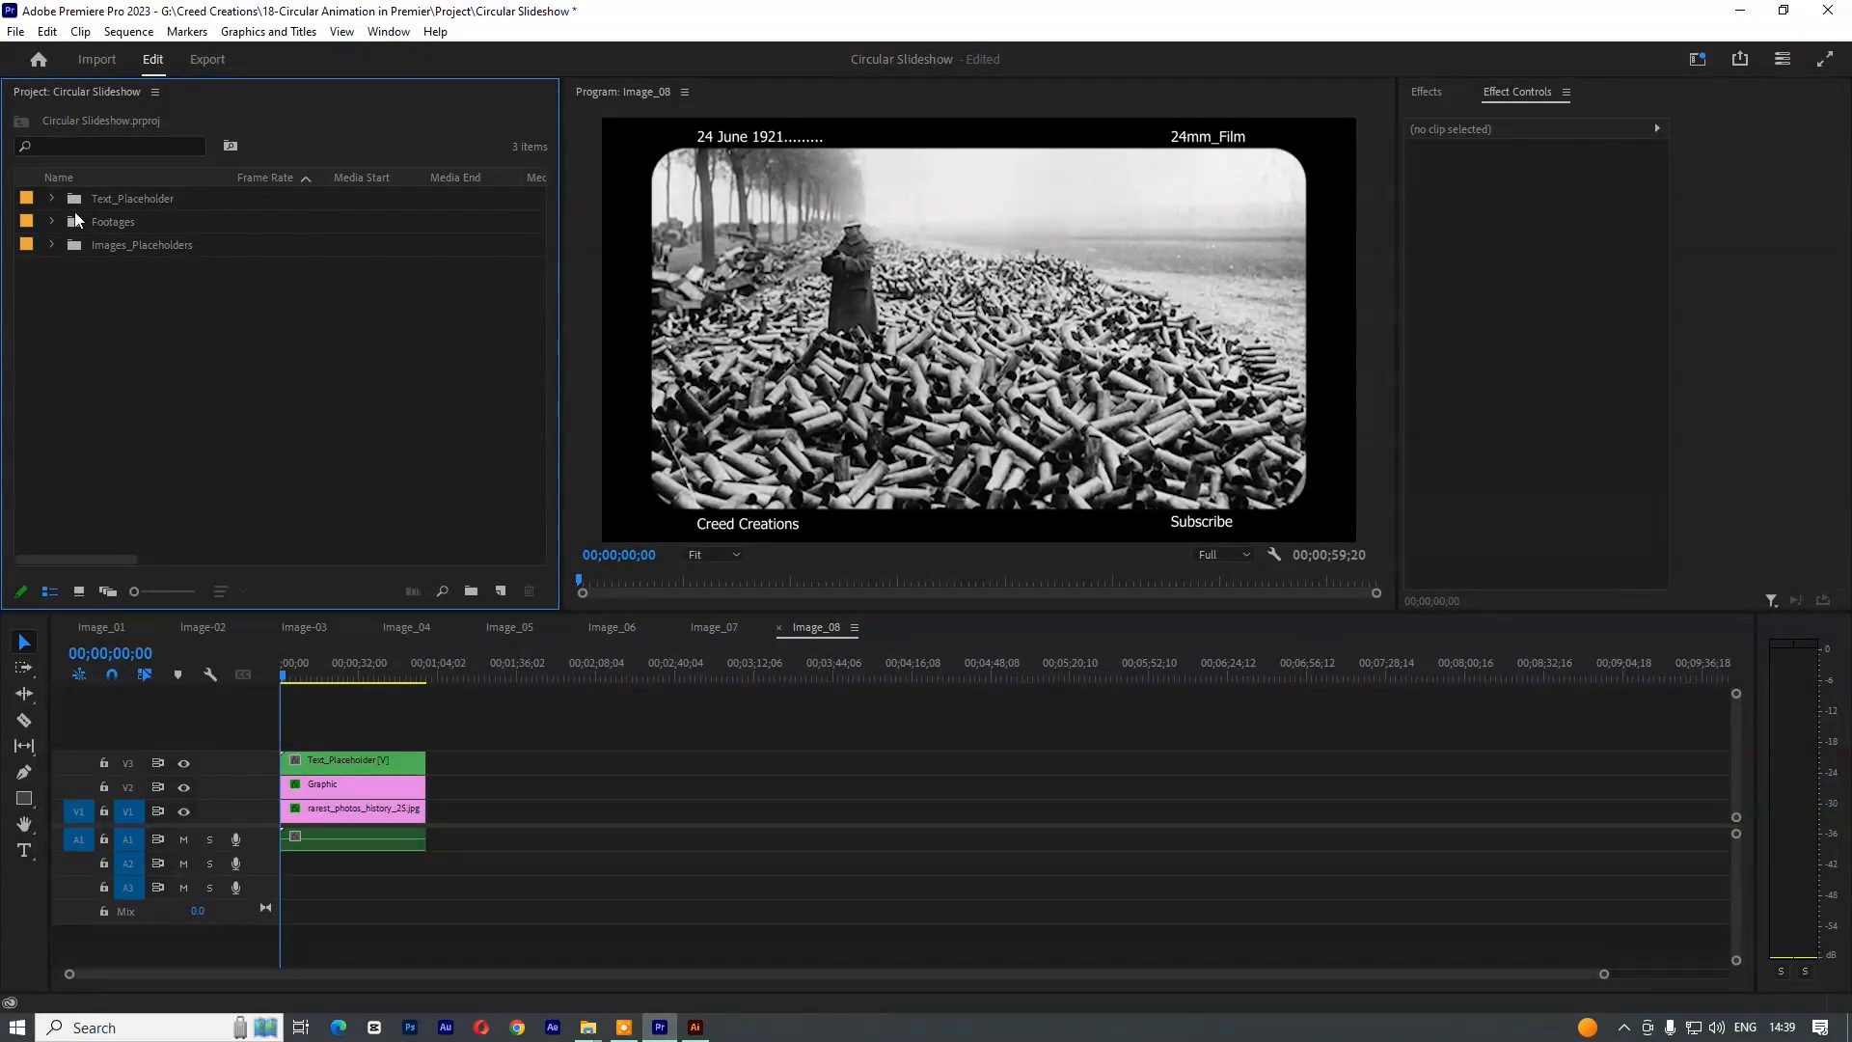
{"action": "left_click", "coordinate": [52, 199]}
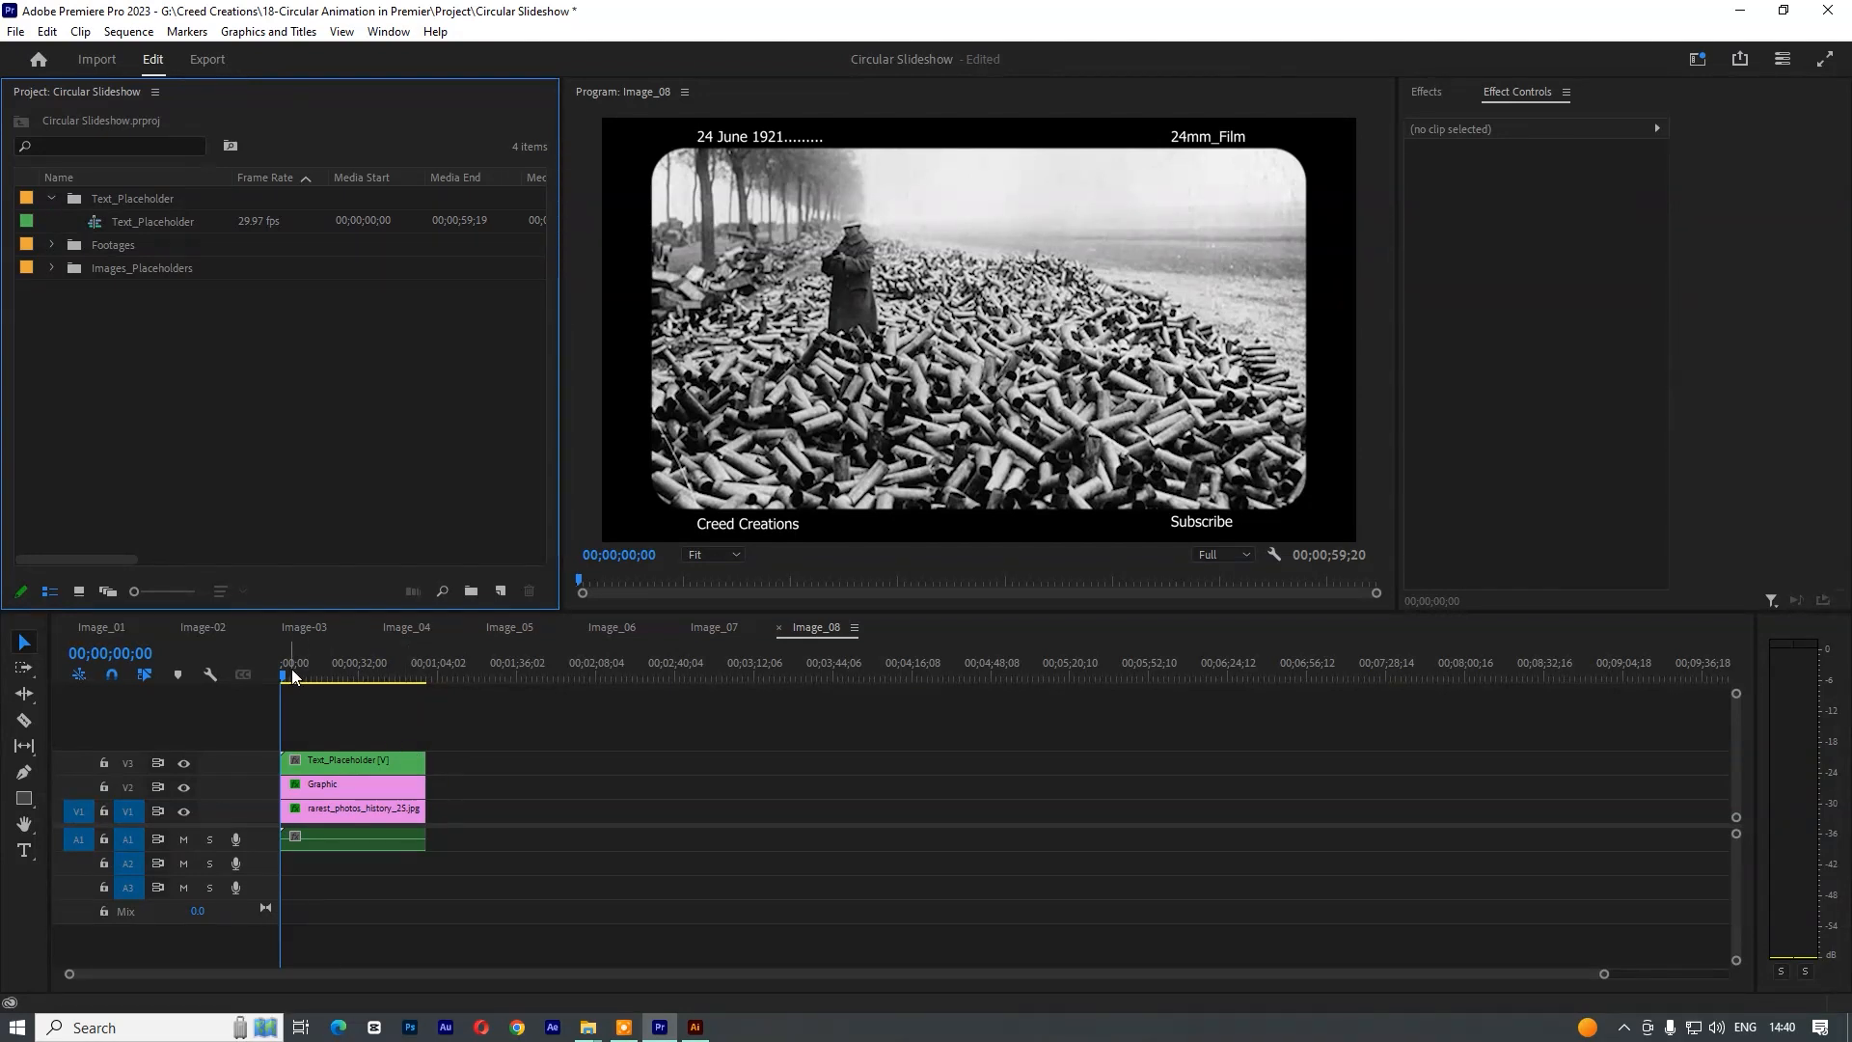
{"action": "left_click", "coordinate": [51, 198]}
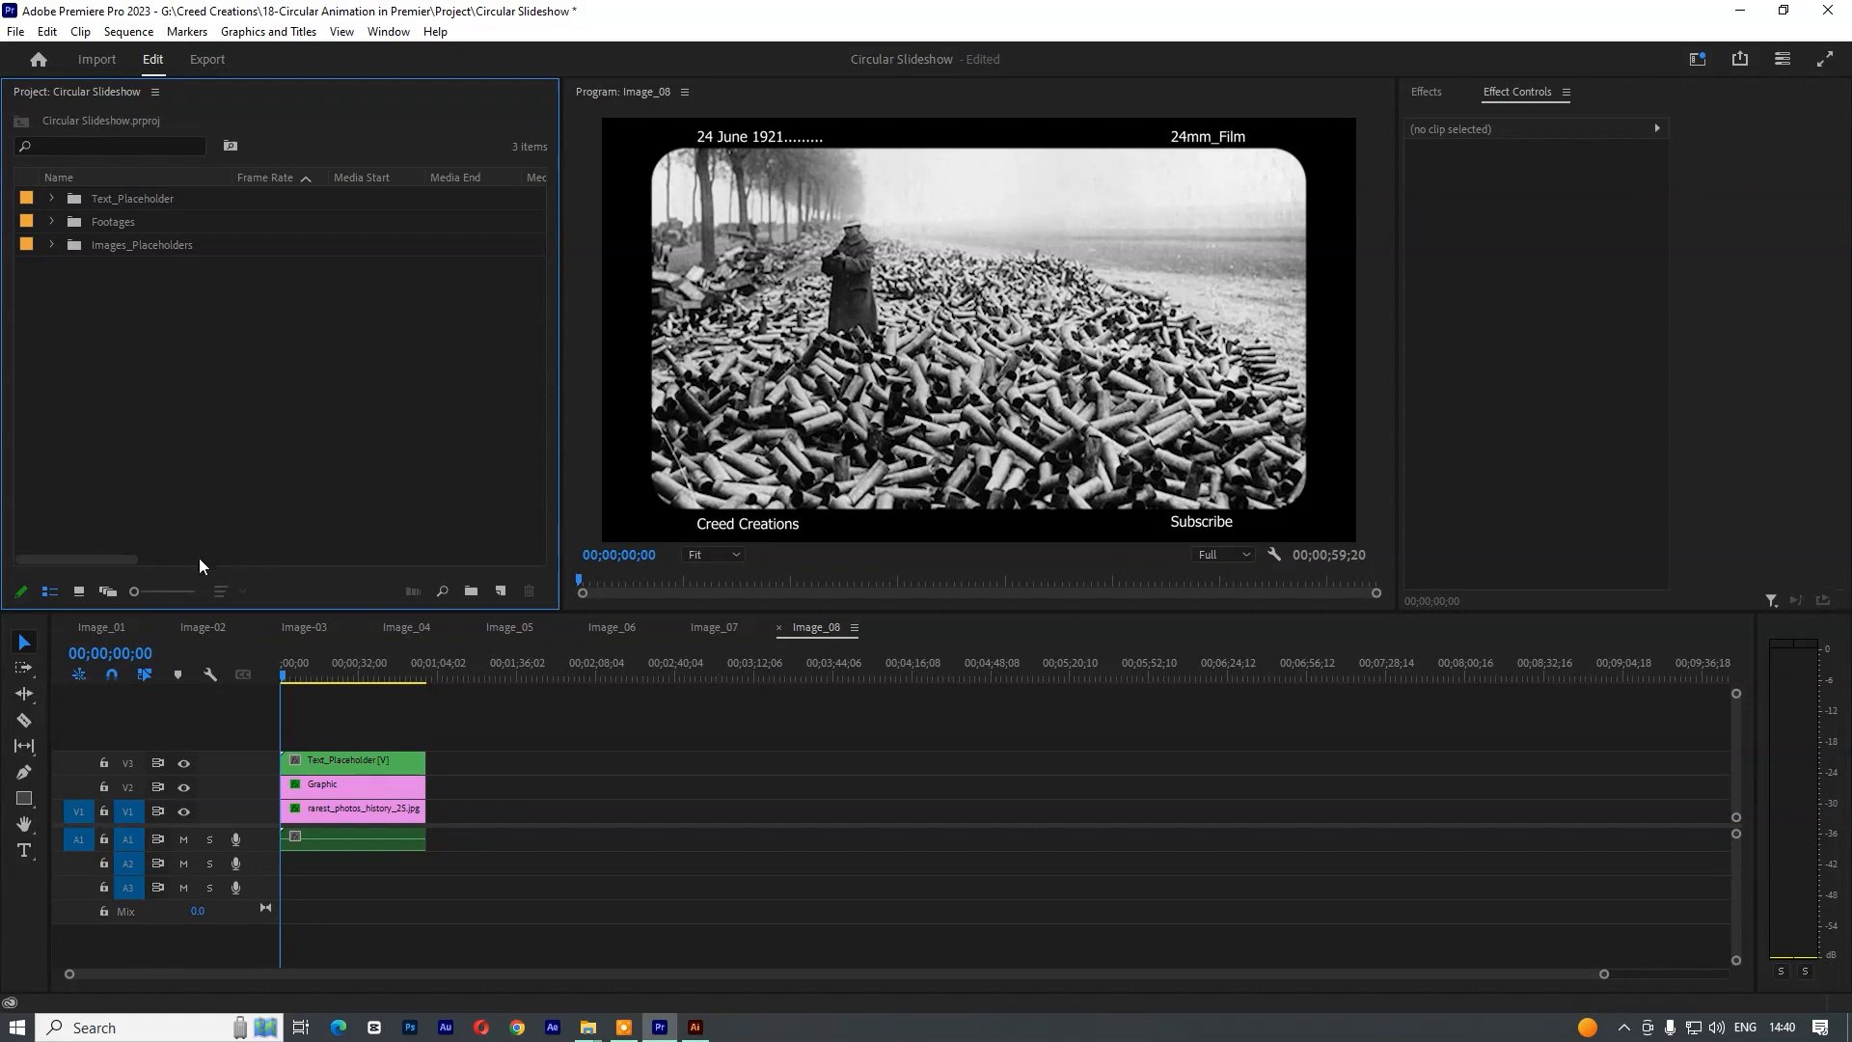
{"action": "left_click", "coordinate": [496, 593]}
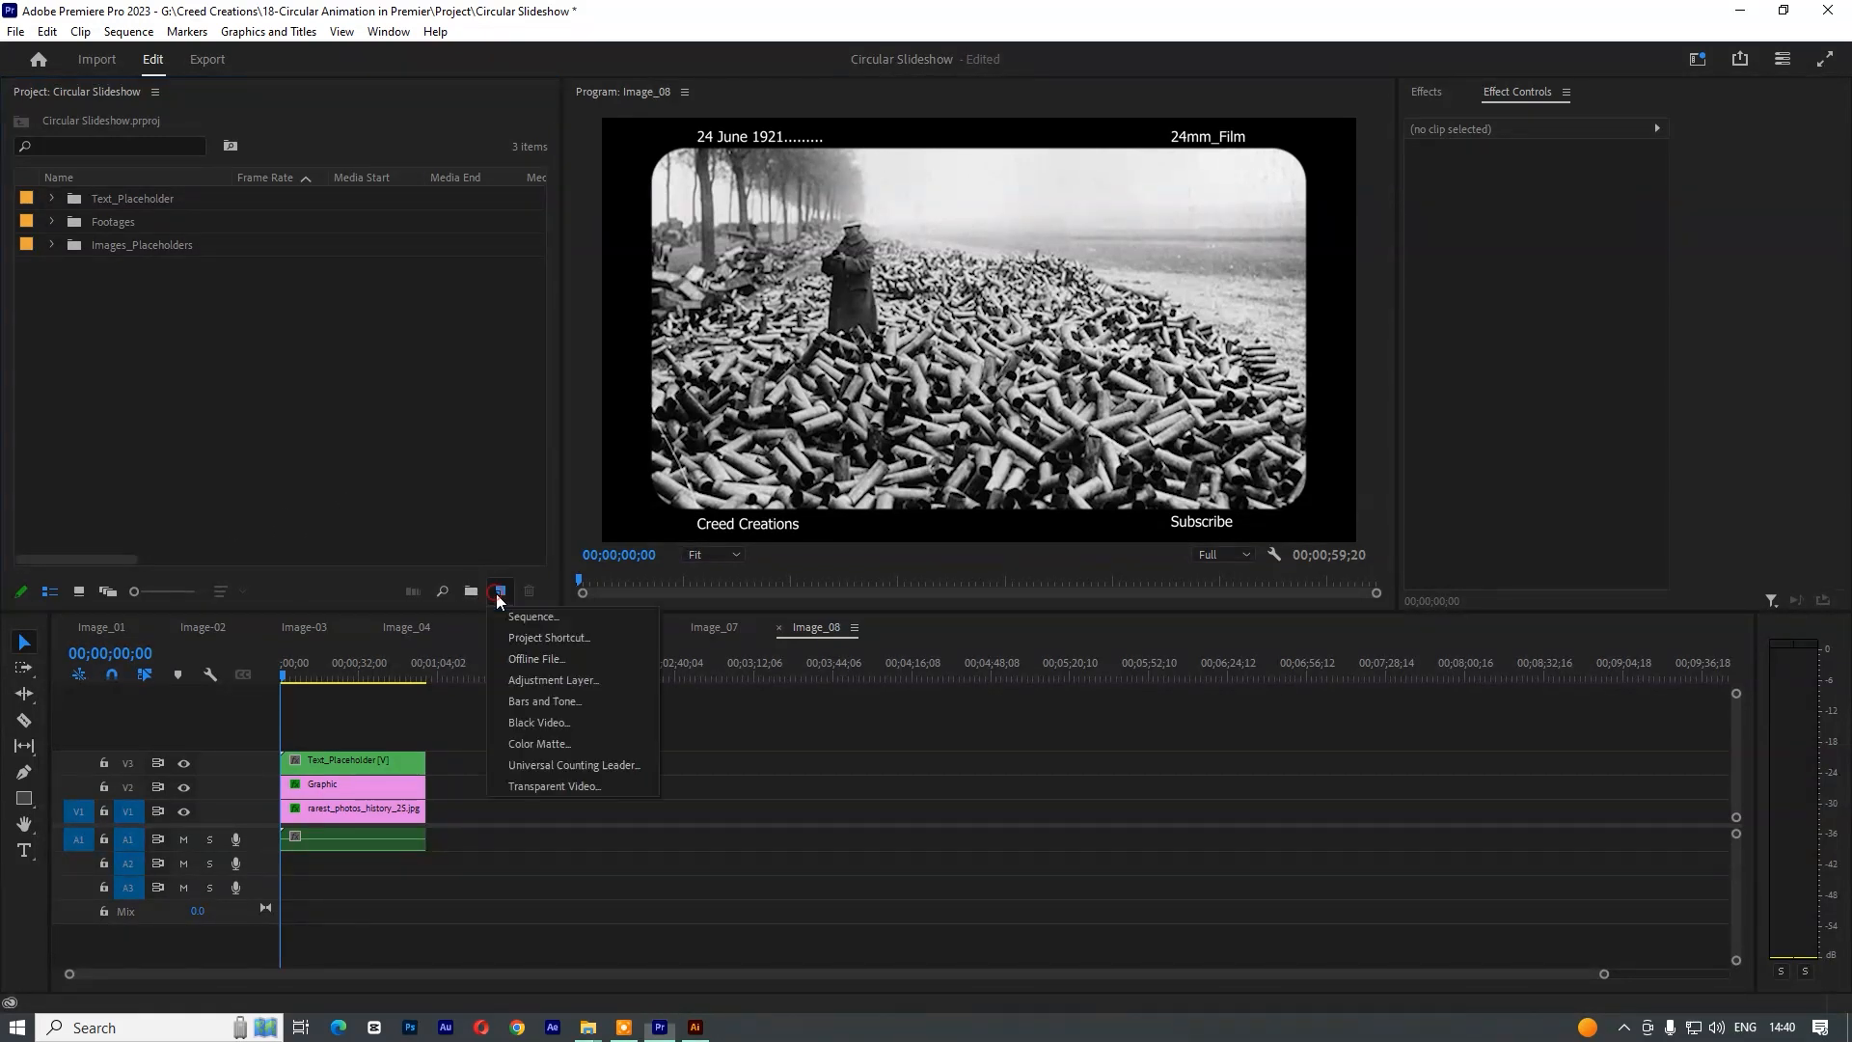
{"action": "left_click", "coordinate": [515, 623]}
{"action": "type", "text": "Main_Seq"}
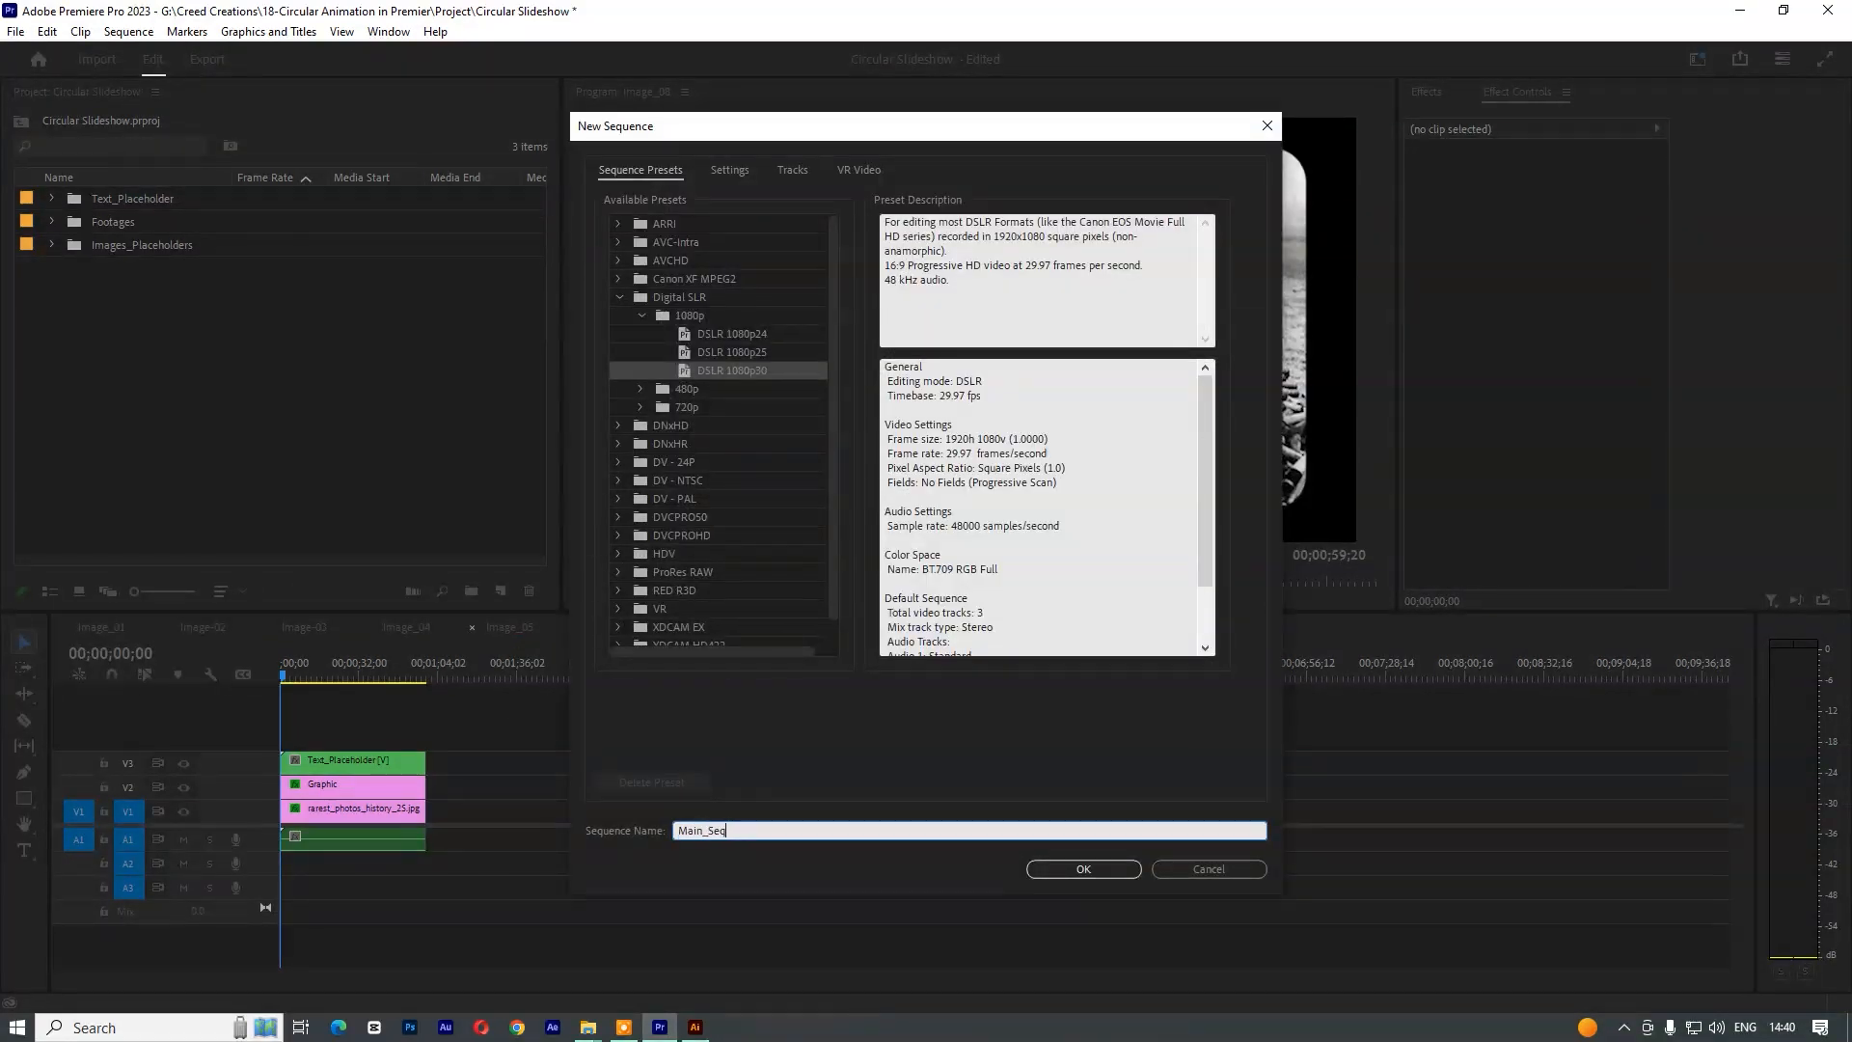
{"action": "key", "text": "Return"}
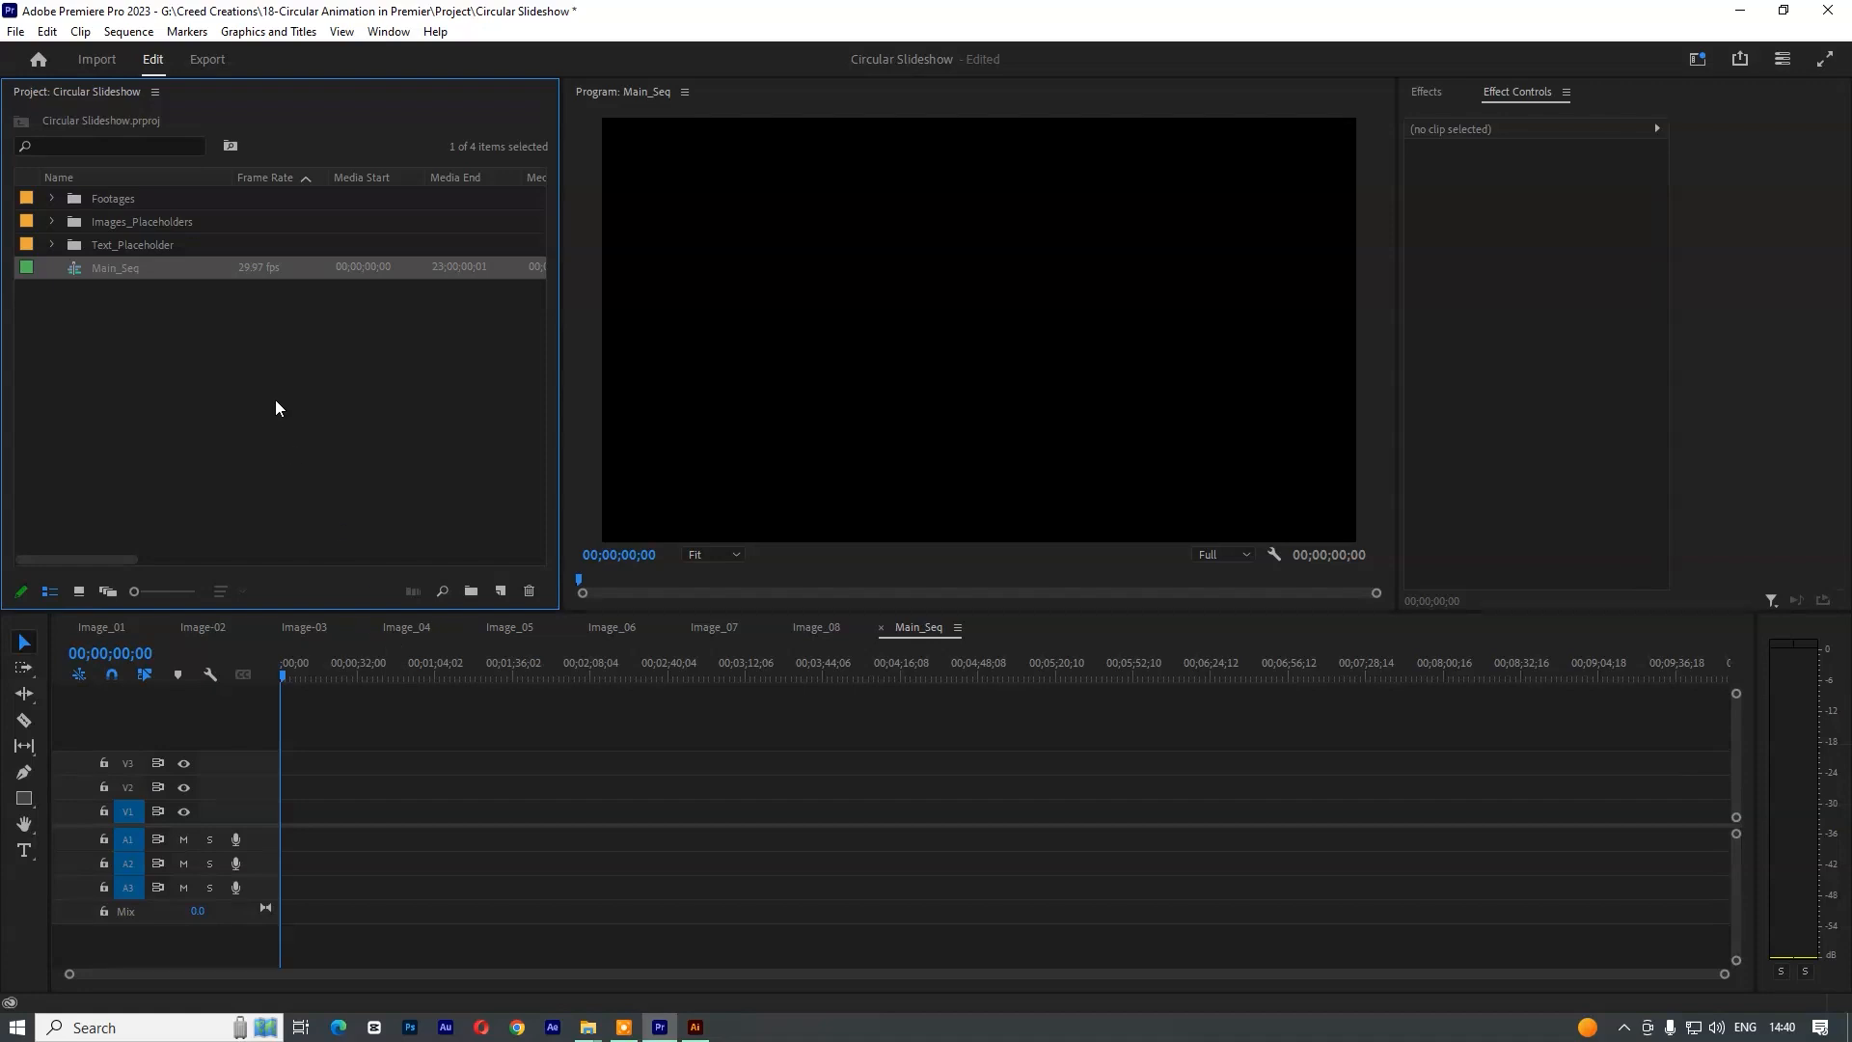
- Expand the Images_Placeholders bin and nest Image_01 on track V1 of Main_Seq, spanning about 00;02;22;07
{"action": "left_click_drag", "start_coordinate": [977, 687], "coordinate": [624, 680]}
{"action": "left_click", "coordinate": [52, 222]}
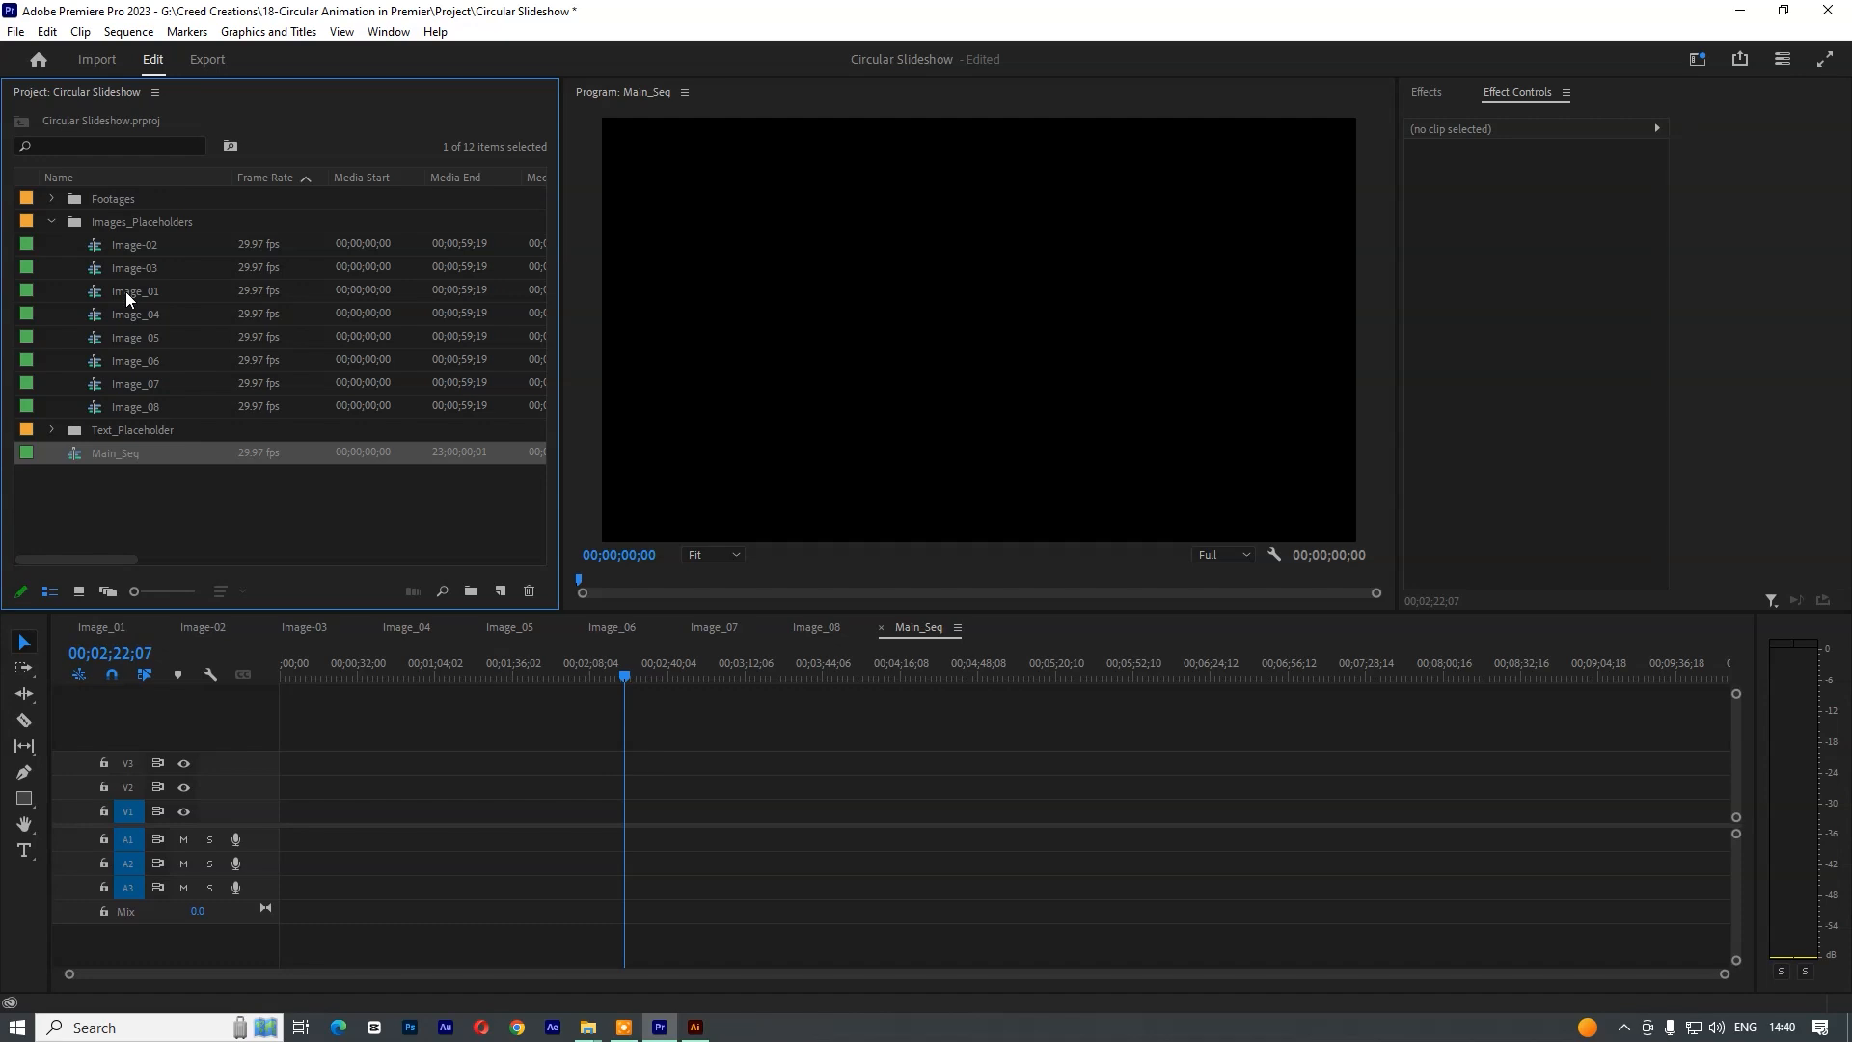
{"action": "left_click_drag", "start_coordinate": [101, 295], "coordinate": [564, 815]}
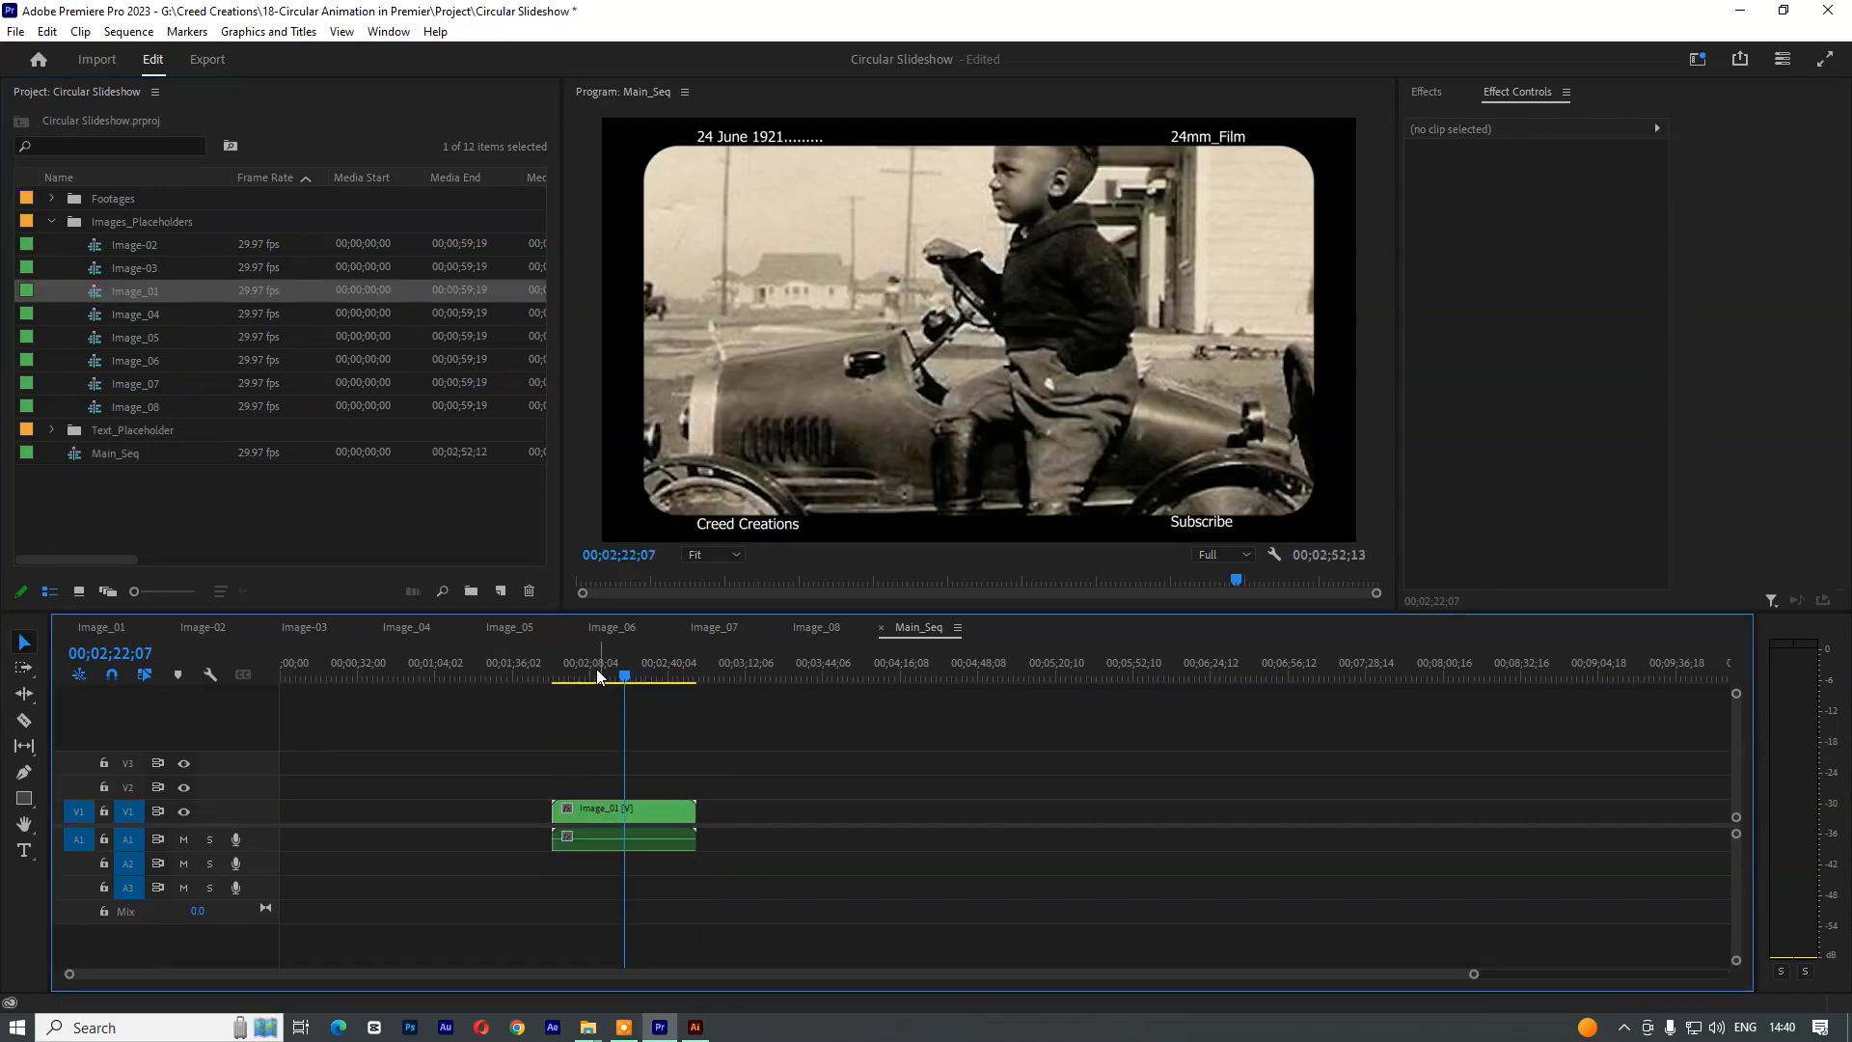
{"action": "left_click", "coordinate": [579, 675]}
{"action": "left_click_drag", "start_coordinate": [579, 675], "coordinate": [631, 704]}
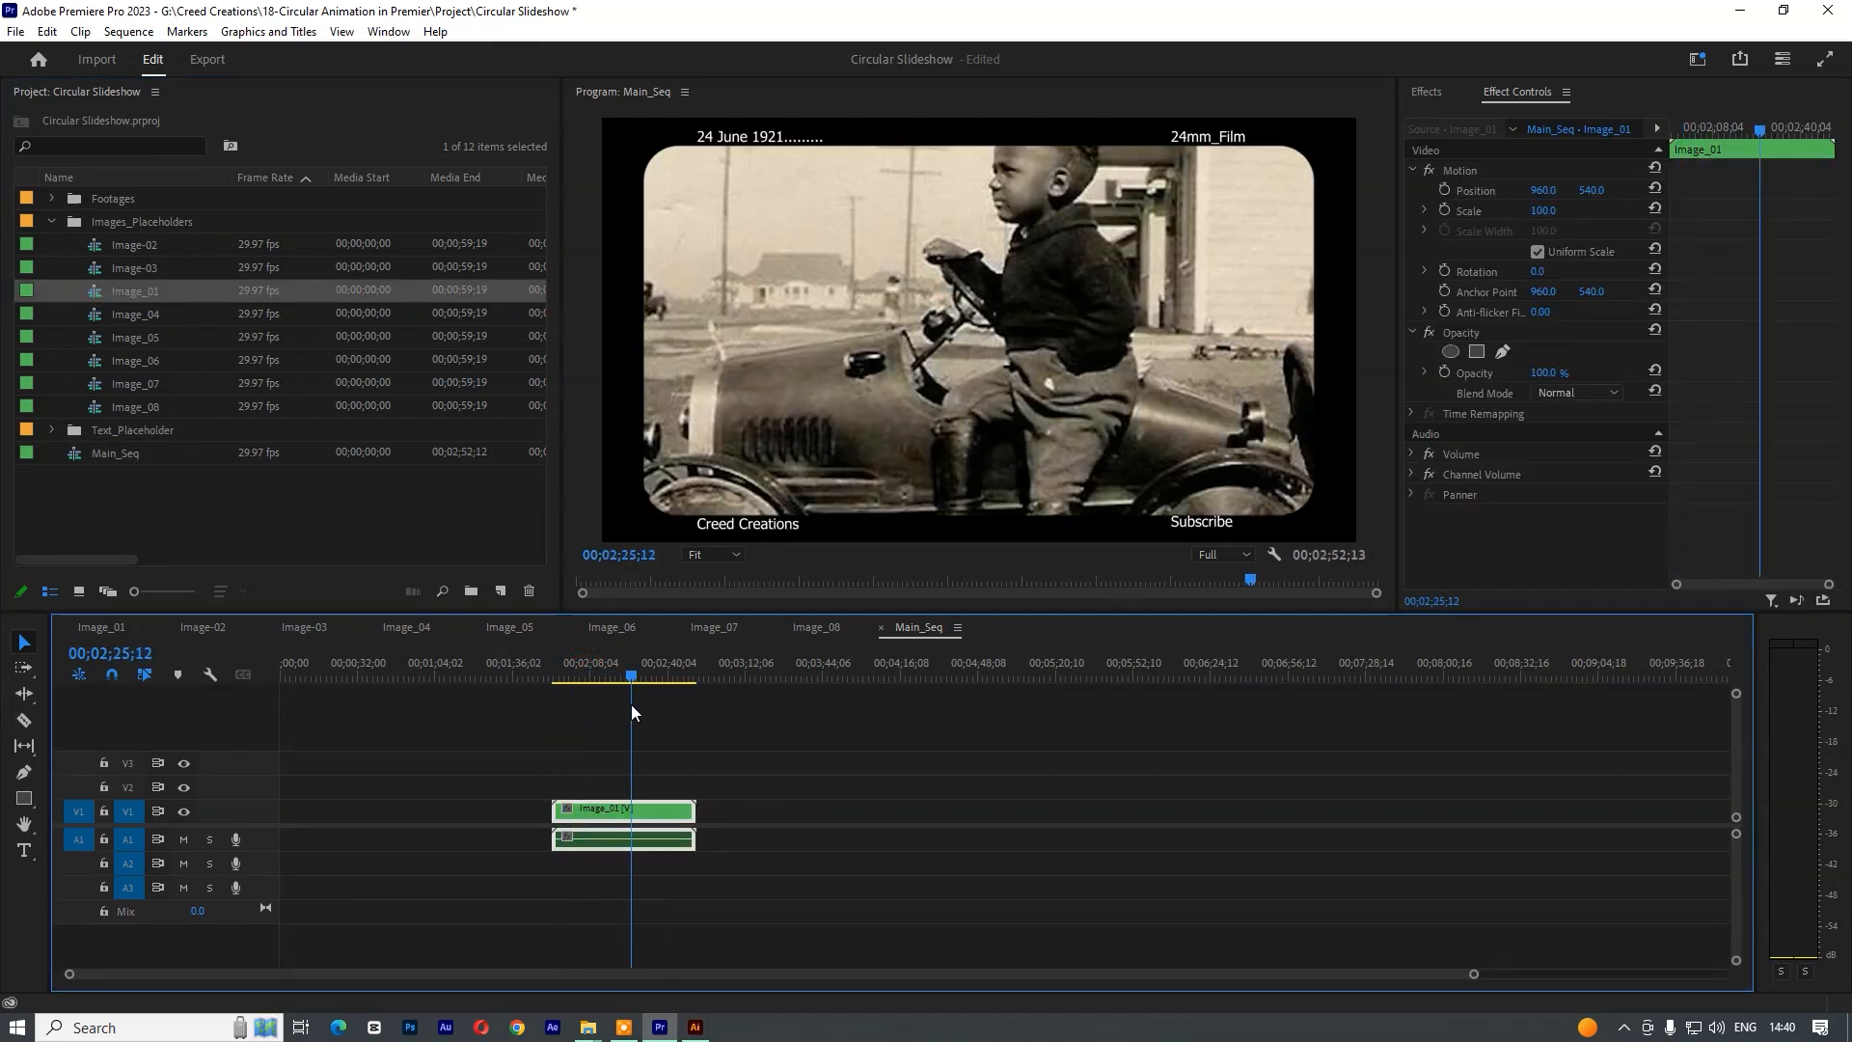
- Stack Image-02 through Image_08 in order on tracks V2 to V8 of Main_Seq, aligned with the start of Image_01
{"action": "left_click_drag", "start_coordinate": [133, 244], "coordinate": [567, 798]}
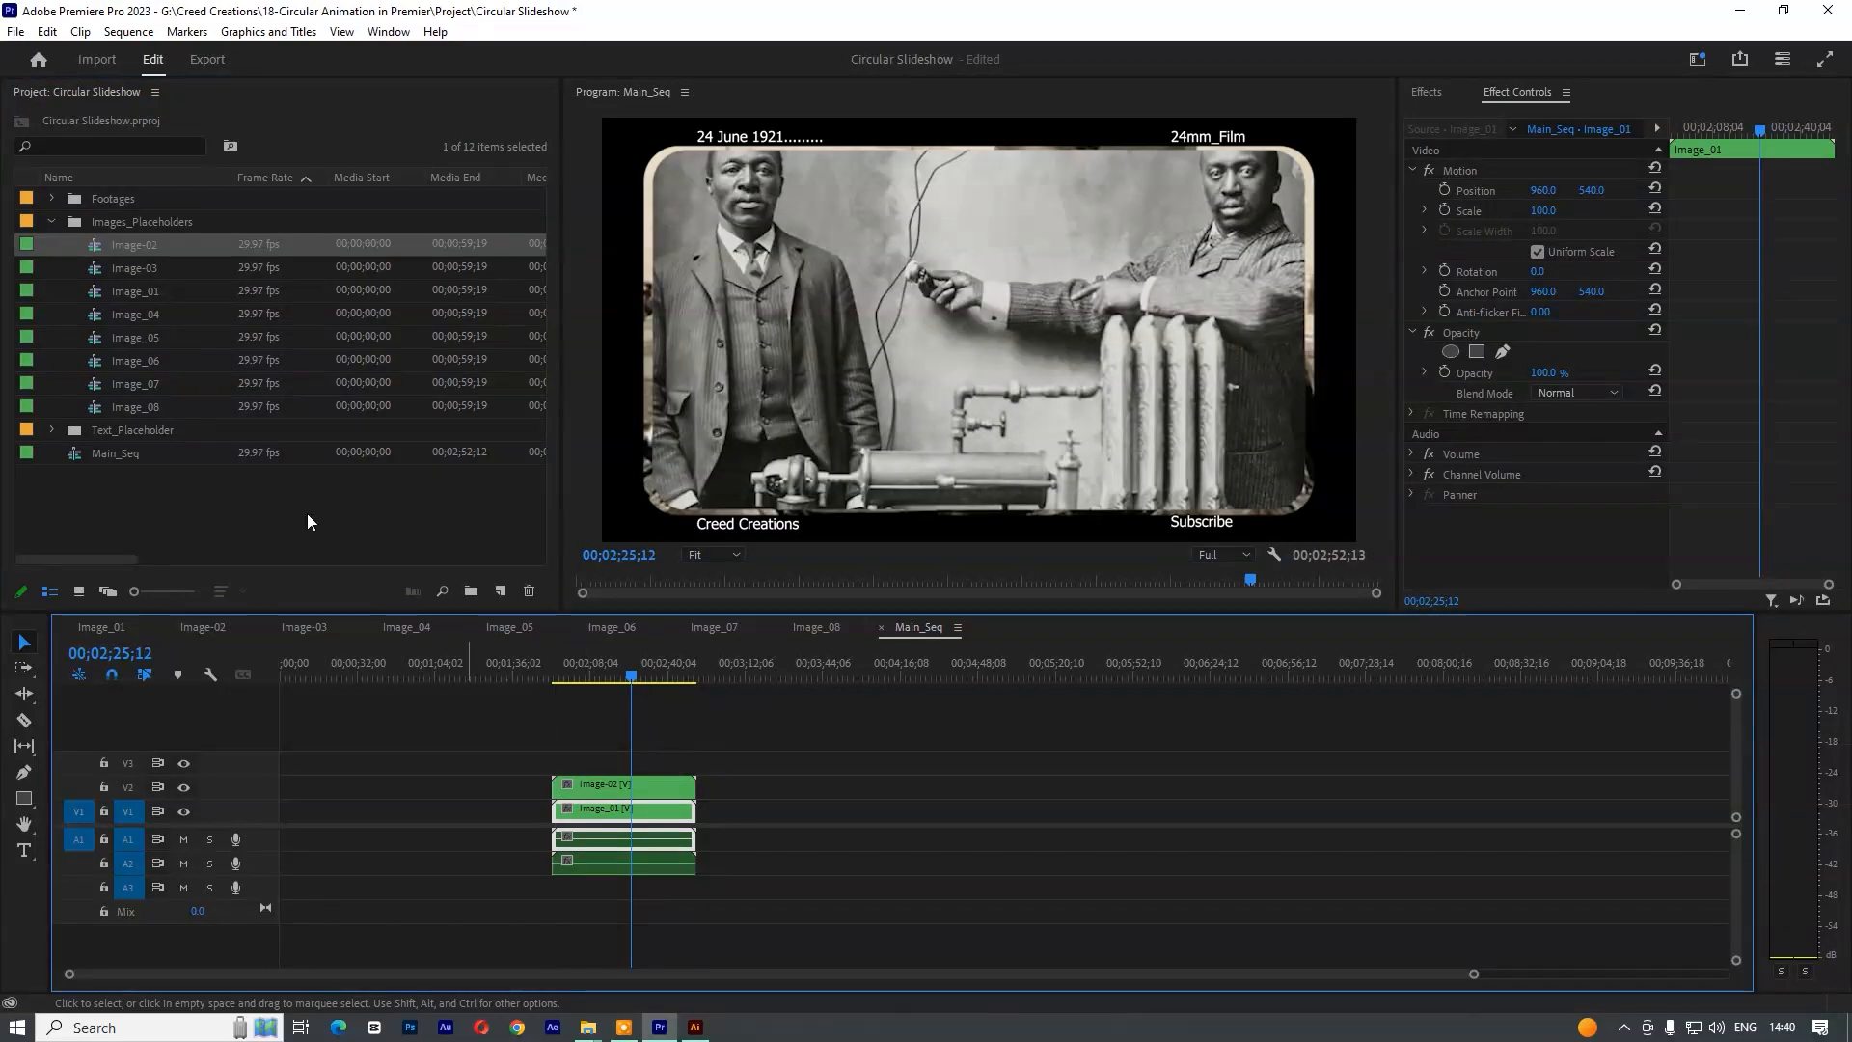
{"action": "left_click_drag", "start_coordinate": [101, 270], "coordinate": [567, 772]}
{"action": "left_click_drag", "start_coordinate": [93, 293], "coordinate": [567, 736]}
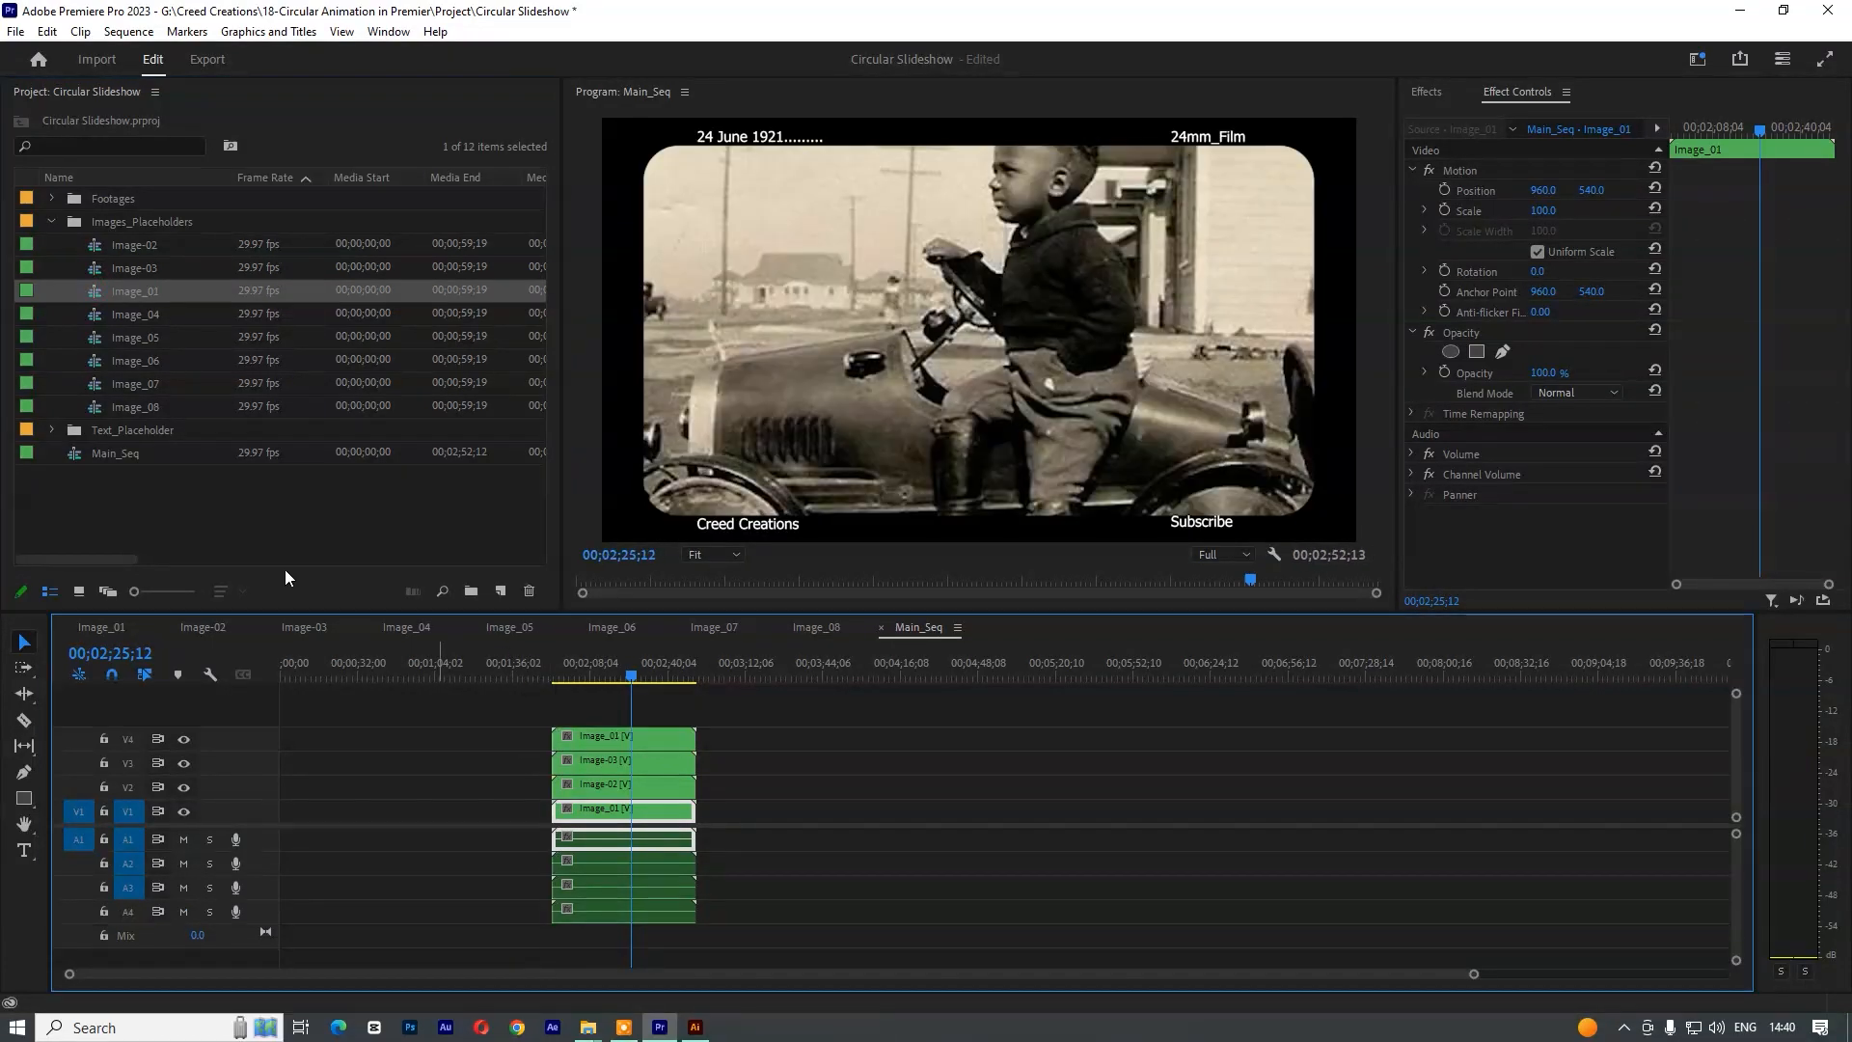
{"action": "key", "text": "ctrl+z"}
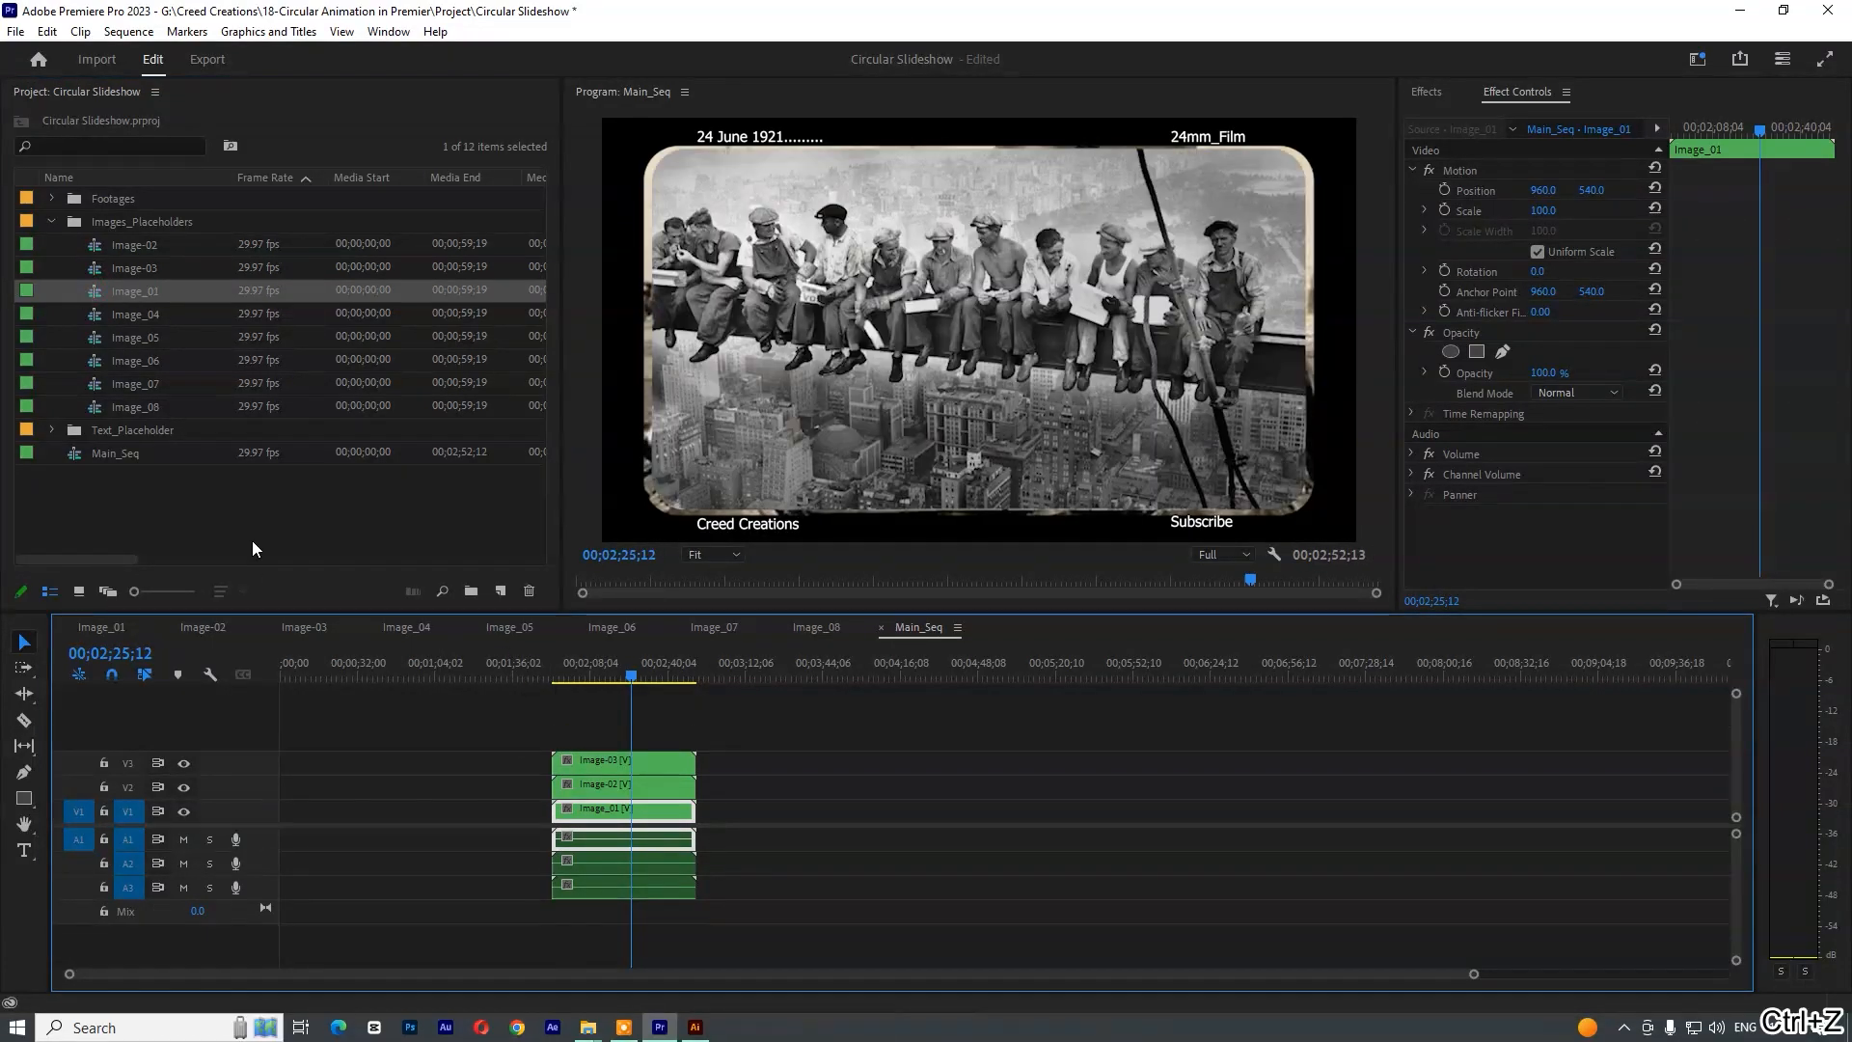
{"action": "left_click_drag", "start_coordinate": [135, 313], "coordinate": [567, 712]}
{"action": "left_click_drag", "start_coordinate": [98, 364], "coordinate": [572, 627]}
{"action": "left_click_drag", "start_coordinate": [249, 784], "coordinate": [249, 800]}
{"action": "left_click_drag", "start_coordinate": [125, 407], "coordinate": [569, 618]}
- Unlink the eight nested clips in Main_Seq and delete all of their audio, keeping only the video stack
{"action": "left_click_drag", "start_coordinate": [780, 757], "coordinate": [602, 895]}
{"action": "left_click_drag", "start_coordinate": [748, 610], "coordinate": [582, 947]}
{"action": "right_click", "coordinate": [616, 890]}
{"action": "left_click", "coordinate": [667, 357]}
{"action": "left_click_drag", "start_coordinate": [771, 818], "coordinate": [589, 950]}
{"action": "key", "text": "Delete"}
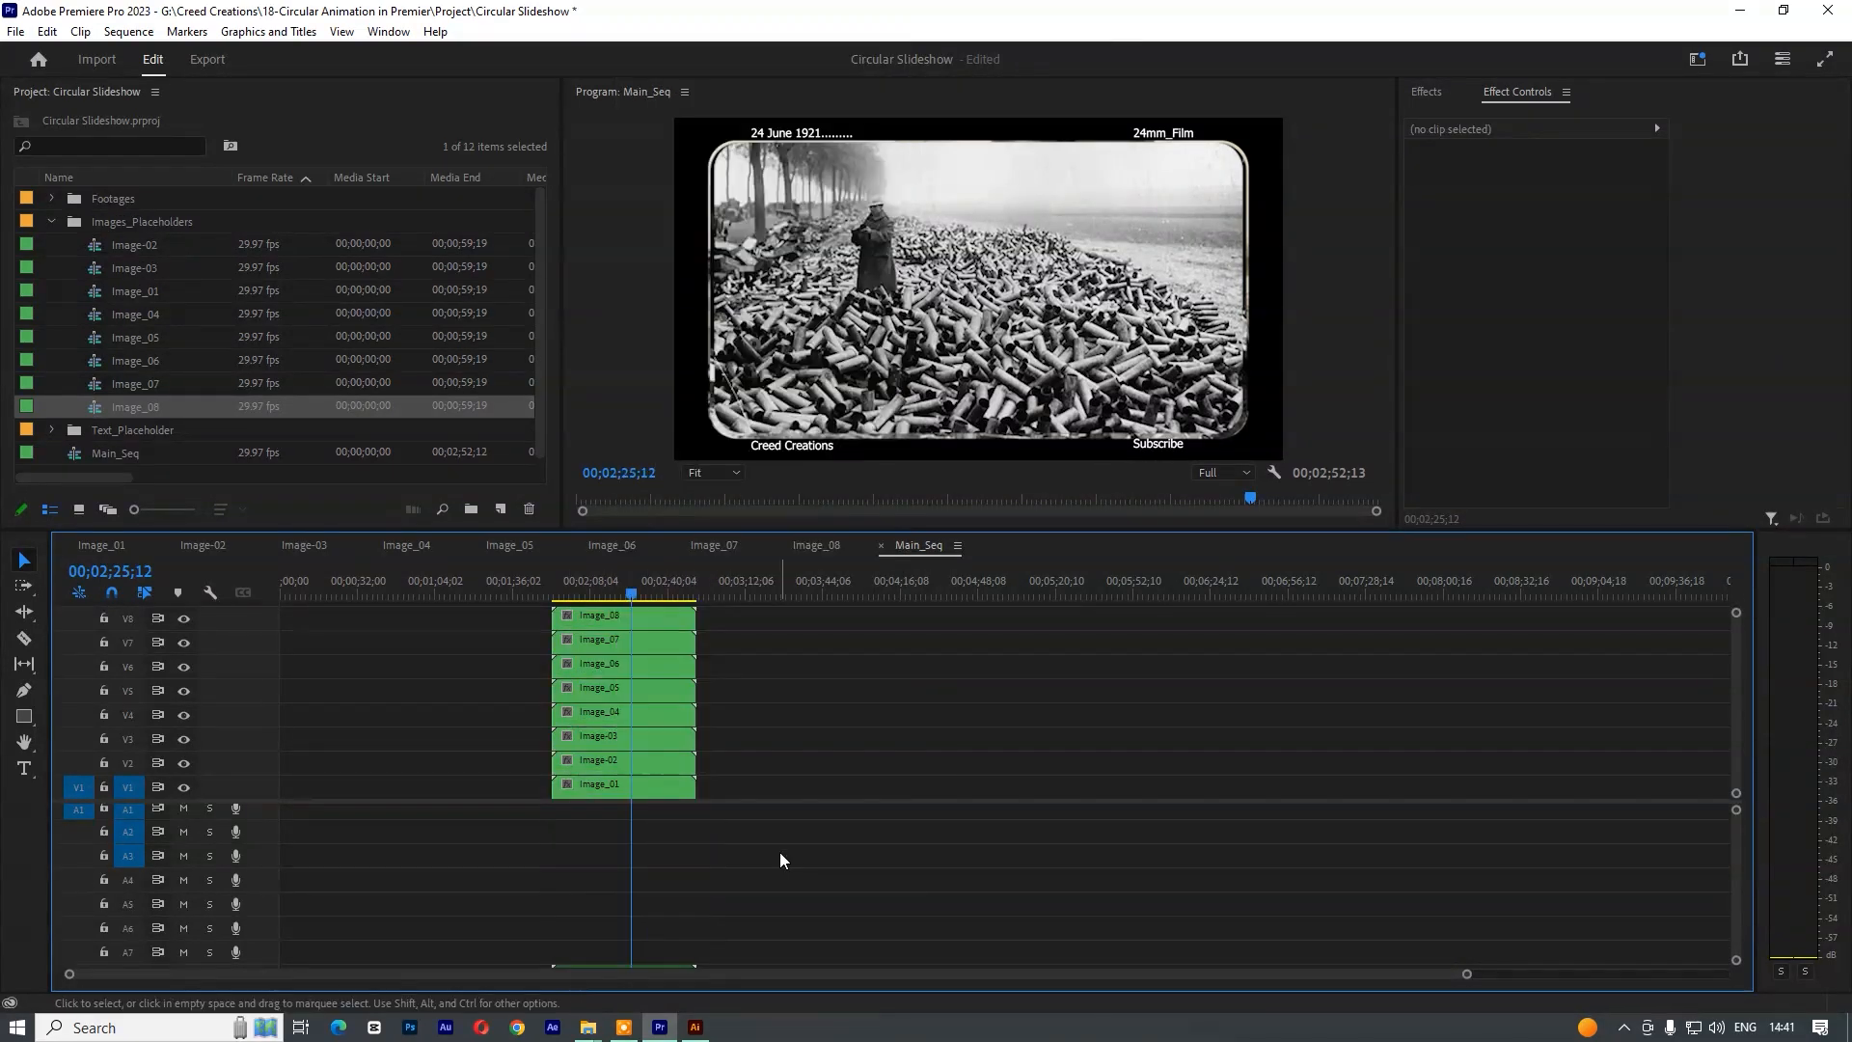
{"action": "mouse_move", "coordinate": [769, 914]}
{"action": "left_mouse_down"}
{"action": "mouse_move", "coordinate": [573, 1002]}
{"action": "mouse_move", "coordinate": [761, 907]}
{"action": "left_mouse_up"}
{"action": "key", "text": "Delete"}
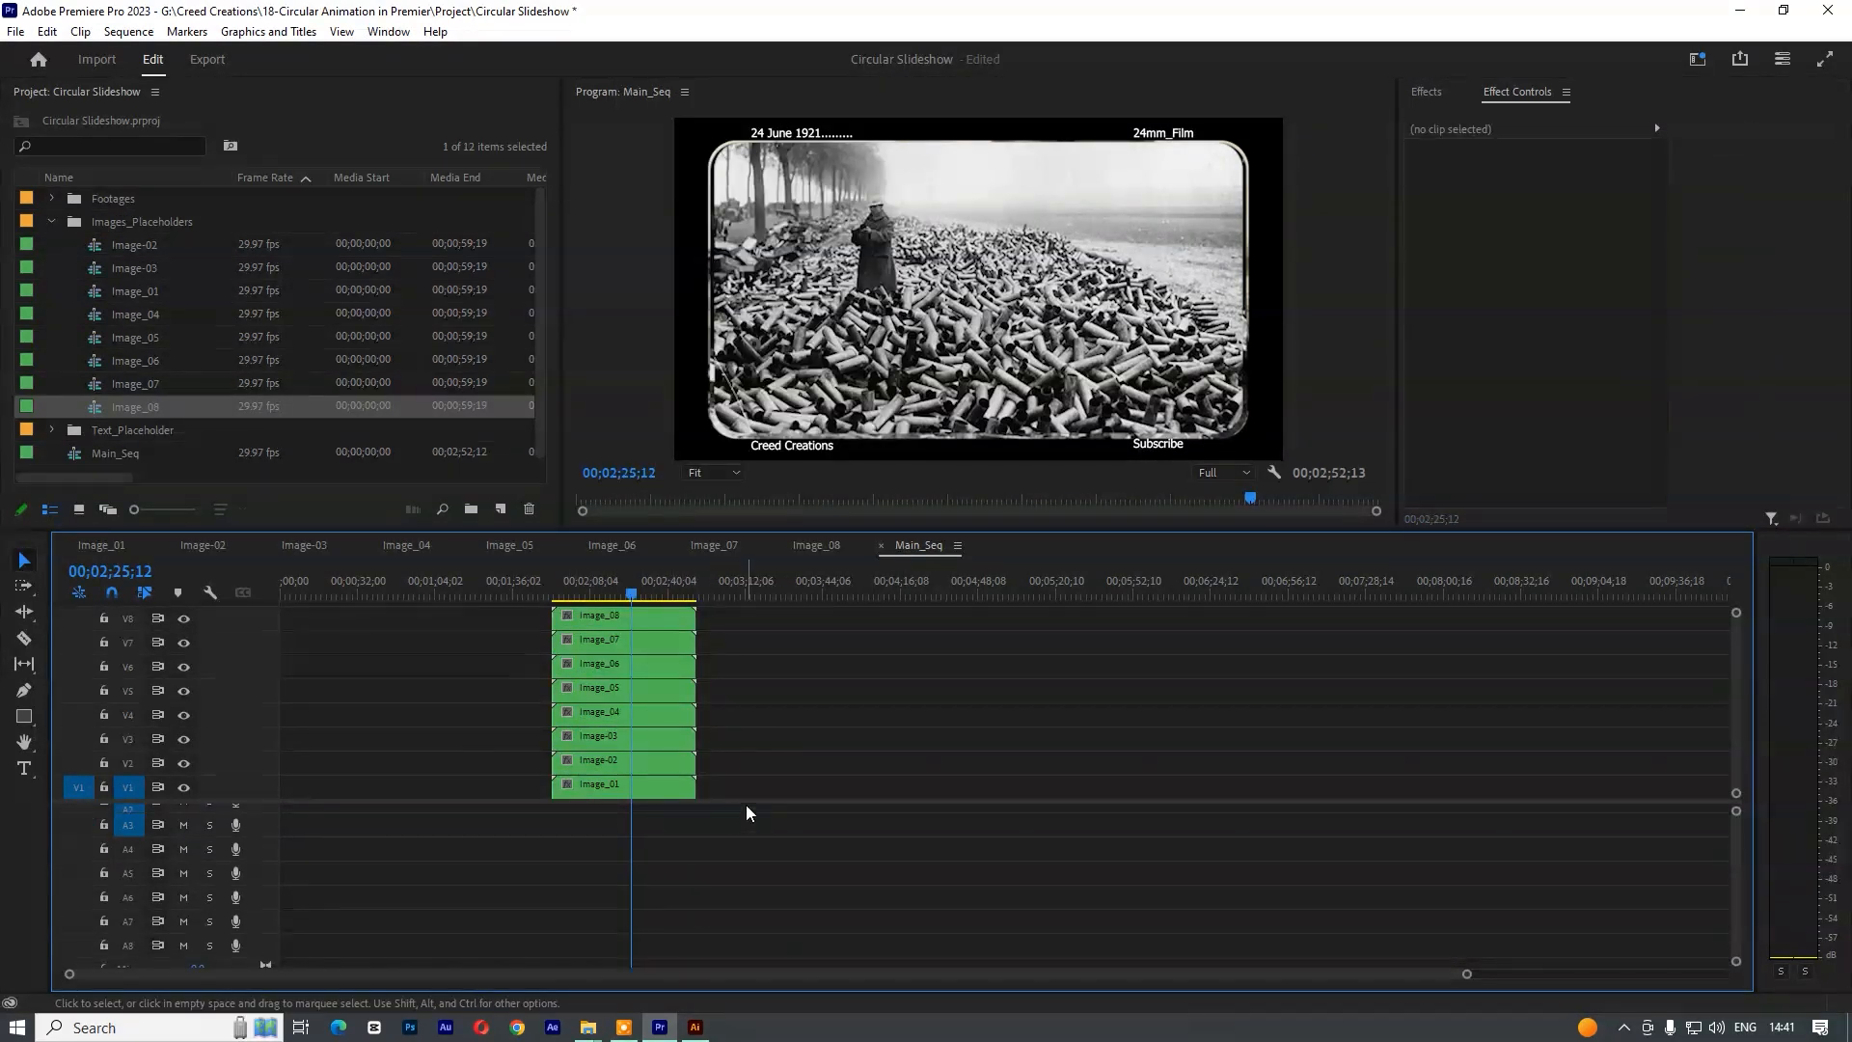
{"action": "left_click_drag", "start_coordinate": [267, 797], "coordinate": [267, 913]}
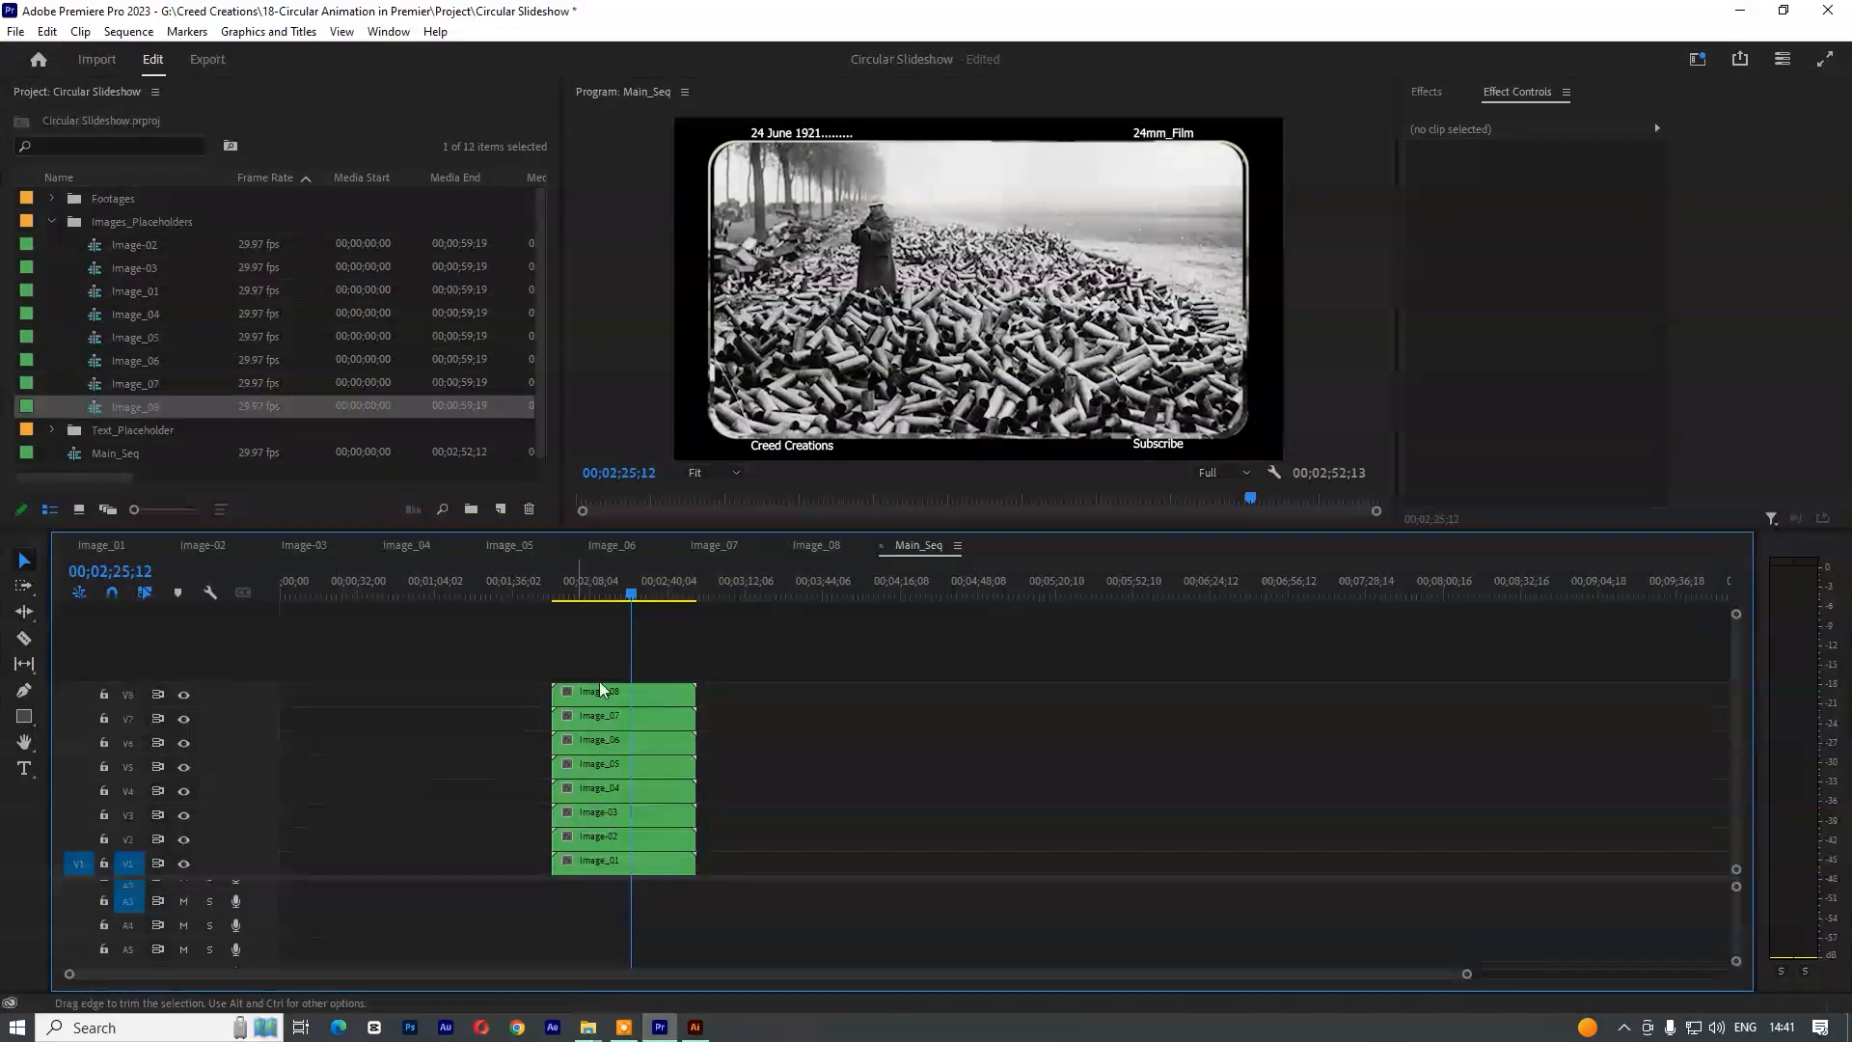
- Set the Main_Seq frame size to 3000 horizontal by 1500 vertical and enlarge the program preview area
{"action": "left_click", "coordinate": [617, 697]}
{"action": "left_click", "coordinate": [128, 32]}
{"action": "left_click", "coordinate": [193, 55]}
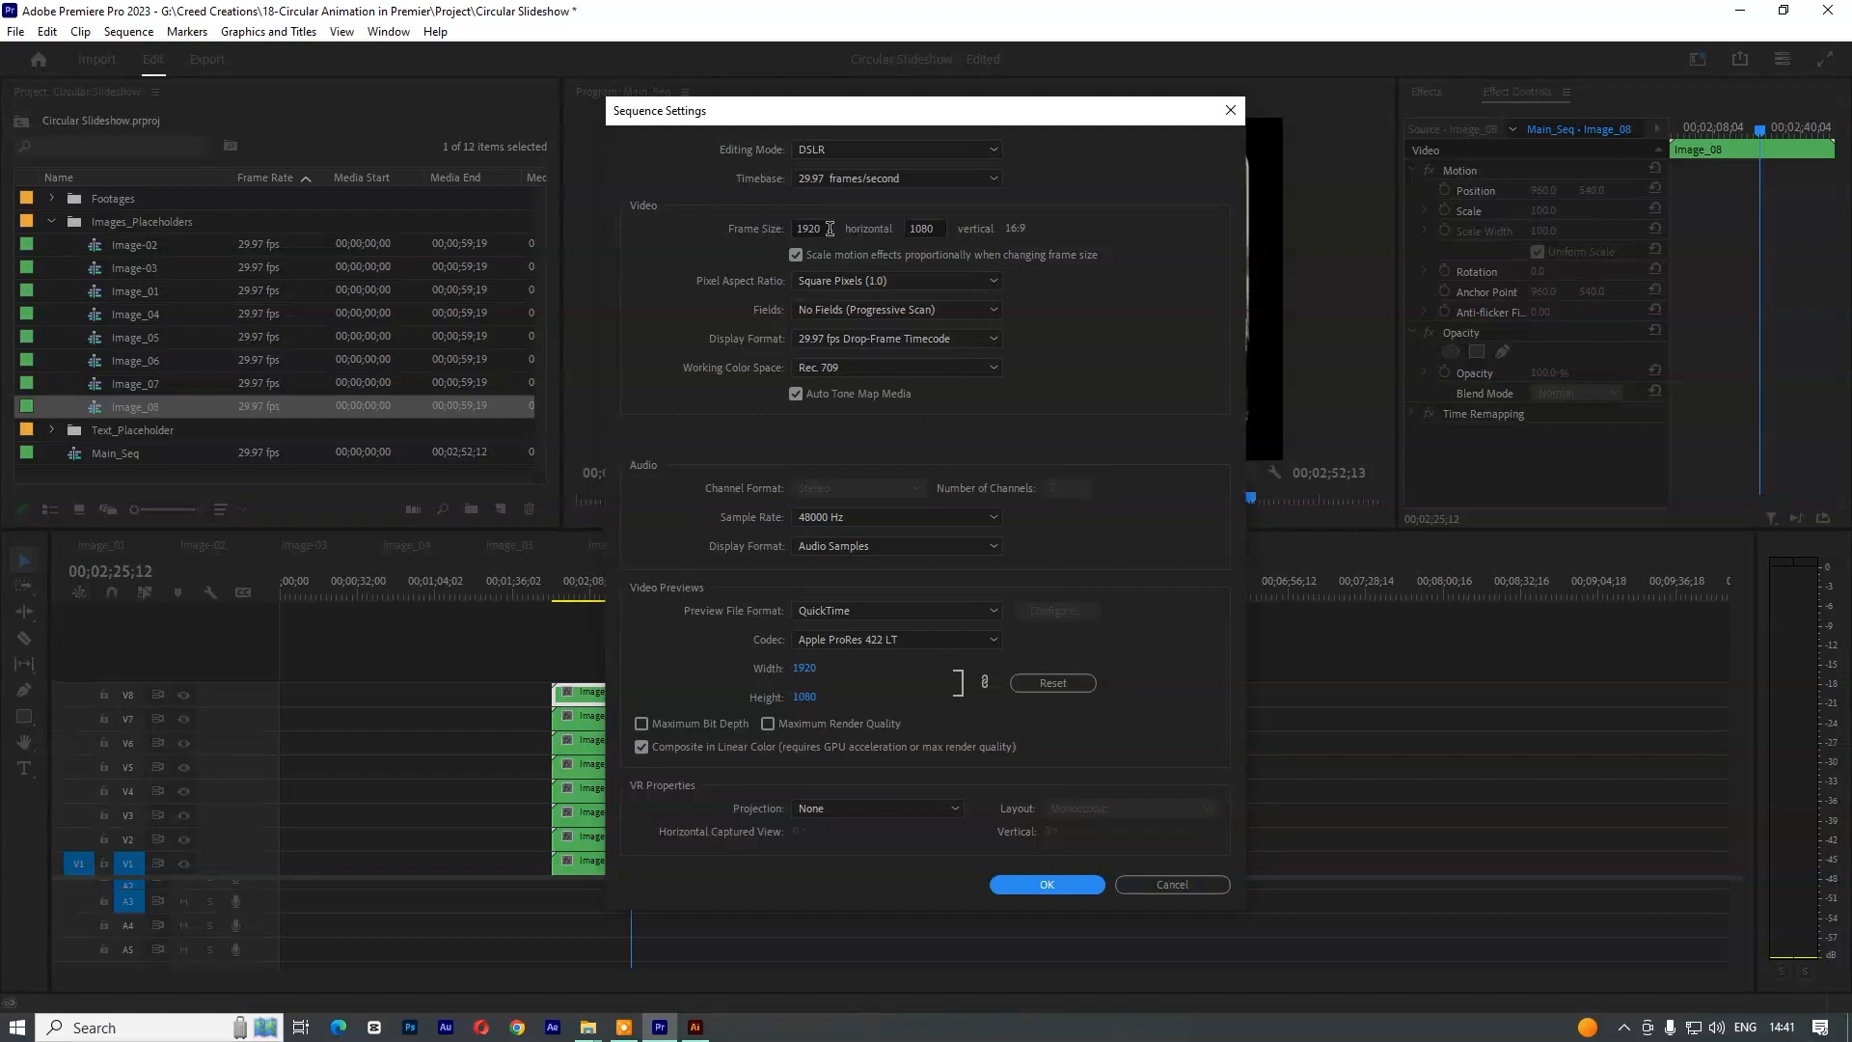
{"action": "left_click", "coordinate": [827, 228]}
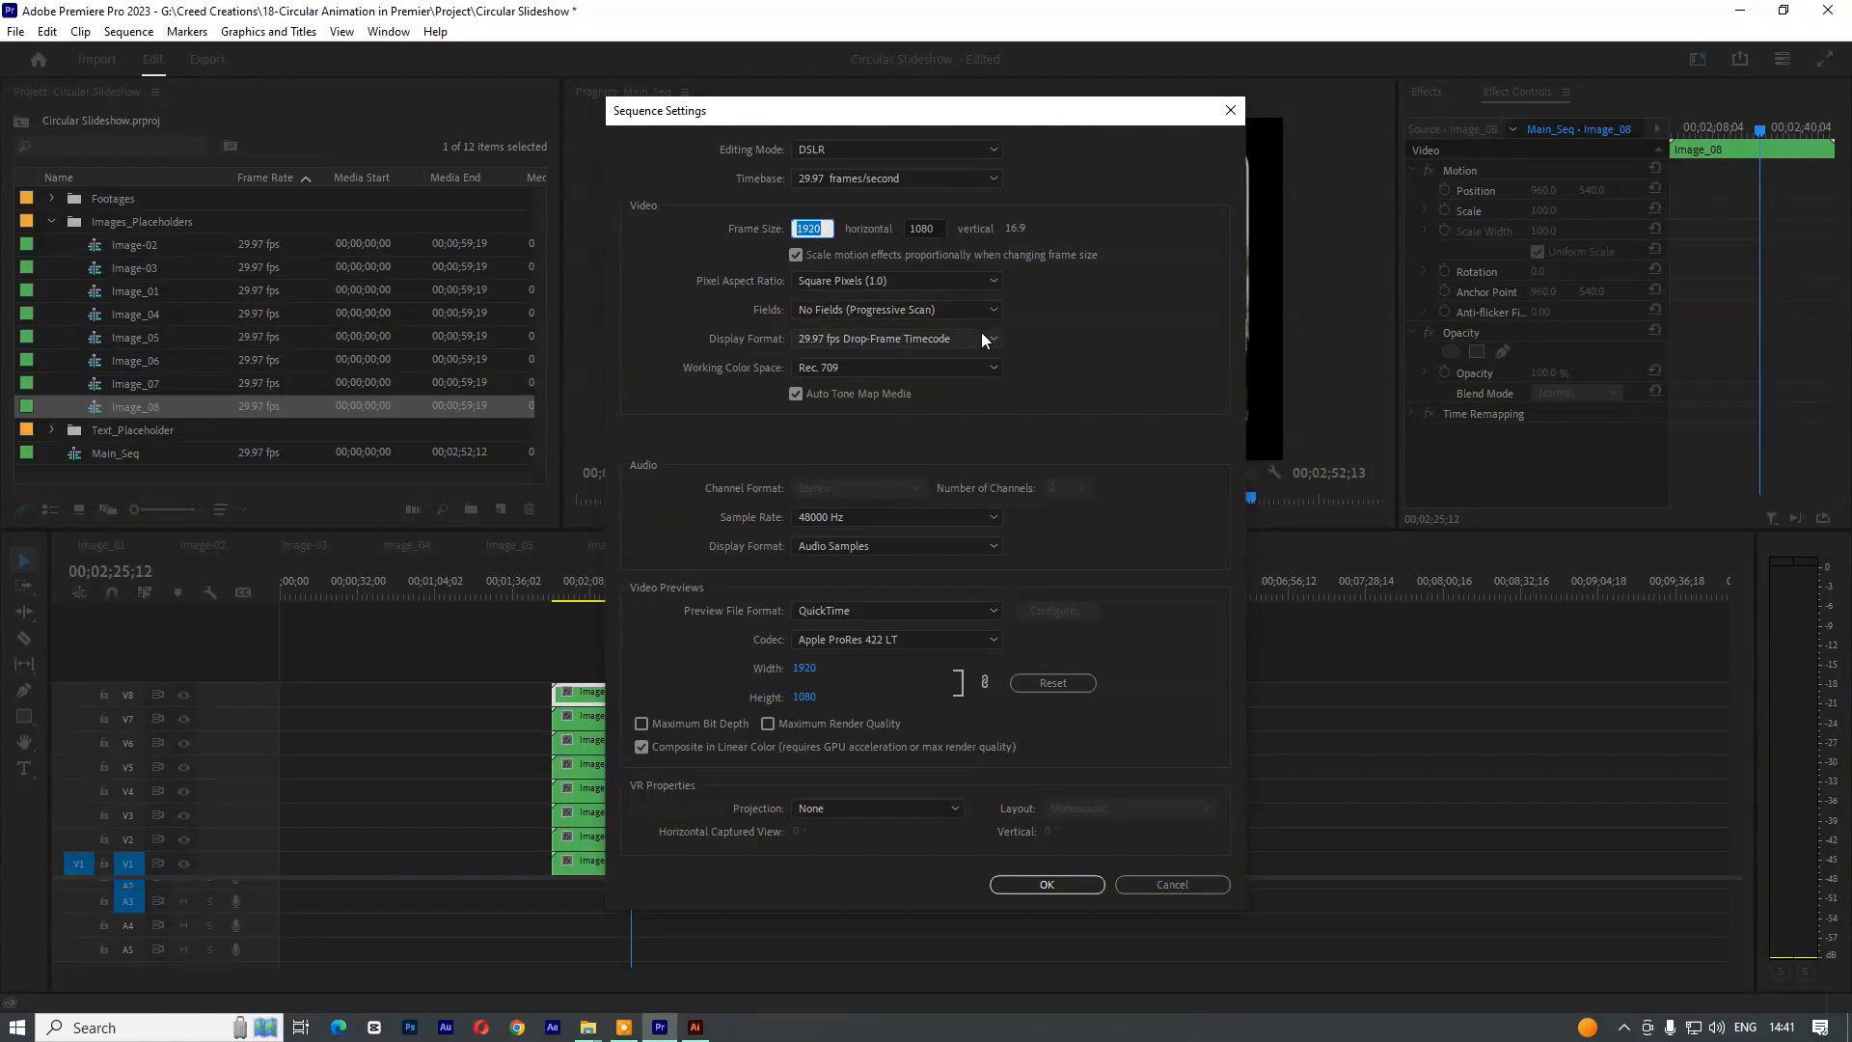
{"action": "type", "text": "3000"}
{"action": "key", "text": "Tab"}
{"action": "type", "text": "1560"}
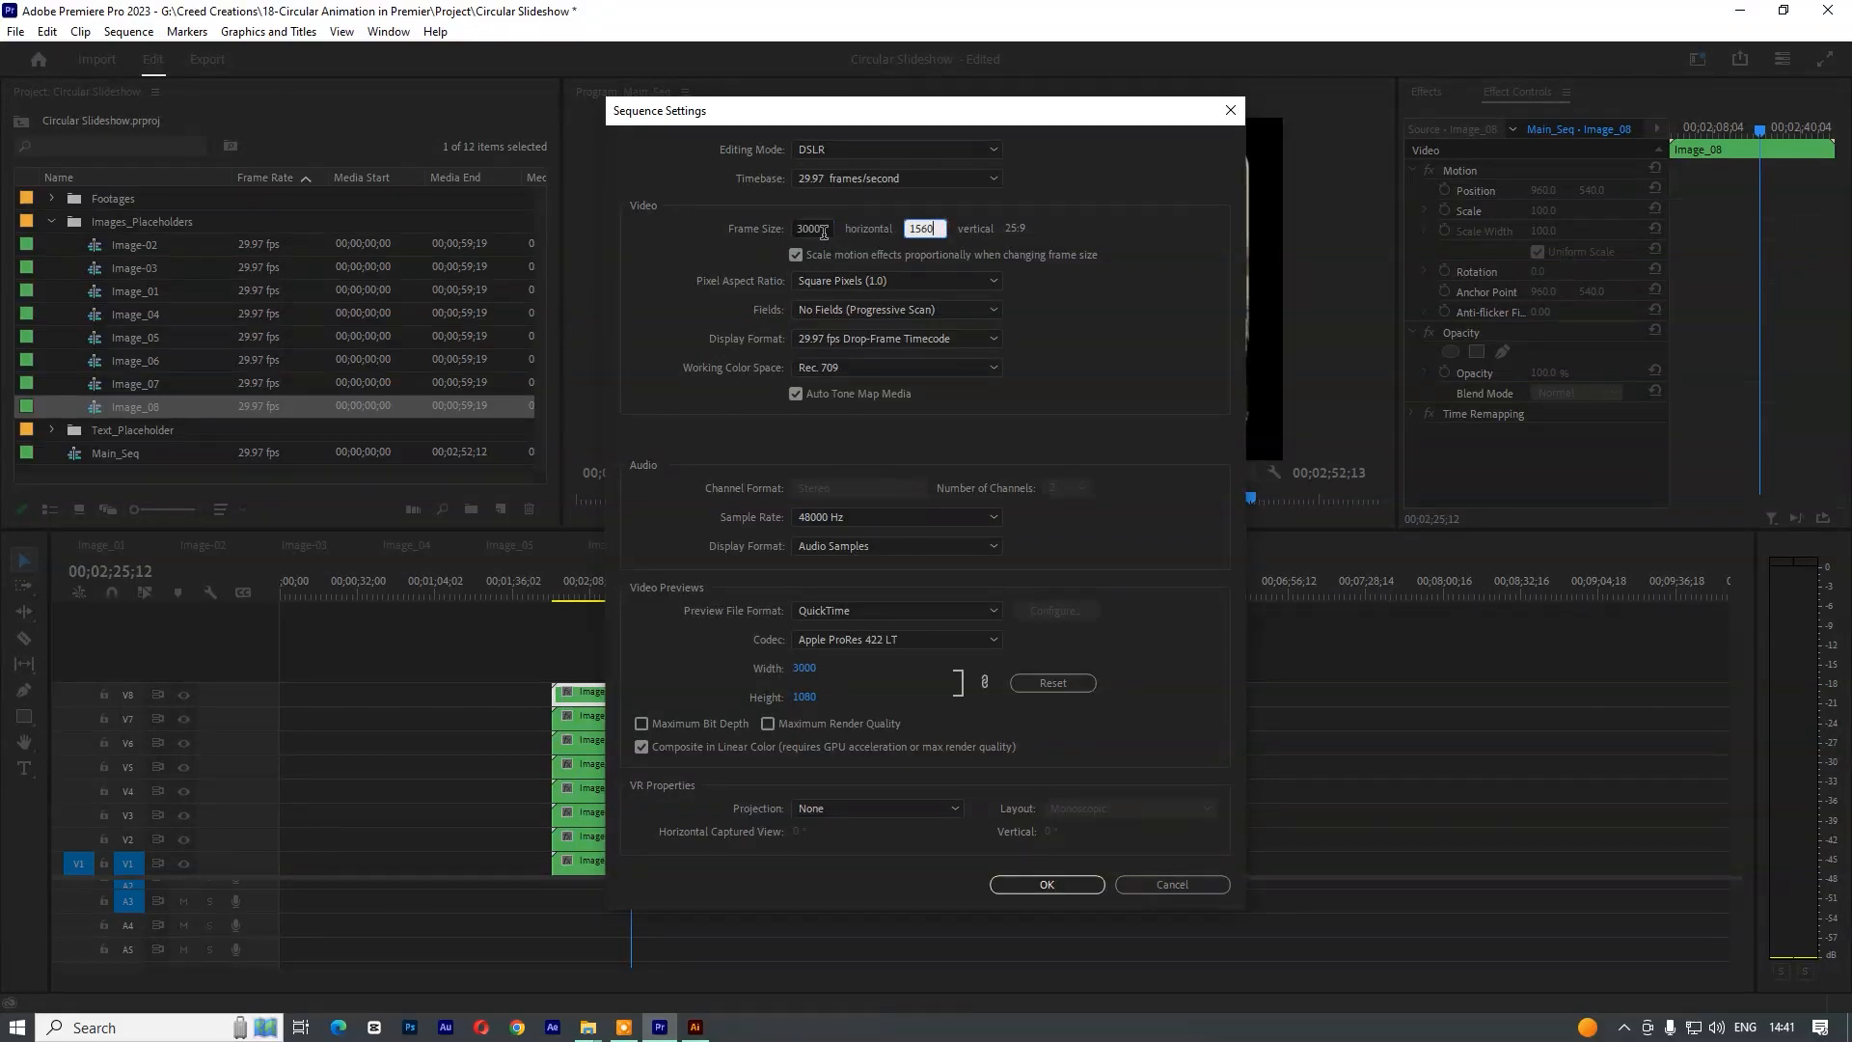
{"action": "type", "text": "0"}
{"action": "left_click", "coordinate": [1046, 885]}
{"action": "left_click", "coordinate": [1020, 549]}
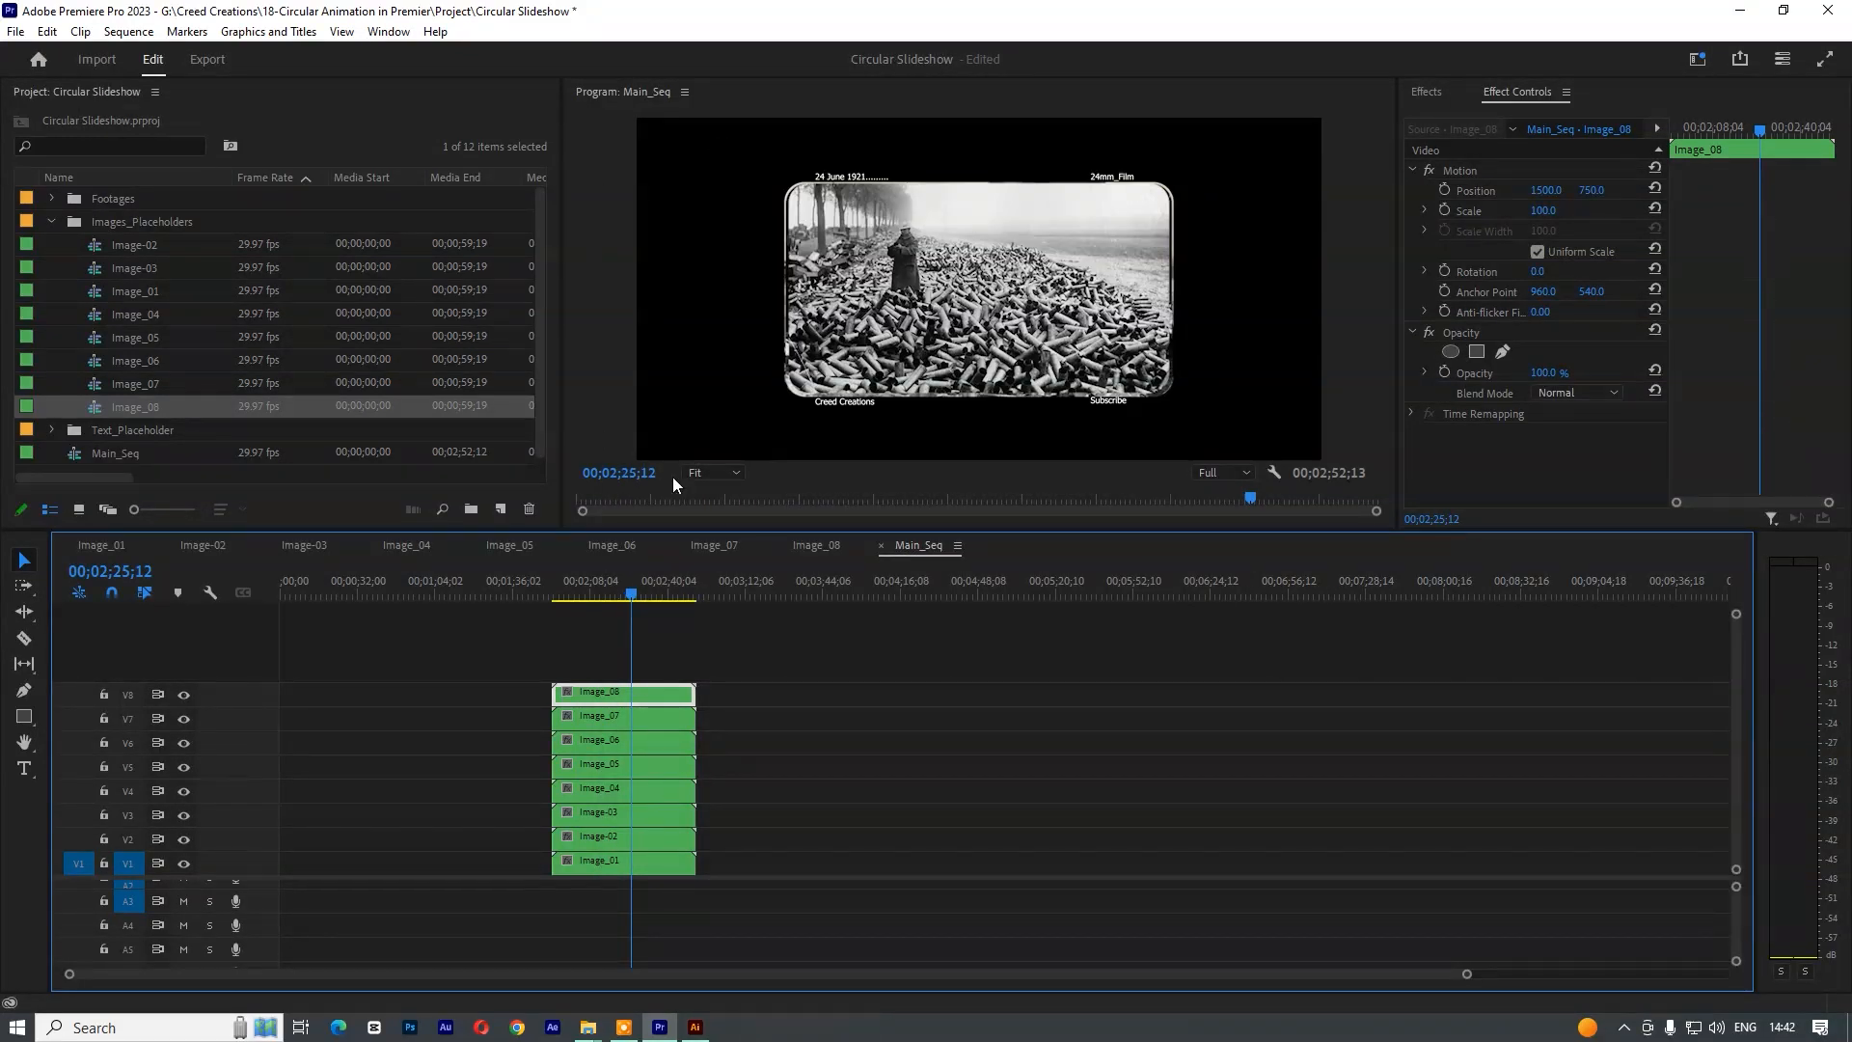
{"action": "left_click_drag", "start_coordinate": [761, 529], "coordinate": [769, 591]}
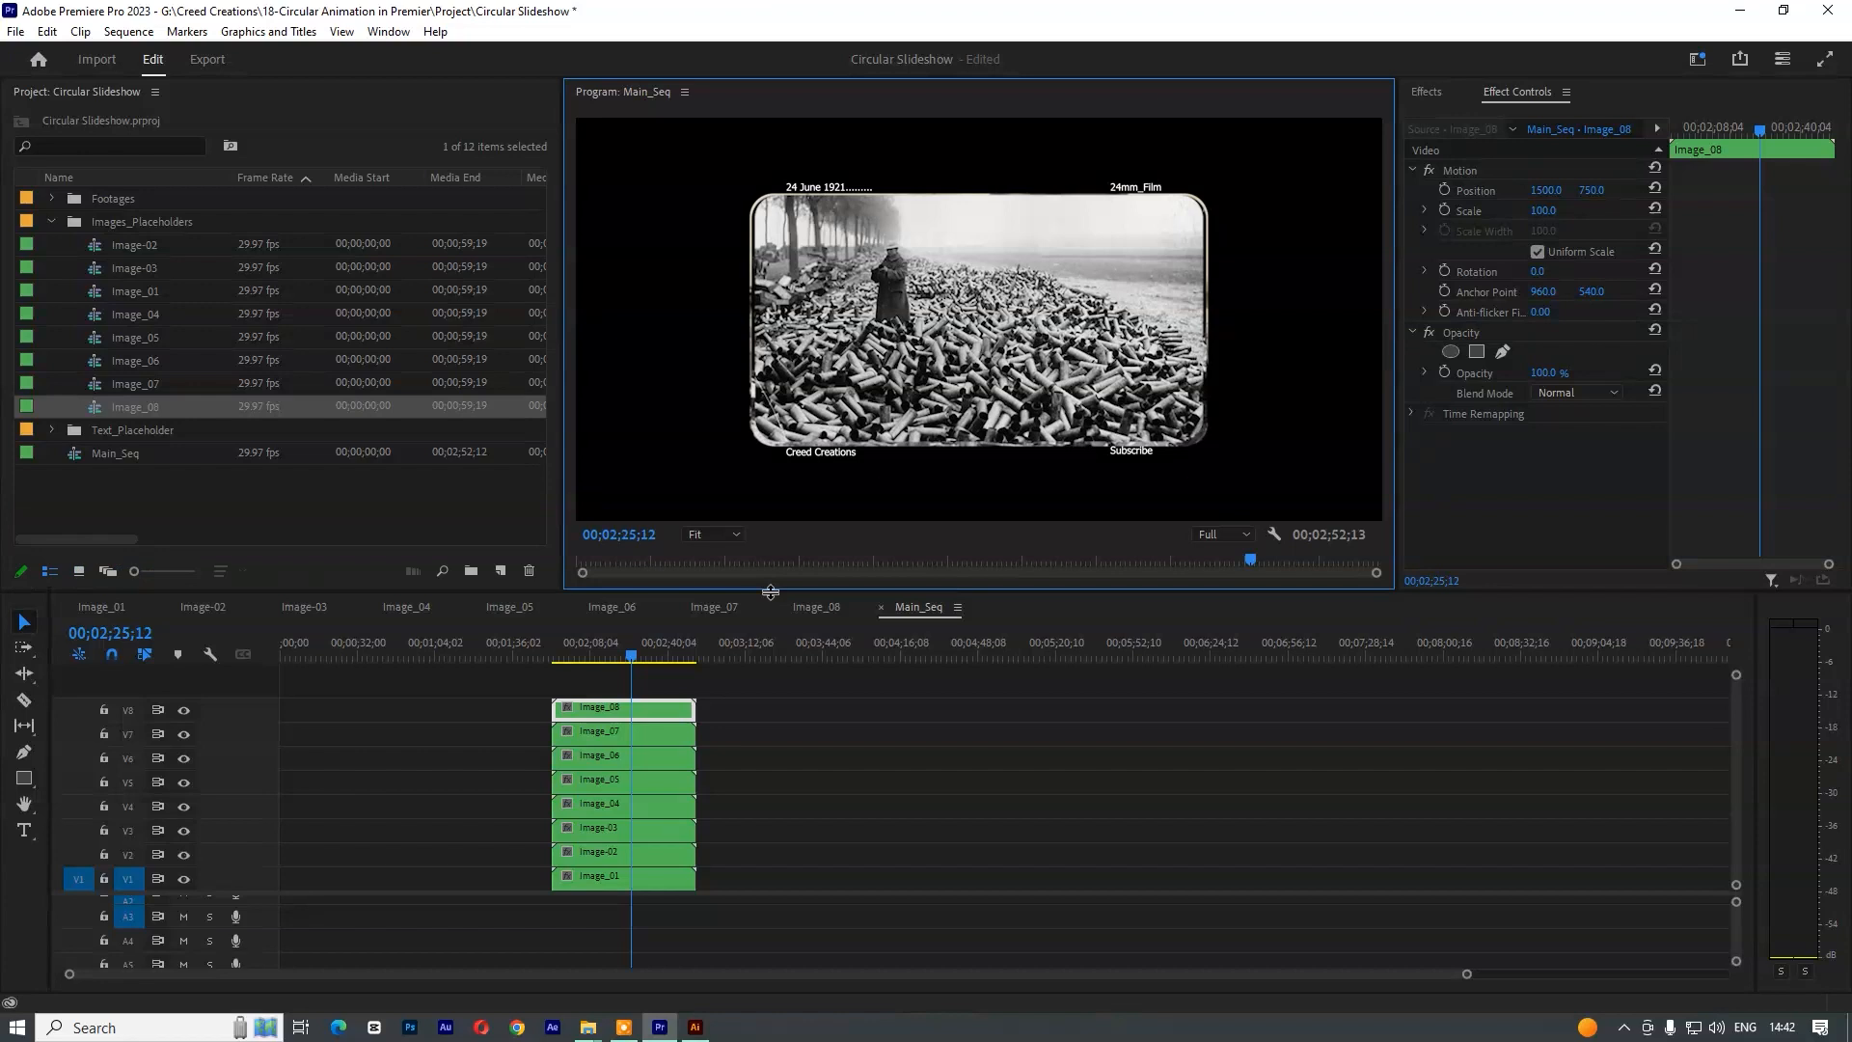
- Set the vertical frame size of Main_Seq to 3000 to make it square, and deselect the clips
{"action": "left_click", "coordinate": [128, 30]}
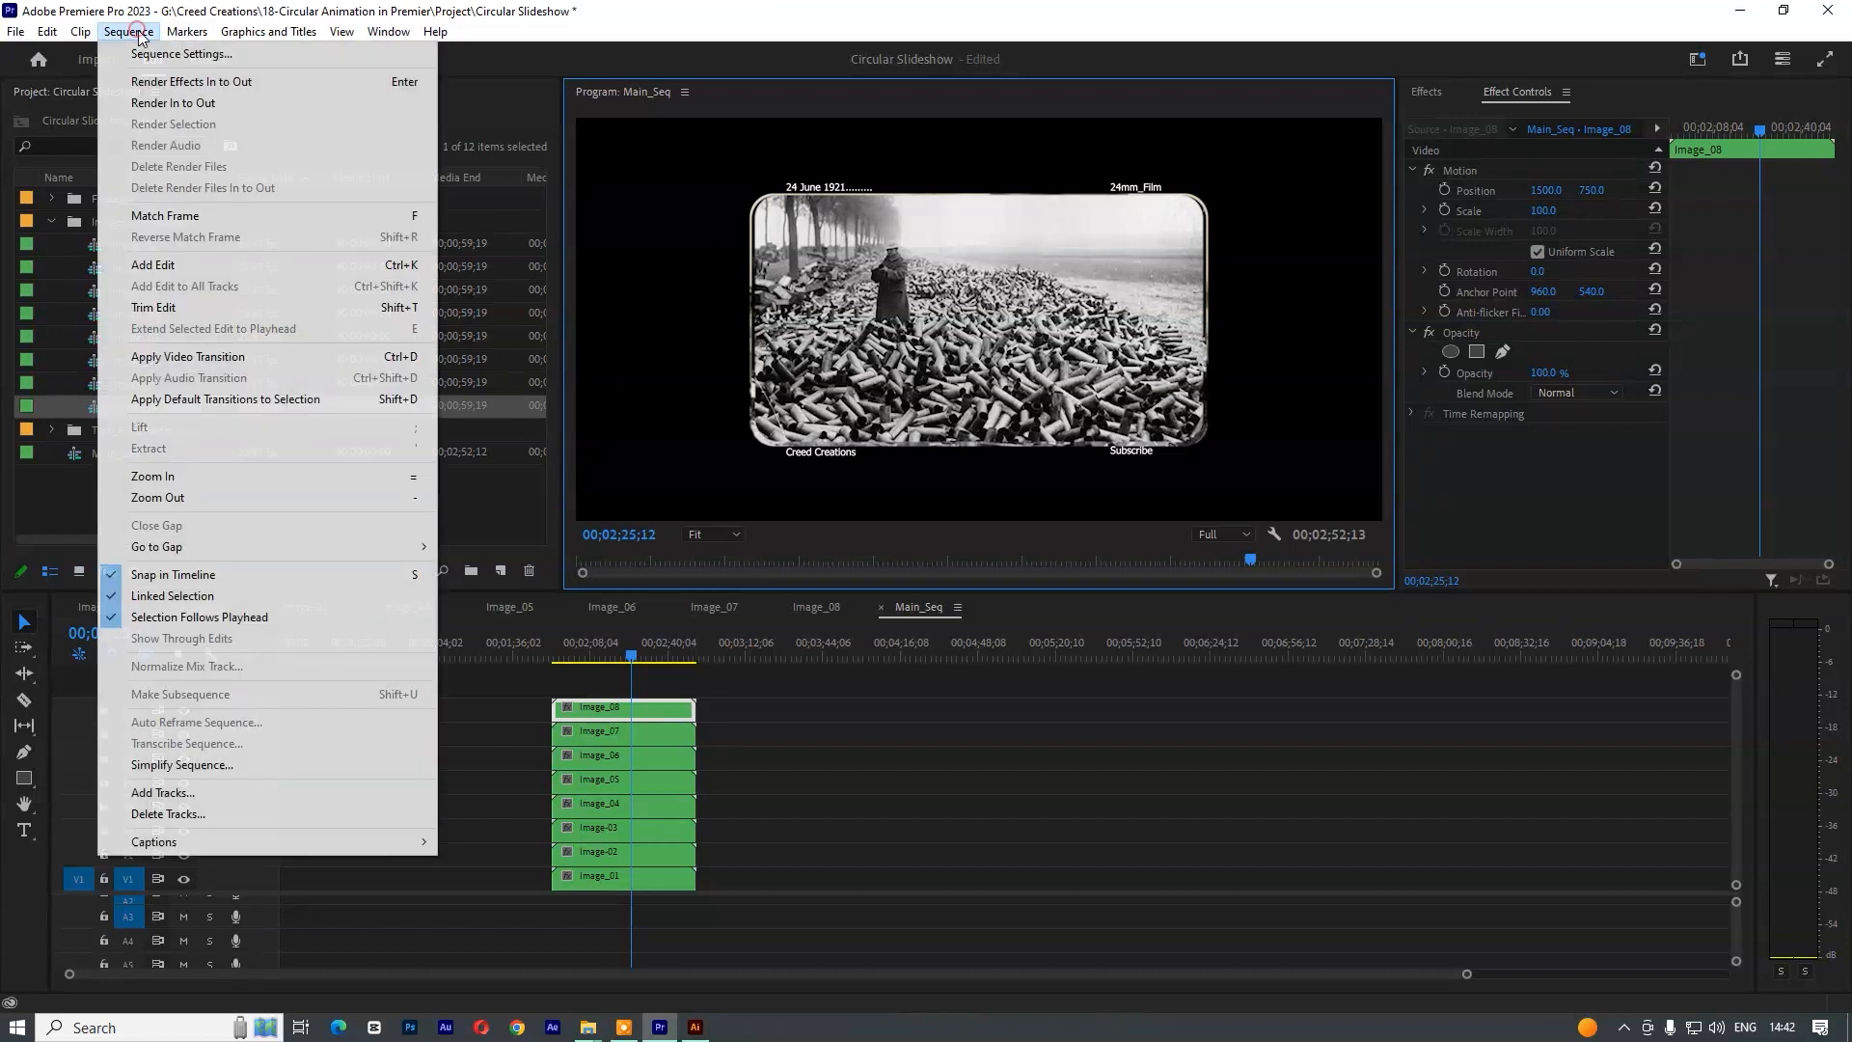
{"action": "left_click", "coordinate": [200, 56]}
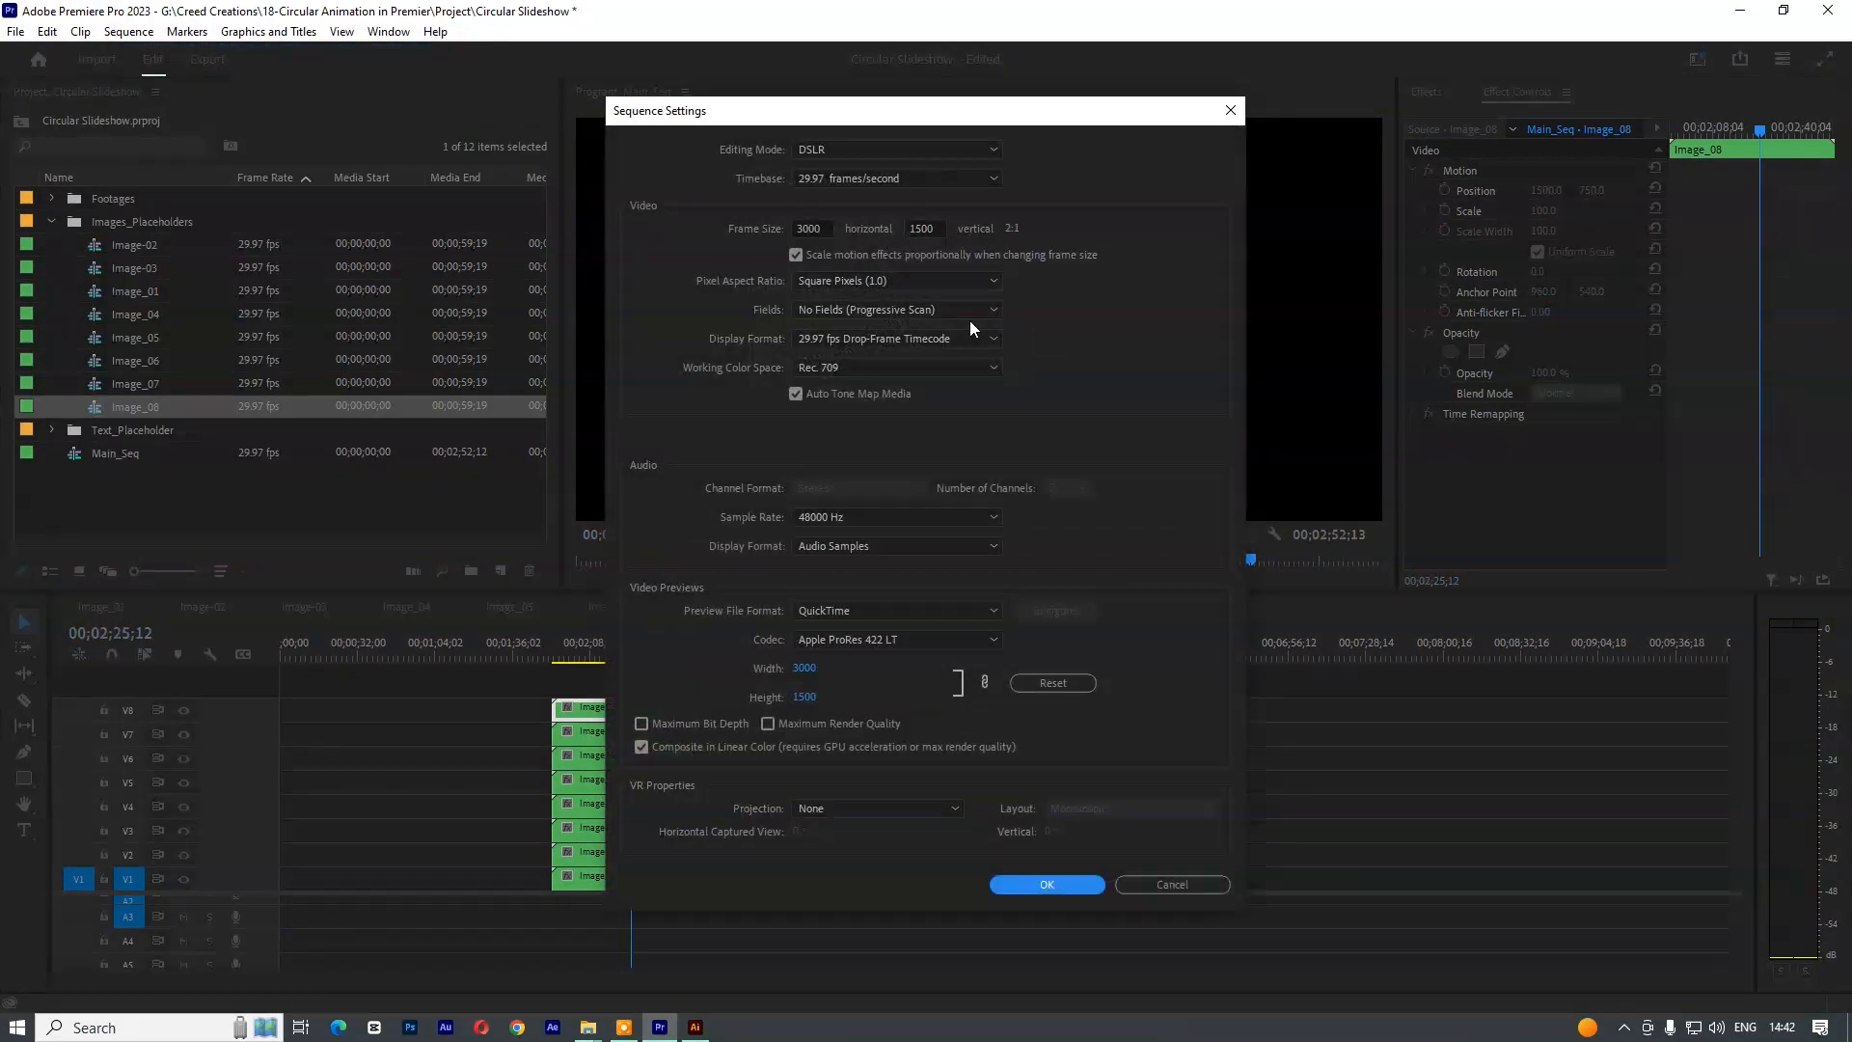
{"action": "left_click", "coordinate": [934, 232]}
{"action": "type", "text": "3000"}
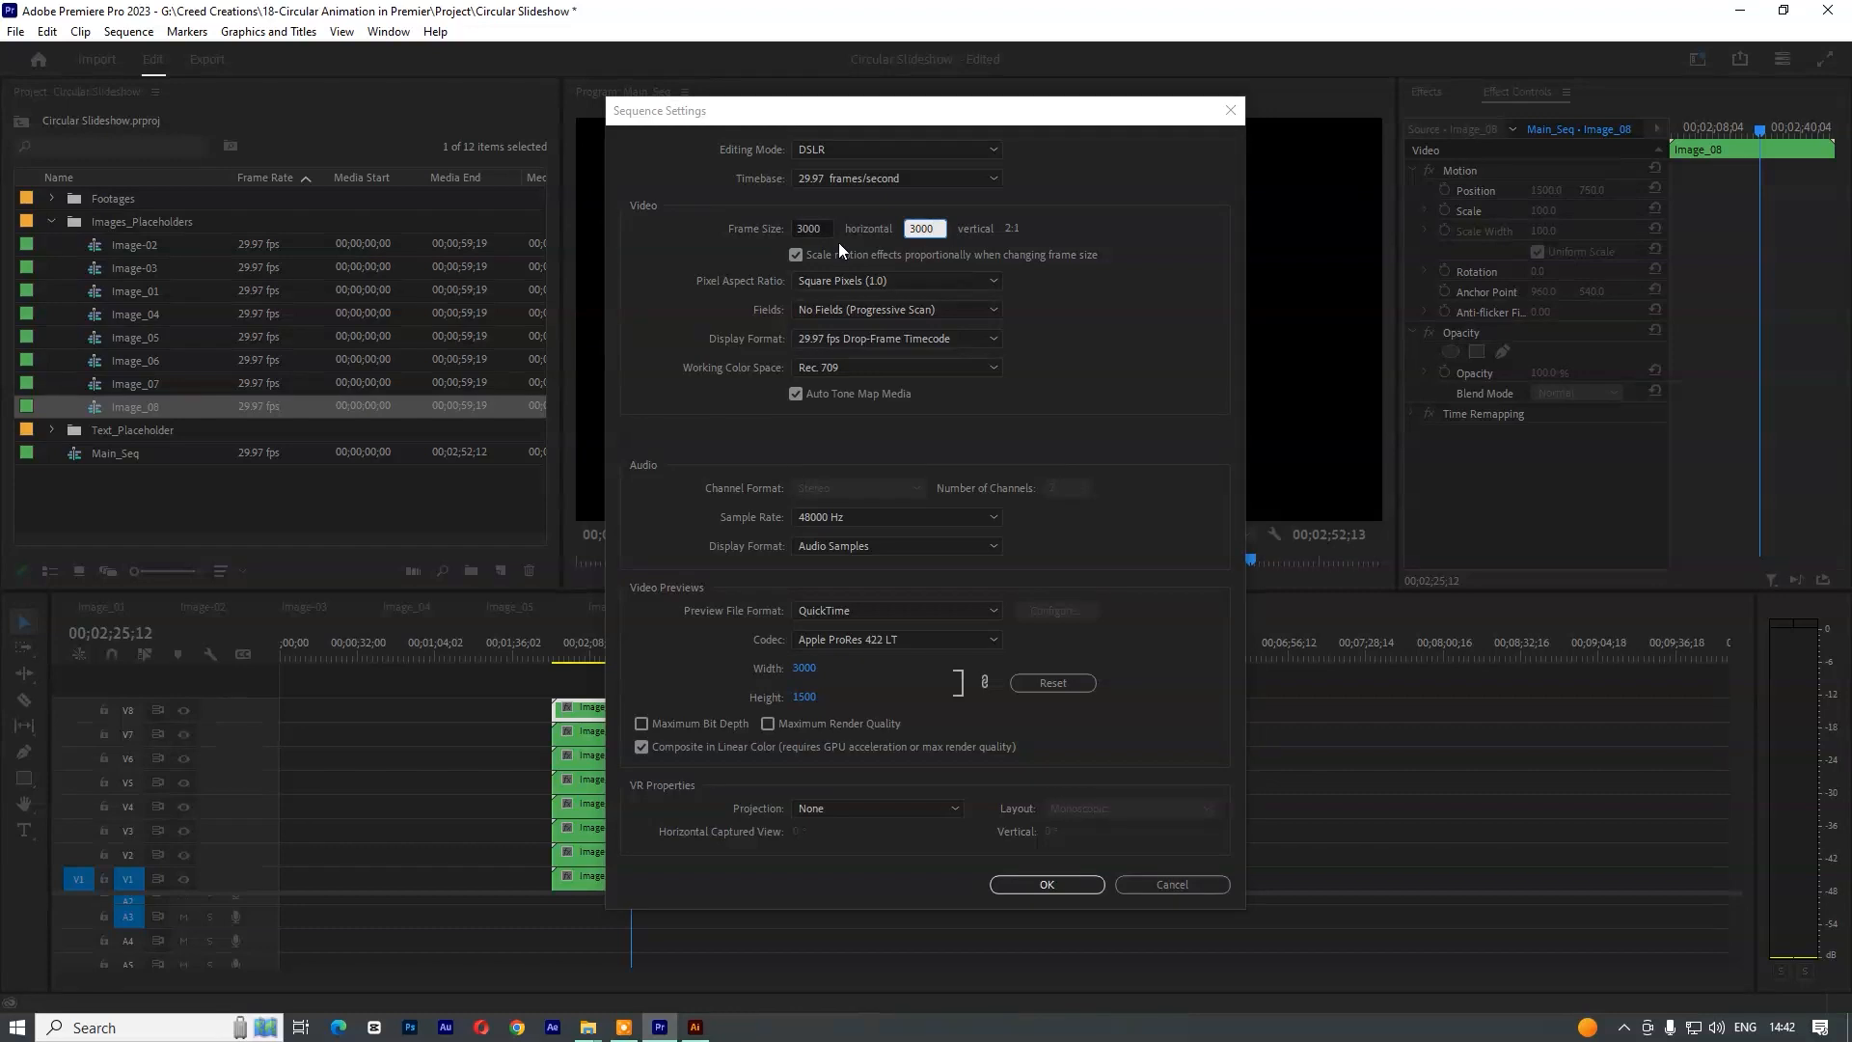
{"action": "key", "text": "Return"}
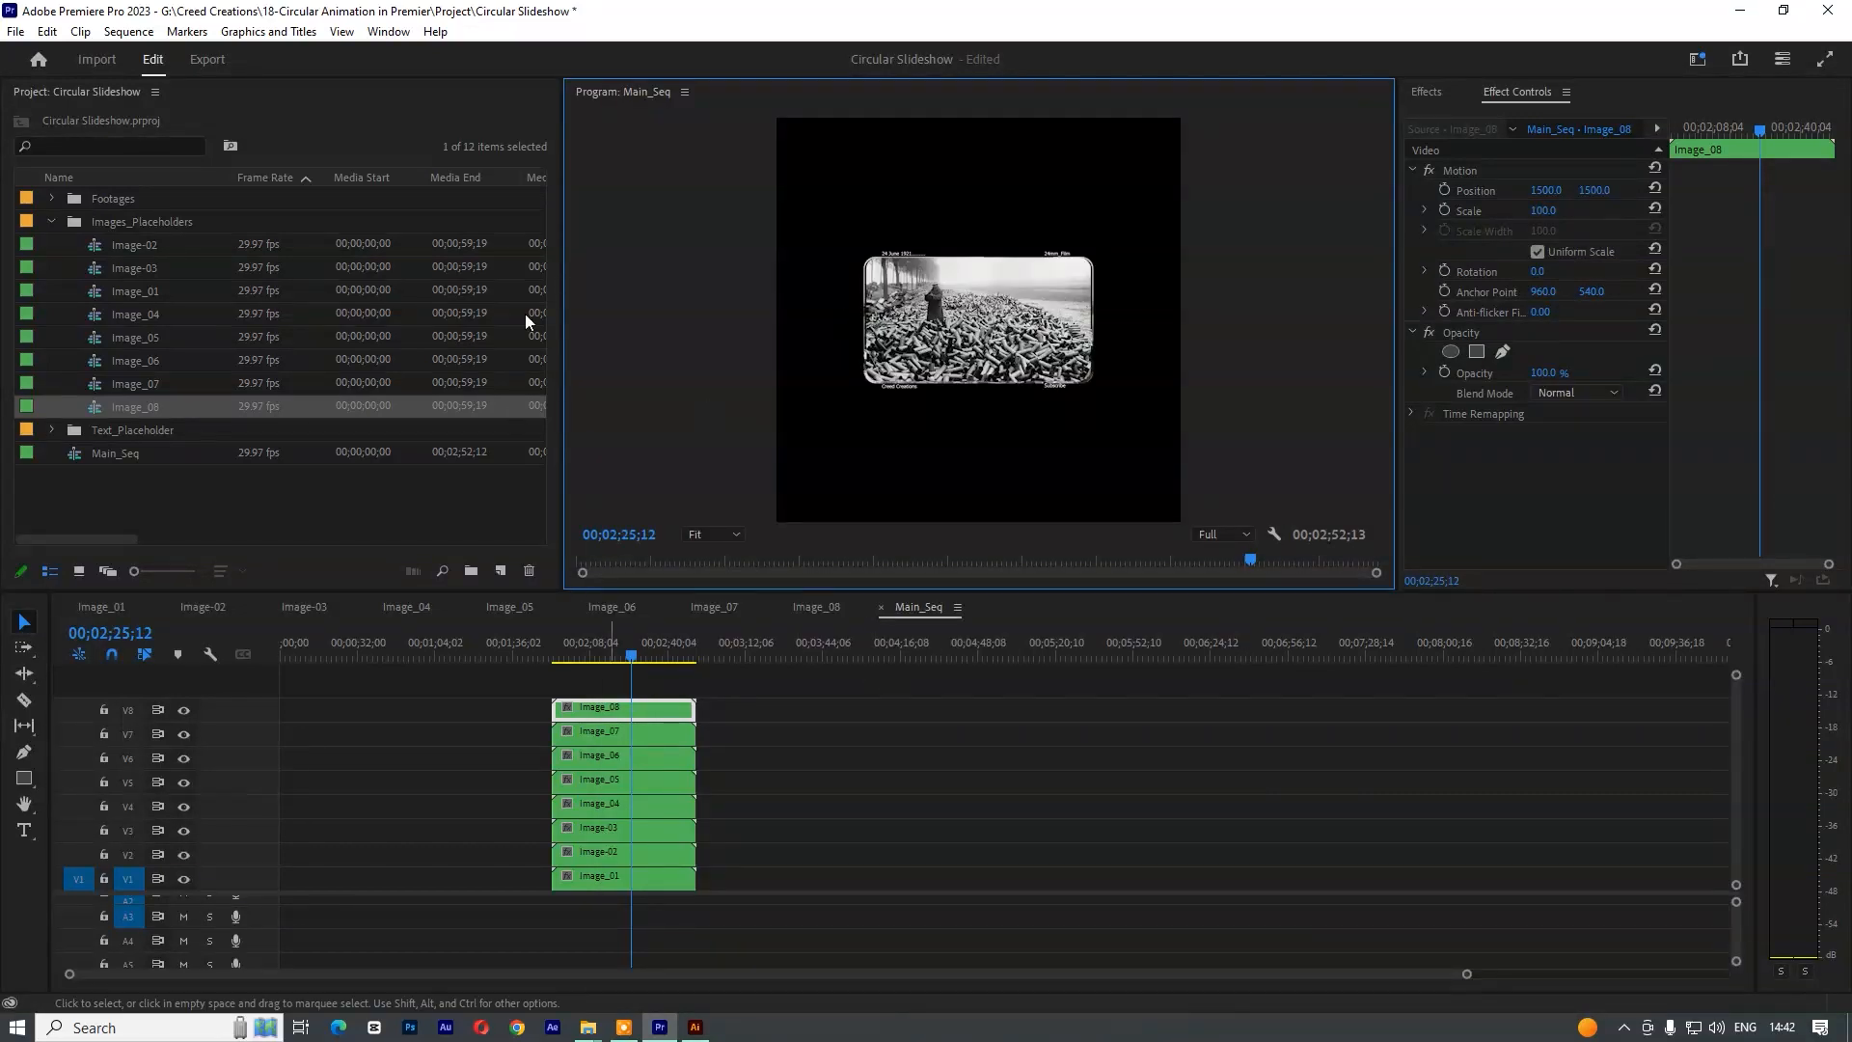
{"action": "left_click", "coordinate": [795, 750]}
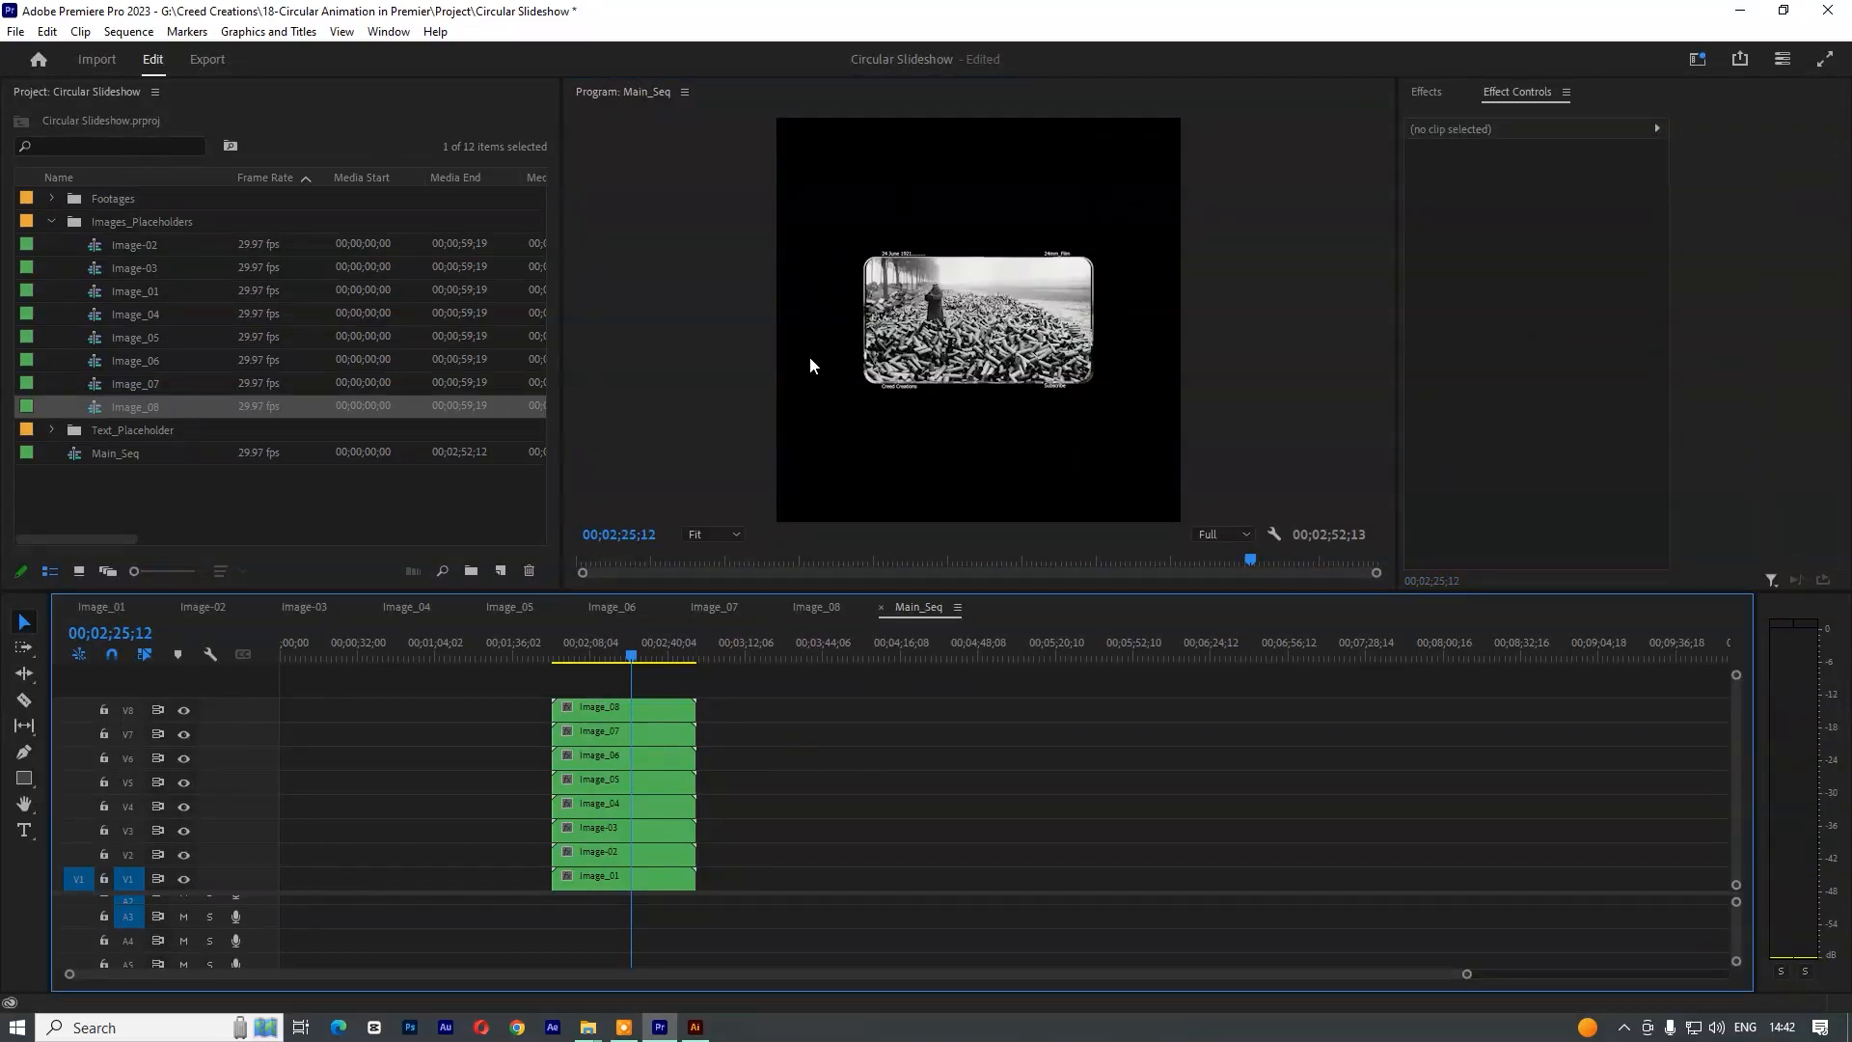
- Switch to Illustrator, draw a white landscape rectangle on the empty canvas beside the artboard, and activate the Rotate tool on it
{"action": "left_click", "coordinate": [694, 1026]}
{"action": "left_click_drag", "start_coordinate": [543, 276], "coordinate": [366, 228]}
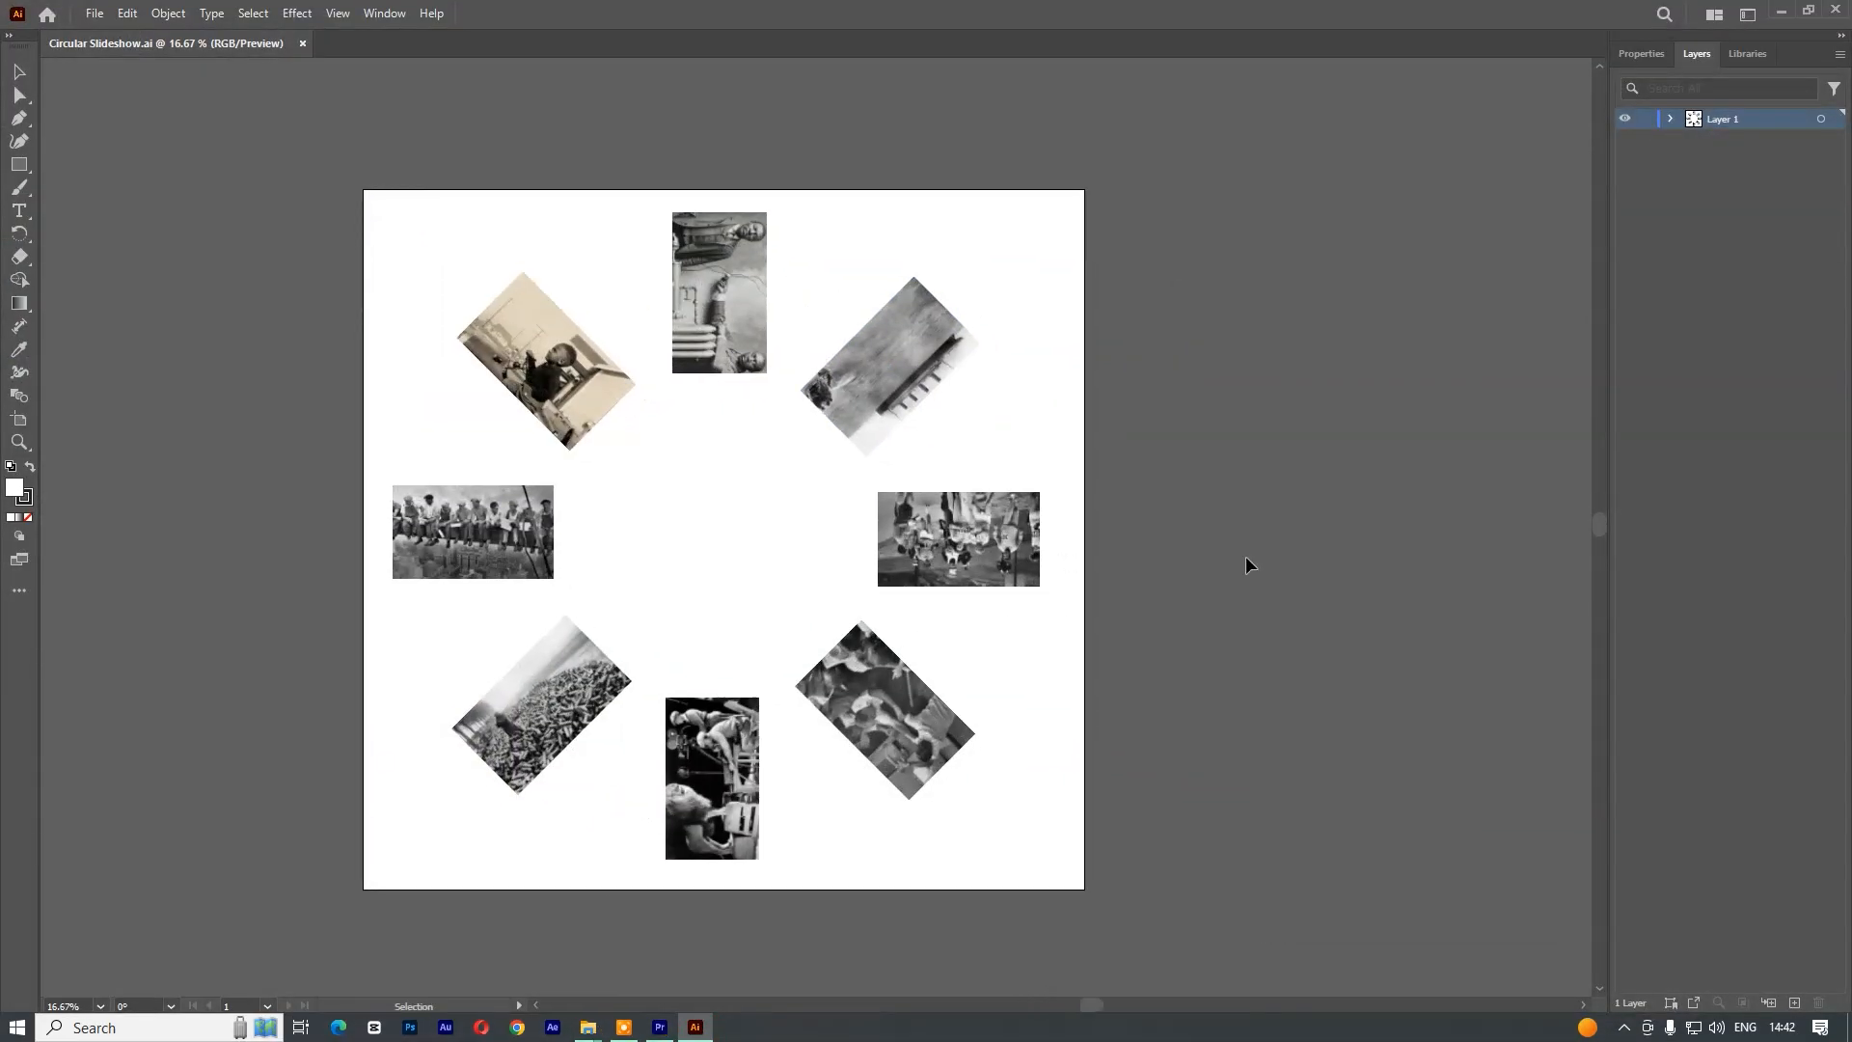
{"action": "left_click_drag", "start_coordinate": [801, 357], "coordinate": [576, 345]}
{"action": "left_click", "coordinate": [19, 164]}
{"action": "left_click_drag", "start_coordinate": [963, 480], "coordinate": [1166, 596]}
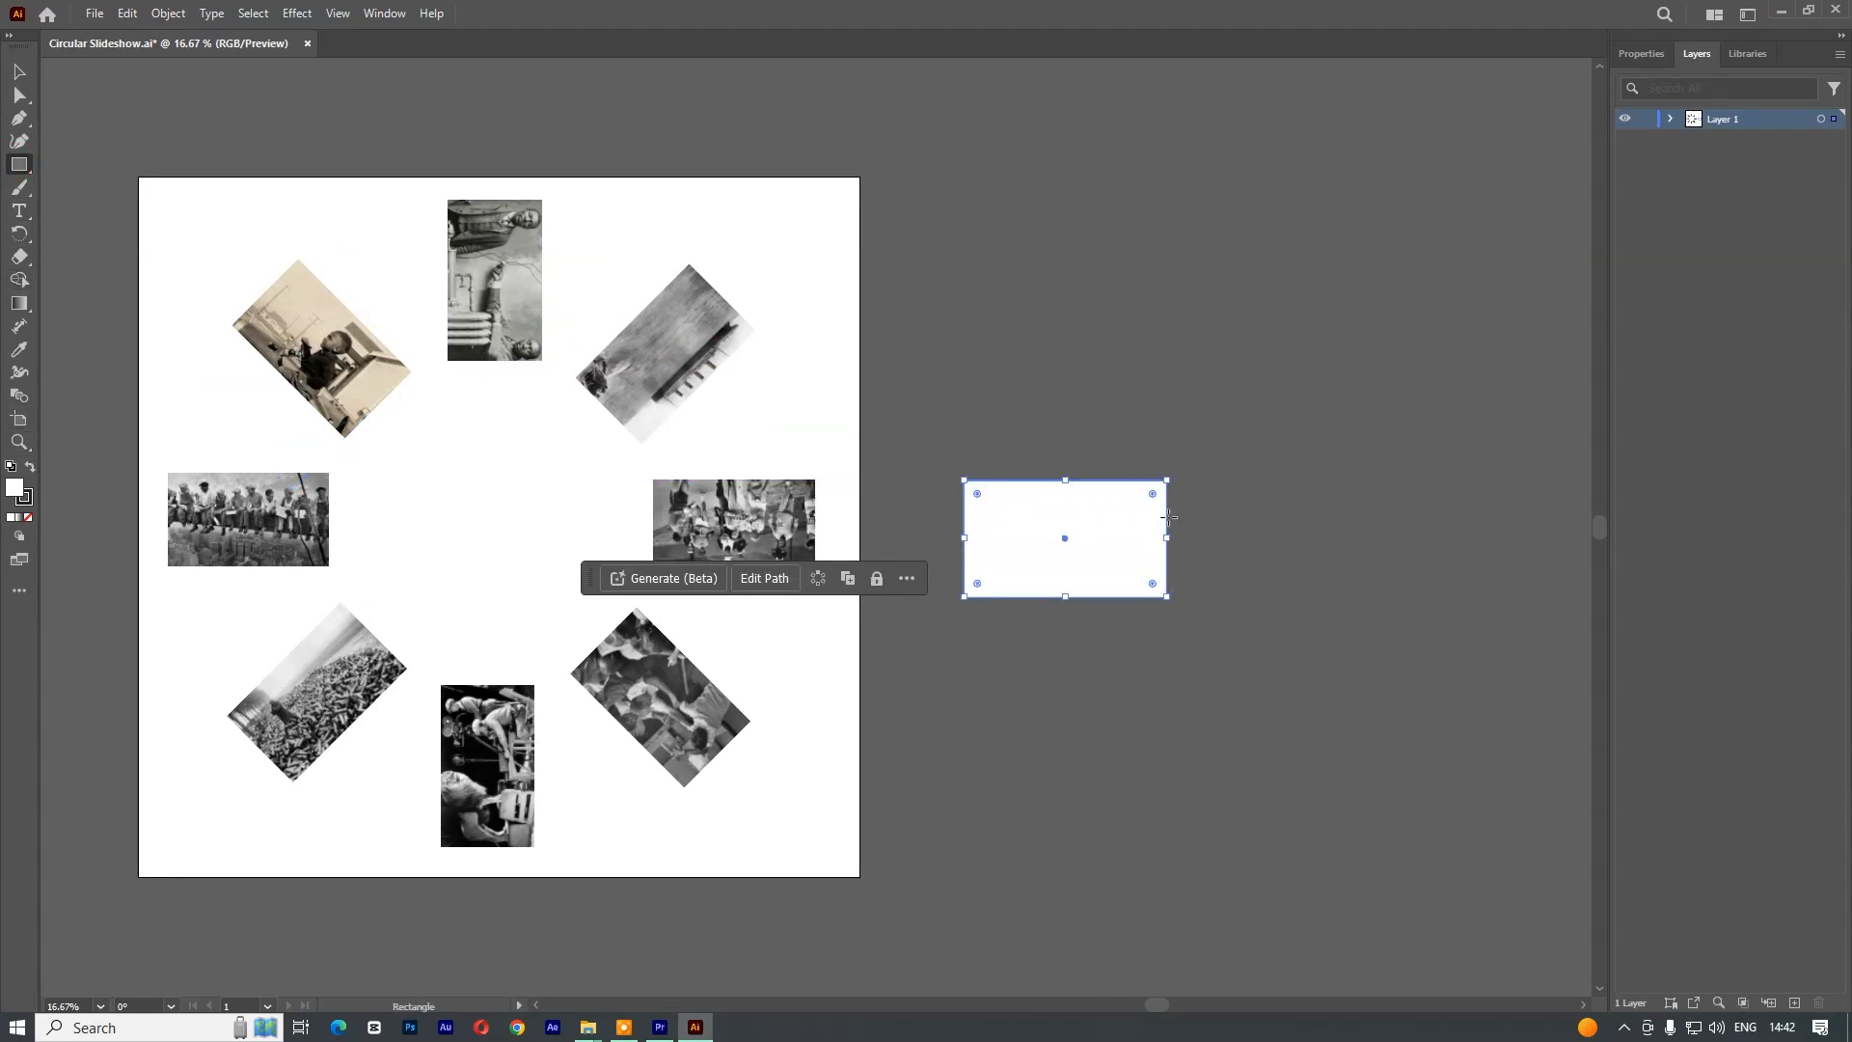
{"action": "key", "text": "r"}
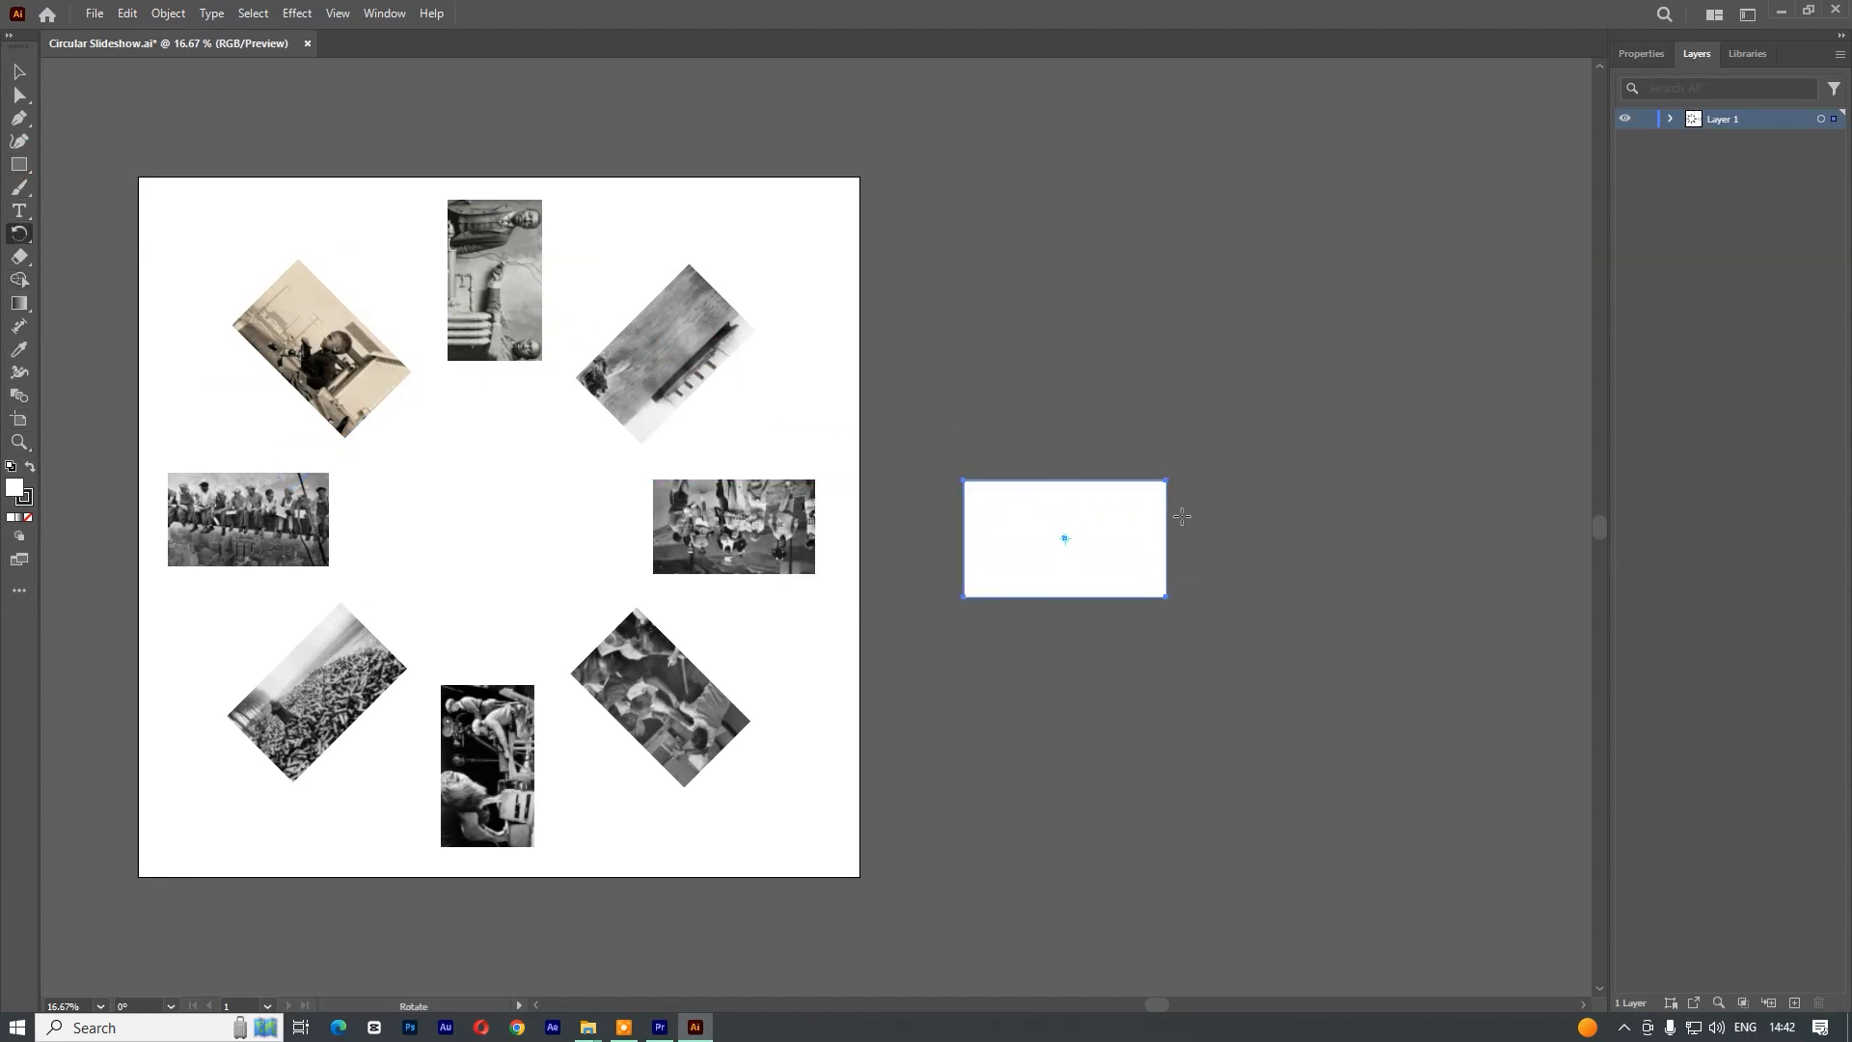
{"action": "left_click", "coordinate": [1276, 537], "text": "alt"}
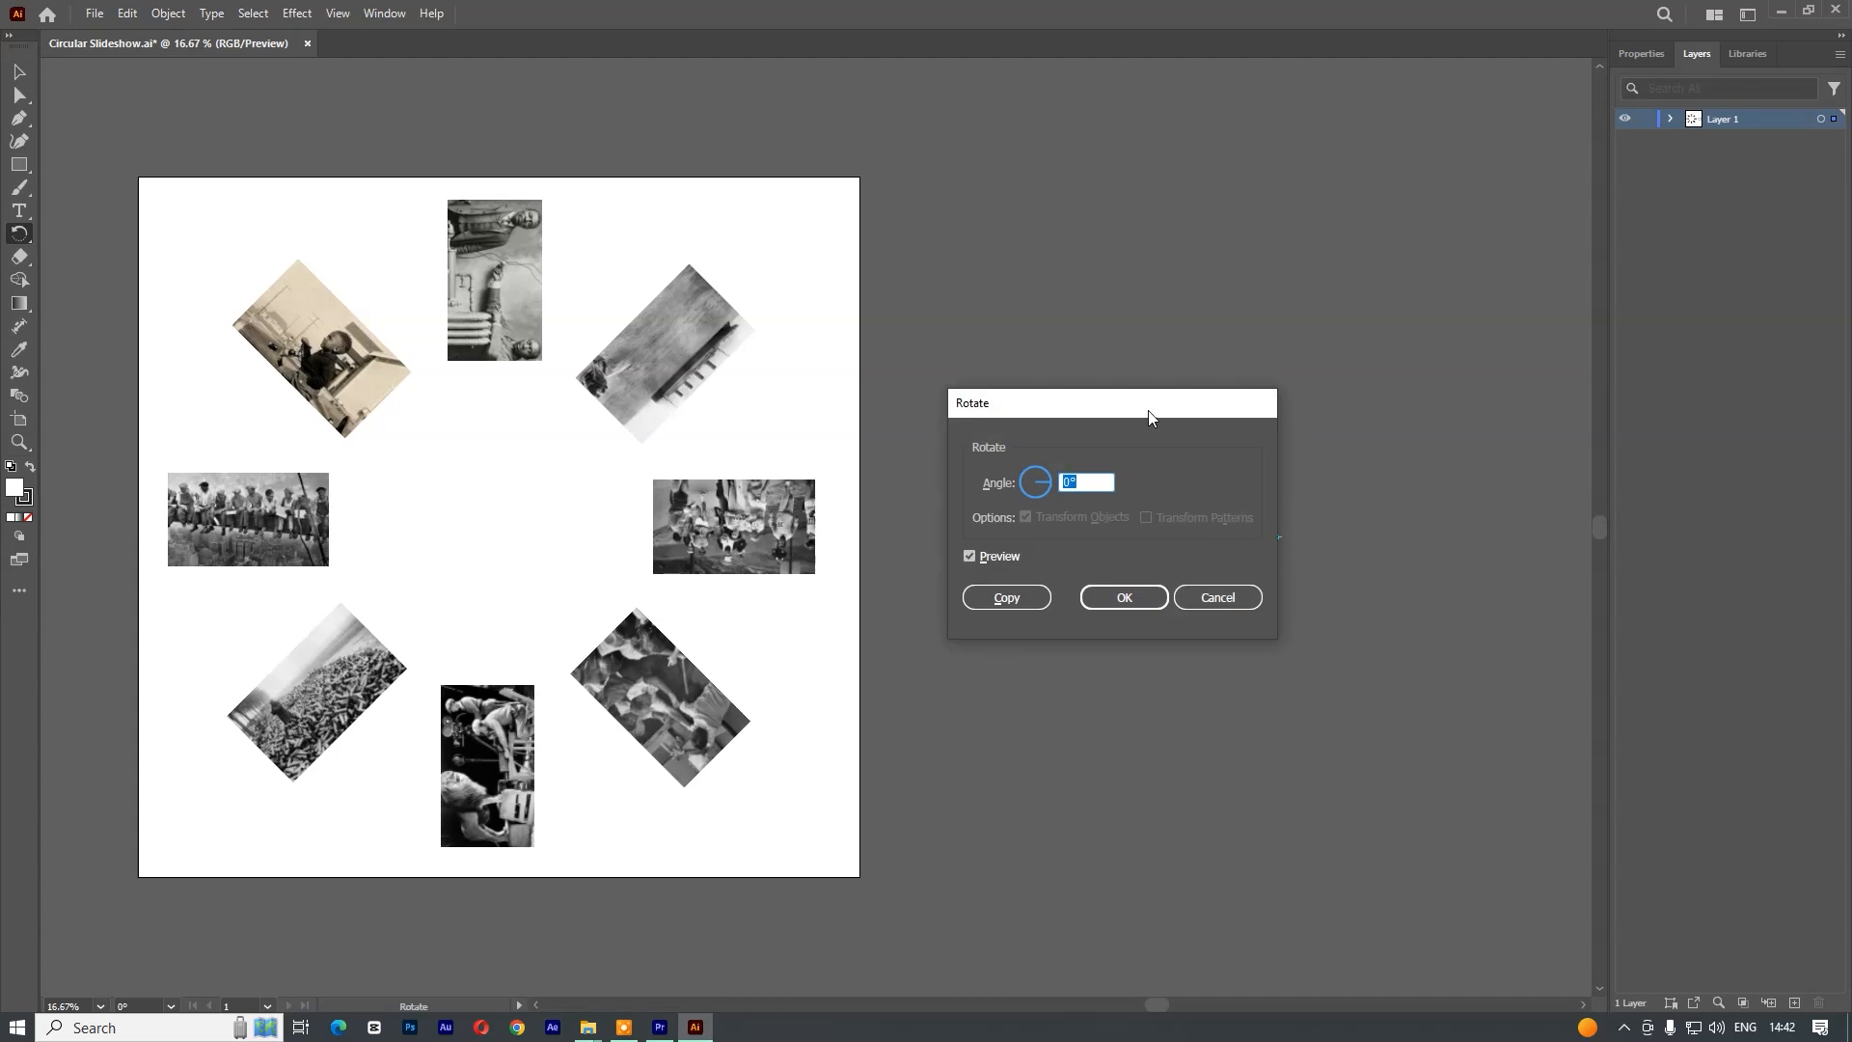
{"action": "left_click", "coordinate": [1007, 597]}
{"action": "key", "text": "ctrl+z"}
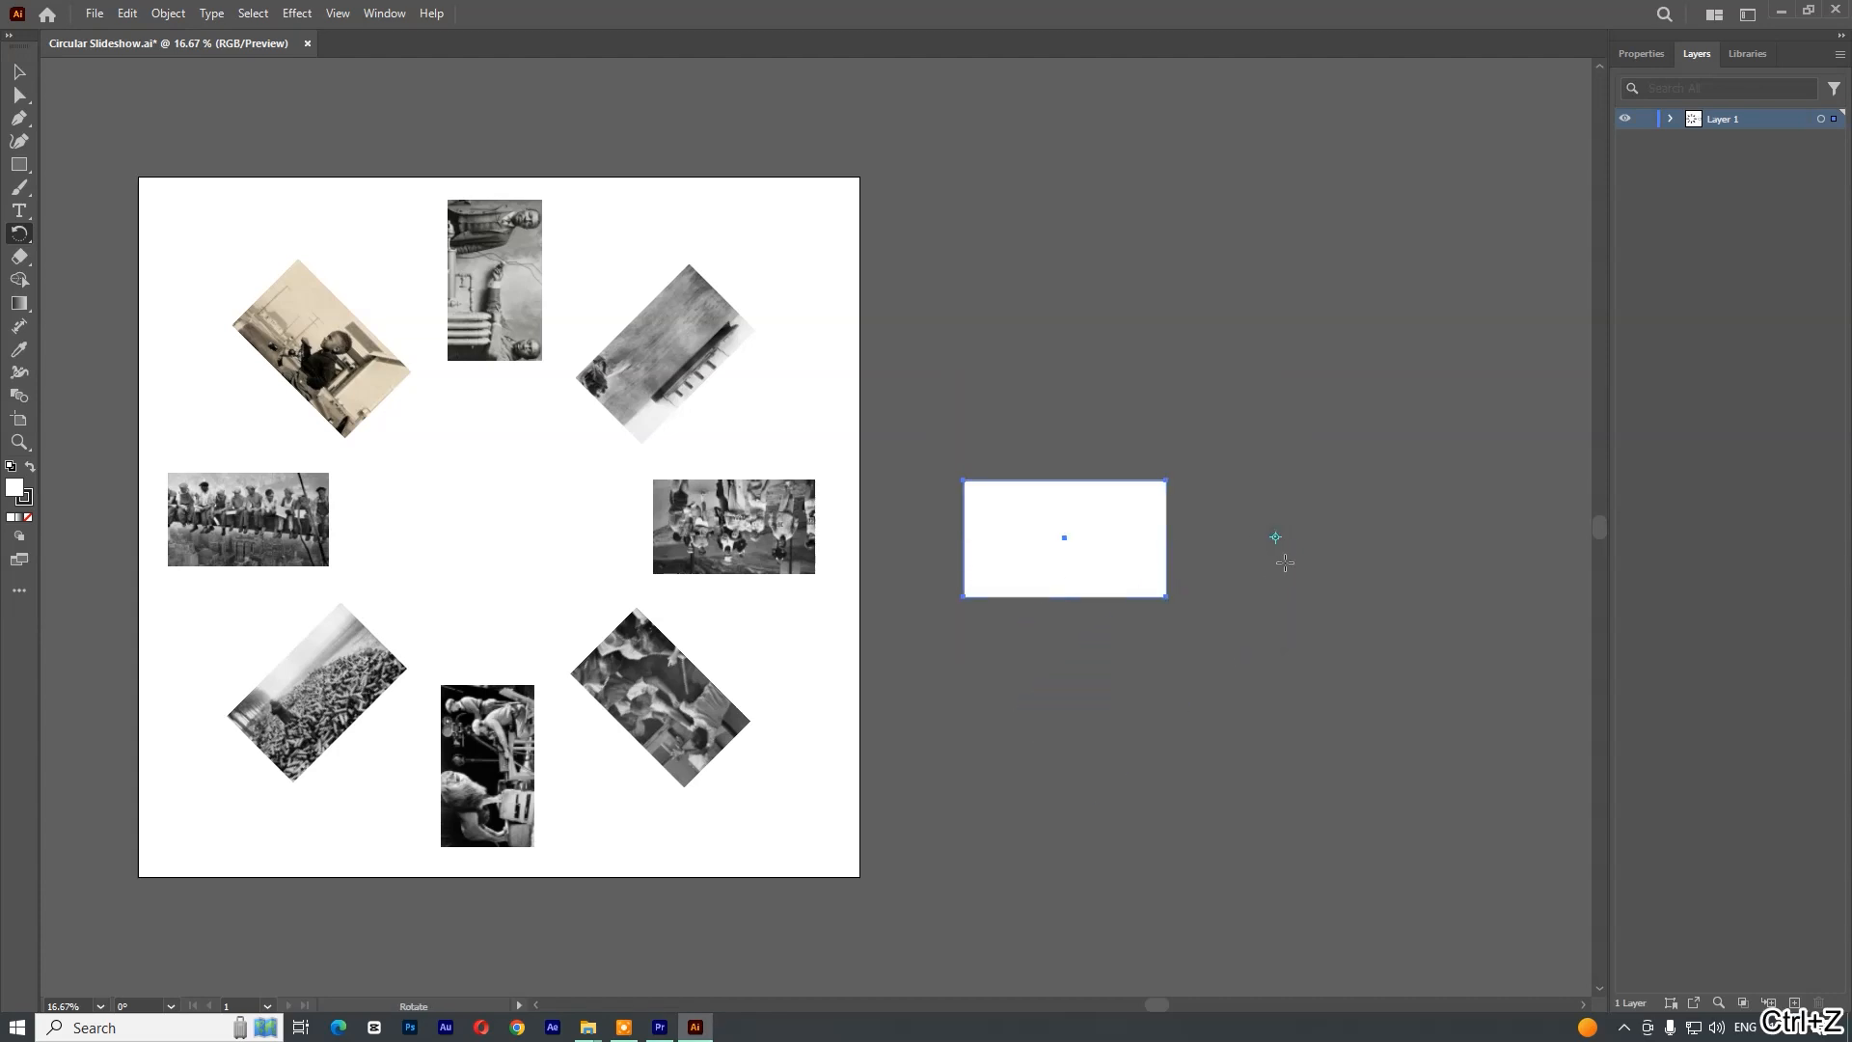
- Rotate a copy of the rectangle by 45° about a pivot beside it, and repeat the transformation to complete a ring of eight
{"action": "left_click", "coordinate": [1334, 537], "text": "alt"}
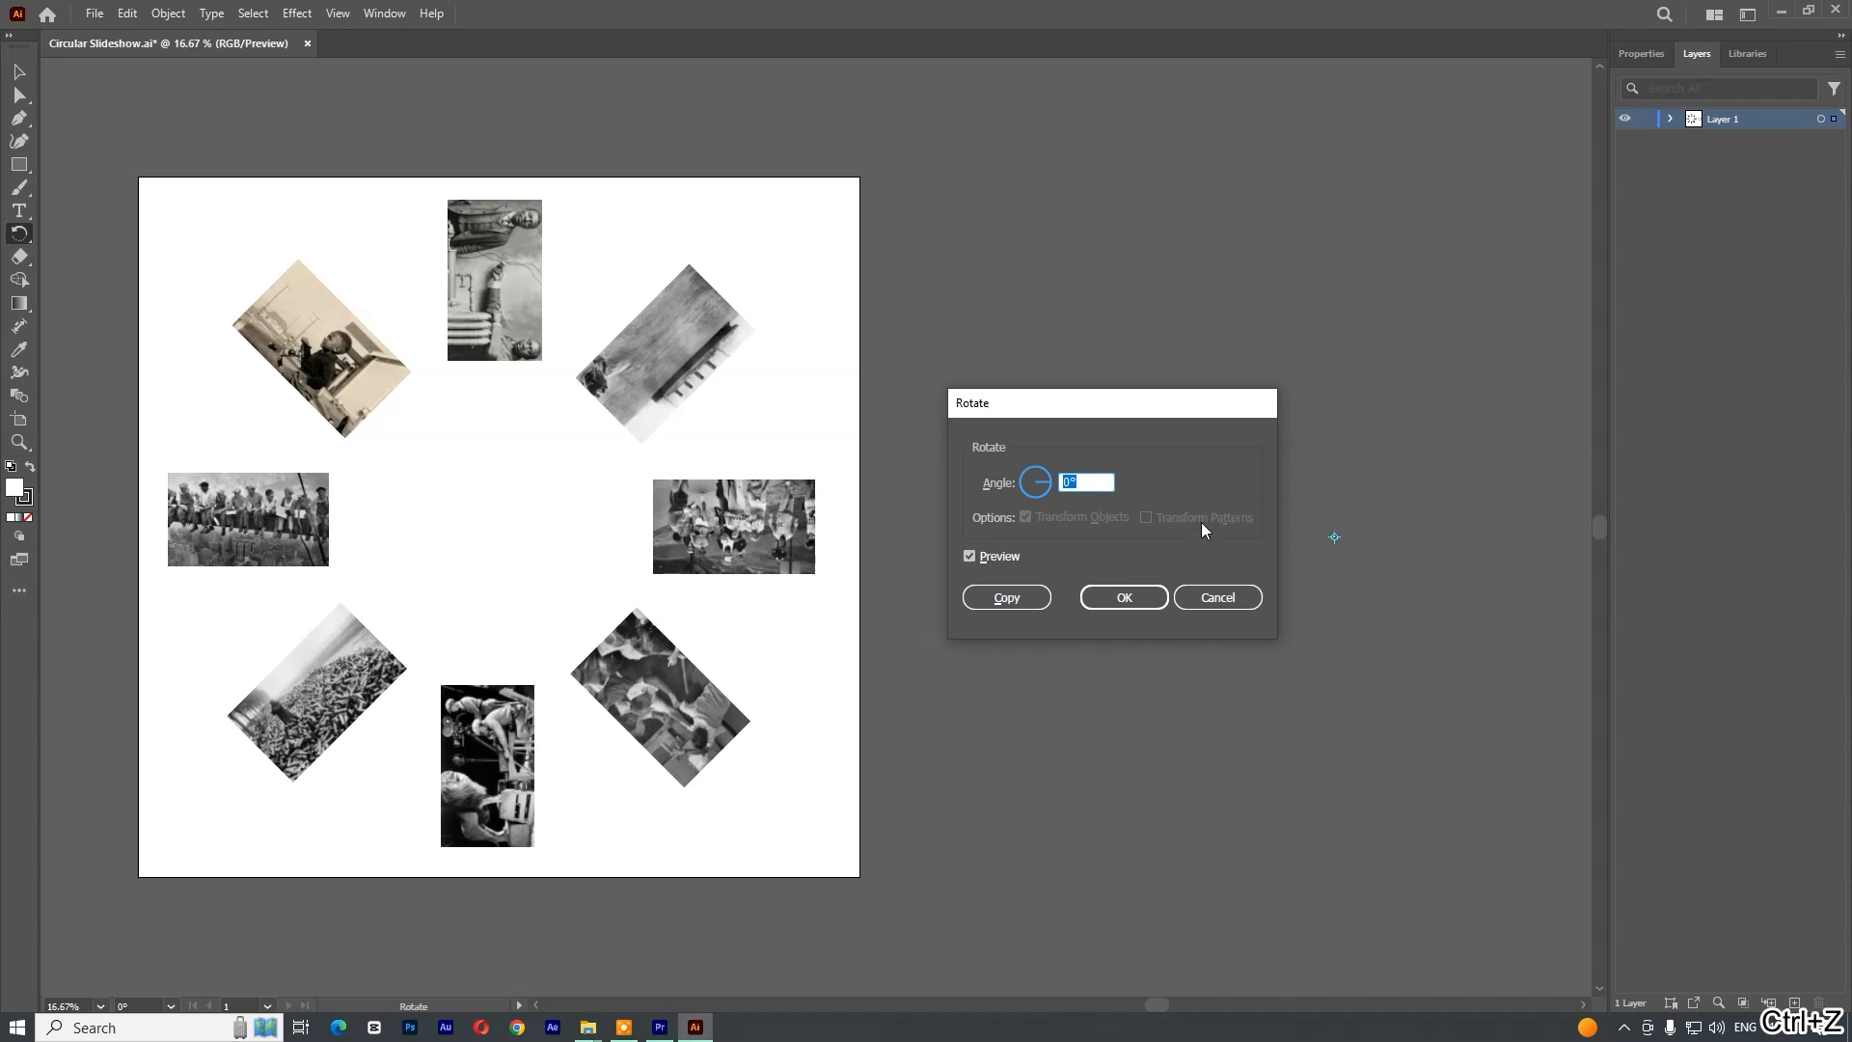
{"action": "type", "text": "45"}
{"action": "left_click", "coordinate": [1006, 597]}
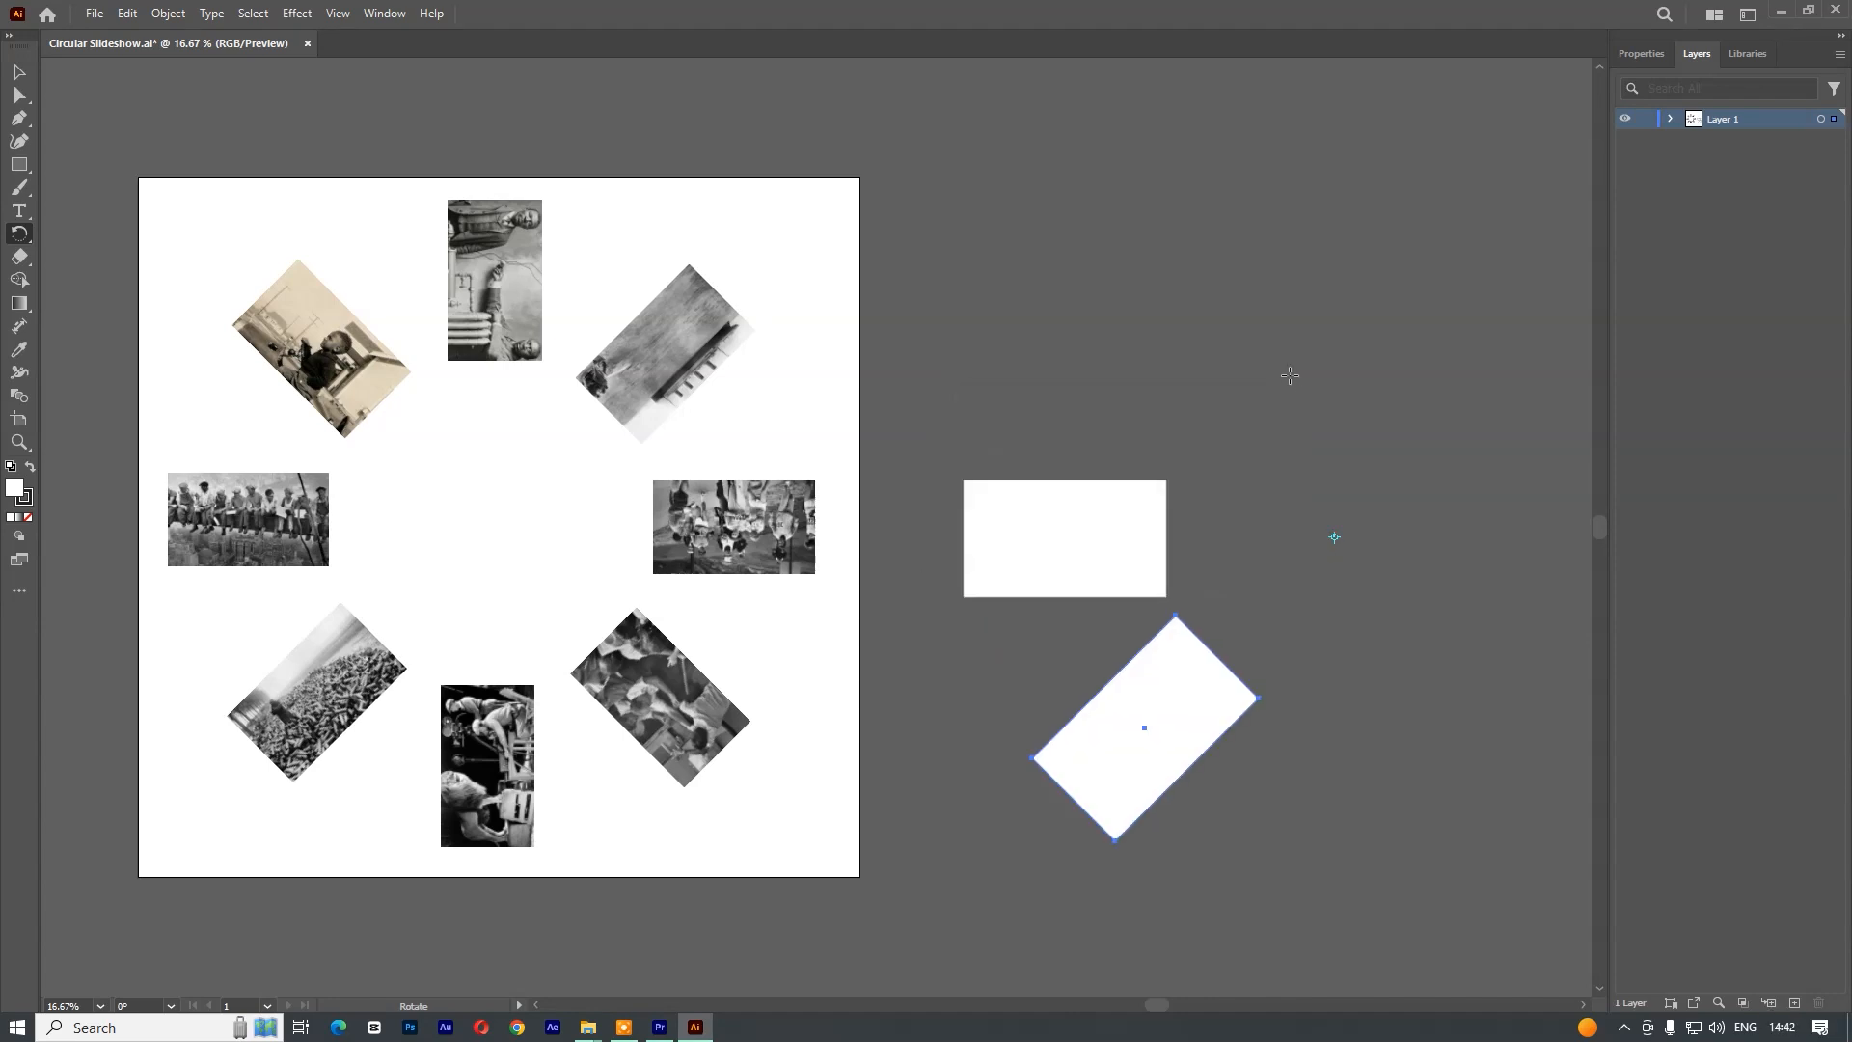
{"action": "key", "text": "ctrl+d"}
{"action": "key", "text": "ctrl+d"}
{"action": "key", "text": "ctrl+d"}
{"action": "key", "text": "ctrl+d"}
{"action": "key", "text": "ctrl+d"}
{"action": "key", "text": "ctrl+d"}
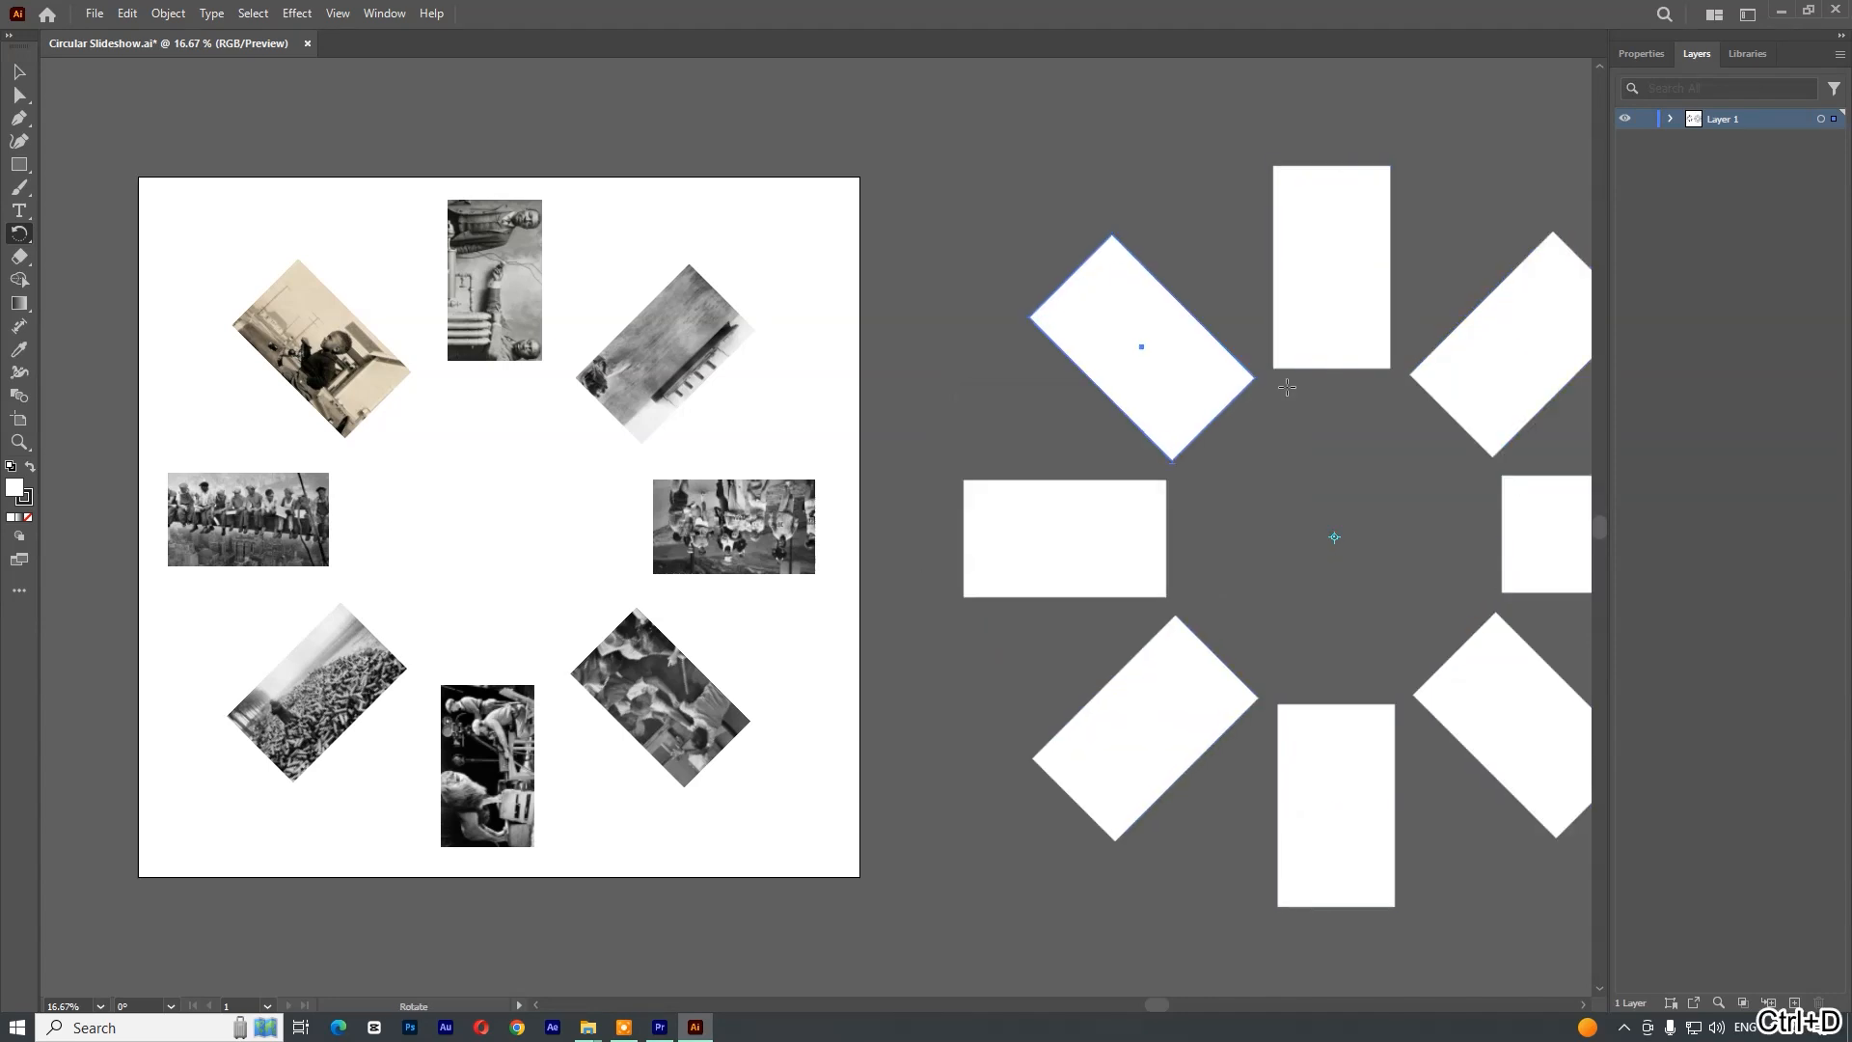
- Create a new artboard that encloses the whole ring of eight white rectangles
{"action": "key", "text": "v"}
{"action": "scroll", "coordinate": [1134, 407], "scroll_direction": "down", "scroll_amount": 2}
{"action": "left_click_drag", "start_coordinate": [1164, 291], "coordinate": [1016, 276]}
{"action": "left_click_drag", "start_coordinate": [930, 208], "coordinate": [1299, 749]}
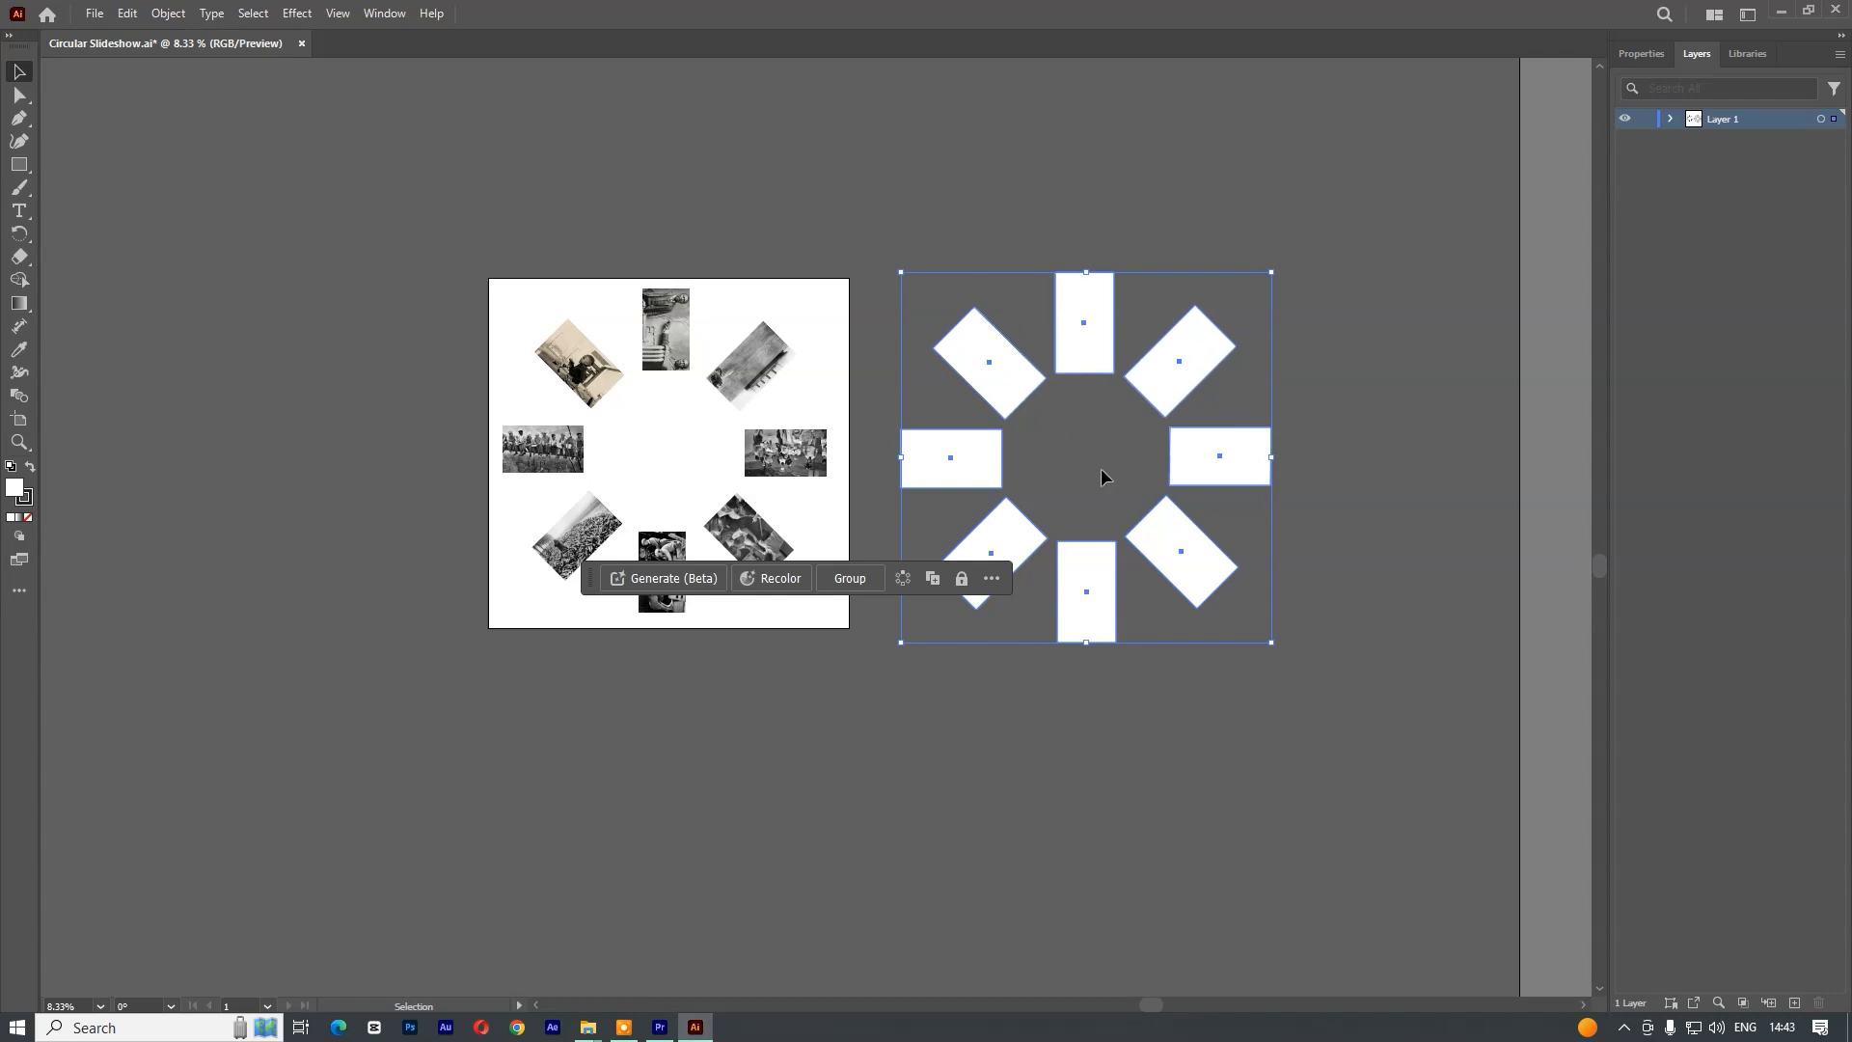
{"action": "left_click", "coordinate": [1329, 307]}
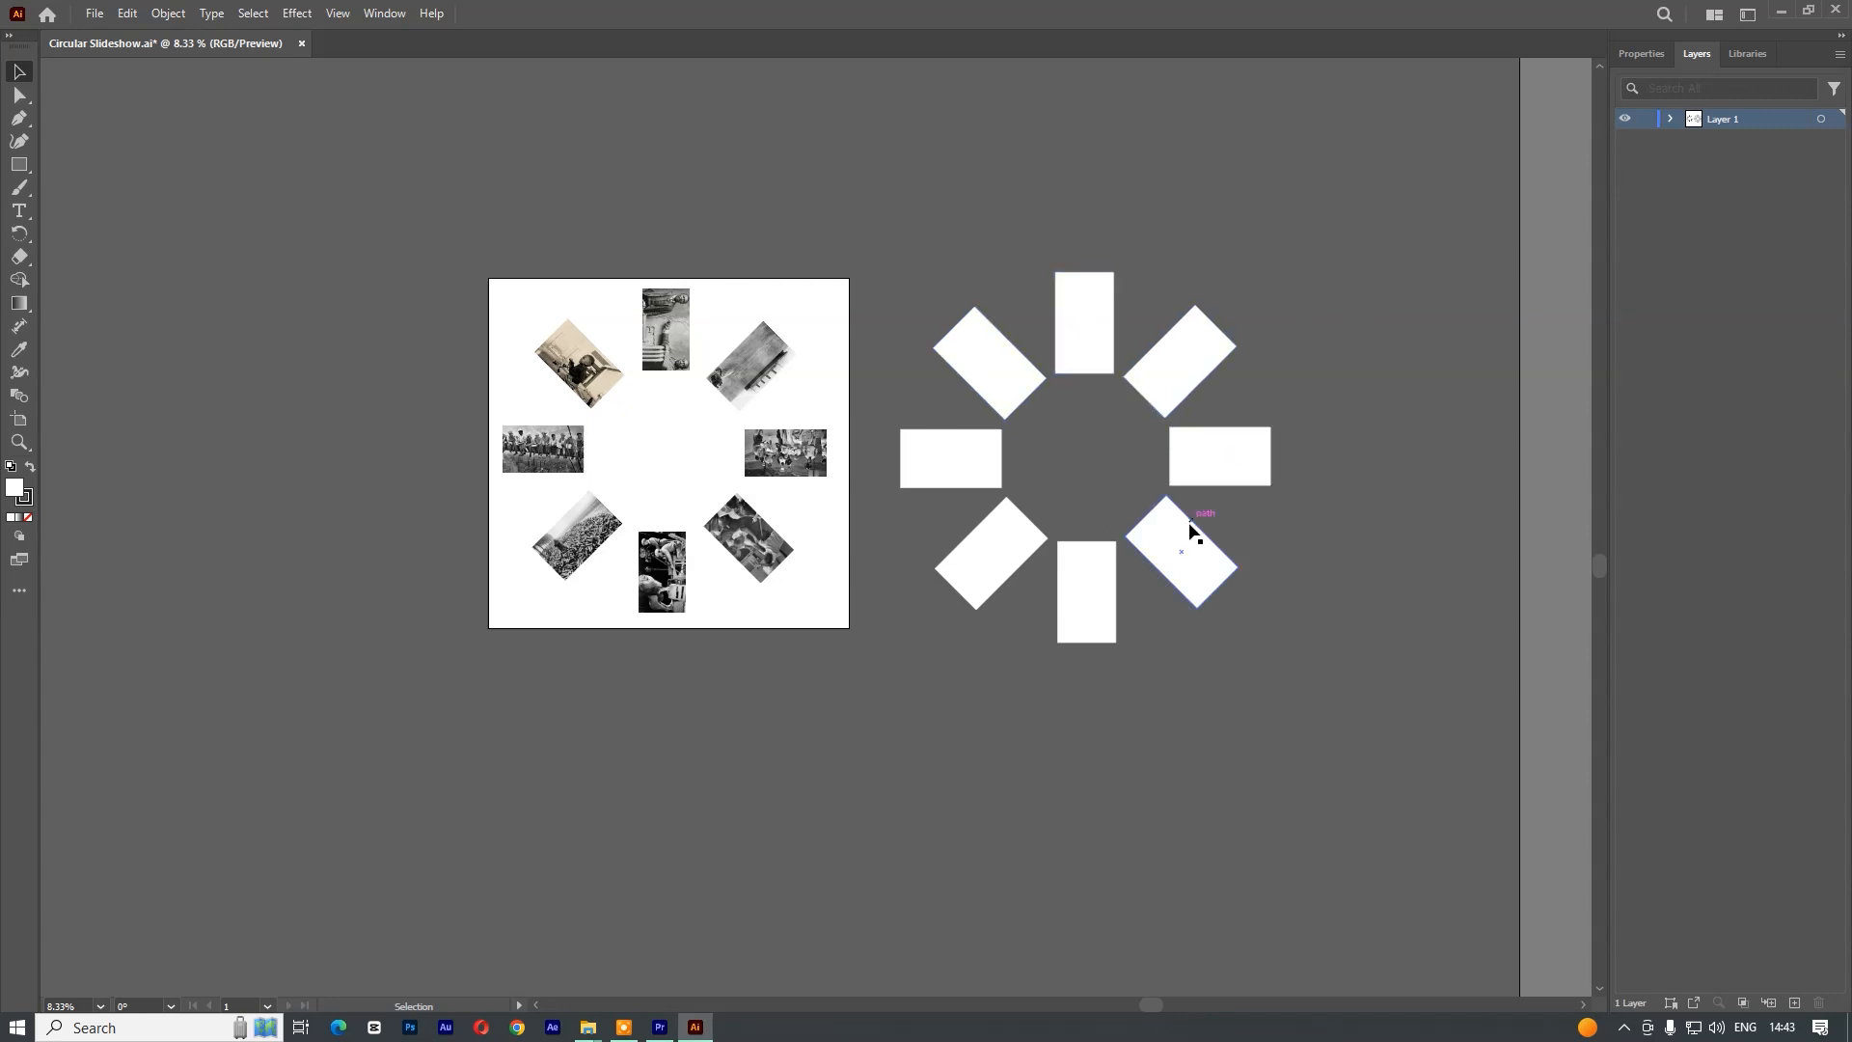
{"action": "left_click", "coordinate": [19, 418]}
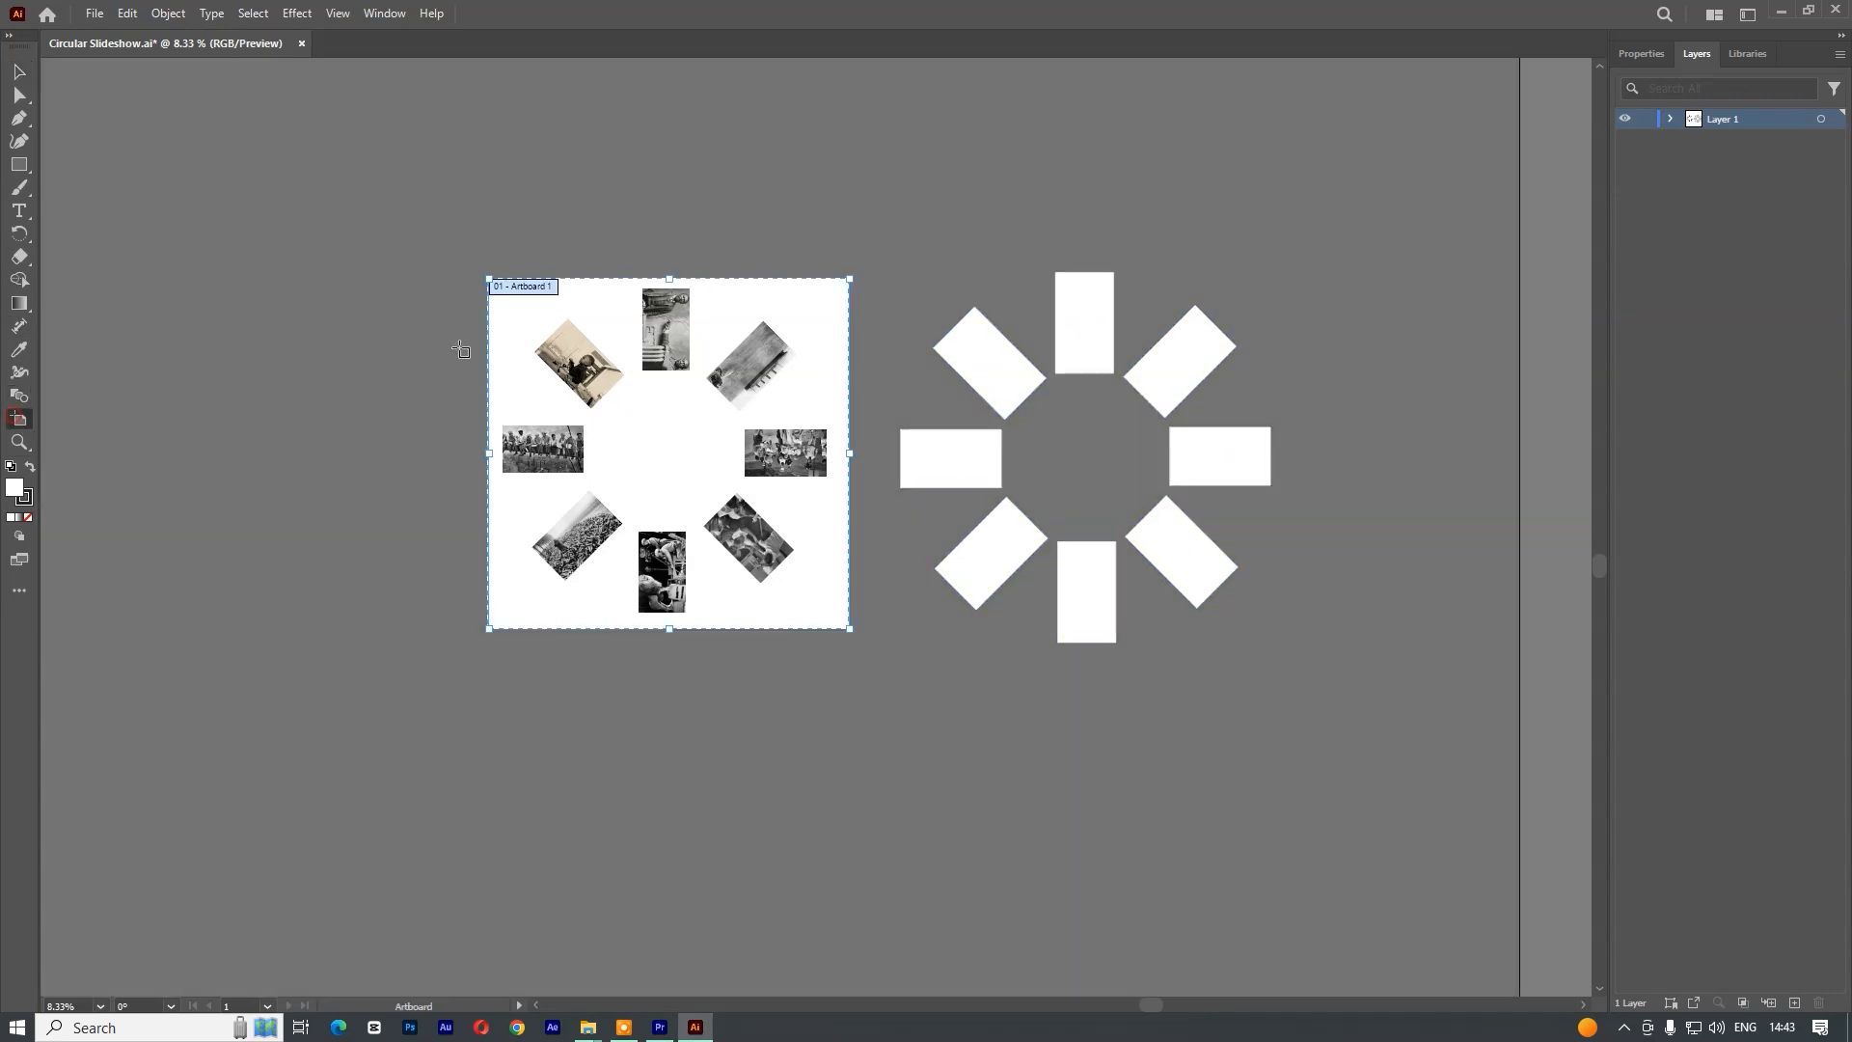
{"action": "left_click_drag", "start_coordinate": [873, 248], "coordinate": [1308, 664]}
{"action": "key", "text": "v"}
- Trim all four sides of the new artboard to the outer edges of the rectangle ring
{"action": "left_click_drag", "start_coordinate": [1215, 235], "coordinate": [959, 207]}
{"action": "scroll", "coordinate": [932, 320], "scroll_direction": "up", "scroll_amount": 1}
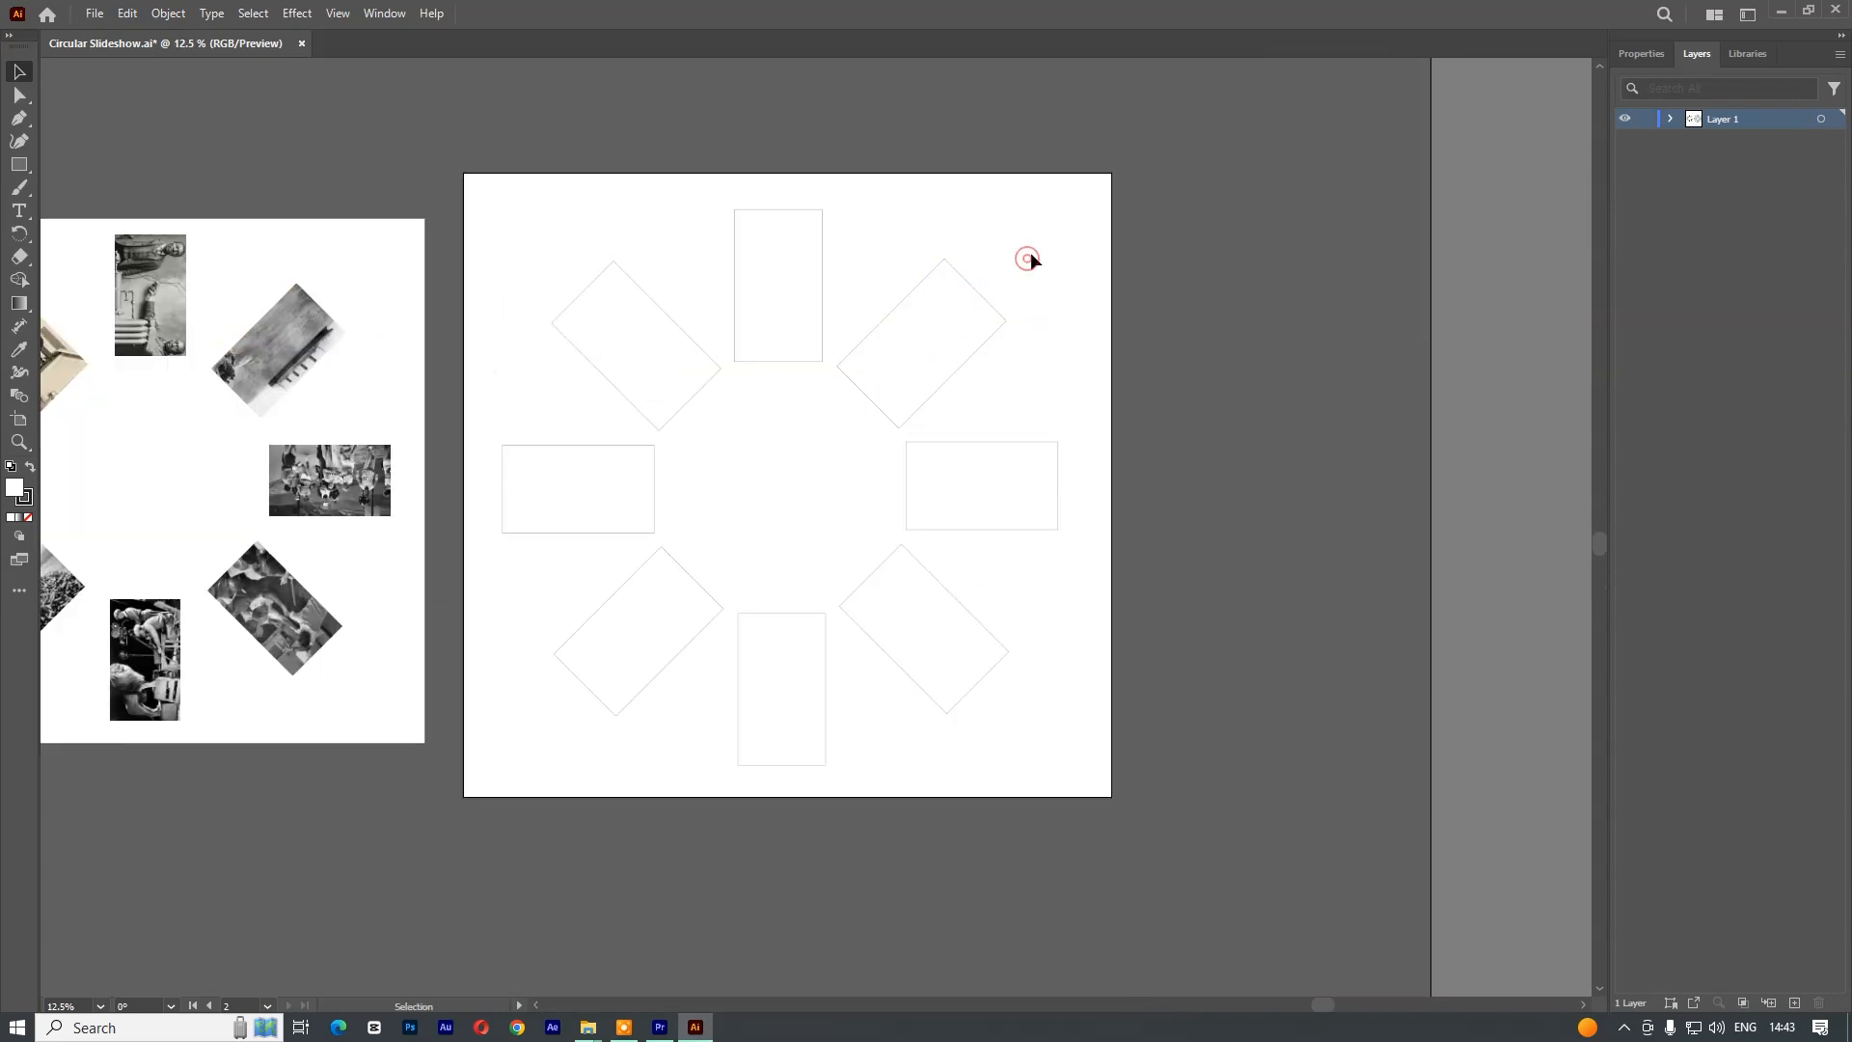
{"action": "left_click", "coordinate": [23, 423]}
{"action": "left_click_drag", "start_coordinate": [786, 173], "coordinate": [787, 210]}
{"action": "left_click_drag", "start_coordinate": [1111, 503], "coordinate": [1058, 502]}
{"action": "left_click_drag", "start_coordinate": [761, 797], "coordinate": [761, 765]}
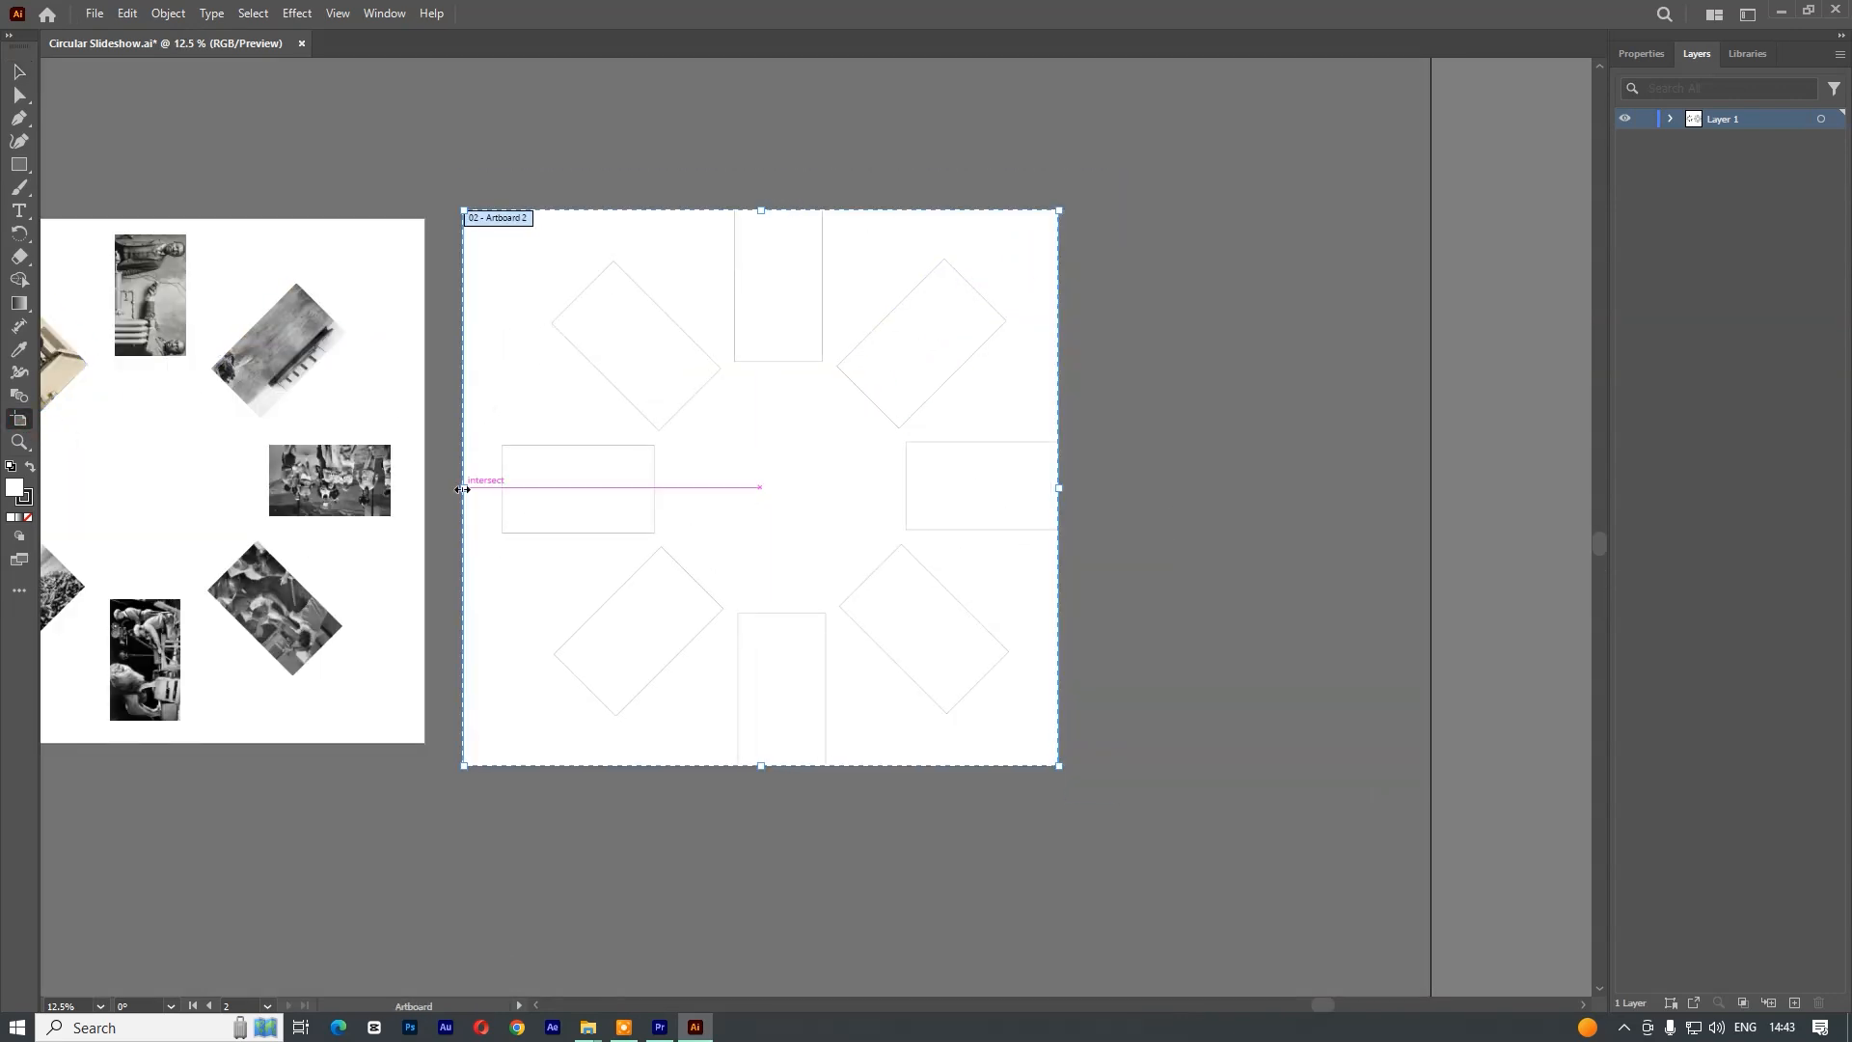
{"action": "left_click_drag", "start_coordinate": [464, 488], "coordinate": [503, 488]}
{"action": "key", "text": "v"}
- Export only Artboard 2 for screens as a PNG at 1x scale
{"action": "left_click", "coordinate": [93, 14]}
{"action": "mouse_move", "coordinate": [231, 441]}
{"action": "left_click", "coordinate": [434, 430]}
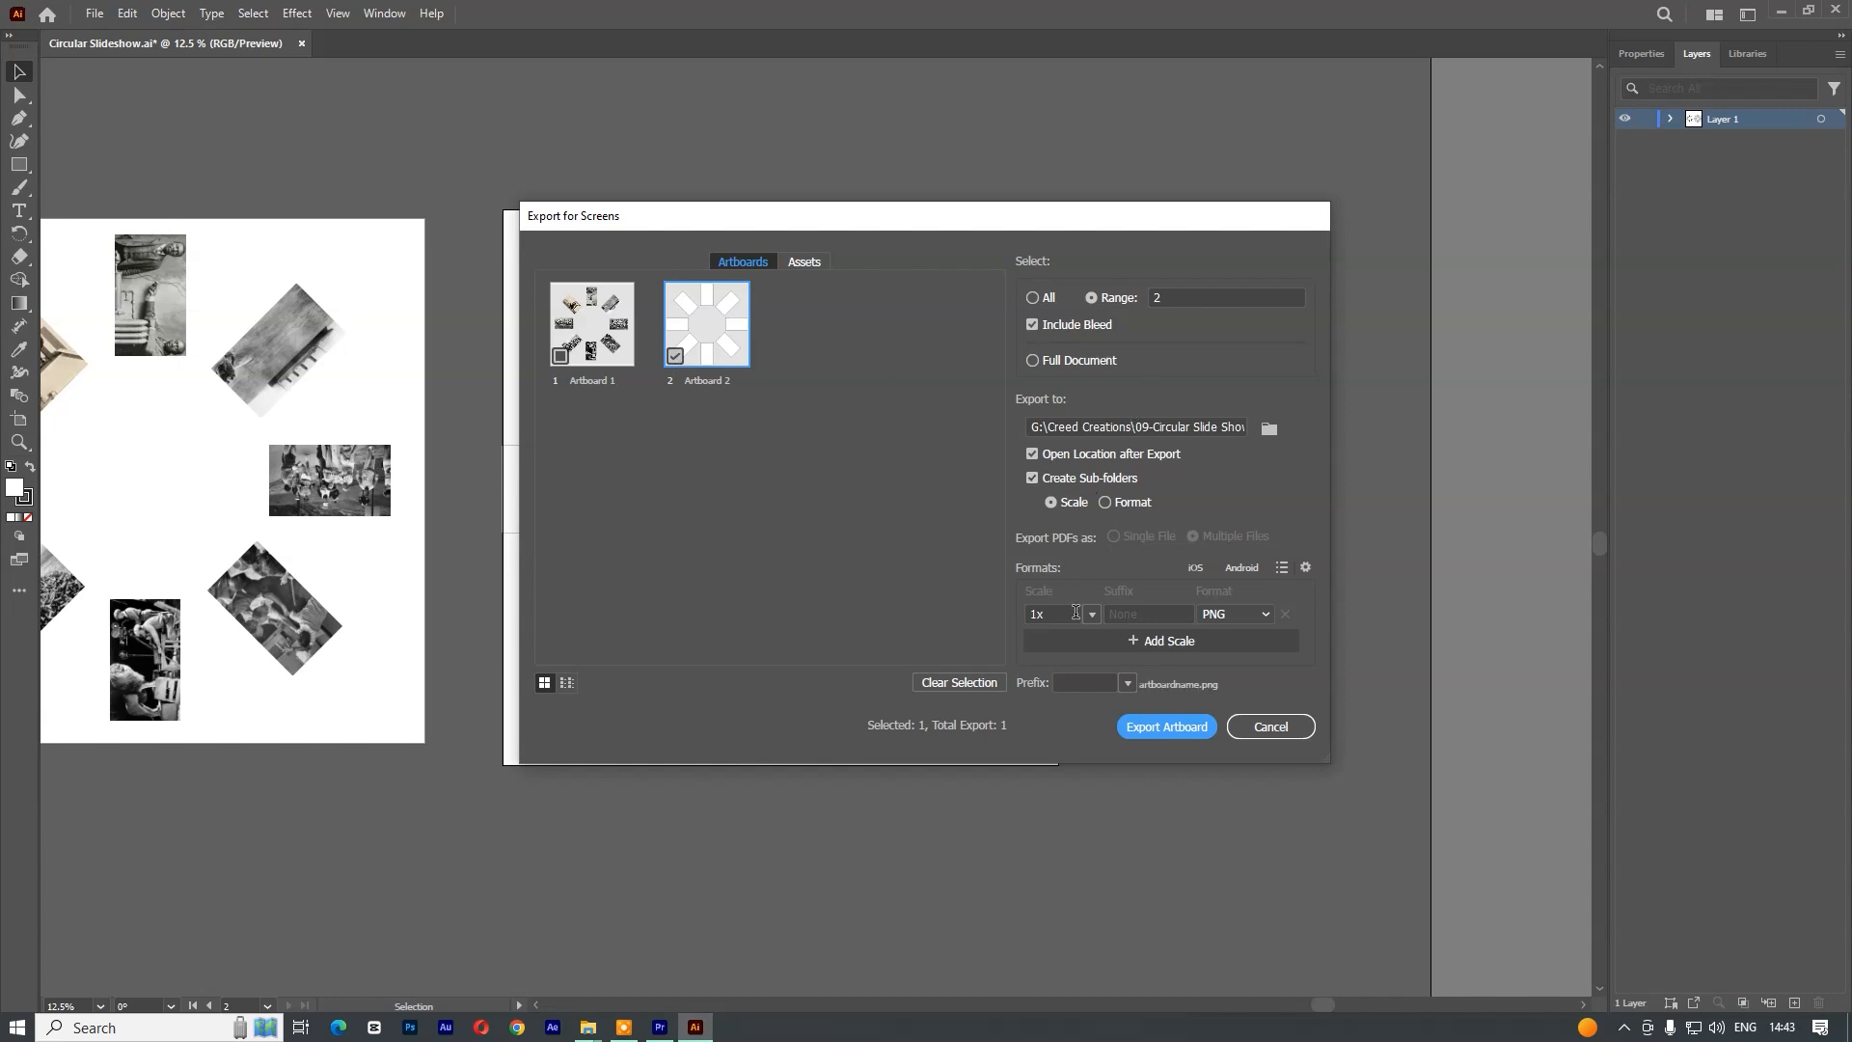
{"action": "left_click", "coordinate": [1232, 622]}
{"action": "left_click", "coordinate": [1229, 634]}
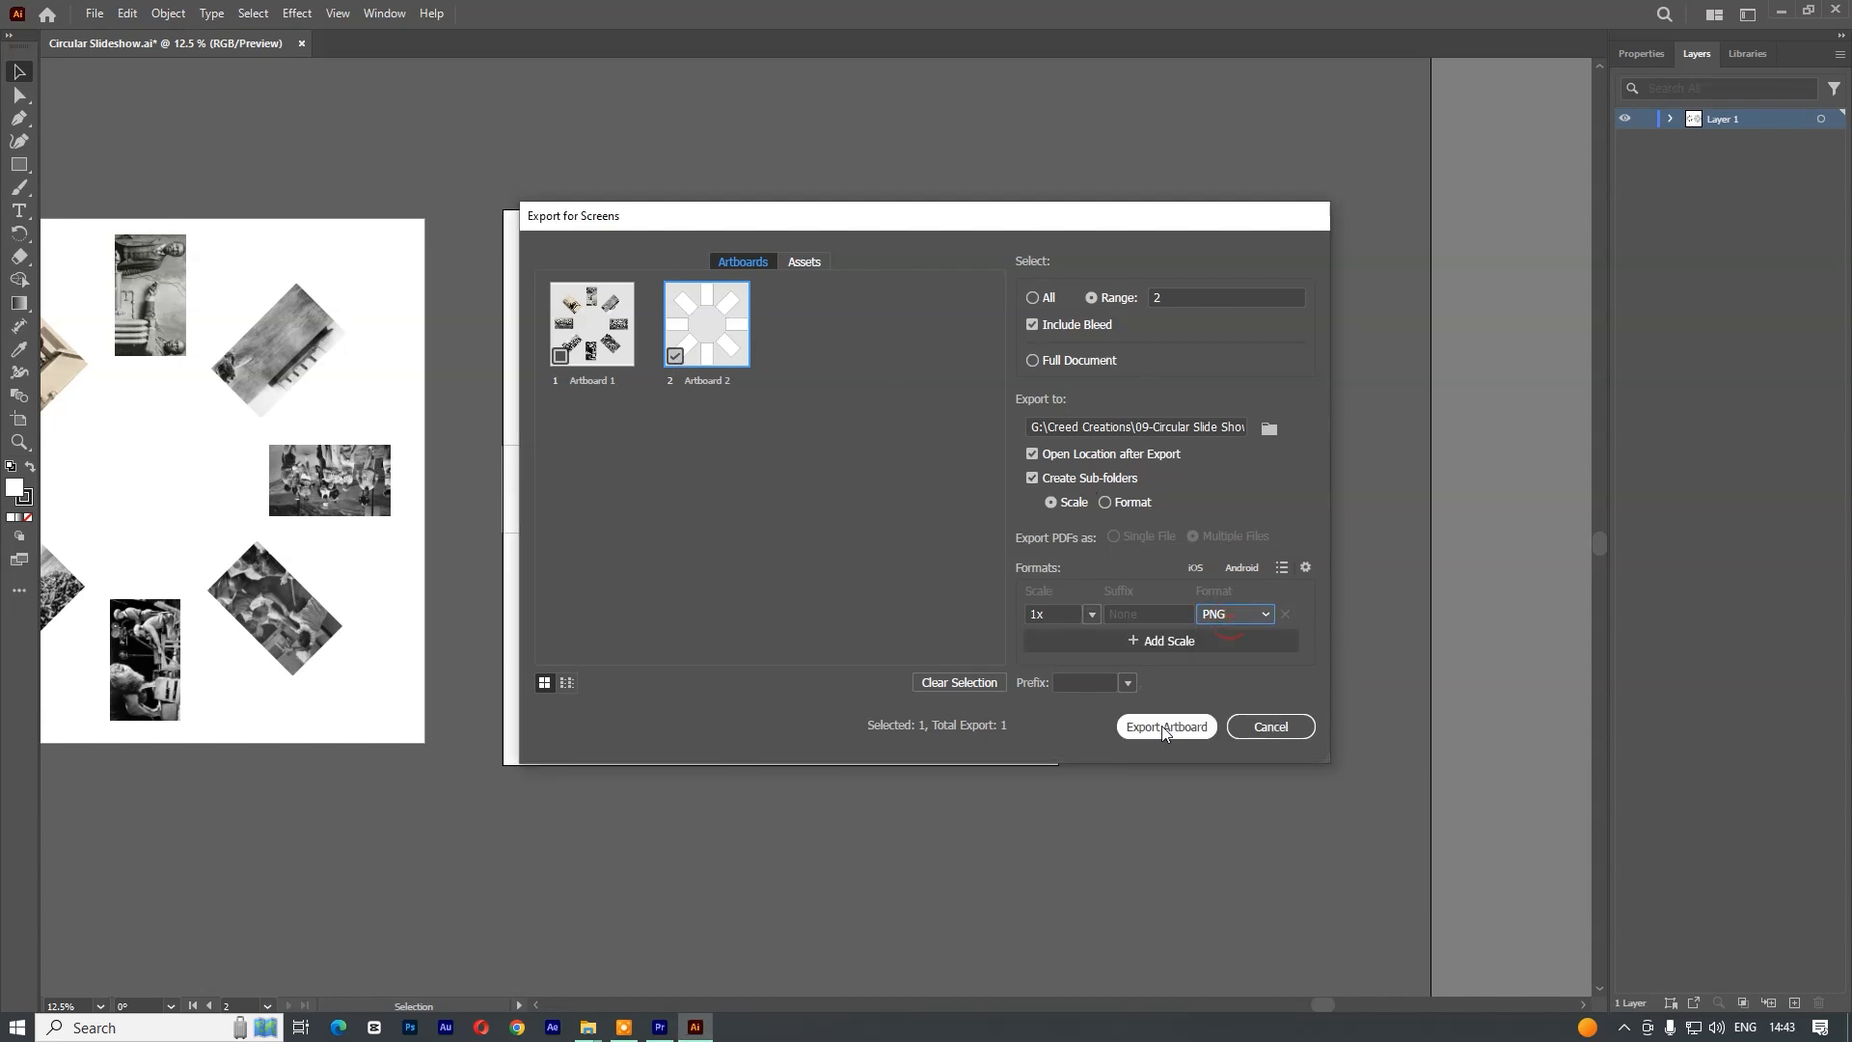
{"action": "left_click", "coordinate": [1162, 728]}
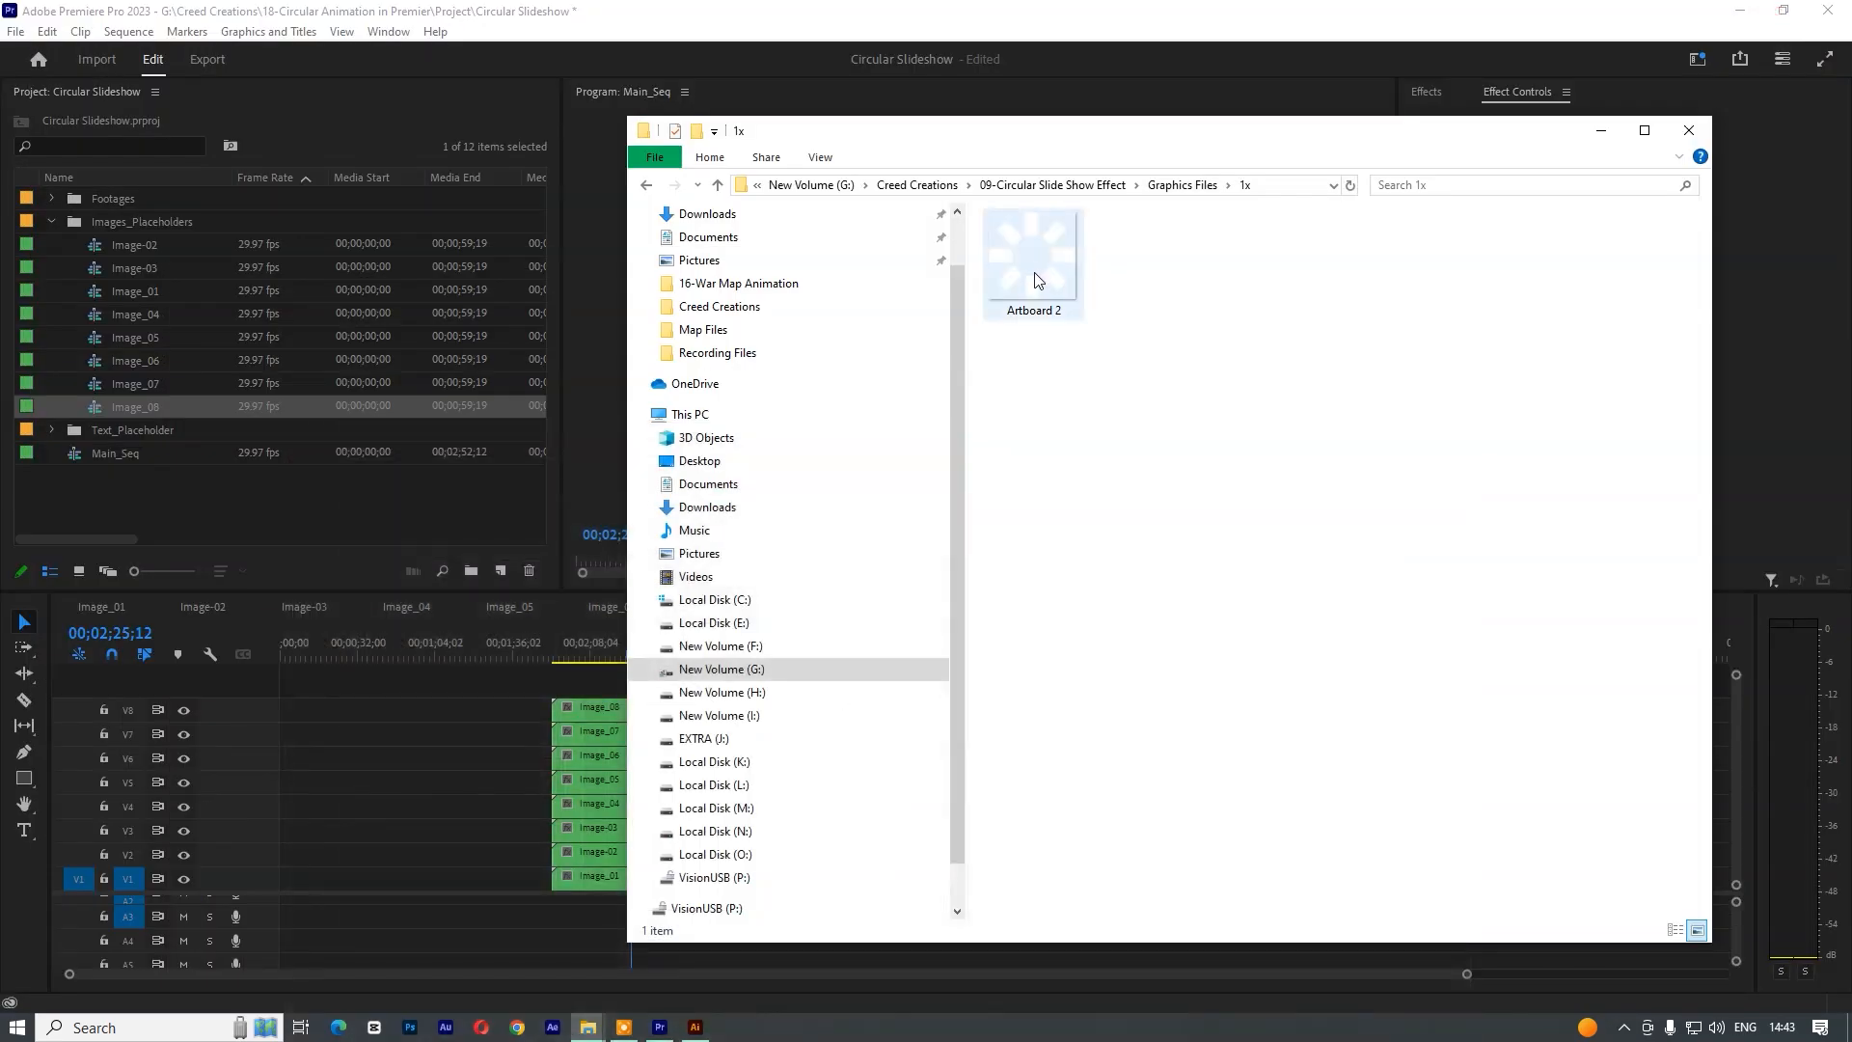
- Place the exported Artboard 2.png above Image_08 in Premiere Pro's Main_Seq, aligned with its start, and scale it down to fit the frame
{"action": "left_click_drag", "start_coordinate": [1033, 261], "coordinate": [694, 686]}
{"action": "key", "text": "ctrl+s"}
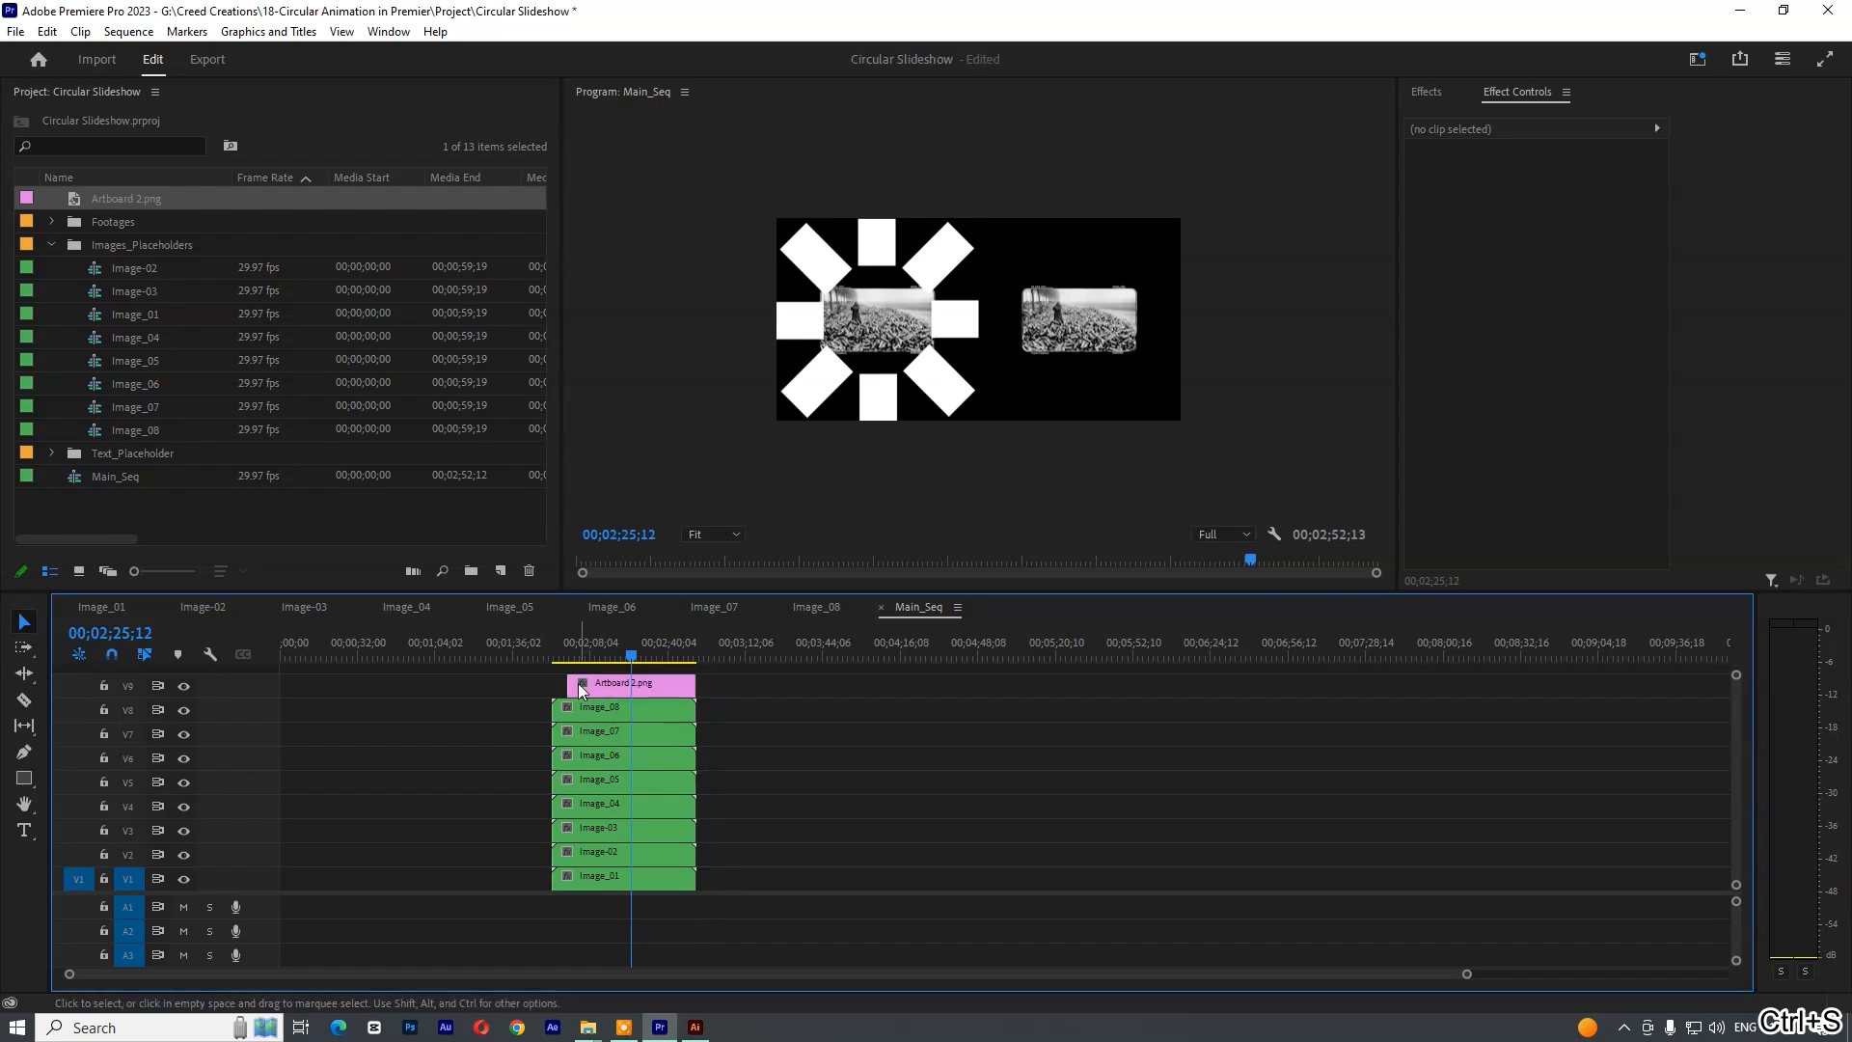
{"action": "left_click_drag", "start_coordinate": [569, 684], "coordinate": [554, 684]}
{"action": "left_click", "coordinate": [646, 685]}
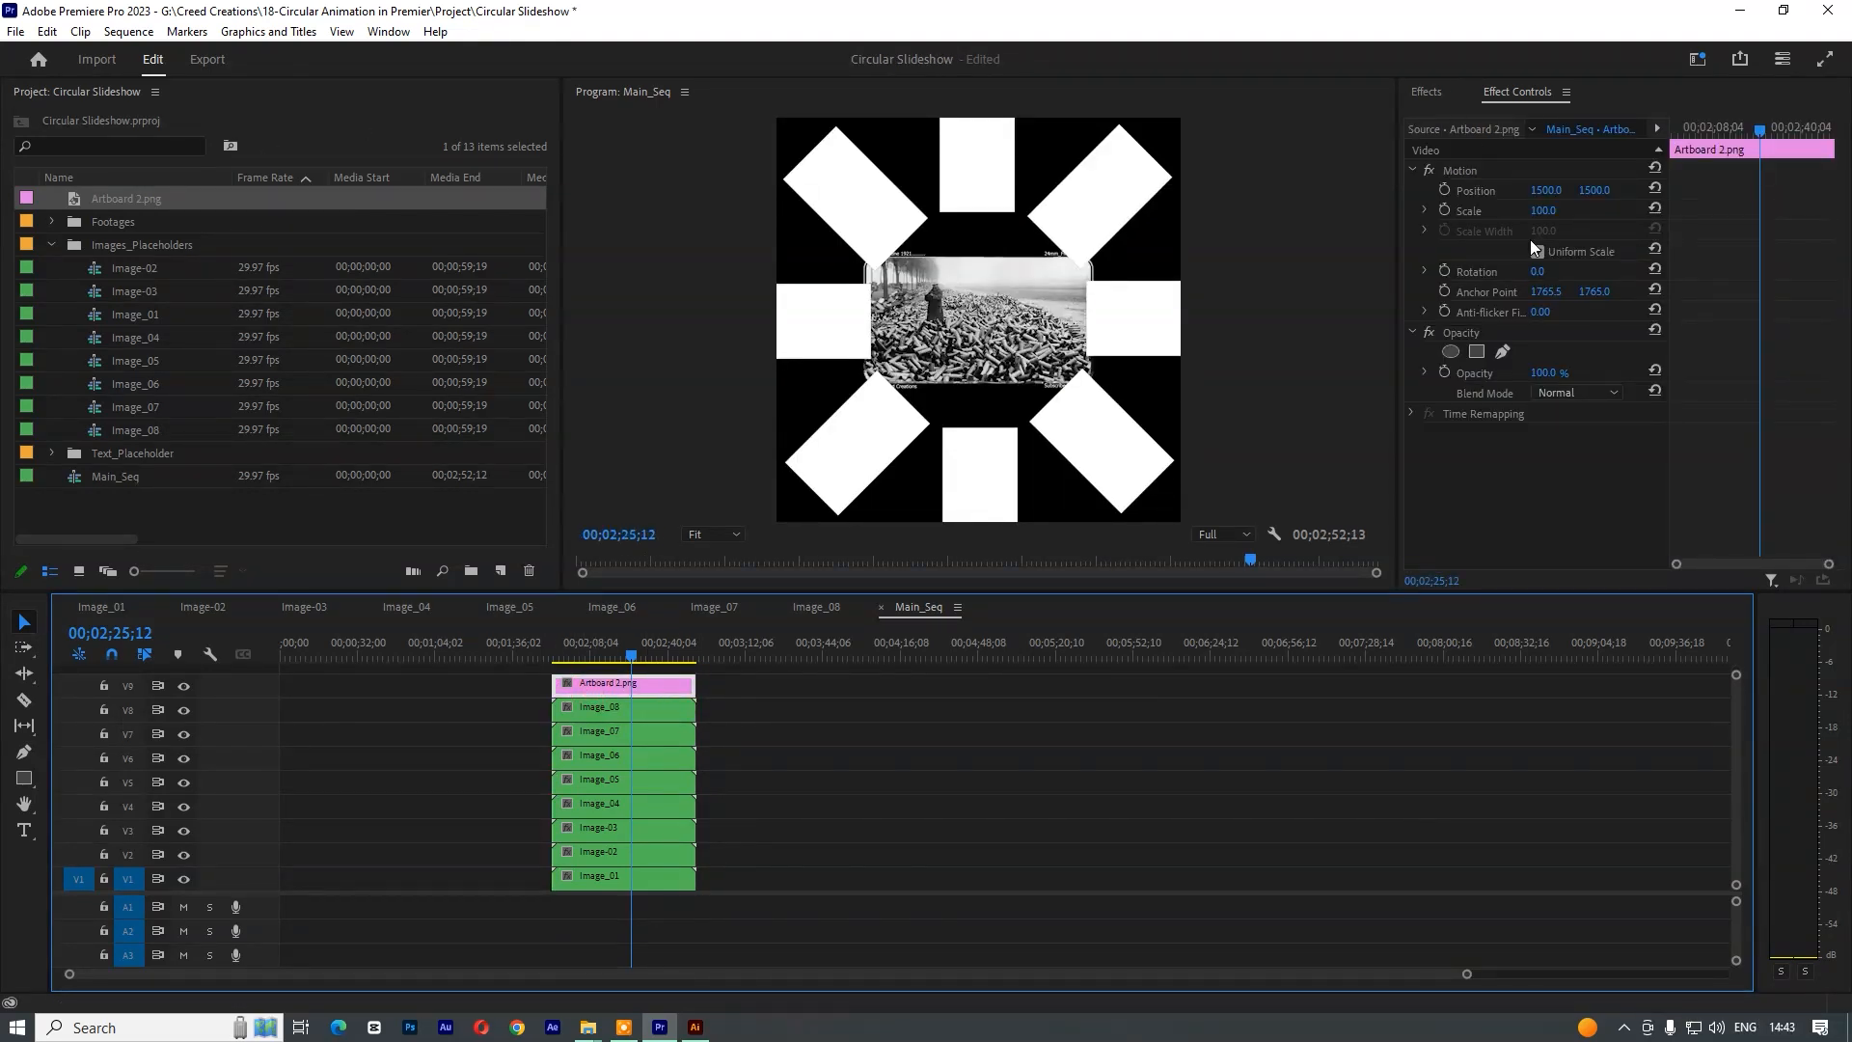
{"action": "left_click_drag", "start_coordinate": [1543, 211], "coordinate": [1520, 210]}
- Move all nine clips up one track and place Artboard 2.png on V1 beneath the image stack
{"action": "left_click_drag", "start_coordinate": [769, 675], "coordinate": [604, 879]}
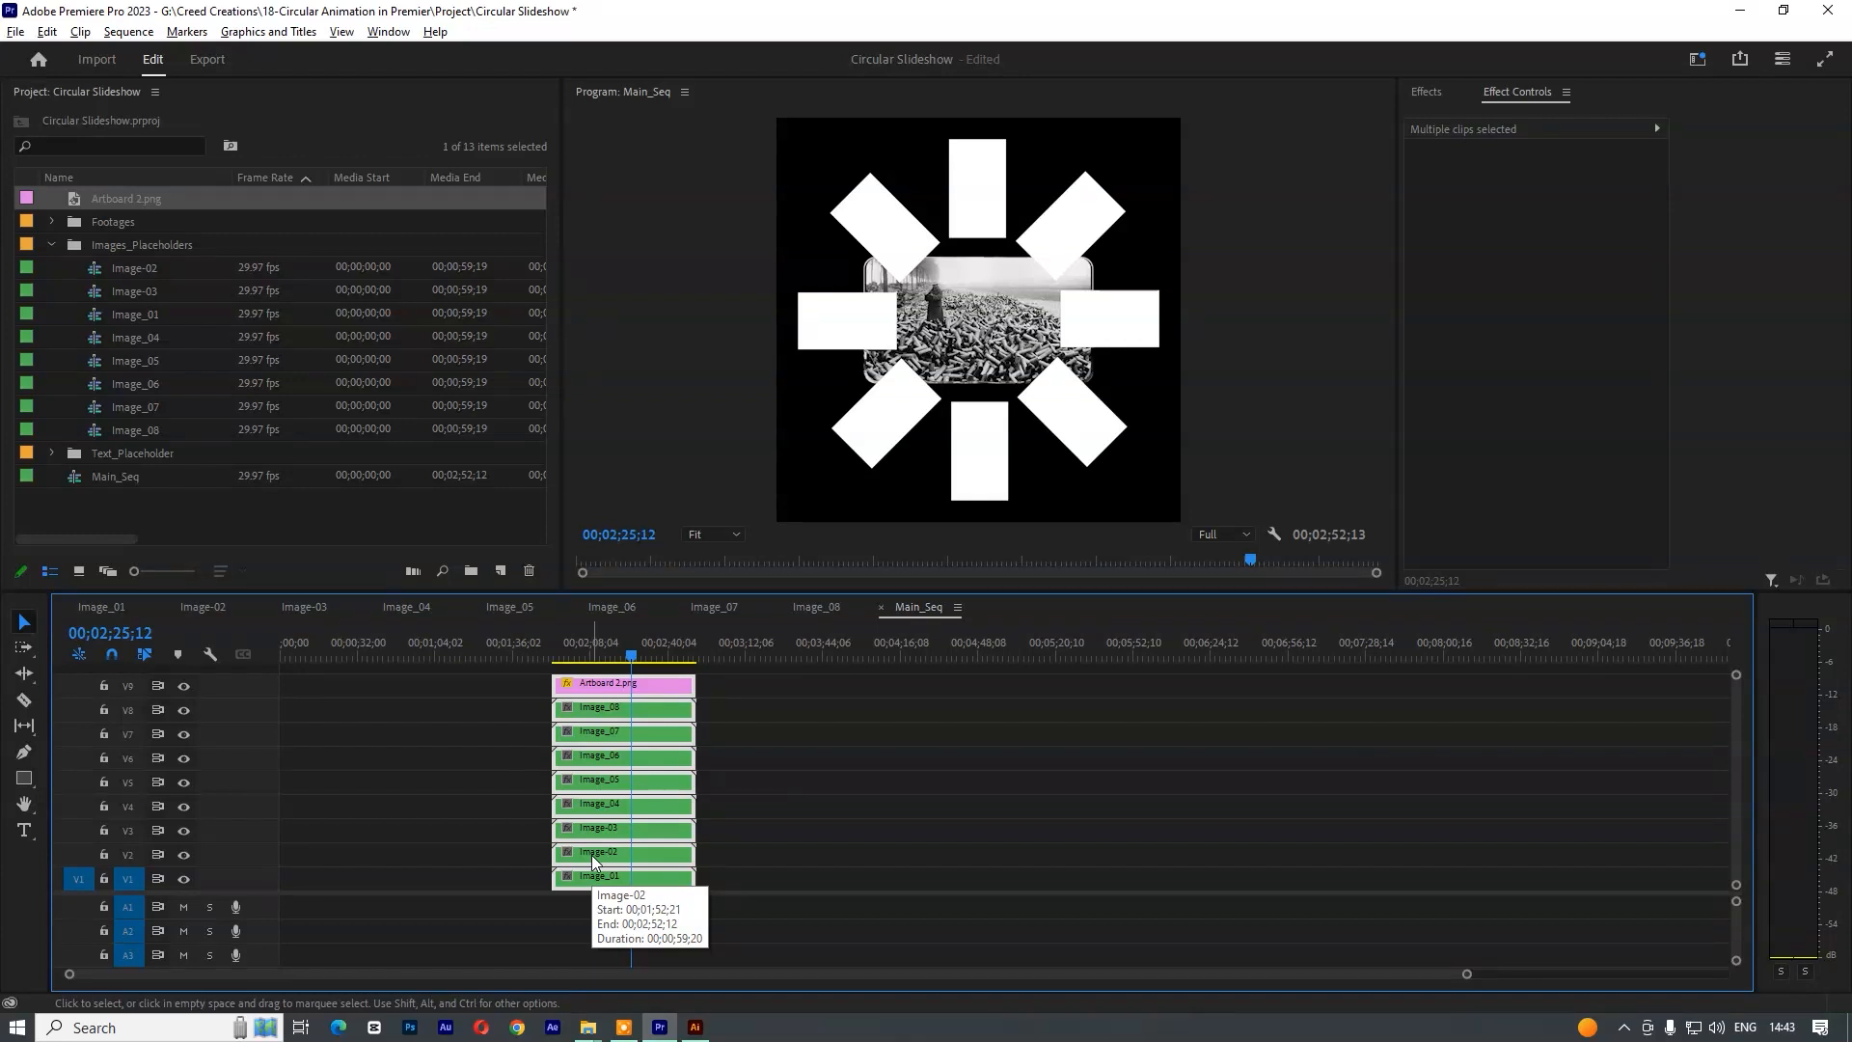
{"action": "key", "text": "alt+Up"}
{"action": "left_click", "coordinate": [772, 789]}
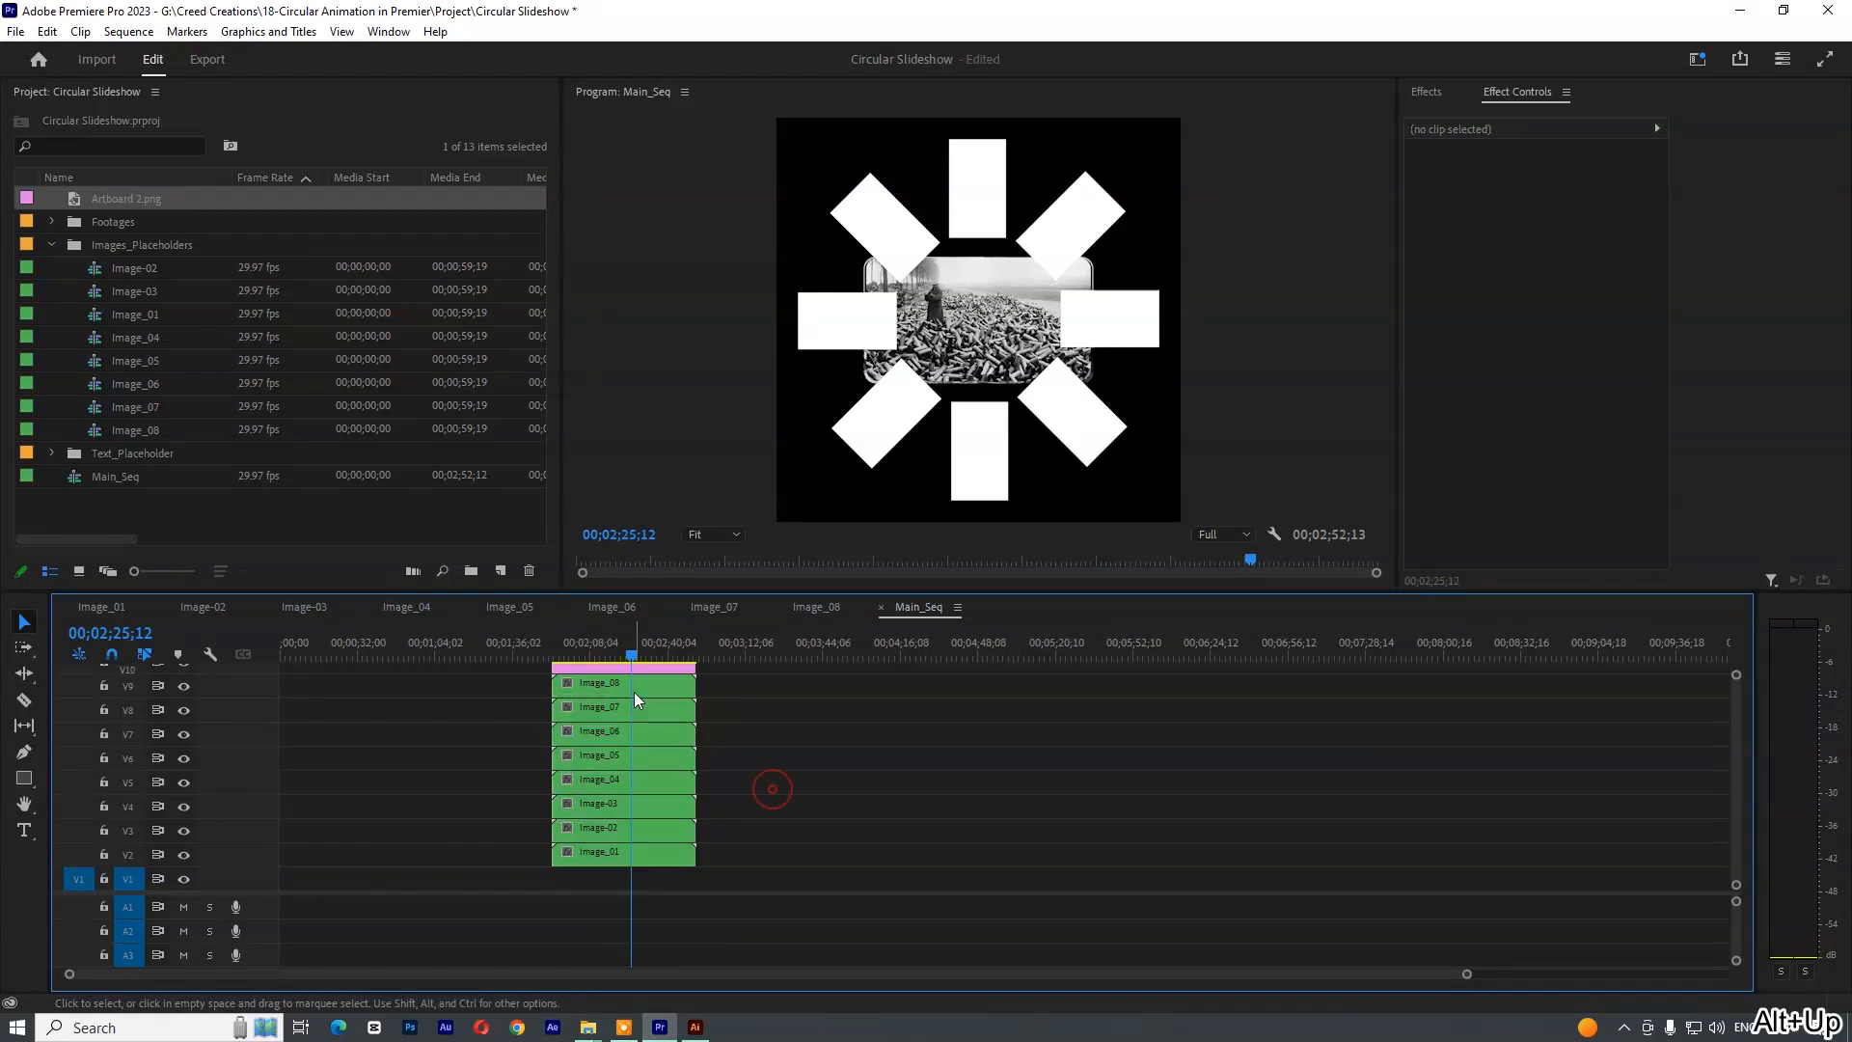
{"action": "left_click_drag", "start_coordinate": [644, 813], "coordinate": [644, 881]}
- With Image-02 through Image_08 disabled, set Image_01's scale to 46 and its position to 503, 1500 over the leftmost white rectangle
{"action": "left_click", "coordinate": [653, 858]}
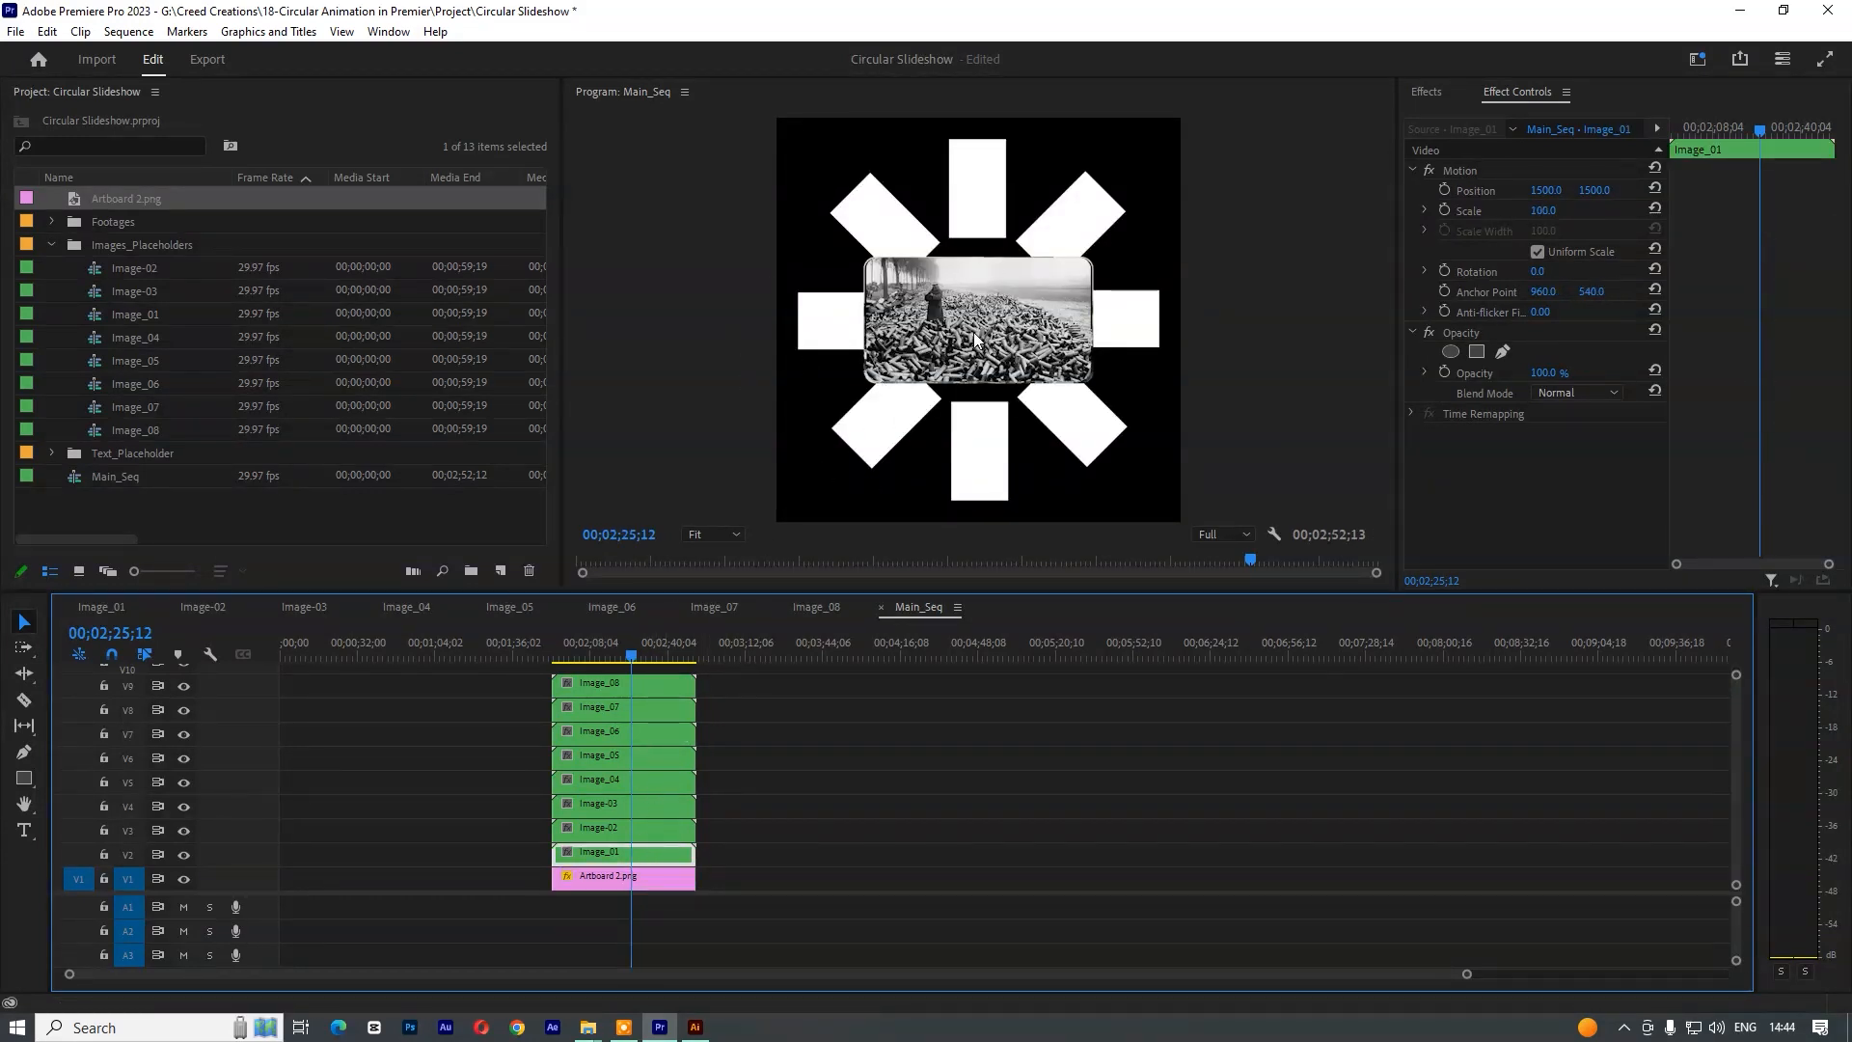
{"action": "mouse_move", "coordinate": [1550, 192]}
{"action": "left_mouse_down"}
{"action": "mouse_move", "coordinate": [1495, 192]}
{"action": "mouse_move", "coordinate": [1524, 207]}
{"action": "left_mouse_up"}
{"action": "left_click_drag", "start_coordinate": [731, 683], "coordinate": [662, 831]}
{"action": "key", "text": "shift+e"}
{"action": "left_click", "coordinate": [637, 853]}
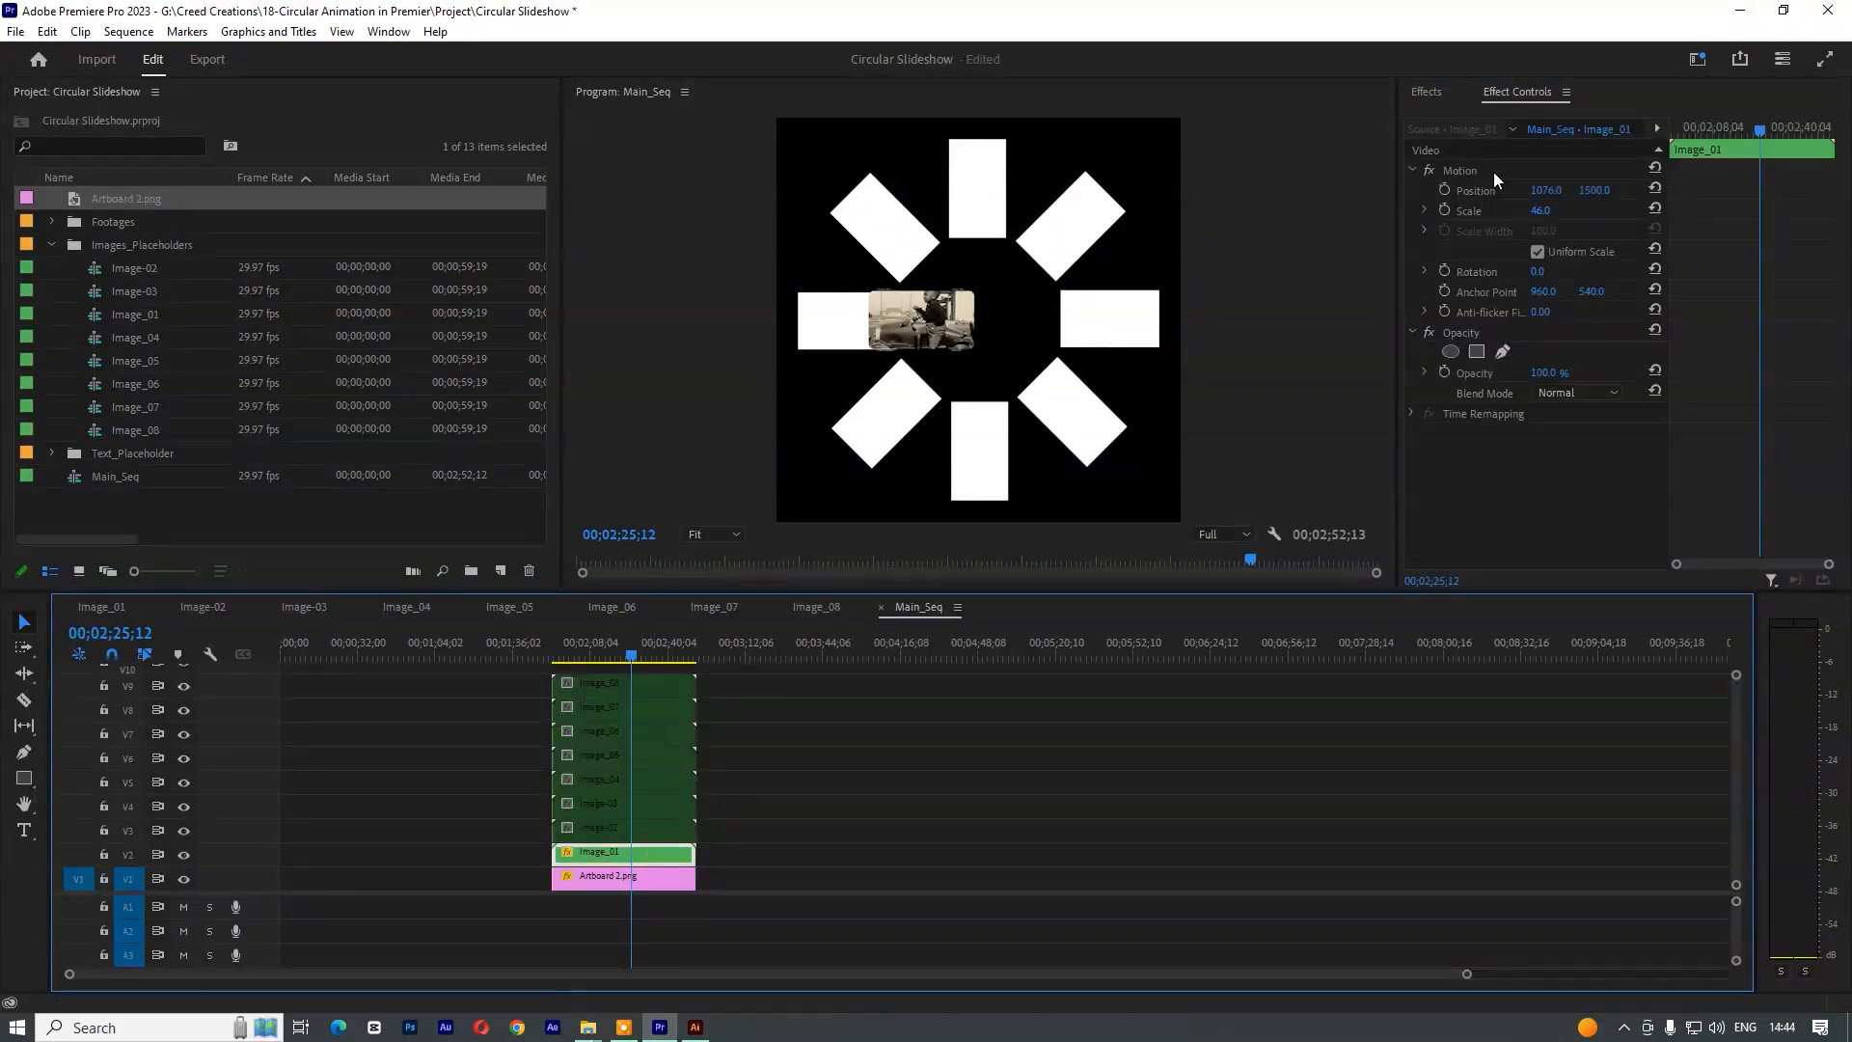
{"action": "left_click_drag", "start_coordinate": [1549, 190], "coordinate": [1523, 190]}
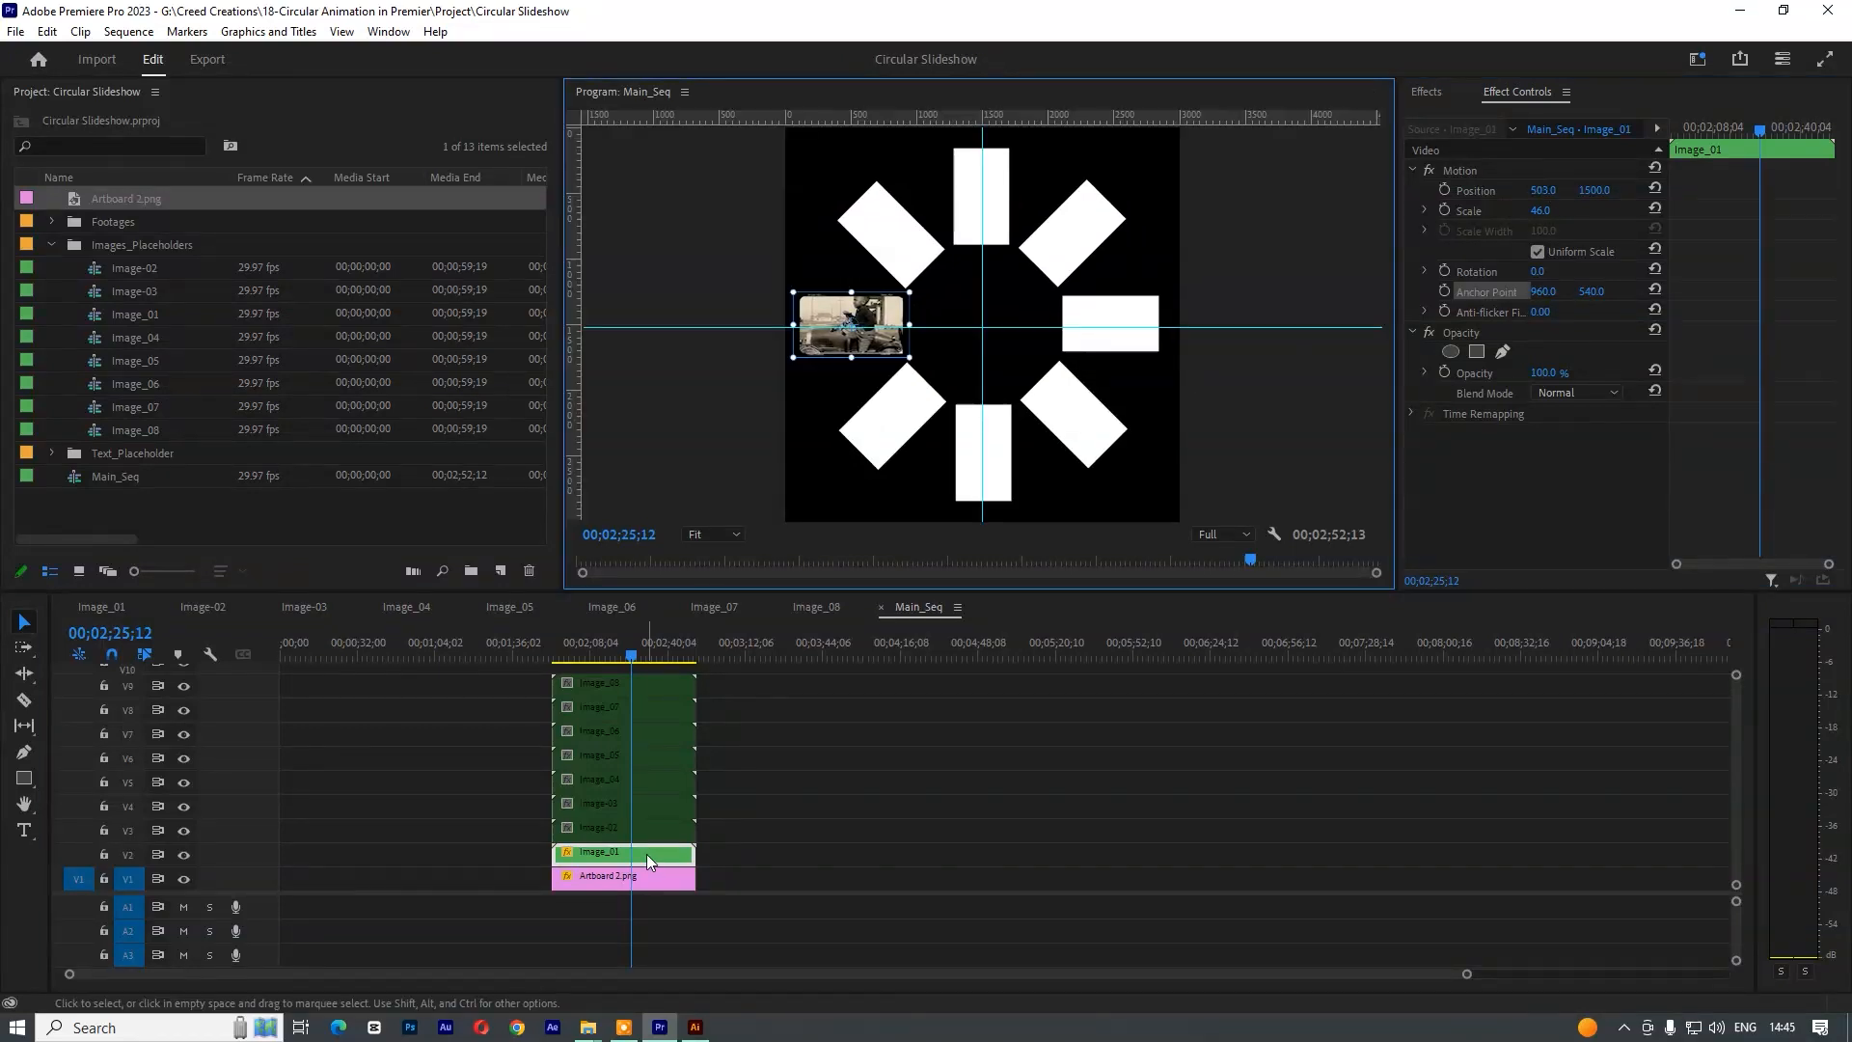
- Copy Image_01's Motion settings and paste them onto the Image-02 through Image_08 clips
{"action": "left_click", "coordinate": [640, 854]}
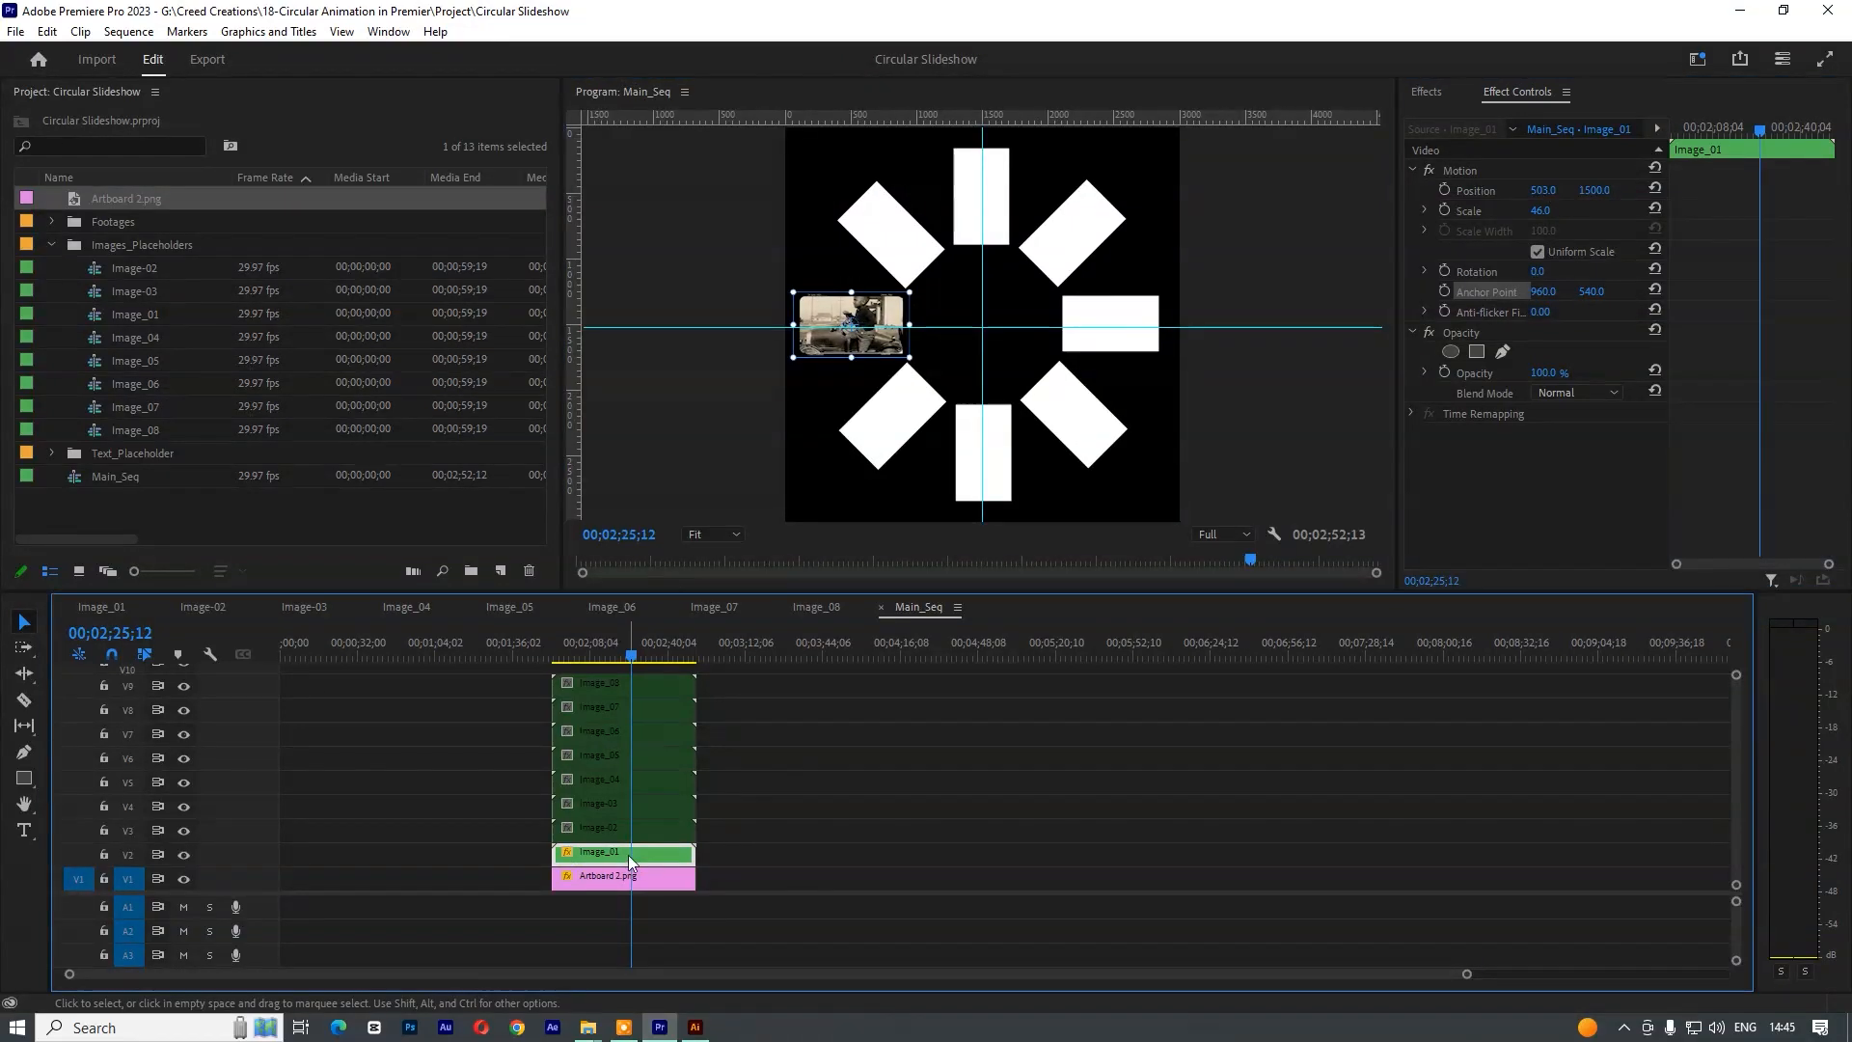
{"action": "left_click", "coordinate": [1474, 170]}
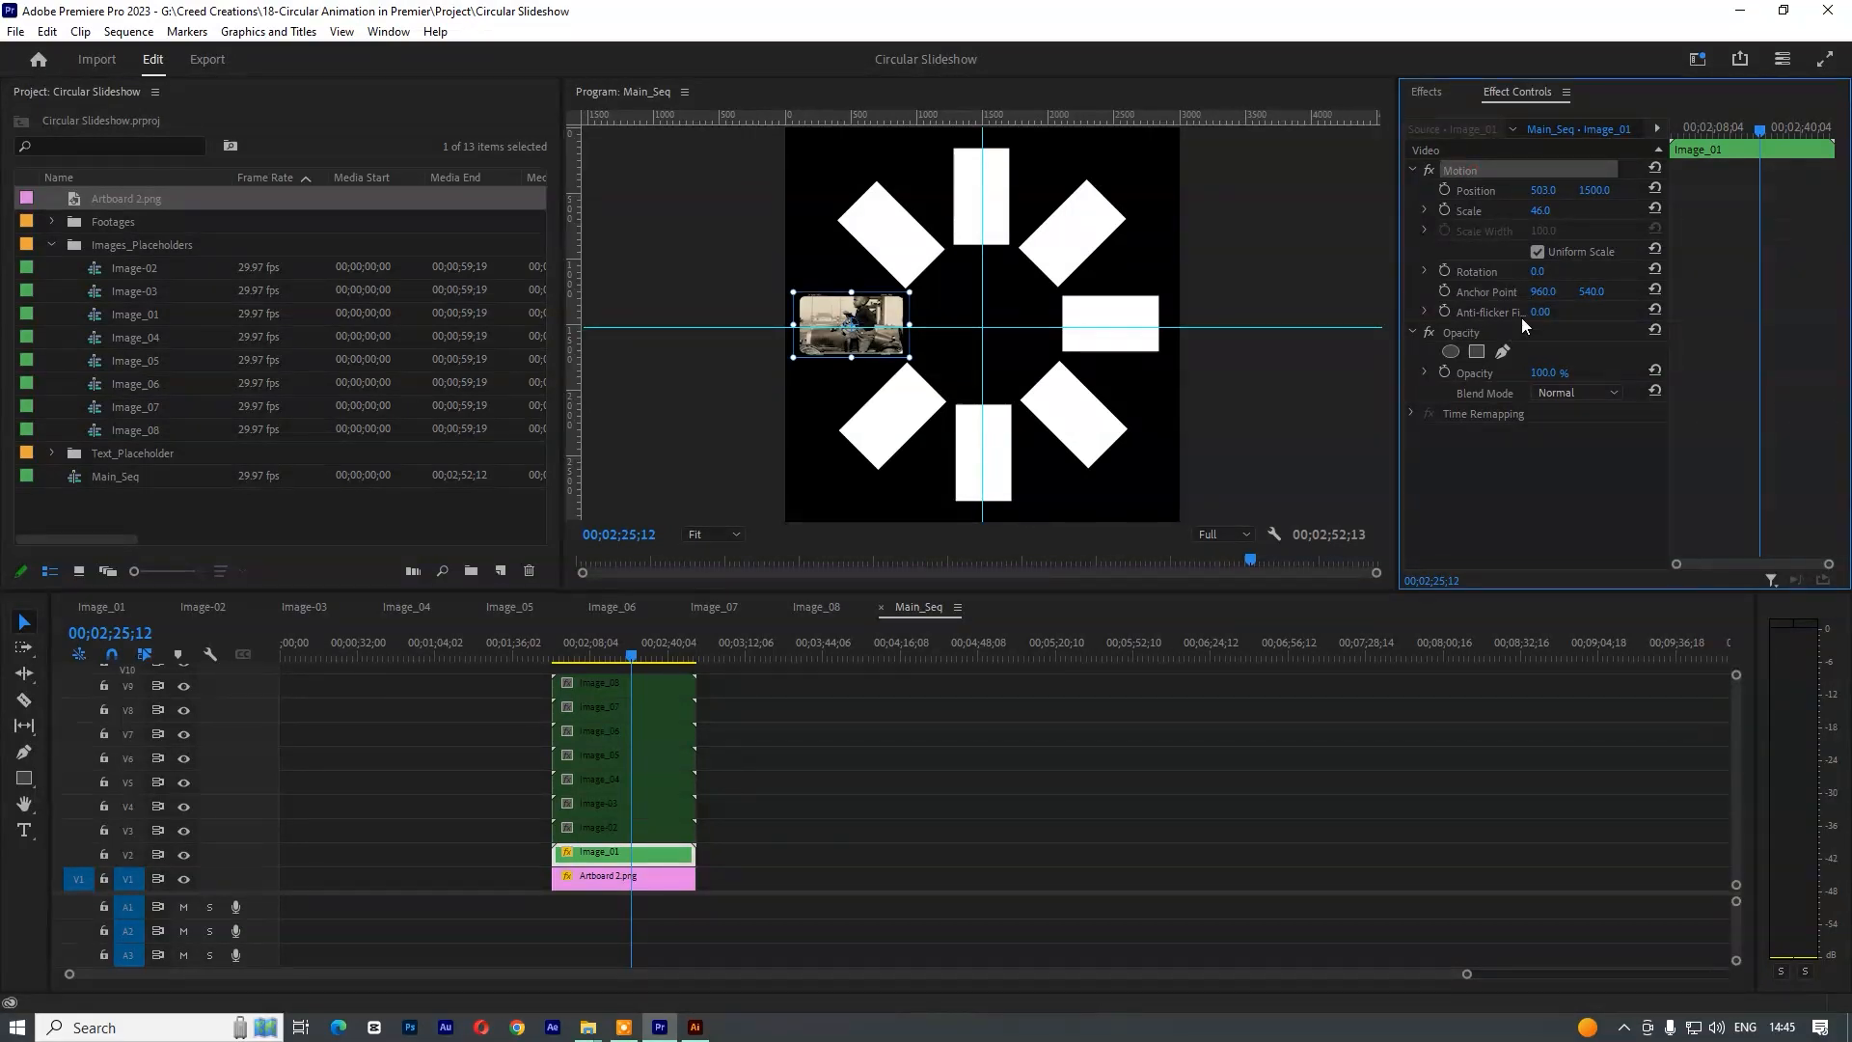
{"action": "key", "text": "ctrl+c"}
{"action": "left_click_drag", "start_coordinate": [738, 686], "coordinate": [559, 835]}
{"action": "key", "text": "ctrl+v"}
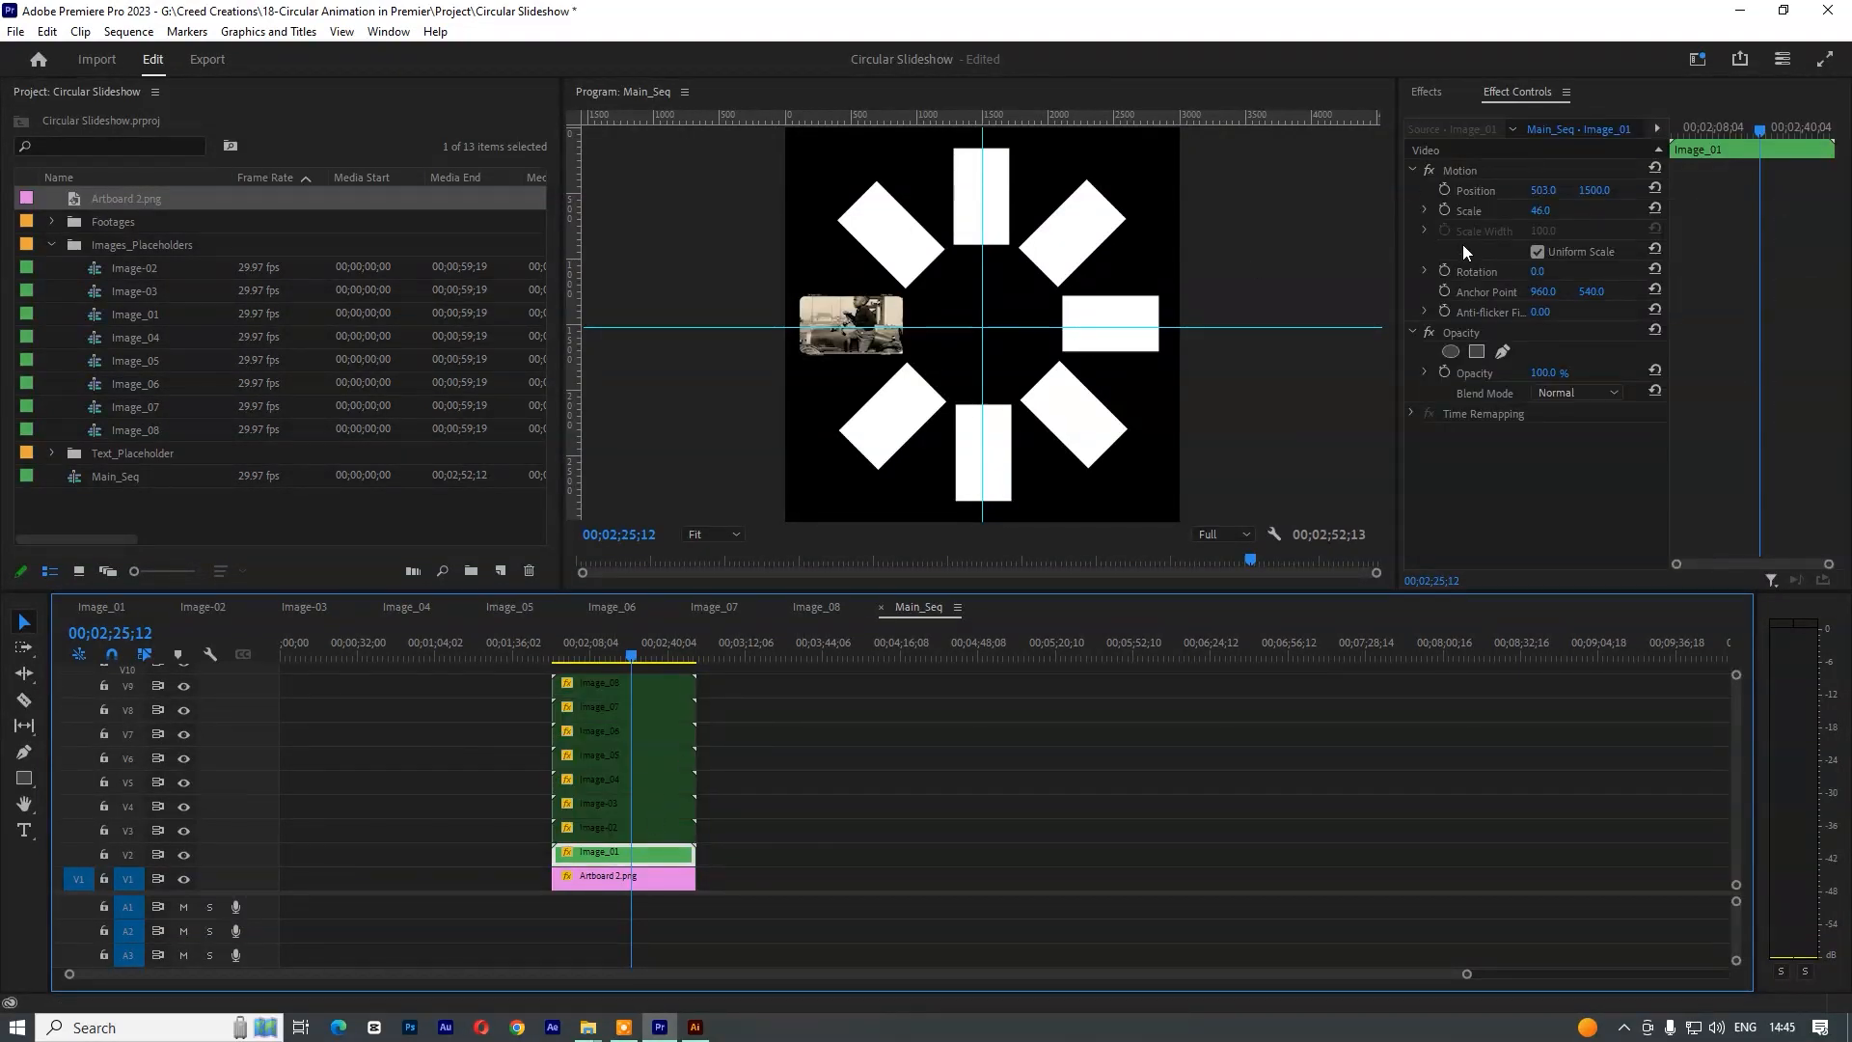
- Move Image_01's anchor point to the crossing of the guides at the ring's centre, keeping the image in place
{"action": "left_click", "coordinate": [1490, 295]}
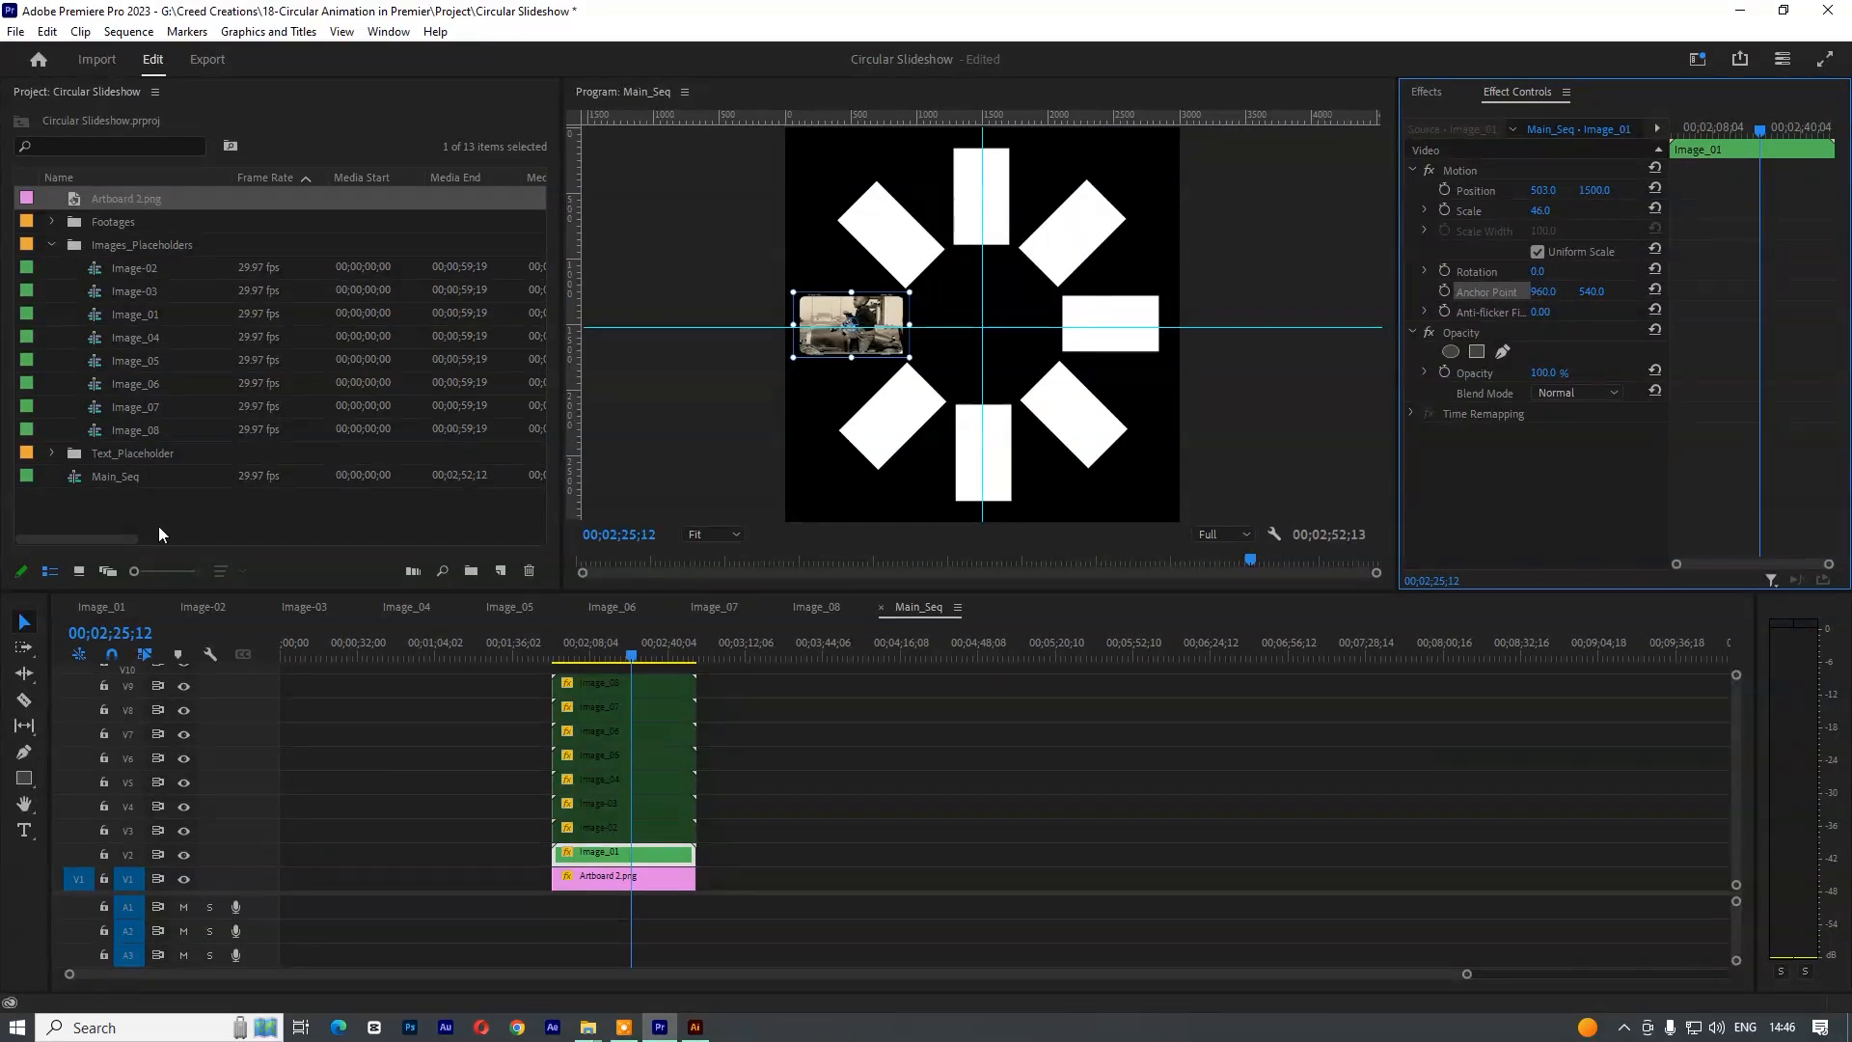
{"action": "left_click_drag", "start_coordinate": [852, 328], "coordinate": [982, 329]}
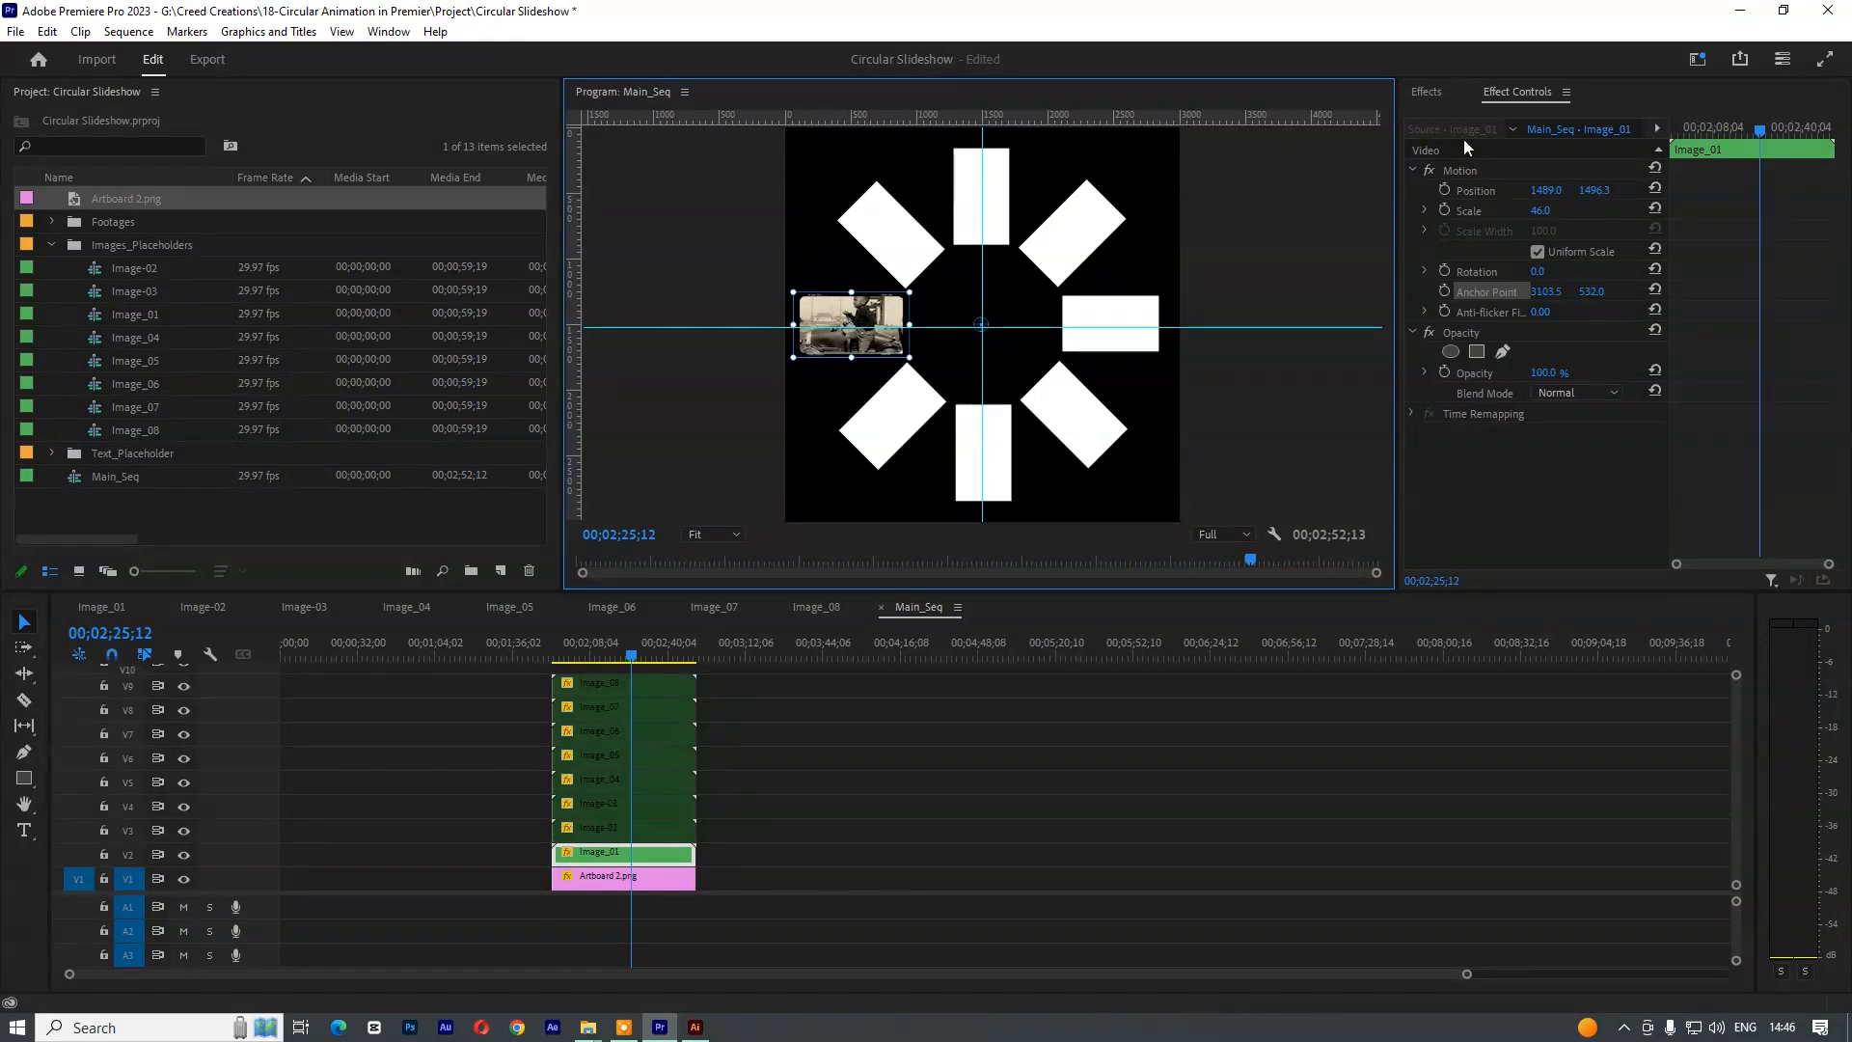
- Apply Image_01's Motion settings with the centred anchor point to Image-02 through Image_08, and re-enable those clips
{"action": "left_click", "coordinate": [1492, 171]}
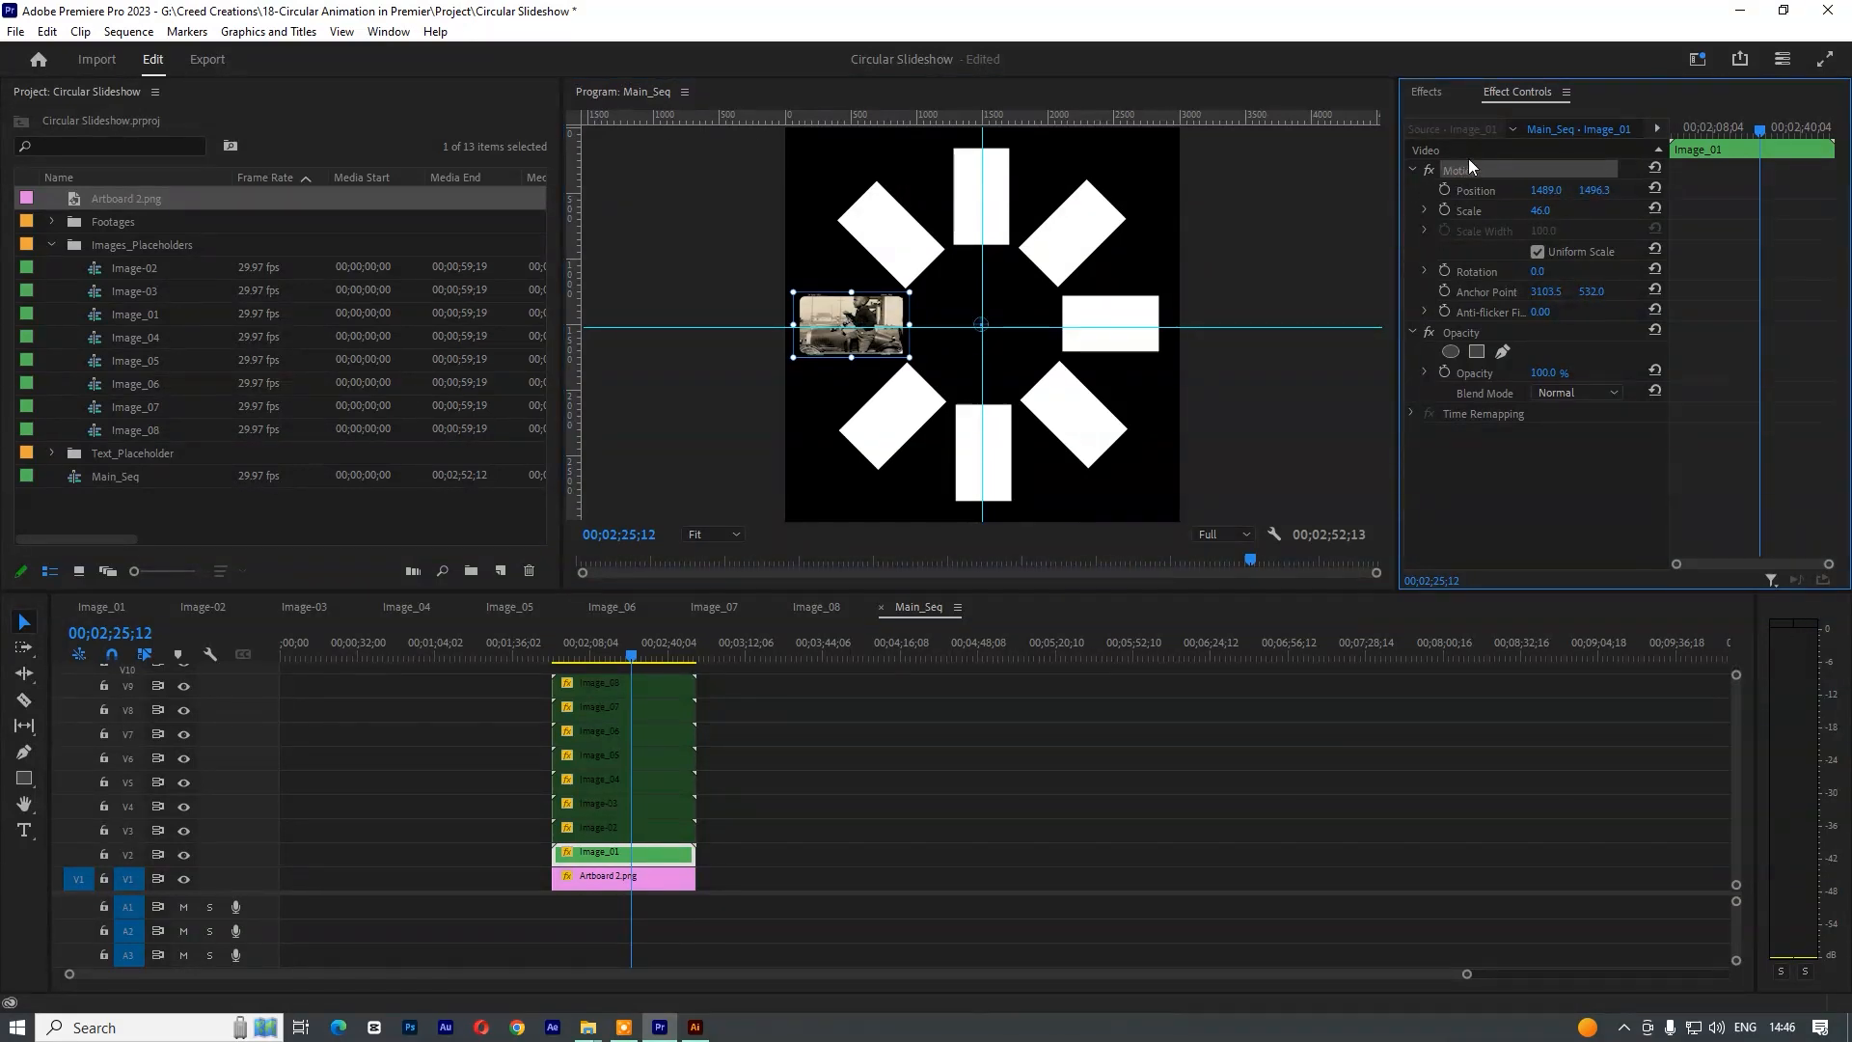
{"action": "key", "text": "ctrl+c"}
{"action": "left_click_drag", "start_coordinate": [724, 683], "coordinate": [721, 827]}
{"action": "key", "text": "ctrl+v"}
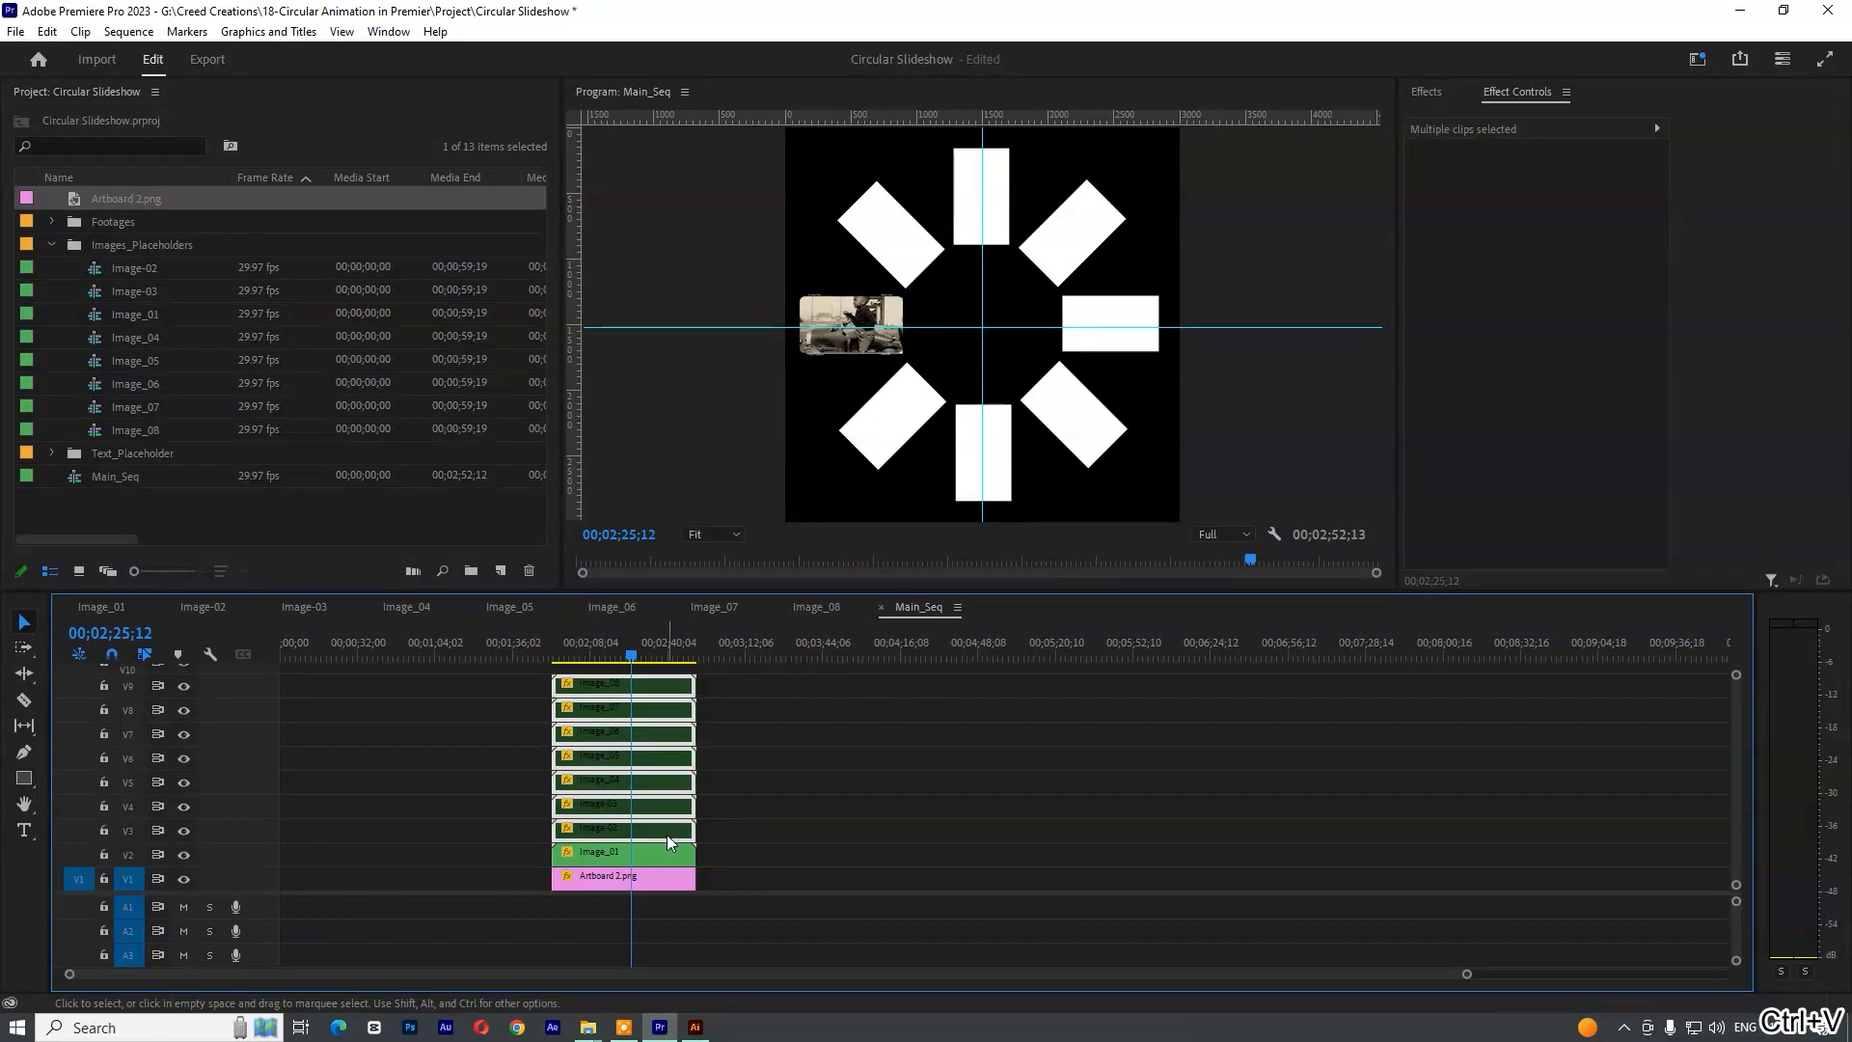
{"action": "left_click", "coordinate": [768, 799]}
- Set the rotation of the Image-02 clip to 45° and of the Image-03 clip to 90° in Main_Seq
{"action": "left_click", "coordinate": [633, 828]}
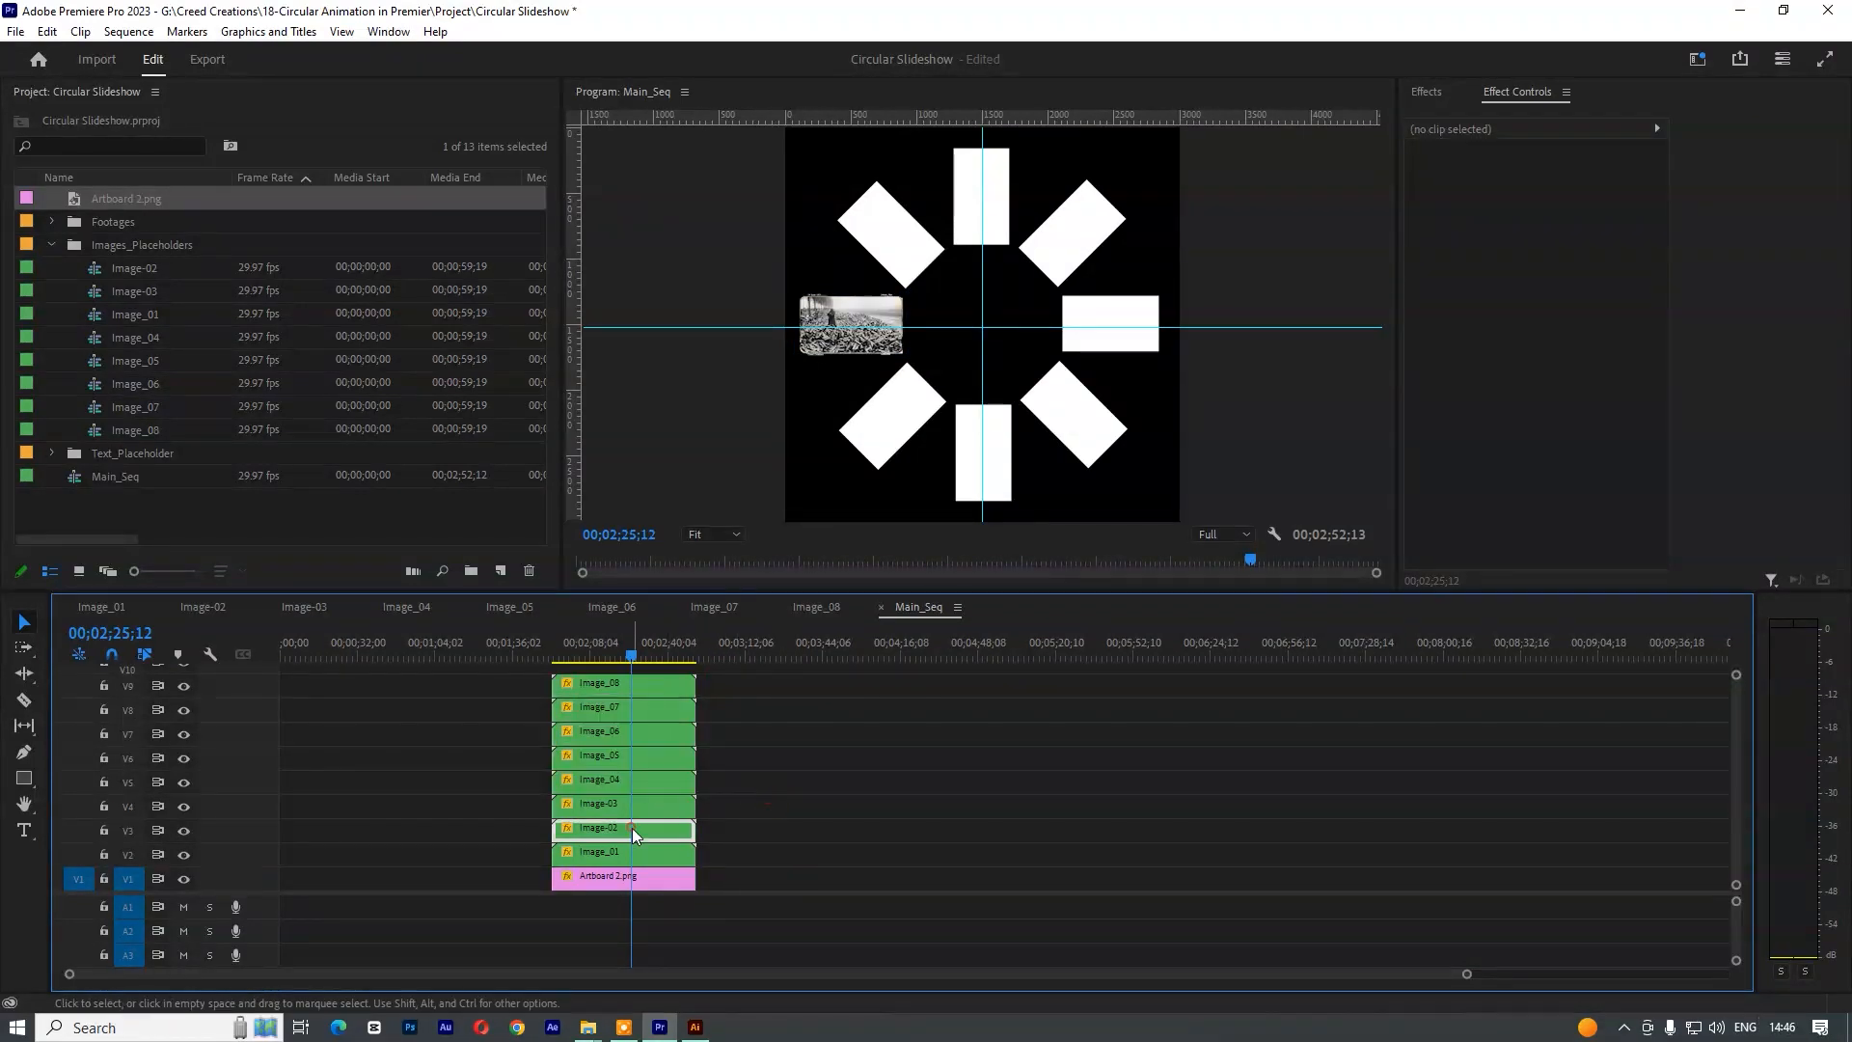
{"action": "left_click_drag", "start_coordinate": [1535, 277], "coordinate": [1579, 277]}
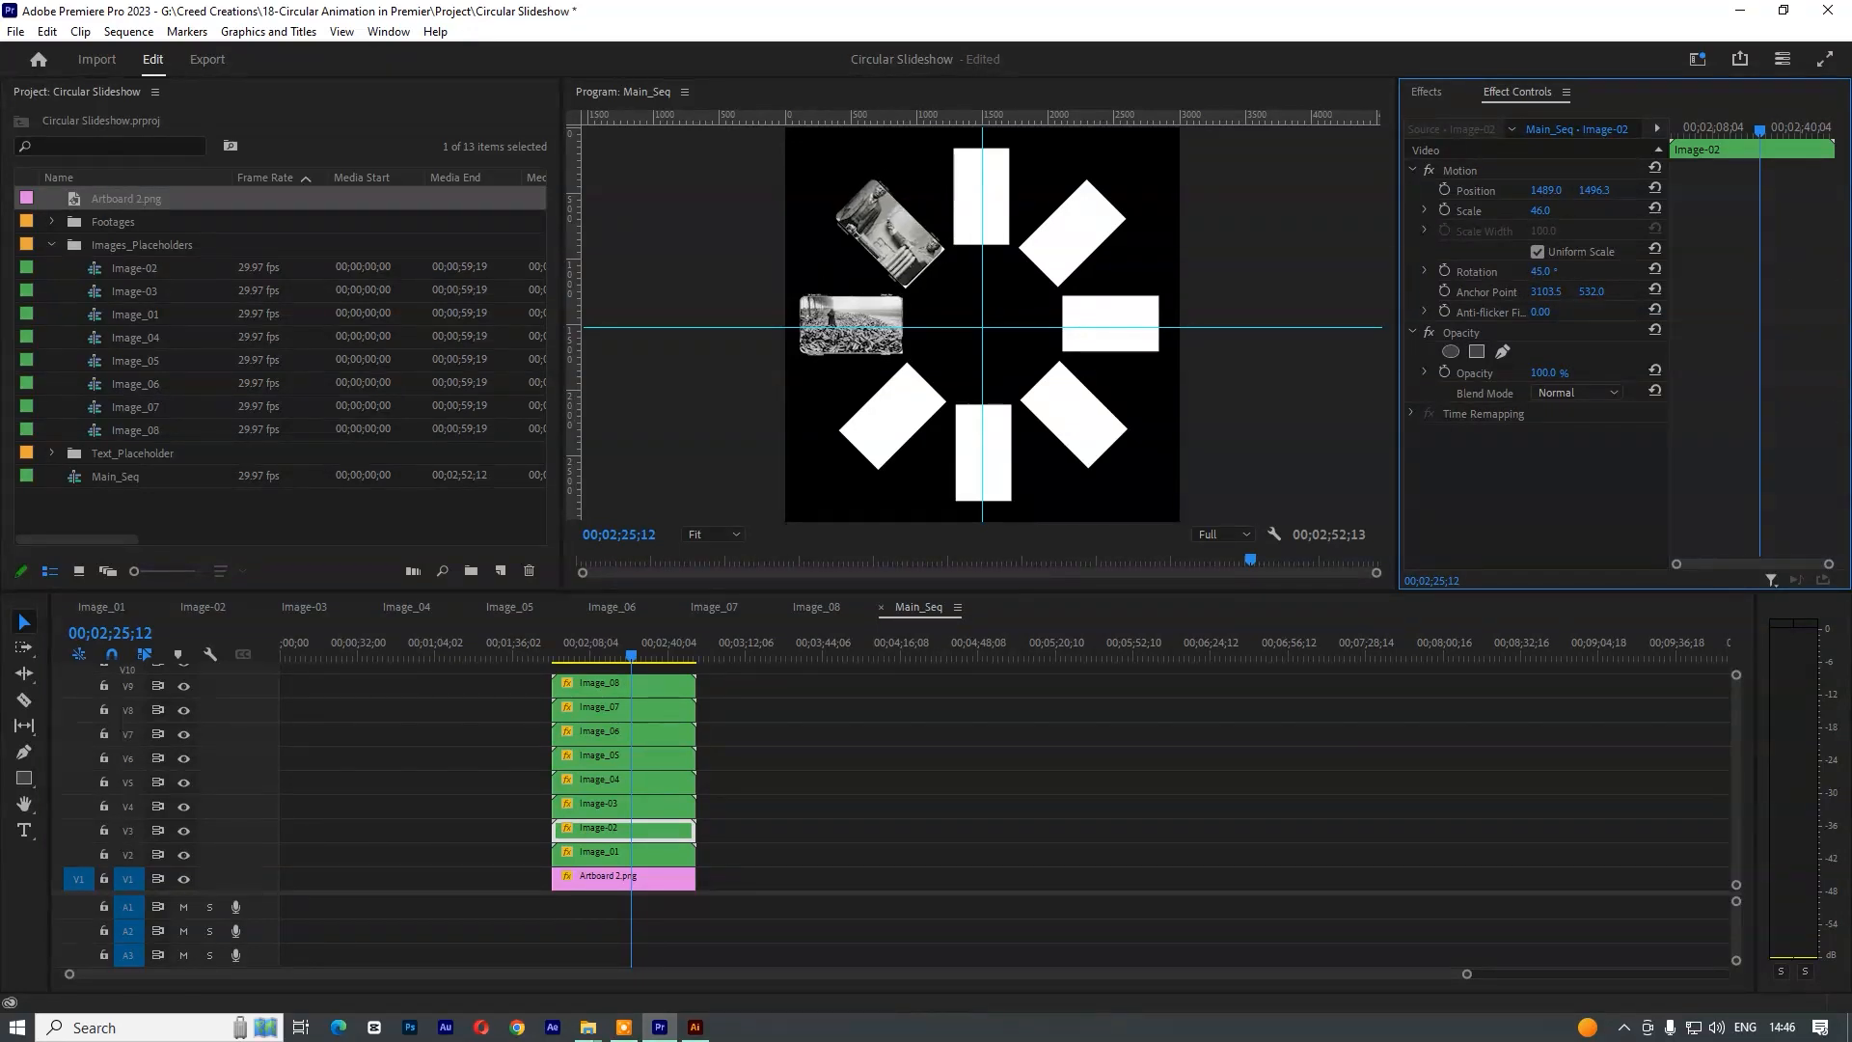
{"action": "left_click", "coordinate": [622, 805]}
{"action": "left_click_drag", "start_coordinate": [1540, 271], "coordinate": [1568, 271]}
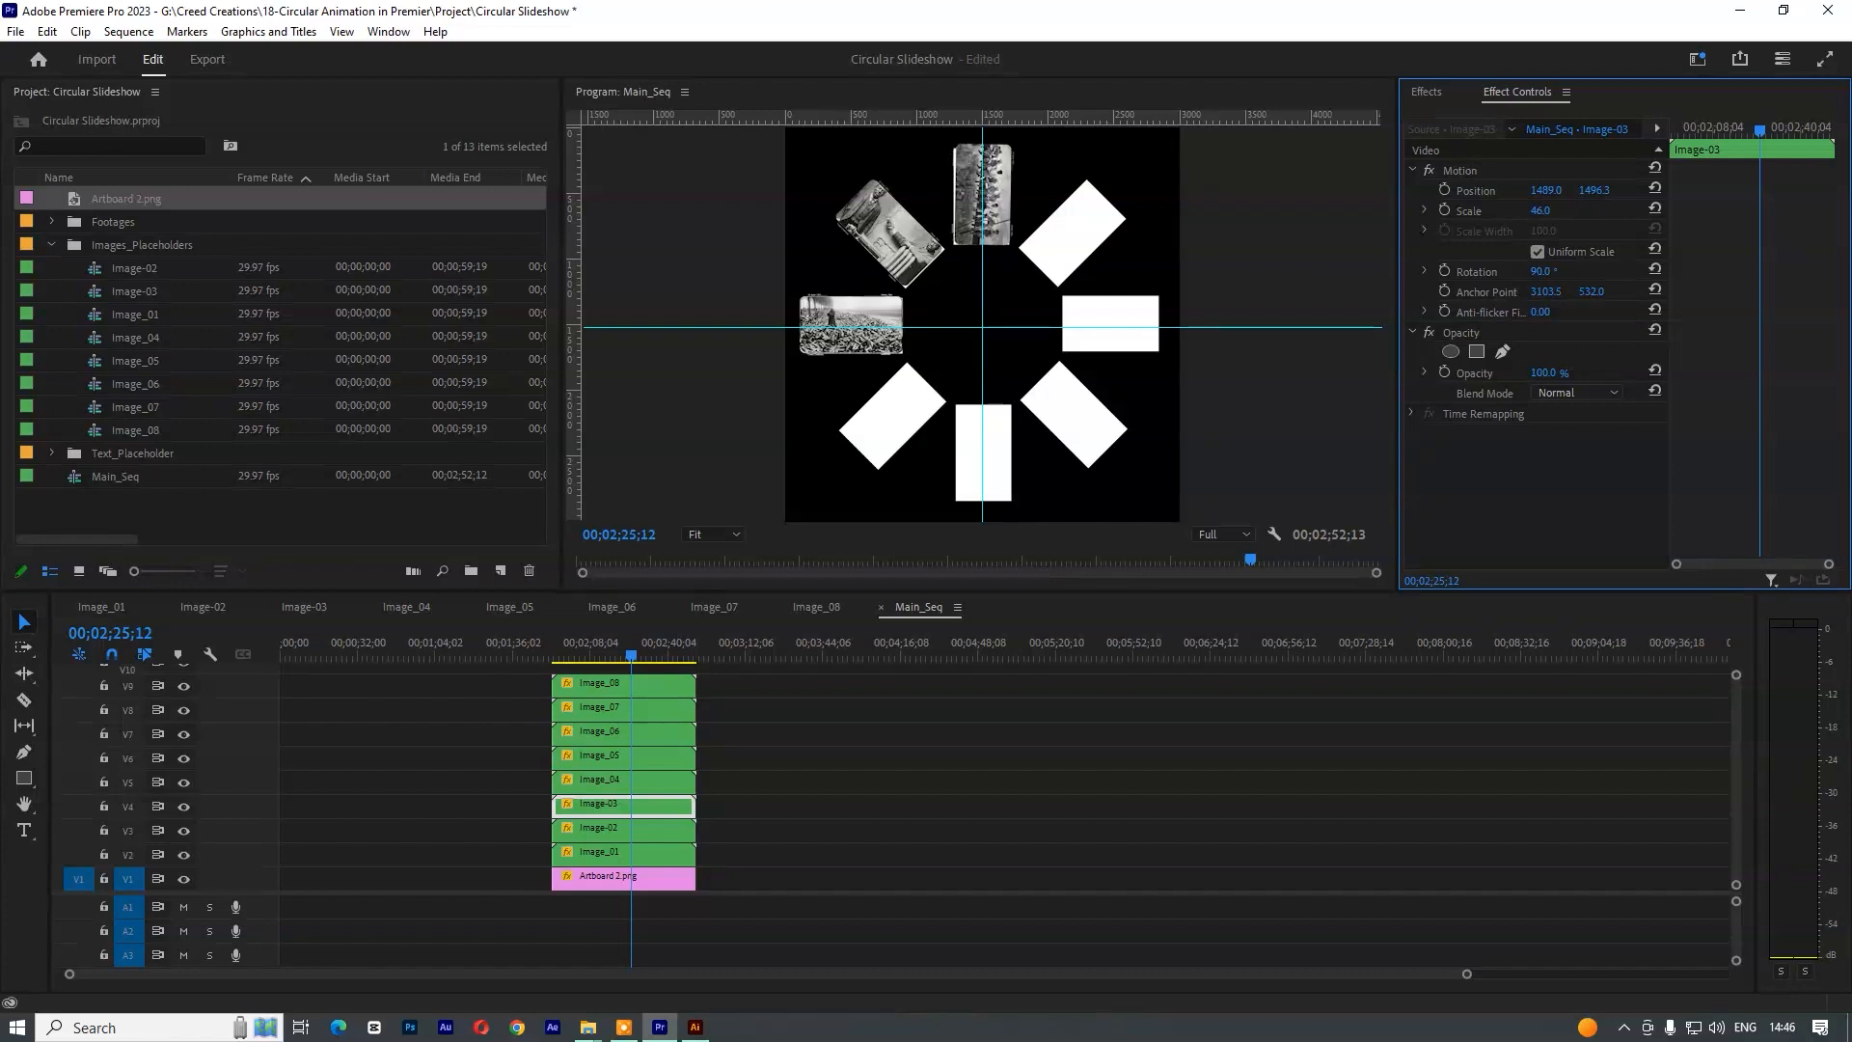
{"action": "left_click_drag", "start_coordinate": [1568, 271], "coordinate": [1574, 263]}
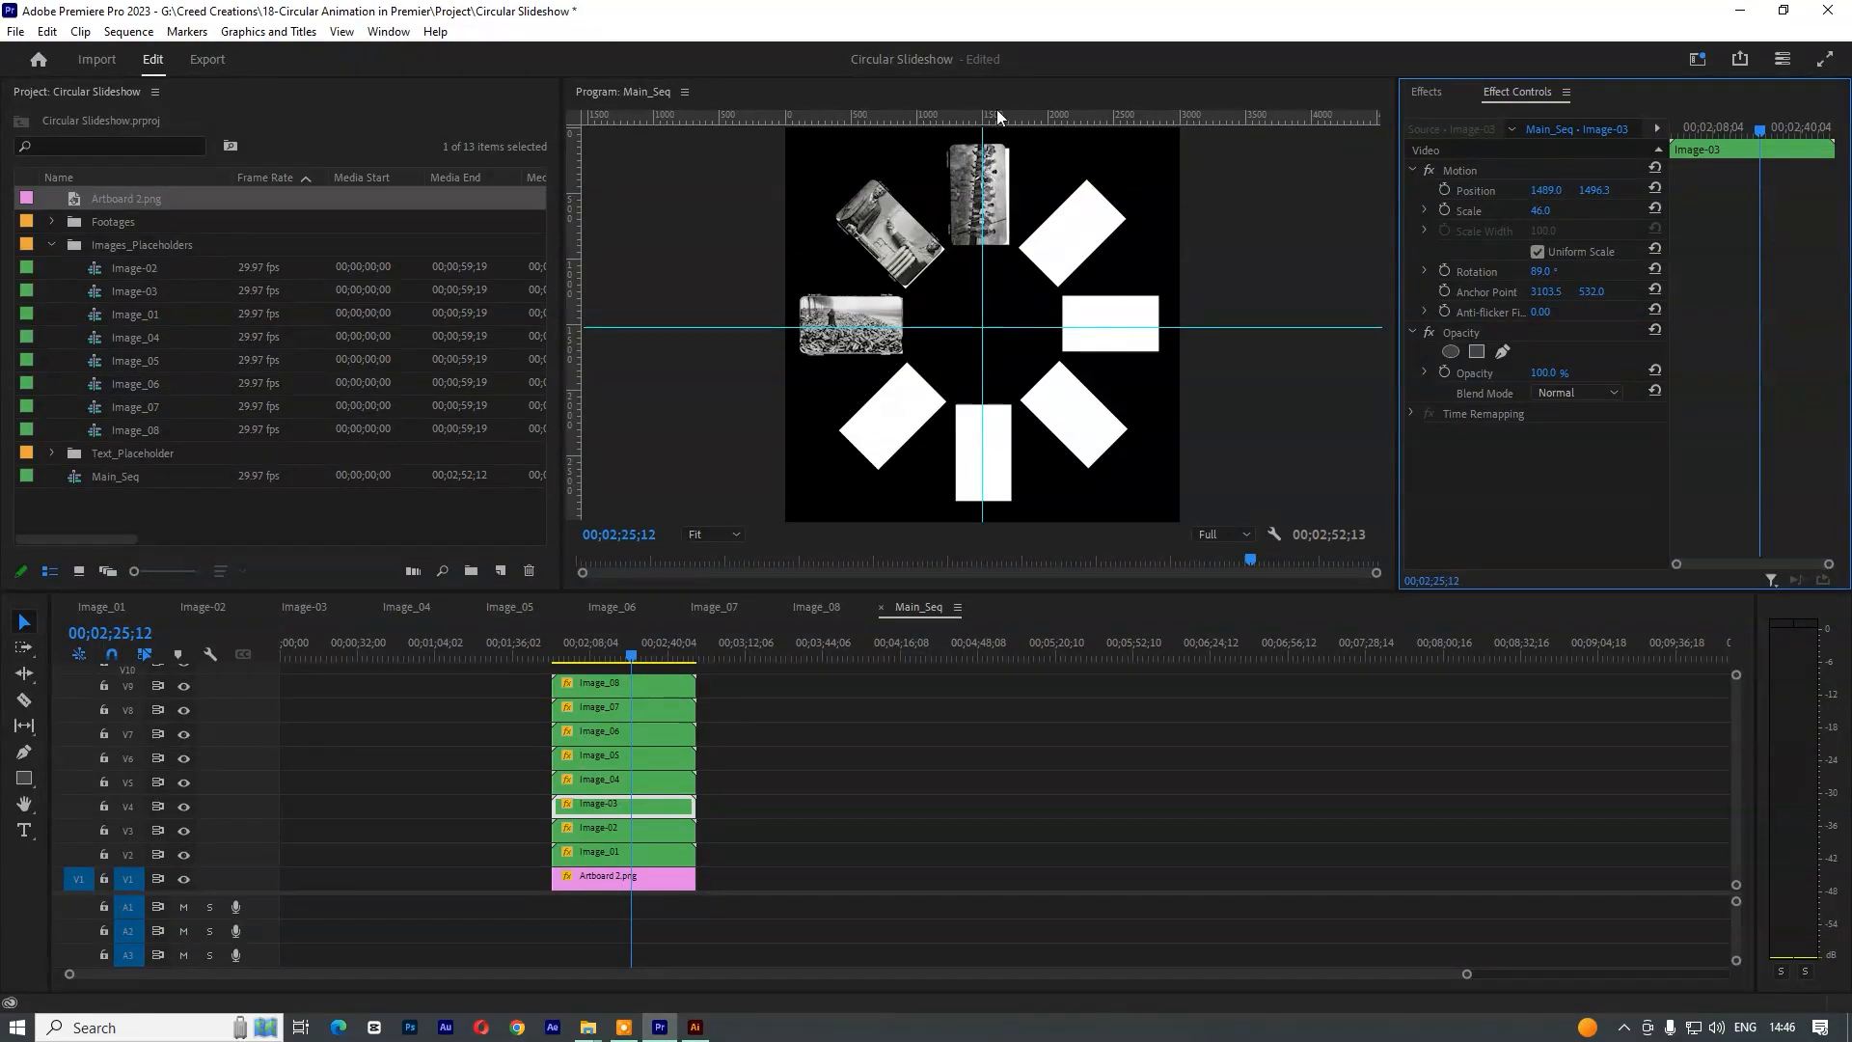
{"action": "left_click", "coordinate": [1543, 271]}
{"action": "key", "text": "ctrl+a"}
{"action": "type", "text": "90"}
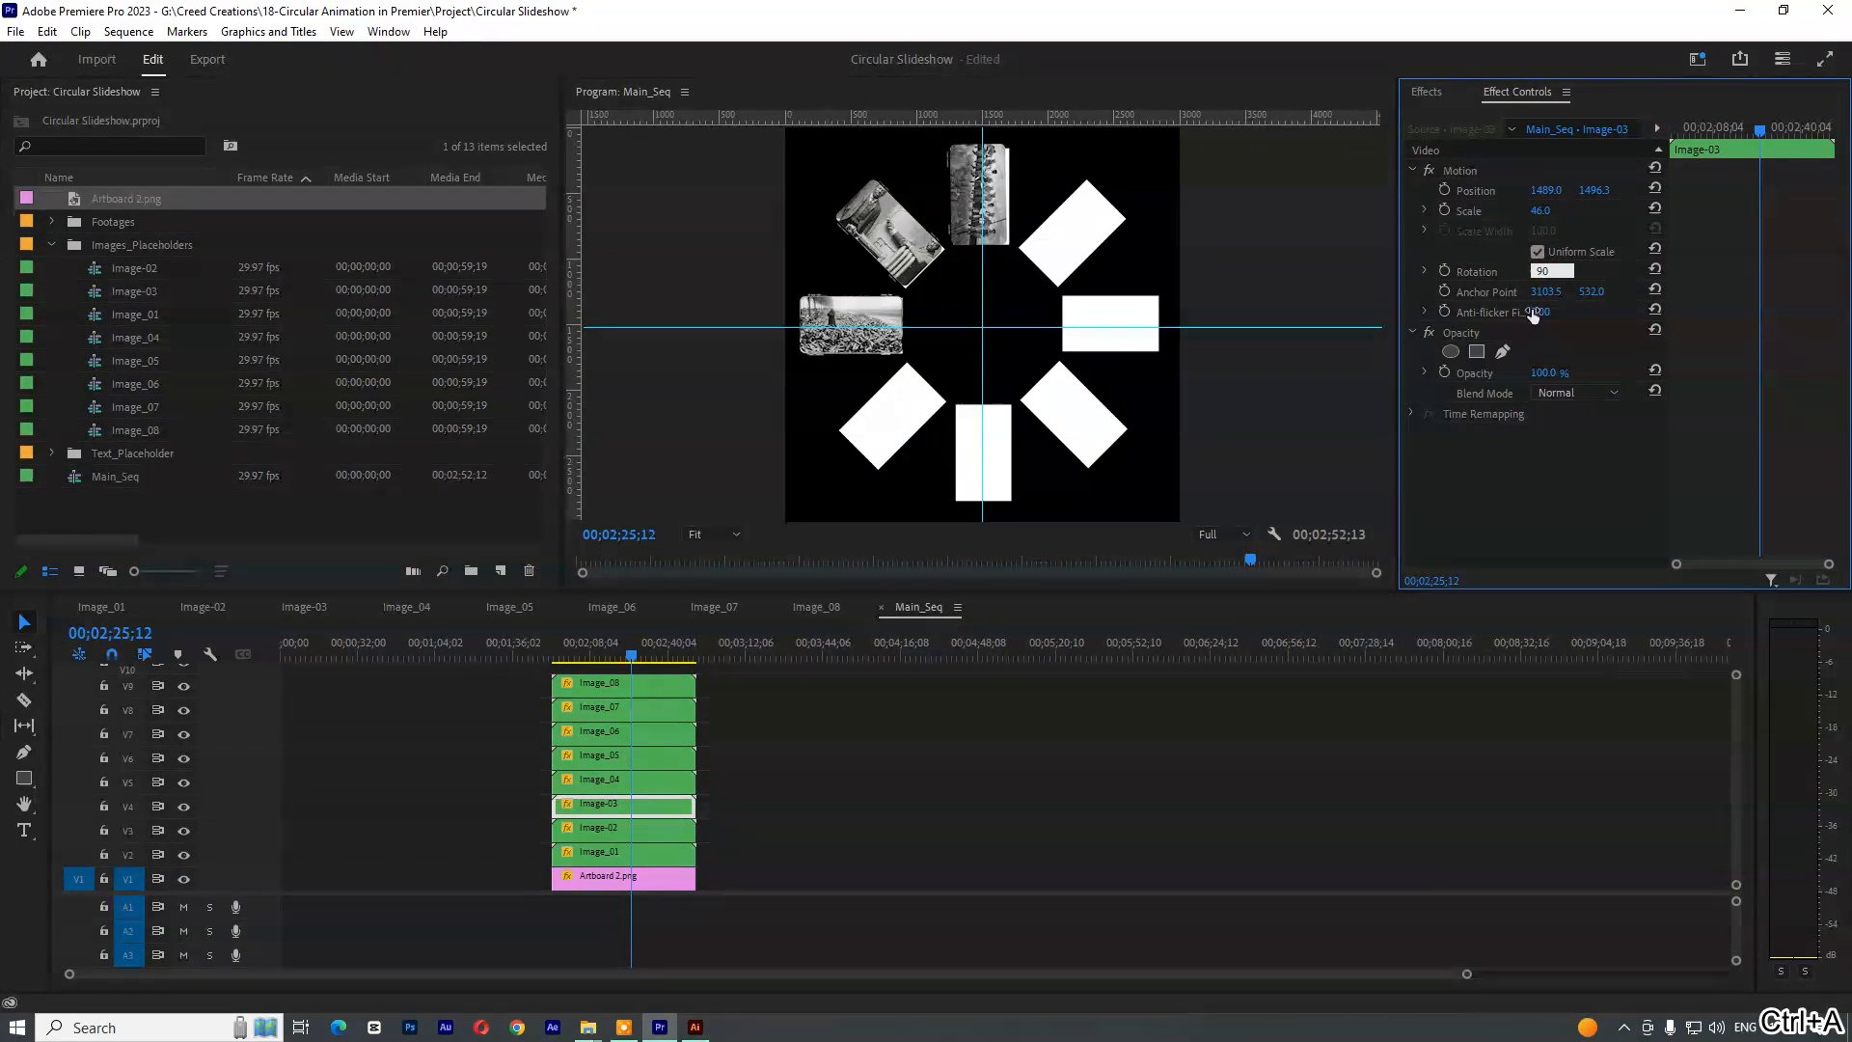
{"action": "key", "text": "Return"}
- Set the Image_04 clip's rotation to 135° so it covers the upper-right white rectangle of the ring
{"action": "left_click", "coordinate": [650, 777]}
{"action": "left_click_drag", "start_coordinate": [1538, 275], "coordinate": [1630, 276]}
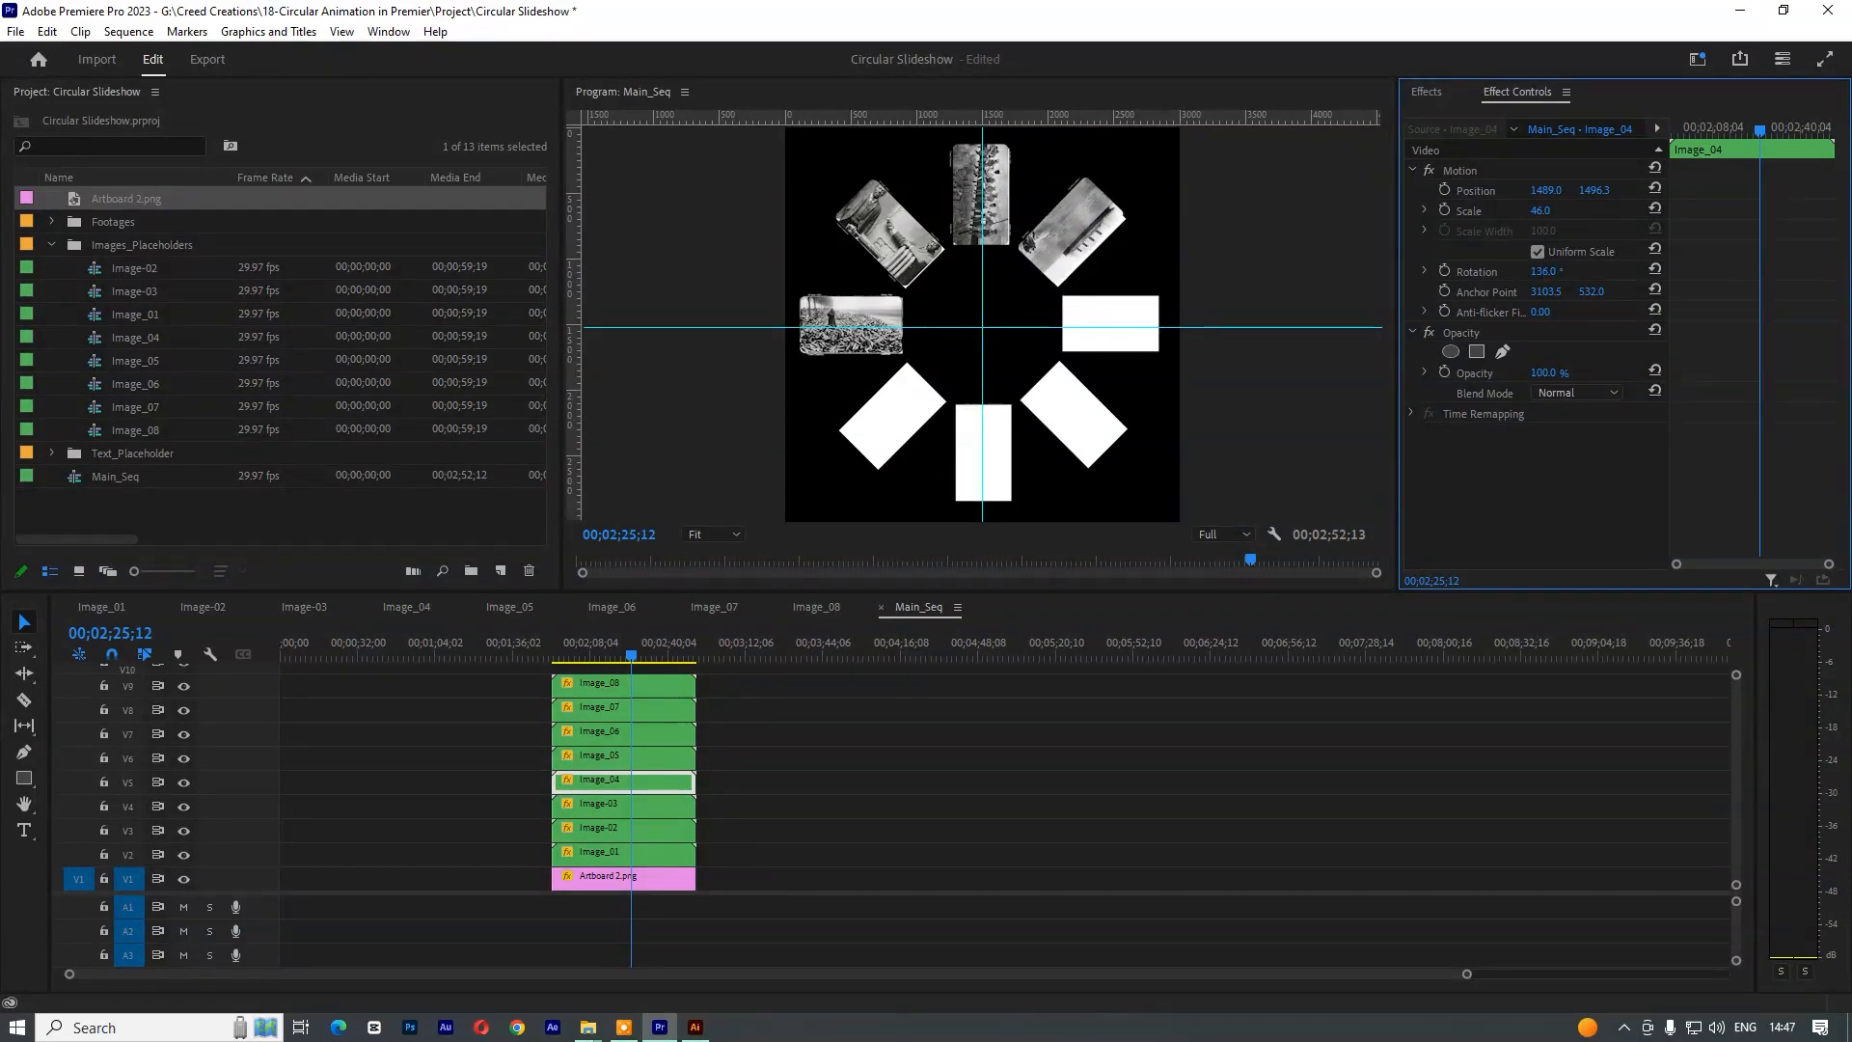
{"action": "left_click", "coordinate": [1548, 271]}
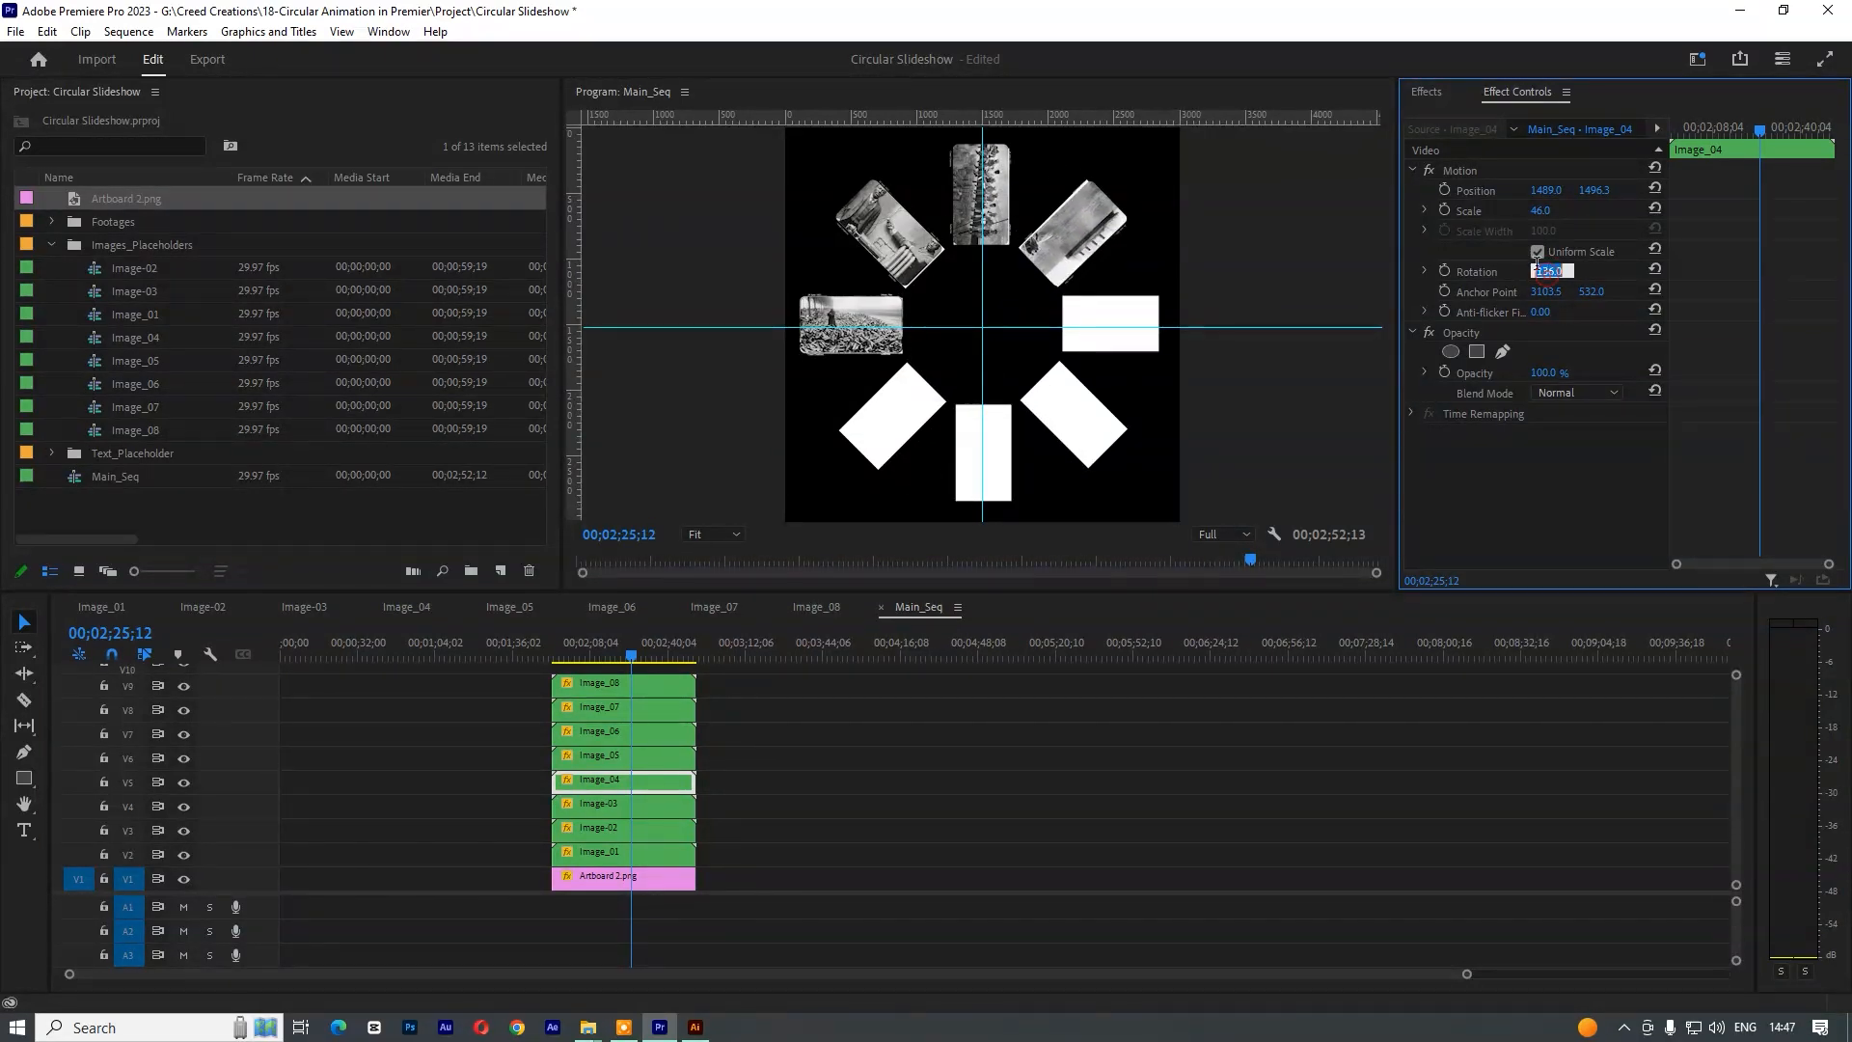
{"action": "type", "text": "135"}
{"action": "key", "text": "Return"}
- Set the Image_05 clip's rotation to 180° so it covers the rectangle opposite Image_01
{"action": "left_click", "coordinate": [617, 755]}
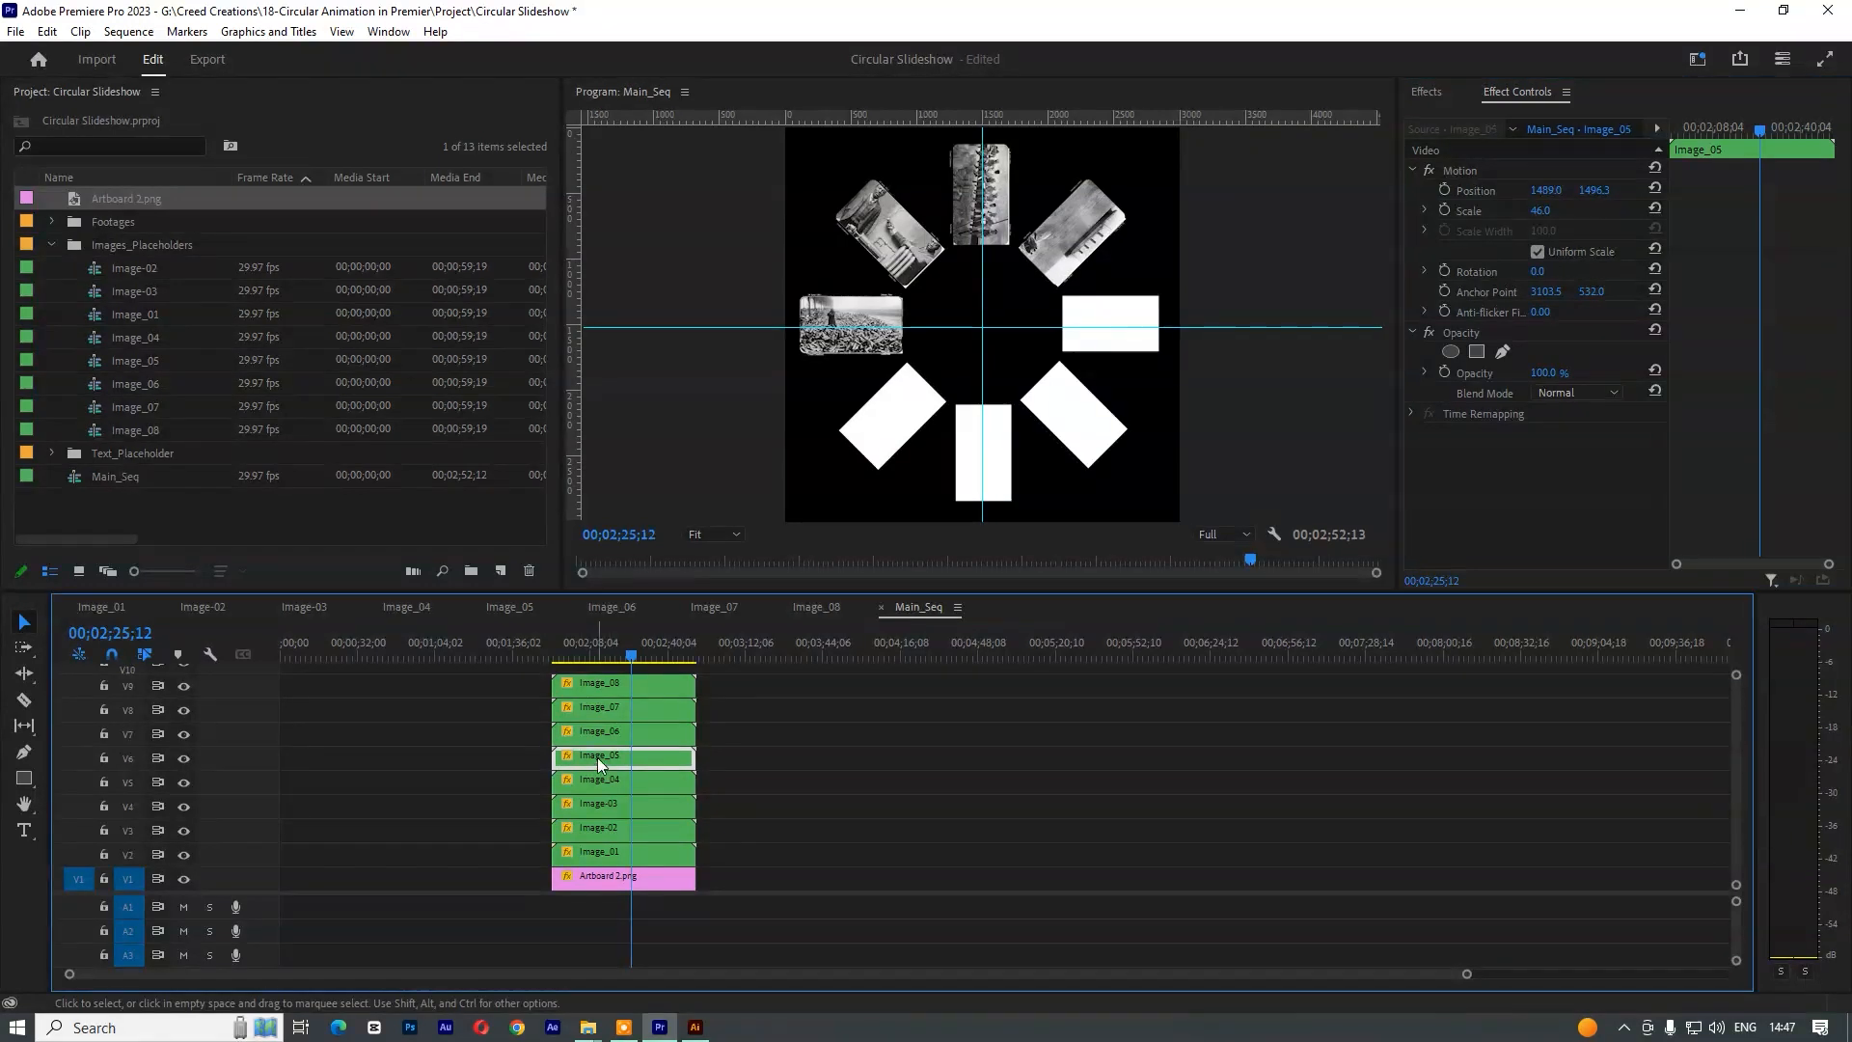
{"action": "left_click", "coordinate": [1543, 271]}
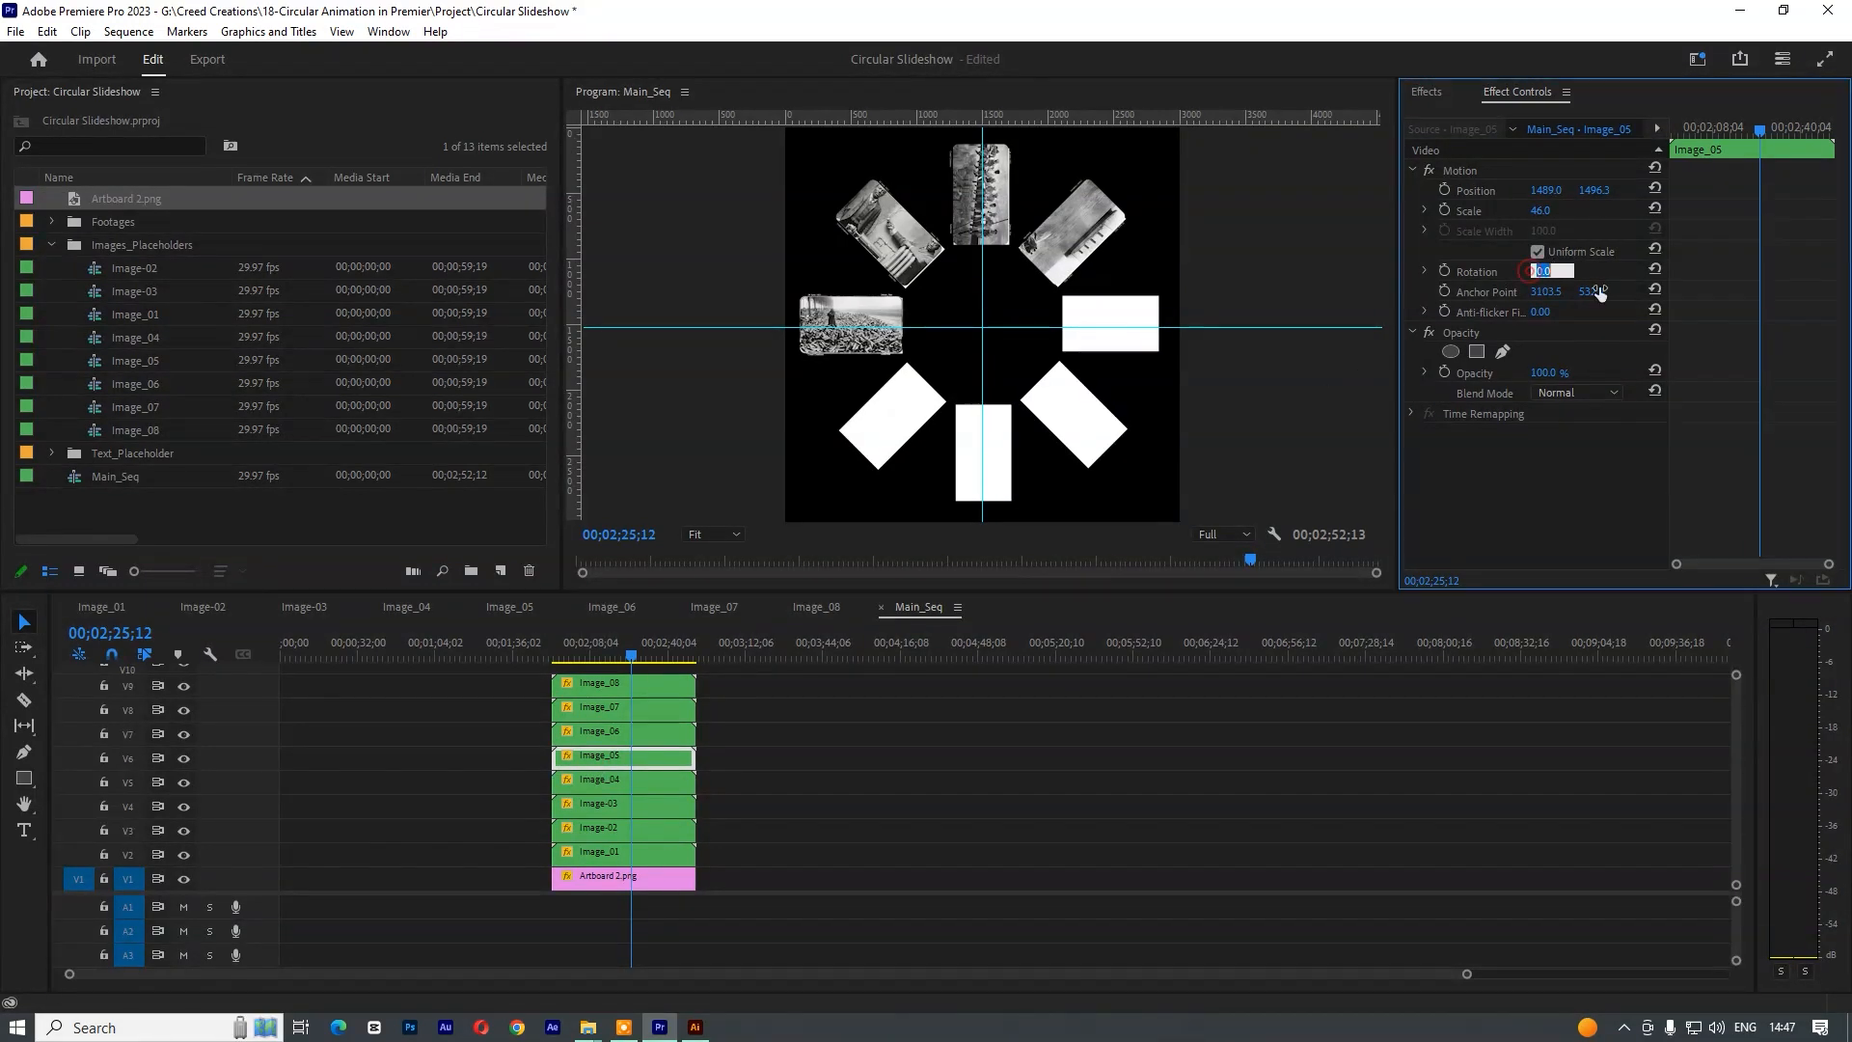
{"action": "type", "text": "160"}
{"action": "key", "text": "Return"}
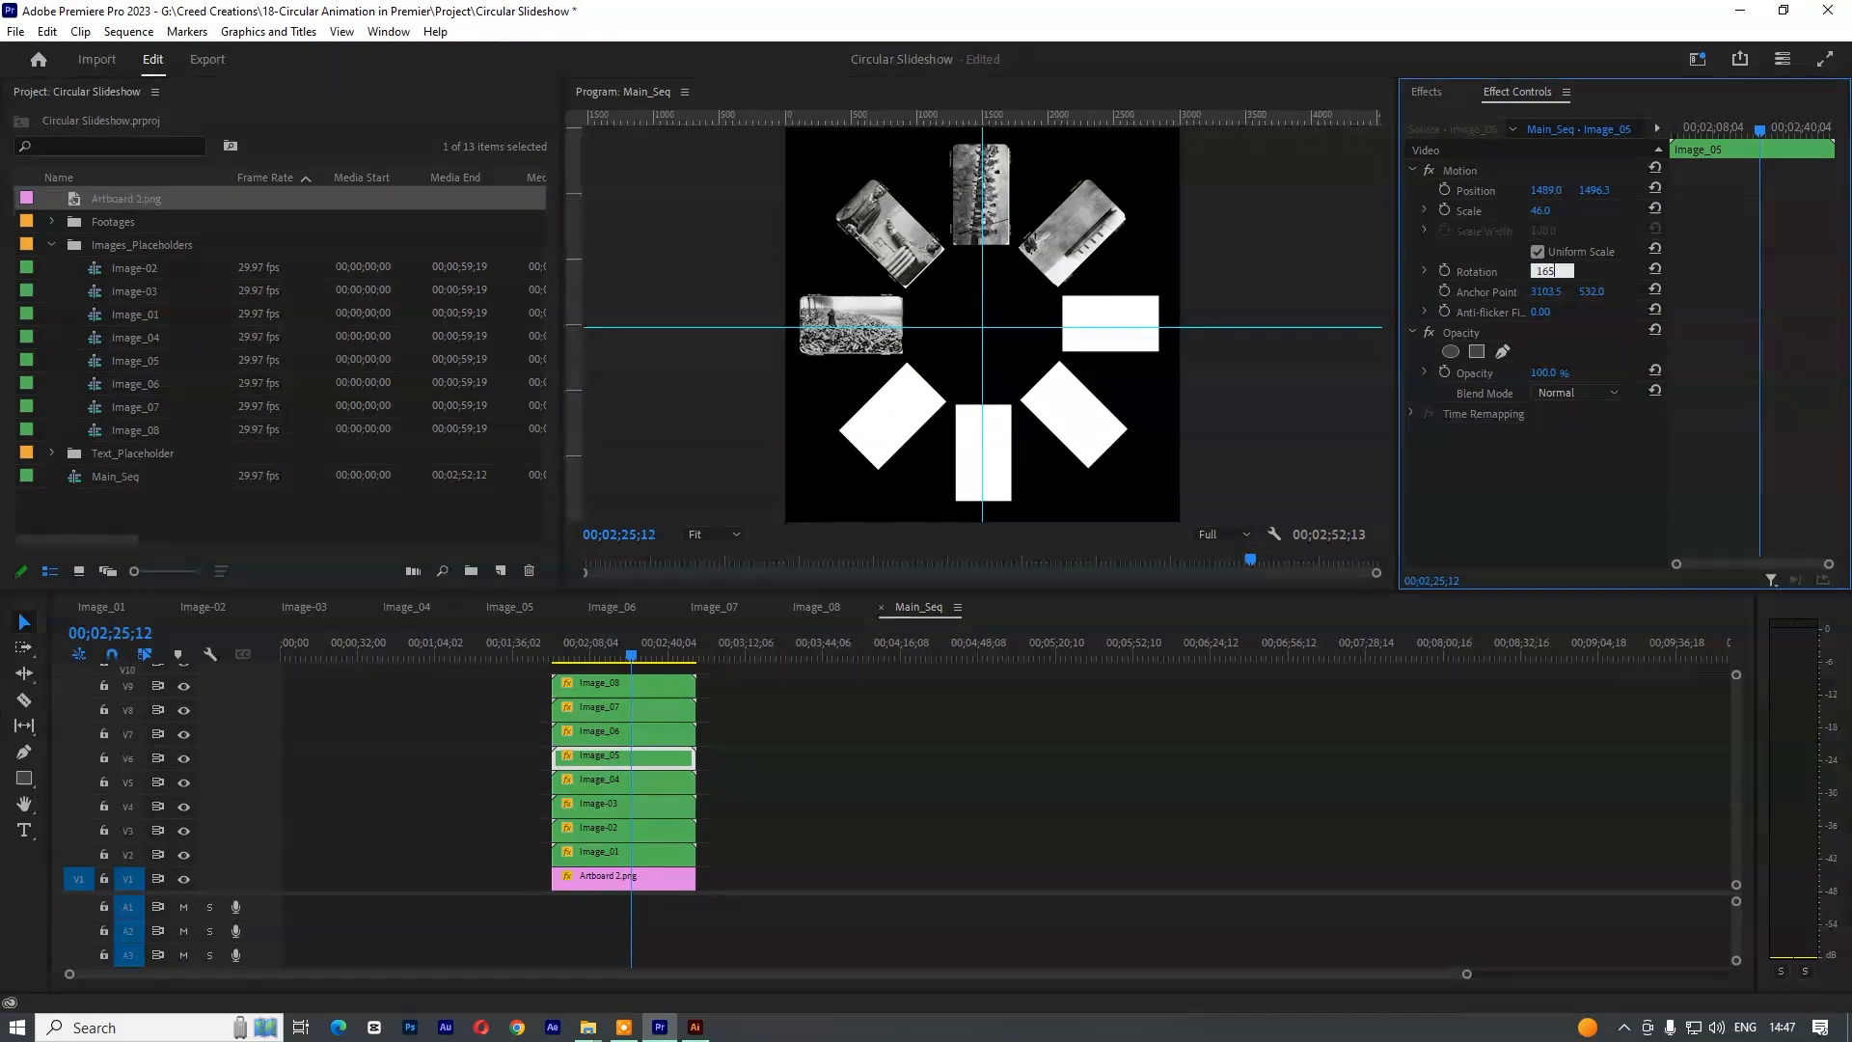
{"action": "left_click", "coordinate": [1547, 271]}
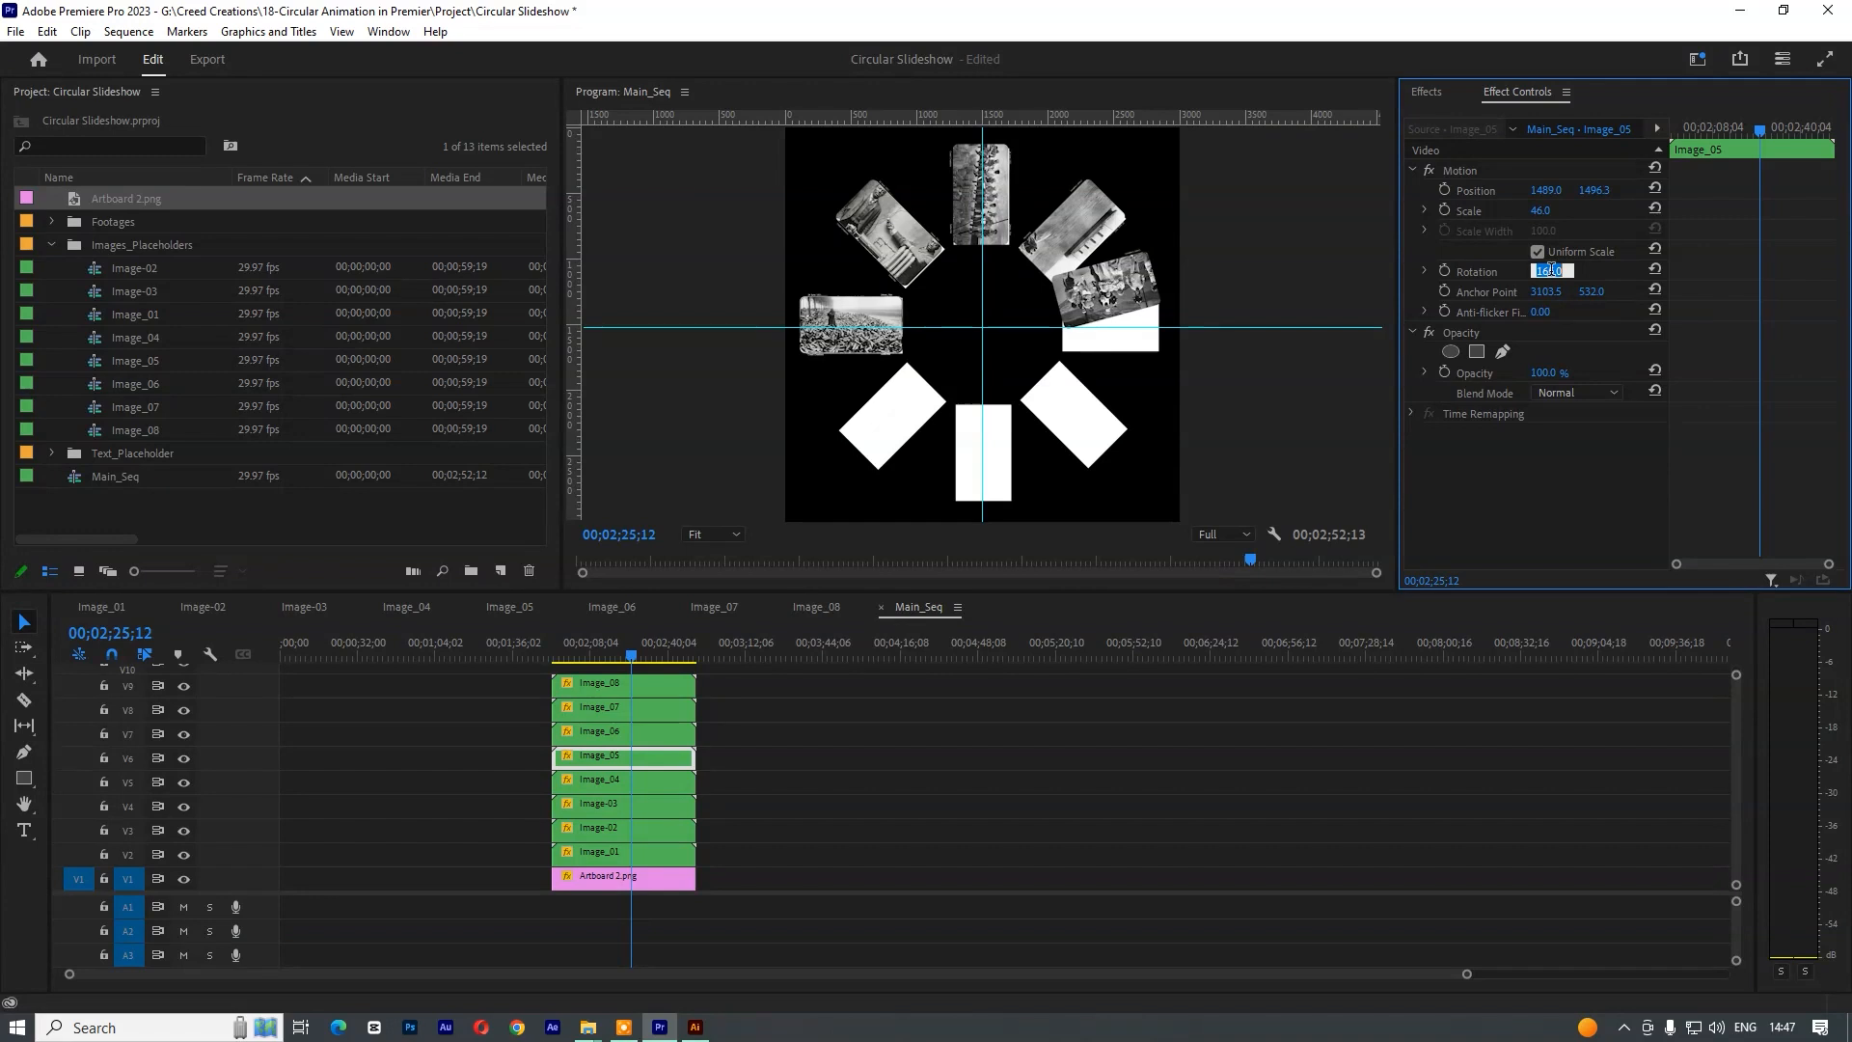
{"action": "type", "text": "180"}
{"action": "key", "text": "Return"}
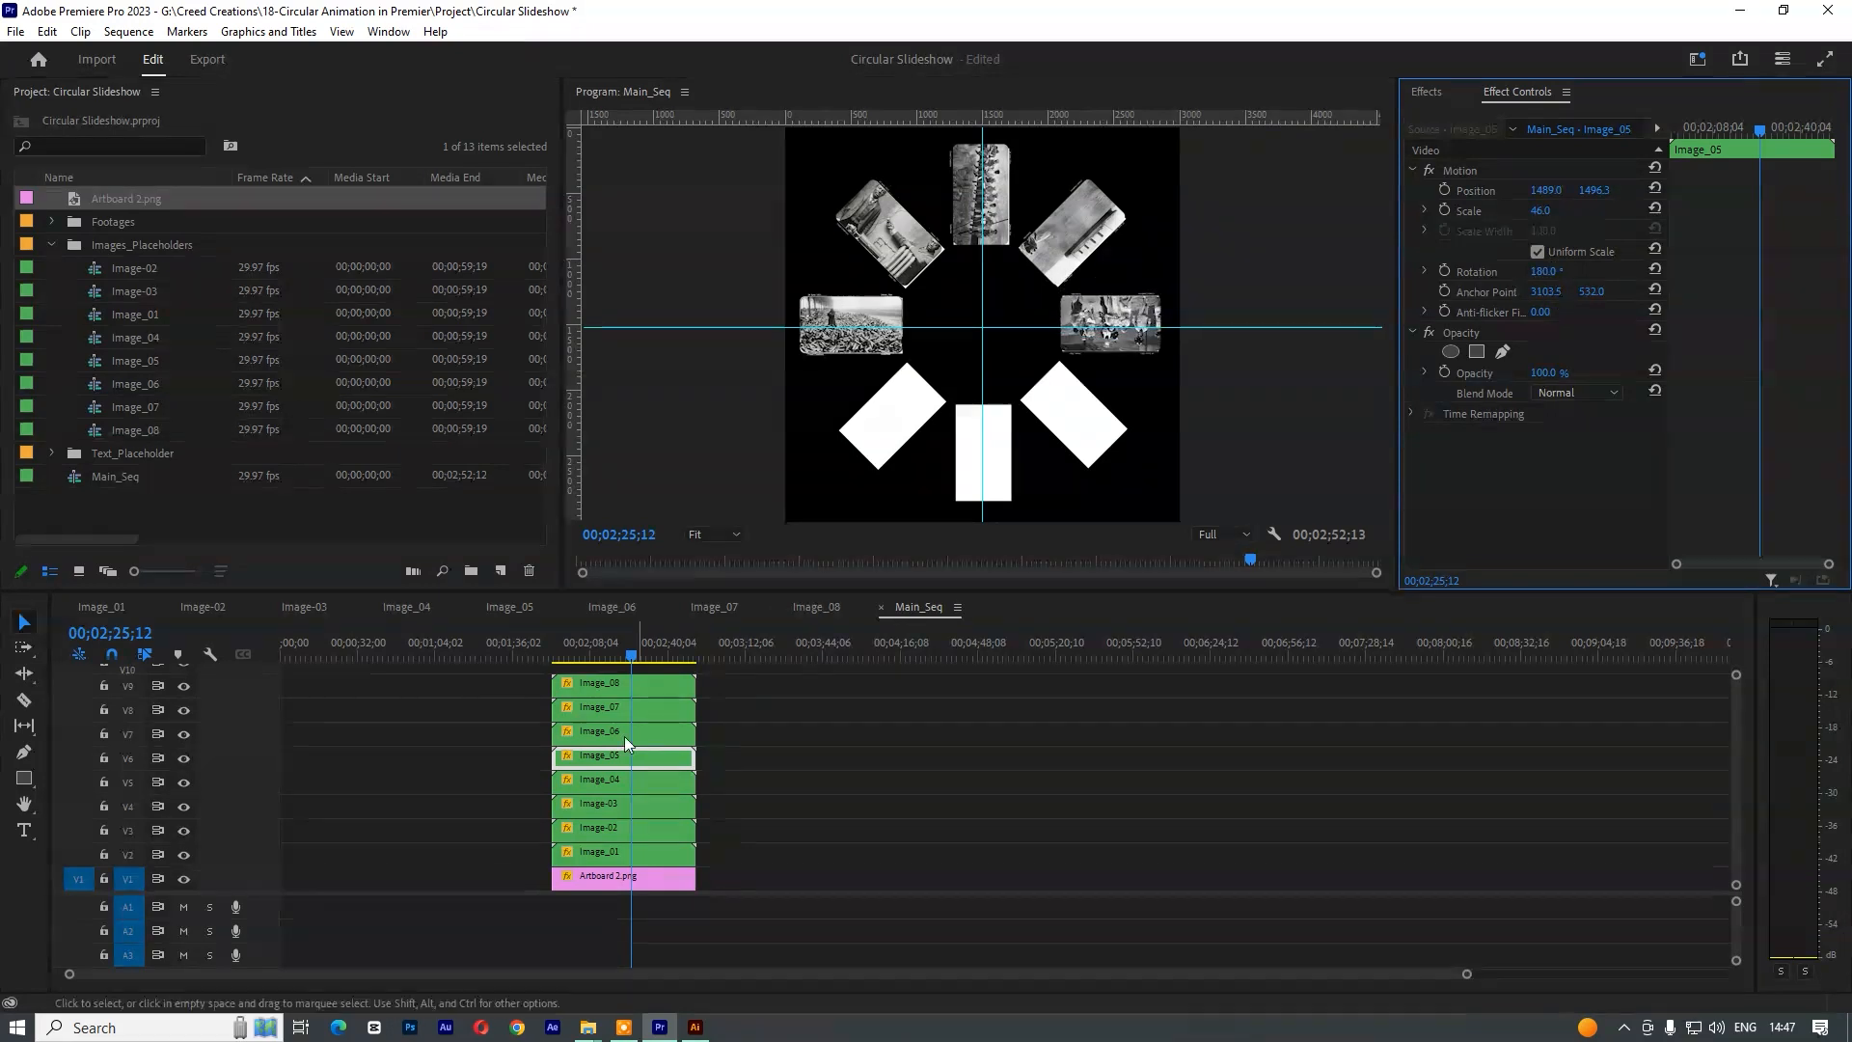
- Set the Image_06 clip's rotation to 225° so it covers the lower-right rectangle of the ring
{"action": "left_click", "coordinate": [623, 737]}
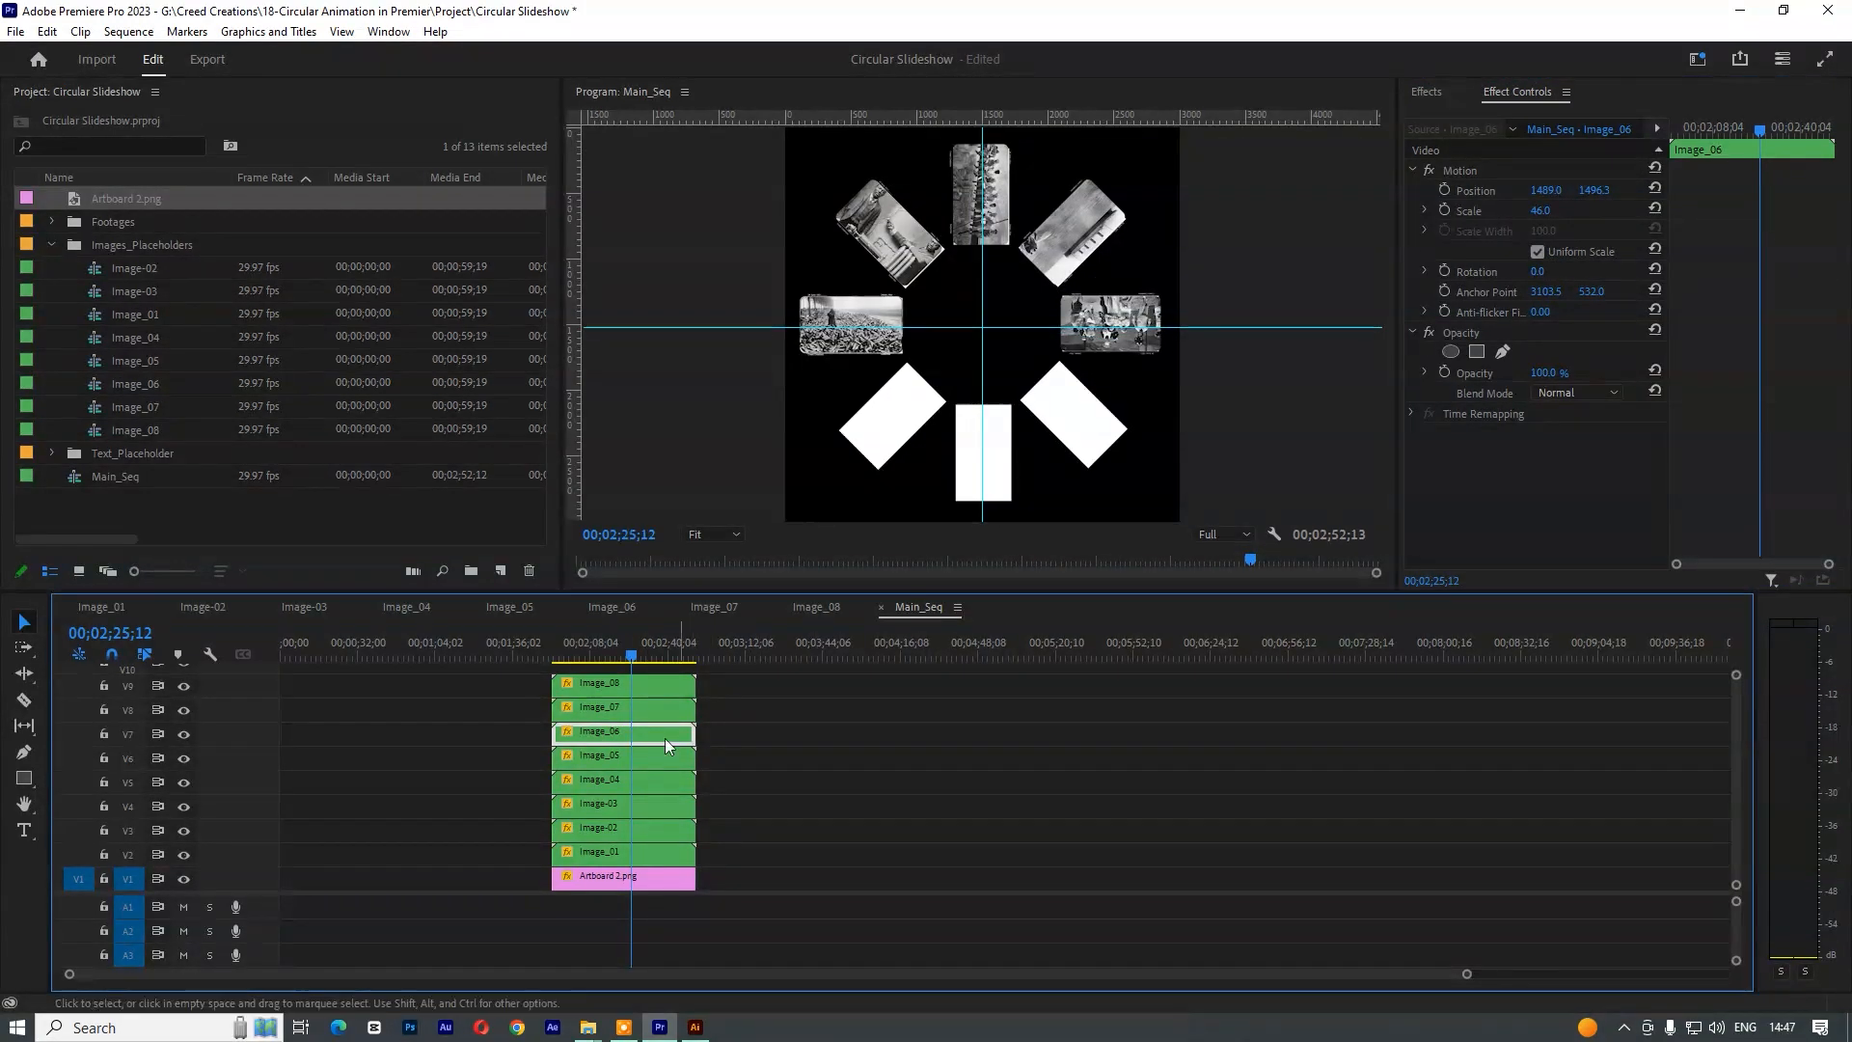
{"action": "left_click", "coordinate": [1539, 273]}
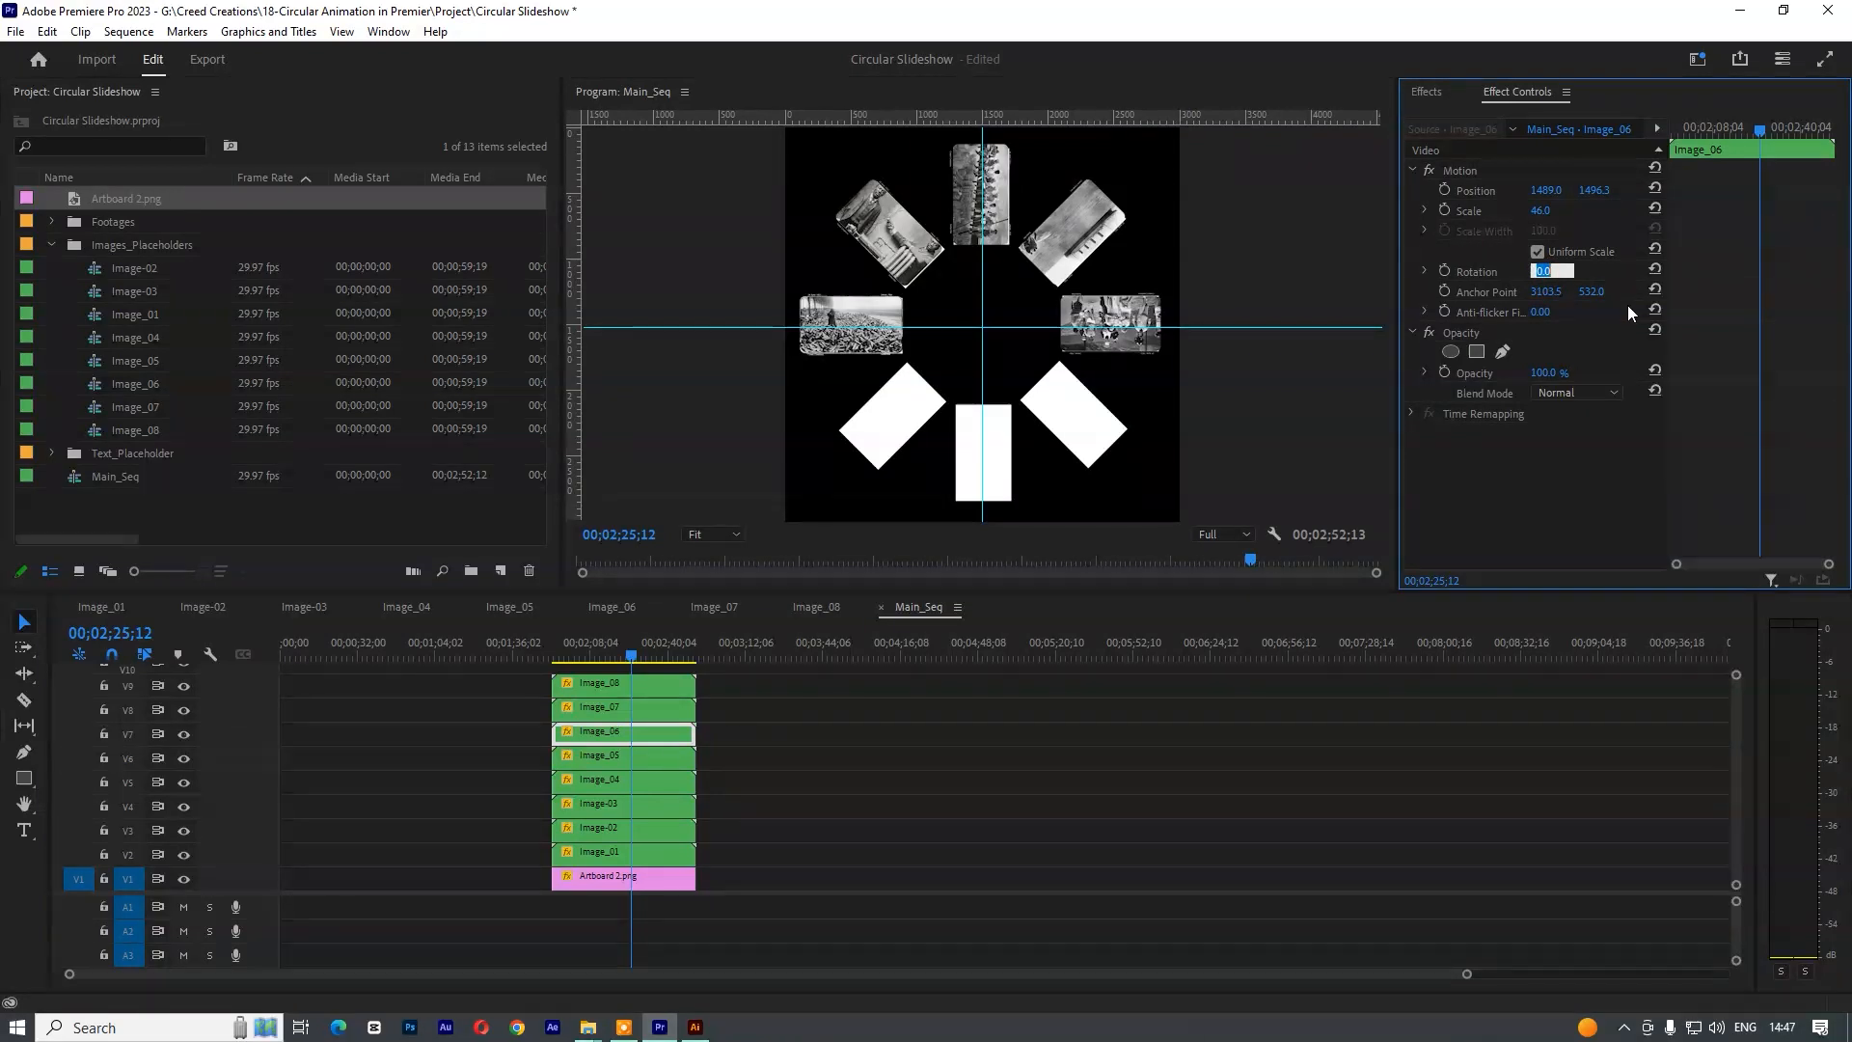
{"action": "type", "text": "210"}
{"action": "key", "text": "Return"}
{"action": "left_click", "coordinate": [1549, 271]}
{"action": "type", "text": "225"}
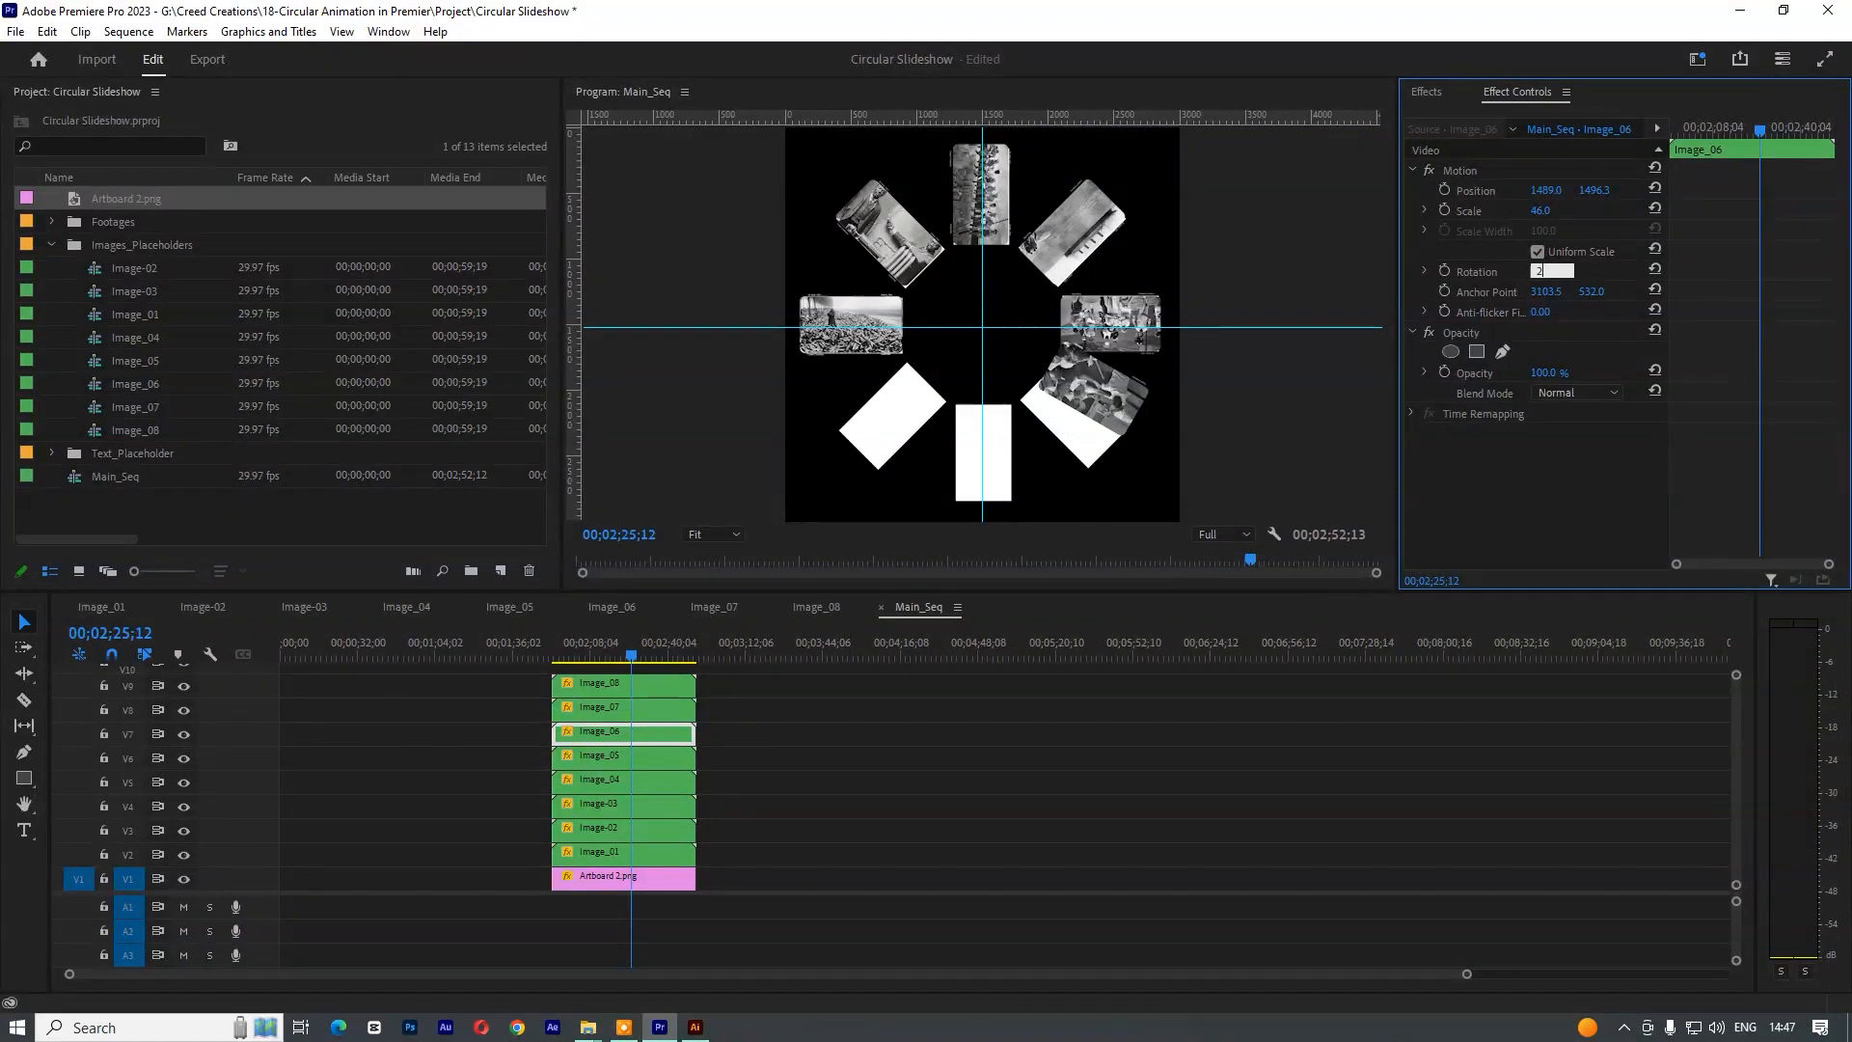
{"action": "key", "text": "Return"}
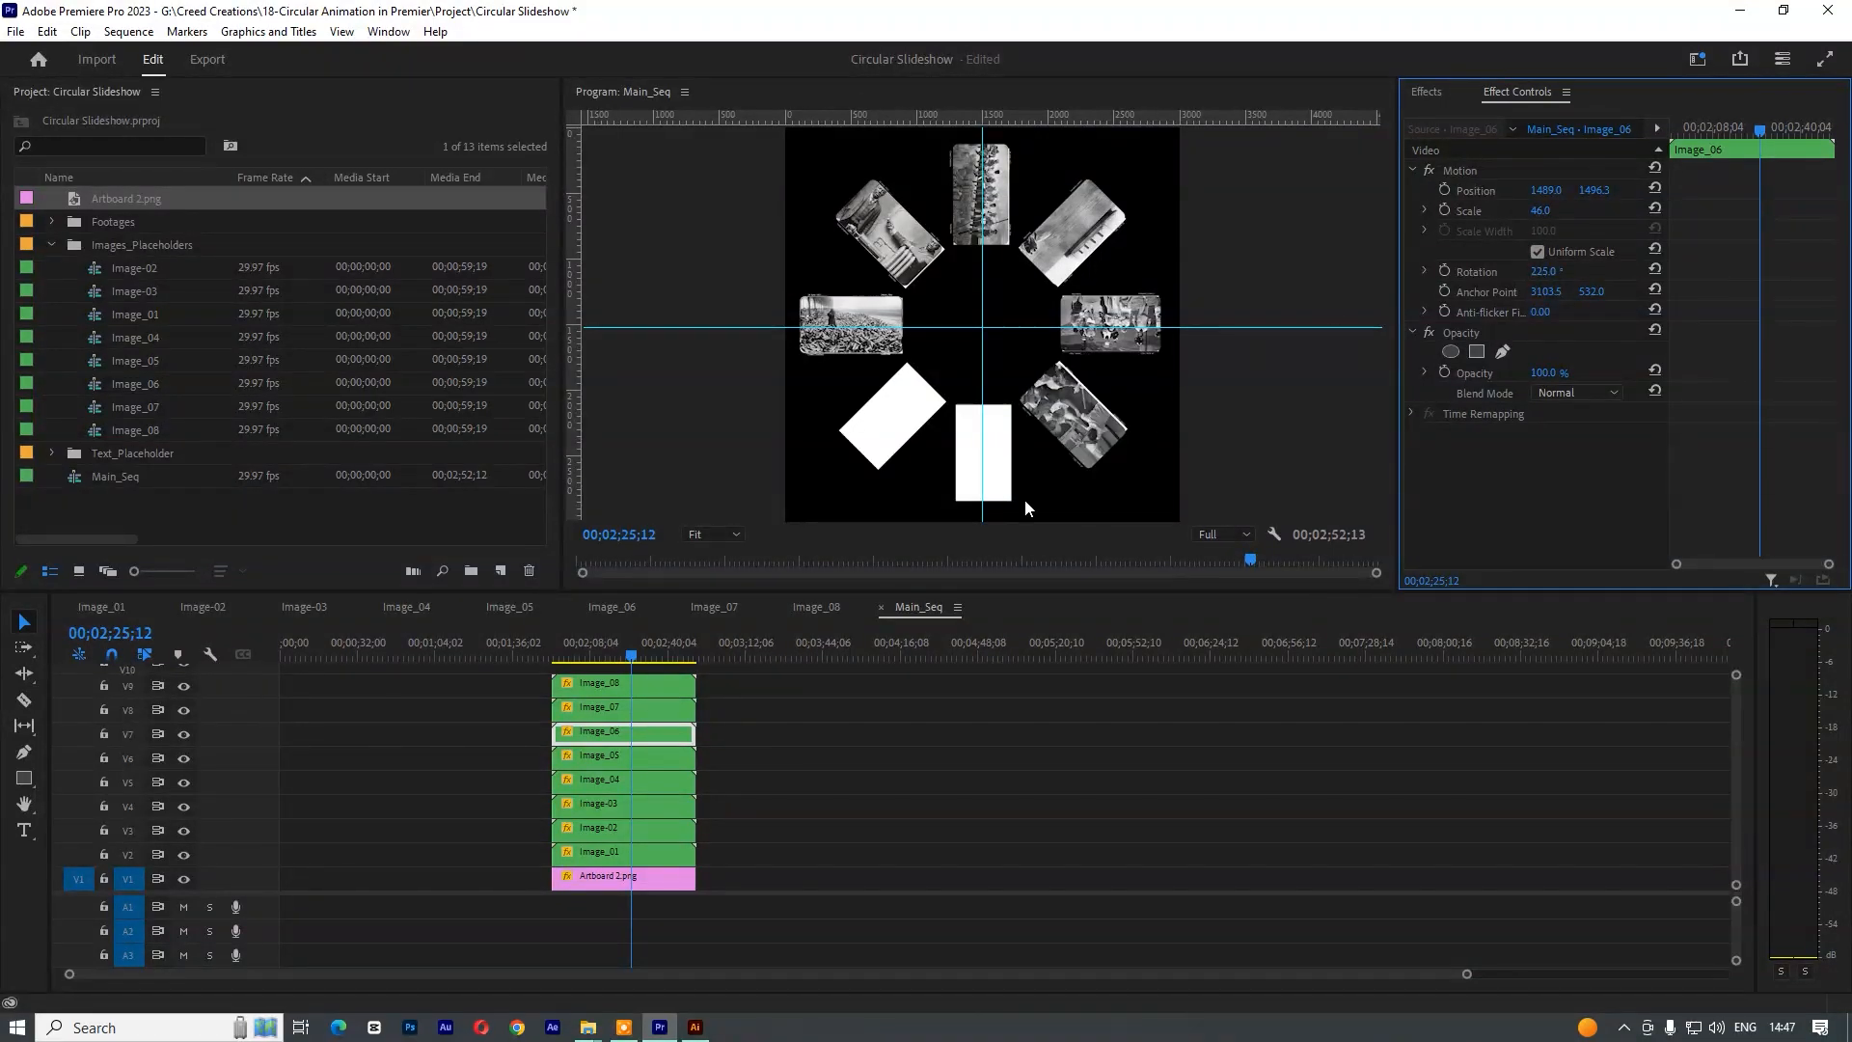
- Set the Image_07 clip's rotation to 270° so it covers the bottom rectangle of the ring
{"action": "left_click", "coordinate": [643, 708]}
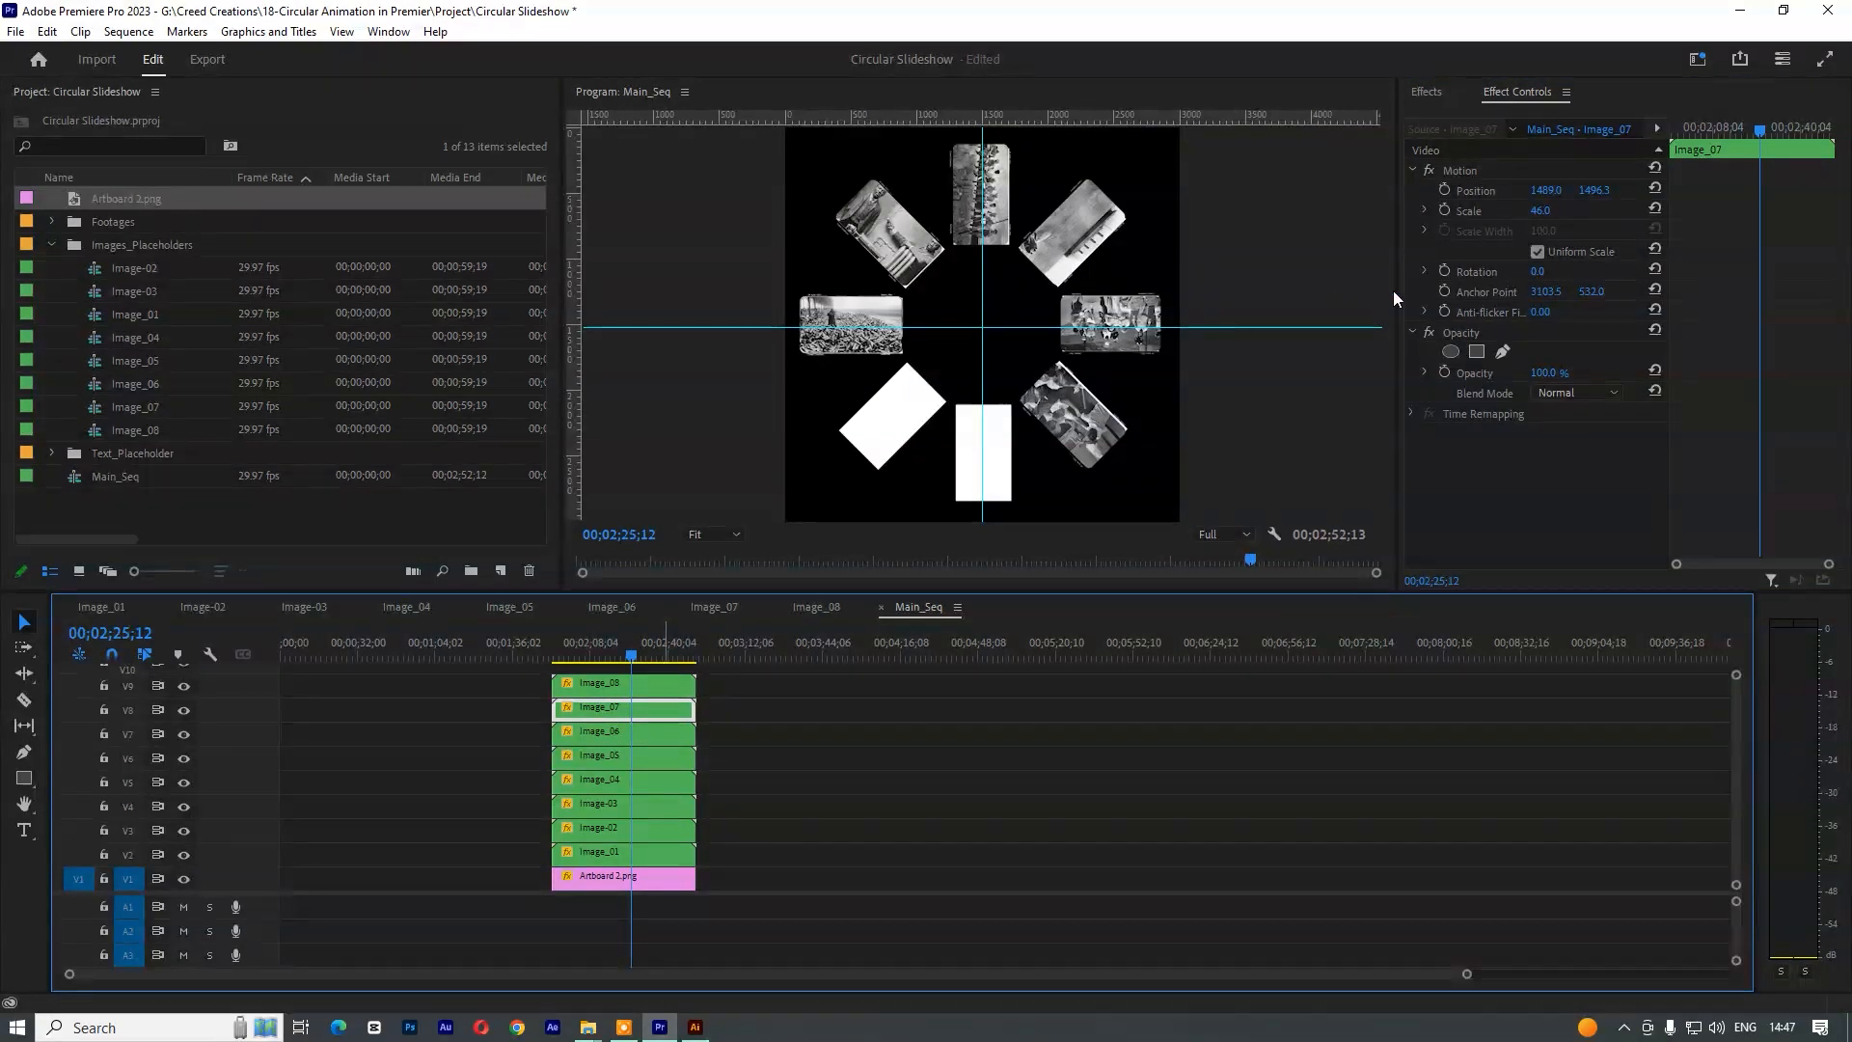
{"action": "left_click", "coordinate": [1537, 271]}
{"action": "type", "text": "280"}
{"action": "key", "text": "Return"}
{"action": "type", "text": "270"}
{"action": "key", "text": "Return"}
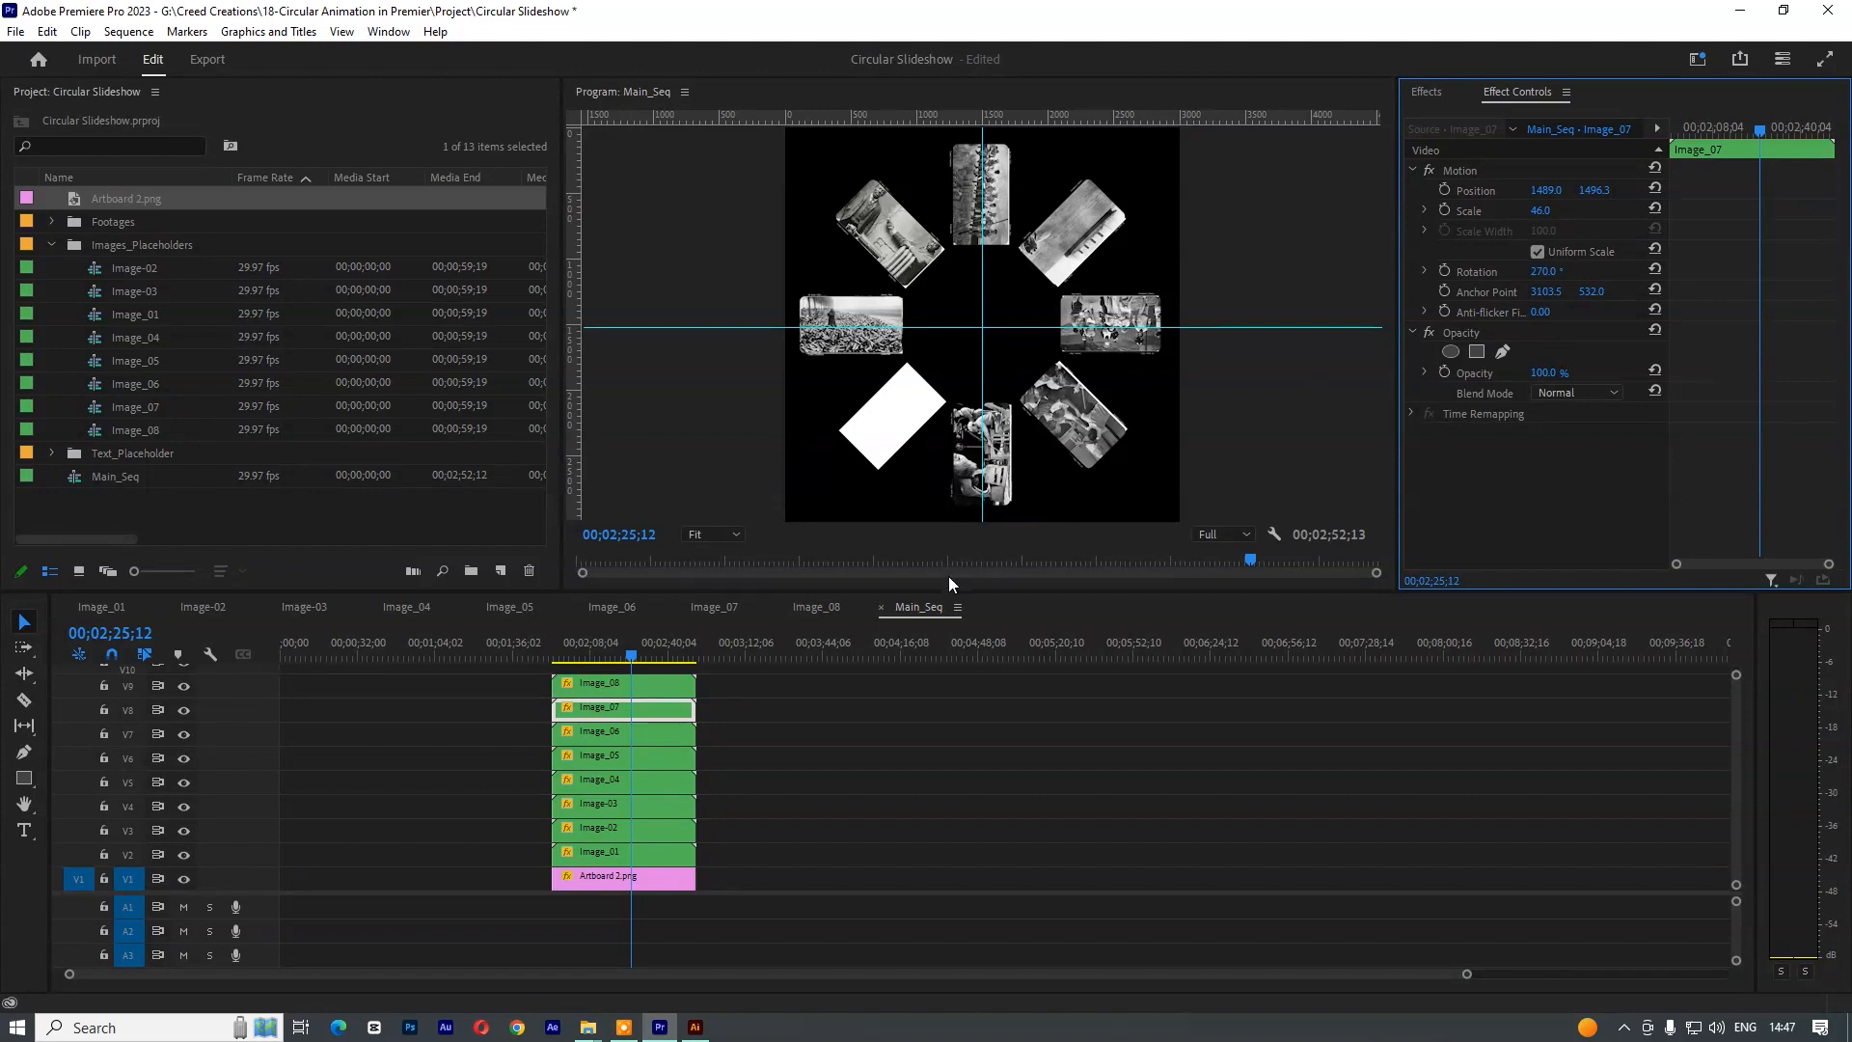
- Set the Image_08 clip's rotation to 315° so it covers the last white rectangle of the ring
{"action": "left_click", "coordinate": [617, 684]}
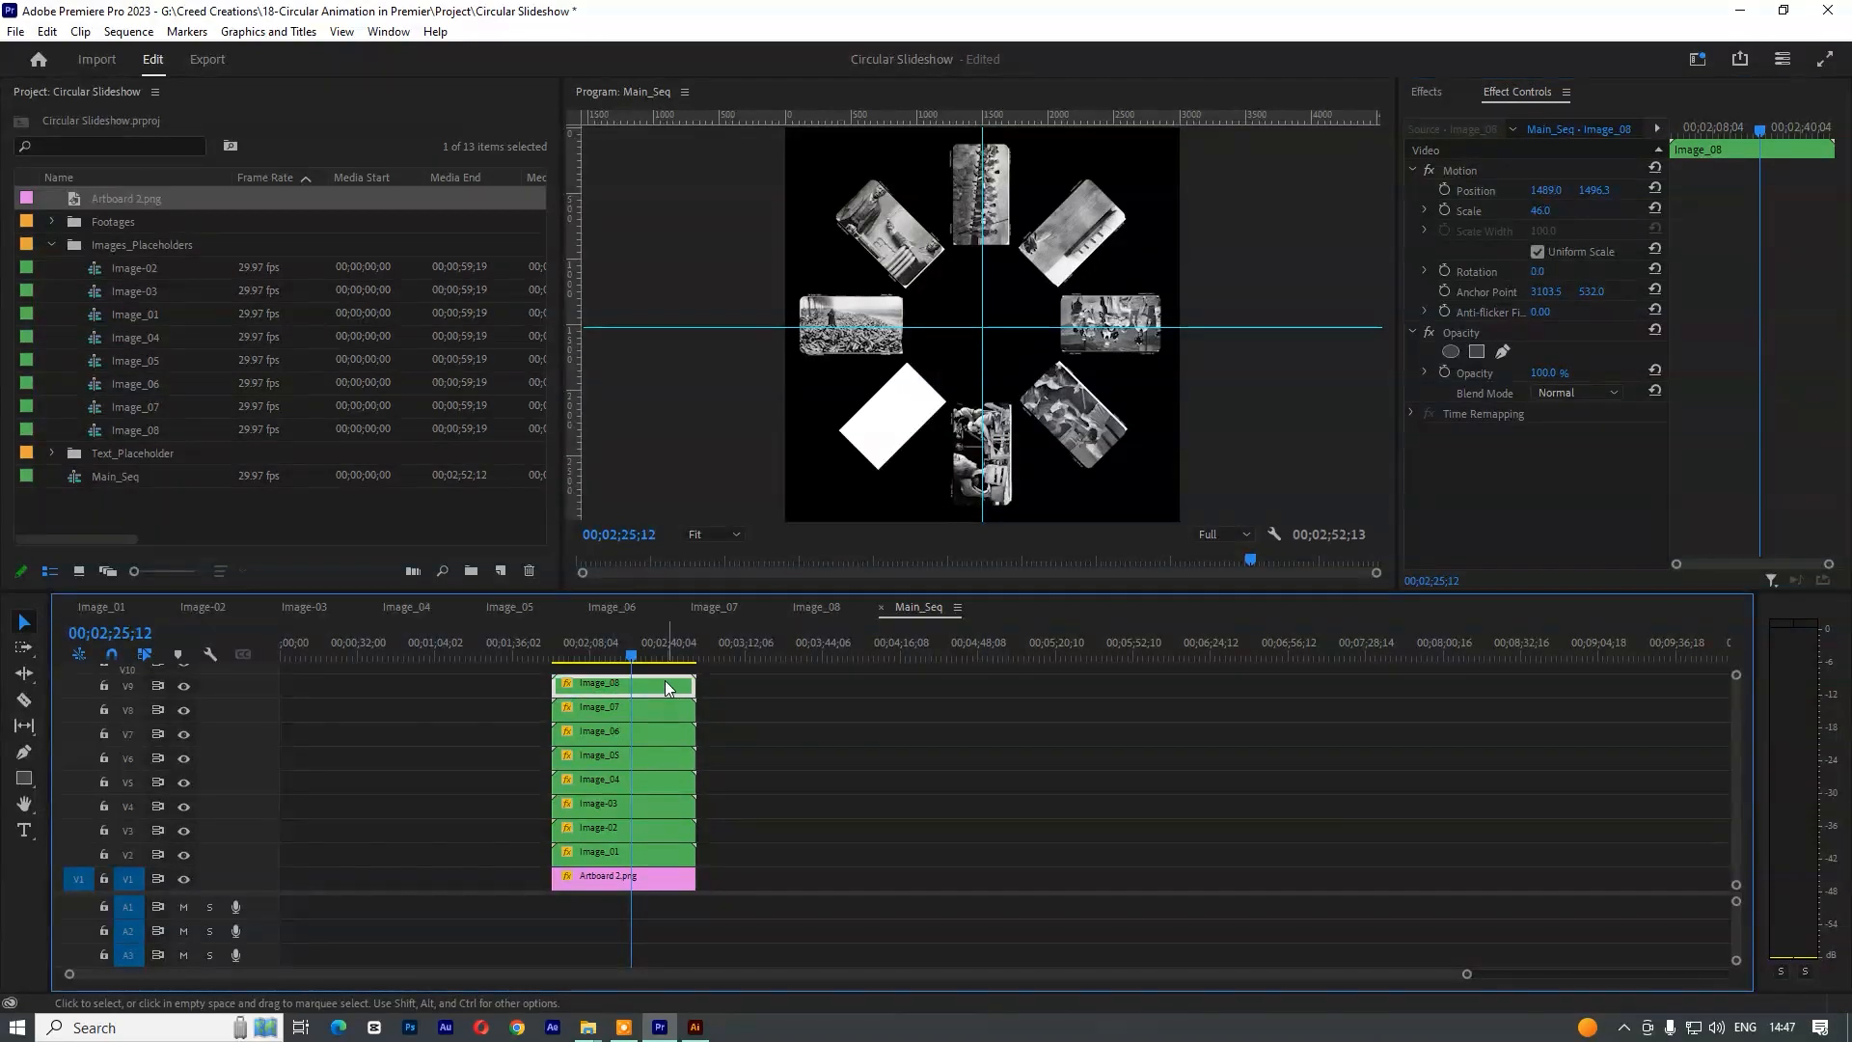
{"action": "left_click", "coordinate": [1539, 271]}
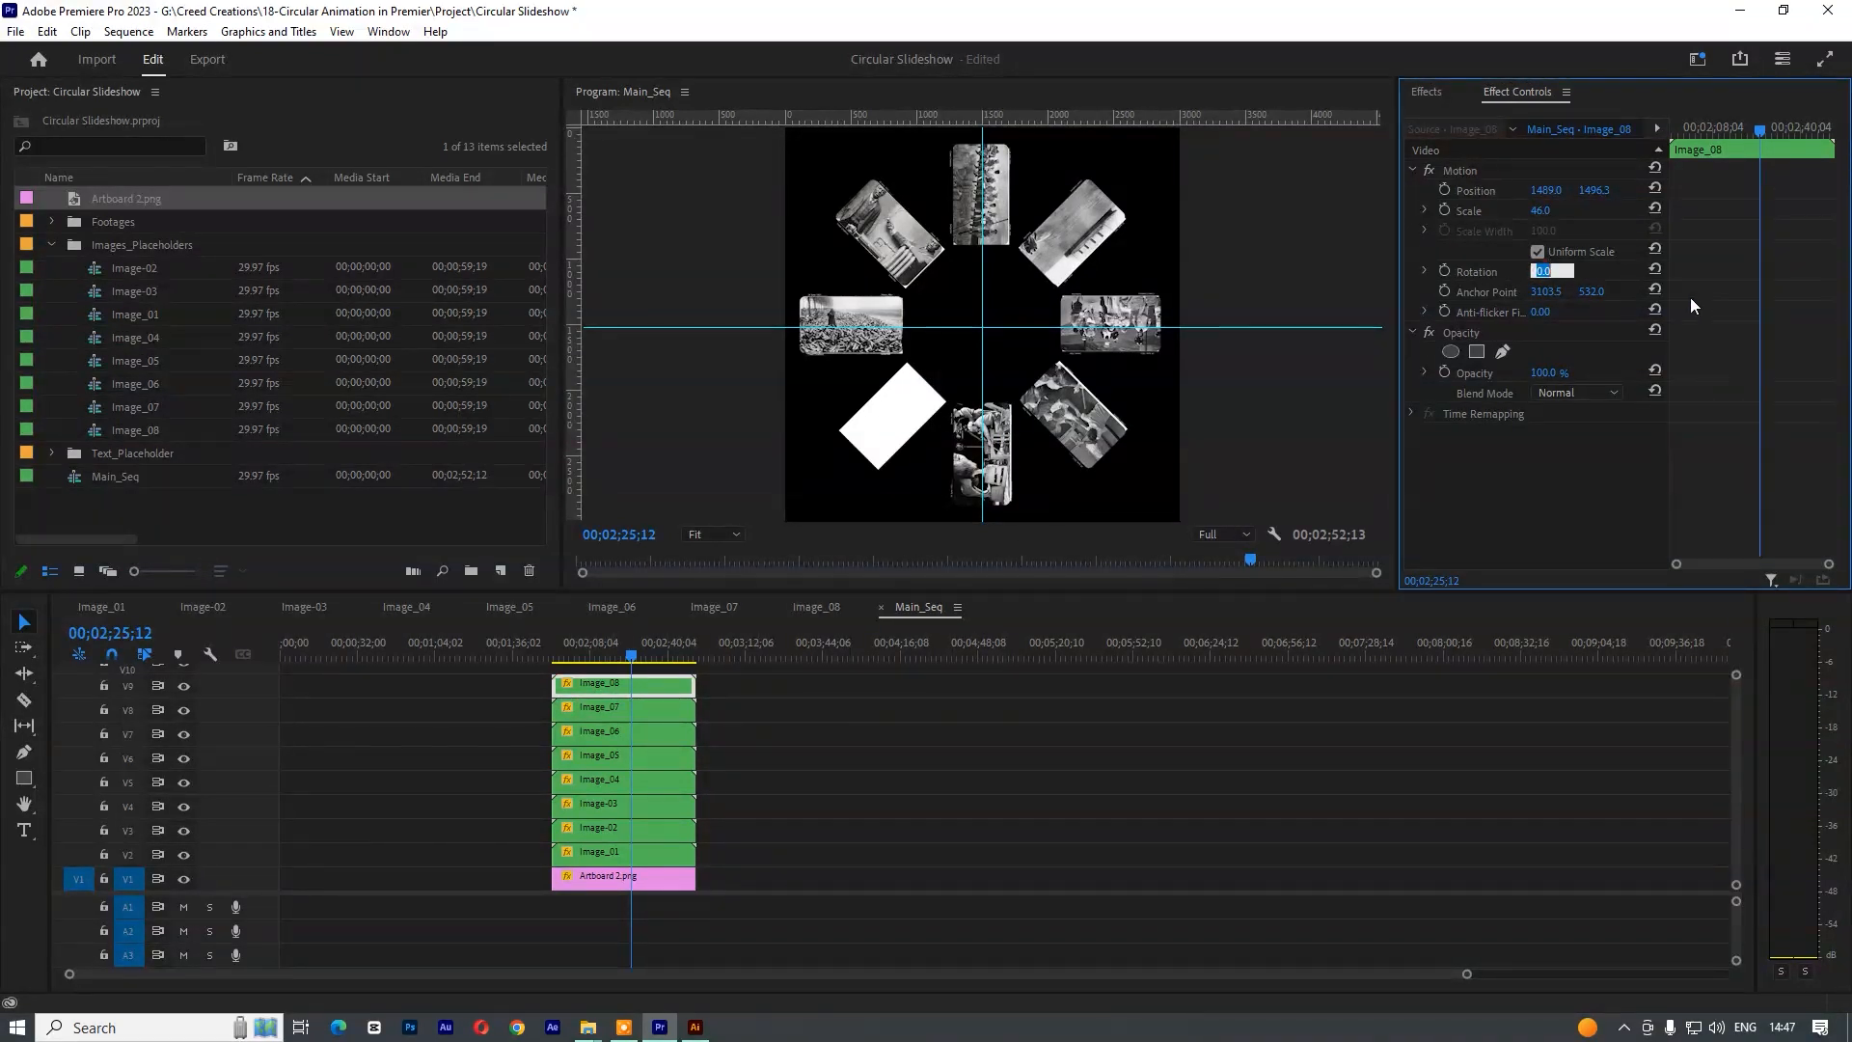
{"action": "type", "text": "290"}
{"action": "key", "text": "Return"}
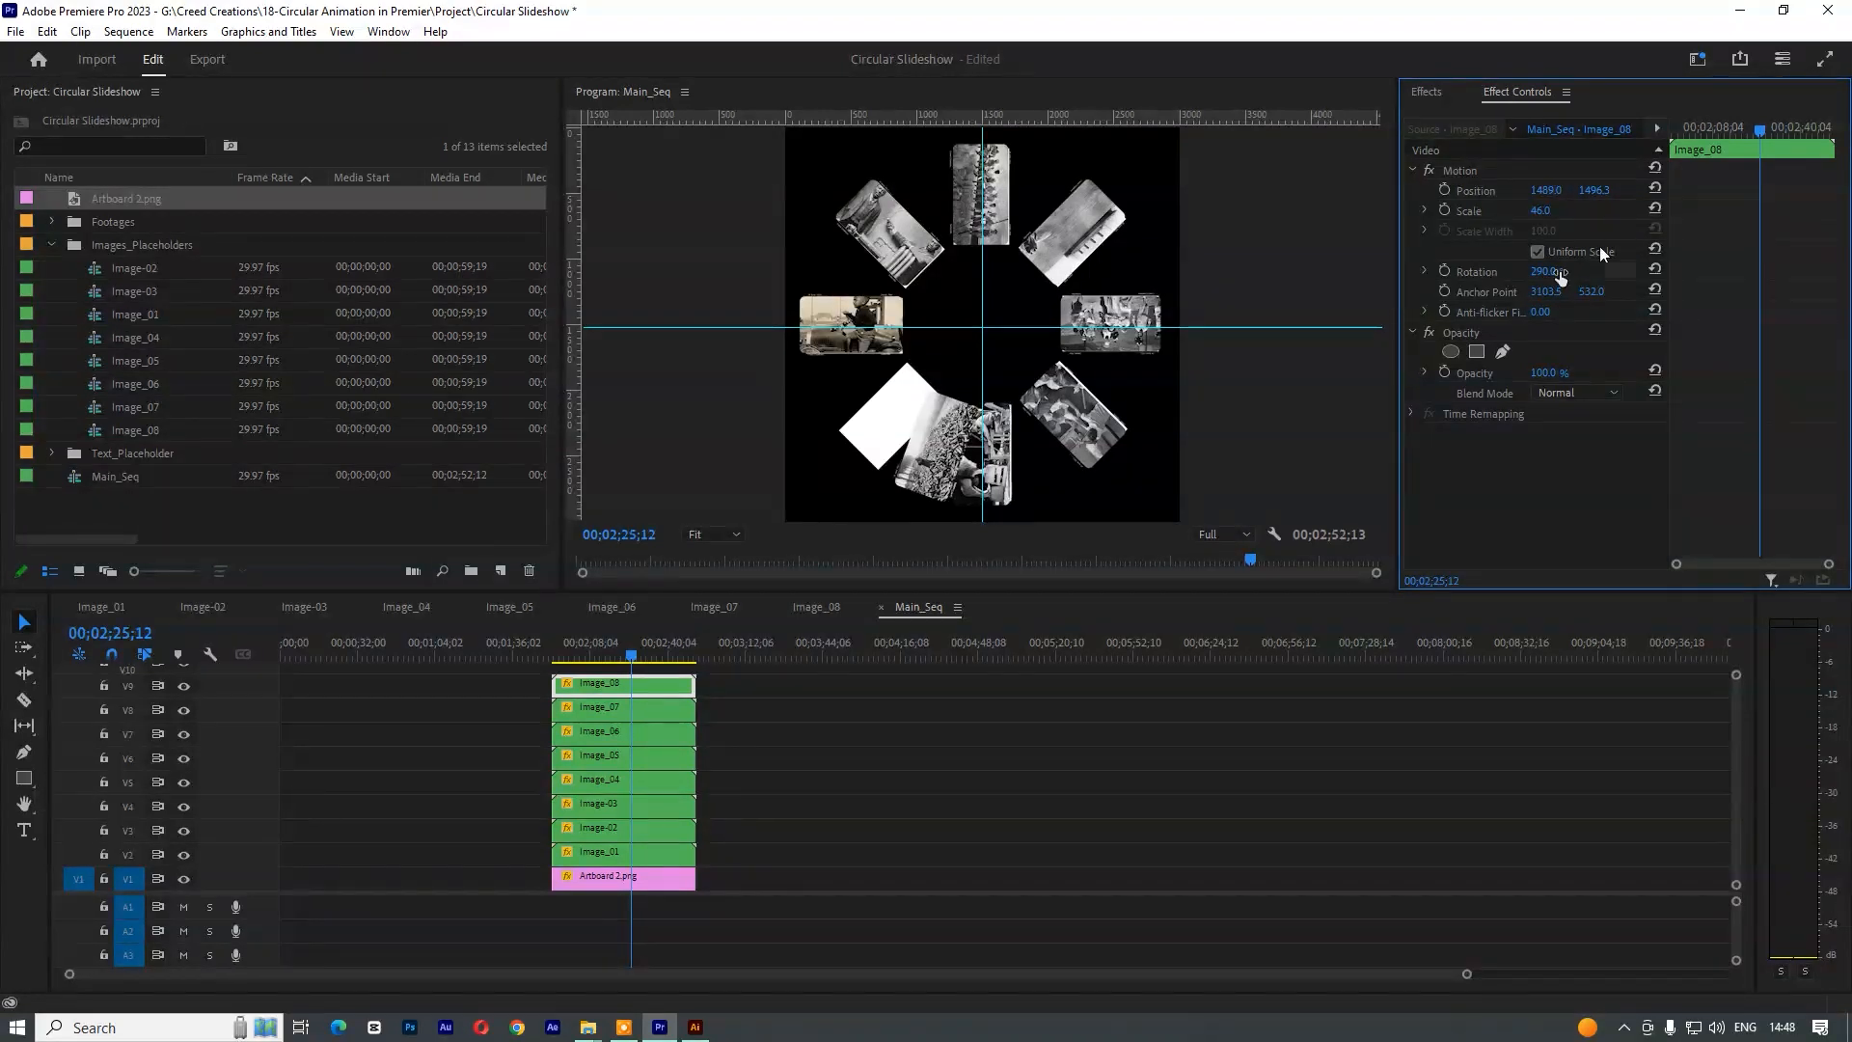
{"action": "left_click_drag", "start_coordinate": [1543, 271], "coordinate": [1564, 271]}
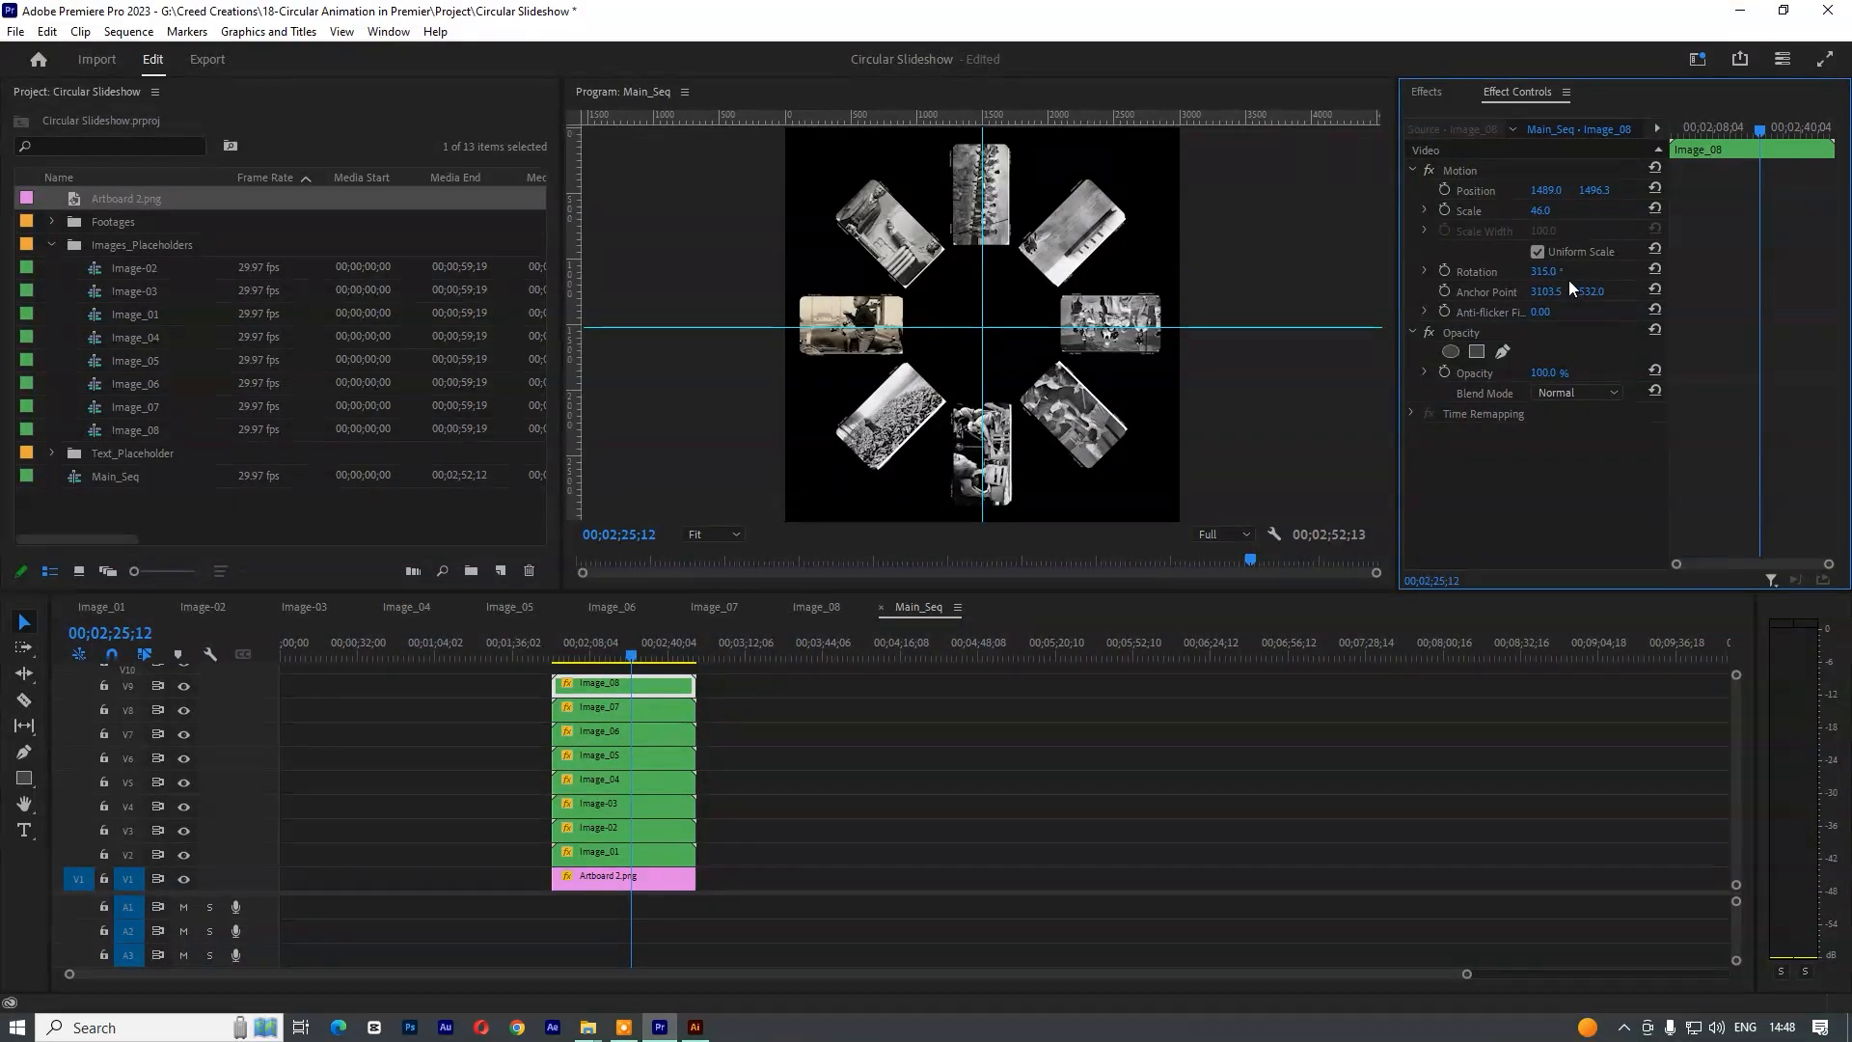
{"action": "left_click", "coordinate": [1544, 271]}
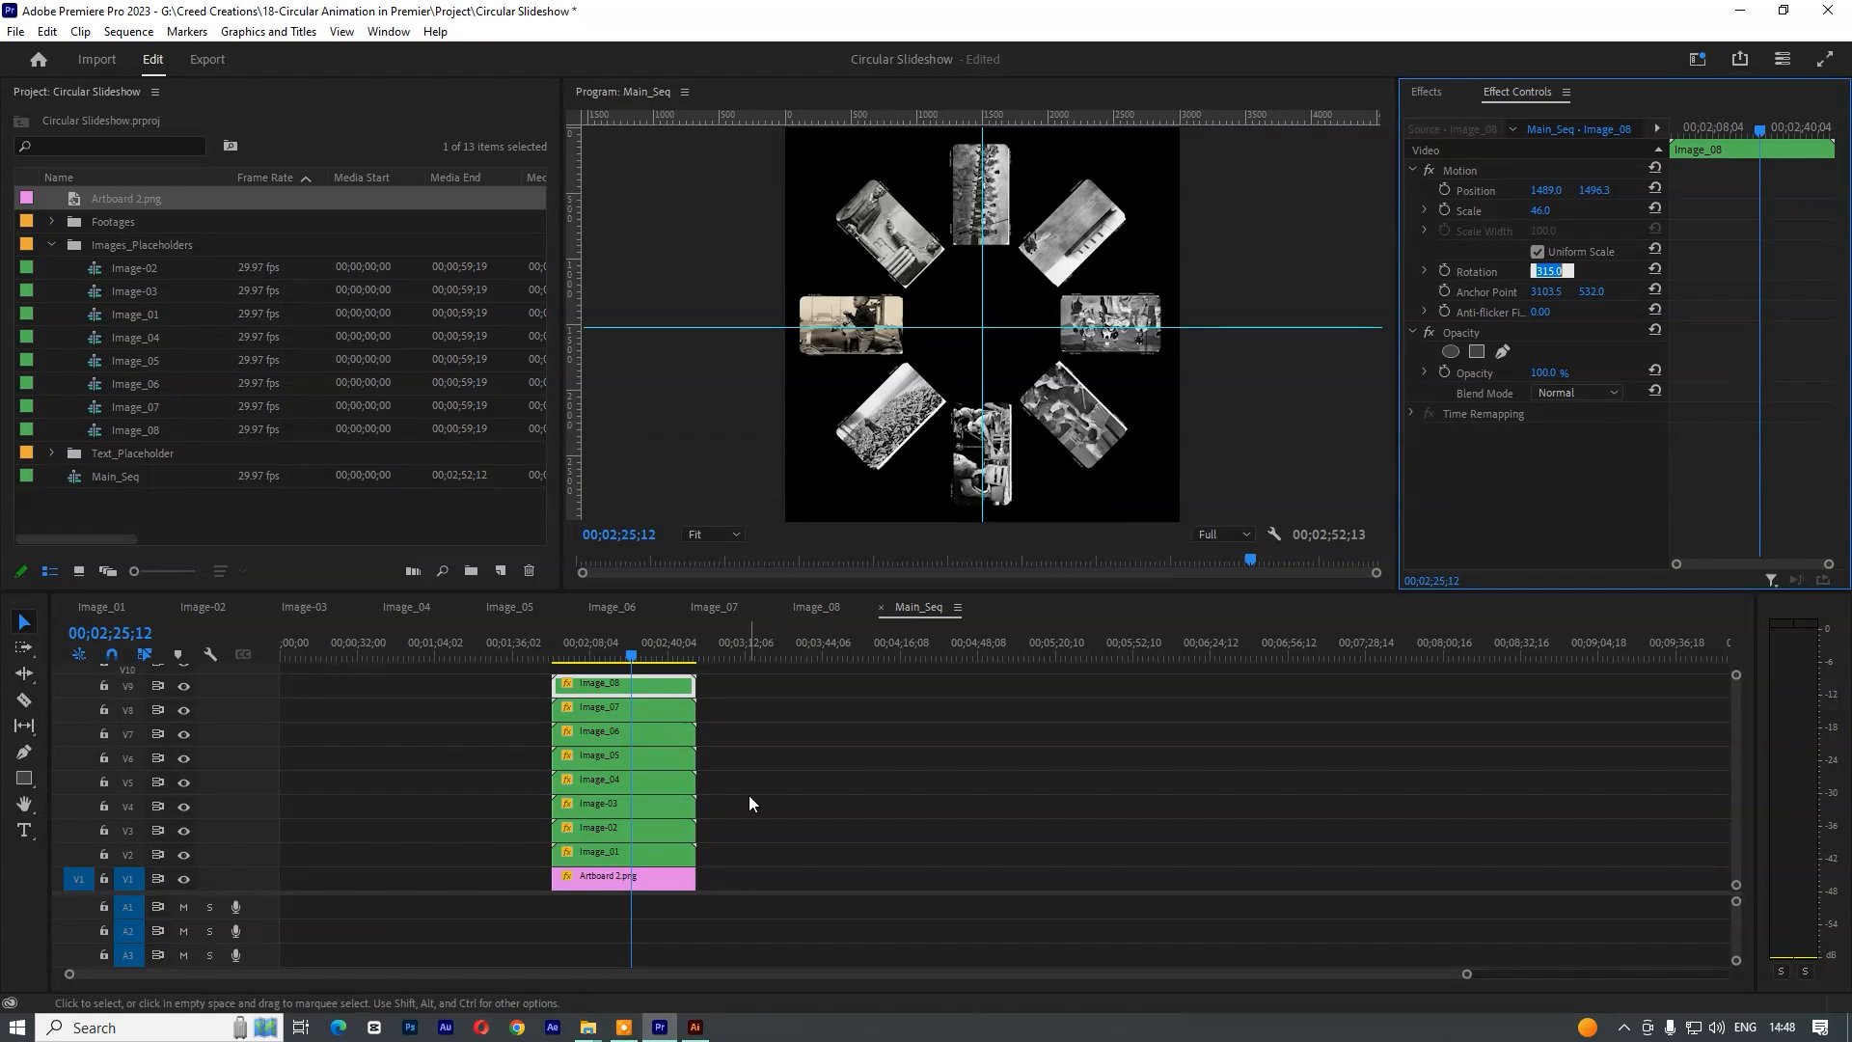
- Save the project and disable the Artboard 2.png template clip on track V1
{"action": "left_click", "coordinate": [623, 880]}
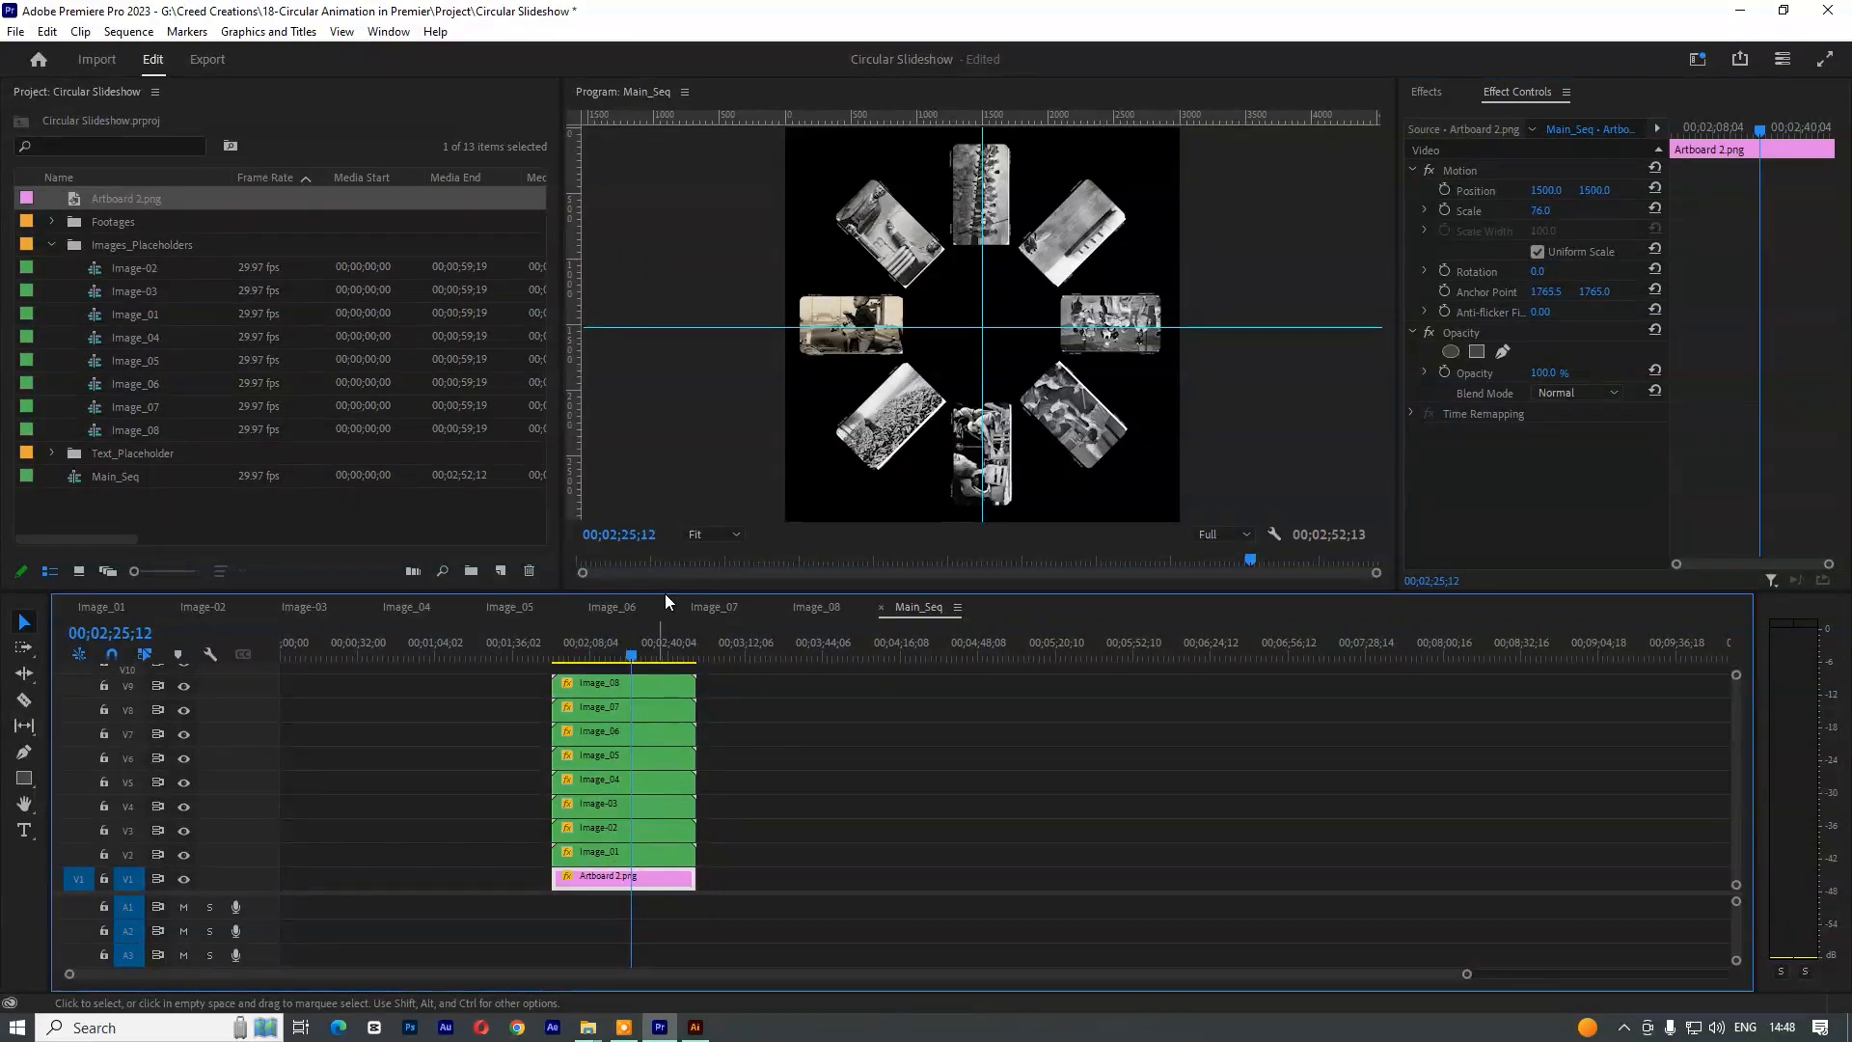
{"action": "key", "text": "ctrl+s"}
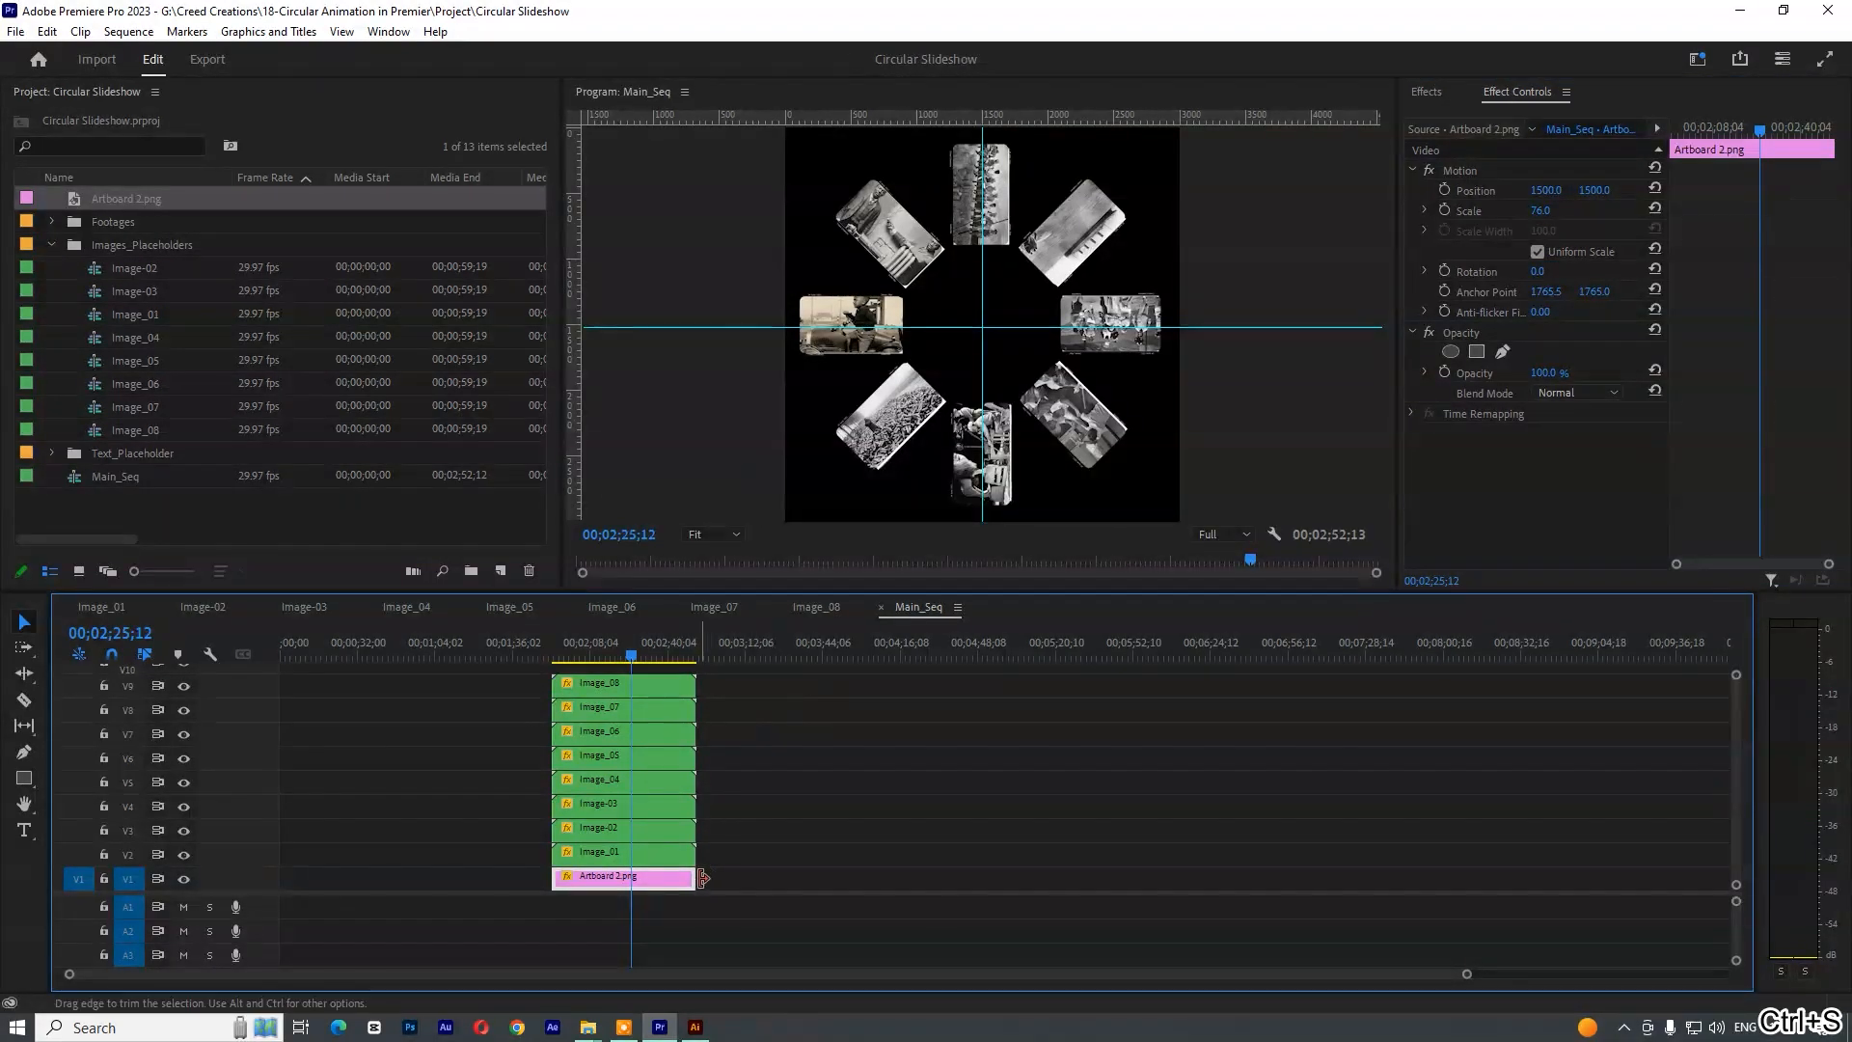
{"action": "left_click", "coordinate": [667, 880]}
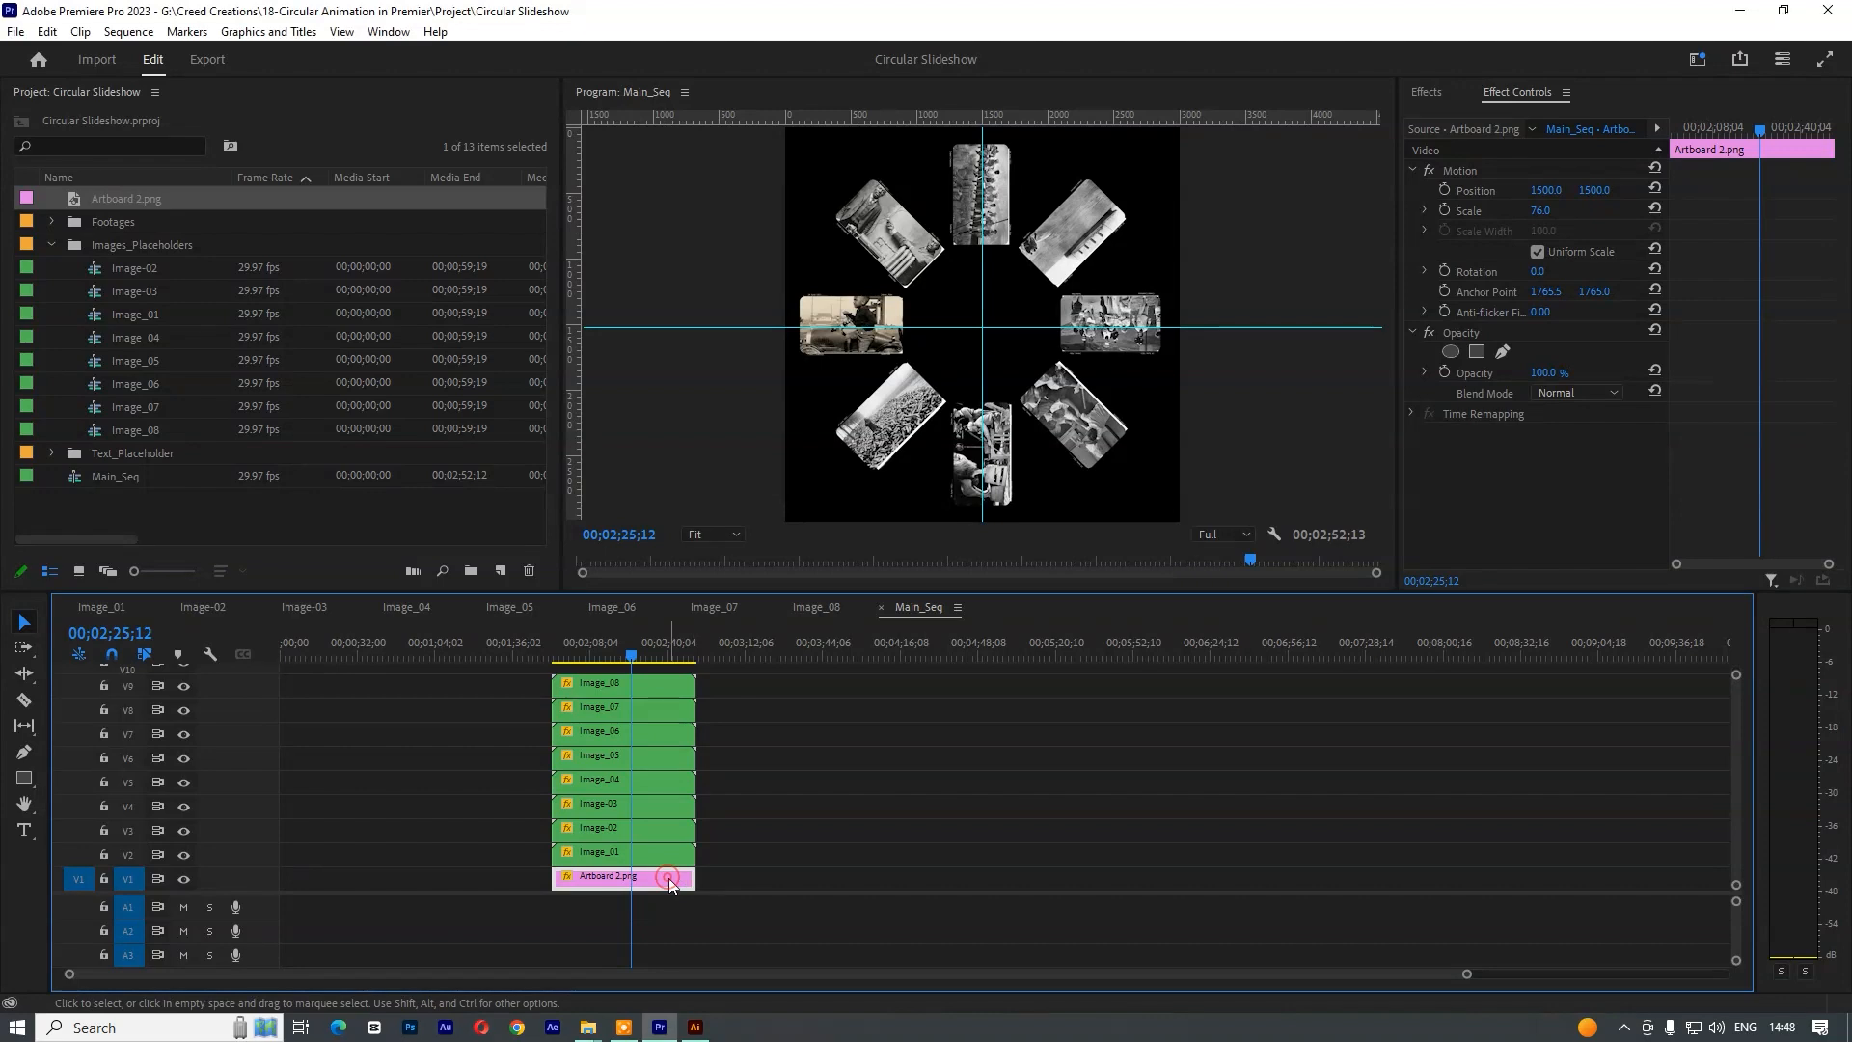
{"action": "key", "text": "shift+e"}
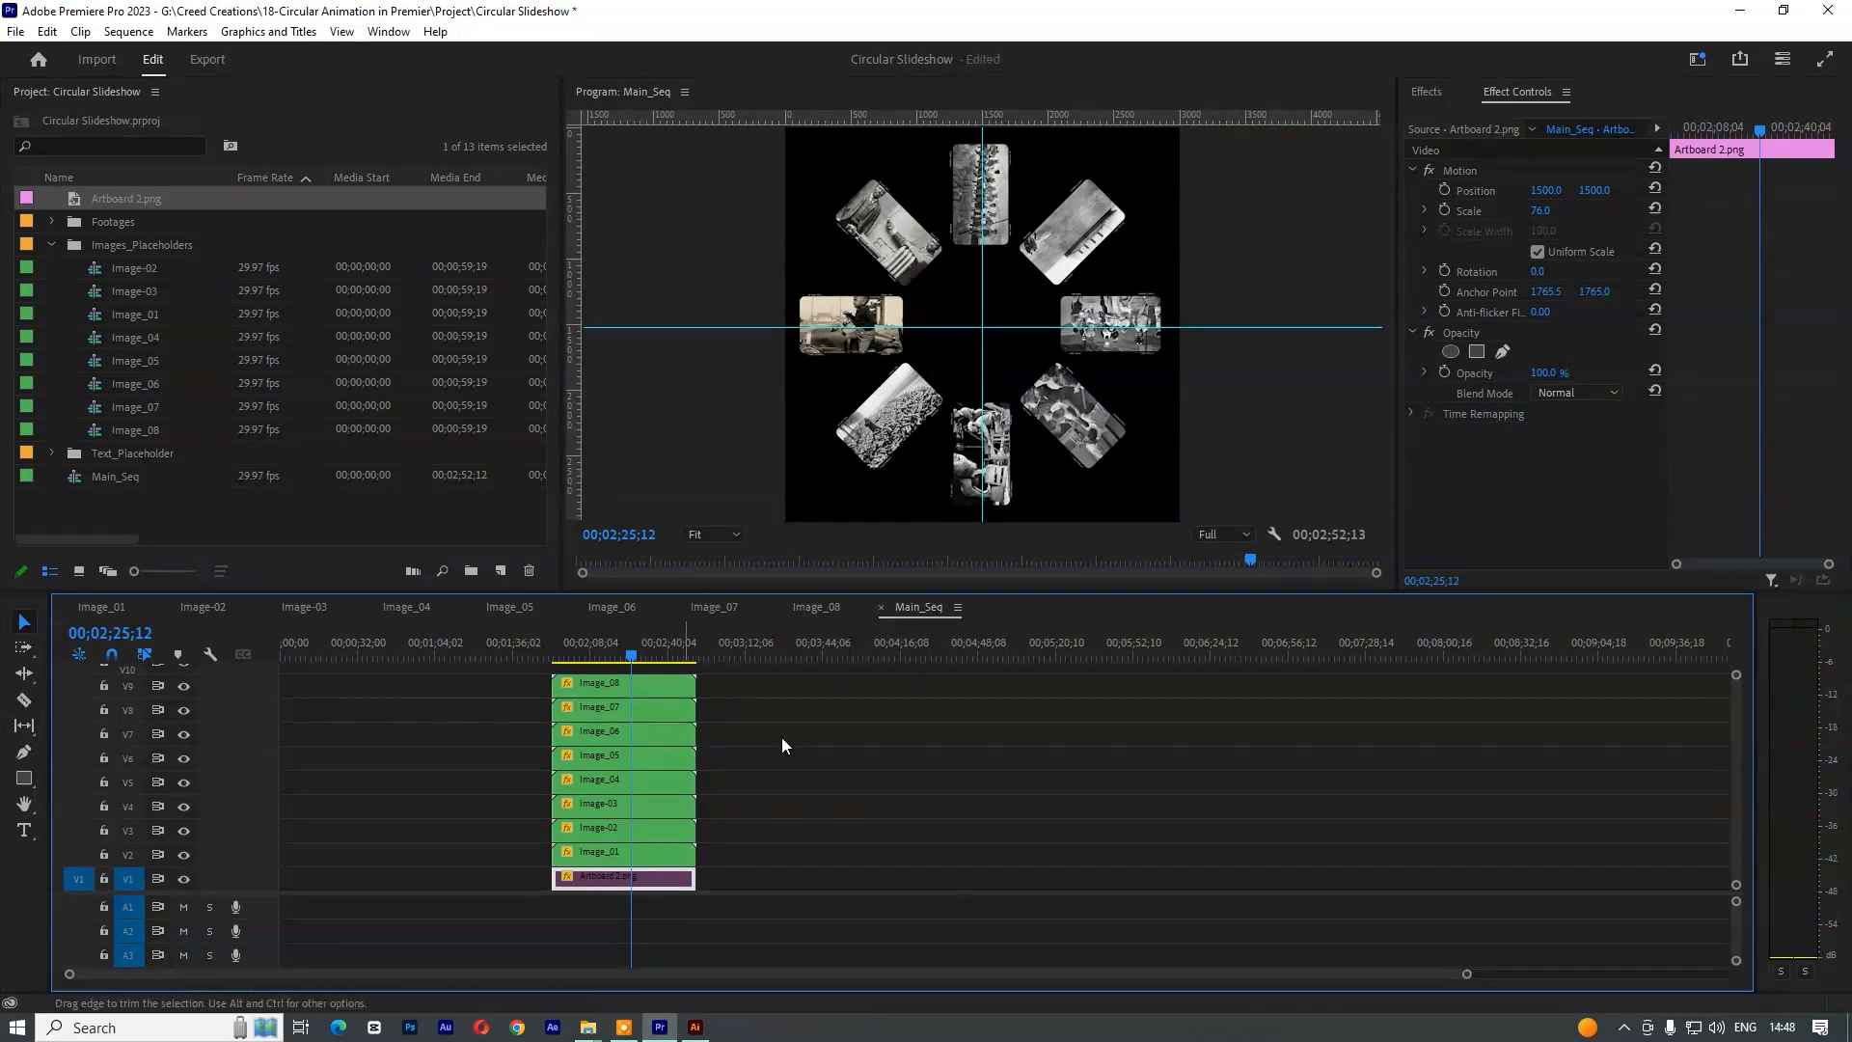
- Try to nest the eight image clips into a sequence named MAin_Animation, and undo the nesting
{"action": "left_click_drag", "start_coordinate": [749, 675], "coordinate": [638, 854]}
{"action": "right_click", "coordinate": [639, 853]}
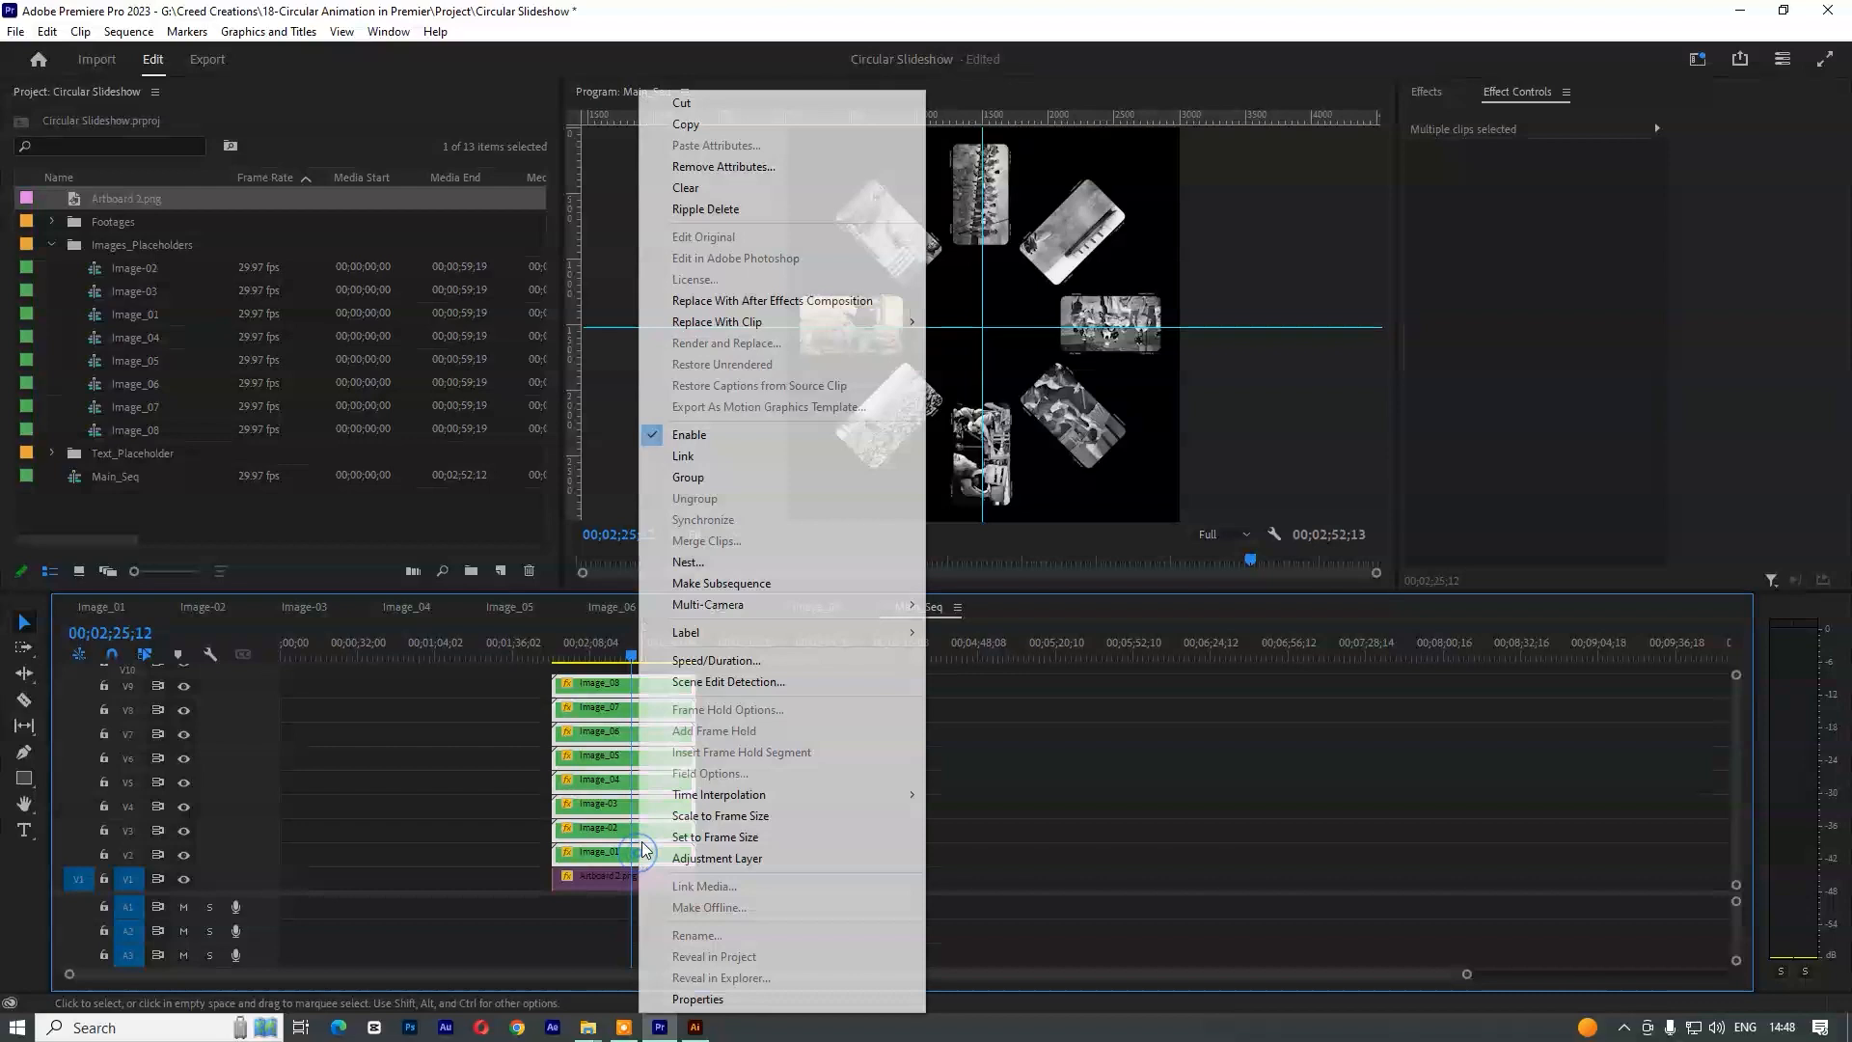
{"action": "left_click", "coordinate": [731, 555]}
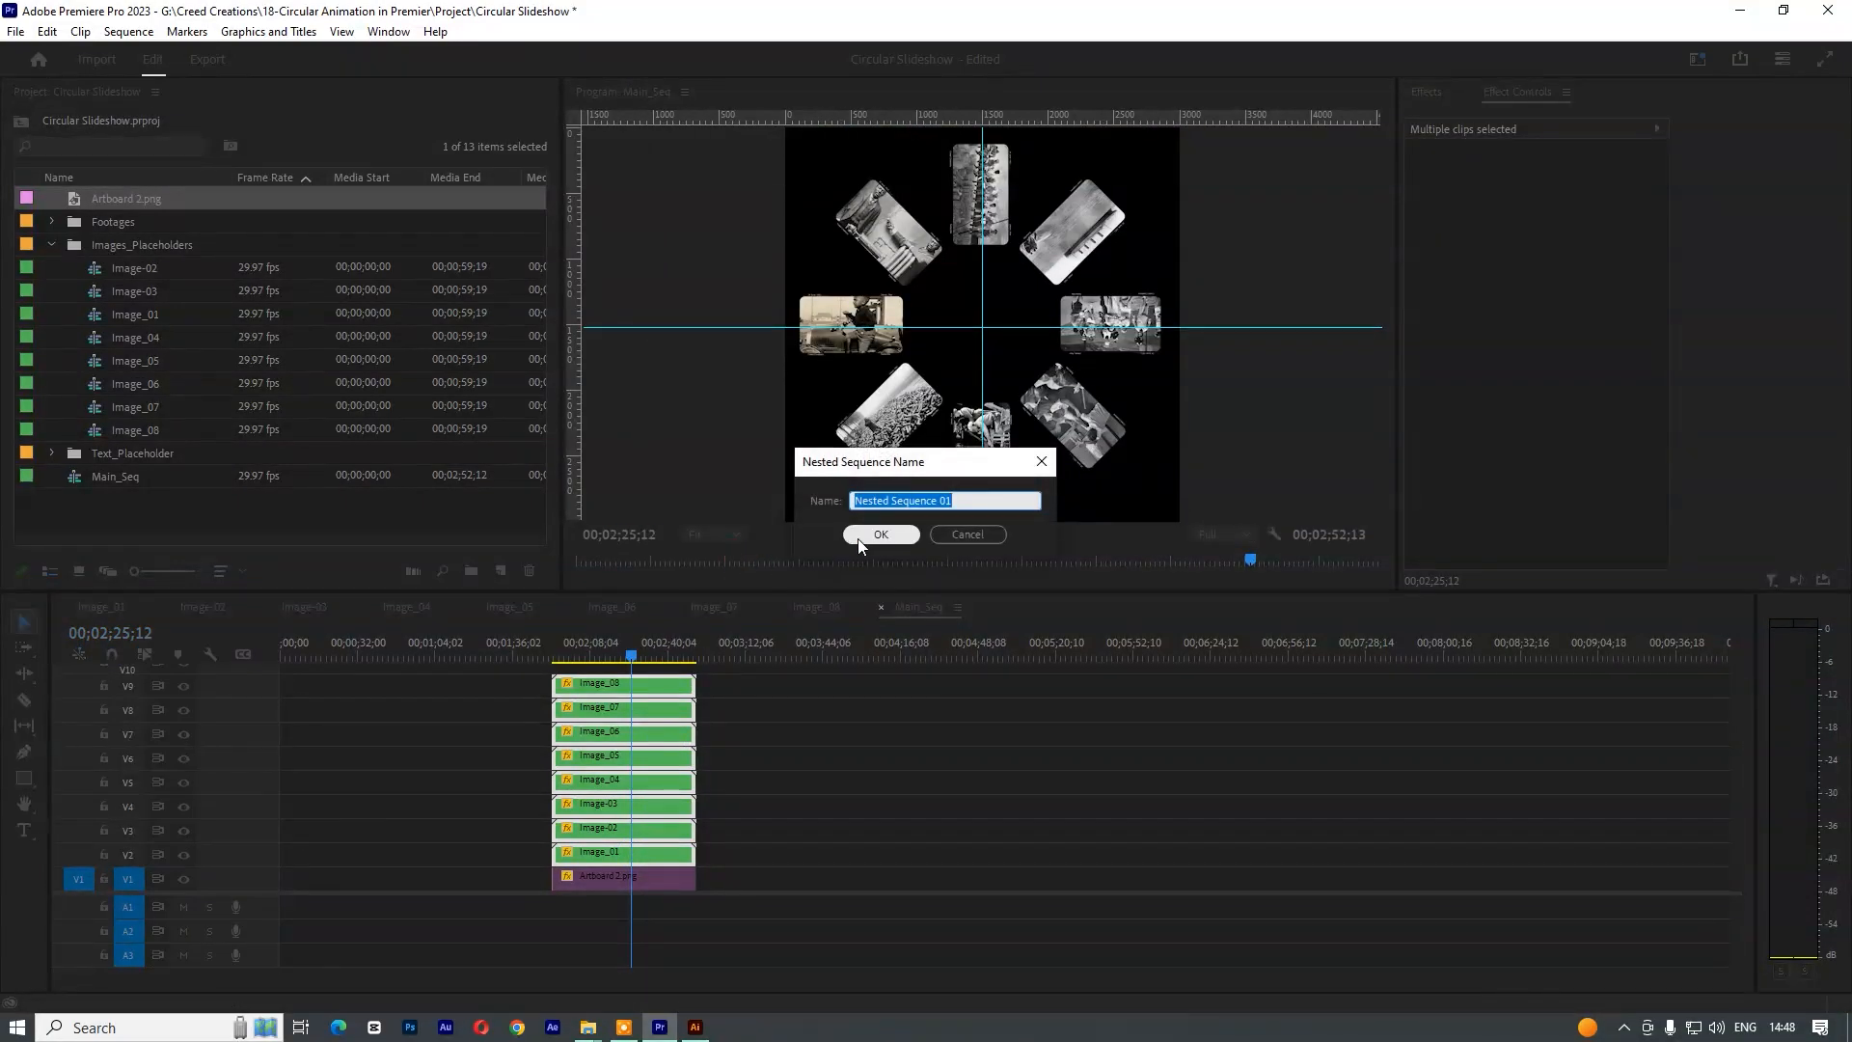
{"action": "type", "text": "MAin_Animation"}
{"action": "key", "text": "Return"}
{"action": "left_click", "coordinate": [638, 852]}
{"action": "key", "text": "Up"}
{"action": "key", "text": "ctrl+z"}
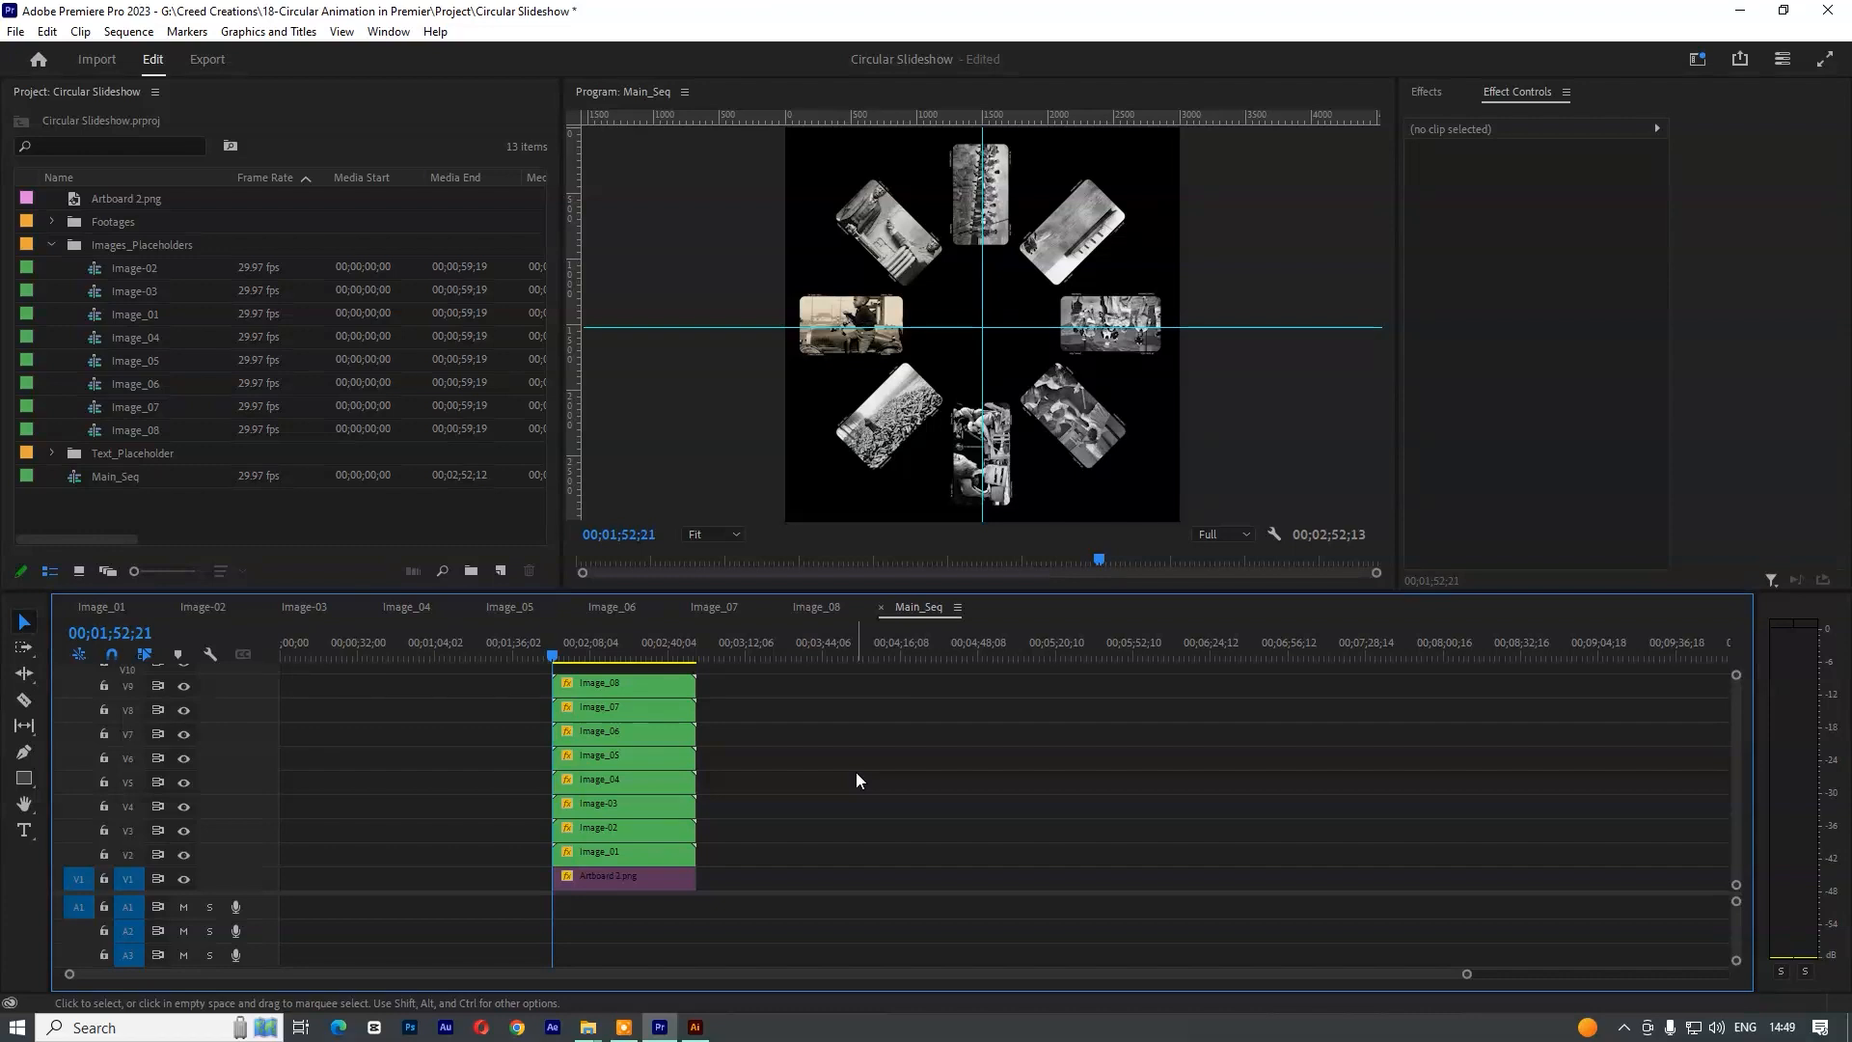
- Create a sequence named Main_Animation and place Main_Seq on its V1 track, keeping the existing sequence settings
{"action": "left_click", "coordinate": [51, 244]}
{"action": "key", "text": "ctrl+n"}
{"action": "type", "text": "Main_Animation"}
{"action": "key", "text": "Return"}
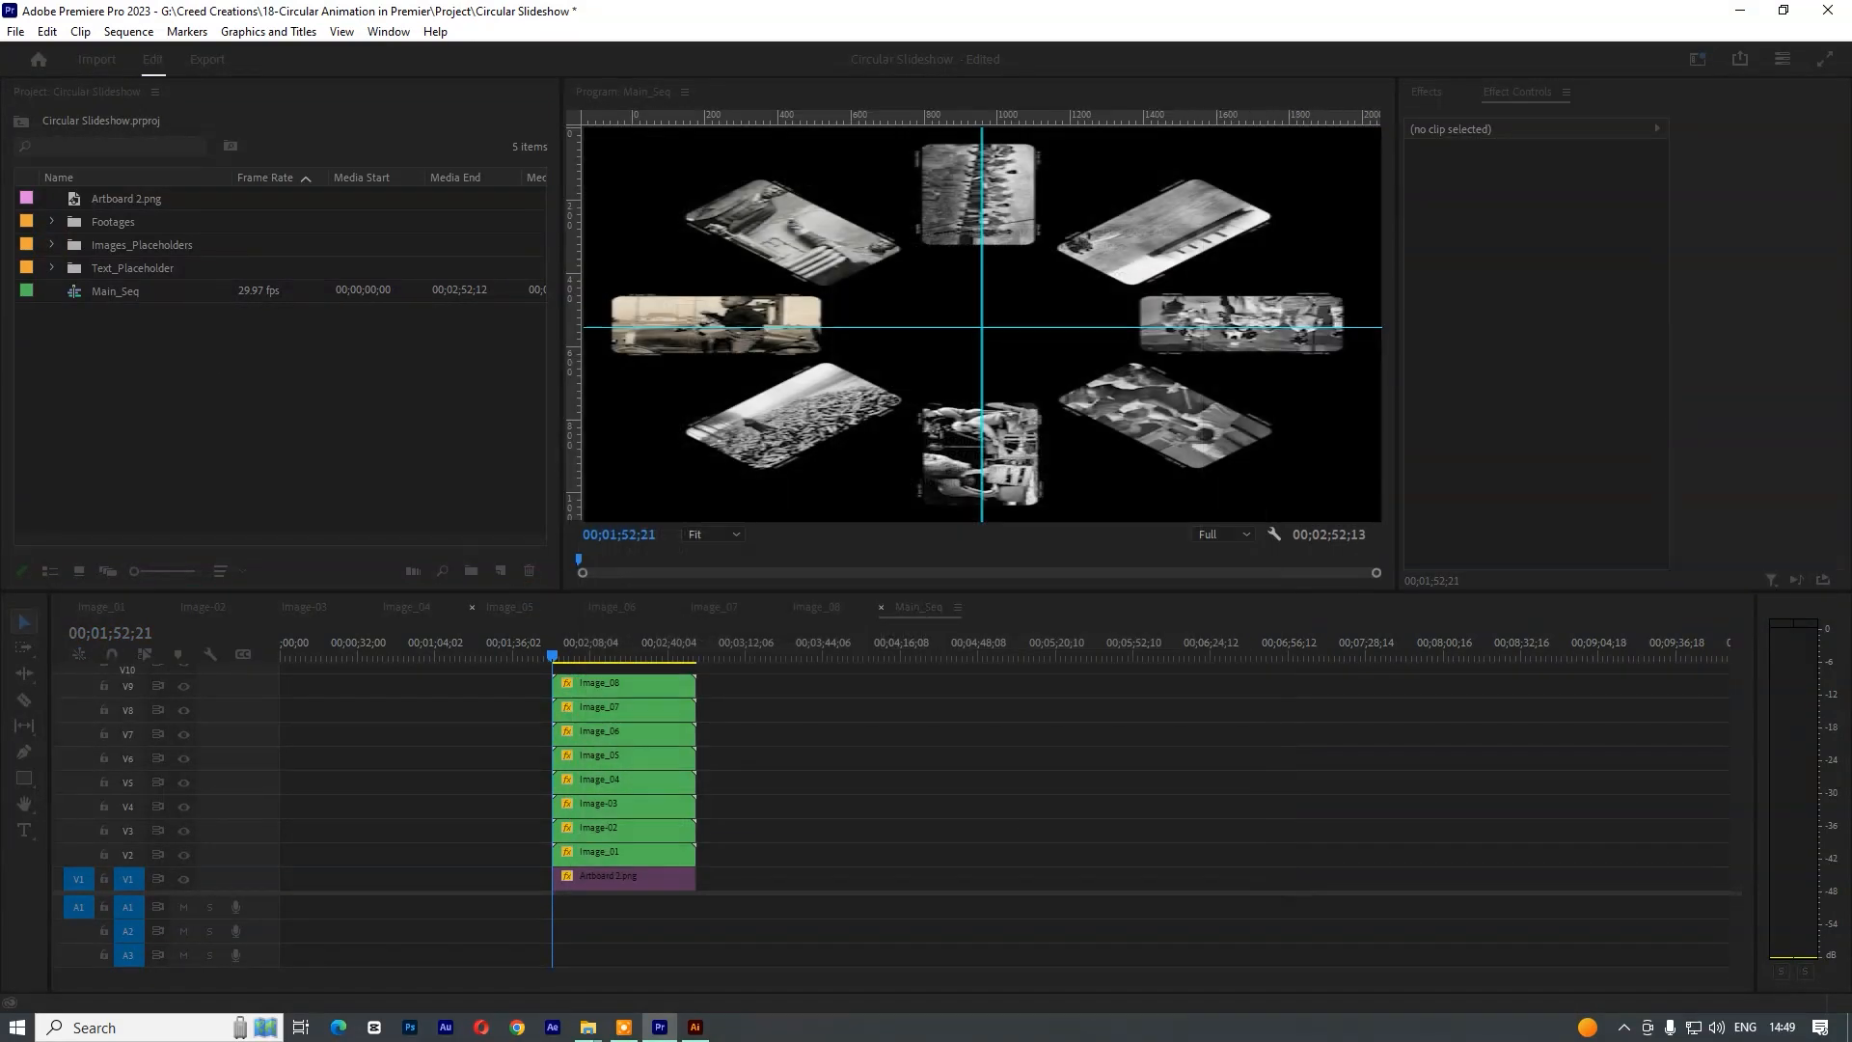
{"action": "left_click_drag", "start_coordinate": [108, 323], "coordinate": [482, 800]}
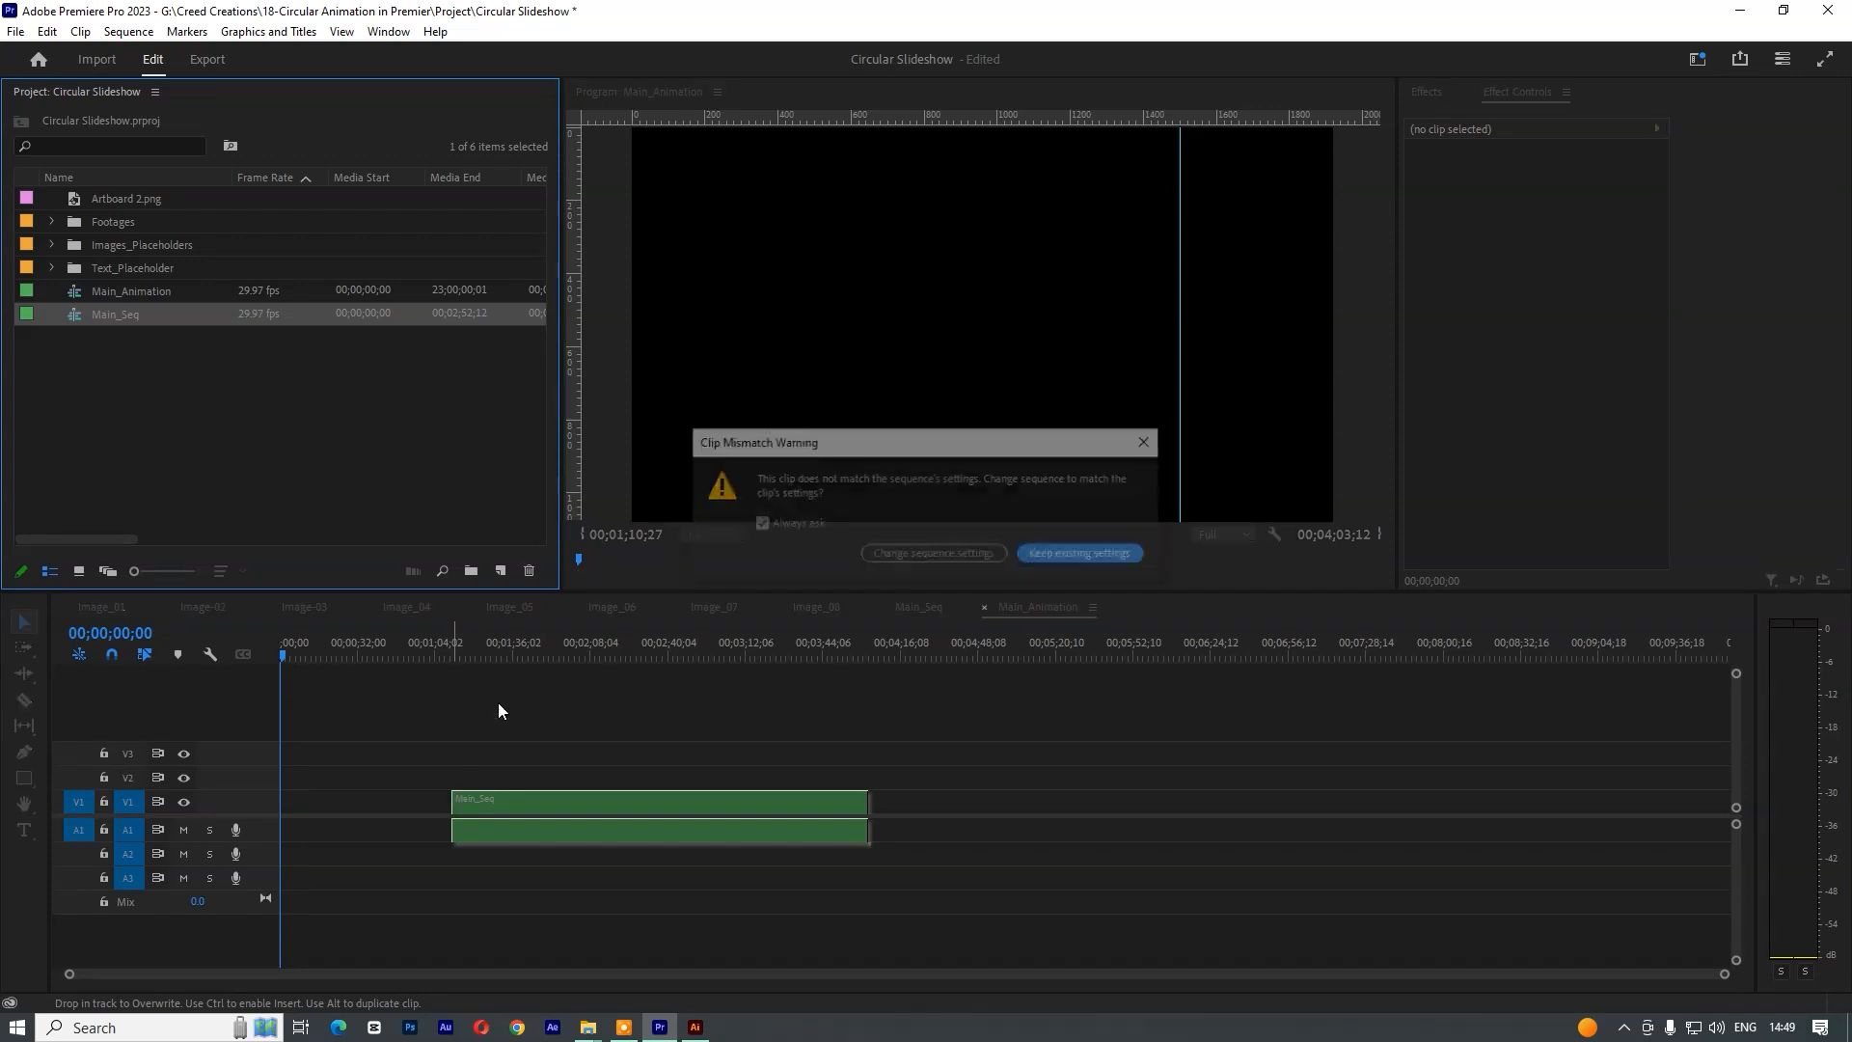
{"action": "left_click", "coordinate": [1080, 553]}
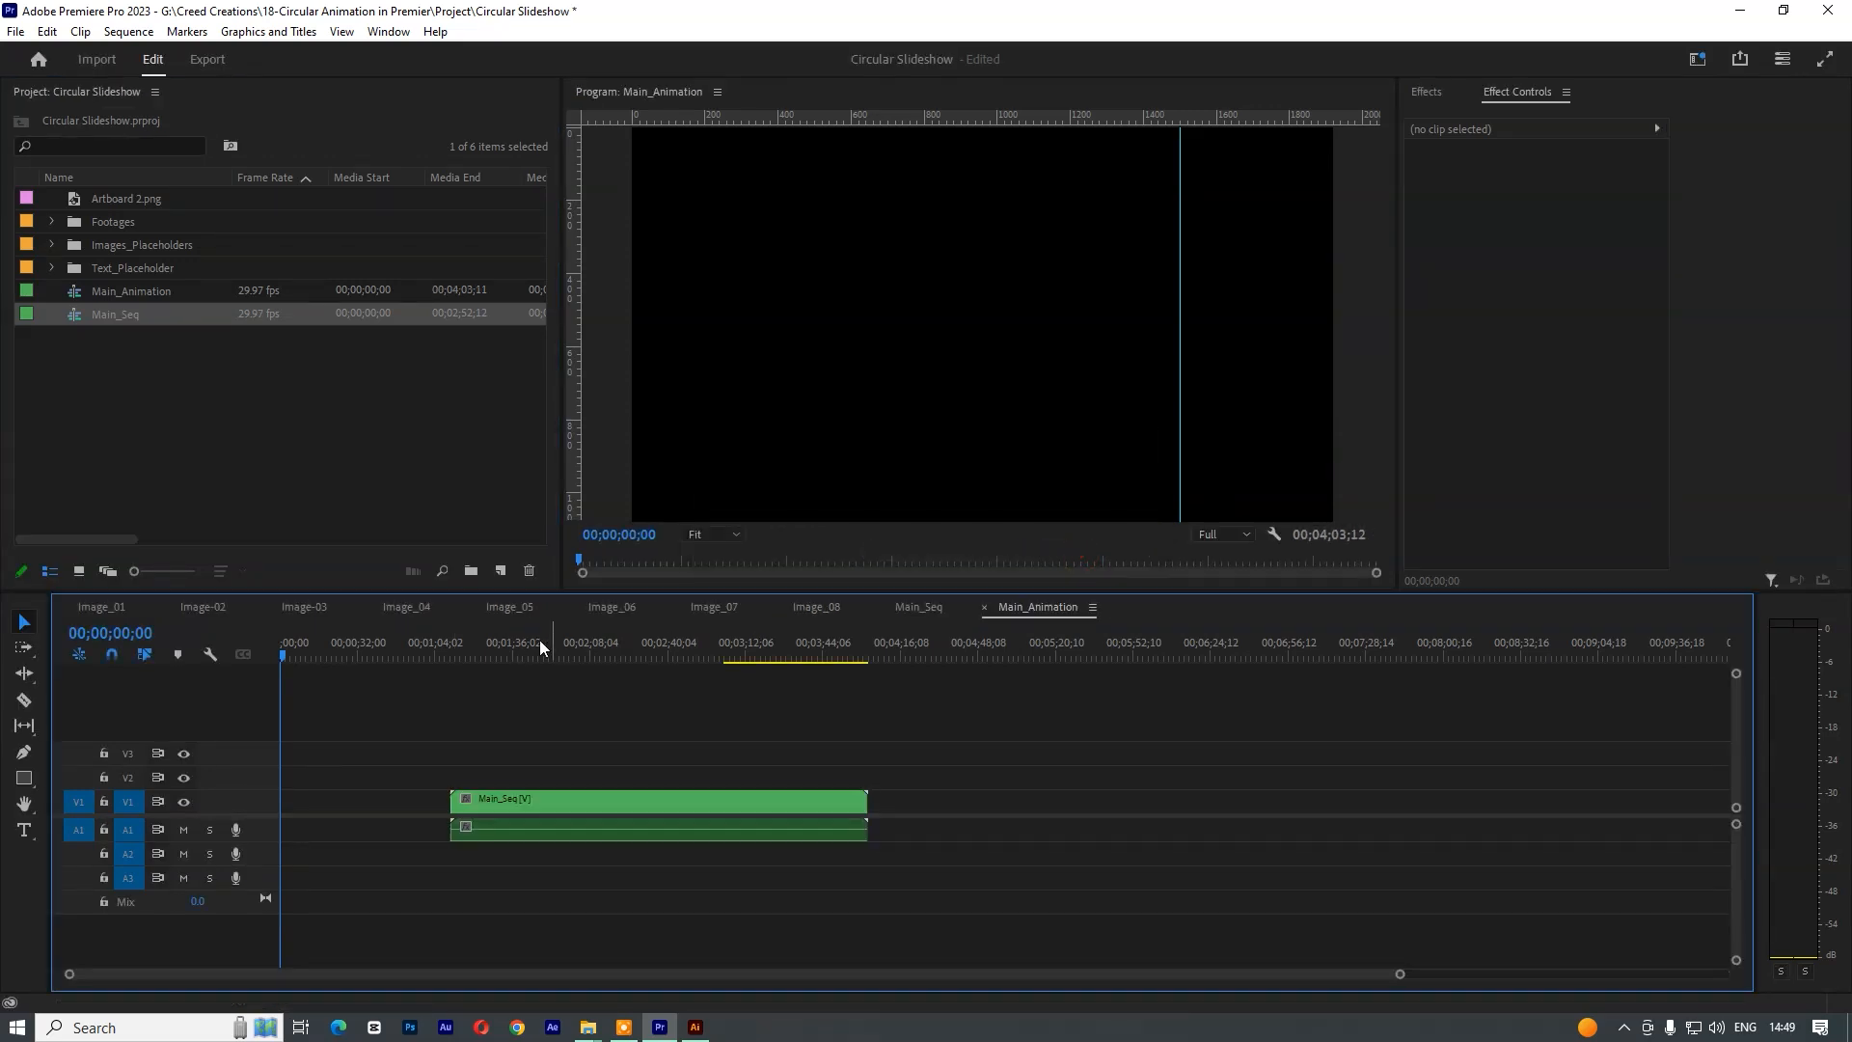
- Move the playhead onto the Main_Seq clip at 00;01;36;23 and set the clip's horizontal position to 2018
{"action": "left_click", "coordinate": [503, 644]}
{"action": "mouse_move", "coordinate": [500, 649]}
{"action": "left_mouse_down"}
{"action": "mouse_move", "coordinate": [479, 652]}
{"action": "mouse_move", "coordinate": [663, 653]}
{"action": "mouse_move", "coordinate": [513, 657]}
{"action": "left_mouse_up"}
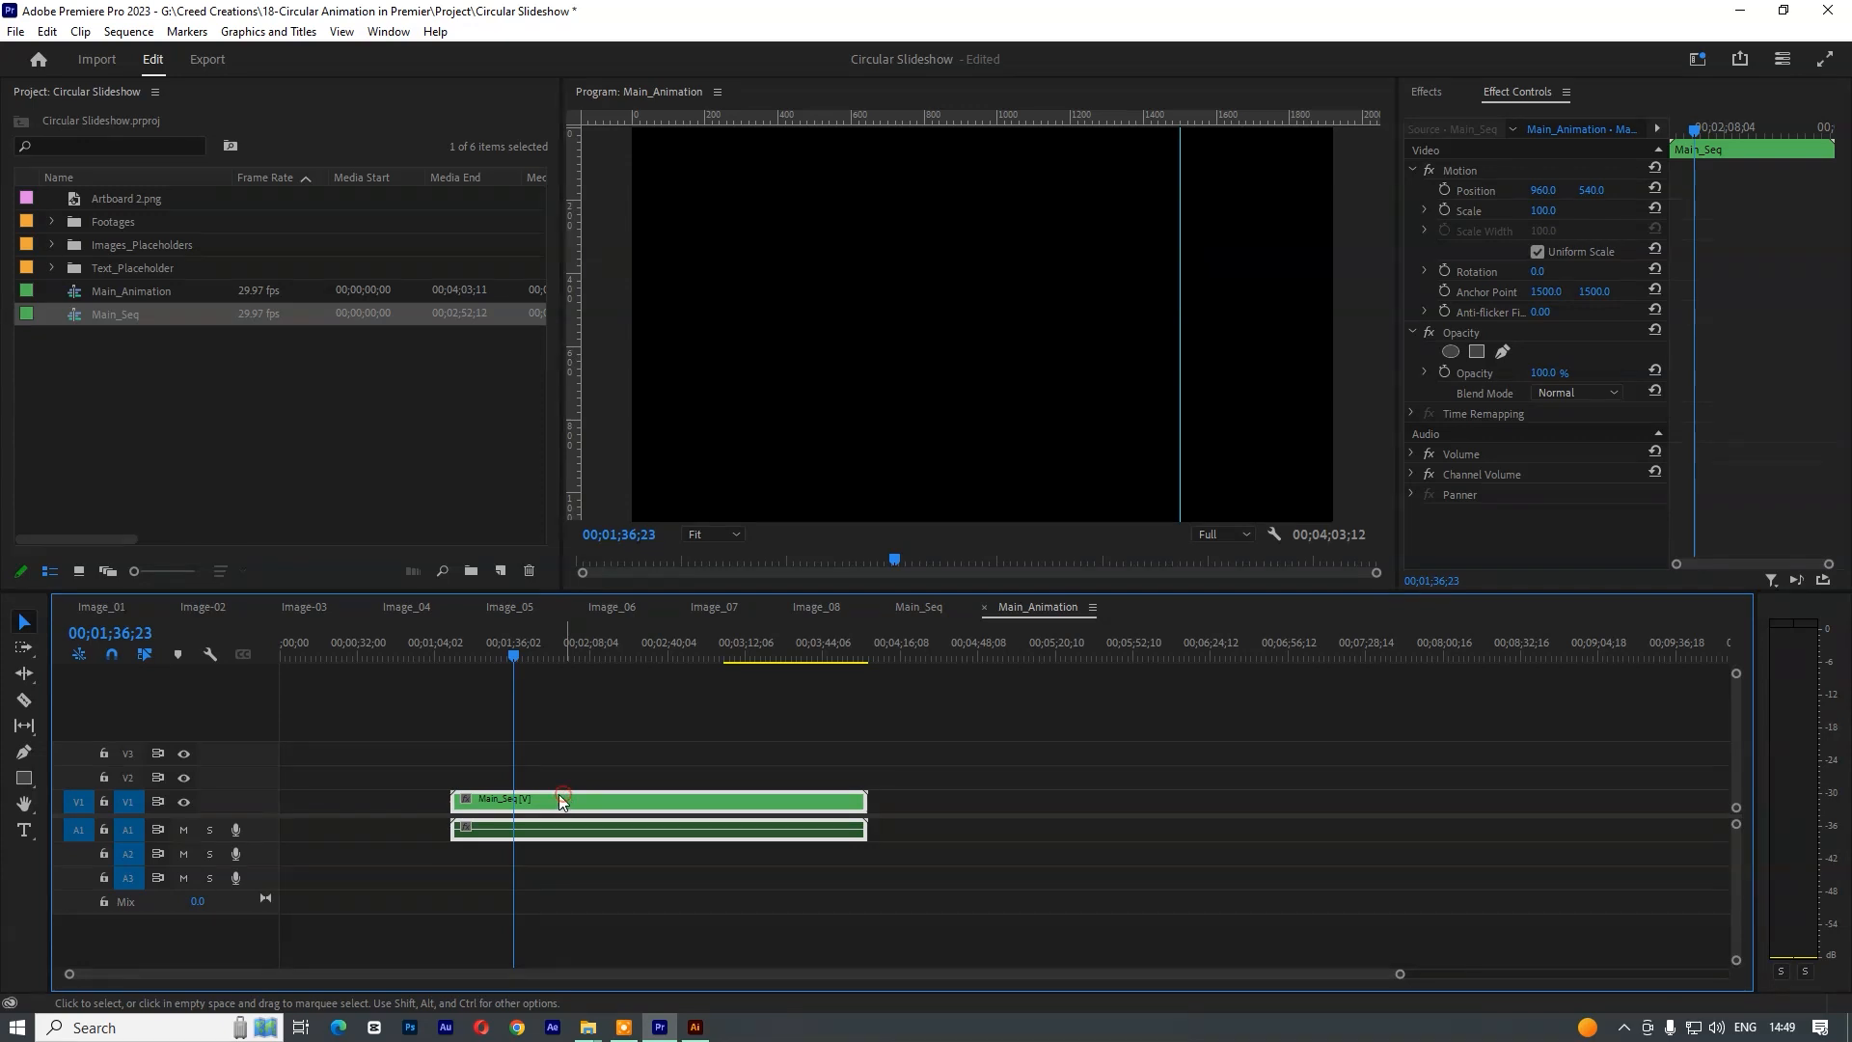
{"action": "left_click_drag", "start_coordinate": [1543, 193], "coordinate": [1736, 193]}
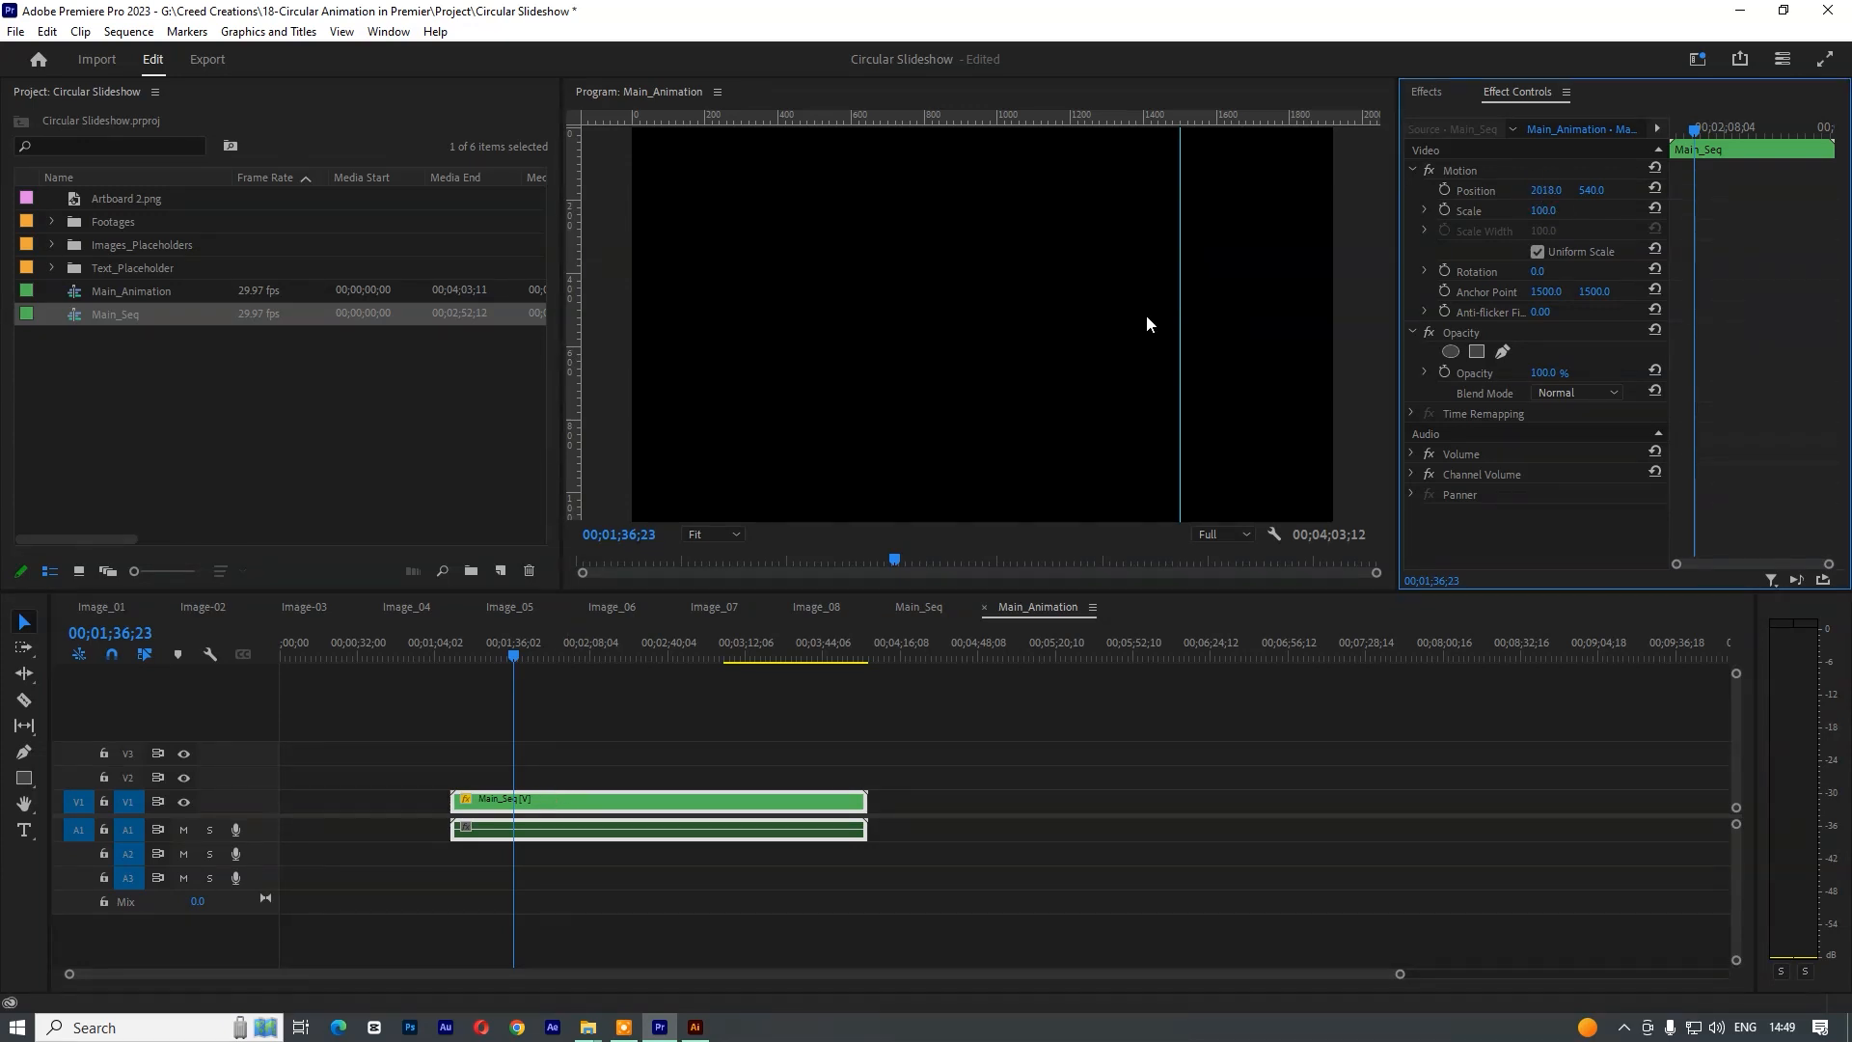
- Move the Main_Animation playhead to 00;00;33;12 and set the program preview zoom to 25%
{"action": "left_click", "coordinate": [690, 562]}
{"action": "left_click", "coordinate": [738, 536]}
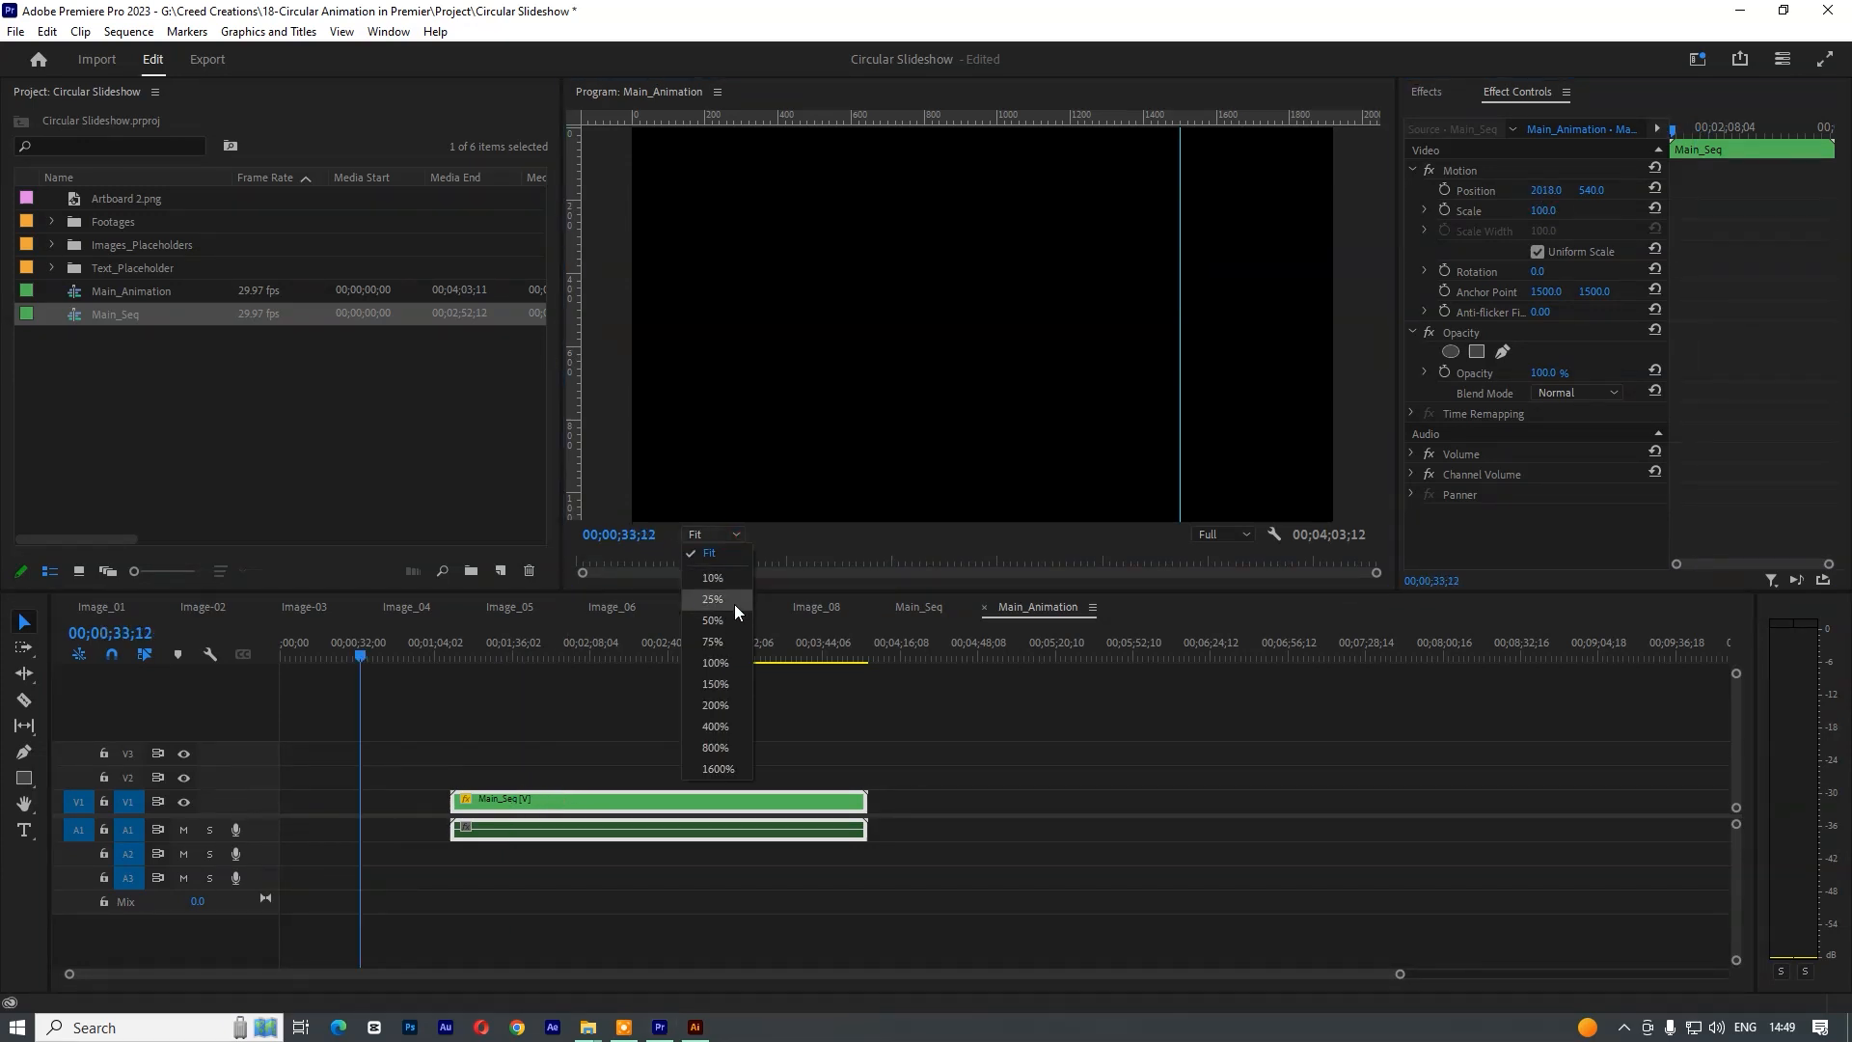
{"action": "left_click", "coordinate": [713, 599]}
- Check the image ring in the Main_Seq timeline and return to Main_Animation
{"action": "left_click", "coordinate": [918, 607]}
{"action": "left_click", "coordinate": [299, 663]}
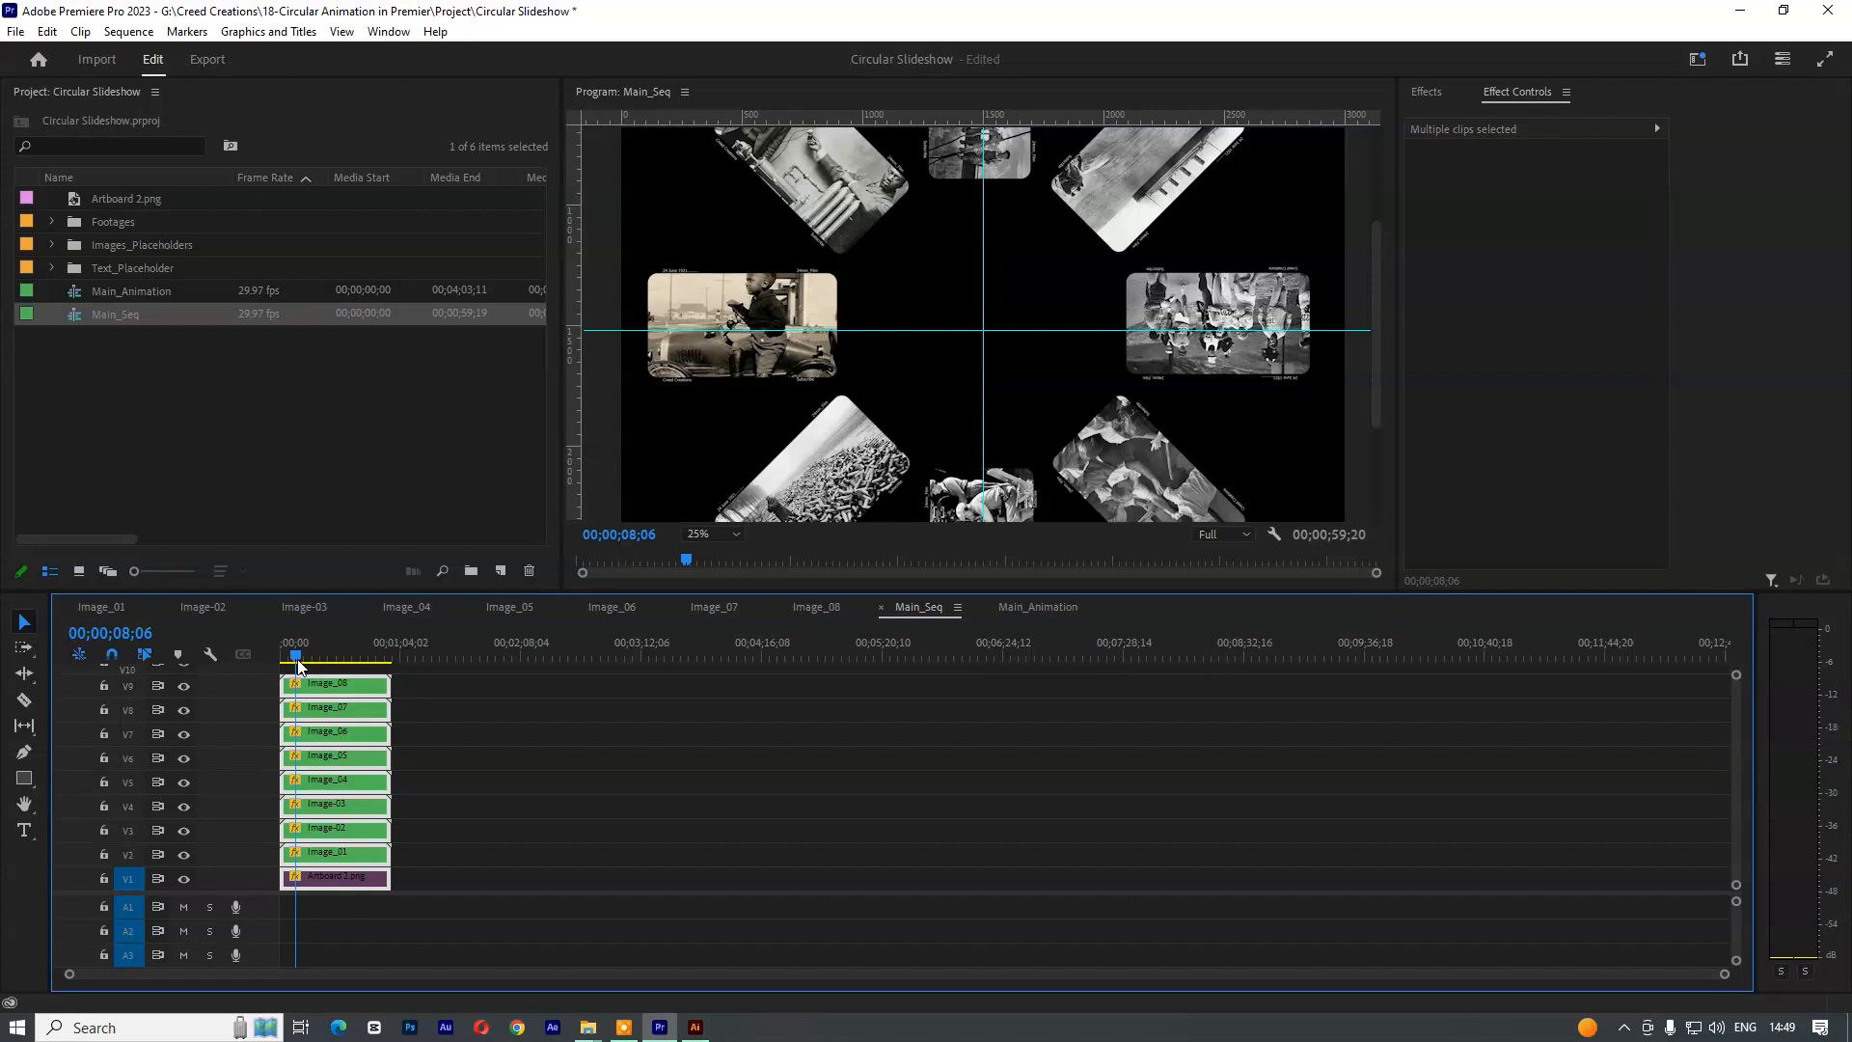
{"action": "key", "text": "equal"}
{"action": "mouse_move", "coordinate": [331, 656]}
{"action": "left_mouse_down"}
{"action": "mouse_move", "coordinate": [375, 661]}
{"action": "mouse_move", "coordinate": [291, 662]}
{"action": "mouse_move", "coordinate": [383, 662]}
{"action": "mouse_move", "coordinate": [290, 662]}
{"action": "mouse_move", "coordinate": [325, 662]}
{"action": "left_mouse_up"}
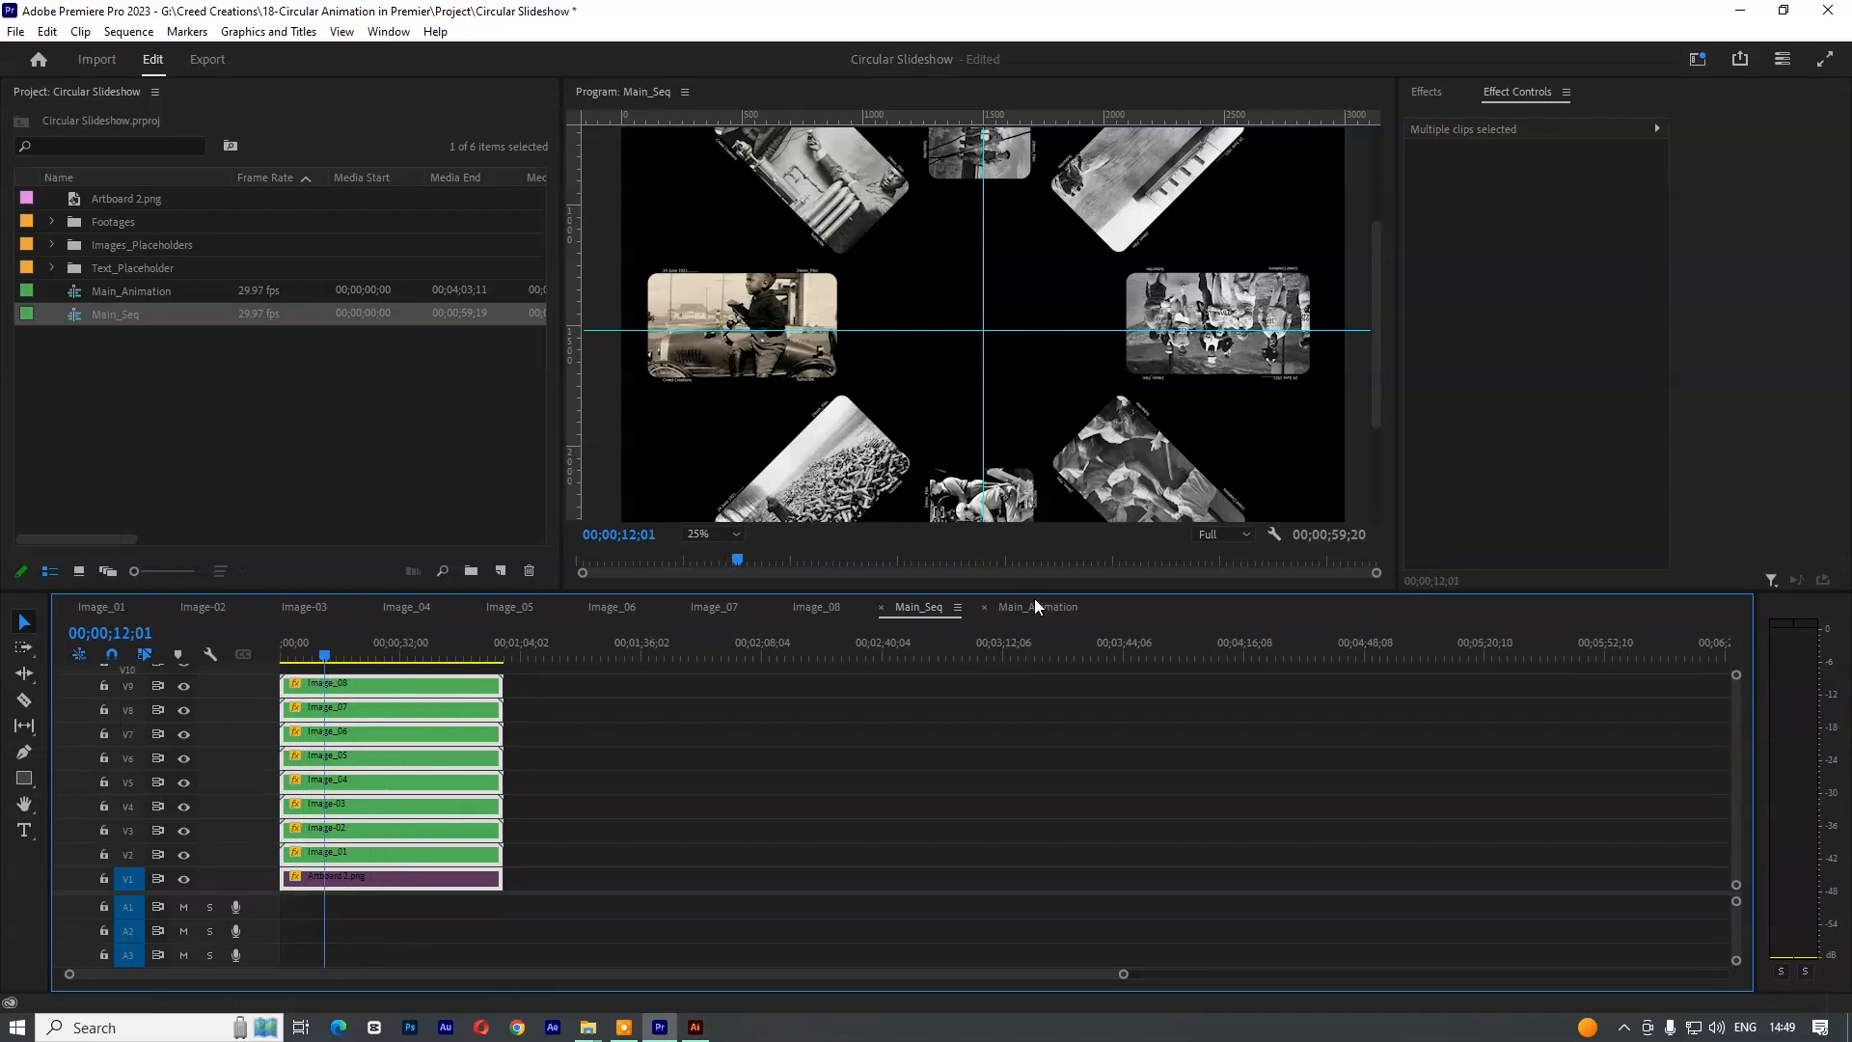
{"action": "left_click", "coordinate": [1037, 605]}
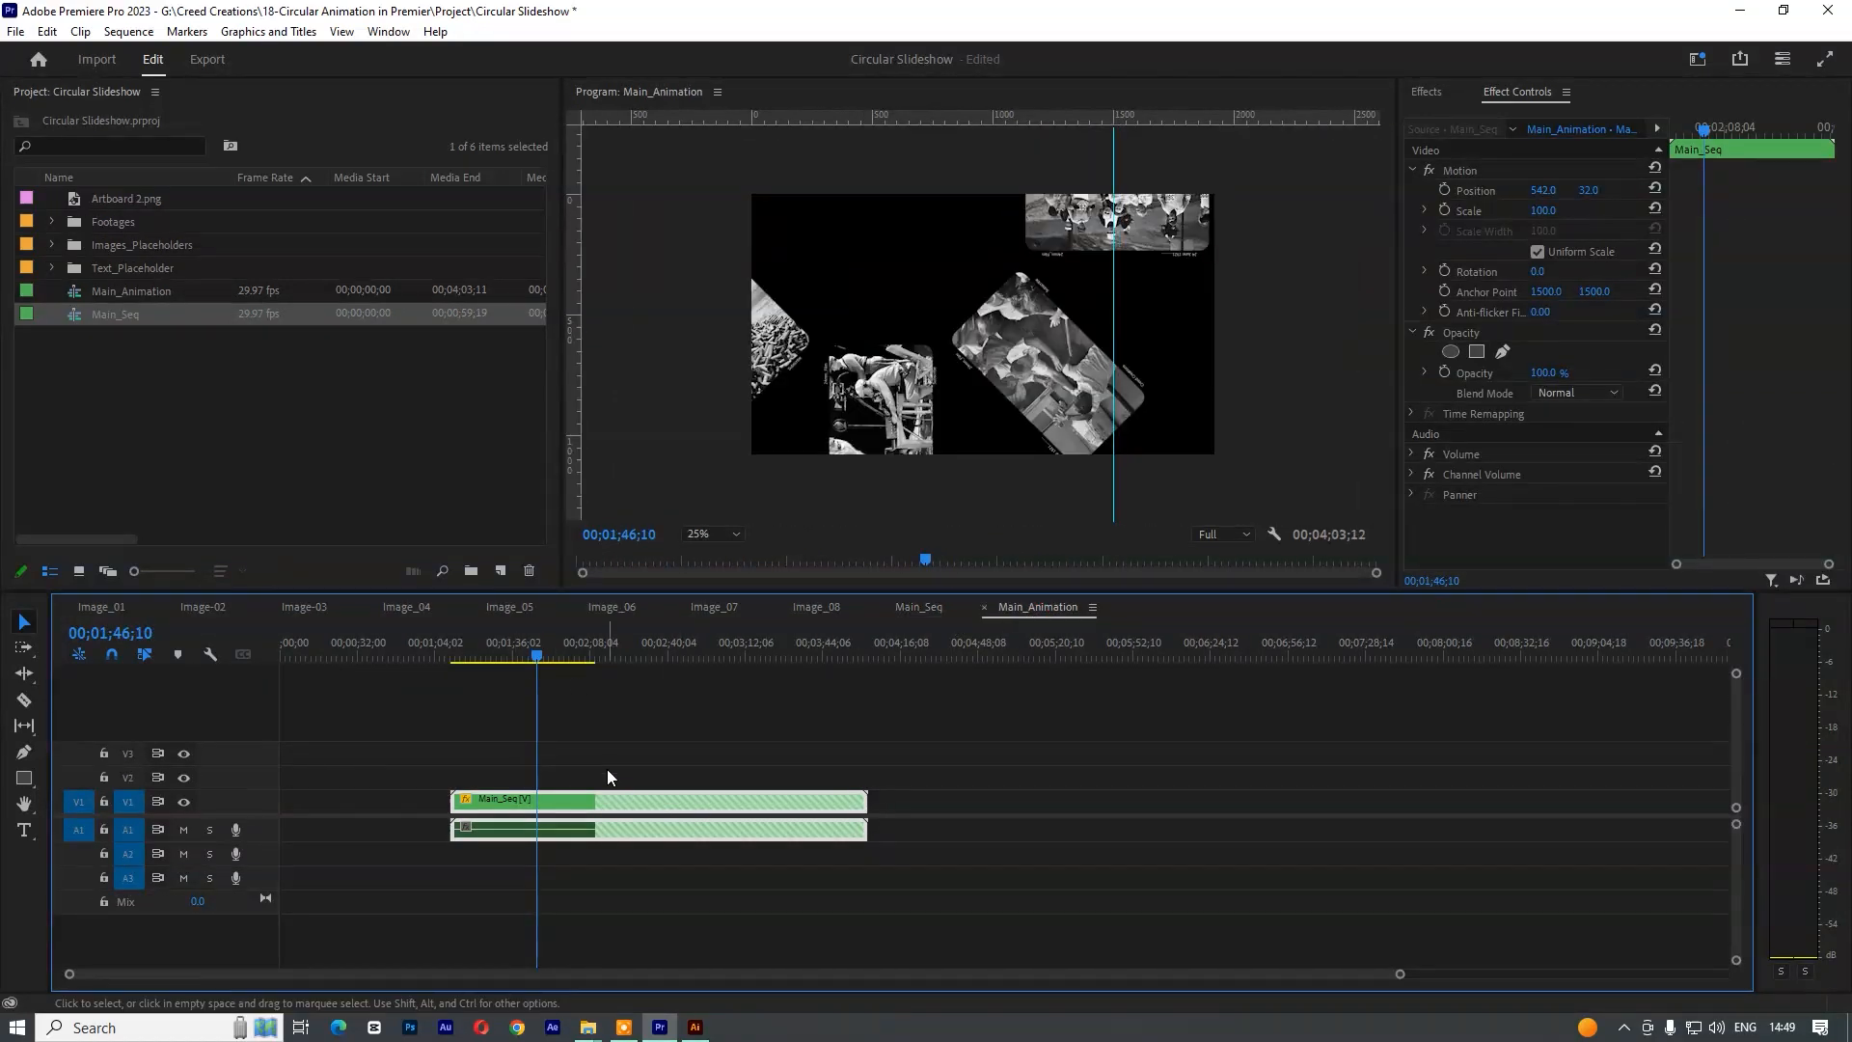
- At 00;01;36;00, frame the boy-in-car photo by setting the Main_Seq clip's position to 2795, 552 and its scale to 187
{"action": "left_click", "coordinate": [604, 773]}
{"action": "left_click", "coordinate": [512, 655]}
{"action": "left_click", "coordinate": [518, 799]}
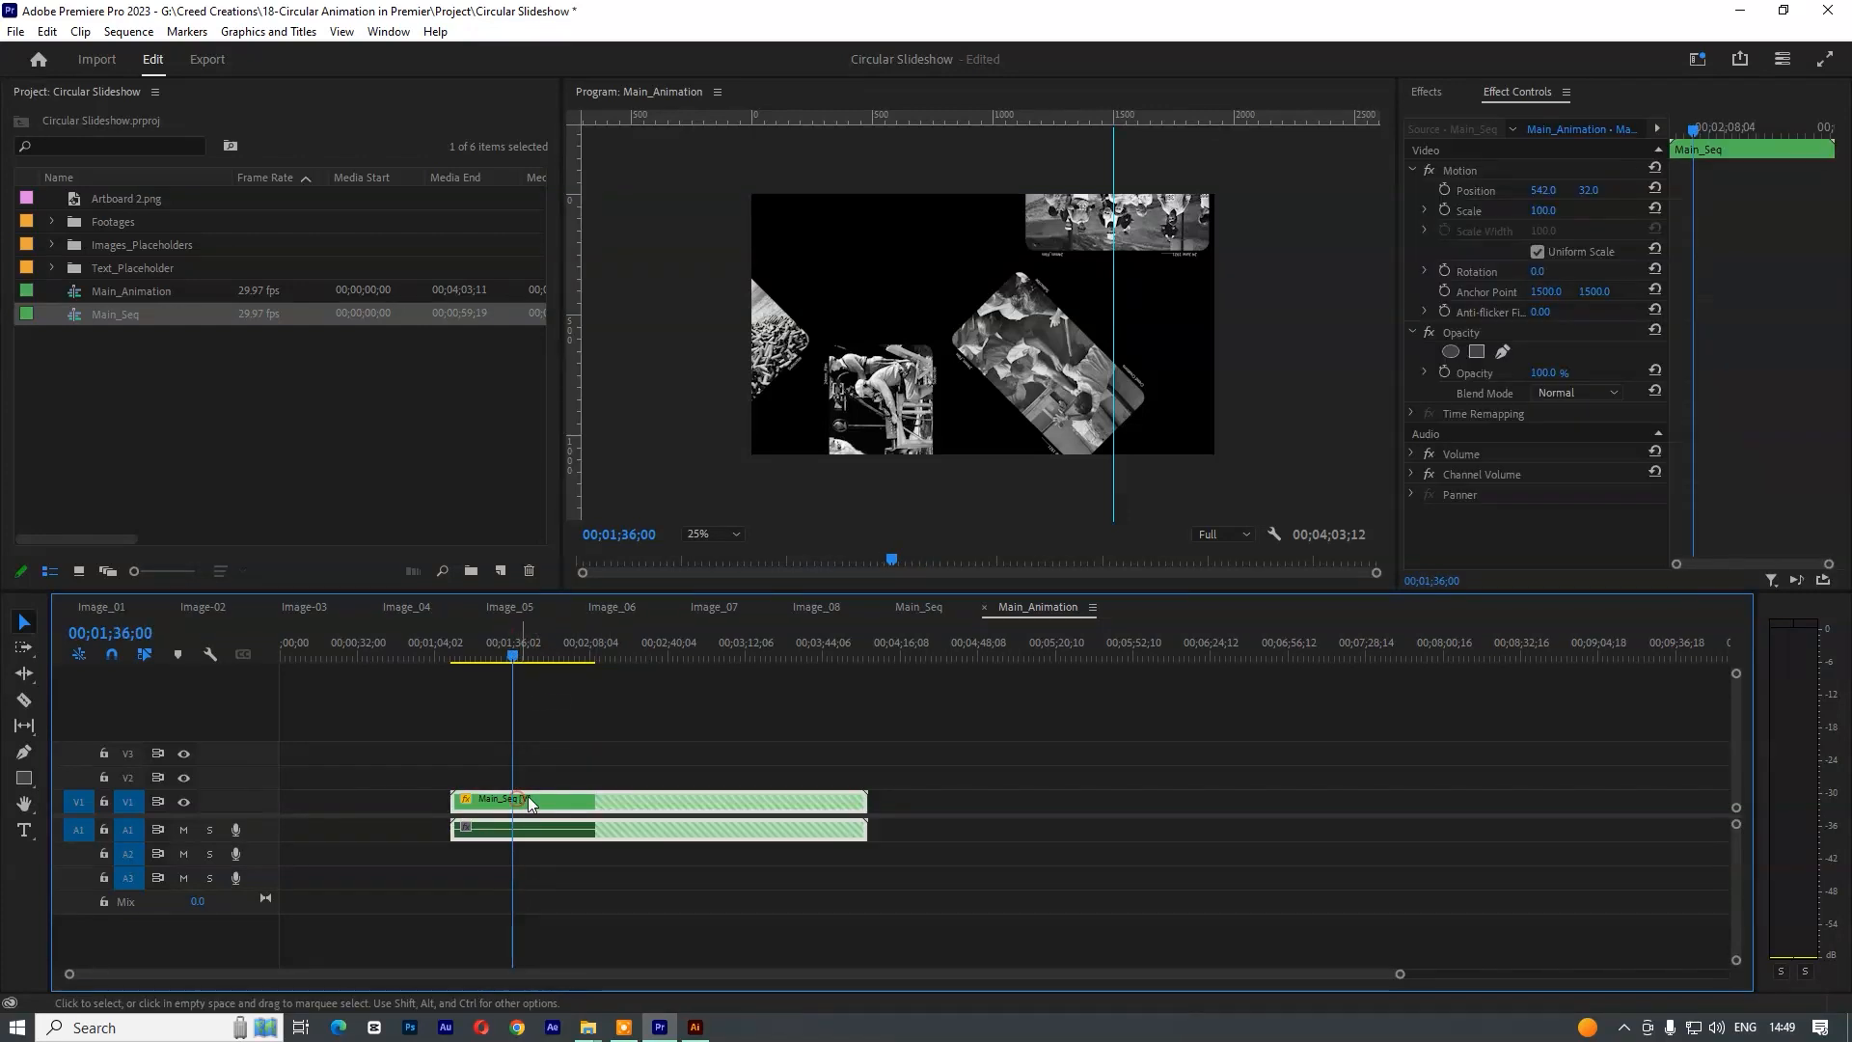
{"action": "left_click_drag", "start_coordinate": [1543, 190], "coordinate": [1579, 209]}
{"action": "left_click_drag", "start_coordinate": [1582, 190], "coordinate": [1549, 197]}
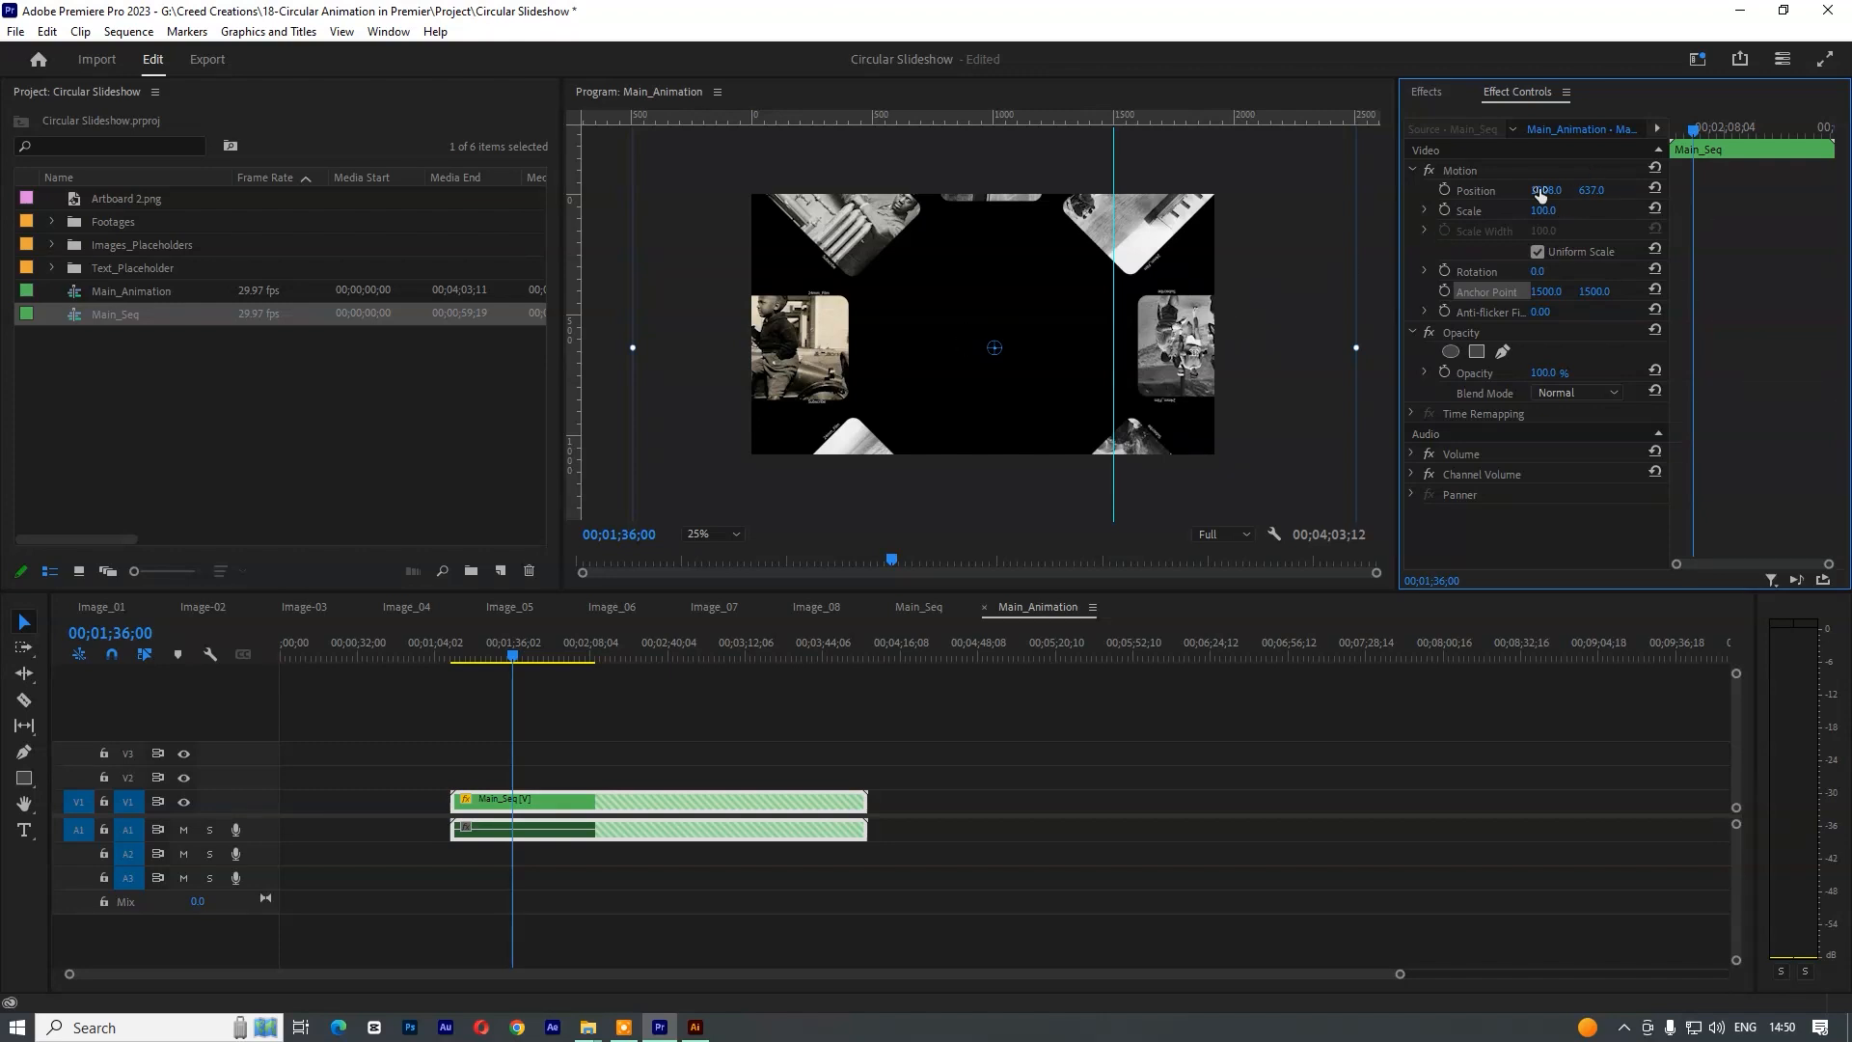
{"action": "left_click_drag", "start_coordinate": [1538, 189], "coordinate": [1601, 191]}
{"action": "left_click_drag", "start_coordinate": [1111, 197], "coordinate": [1125, 177]}
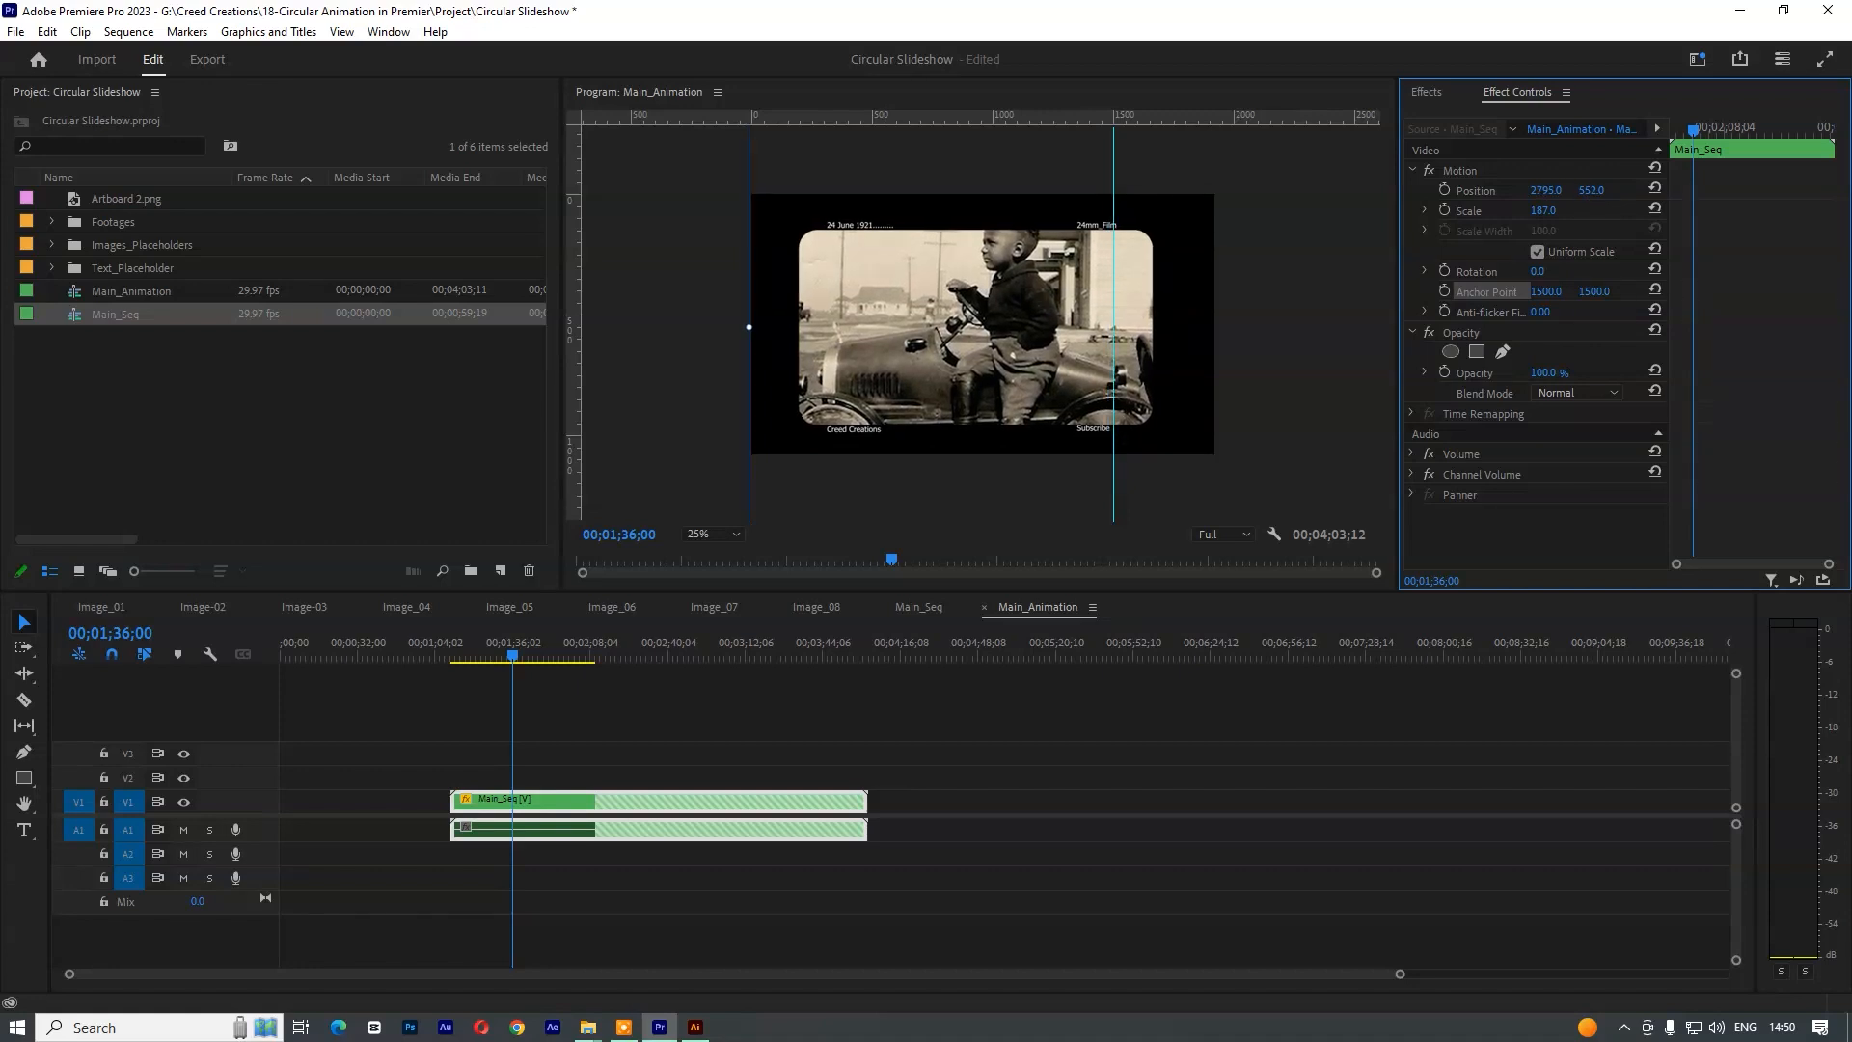
- Save the project, split the Main_Seq clip where its nested content ends, and delete the empty remainder
{"action": "key", "text": "ctrl+s"}
{"action": "left_click_drag", "start_coordinate": [600, 656], "coordinate": [594, 656]}
{"action": "key", "text": "ctrl+k"}
{"action": "mouse_move", "coordinate": [641, 761]}
{"action": "left_mouse_down"}
{"action": "mouse_move", "coordinate": [671, 873]}
{"action": "mouse_move", "coordinate": [696, 863]}
{"action": "left_mouse_up"}
{"action": "key", "text": "Delete"}
- Start rotation keyframes at the beginning of the Main_Seq clip with 0° and set the rotation to 139° at 00;01;15;22
{"action": "left_click_drag", "start_coordinate": [523, 653], "coordinate": [449, 653]}
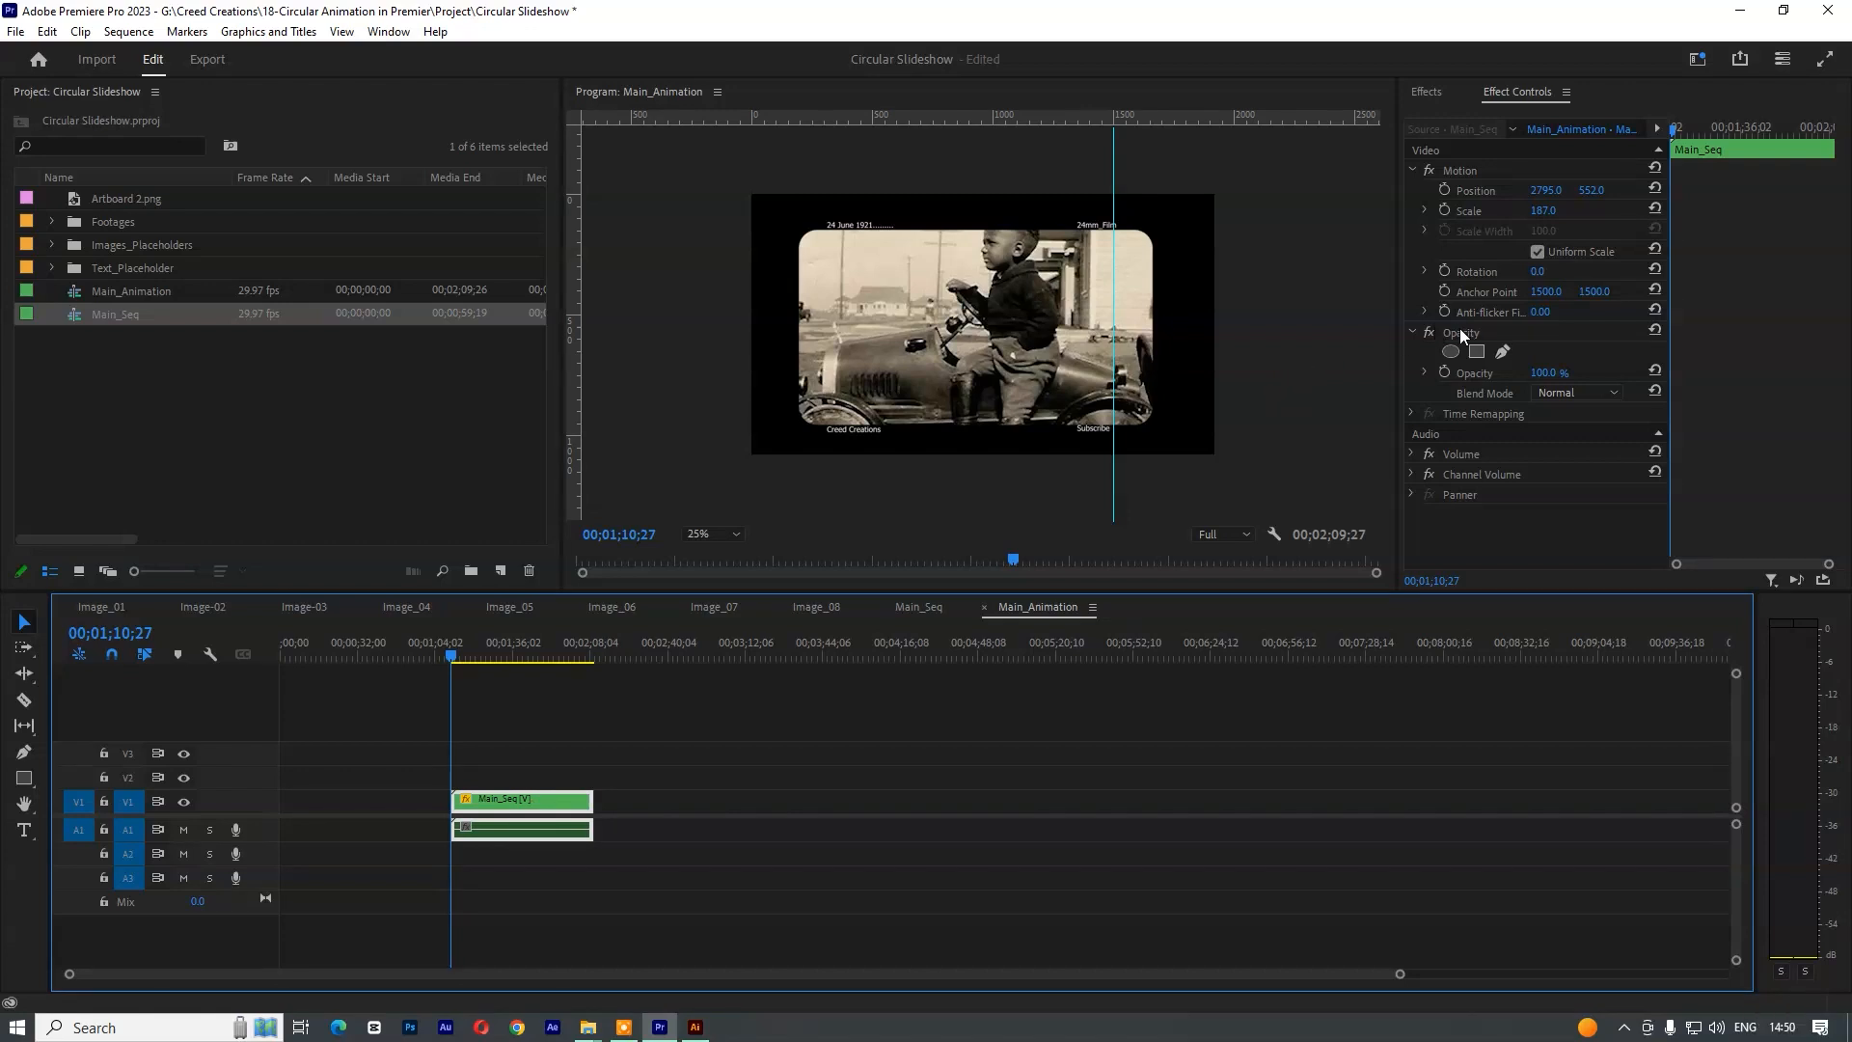
{"action": "left_click", "coordinate": [1445, 272]}
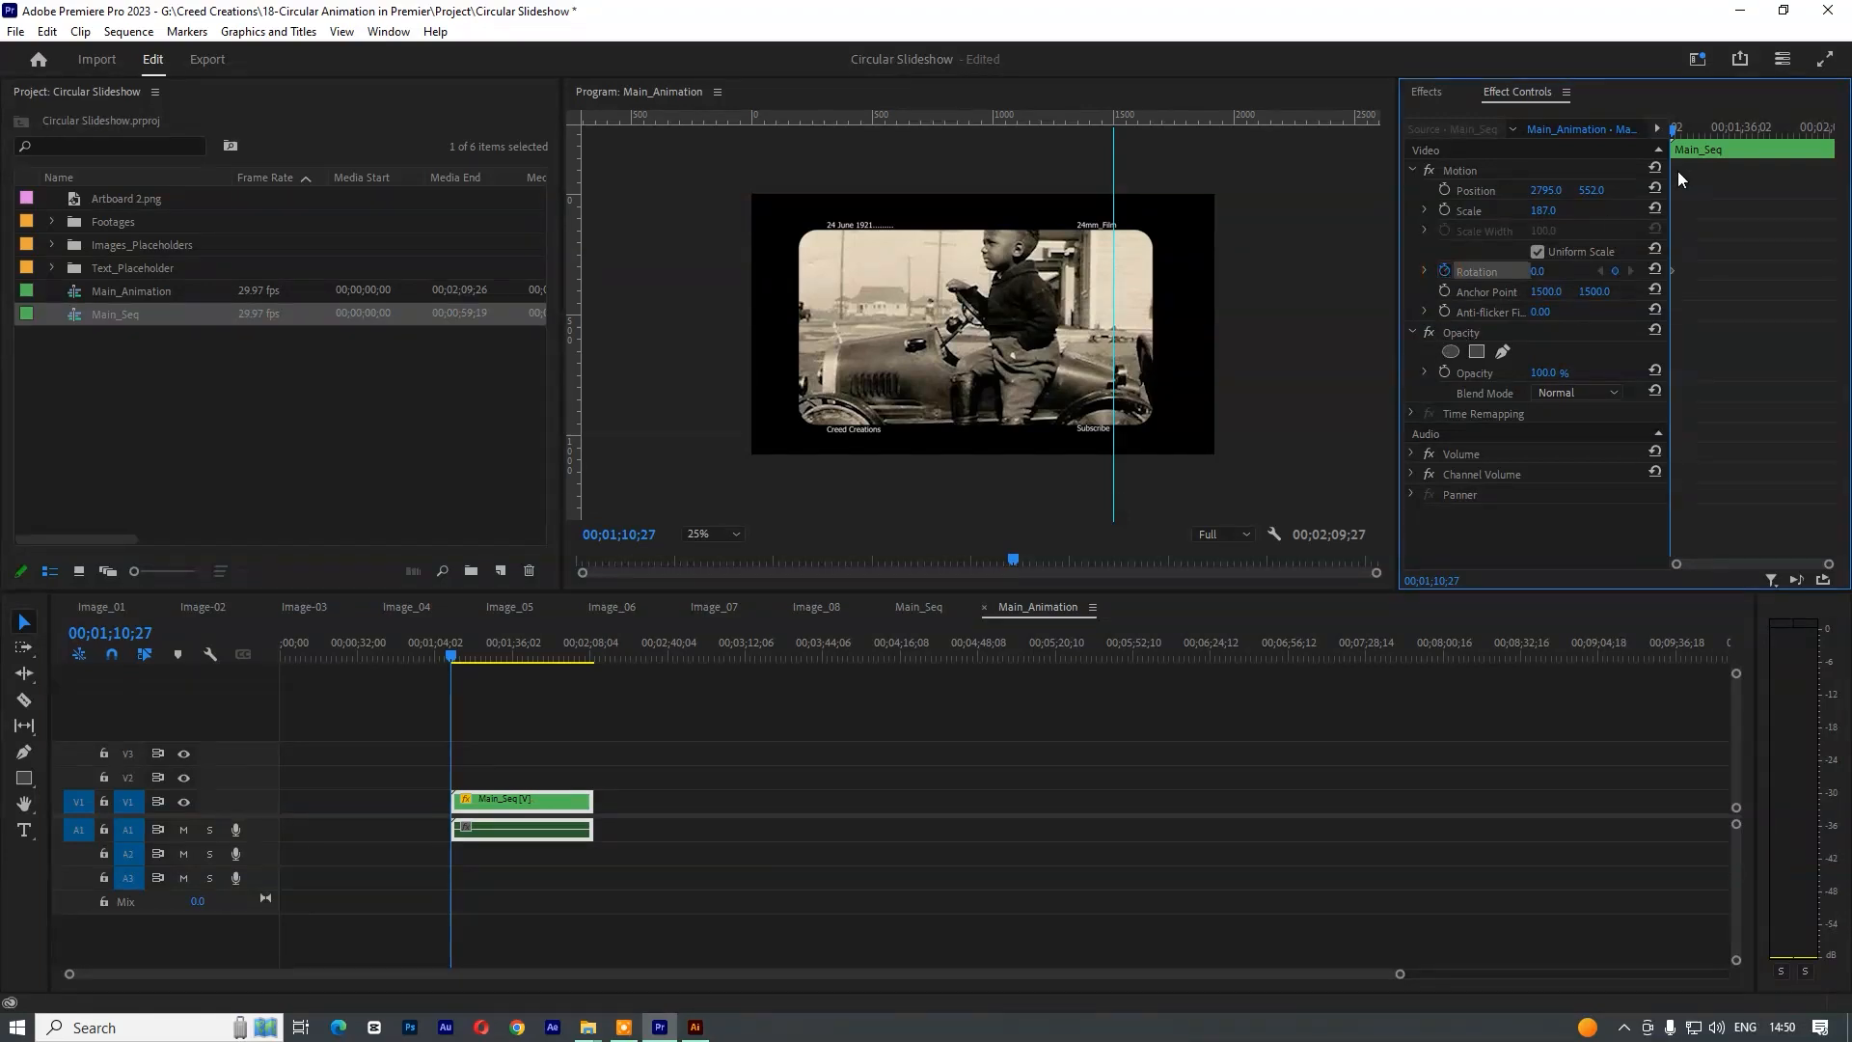
{"action": "left_click_drag", "start_coordinate": [1673, 133], "coordinate": [1688, 135]}
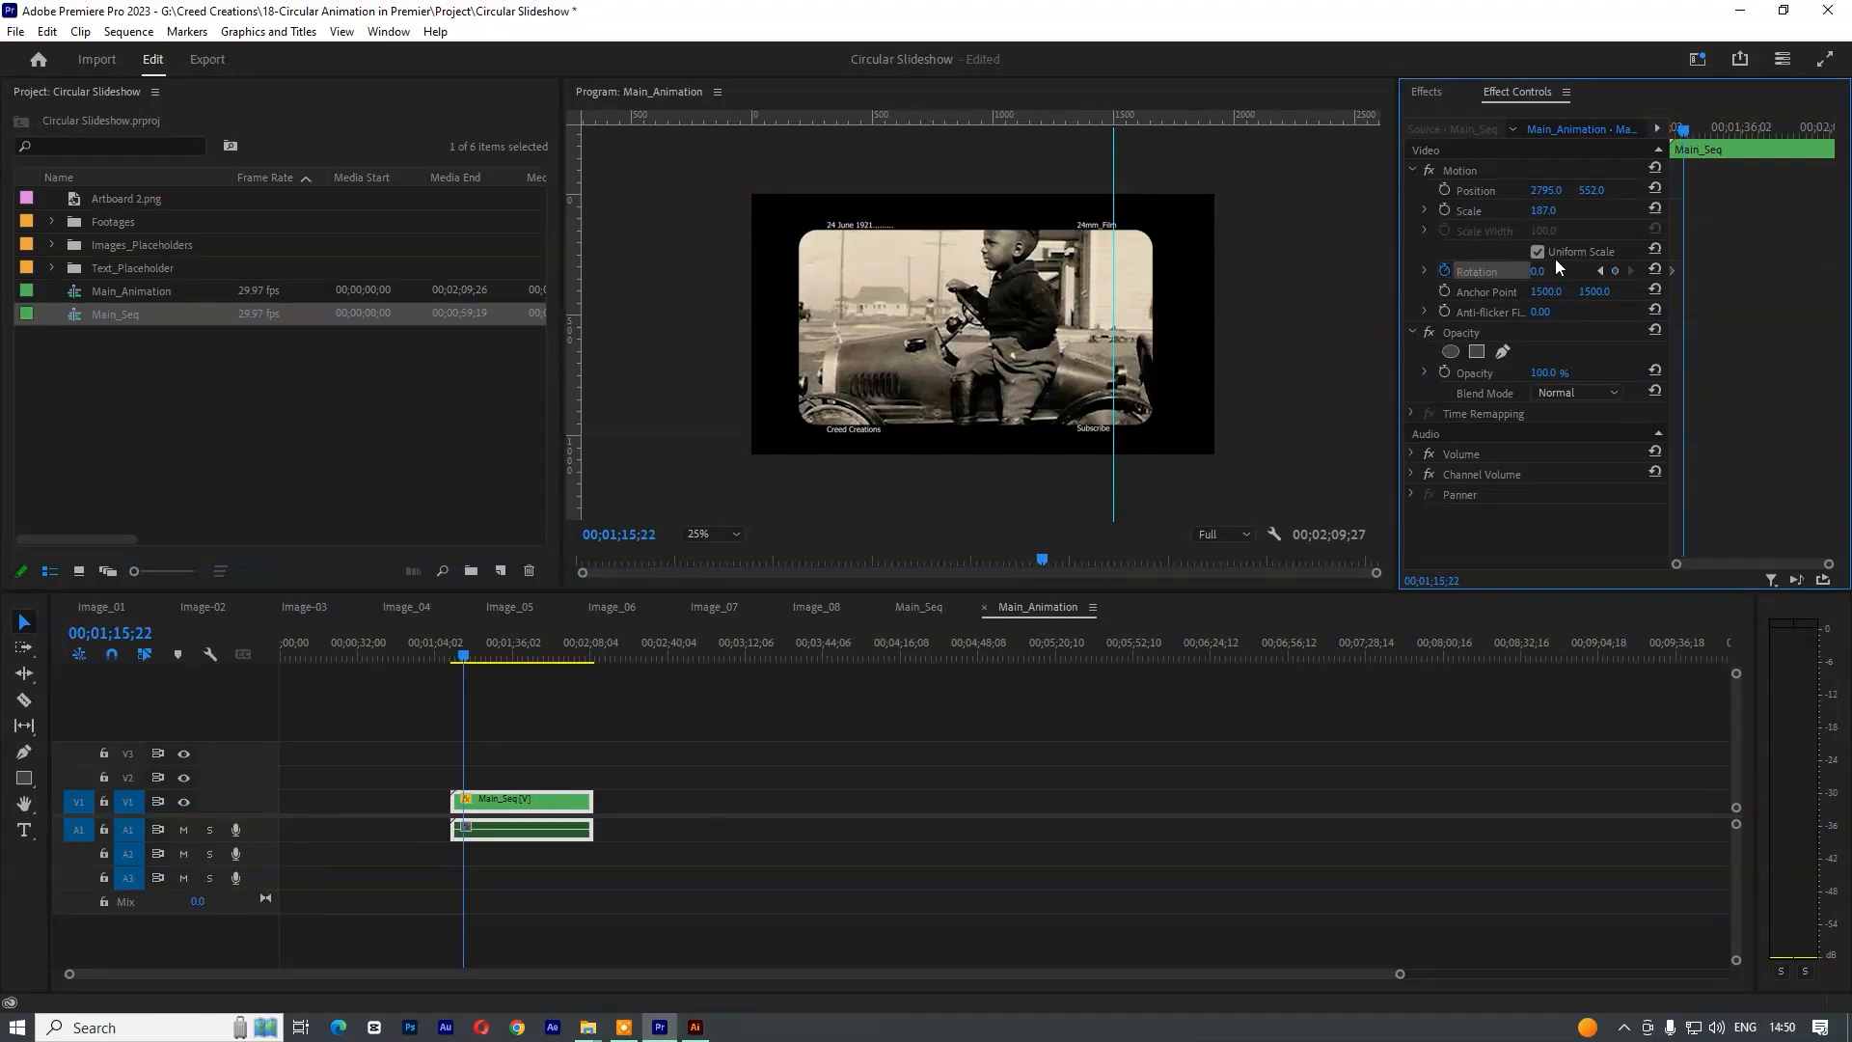
{"action": "left_click_drag", "start_coordinate": [1540, 271], "coordinate": [1674, 271]}
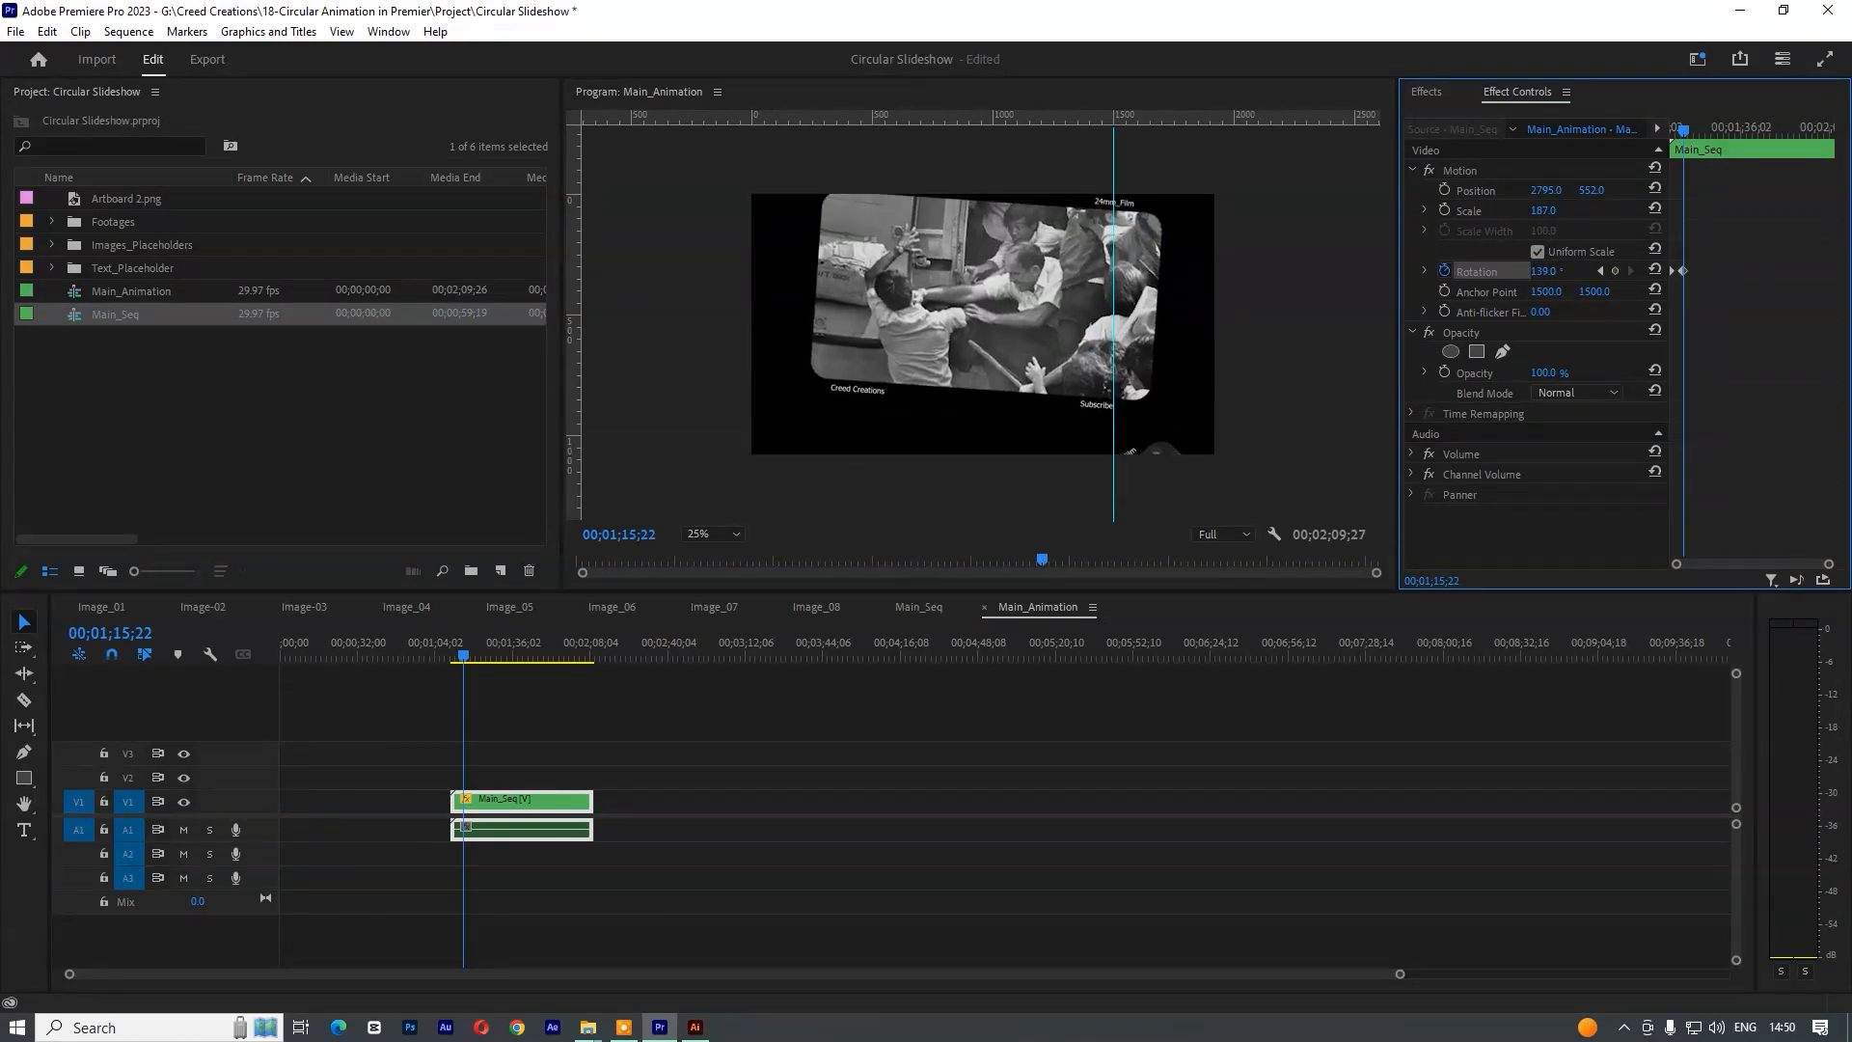
- Add a settling rotation keyframe of 135° at 00;01;16;23 on the Main_Seq clip
{"action": "key", "text": "equal"}
{"action": "key", "text": "equal"}
{"action": "left_click_drag", "start_coordinate": [1722, 131], "coordinate": [1738, 135]}
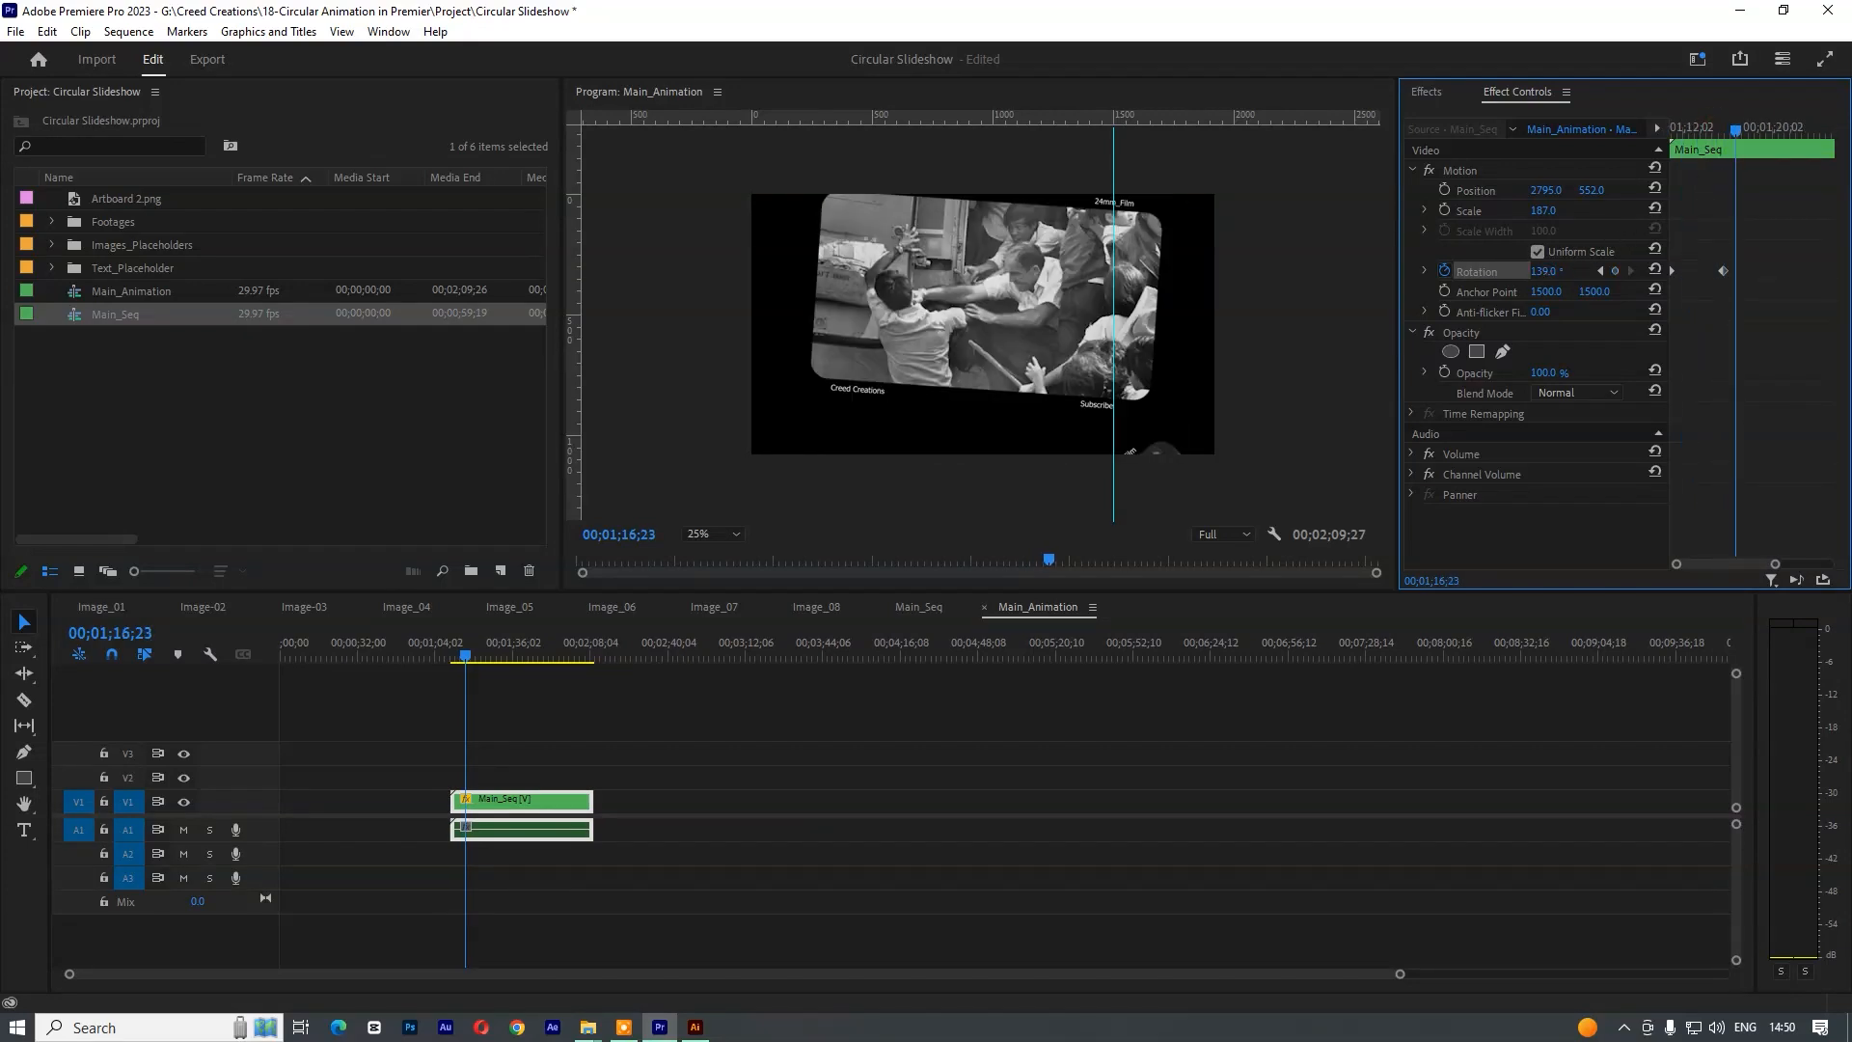
{"action": "left_click_drag", "start_coordinate": [1544, 271], "coordinate": [1541, 271]}
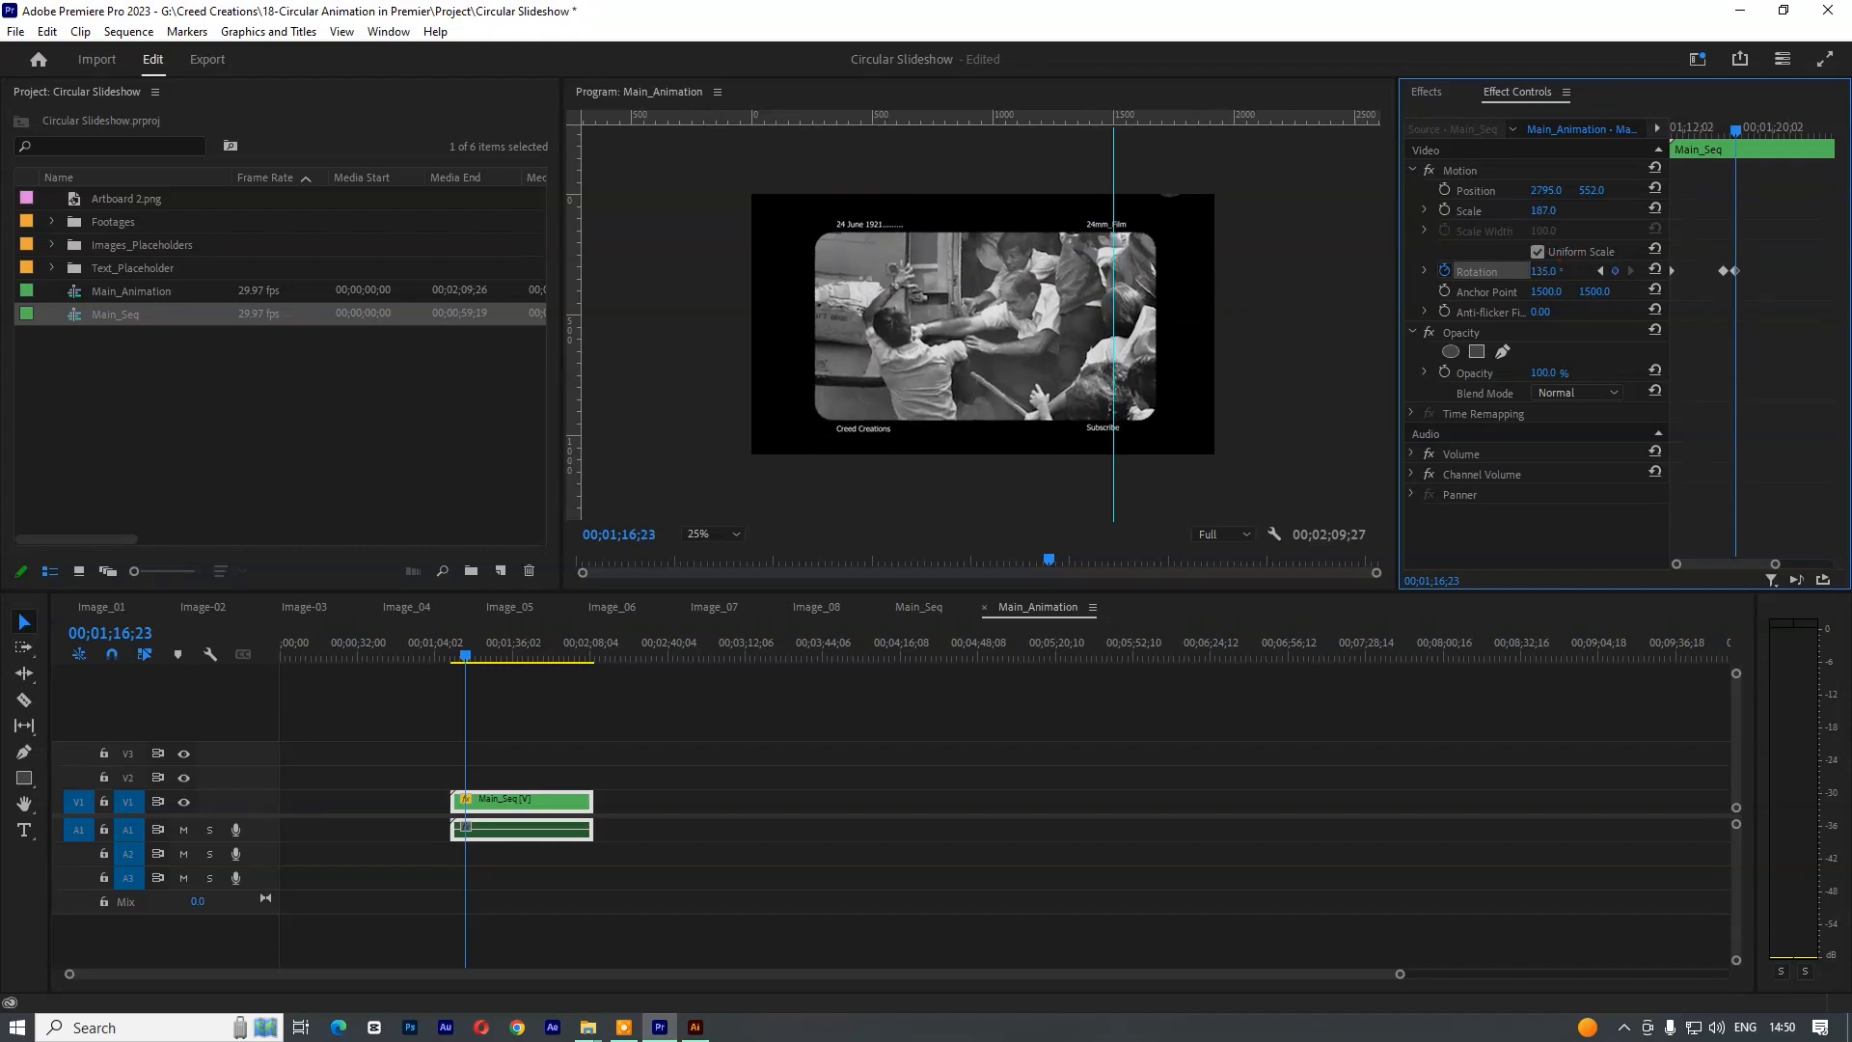
- Preview the rotation, shift the 139° and 135° keyframes earlier with the first at 00;01;13;06, and ease the 0° and 139° keyframes
{"action": "left_click_drag", "start_coordinate": [1747, 128], "coordinate": [1502, 143]}
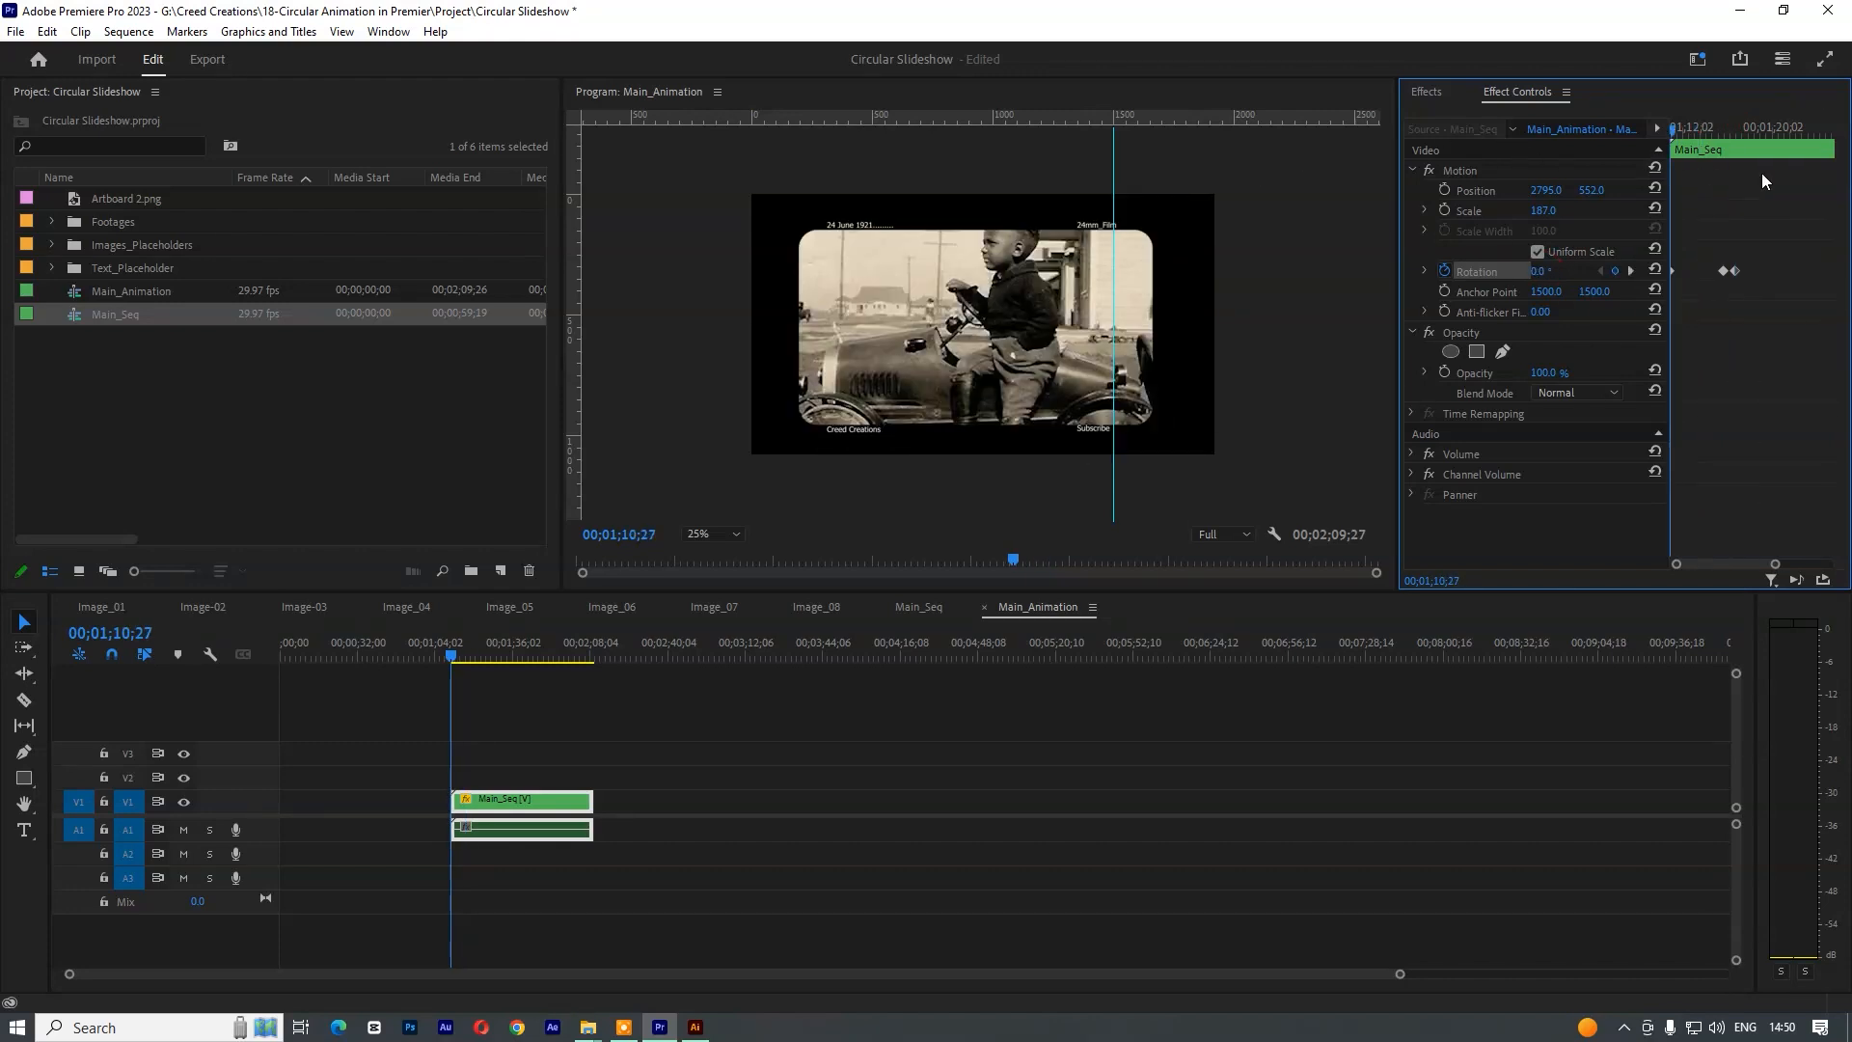
{"action": "key", "text": "space"}
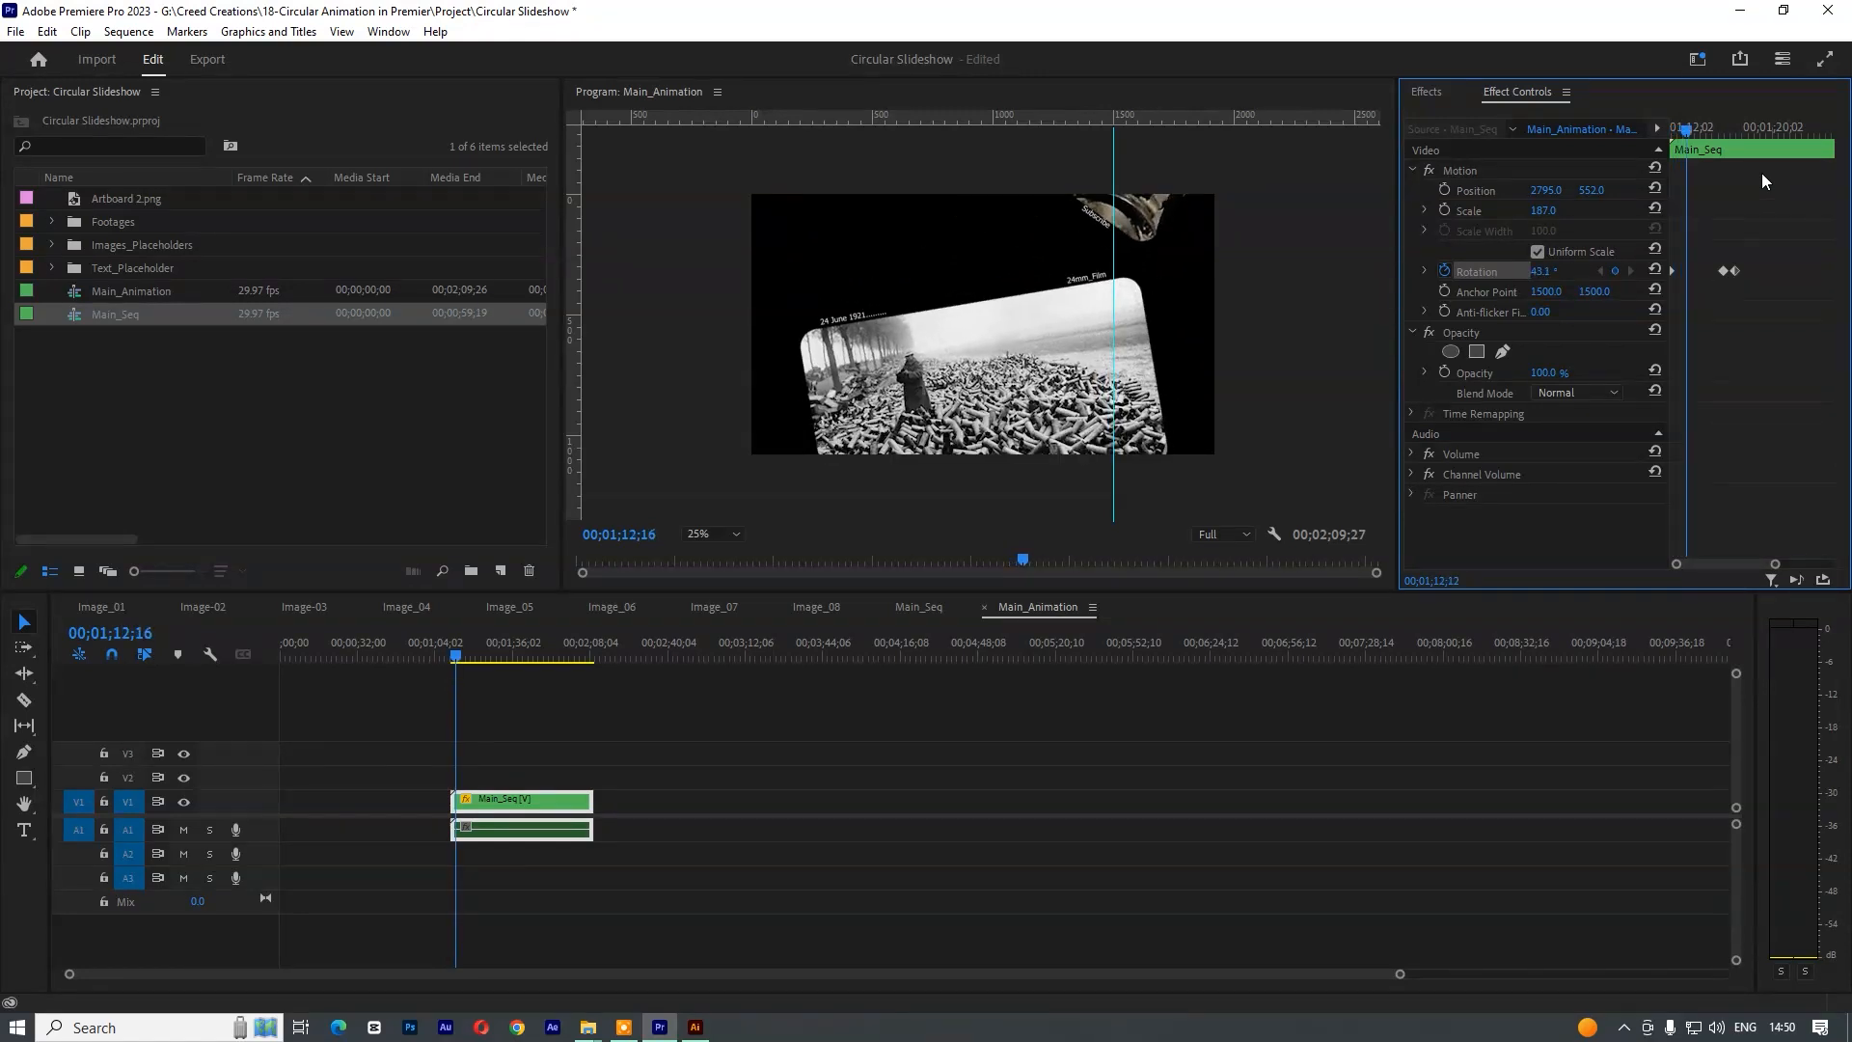
{"action": "left_click_drag", "start_coordinate": [1784, 230], "coordinate": [1696, 275]}
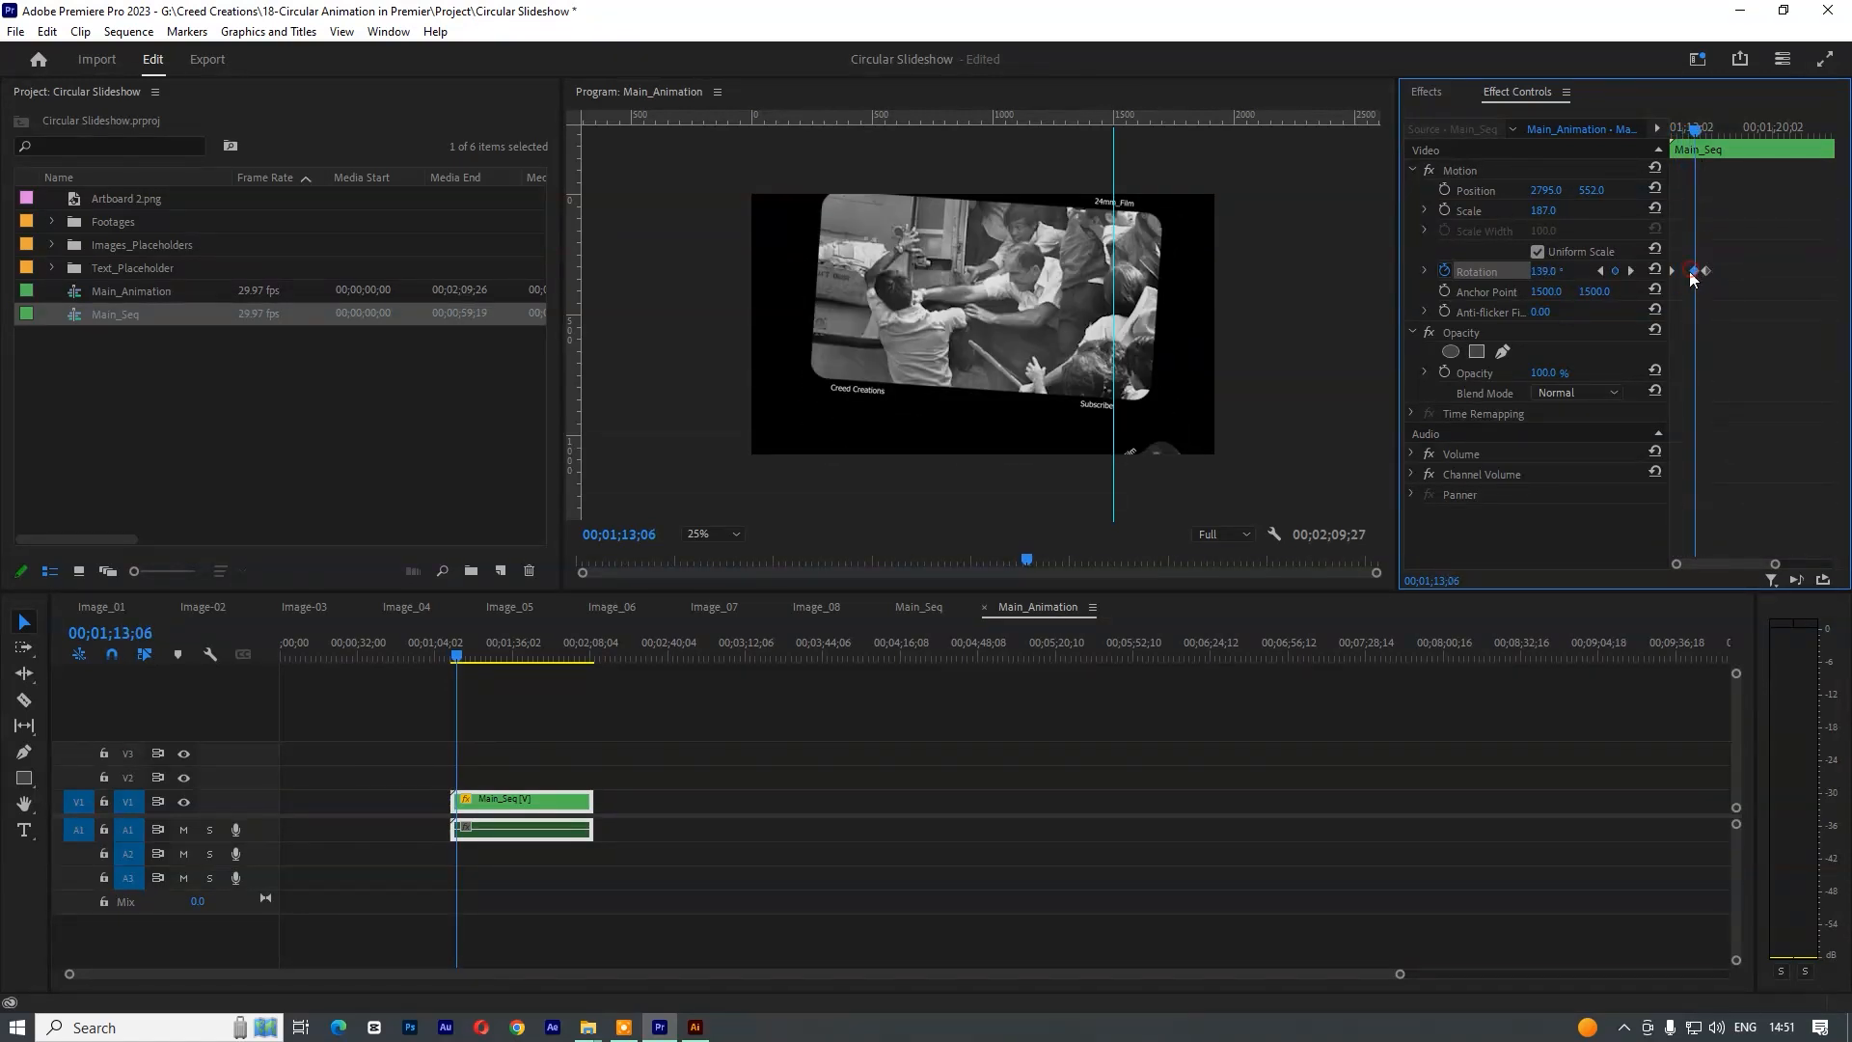
{"action": "right_click", "coordinate": [1674, 279]}
{"action": "left_click", "coordinate": [1727, 538]}
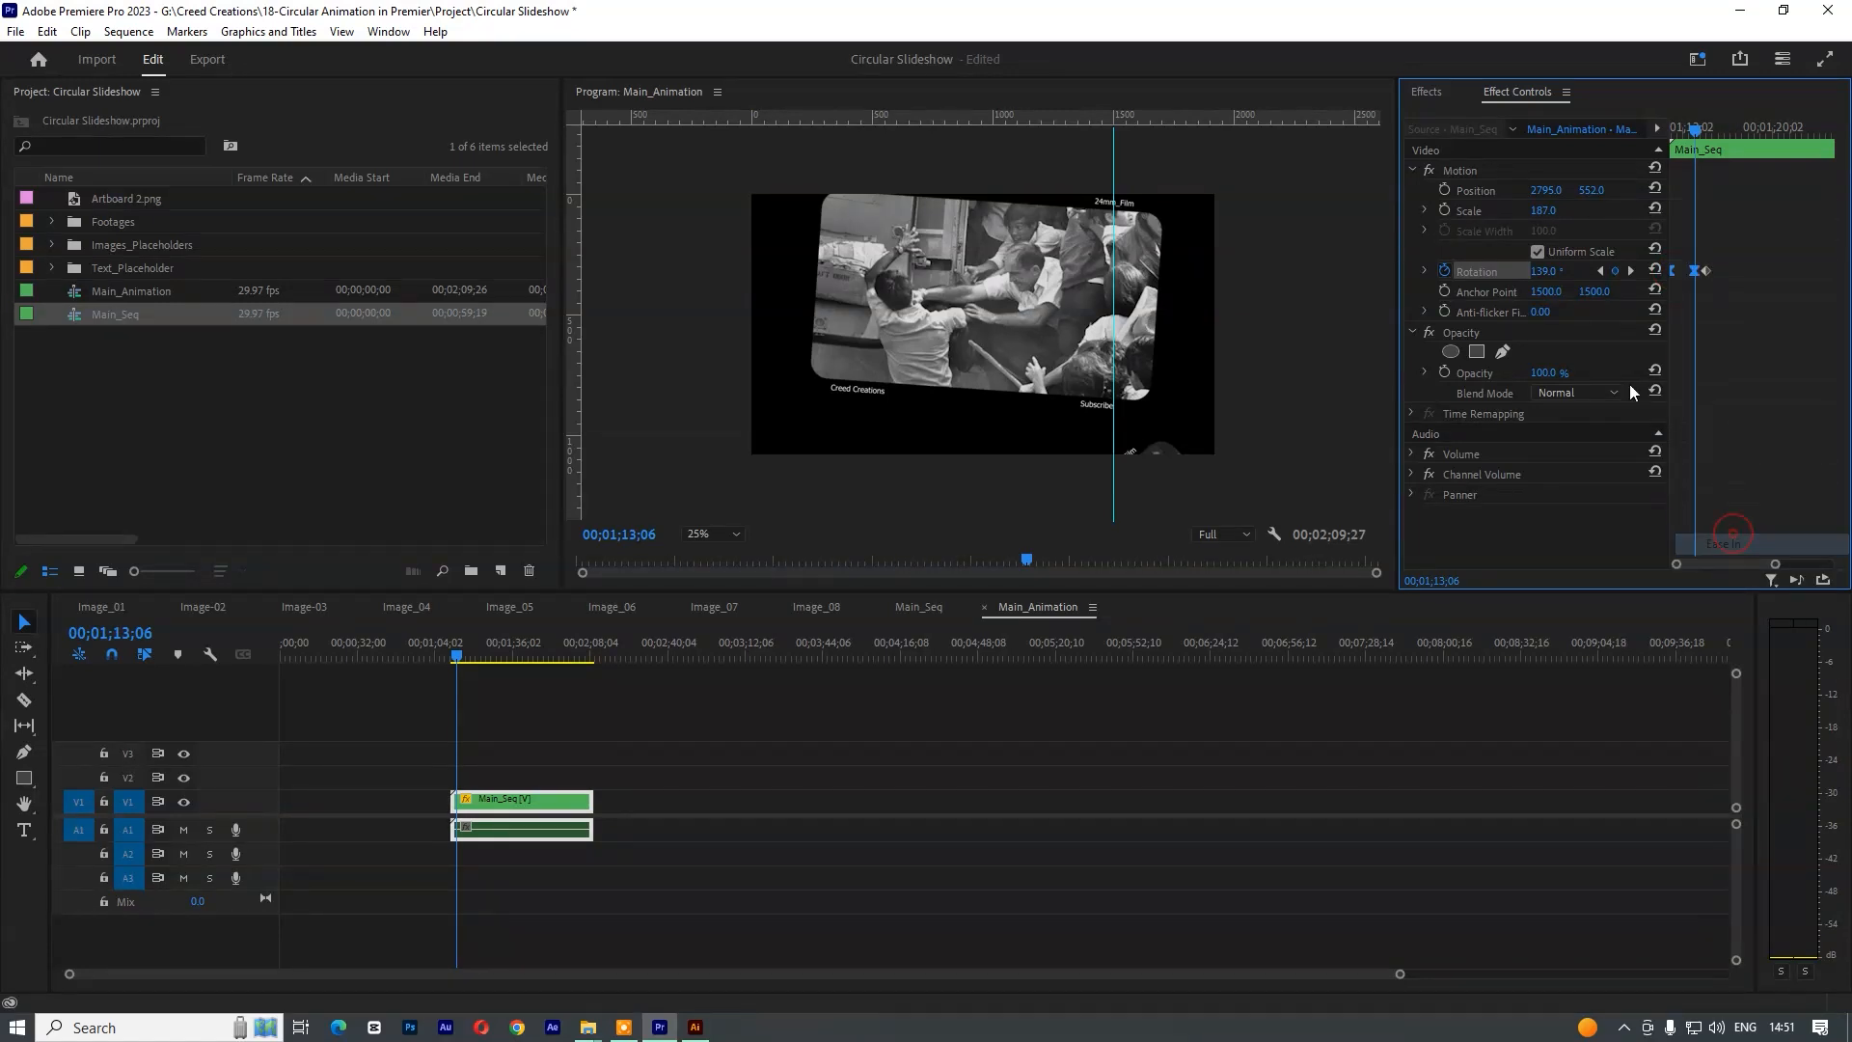
- Reshape the rotation velocity curve to peak near the start and play the result from 00;01;10;27
{"action": "left_click", "coordinate": [1423, 272]}
{"action": "scroll", "coordinate": [1767, 343], "scroll_direction": "up", "scroll_amount": 3}
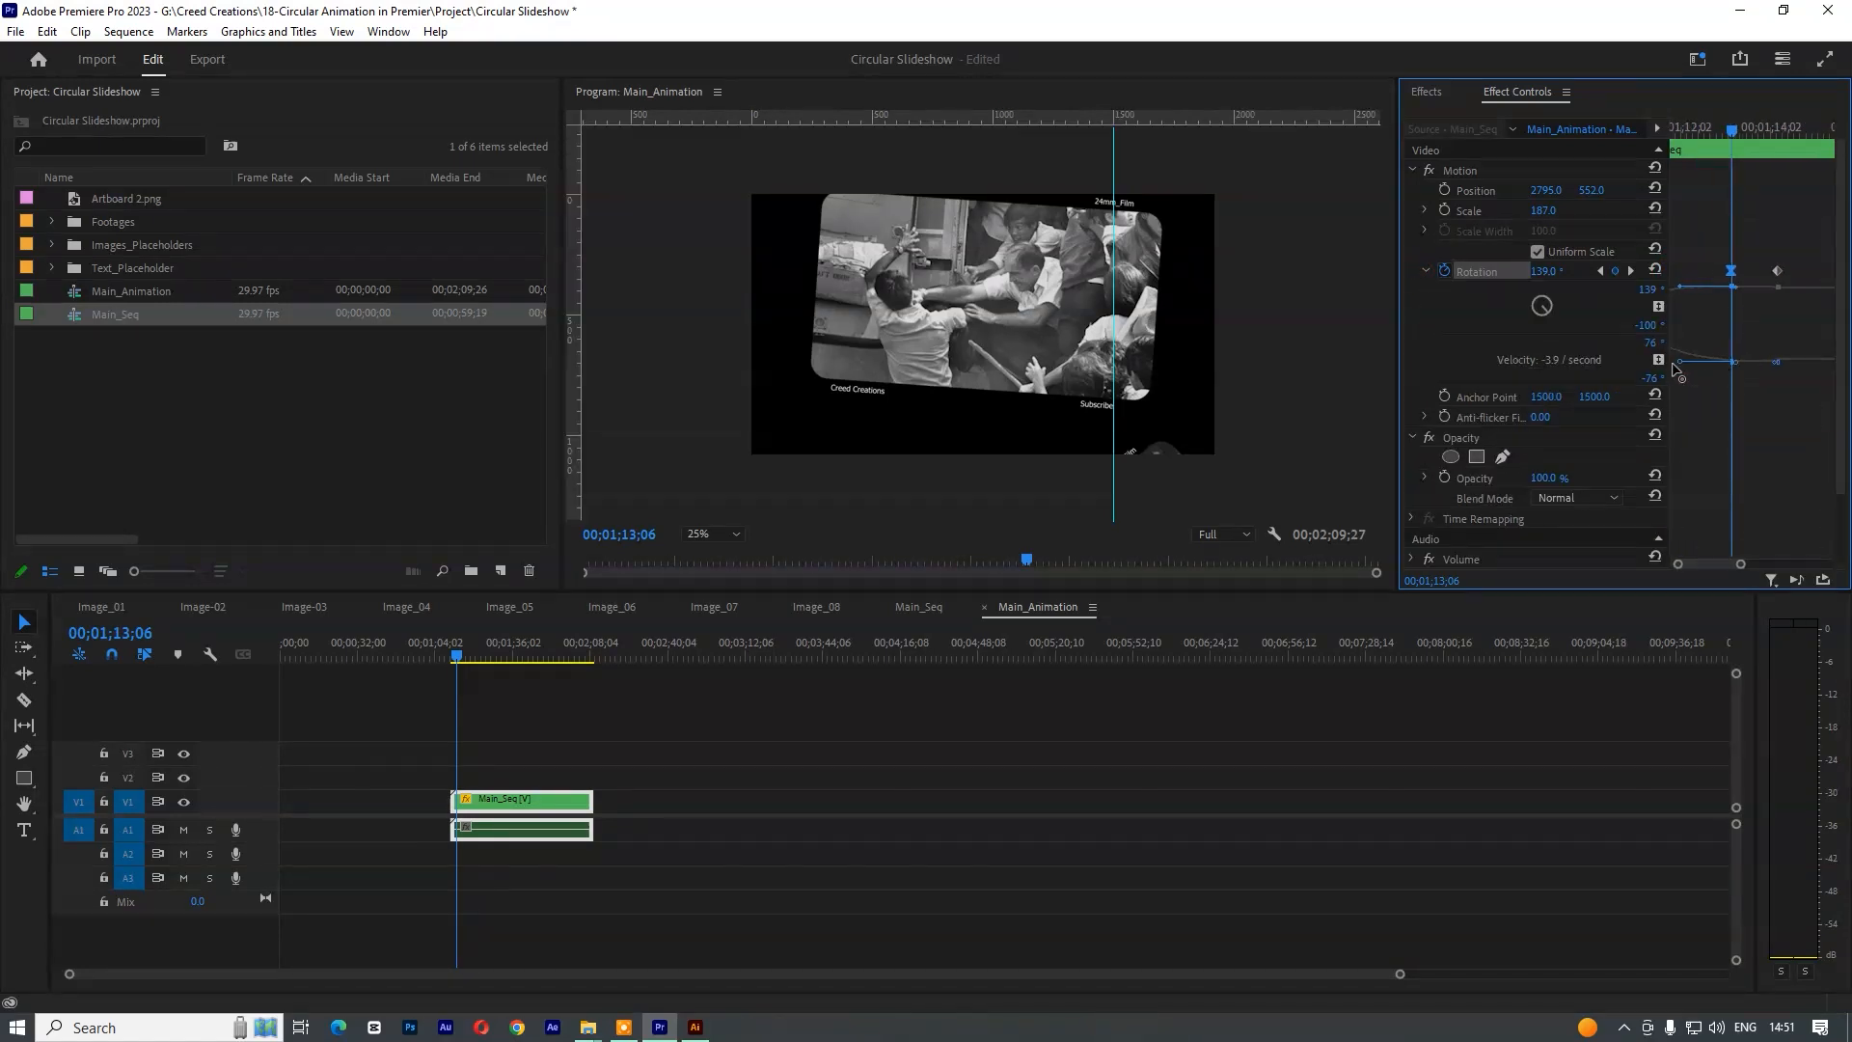
{"action": "left_click_drag", "start_coordinate": [1732, 130], "coordinate": [1500, 158]}
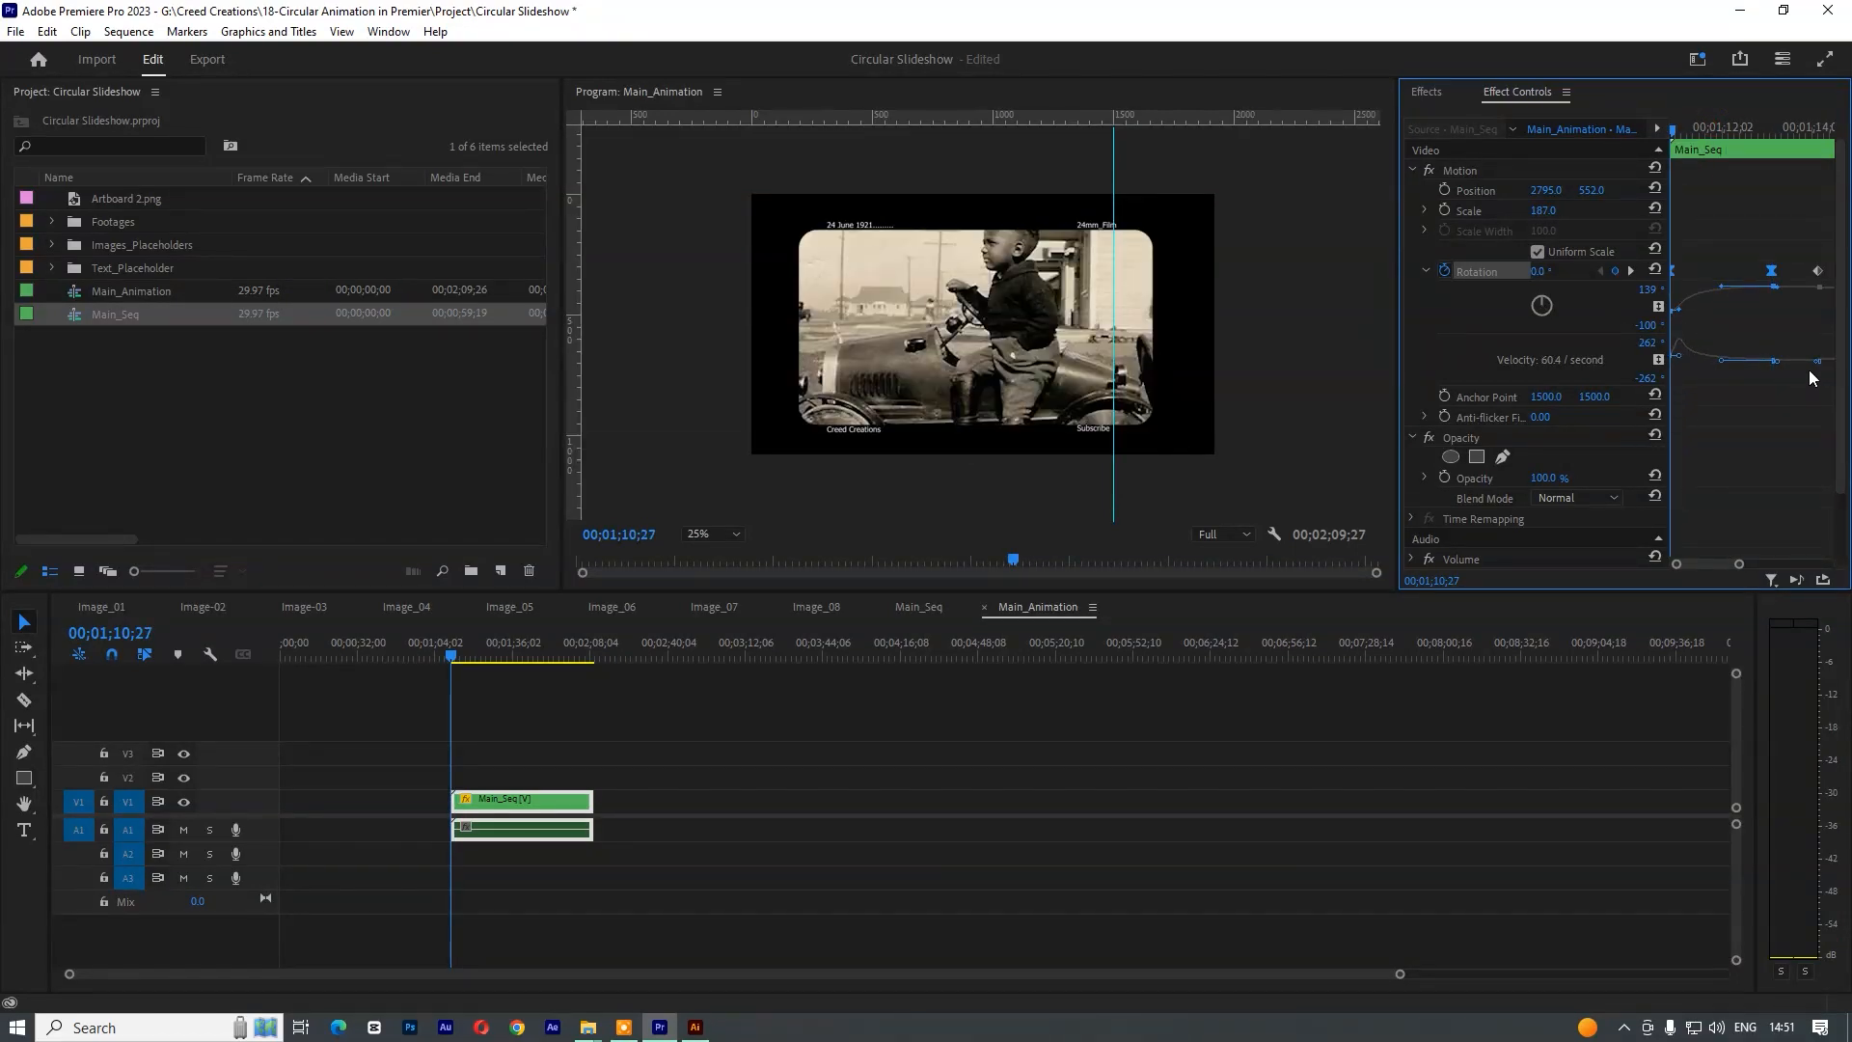
{"action": "key", "text": "space"}
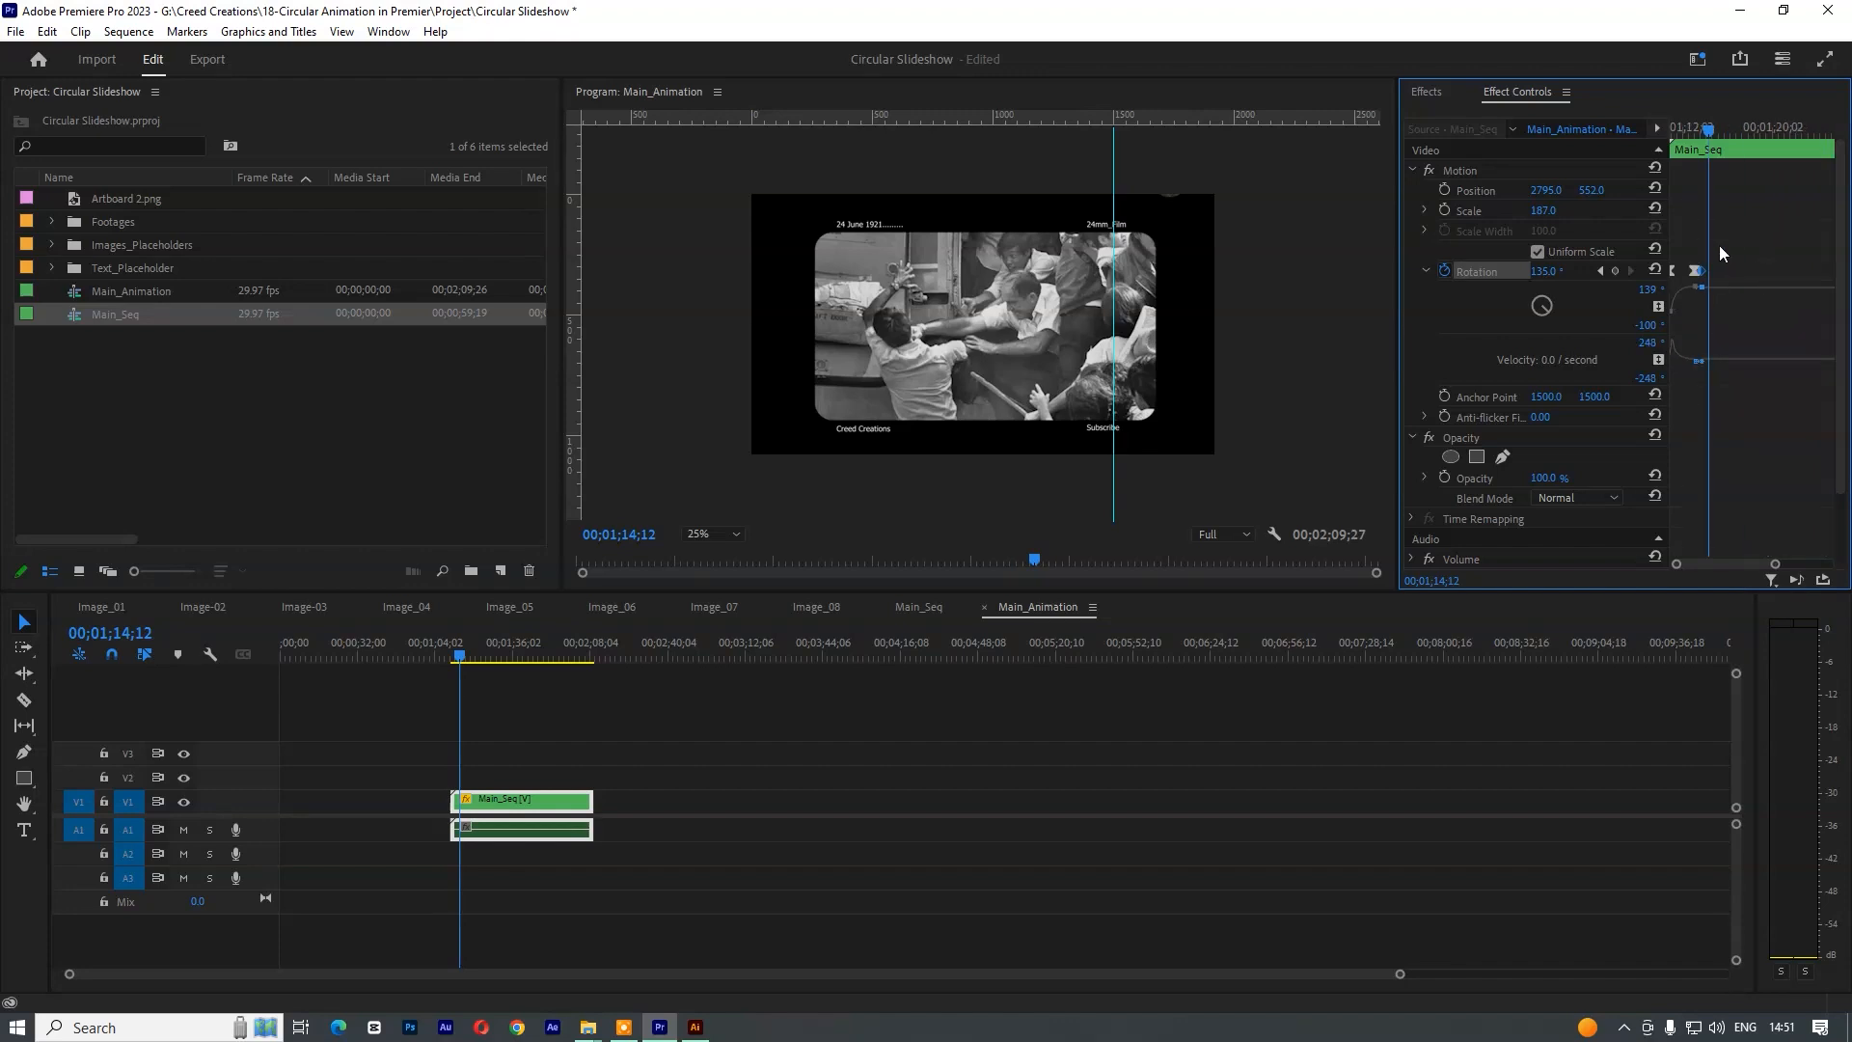
- Add a rotation hold keyframe at 00;01;15;09, then keyframes of 272° at 00;01;16;12 and 270° at 00;01;16;25
{"action": "left_click", "coordinate": [1718, 131]}
{"action": "left_click_drag", "start_coordinate": [1722, 131], "coordinate": [1718, 132]}
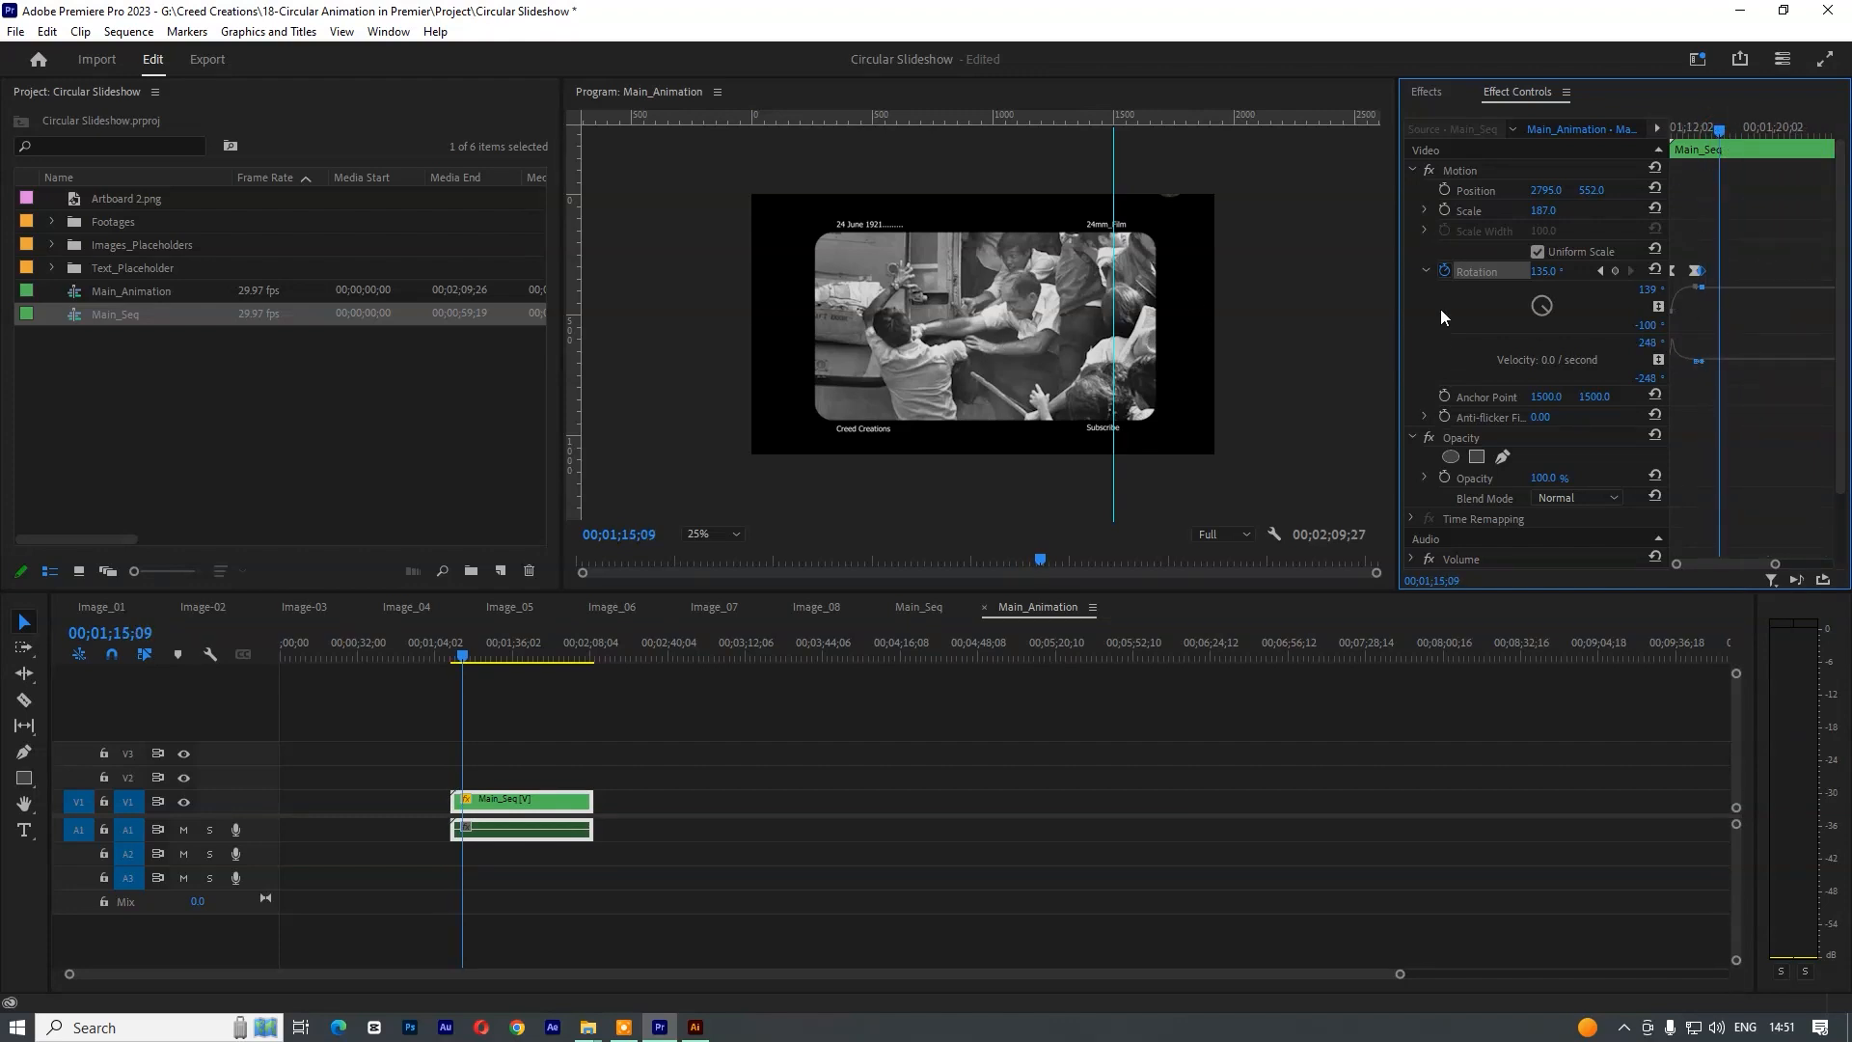
{"action": "left_click_drag", "start_coordinate": [1728, 127], "coordinate": [1732, 127]}
{"action": "left_click_drag", "start_coordinate": [1546, 275], "coordinate": [1674, 274]}
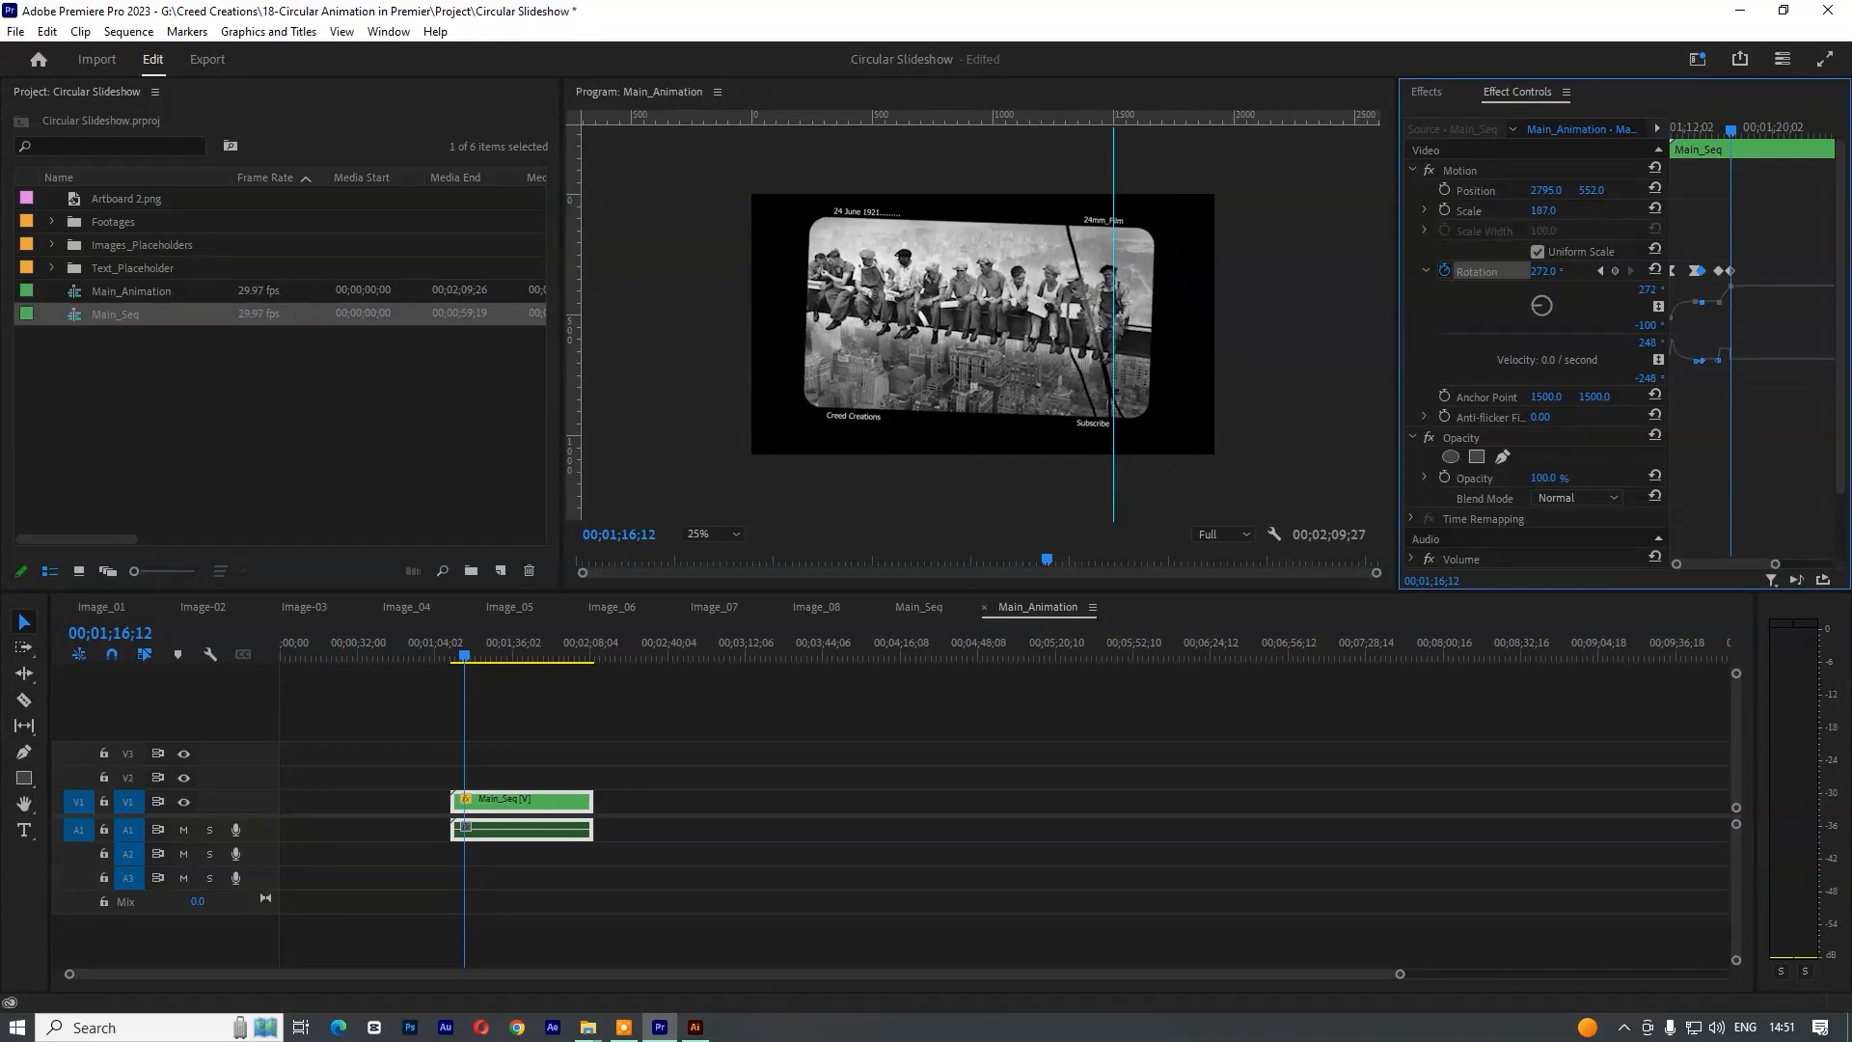
{"action": "left_click_drag", "start_coordinate": [1731, 129], "coordinate": [1733, 130]}
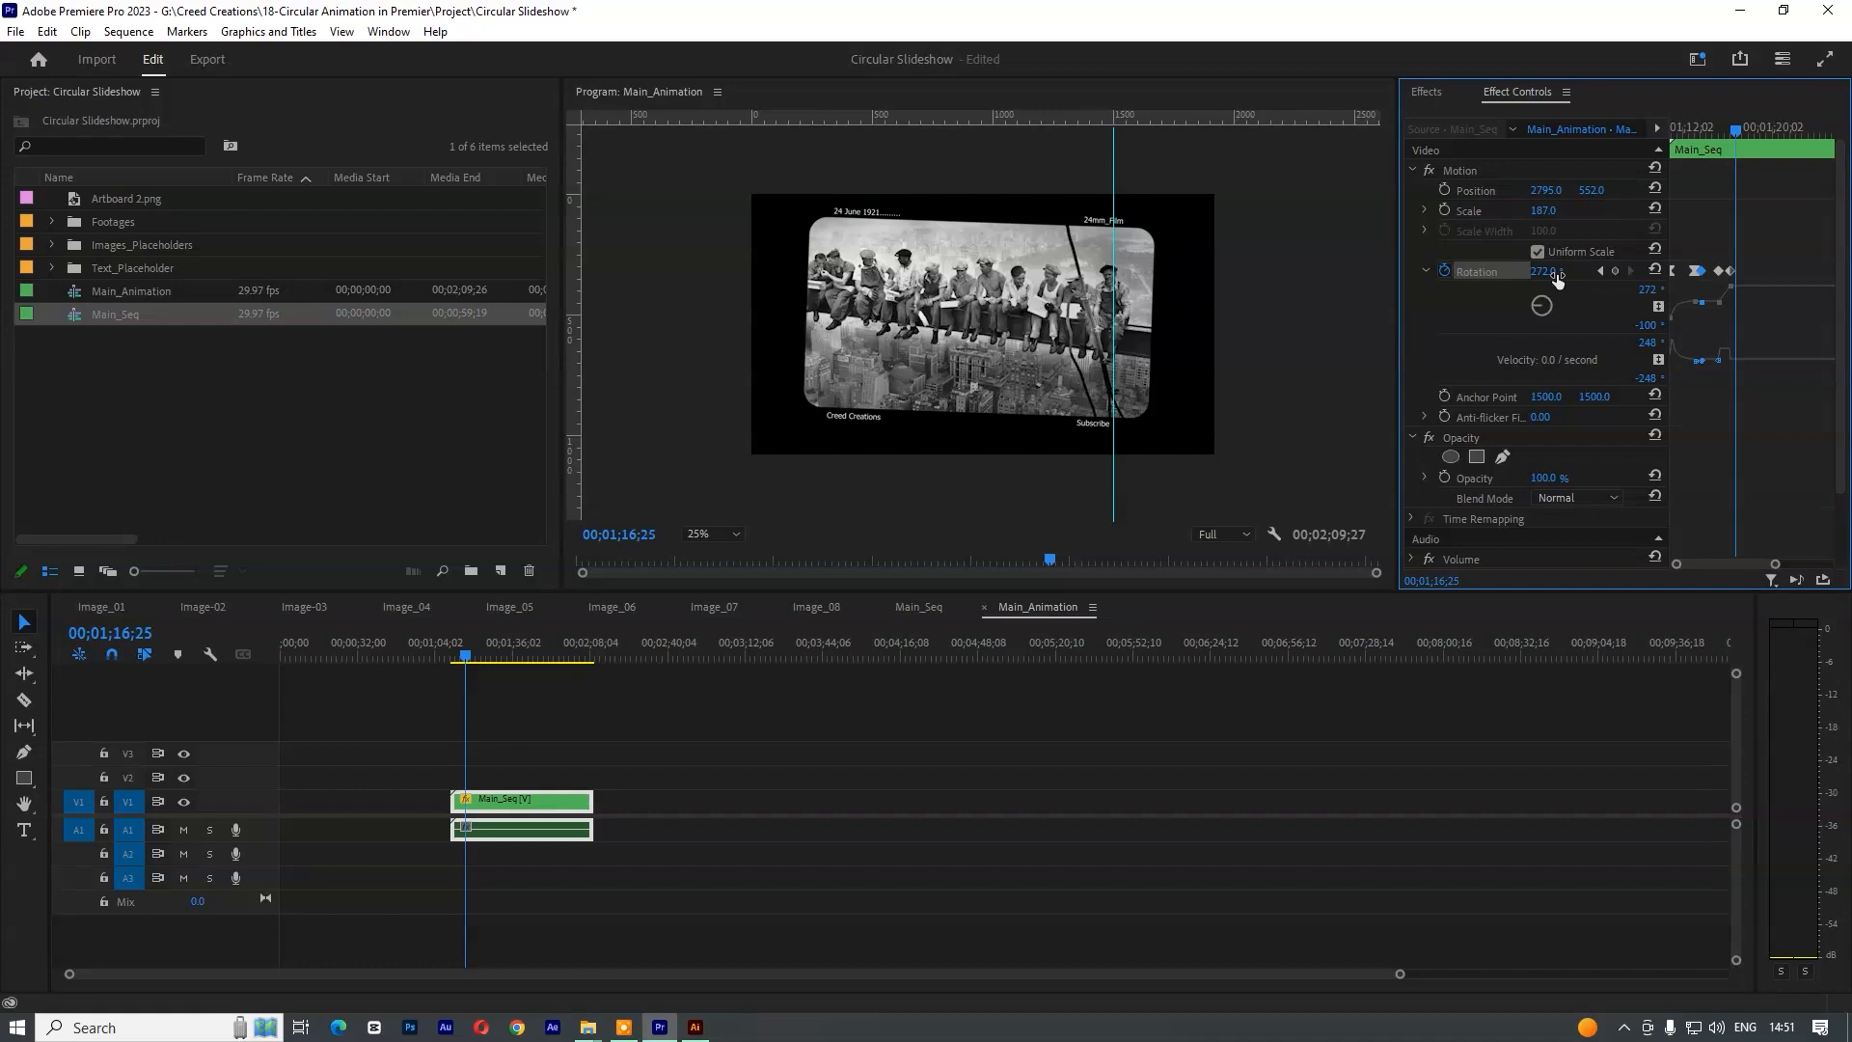
{"action": "key", "text": "Return"}
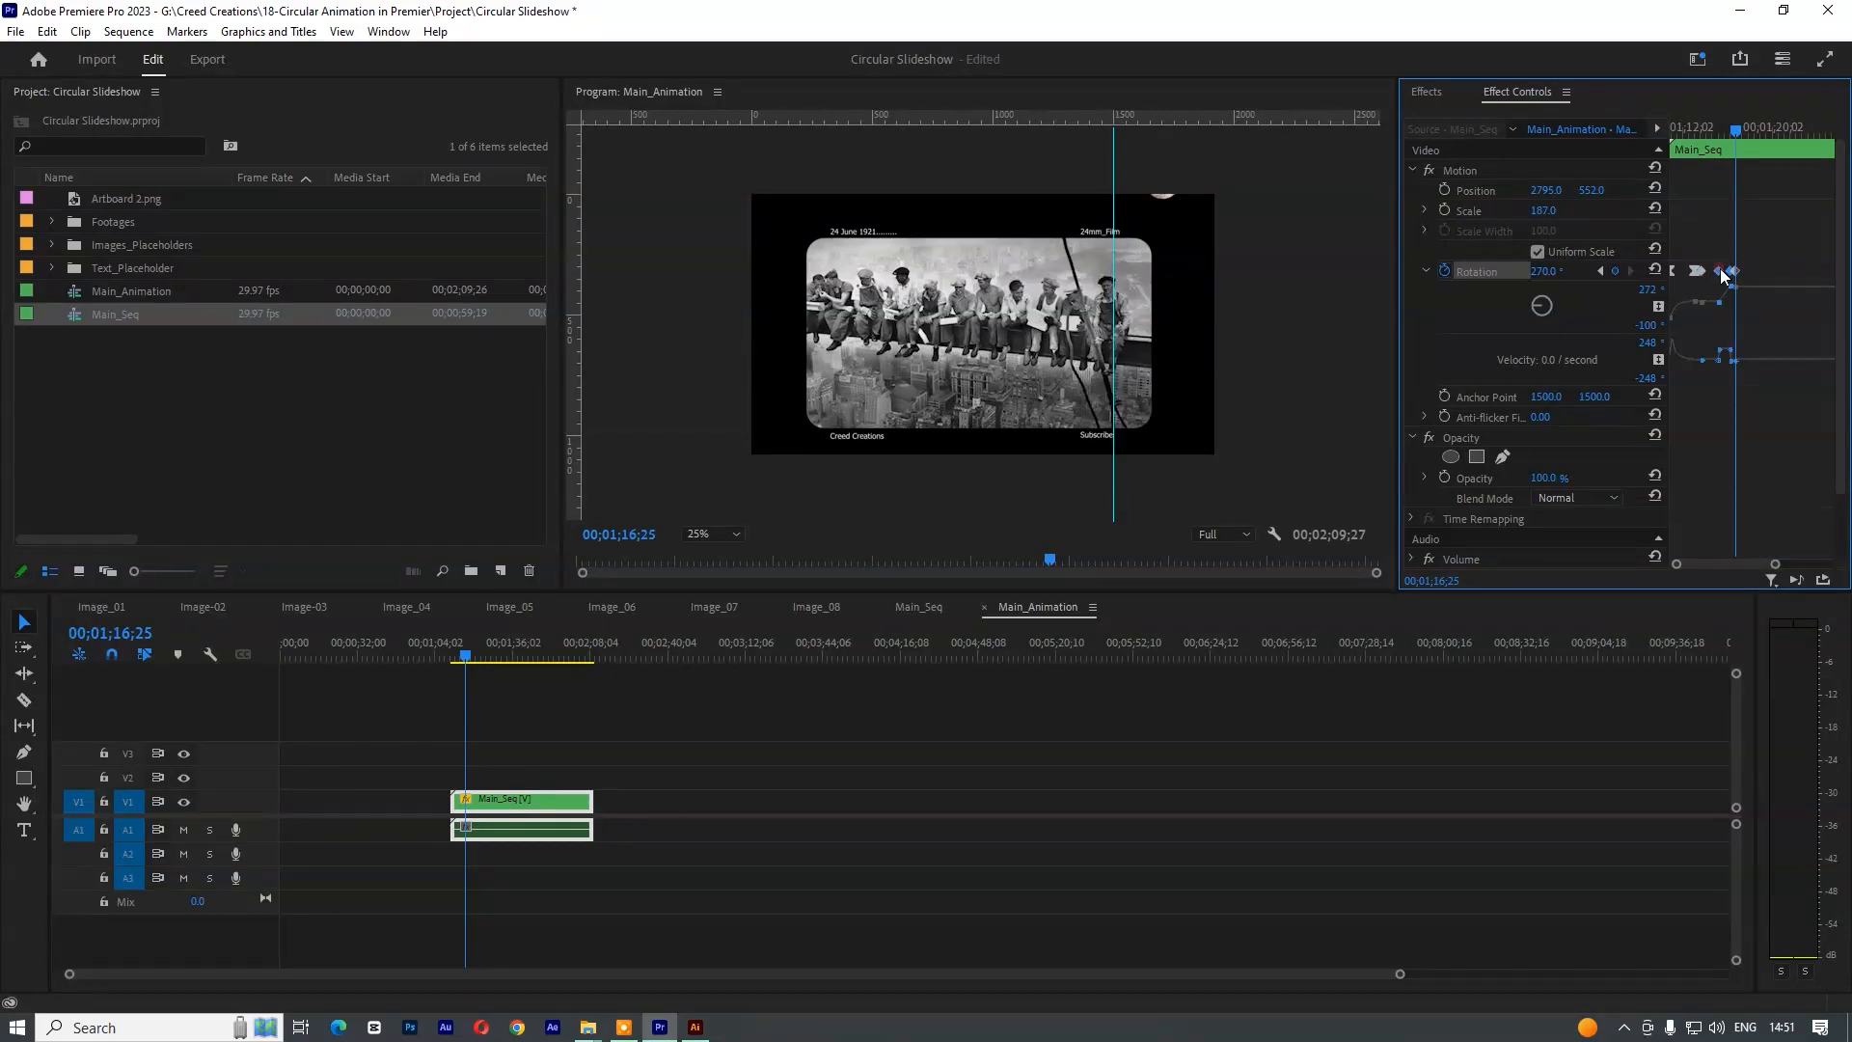
- Ease the second group of rotation keyframes and steepen their velocity curve into a sharp peak near the start
{"action": "key", "text": "equal"}
{"action": "key", "text": "equal"}
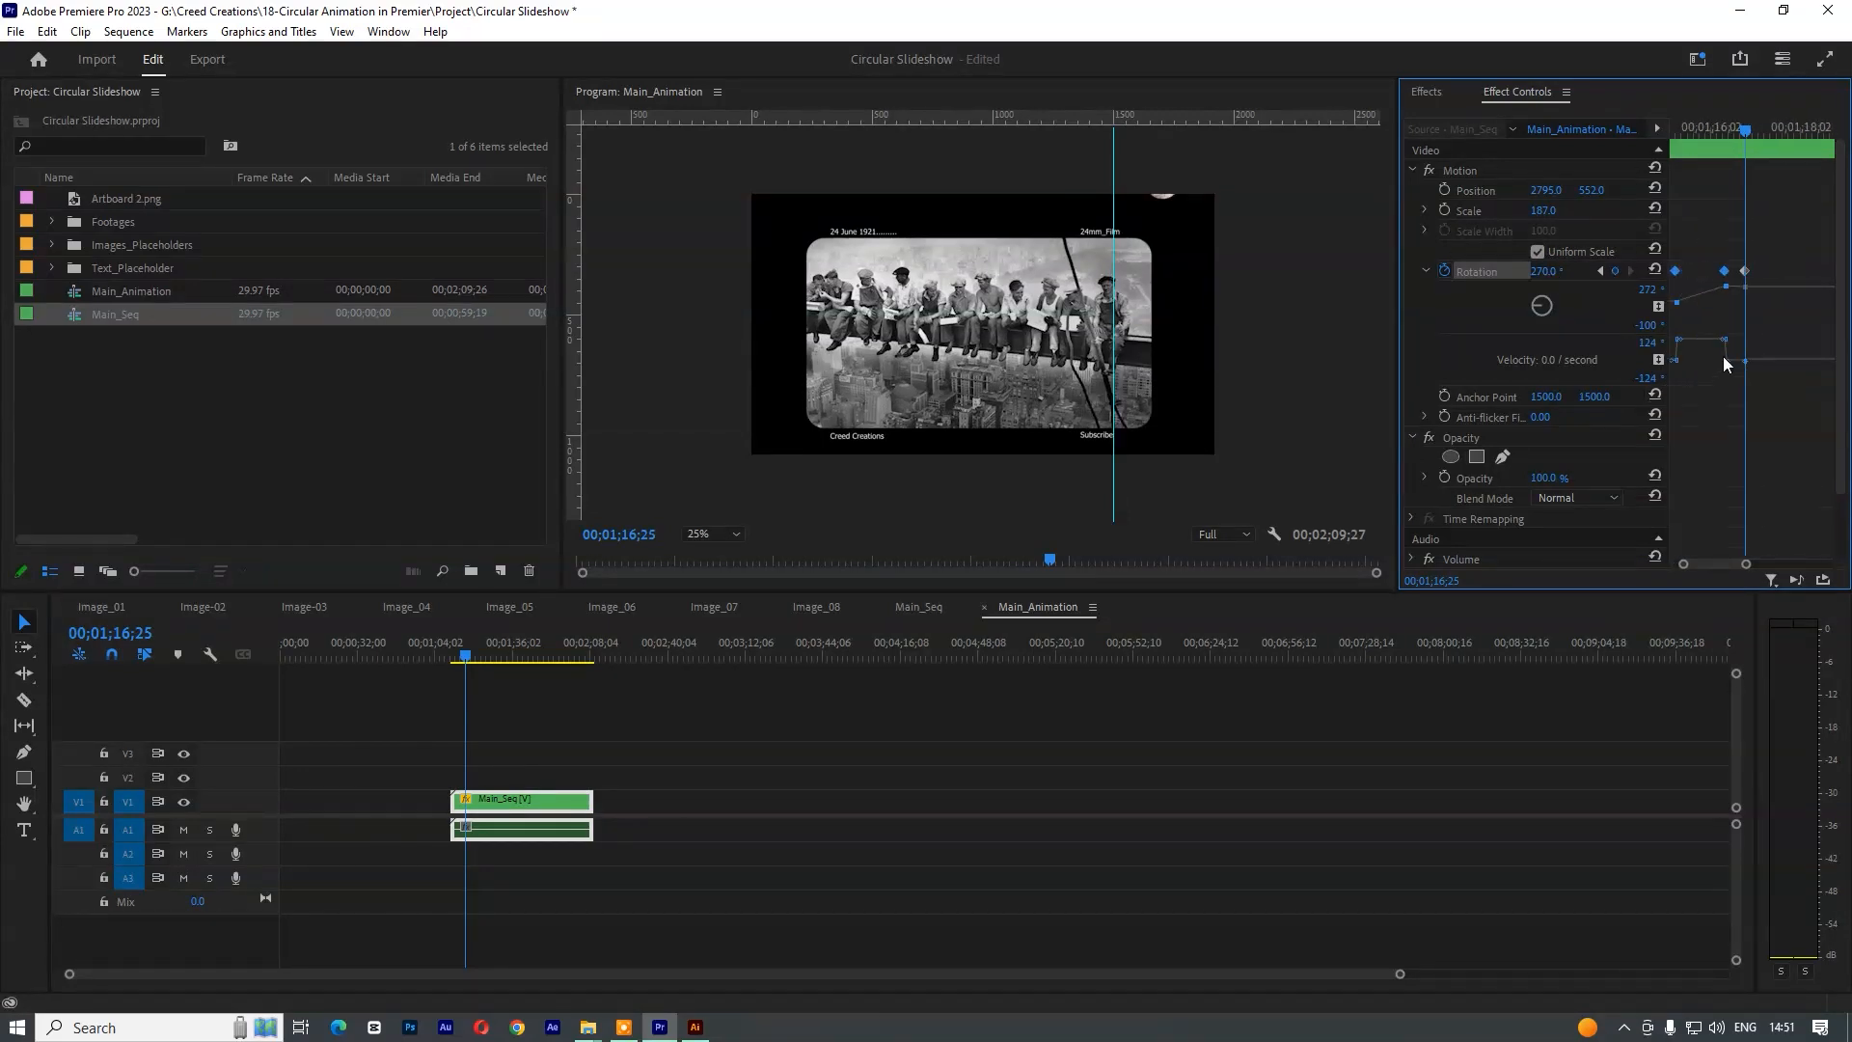
{"action": "right_click", "coordinate": [1722, 270]}
{"action": "left_click", "coordinate": [1723, 543]}
{"action": "left_click_drag", "start_coordinate": [1713, 366], "coordinate": [1709, 312]}
- Play the rotation animation from the clip's start, check the frames at the photo stops, and save the project
{"action": "left_click_drag", "start_coordinate": [1681, 124], "coordinate": [1547, 159]}
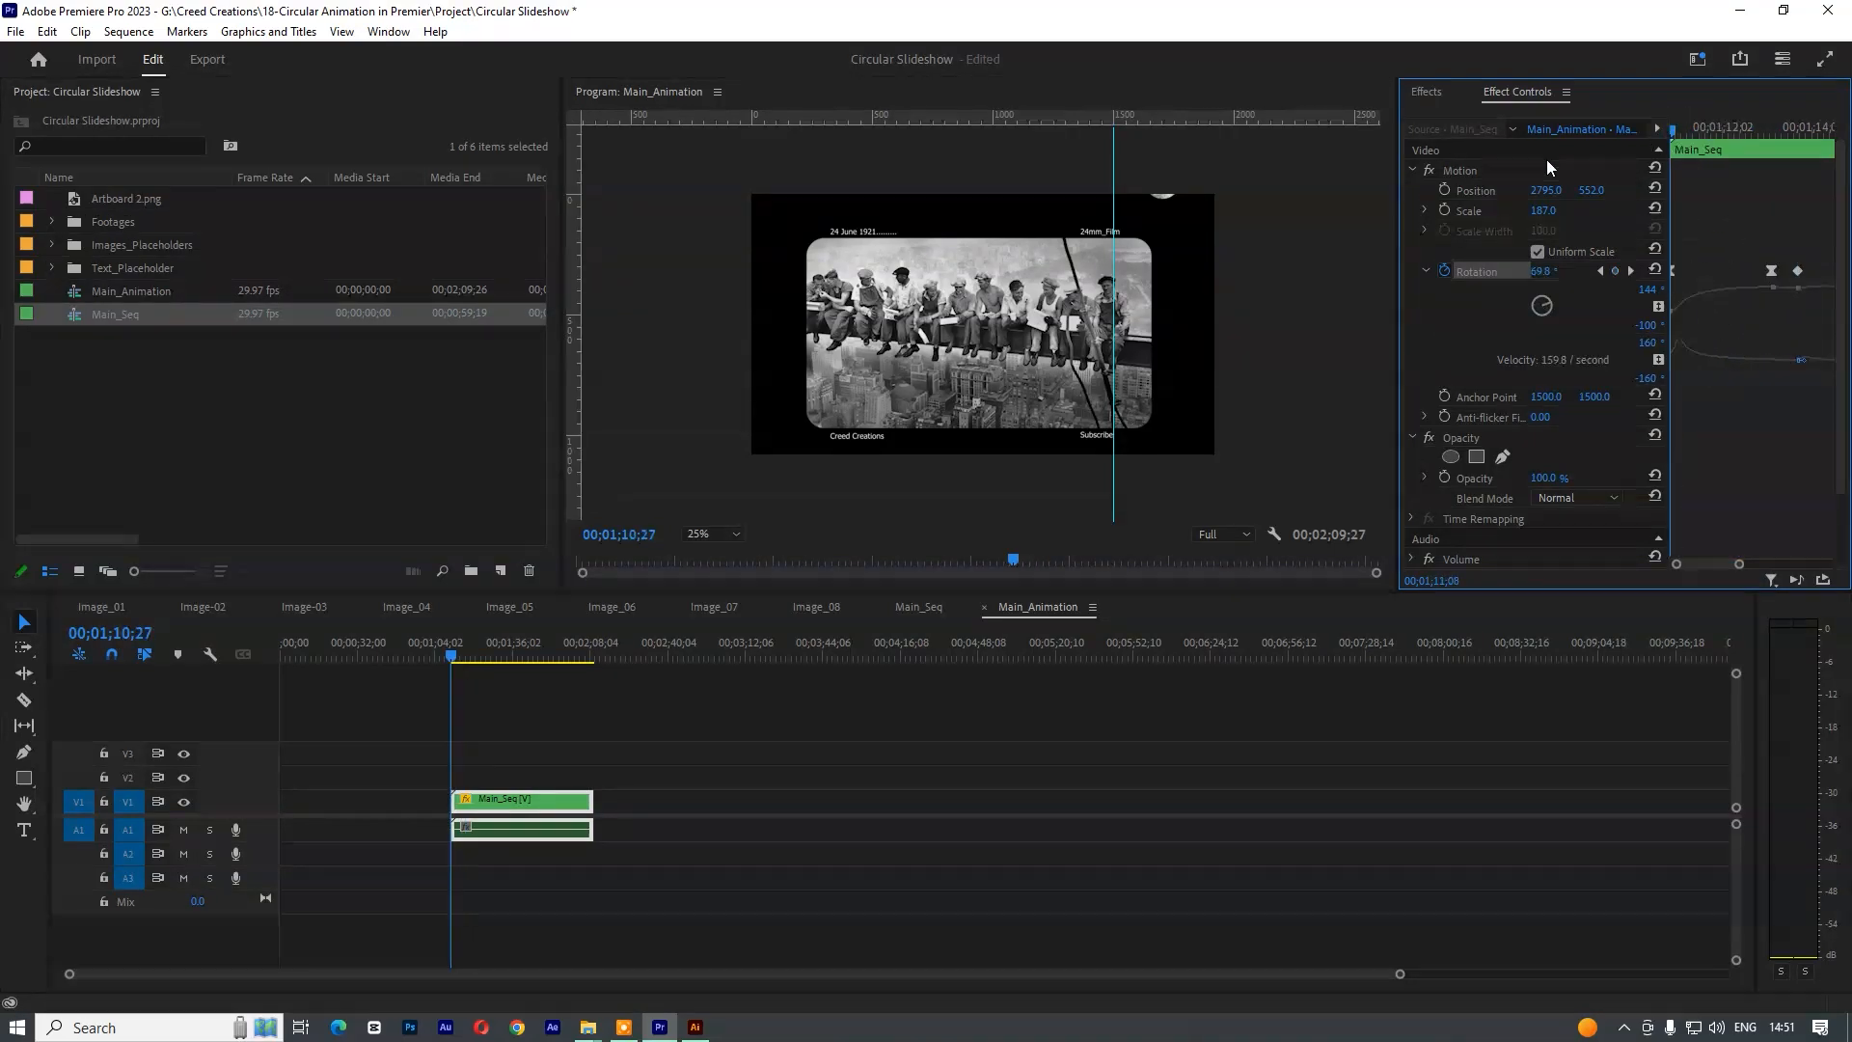
{"action": "key", "text": "space"}
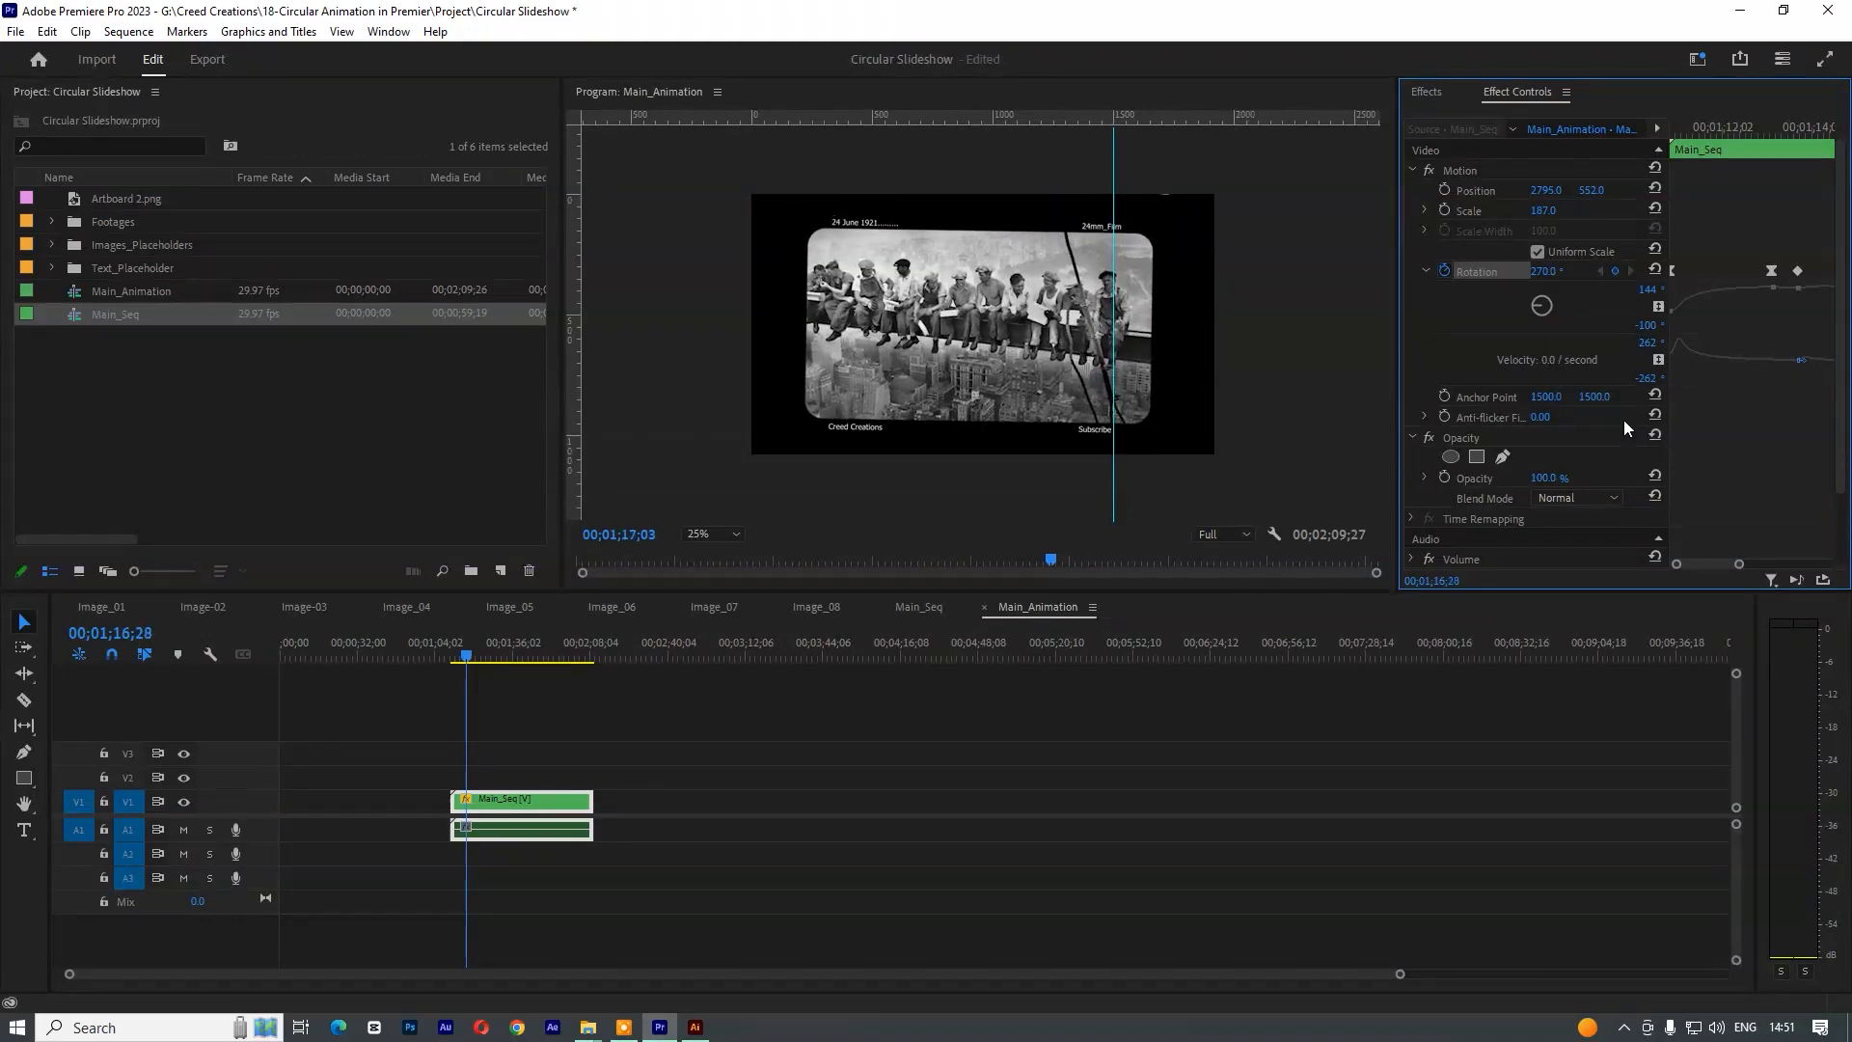
{"action": "left_click_drag", "start_coordinate": [1736, 156], "coordinate": [1644, 144]}
{"action": "scroll", "coordinate": [1743, 134], "scroll_direction": "down", "scroll_amount": 4}
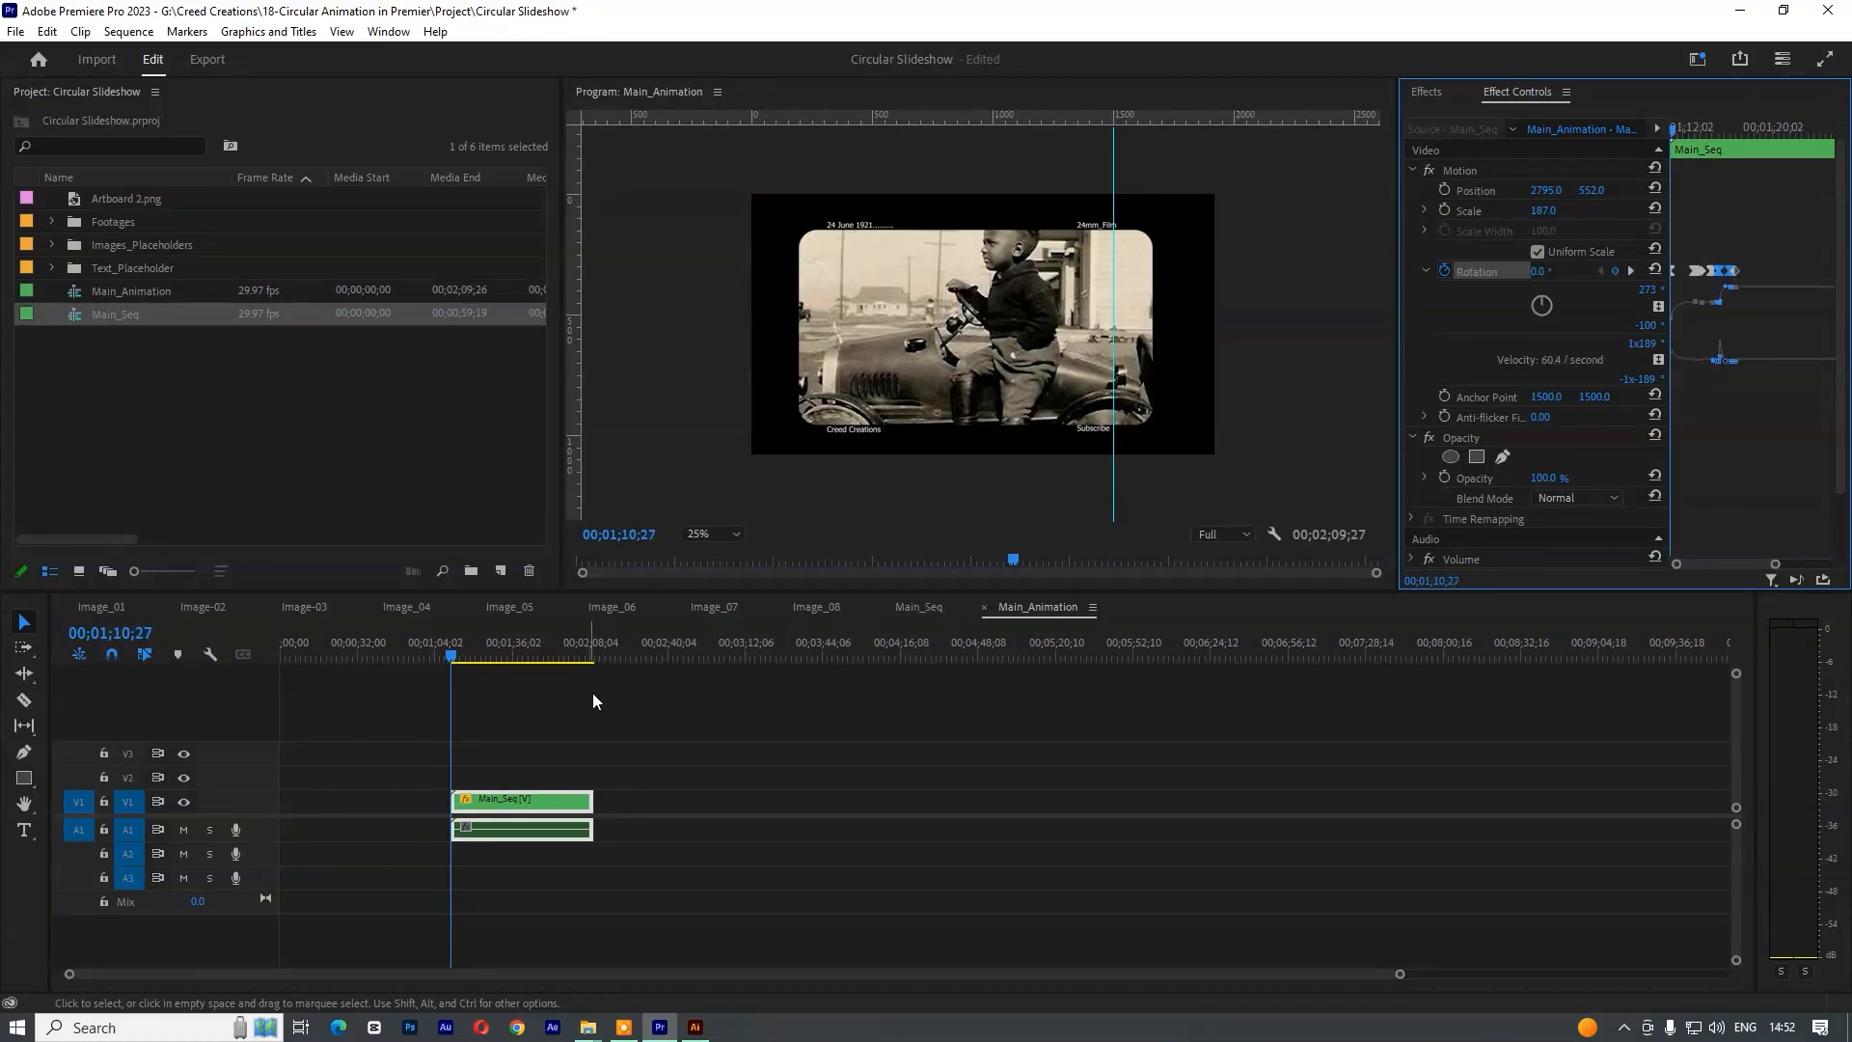
{"action": "left_click", "coordinate": [611, 710]}
{"action": "left_click", "coordinate": [500, 655]}
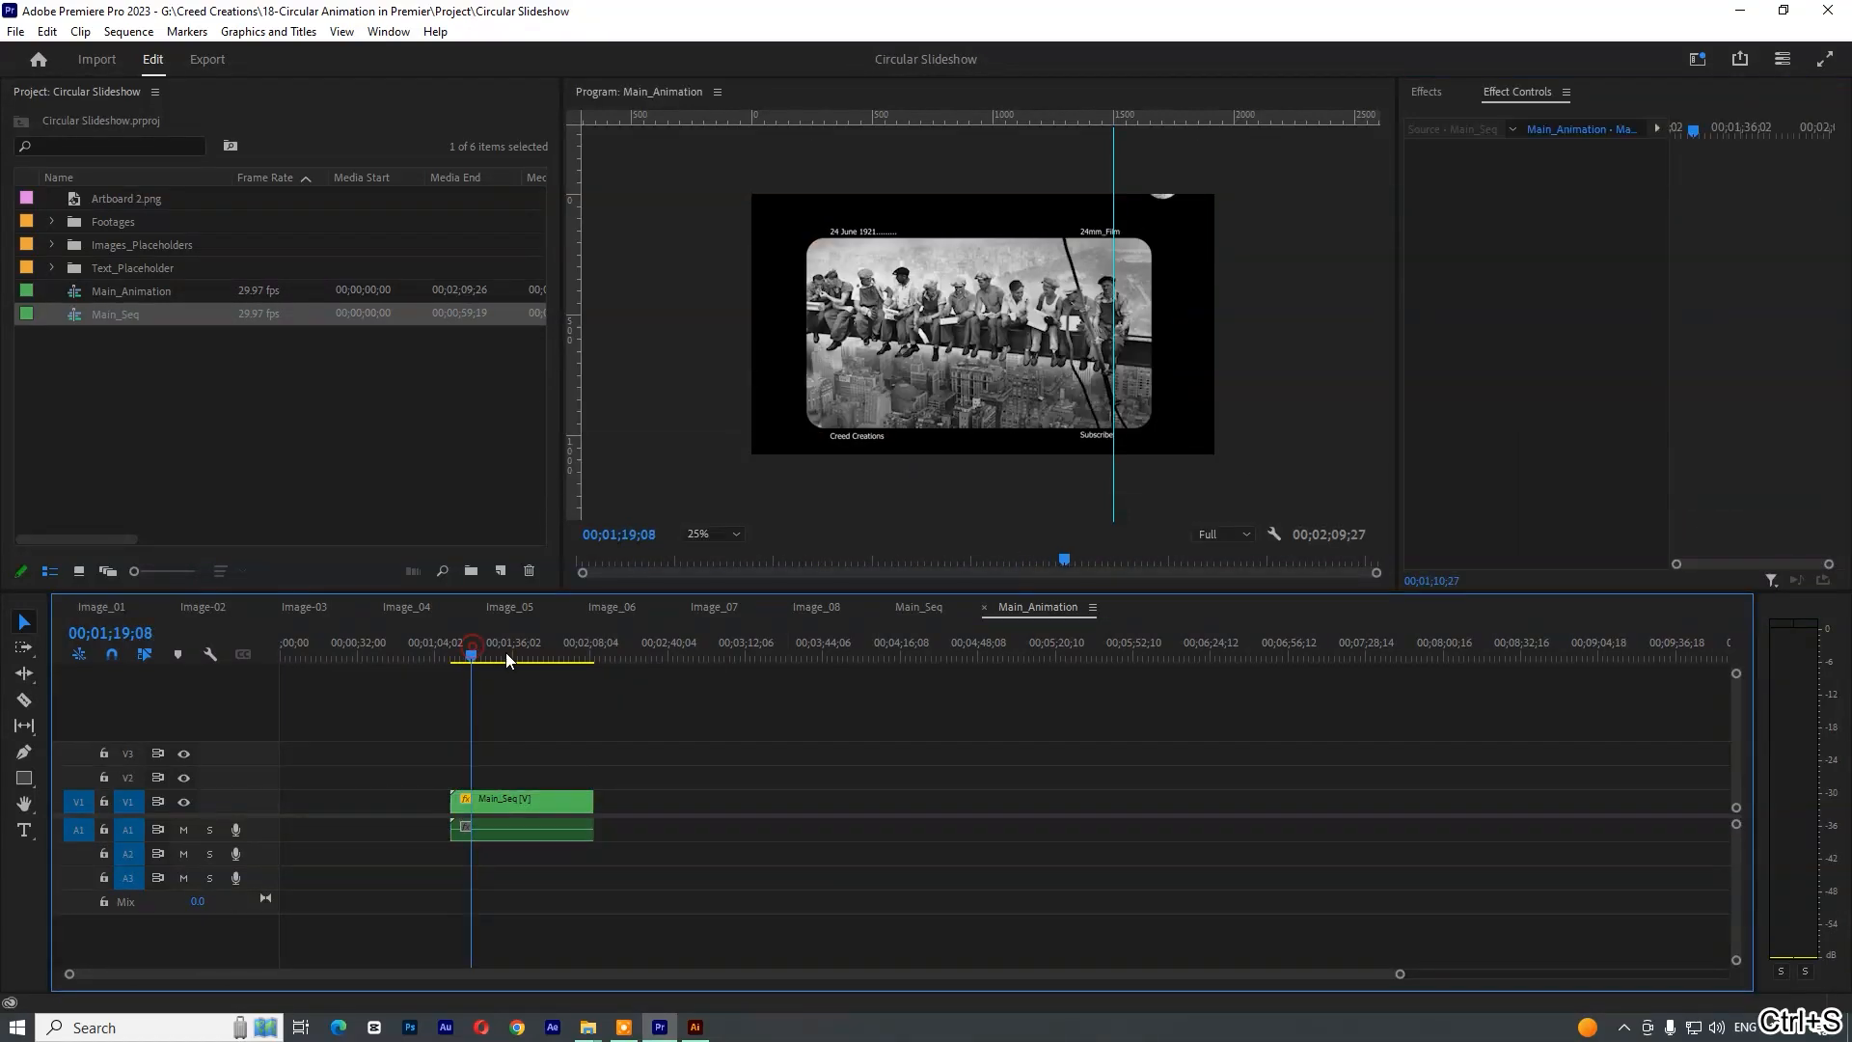
{"action": "left_click", "coordinate": [459, 656]}
{"action": "left_click", "coordinate": [550, 696]}
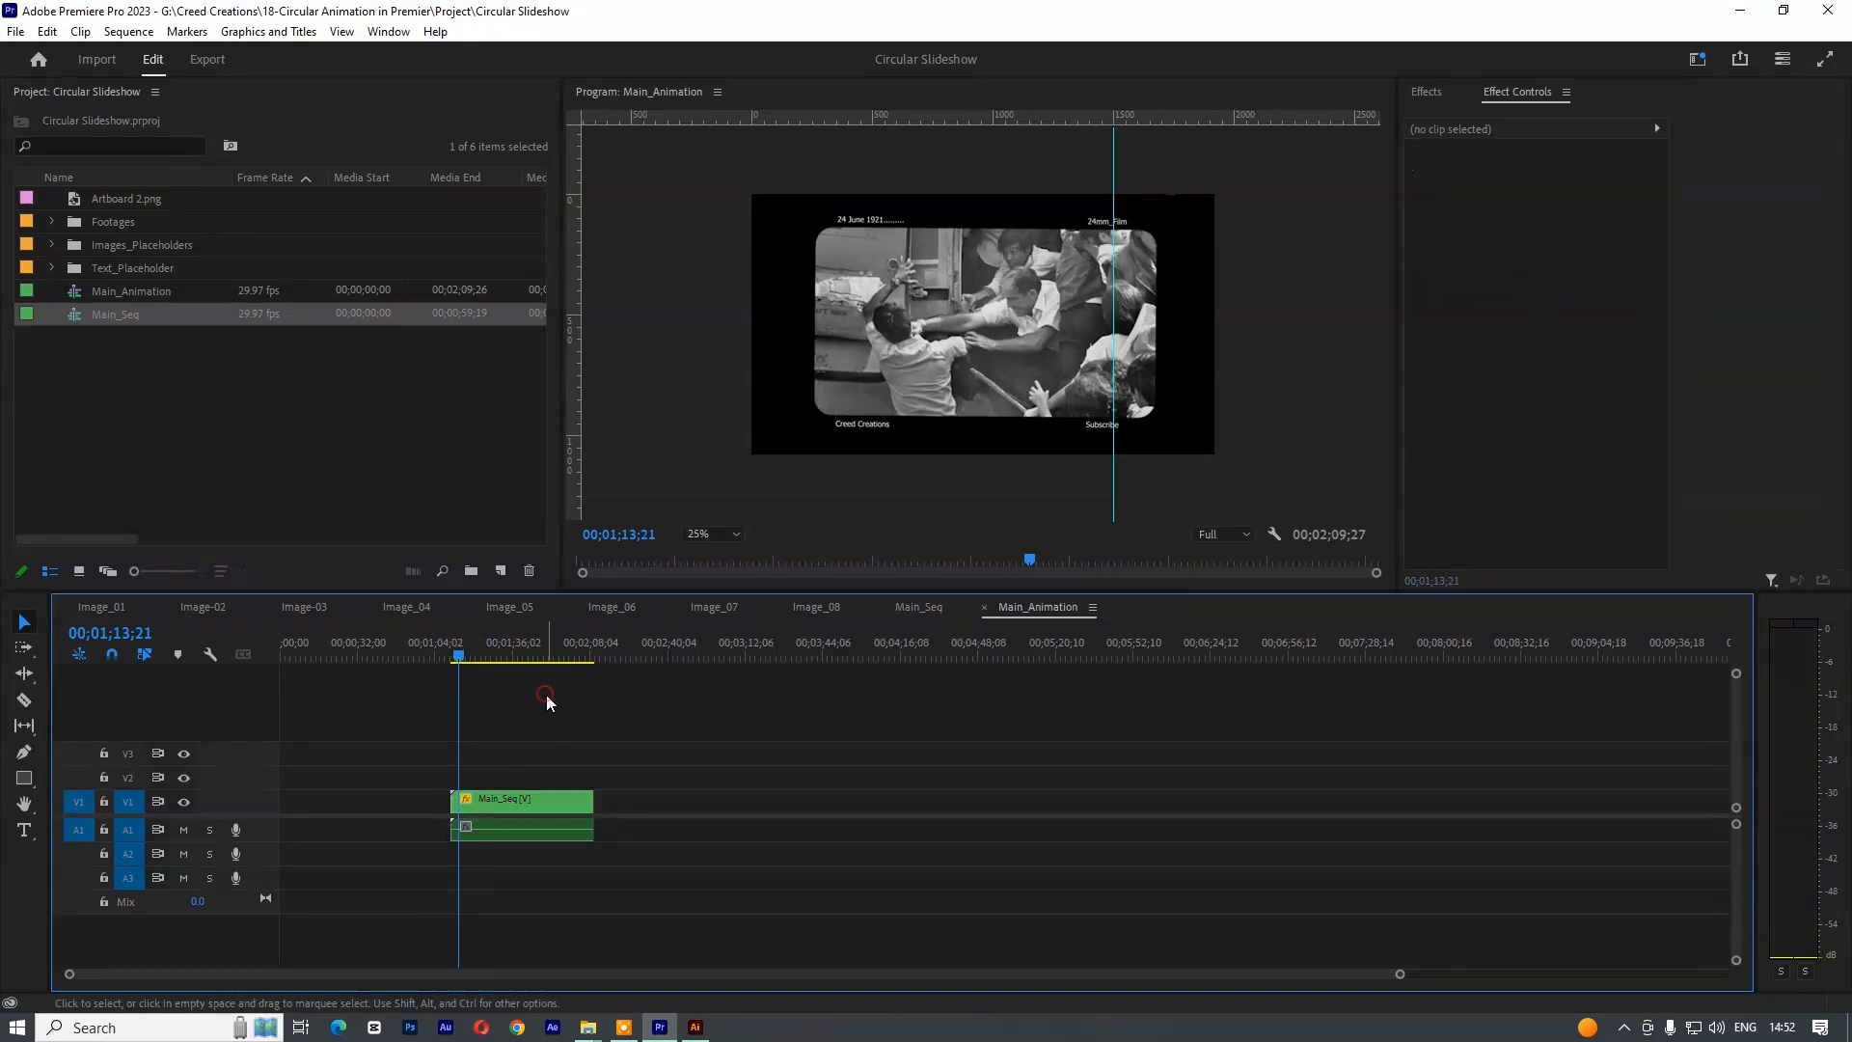
{"action": "key", "text": "ctrl+s"}
- Switch to File Explorer and open the Overlays folder inside Assets to Upload_Circular Slidshow
{"action": "mouse_move", "coordinate": [602, 1033]}
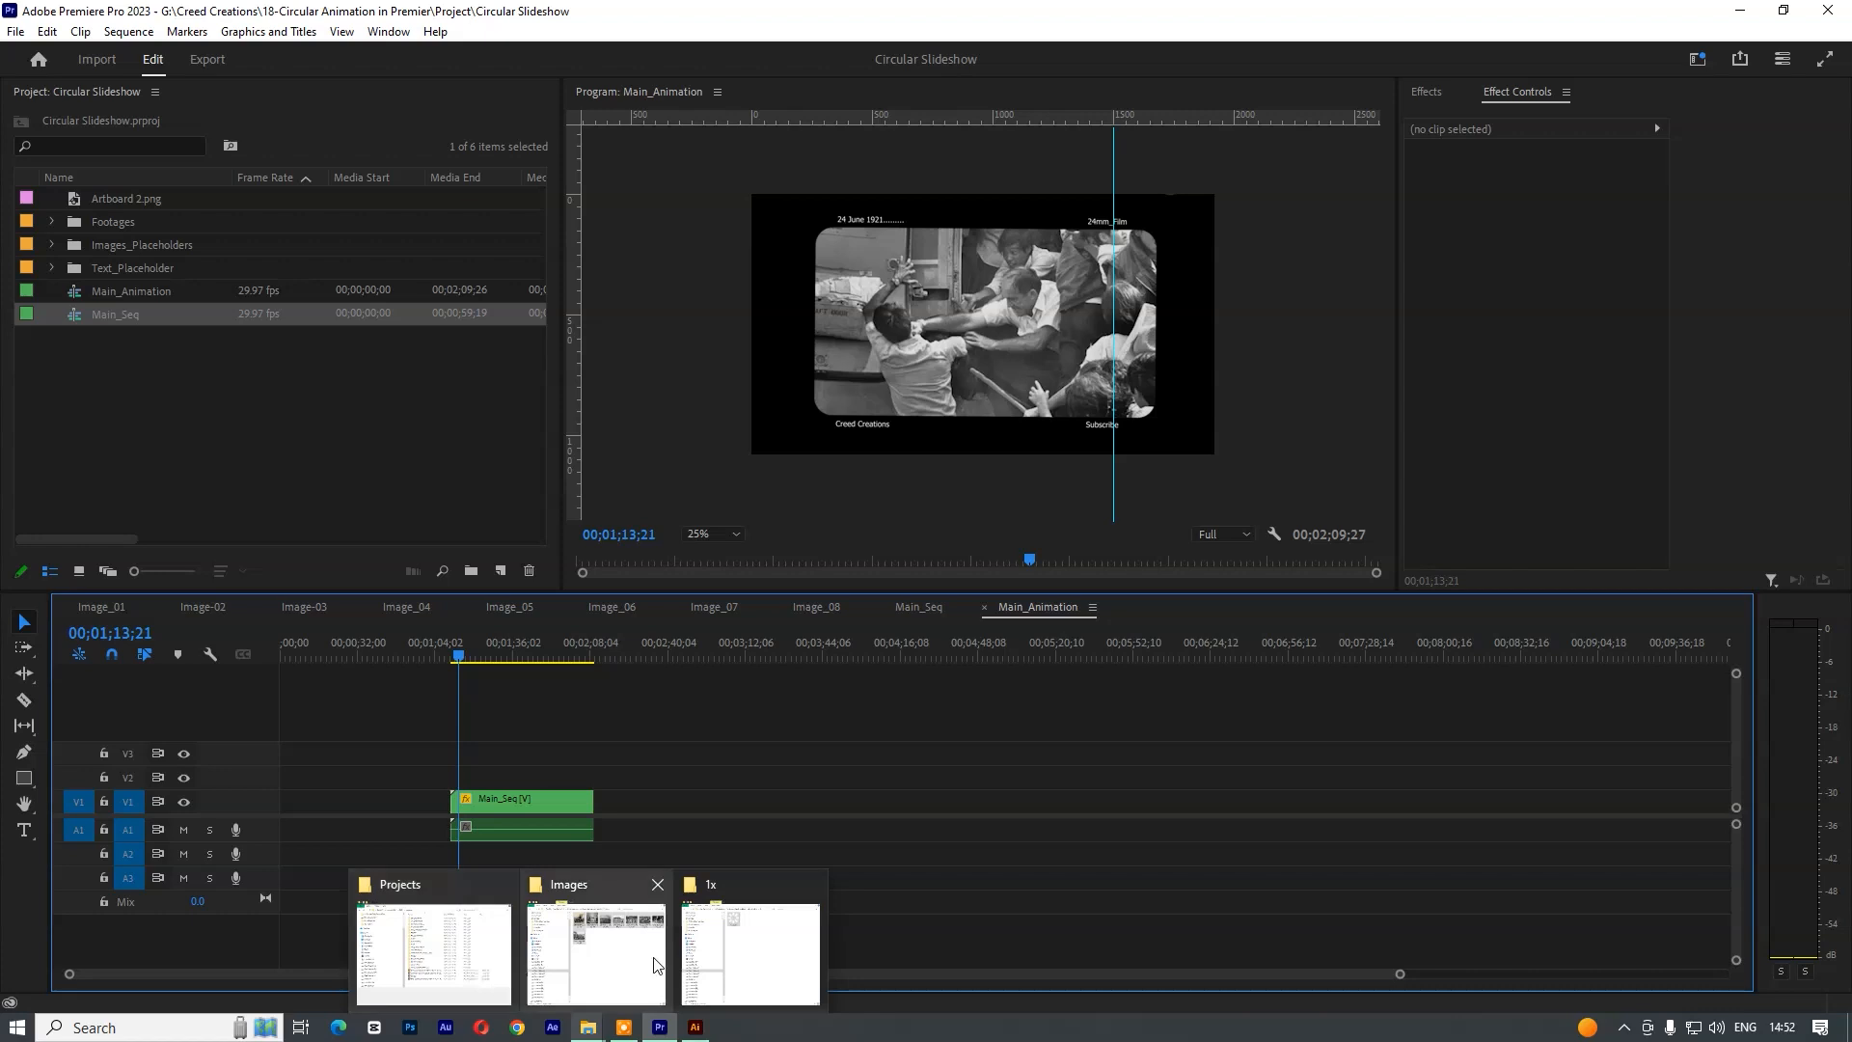
{"action": "left_click", "coordinate": [750, 950]}
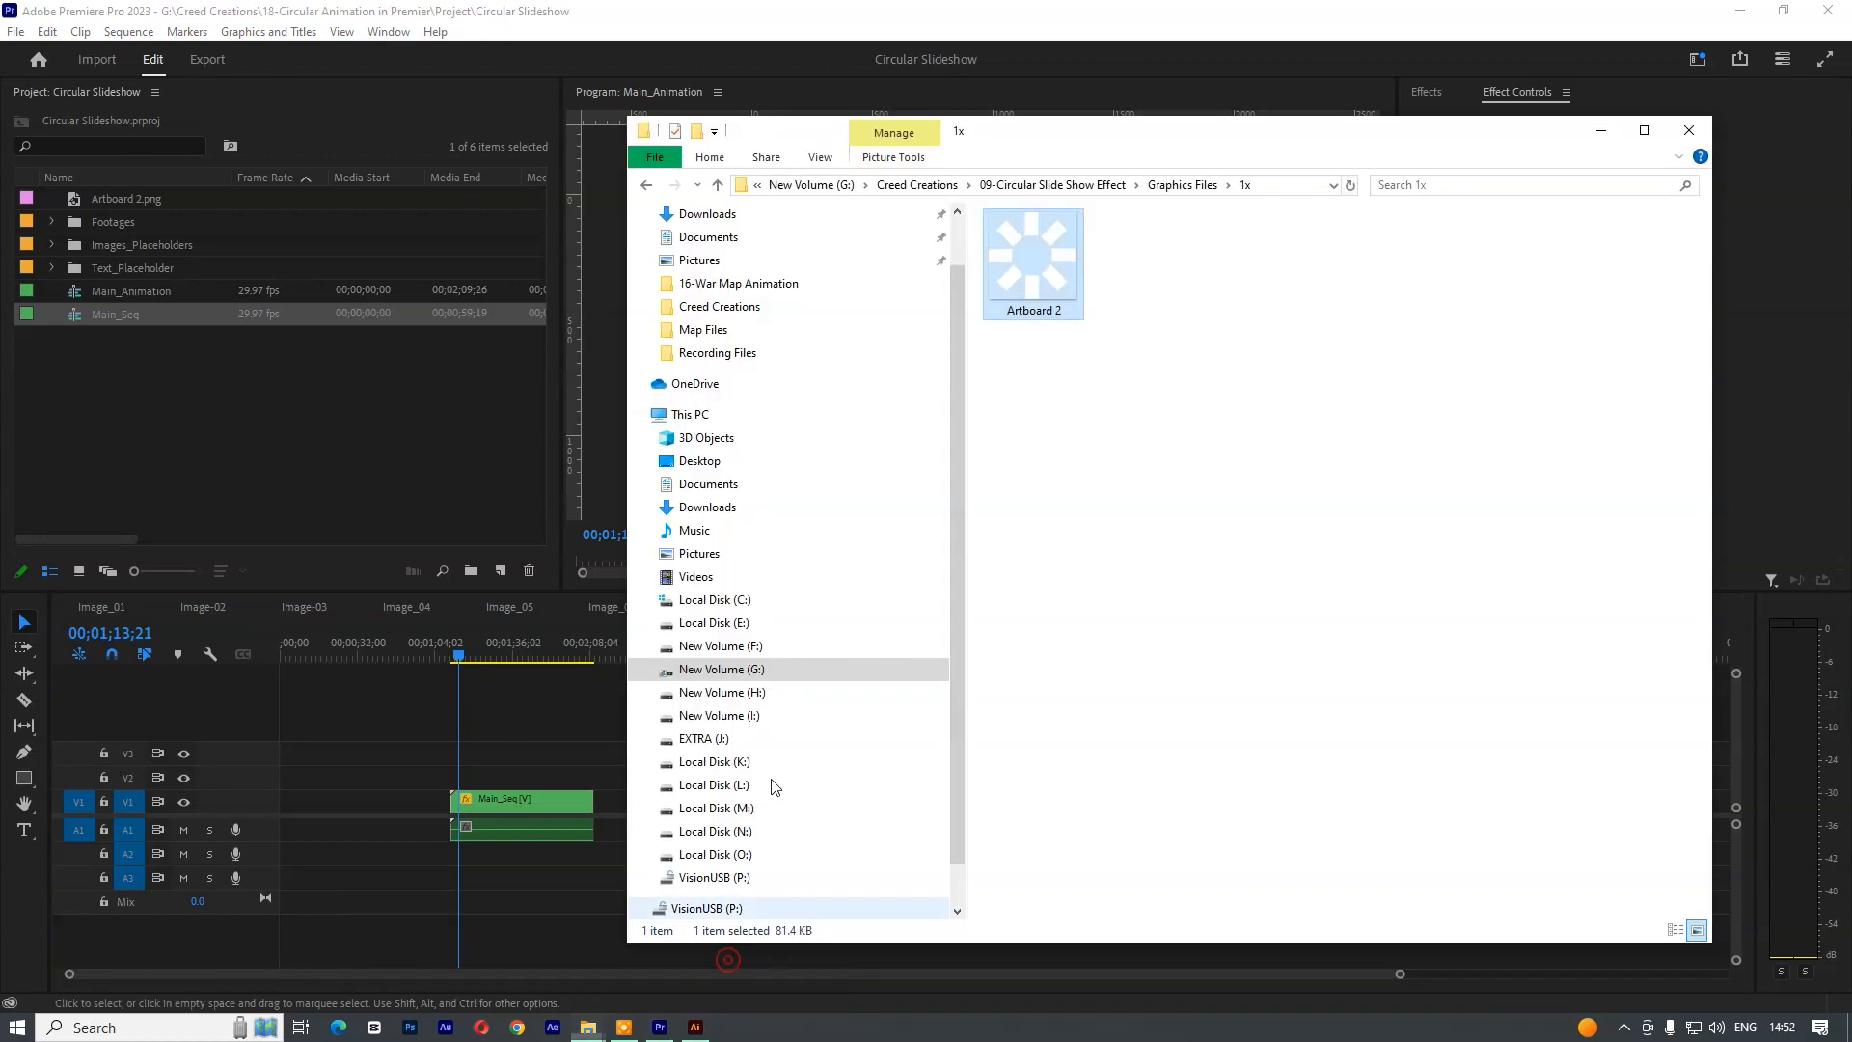
{"action": "left_click", "coordinate": [1051, 184]}
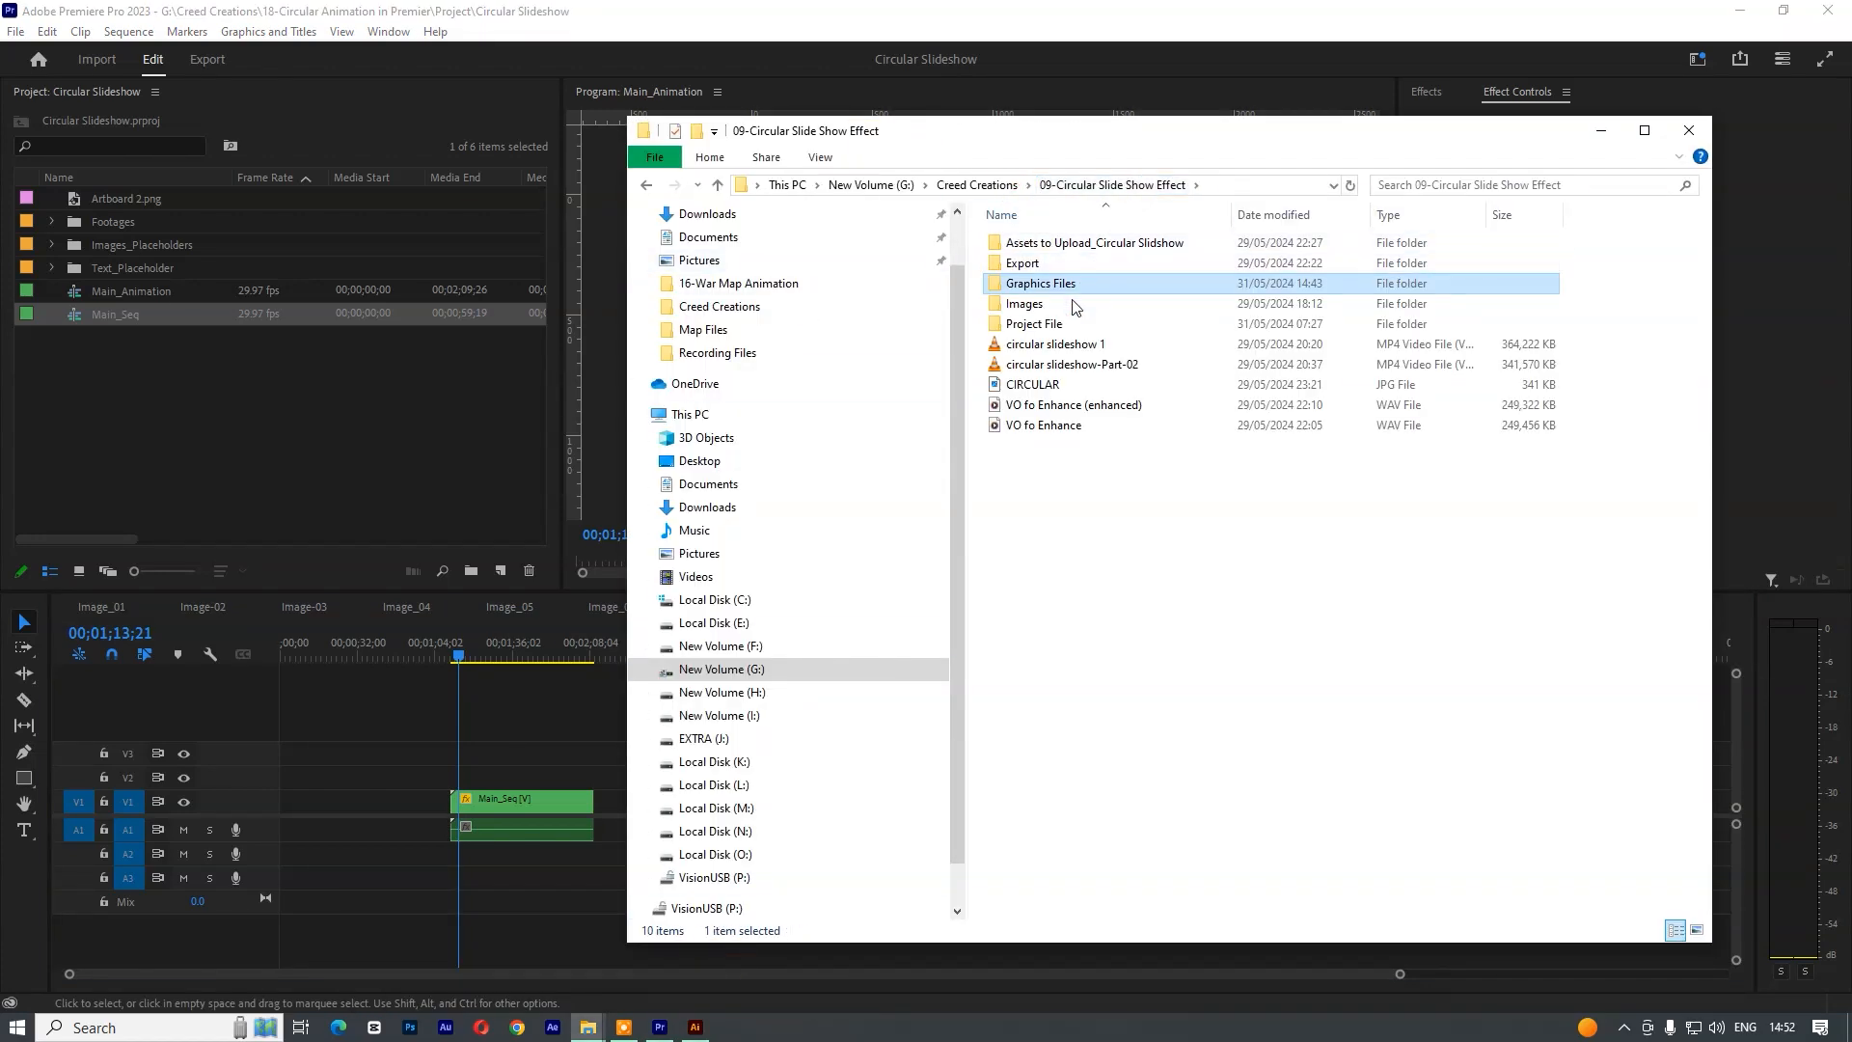
{"action": "double_click", "coordinate": [1074, 242]}
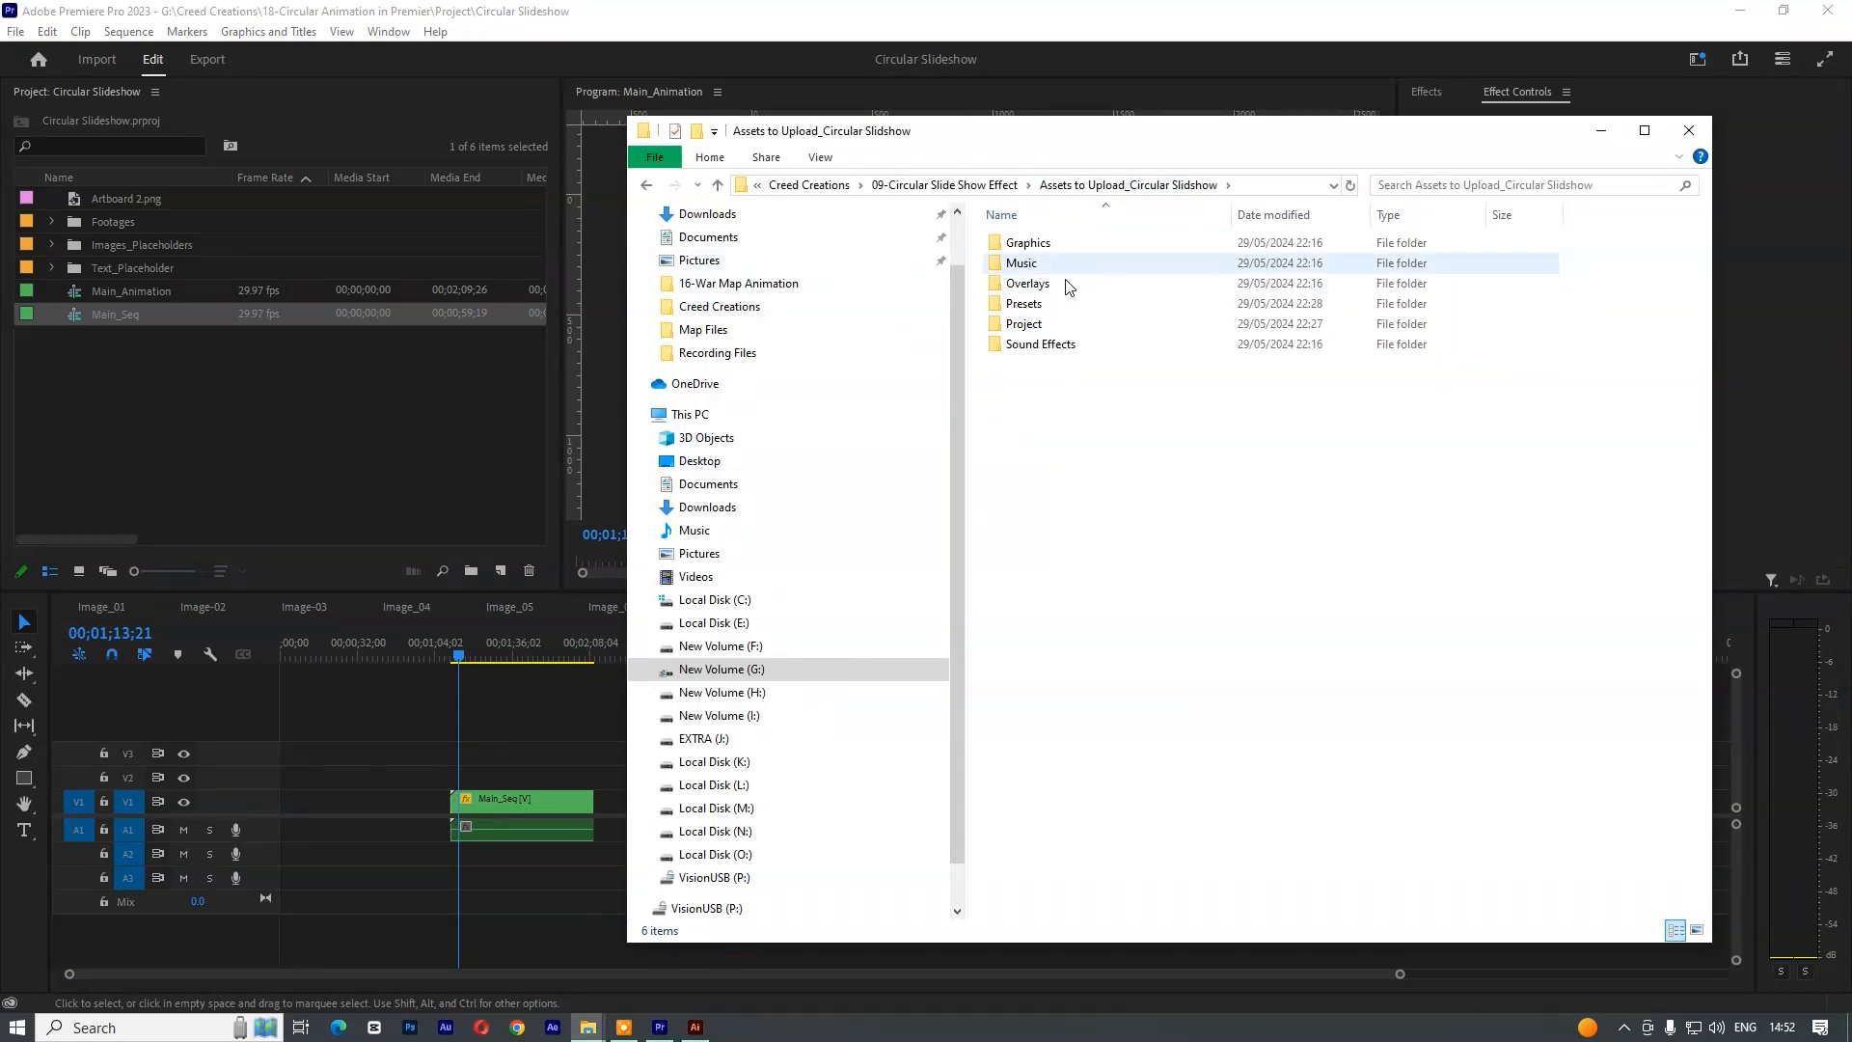
{"action": "double_click", "coordinate": [1069, 283]}
- Add the three film overlay videos from the Overlays folder after Main_Seq in Main_Animation and set them to frame size
{"action": "left_click_drag", "start_coordinate": [1230, 151], "coordinate": [1327, 231]}
{"action": "left_click_drag", "start_coordinate": [1331, 486], "coordinate": [1227, 380]}
{"action": "left_click_drag", "start_coordinate": [1308, 493], "coordinate": [1148, 372]}
{"action": "left_click_drag", "start_coordinate": [1148, 371], "coordinate": [679, 806]}
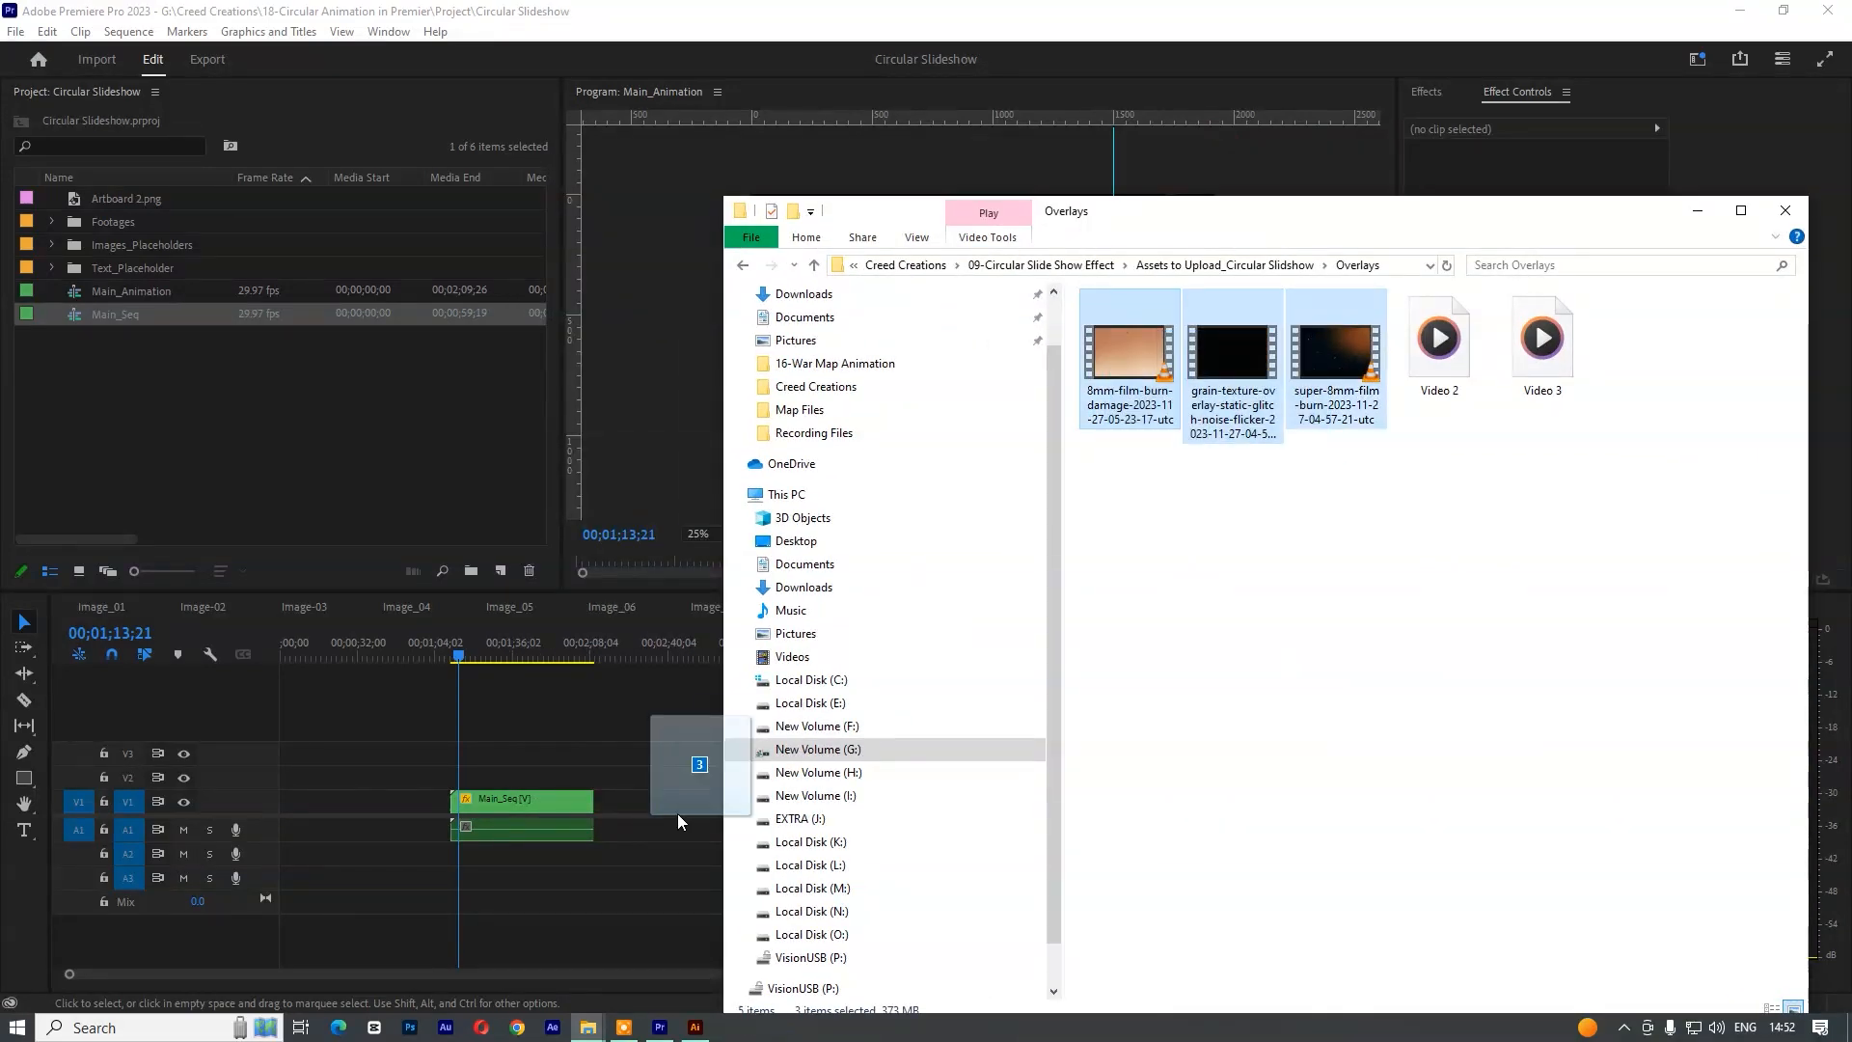
{"action": "right_click", "coordinate": [679, 807]}
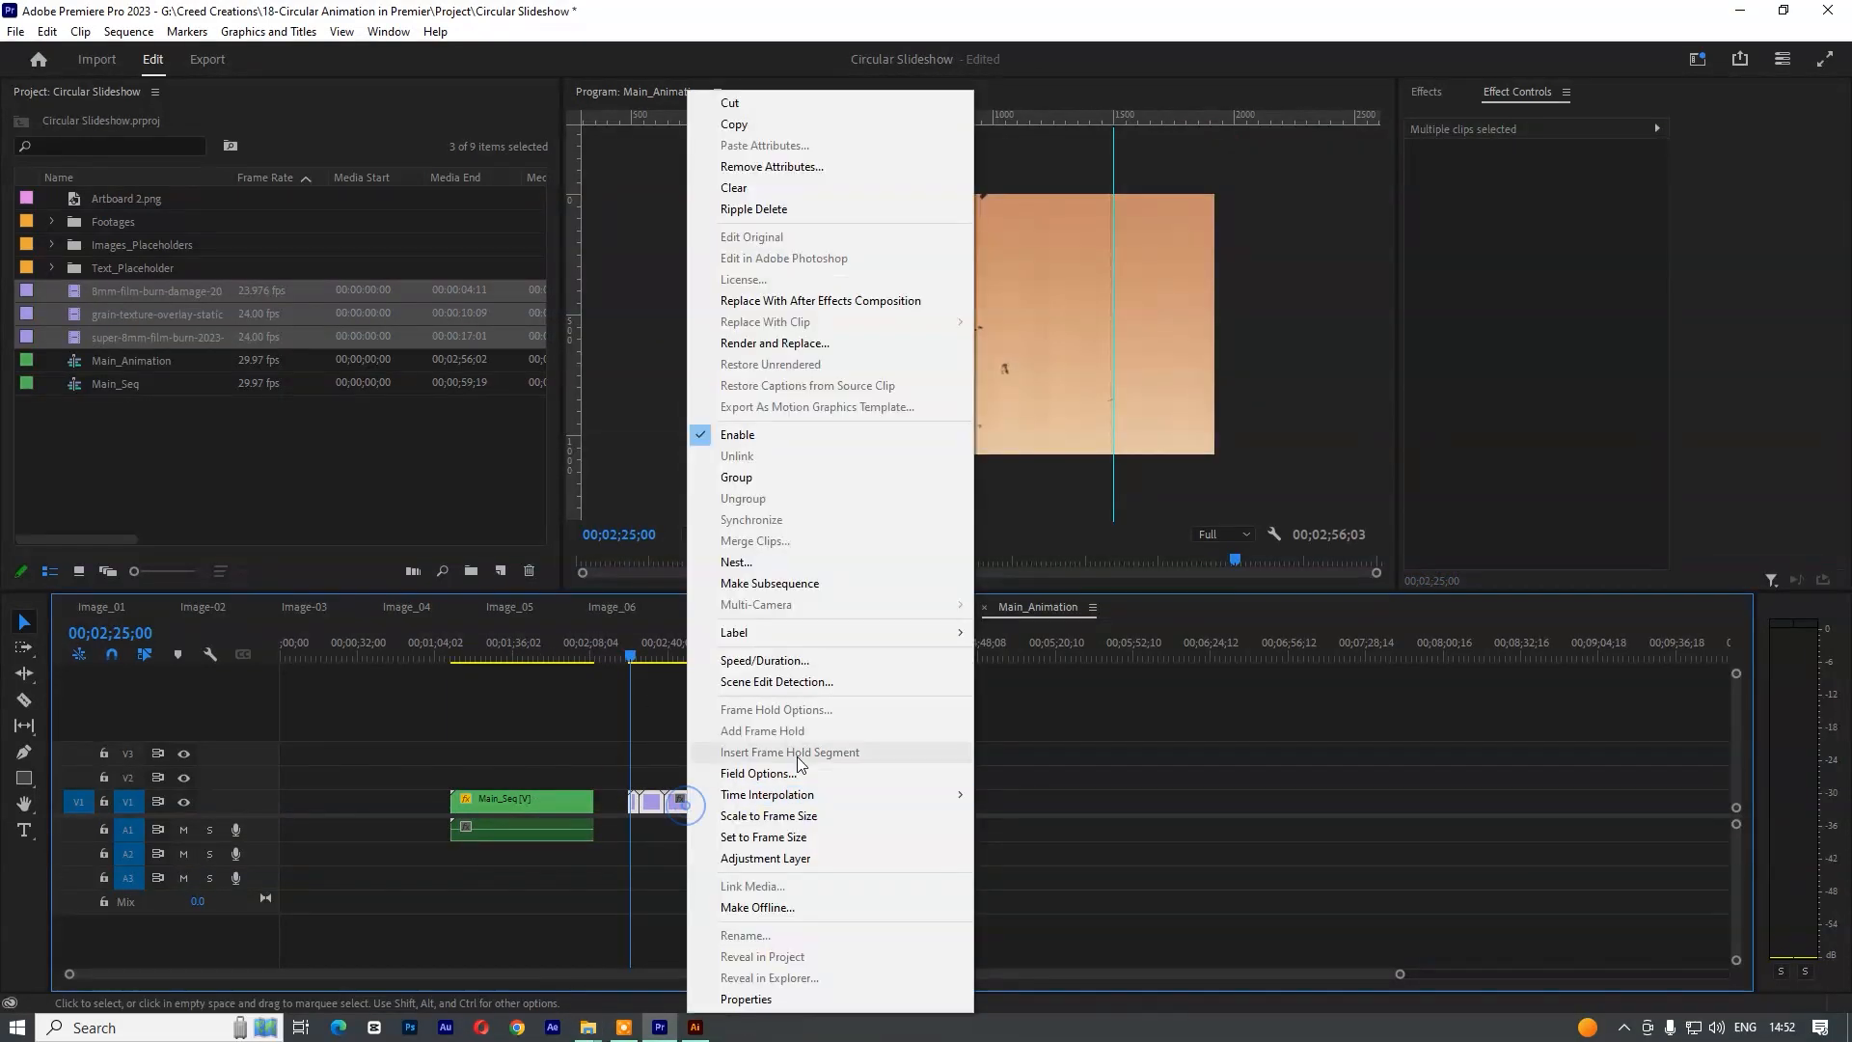
{"action": "left_click", "coordinate": [812, 836]}
- Place the super-8mm-film-burn clip on track V2, aligned with the start of Main_Seq
{"action": "left_click", "coordinate": [635, 808]}
{"action": "left_click_drag", "start_coordinate": [644, 655], "coordinate": [687, 656]}
{"action": "mouse_move", "coordinate": [683, 802]}
{"action": "left_mouse_down"}
{"action": "mouse_move", "coordinate": [551, 771]}
{"action": "mouse_move", "coordinate": [474, 781]}
{"action": "left_mouse_up"}
{"action": "left_click", "coordinate": [470, 654]}
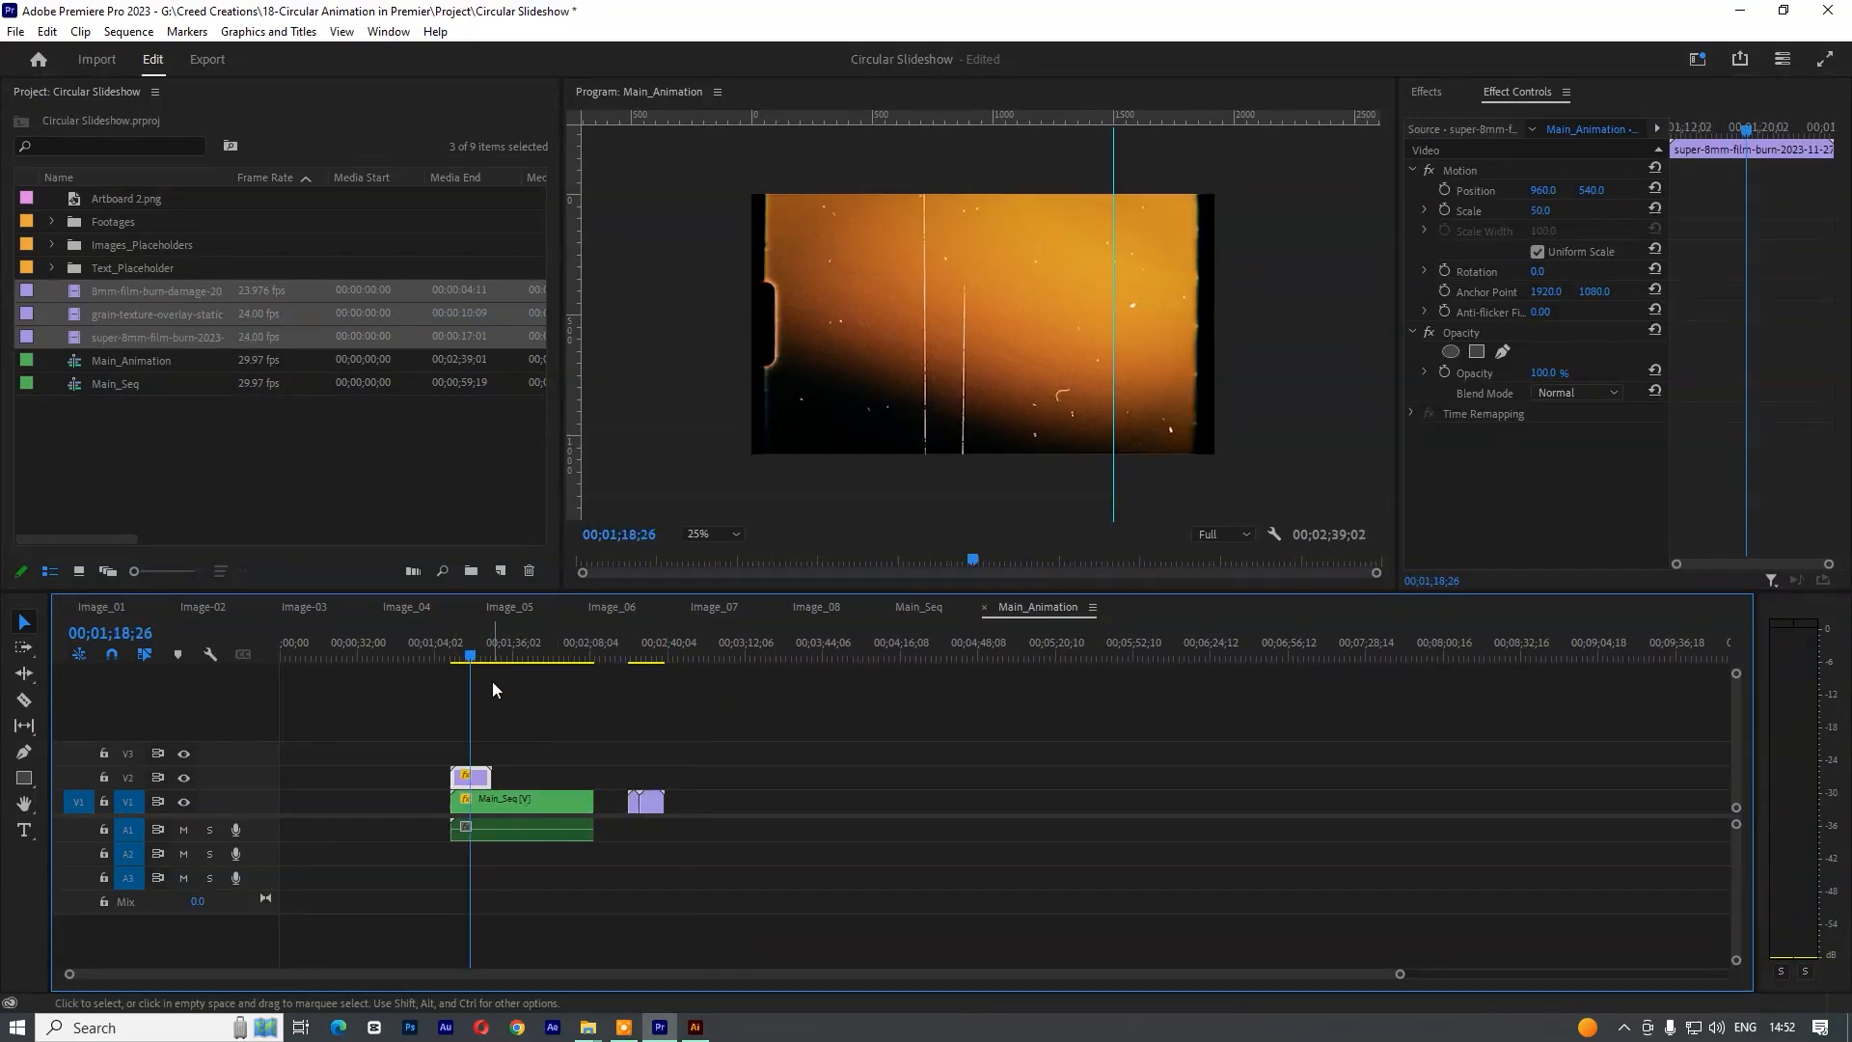
- Try the Multiply blend mode on the super-8mm-film-burn clip and play it over the slideshow
{"action": "left_click", "coordinate": [1581, 394]}
{"action": "left_click", "coordinate": [1605, 477]}
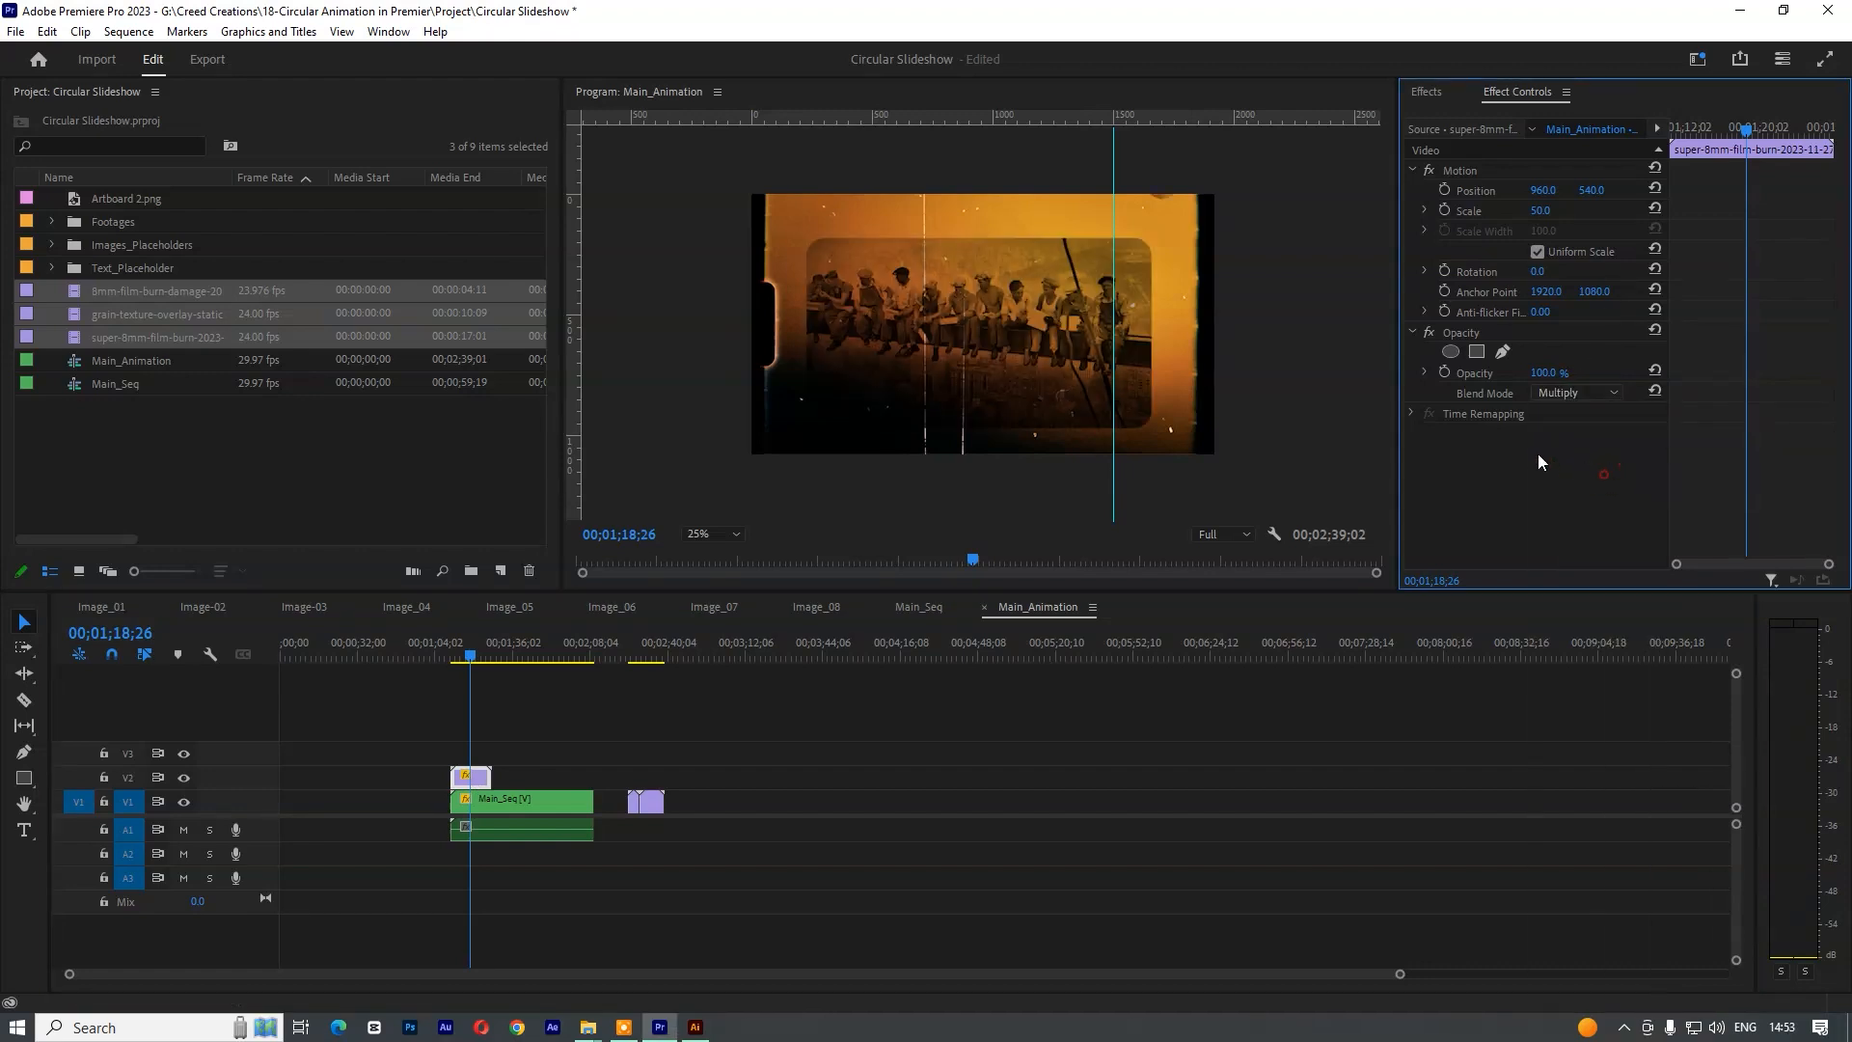
{"action": "key", "text": "space"}
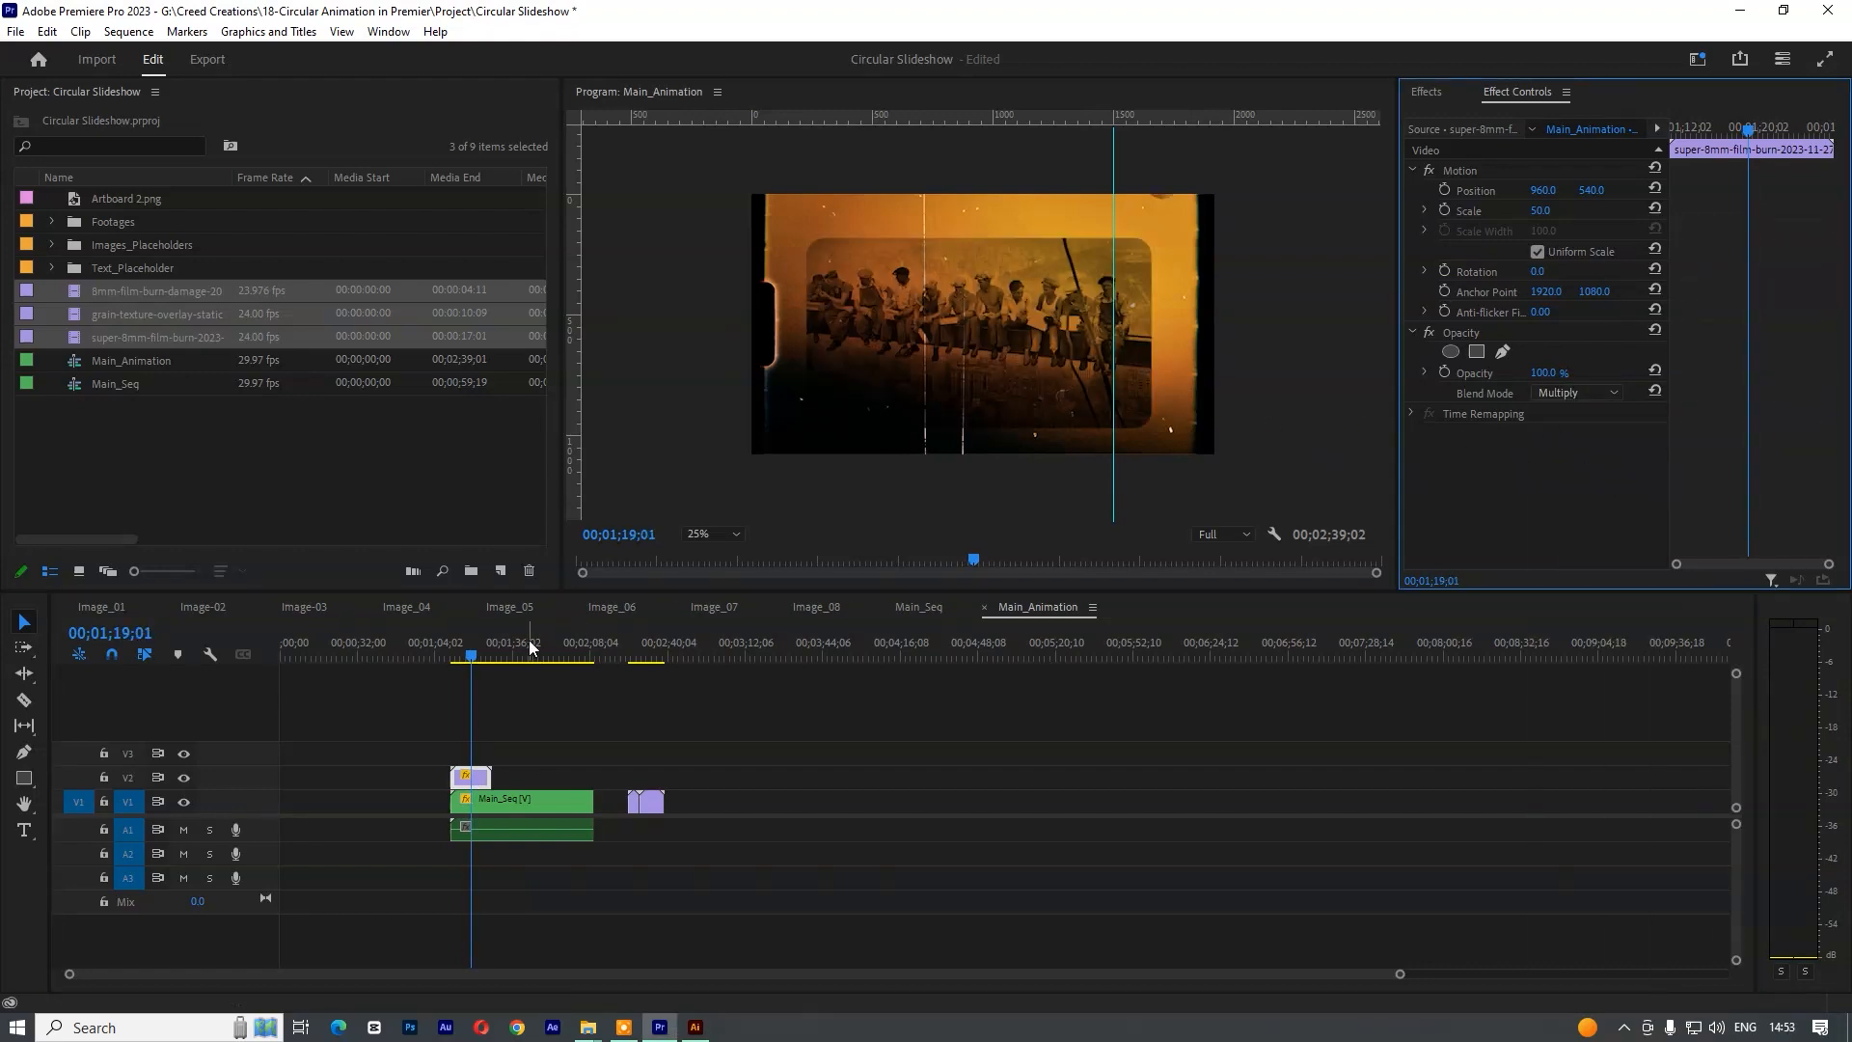
- Set the program monitor zoom to Fit and playback resolution to 1/4, preview from the clip's start, and save the project
{"action": "left_click", "coordinate": [720, 535]}
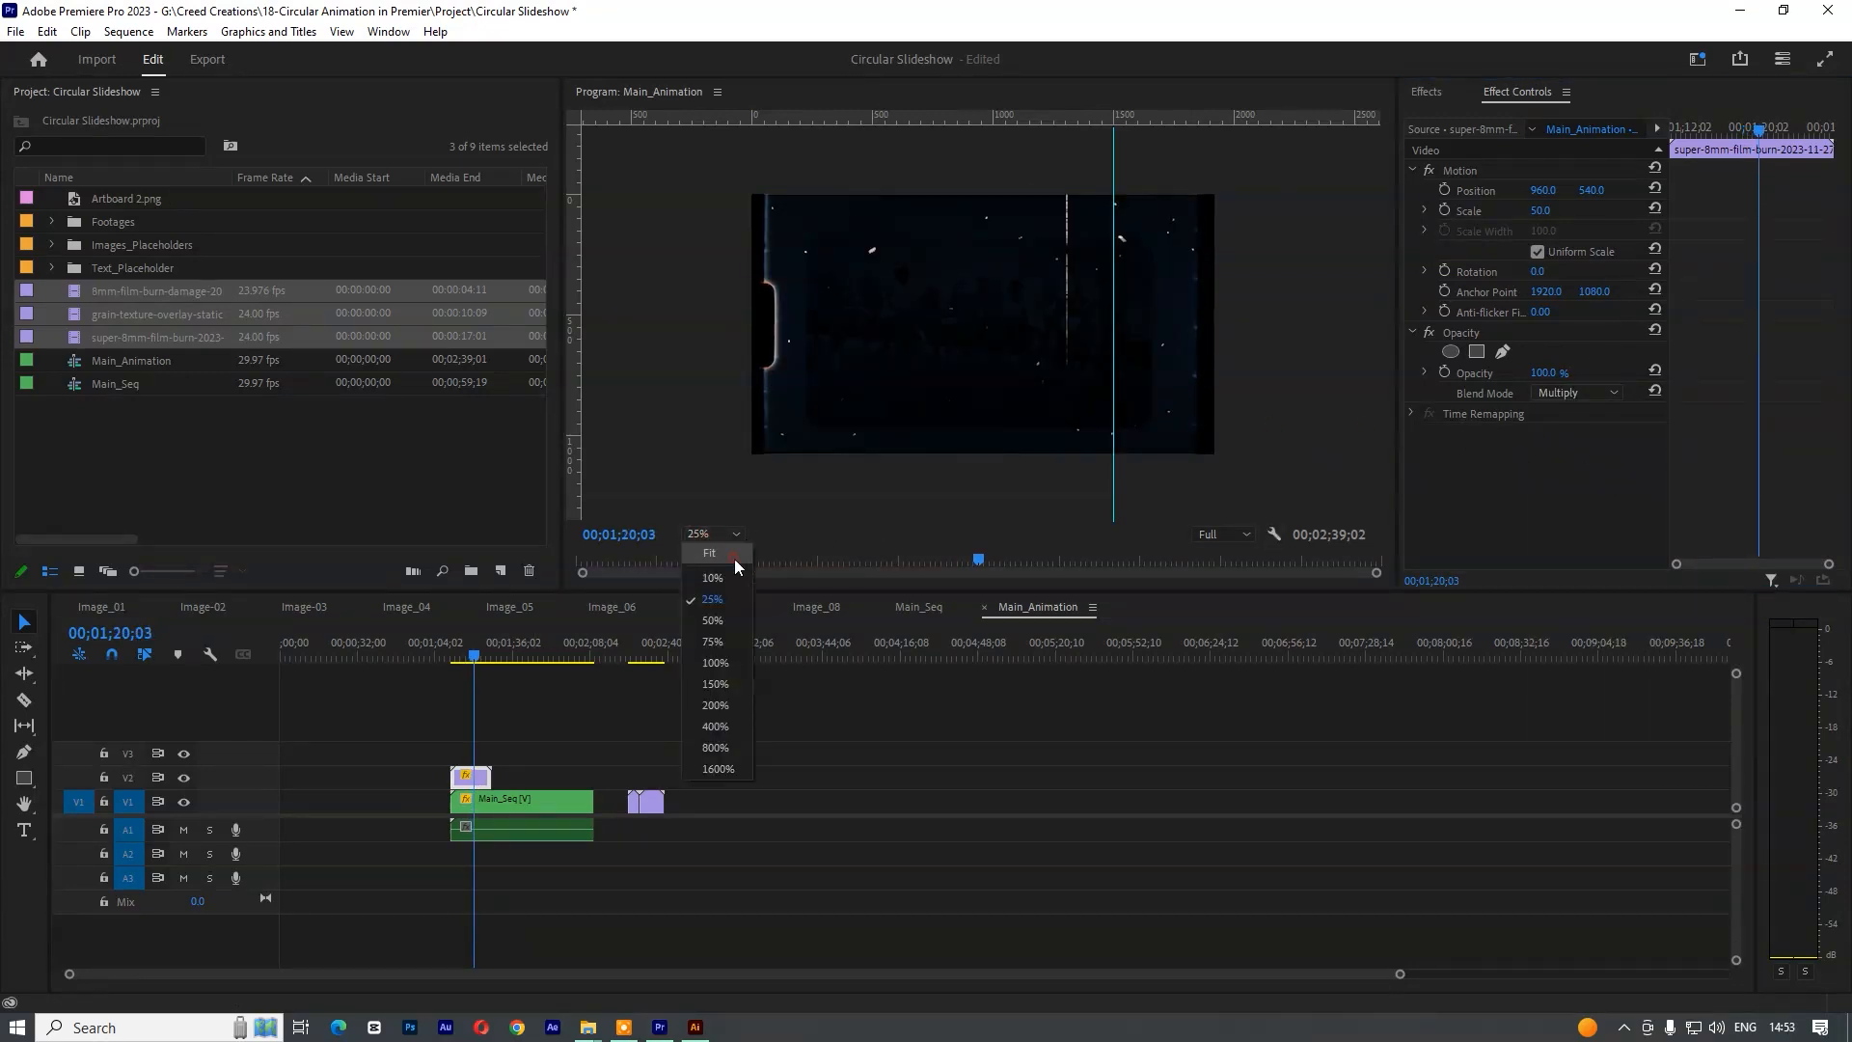
{"action": "left_click", "coordinate": [714, 554]}
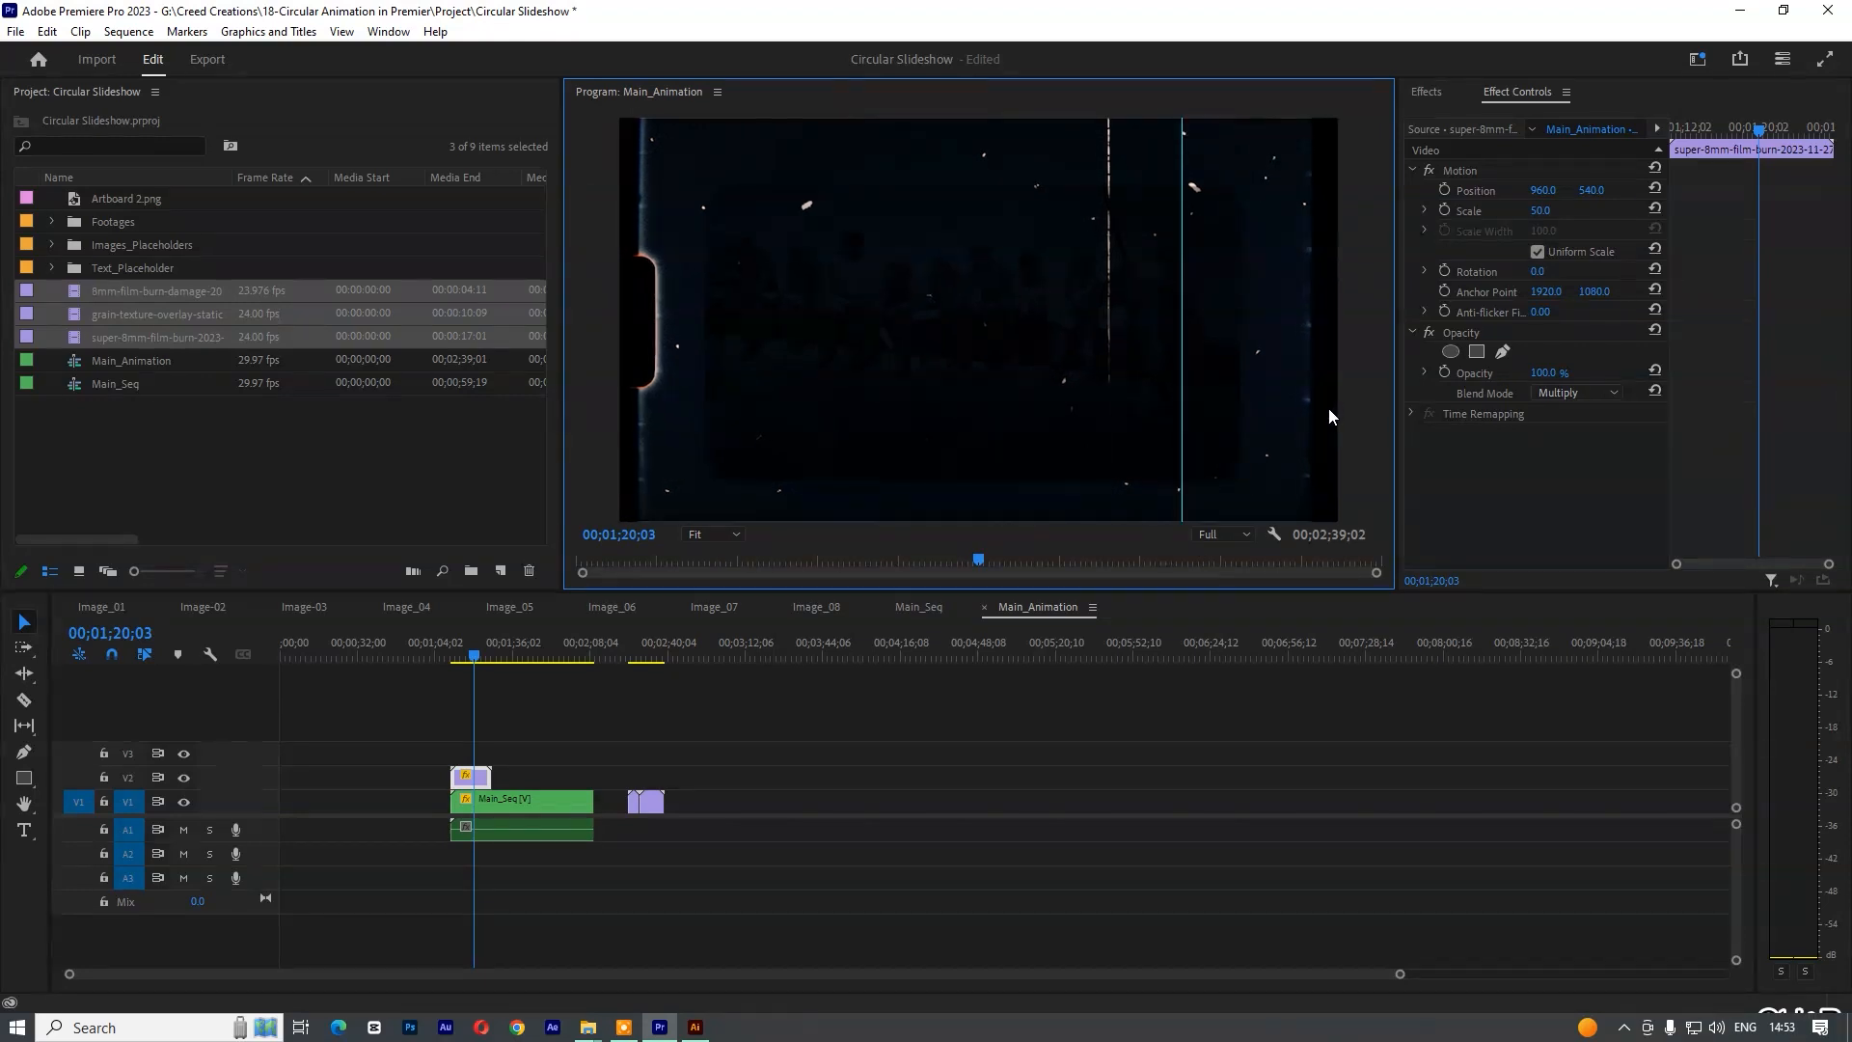
{"action": "left_click", "coordinate": [1246, 534]}
{"action": "left_click", "coordinate": [1241, 577]}
{"action": "left_click", "coordinate": [450, 657]}
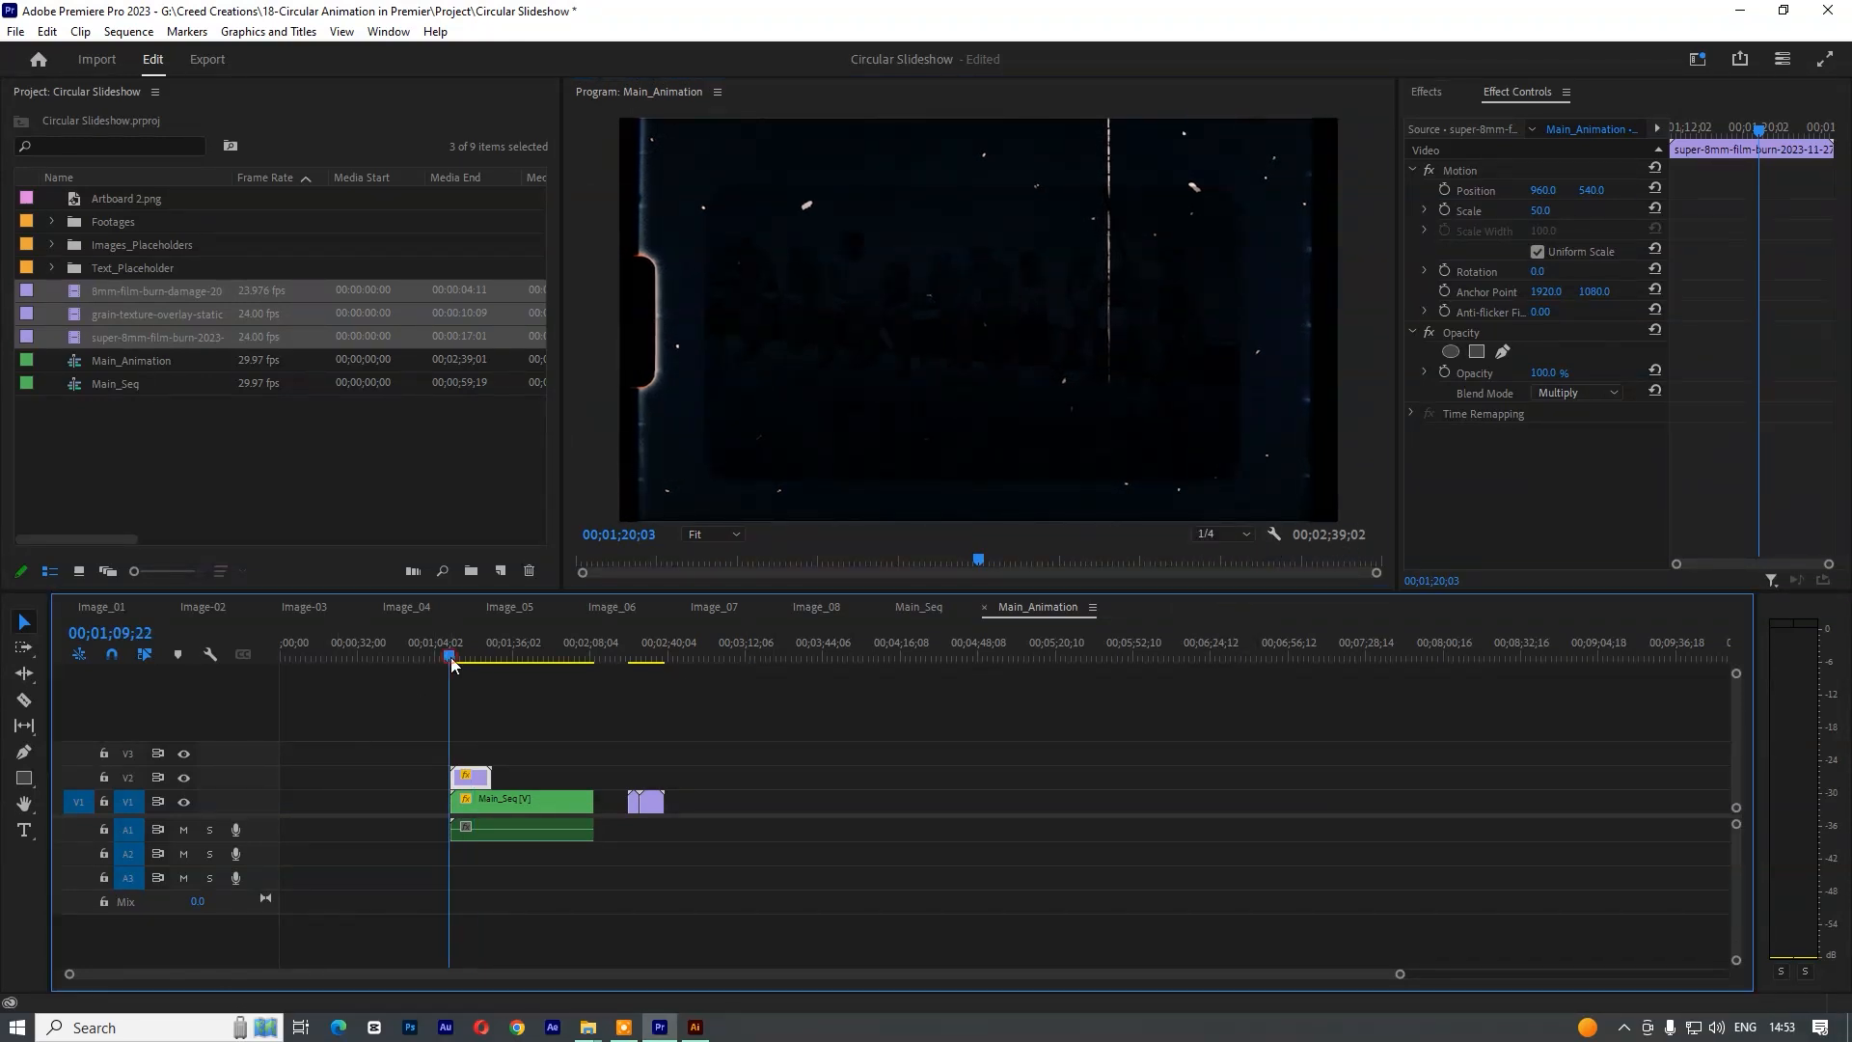
{"action": "key", "text": "ctrl+s"}
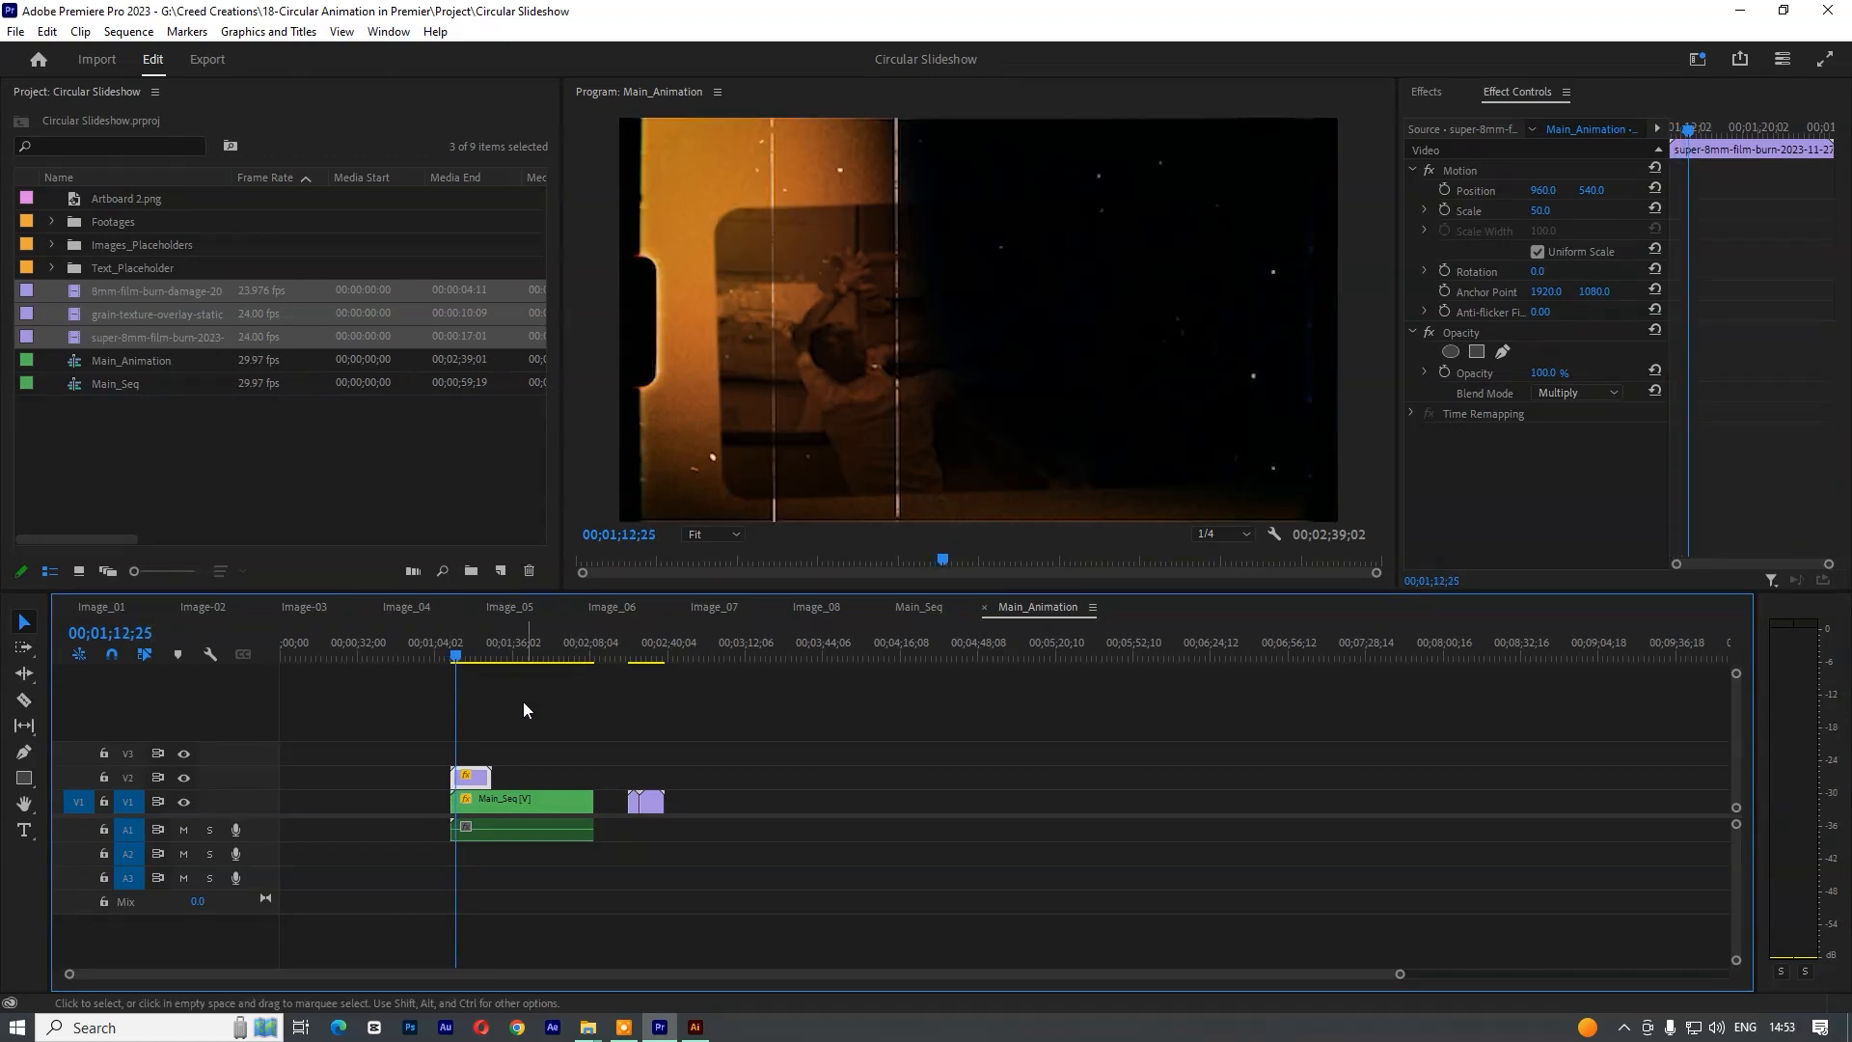
- Set the super-8mm-film-burn clip's blend mode to Screen and play the sequence from the clip's start
{"action": "left_click", "coordinate": [1564, 394]}
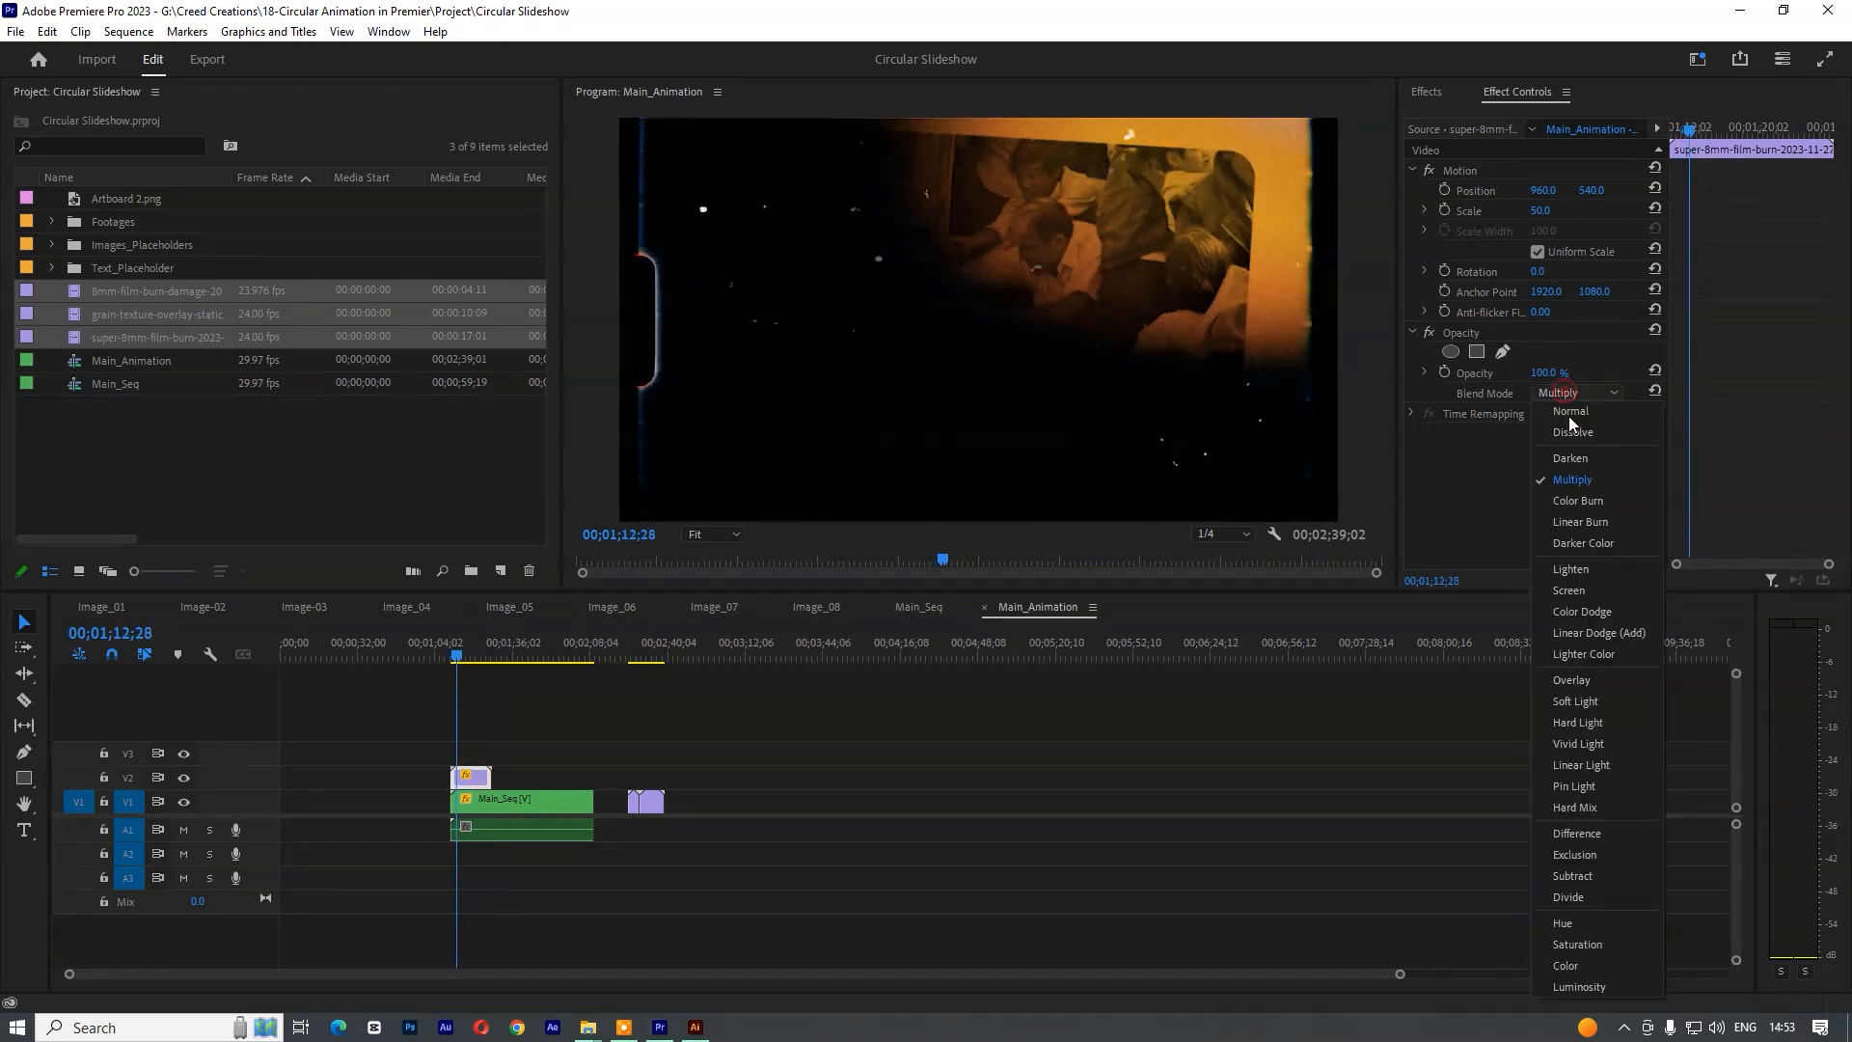
{"action": "left_click", "coordinate": [1580, 590]}
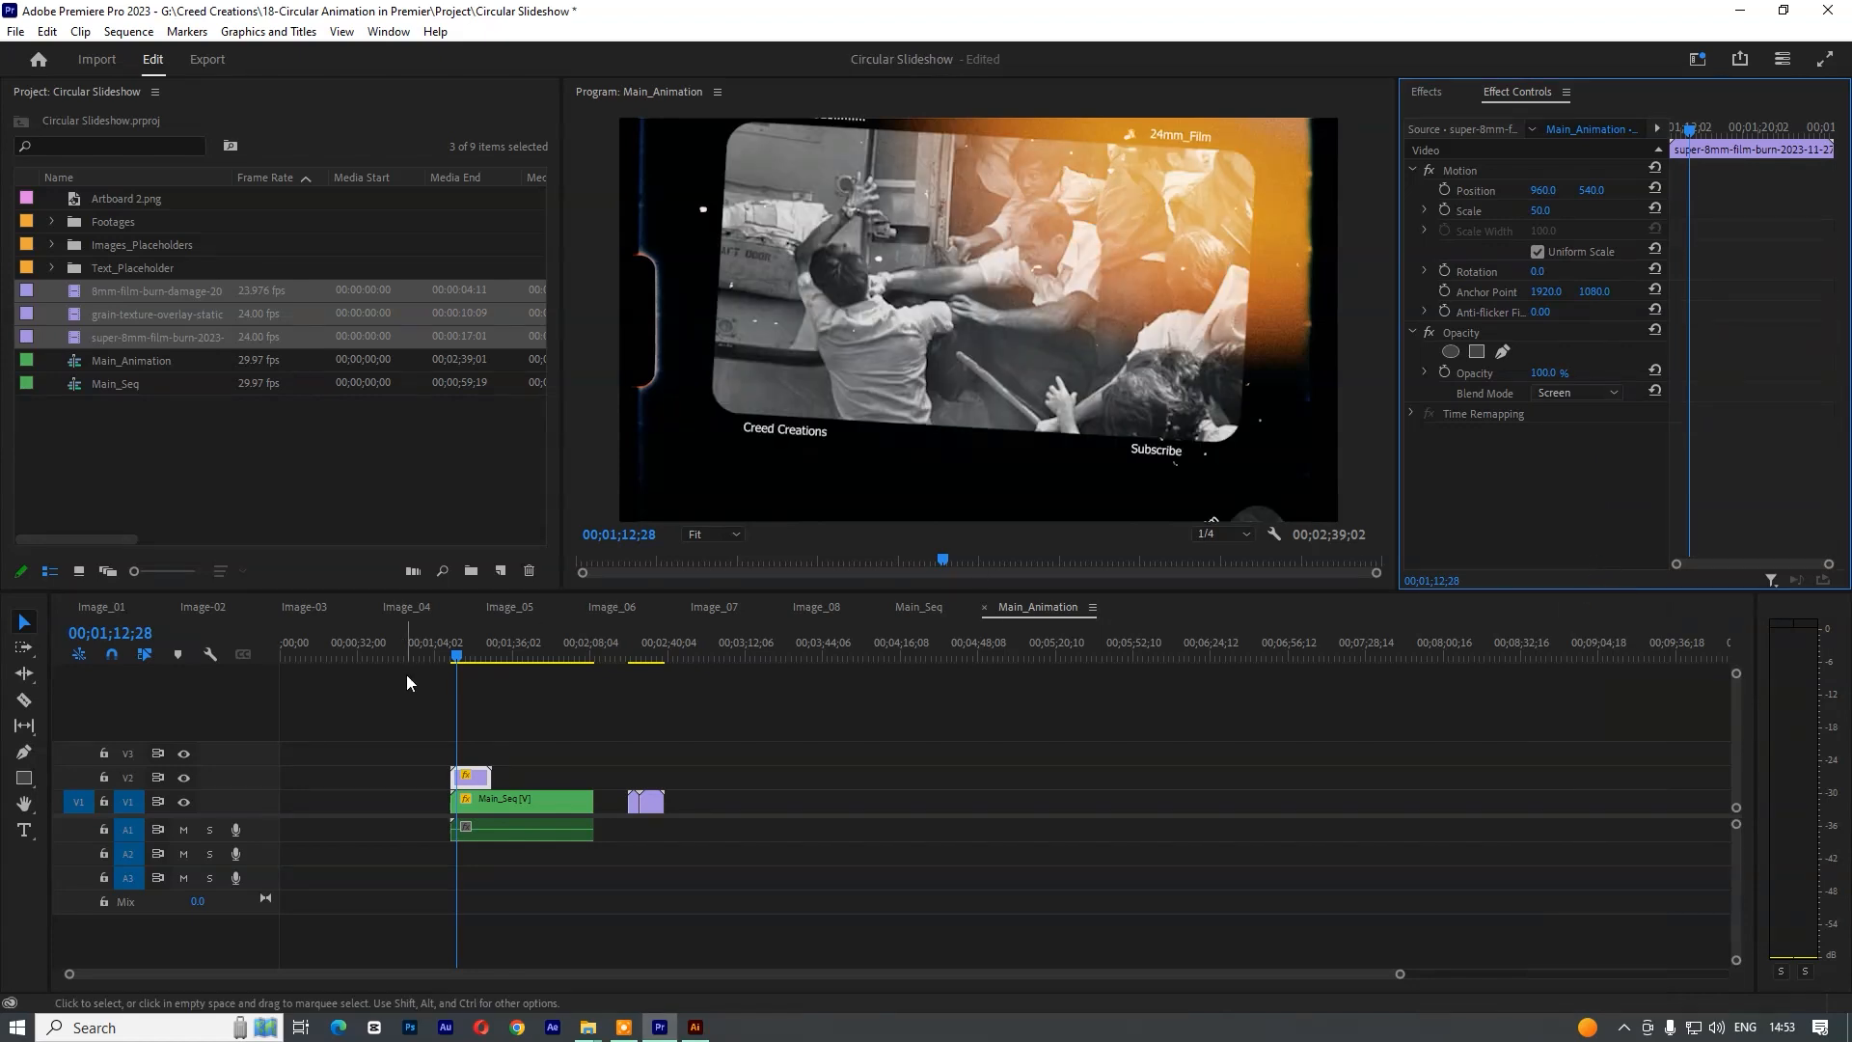
{"action": "left_click", "coordinate": [447, 650]}
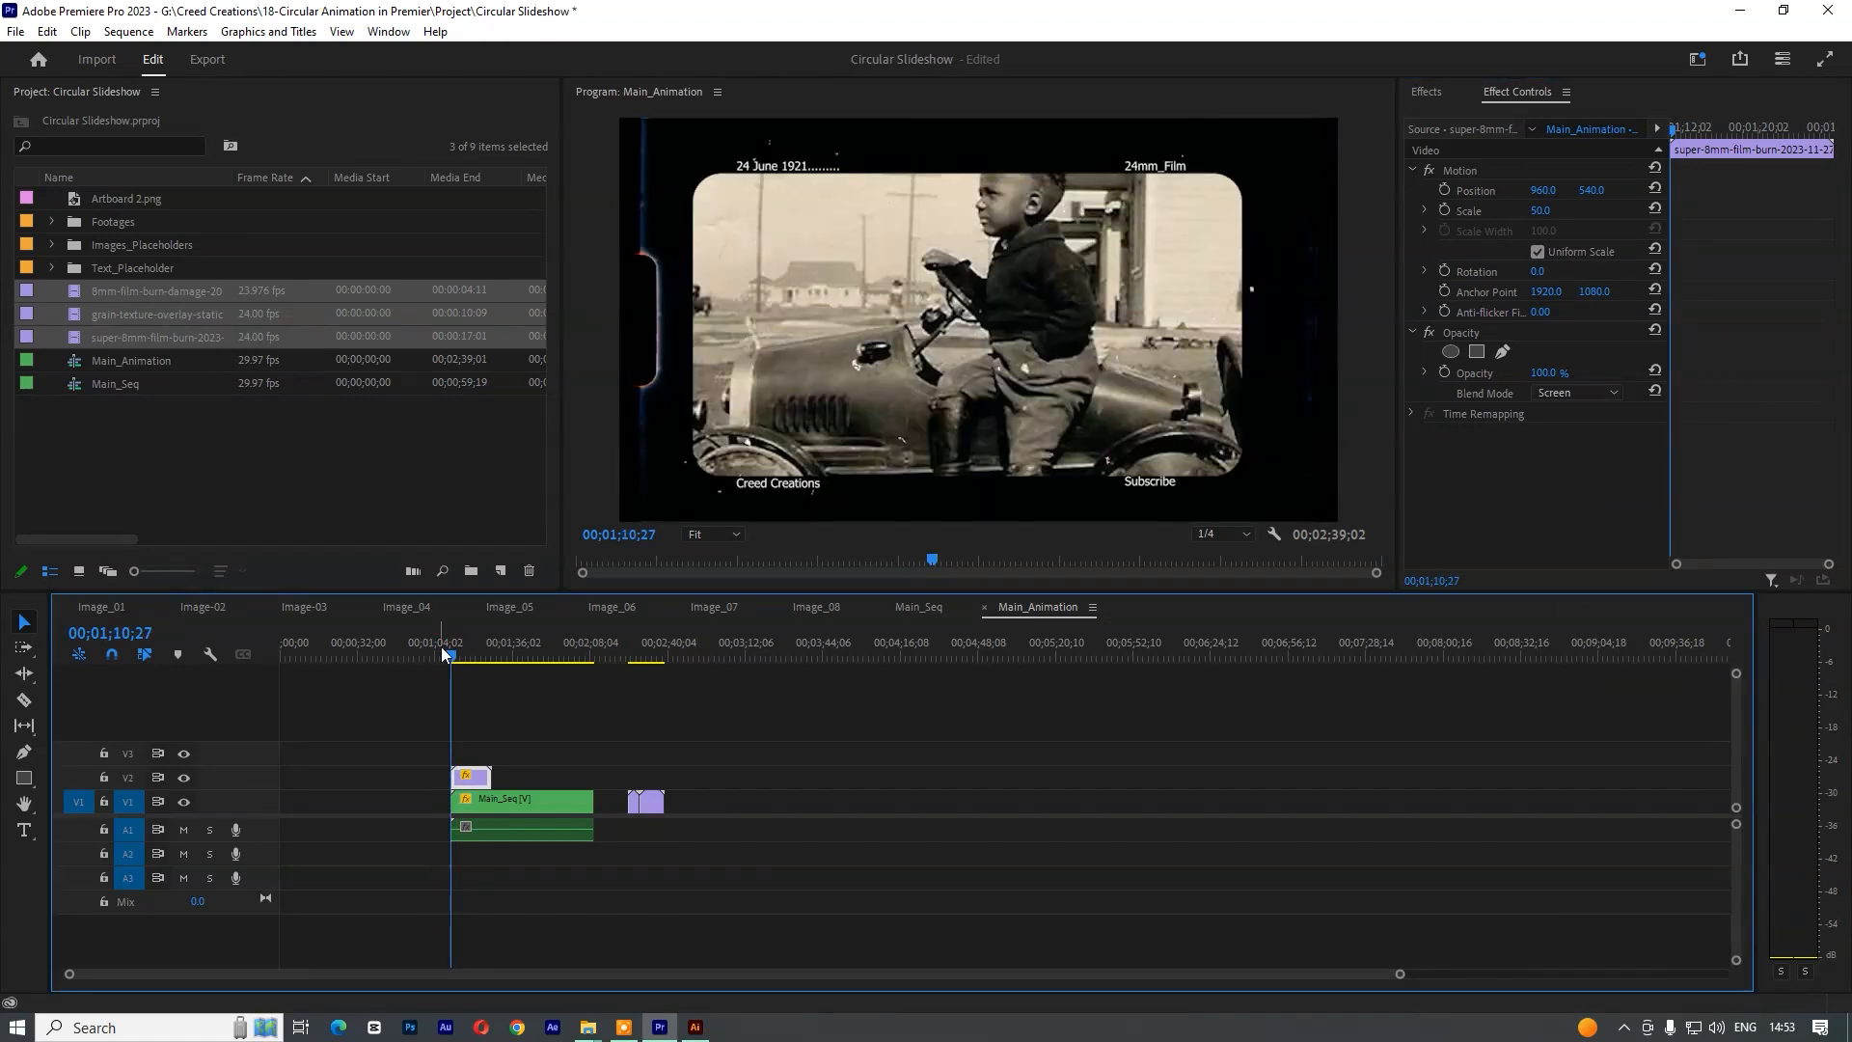
{"action": "key", "text": "space"}
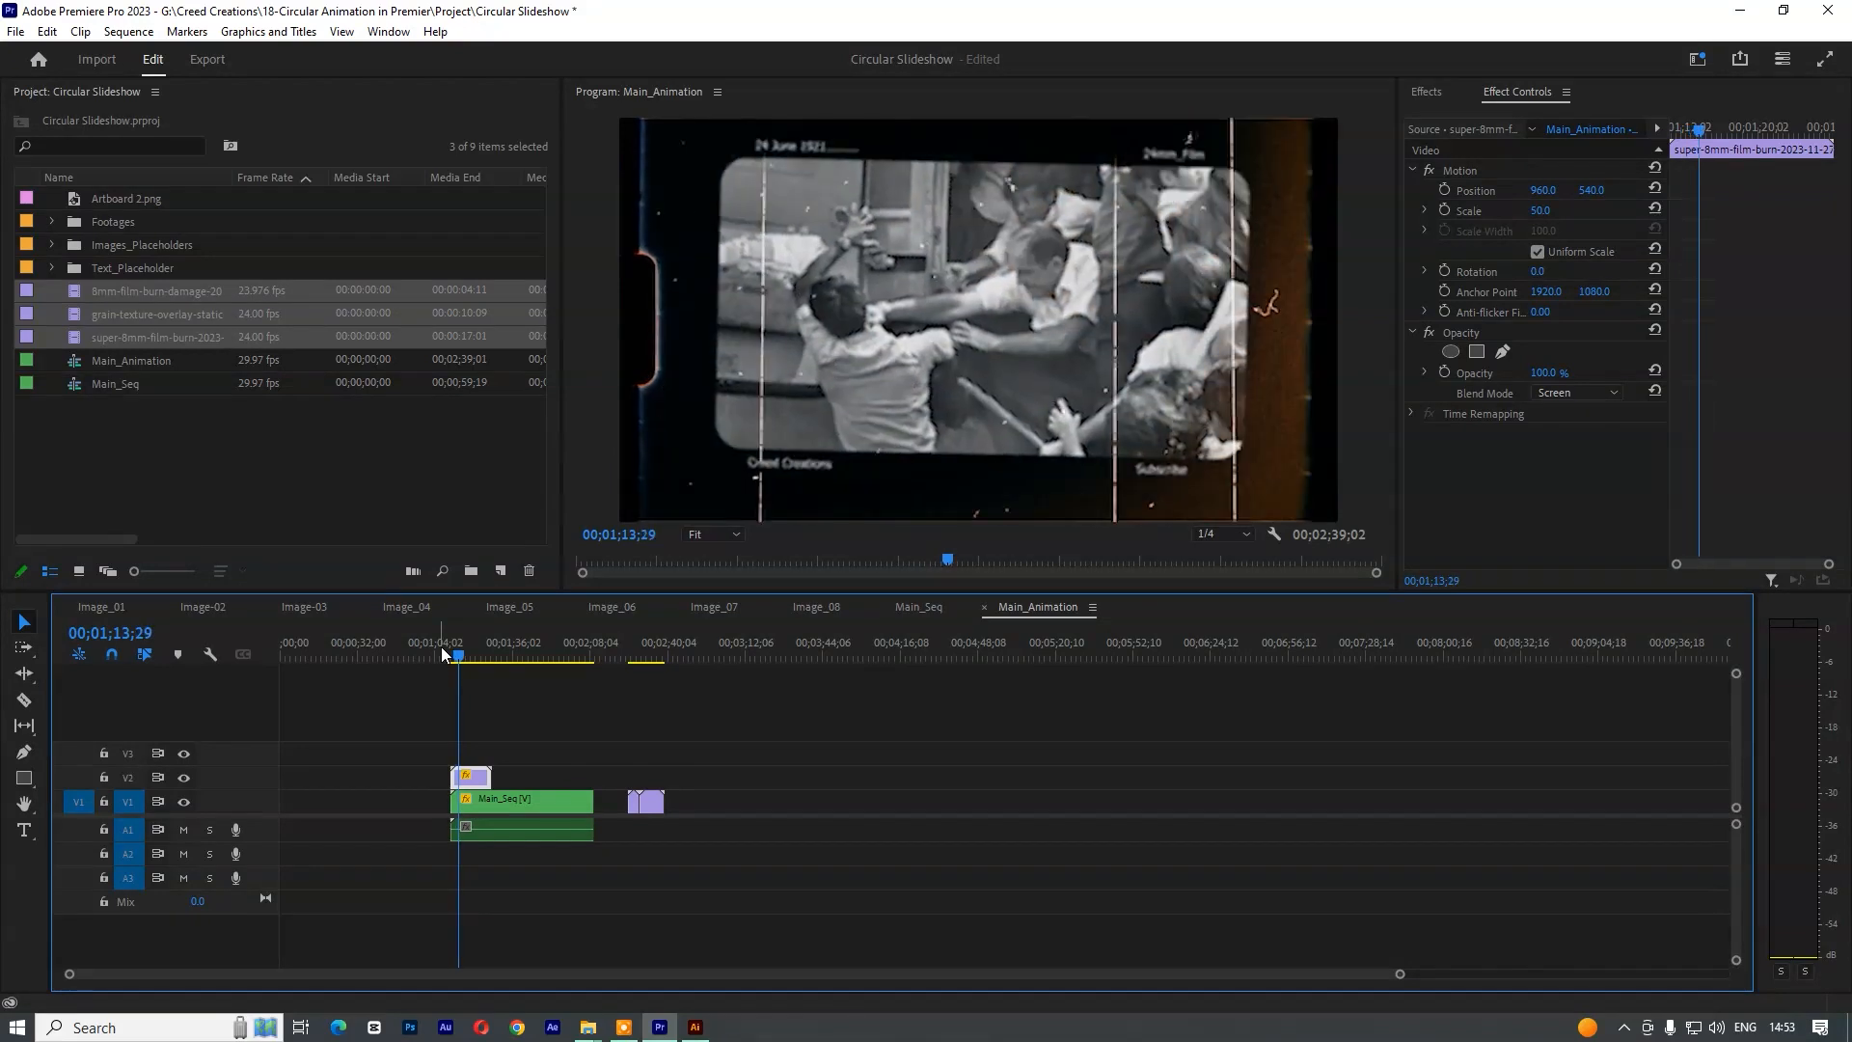
{"action": "key", "text": "space"}
- Move Main_Seq and its overlay up one track, and place the 8mm-film-burn-damage clip on V1 beneath the start of Main_Seq
{"action": "left_click", "coordinate": [497, 789]}
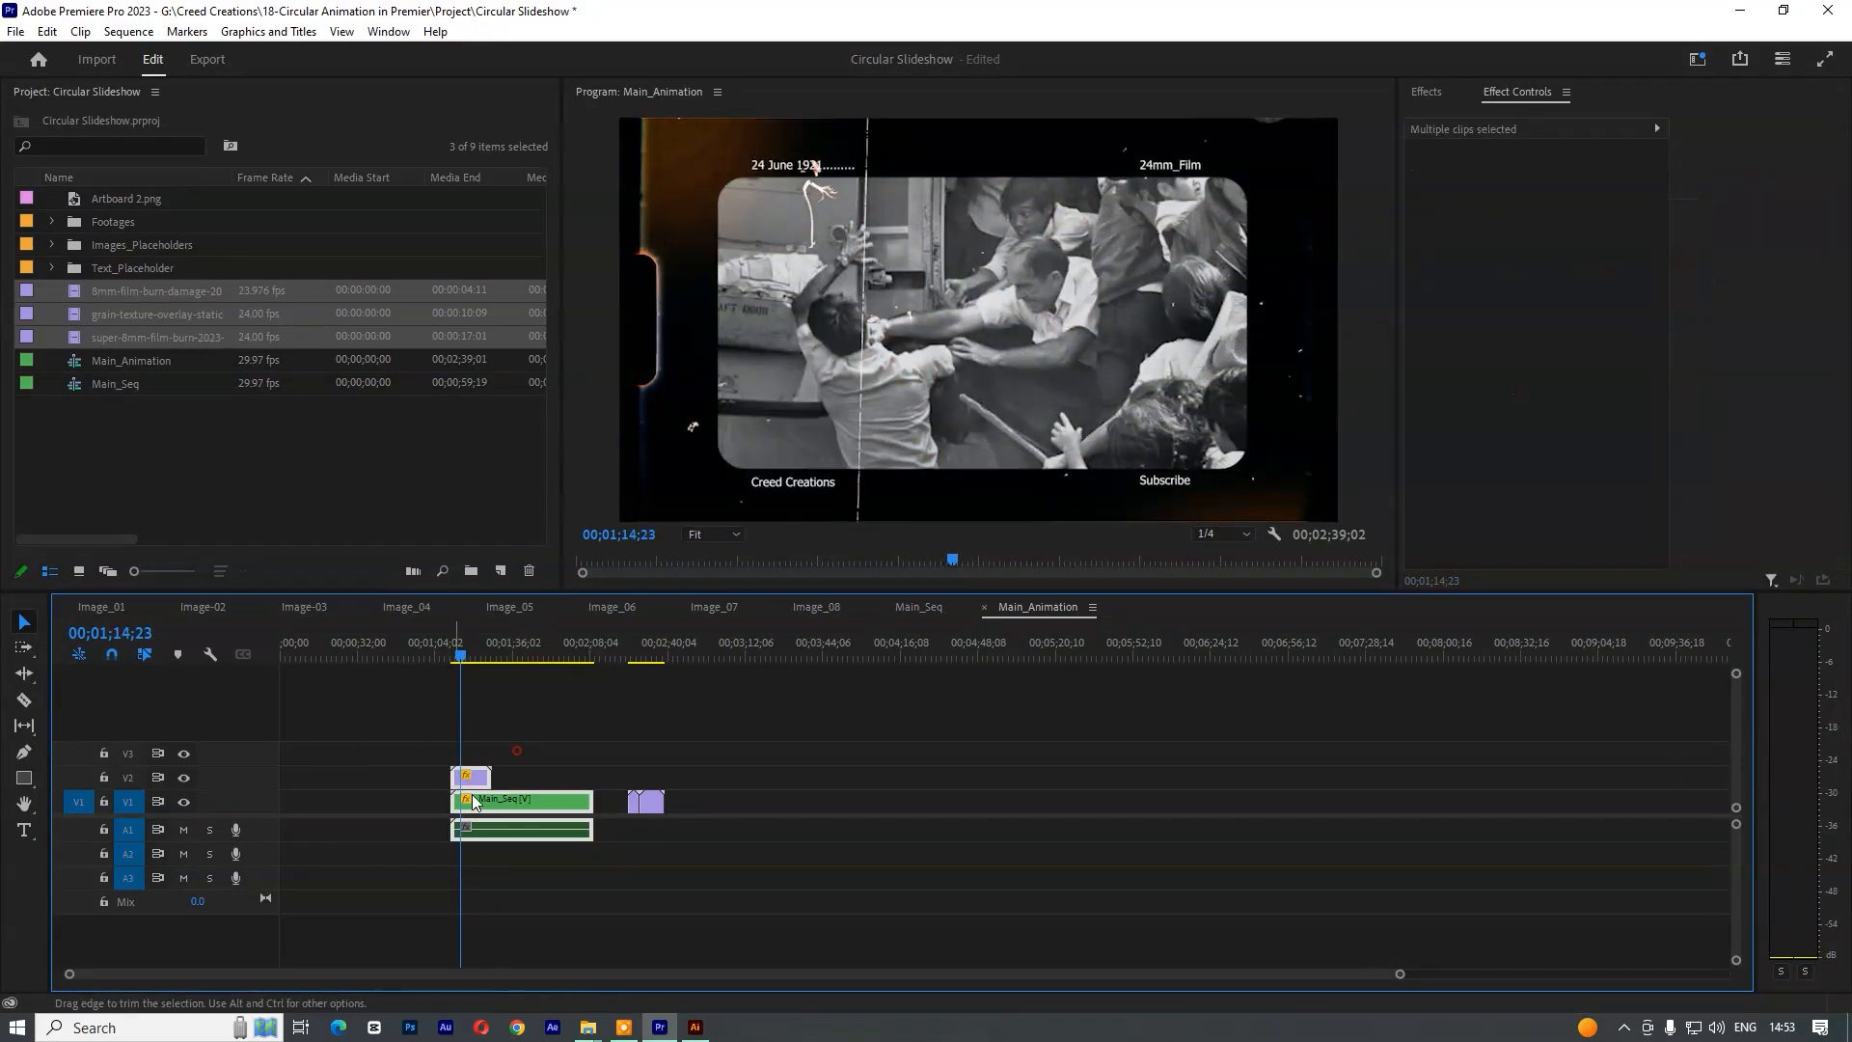
{"action": "left_click_drag", "start_coordinate": [498, 789], "coordinate": [498, 764]}
{"action": "left_click", "coordinate": [631, 644]}
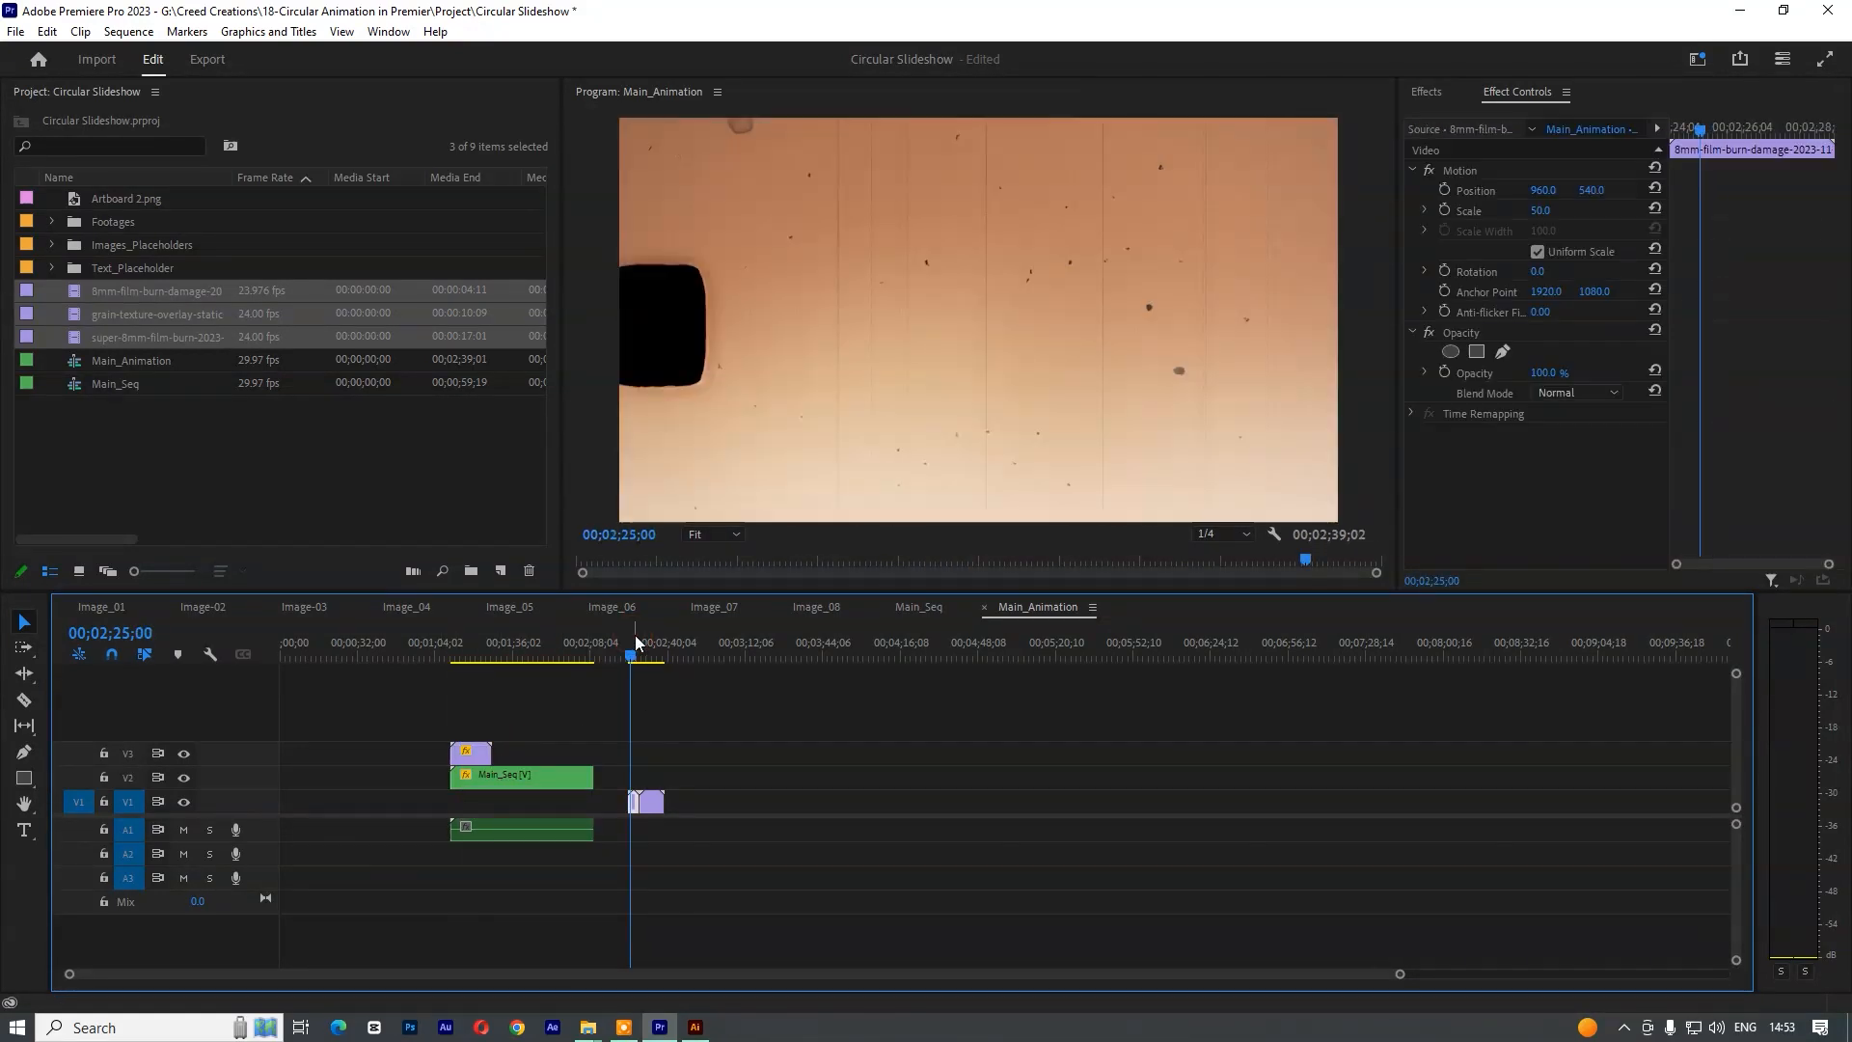
{"action": "mouse_move", "coordinate": [635, 642]}
{"action": "left_mouse_down"}
{"action": "mouse_move", "coordinate": [657, 639]}
{"action": "mouse_move", "coordinate": [637, 646]}
{"action": "left_mouse_up"}
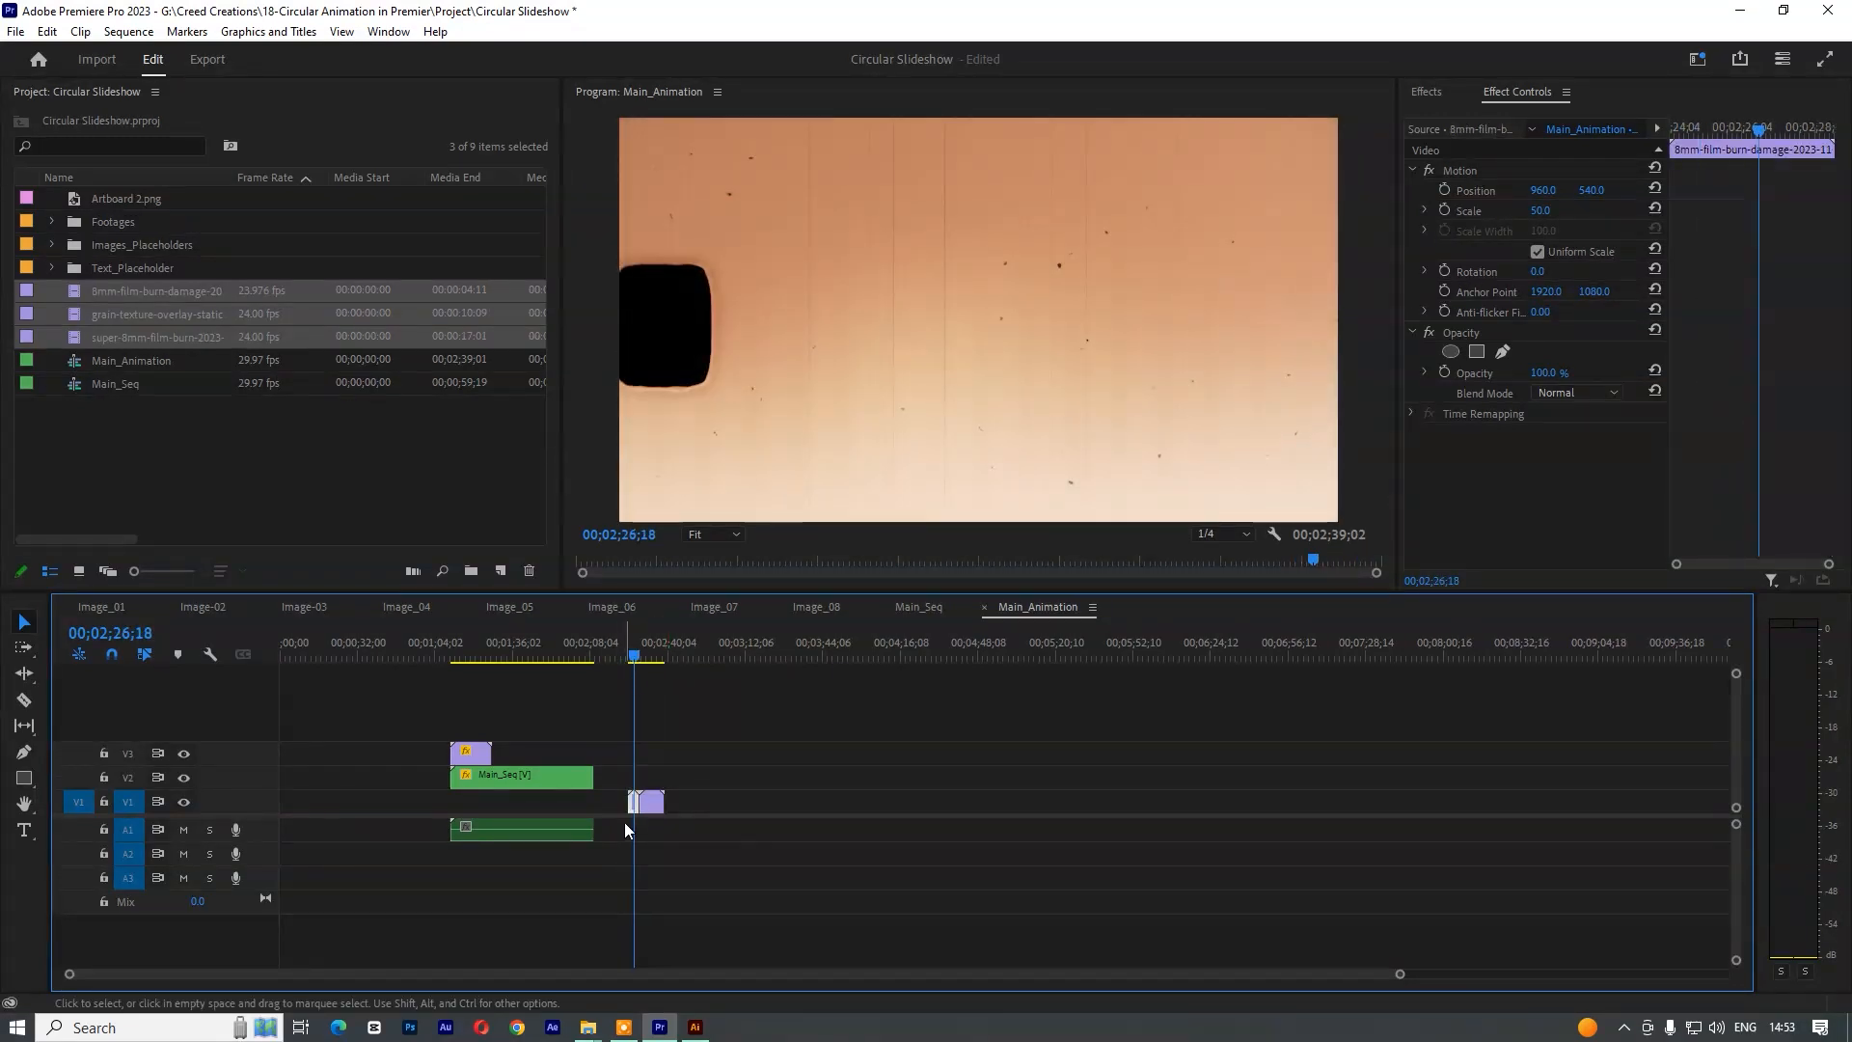
{"action": "left_click_drag", "start_coordinate": [625, 806], "coordinate": [639, 806]}
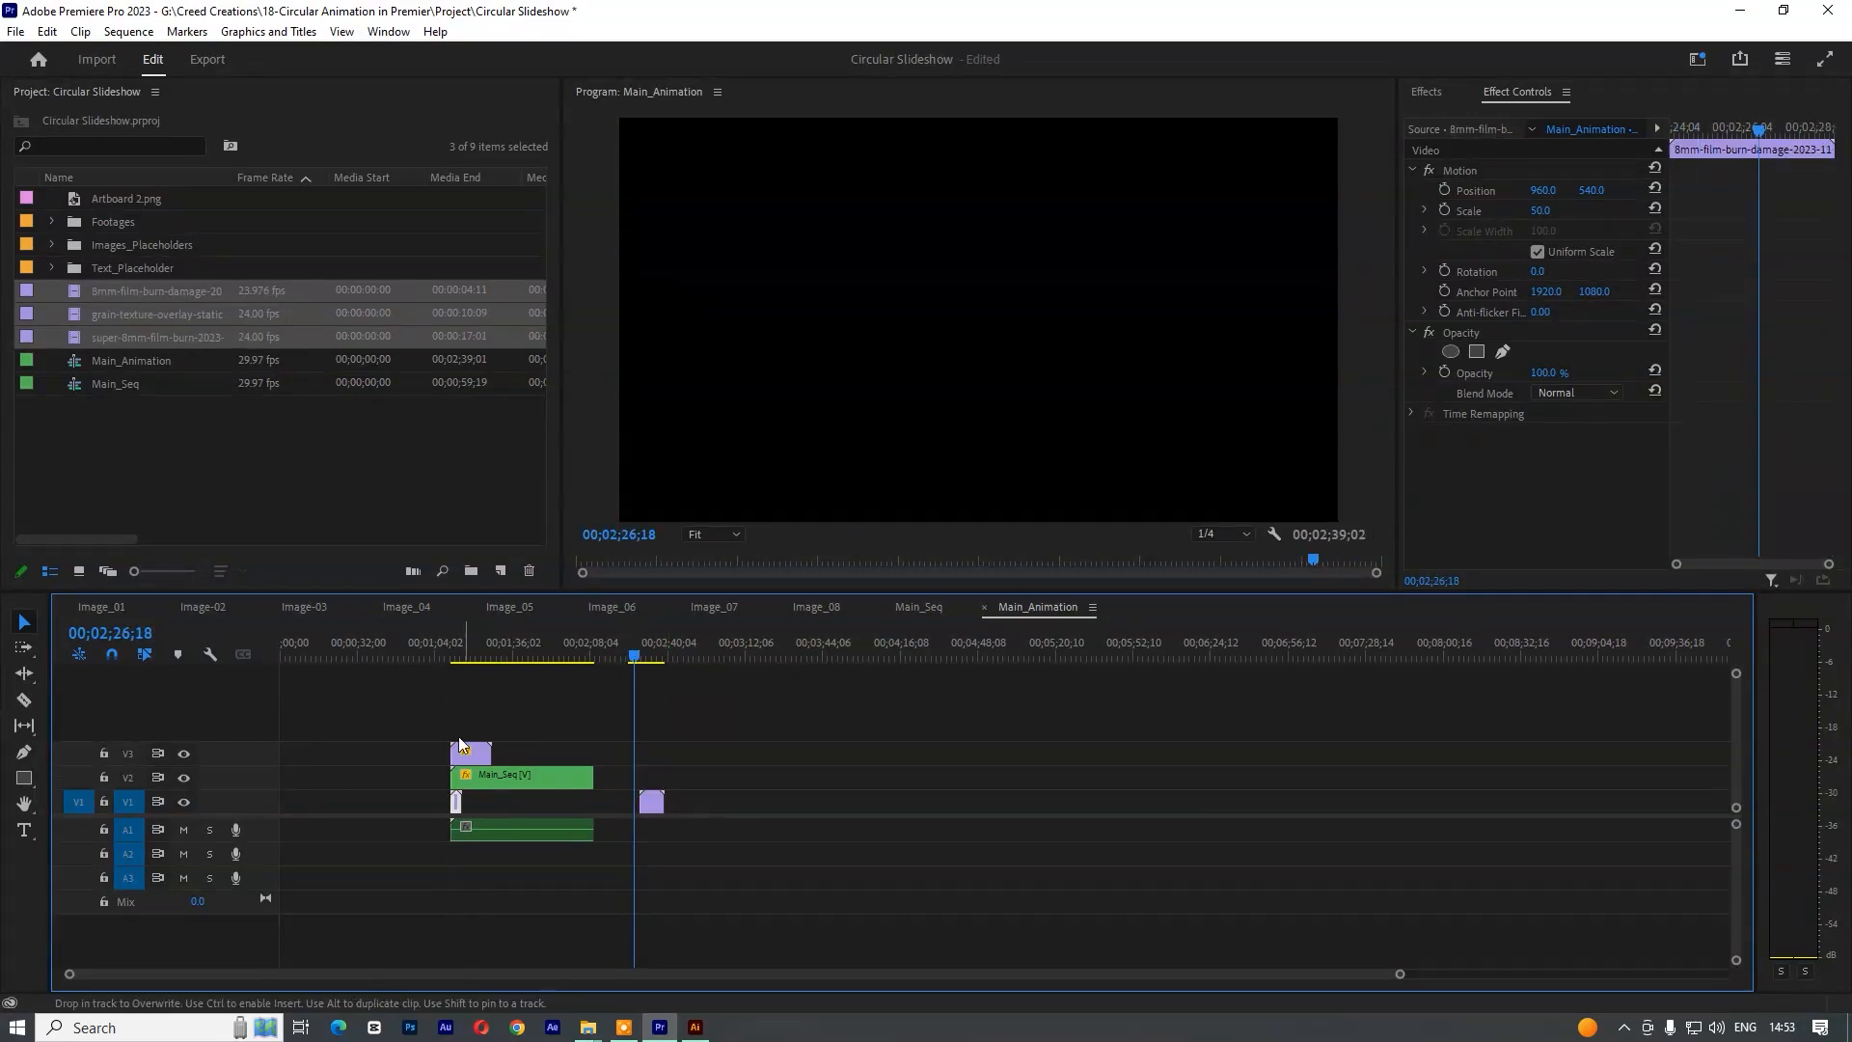
{"action": "left_click", "coordinate": [461, 658]}
{"action": "left_click_drag", "start_coordinate": [460, 656], "coordinate": [459, 658]}
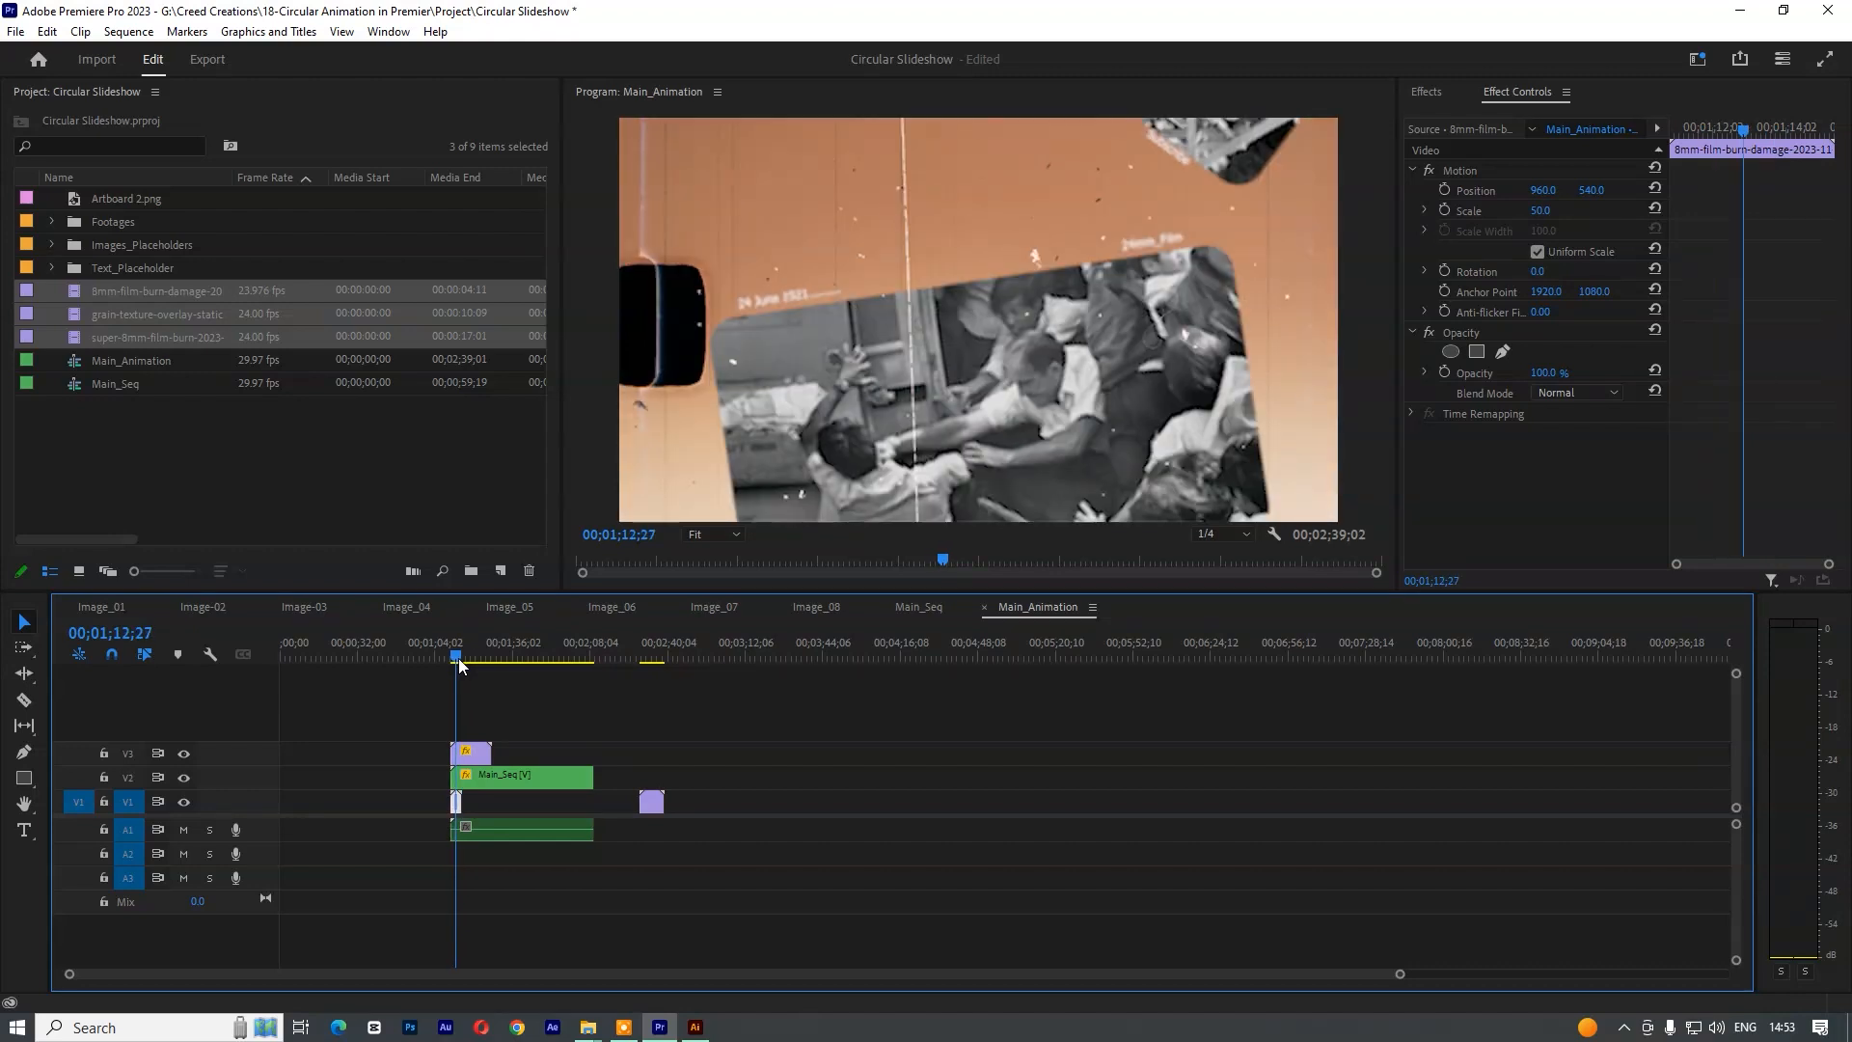
- Place the grain-texture overlay directly after the 8mm-film-burn-damage clip on V1 and set its opacity to 50%
{"action": "left_click_drag", "start_coordinate": [656, 808], "coordinate": [478, 800]}
{"action": "left_click", "coordinate": [473, 656]}
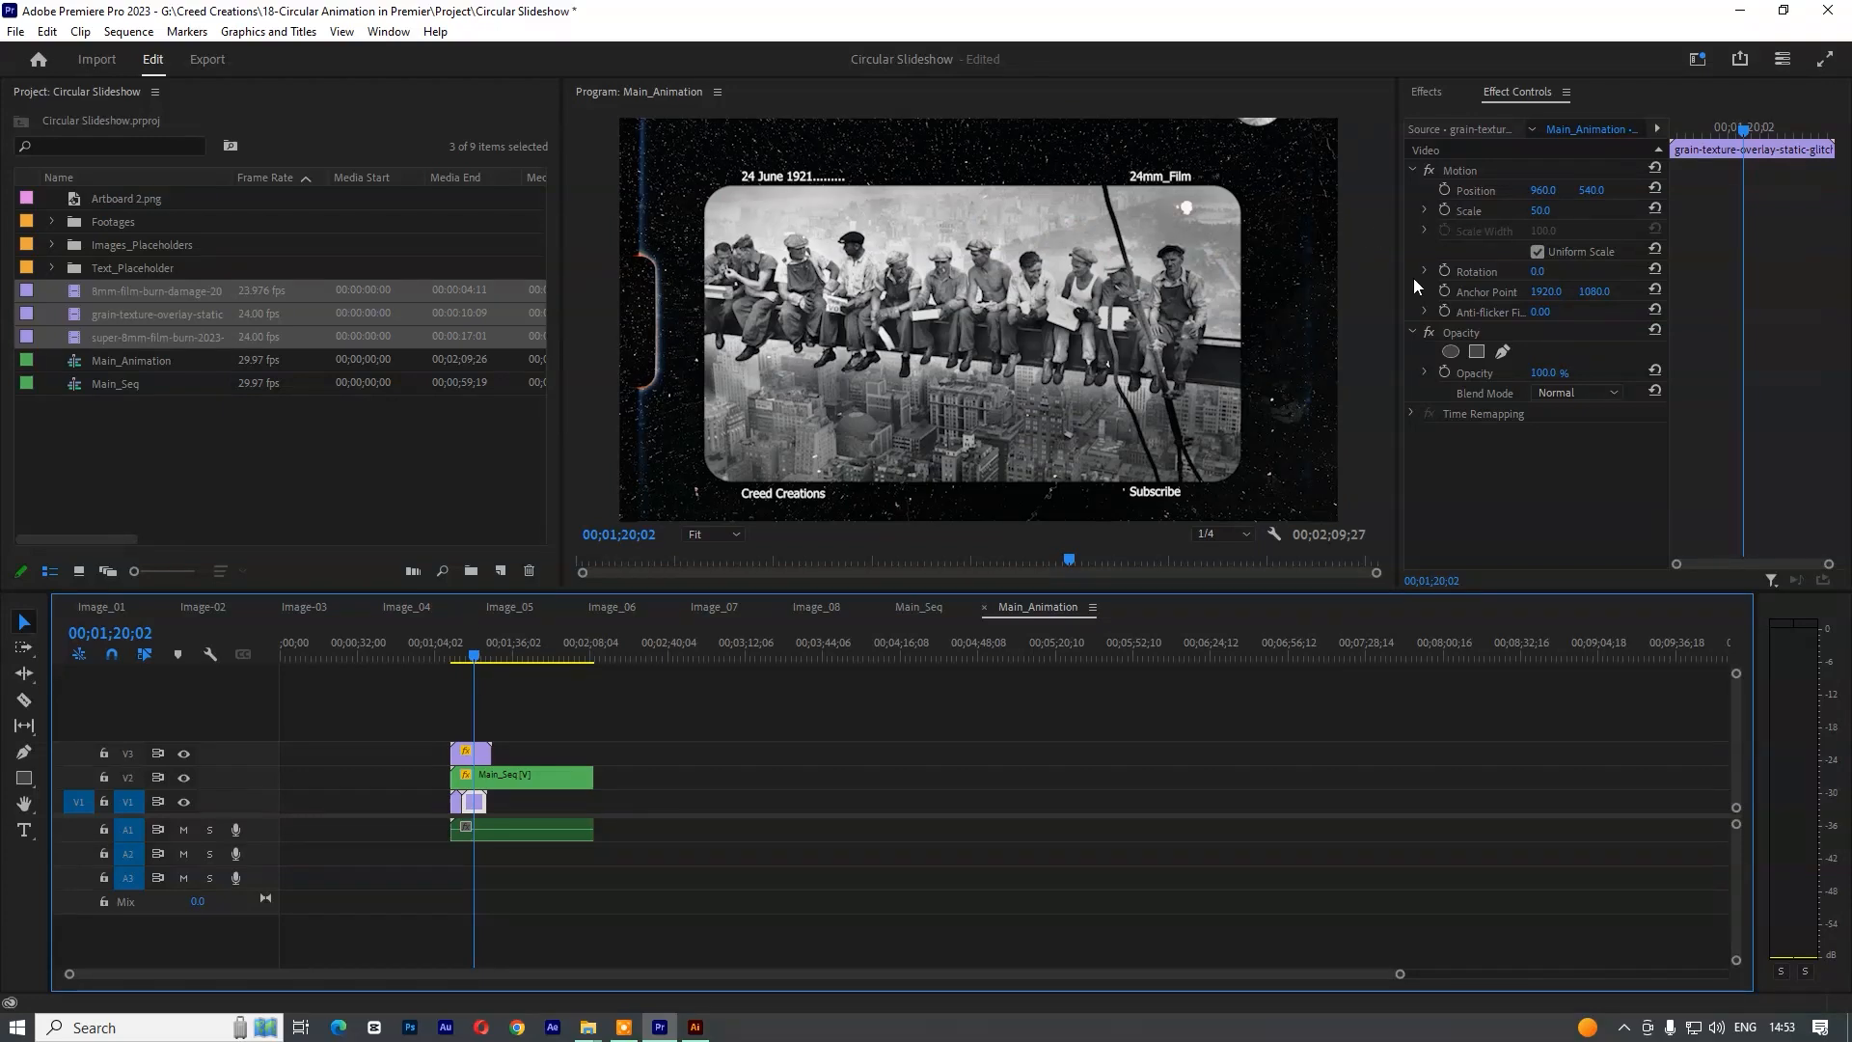
{"action": "left_click", "coordinate": [1543, 374]}
{"action": "type", "text": "50"}
{"action": "key", "text": "Return"}
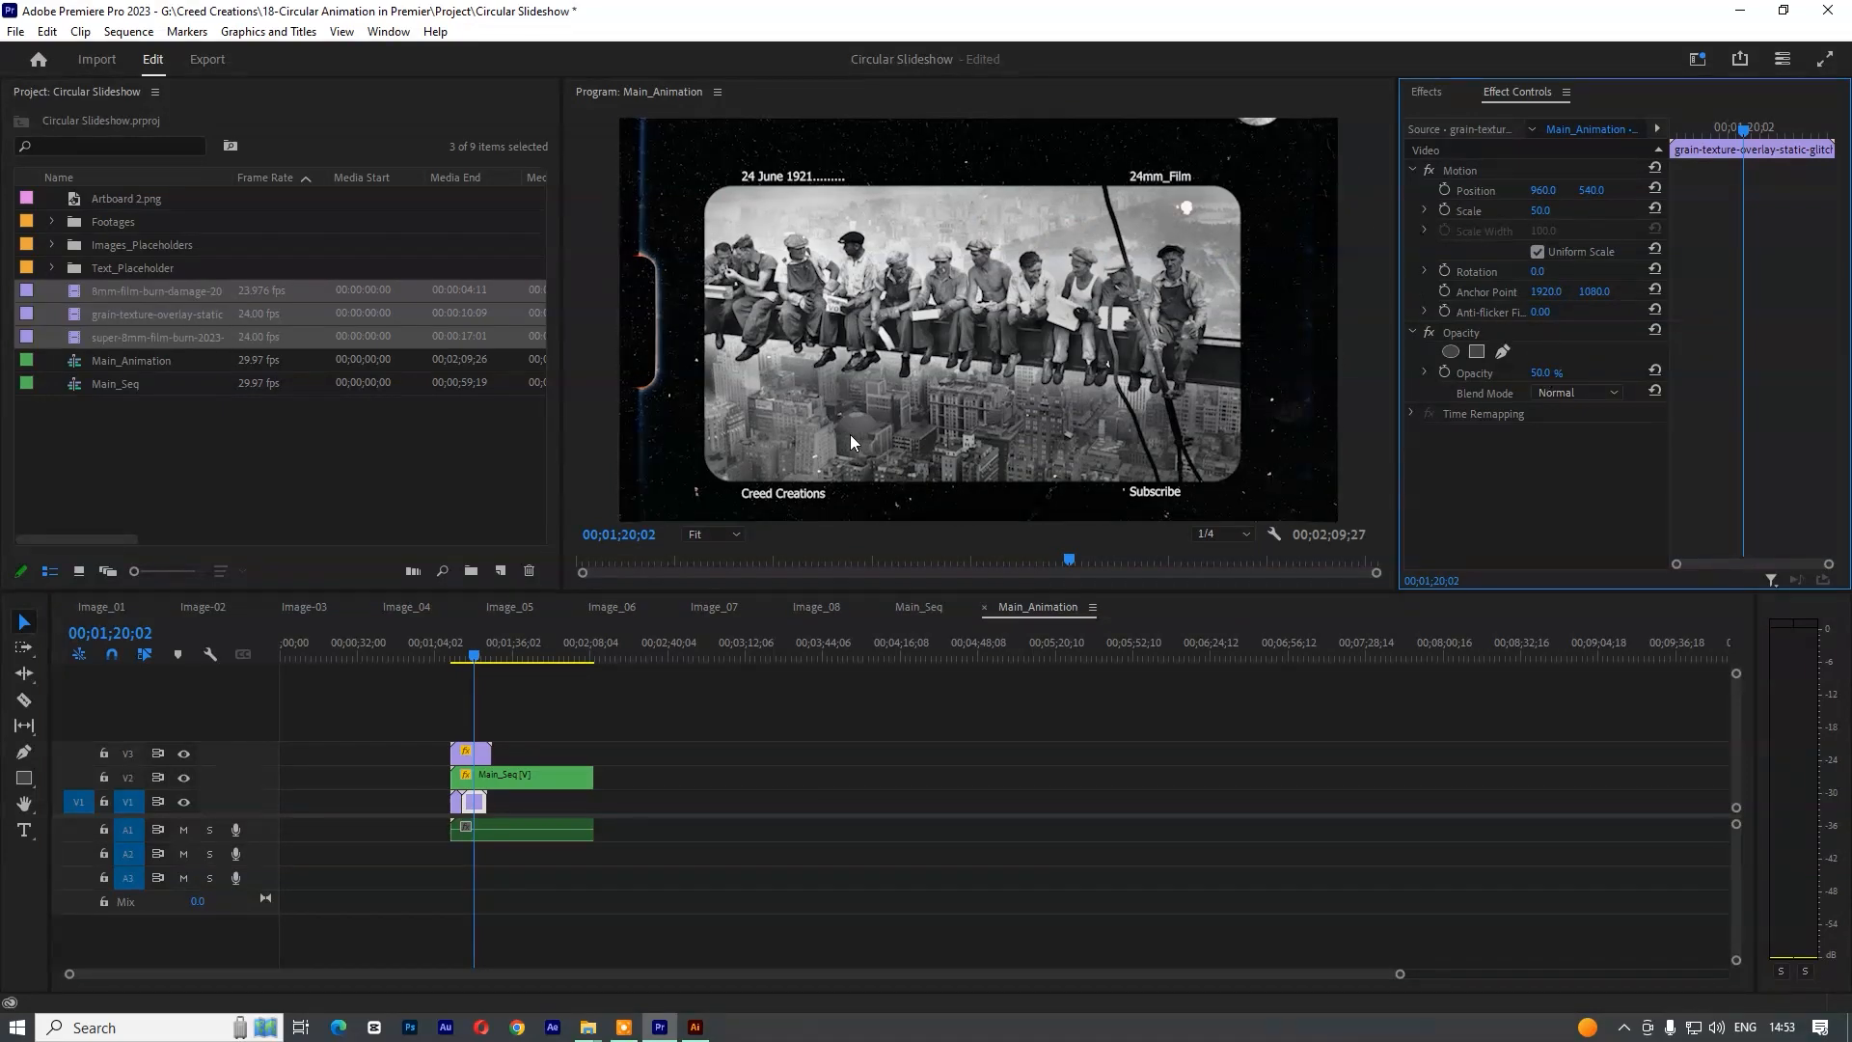
- Close all open sequences except Main_Animation and save the project
{"action": "left_click", "coordinate": [443, 655]}
{"action": "left_click_drag", "start_coordinate": [442, 655], "coordinate": [451, 655]}
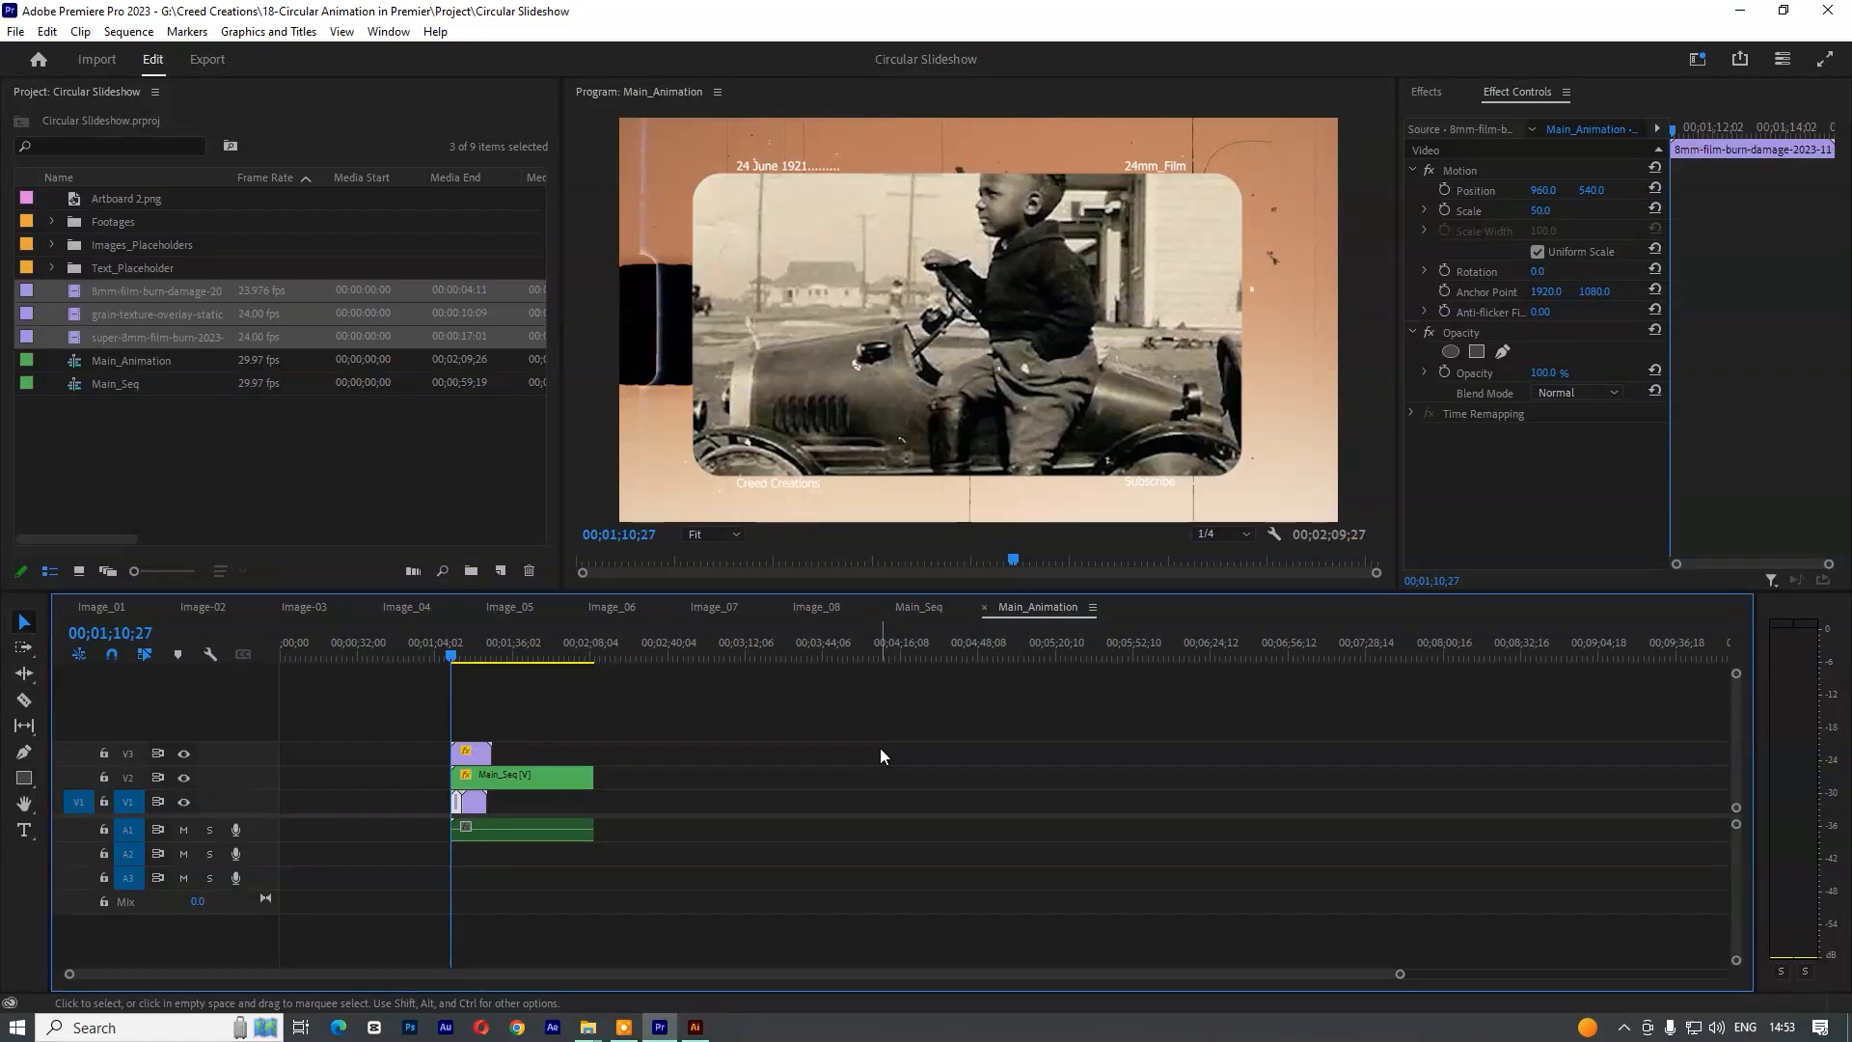
{"action": "left_click", "coordinate": [64, 607]}
{"action": "left_click", "coordinate": [64, 607]}
{"action": "left_click", "coordinate": [63, 607]}
{"action": "left_click", "coordinate": [63, 608]}
{"action": "left_click", "coordinate": [64, 608]}
{"action": "left_click", "coordinate": [63, 608]}
{"action": "left_click", "coordinate": [63, 607]}
{"action": "left_click", "coordinate": [63, 607]}
{"action": "left_click", "coordinate": [64, 608]}
{"action": "left_click", "coordinate": [646, 713]}
{"action": "key", "text": "ctrl+s"}
- Cut Main_Seq at 00;01;25;24, where the grain-texture clip ends, and delete the part after the cut
{"action": "left_click", "coordinate": [546, 778]}
{"action": "left_click", "coordinate": [530, 655]}
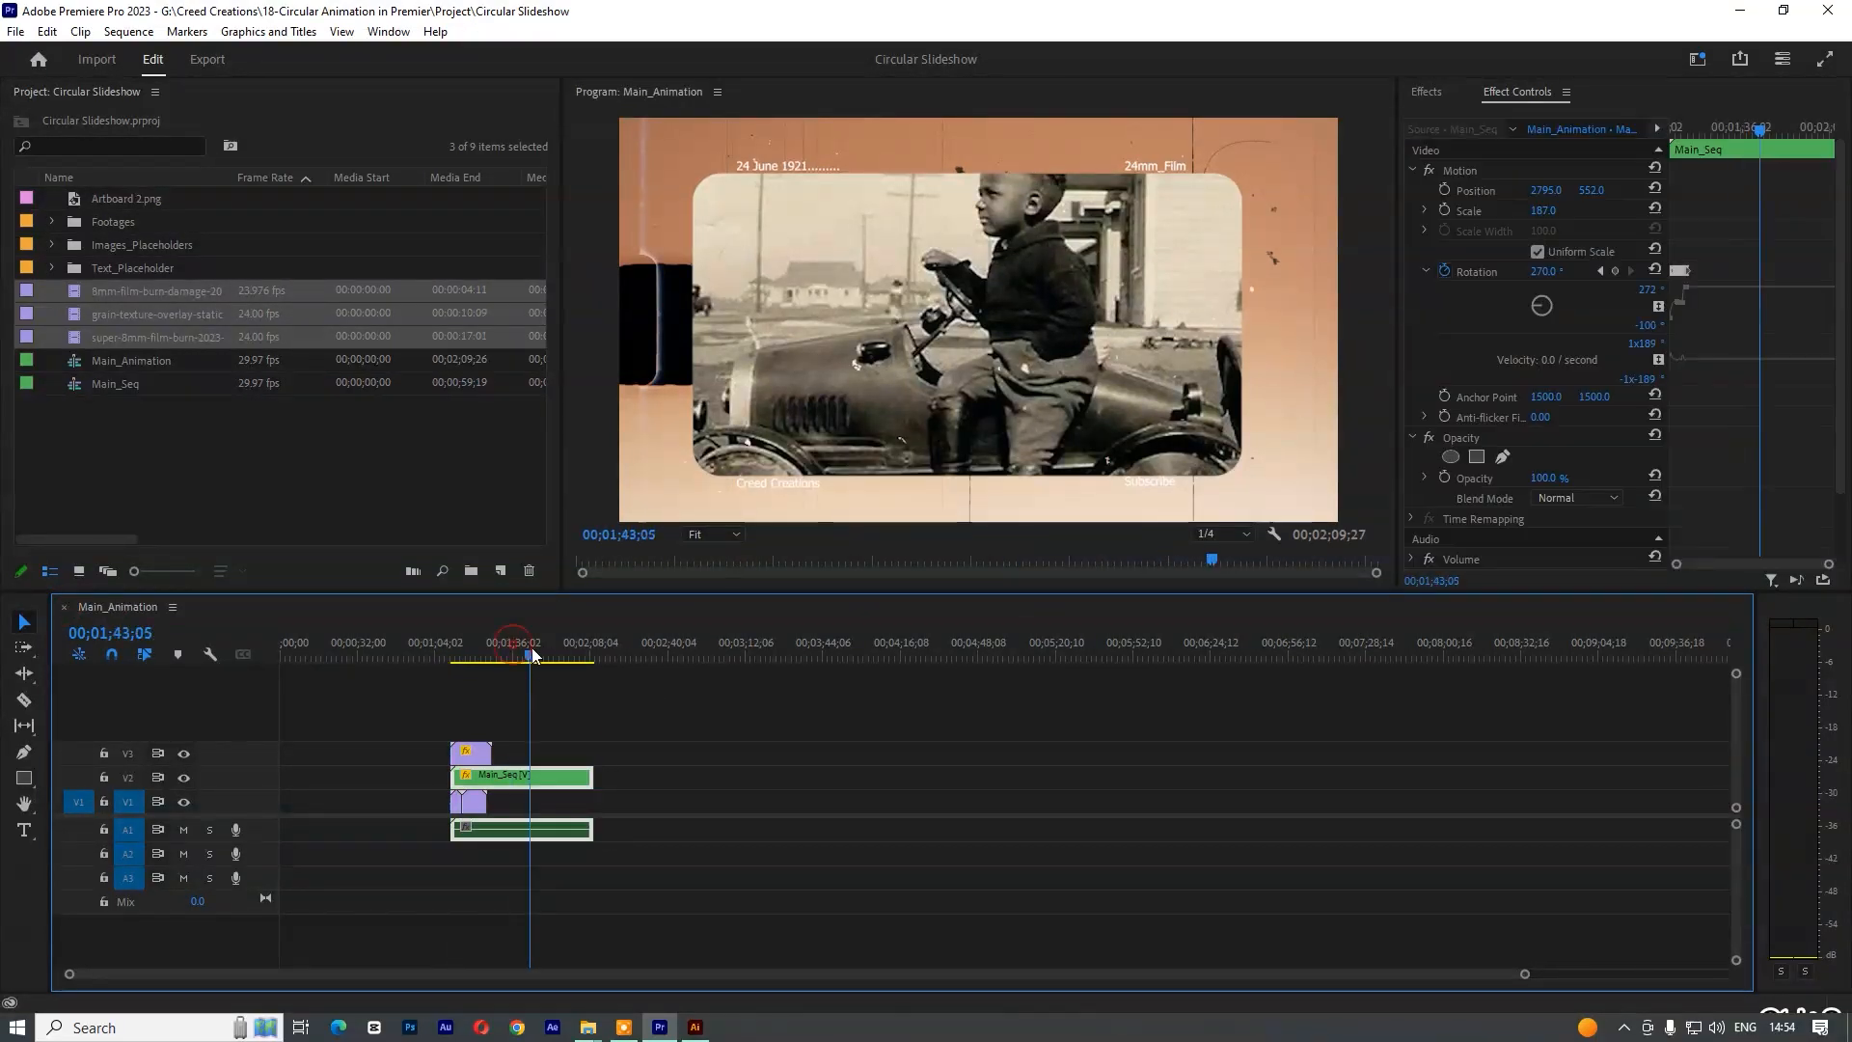
{"action": "key", "text": "Up"}
{"action": "key", "text": "ctrl+k"}
{"action": "left_click_drag", "start_coordinate": [501, 726], "coordinate": [554, 845]}
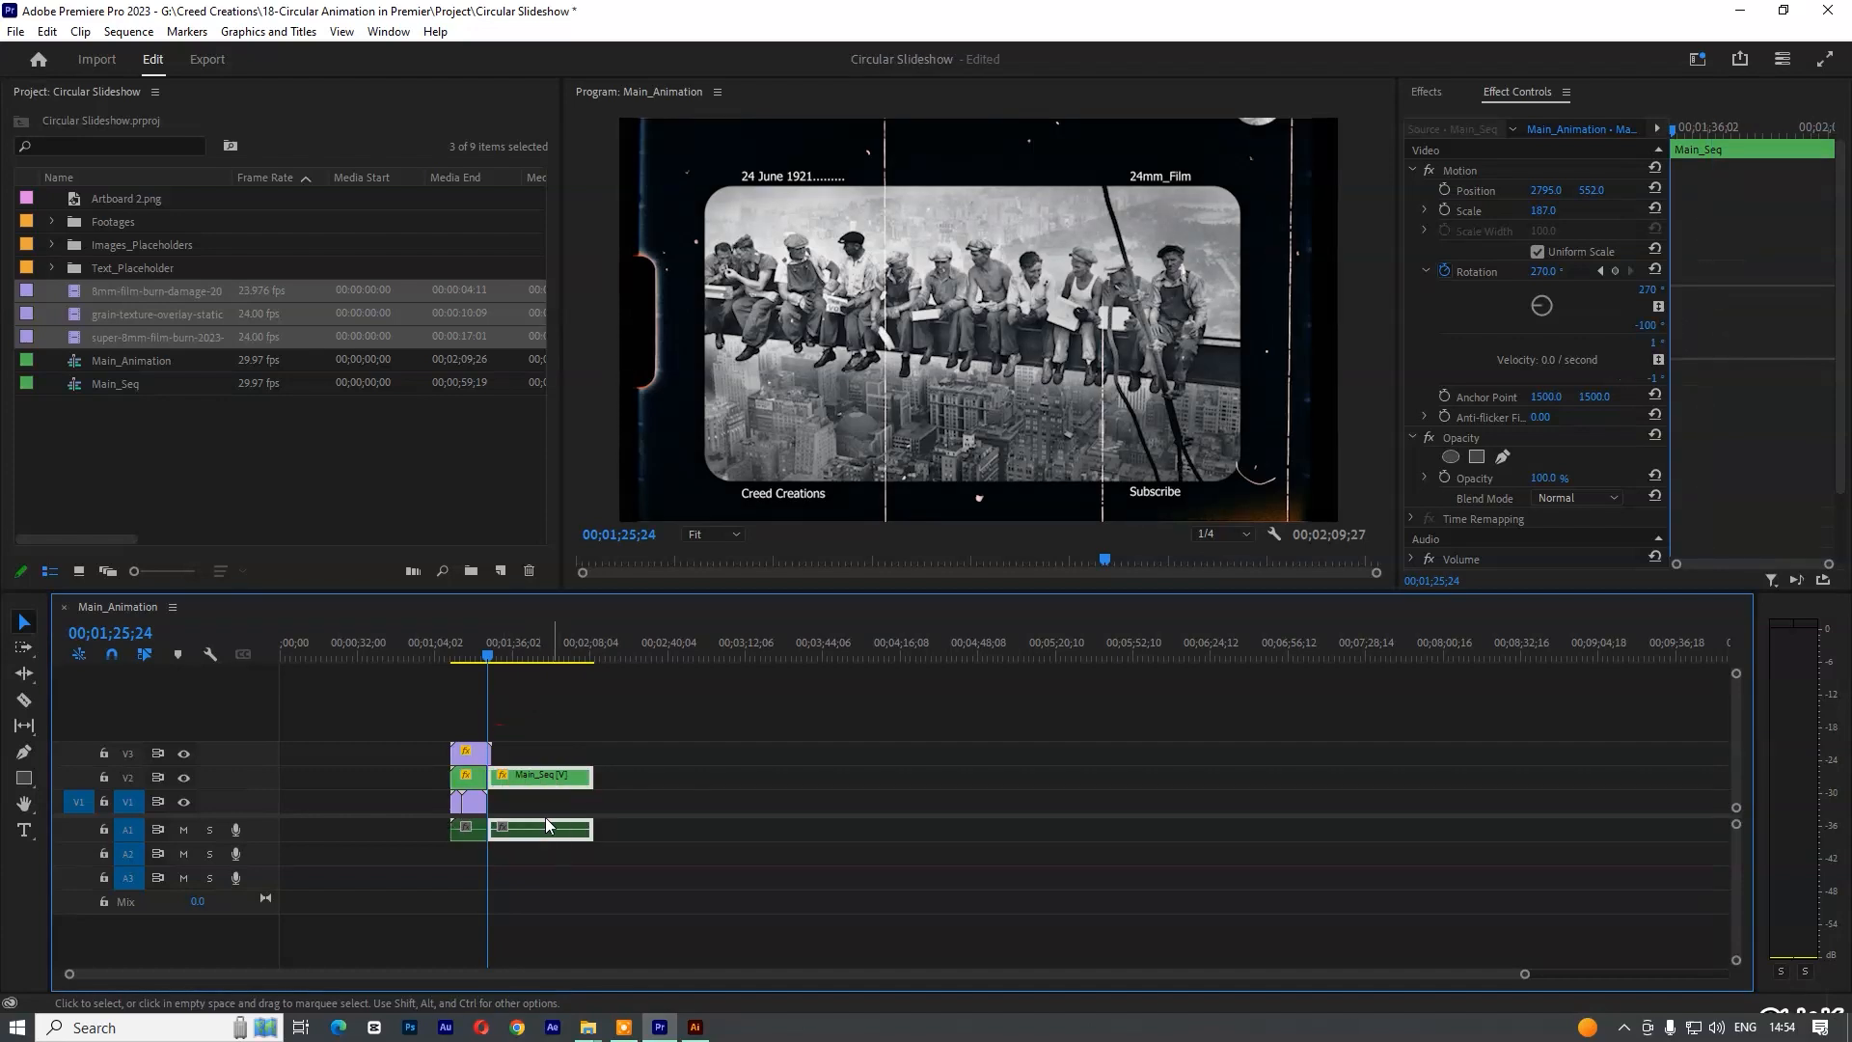
{"action": "key", "text": "Delete"}
- Trim the super-8mm-film-burn clip to the end of Main_Seq and move all clips to the sequence start at 00;00;00;00
{"action": "key", "text": "equal"}
{"action": "key", "text": "equal"}
{"action": "key", "text": "equal"}
{"action": "left_click_drag", "start_coordinate": [1044, 754], "coordinate": [1006, 753]}
{"action": "left_click", "coordinate": [870, 633]}
{"action": "key", "text": "minus"}
{"action": "key", "text": "minus"}
{"action": "key", "text": "minus"}
{"action": "left_click_drag", "start_coordinate": [472, 799], "coordinate": [302, 799]}
{"action": "left_click_drag", "start_coordinate": [315, 627], "coordinate": [96, 669]}
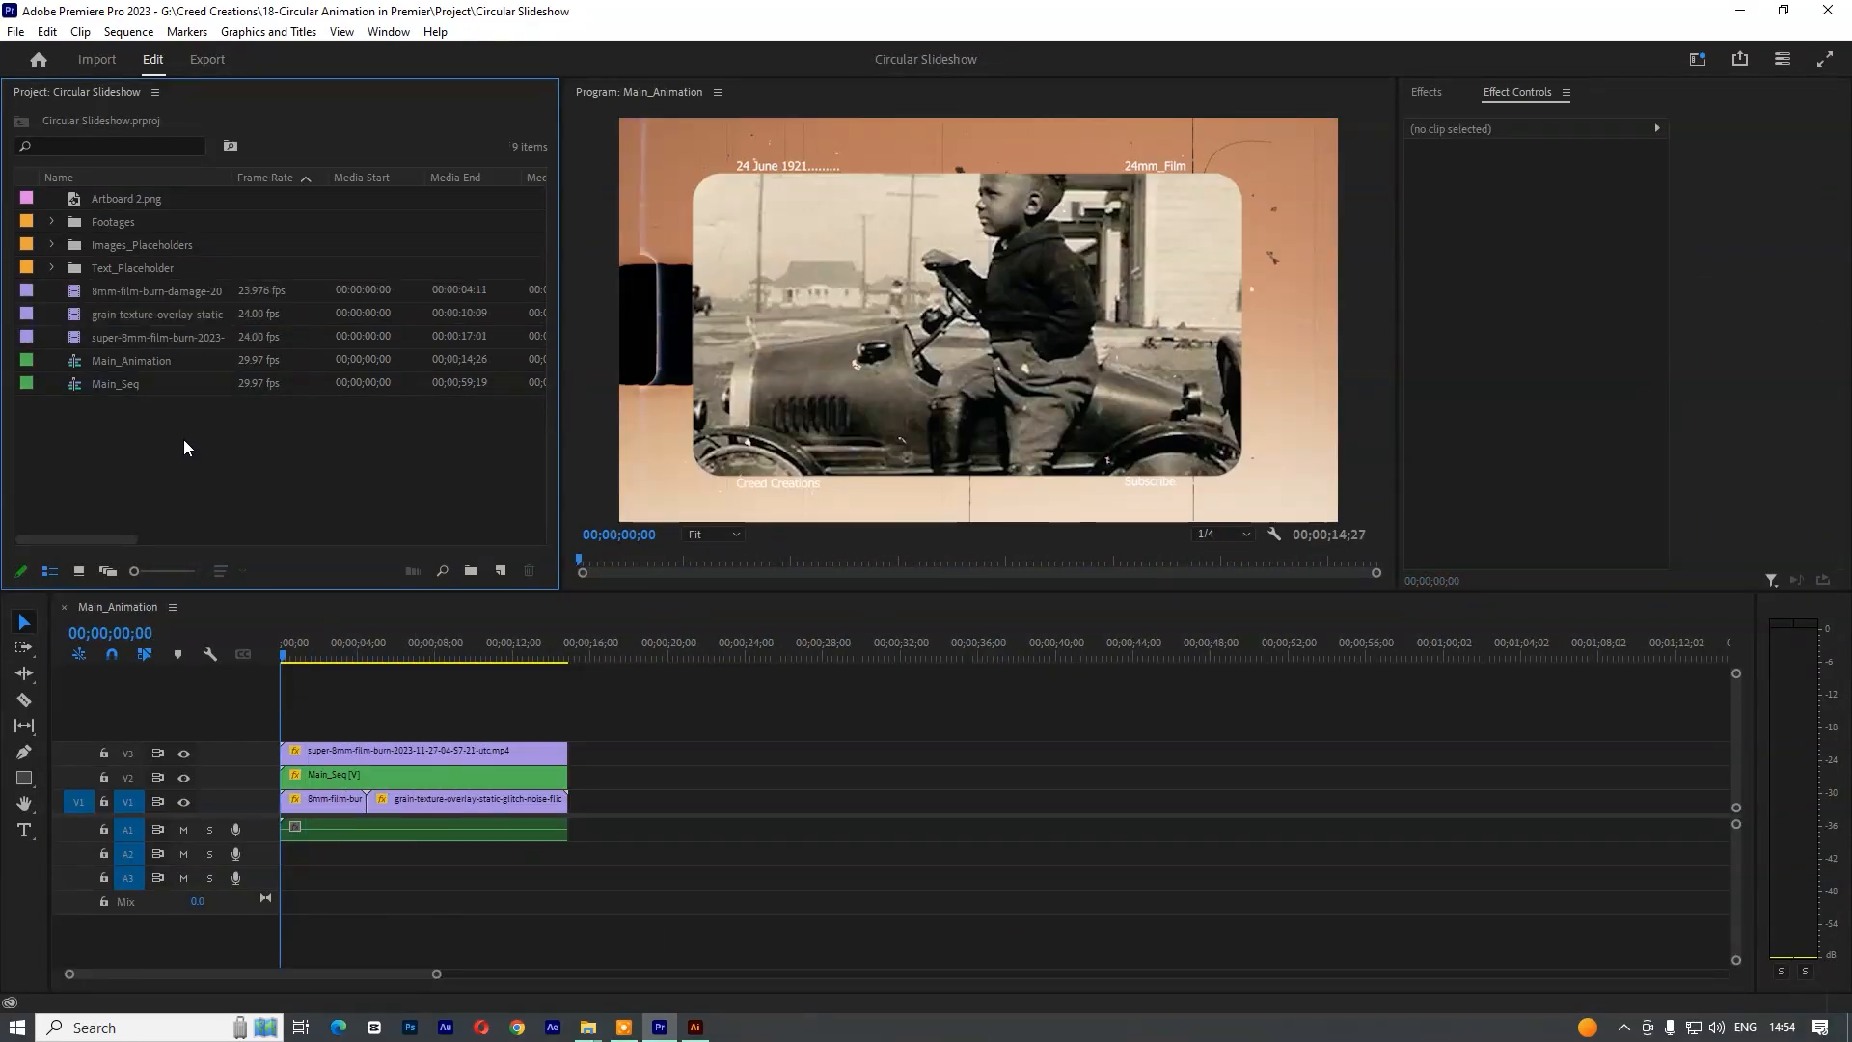
- Open the Image-02 sequence from Images_Placeholders to check its photo and text layers, and return to Main_Animation
{"action": "left_click", "coordinate": [51, 244]}
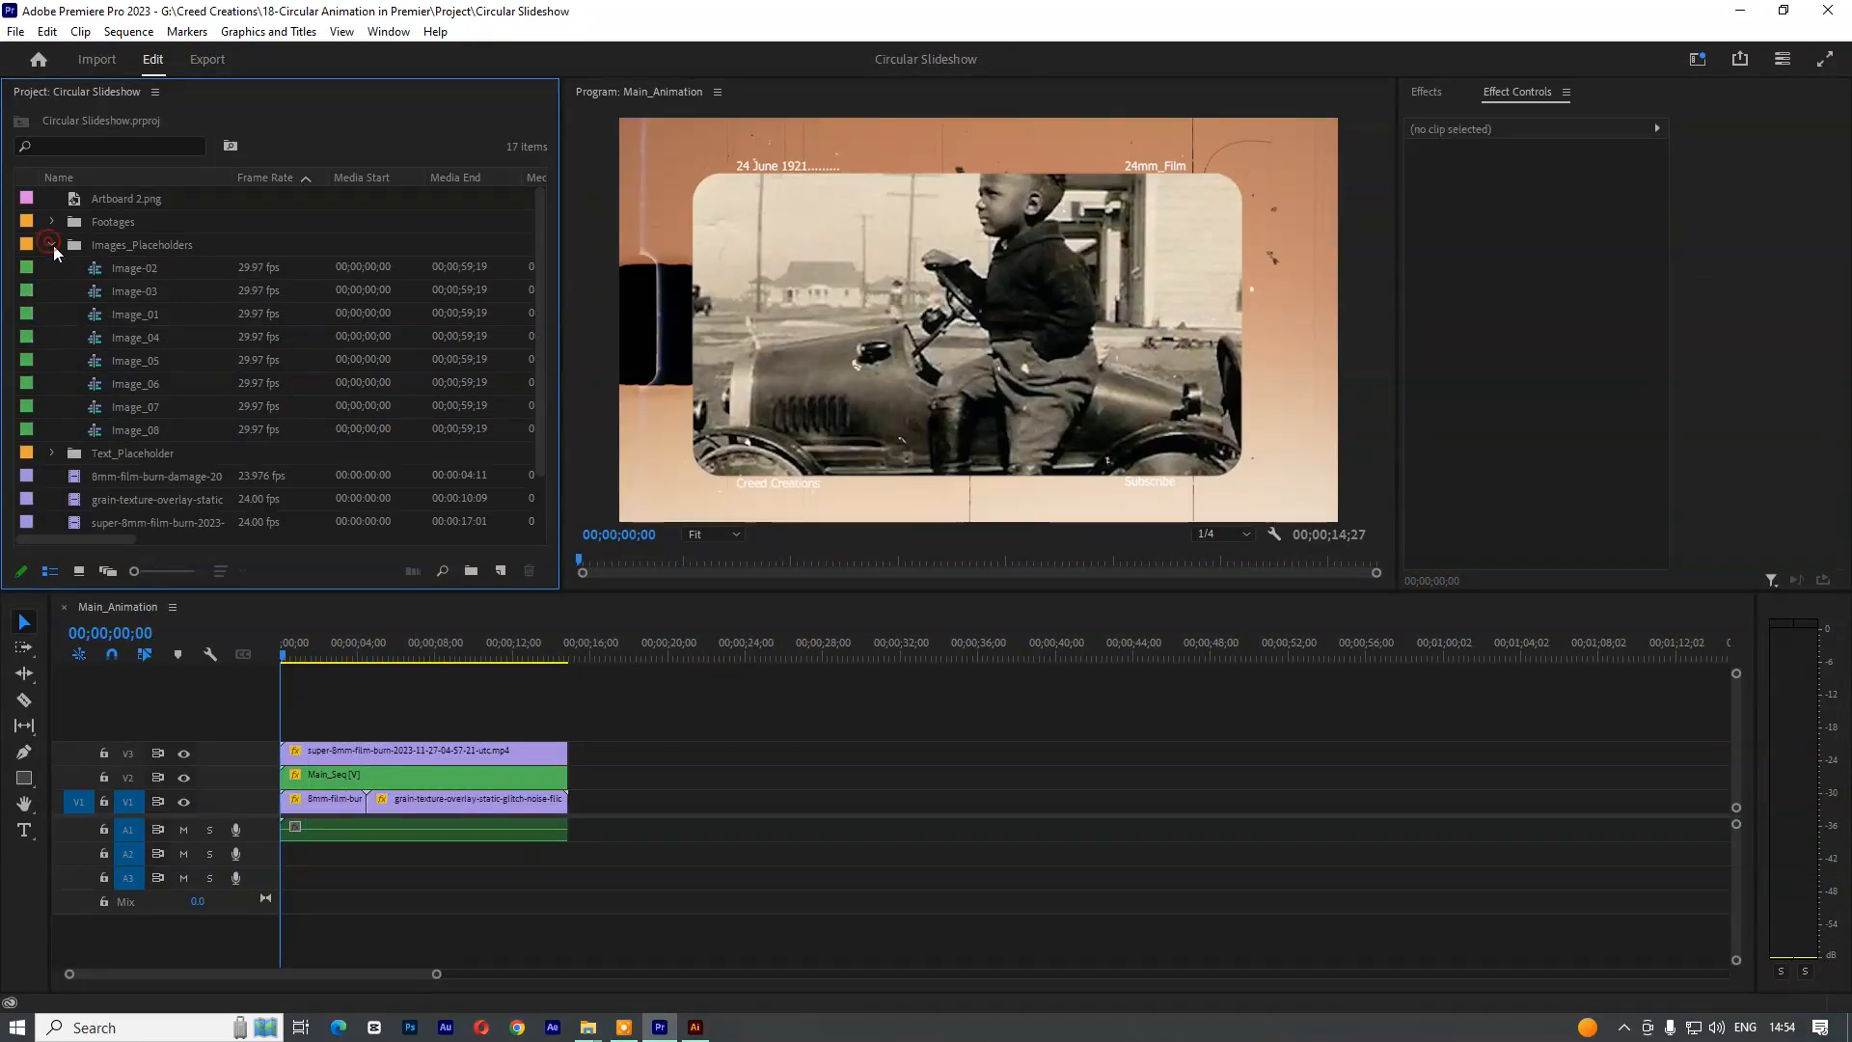
{"action": "double_click", "coordinate": [140, 268]}
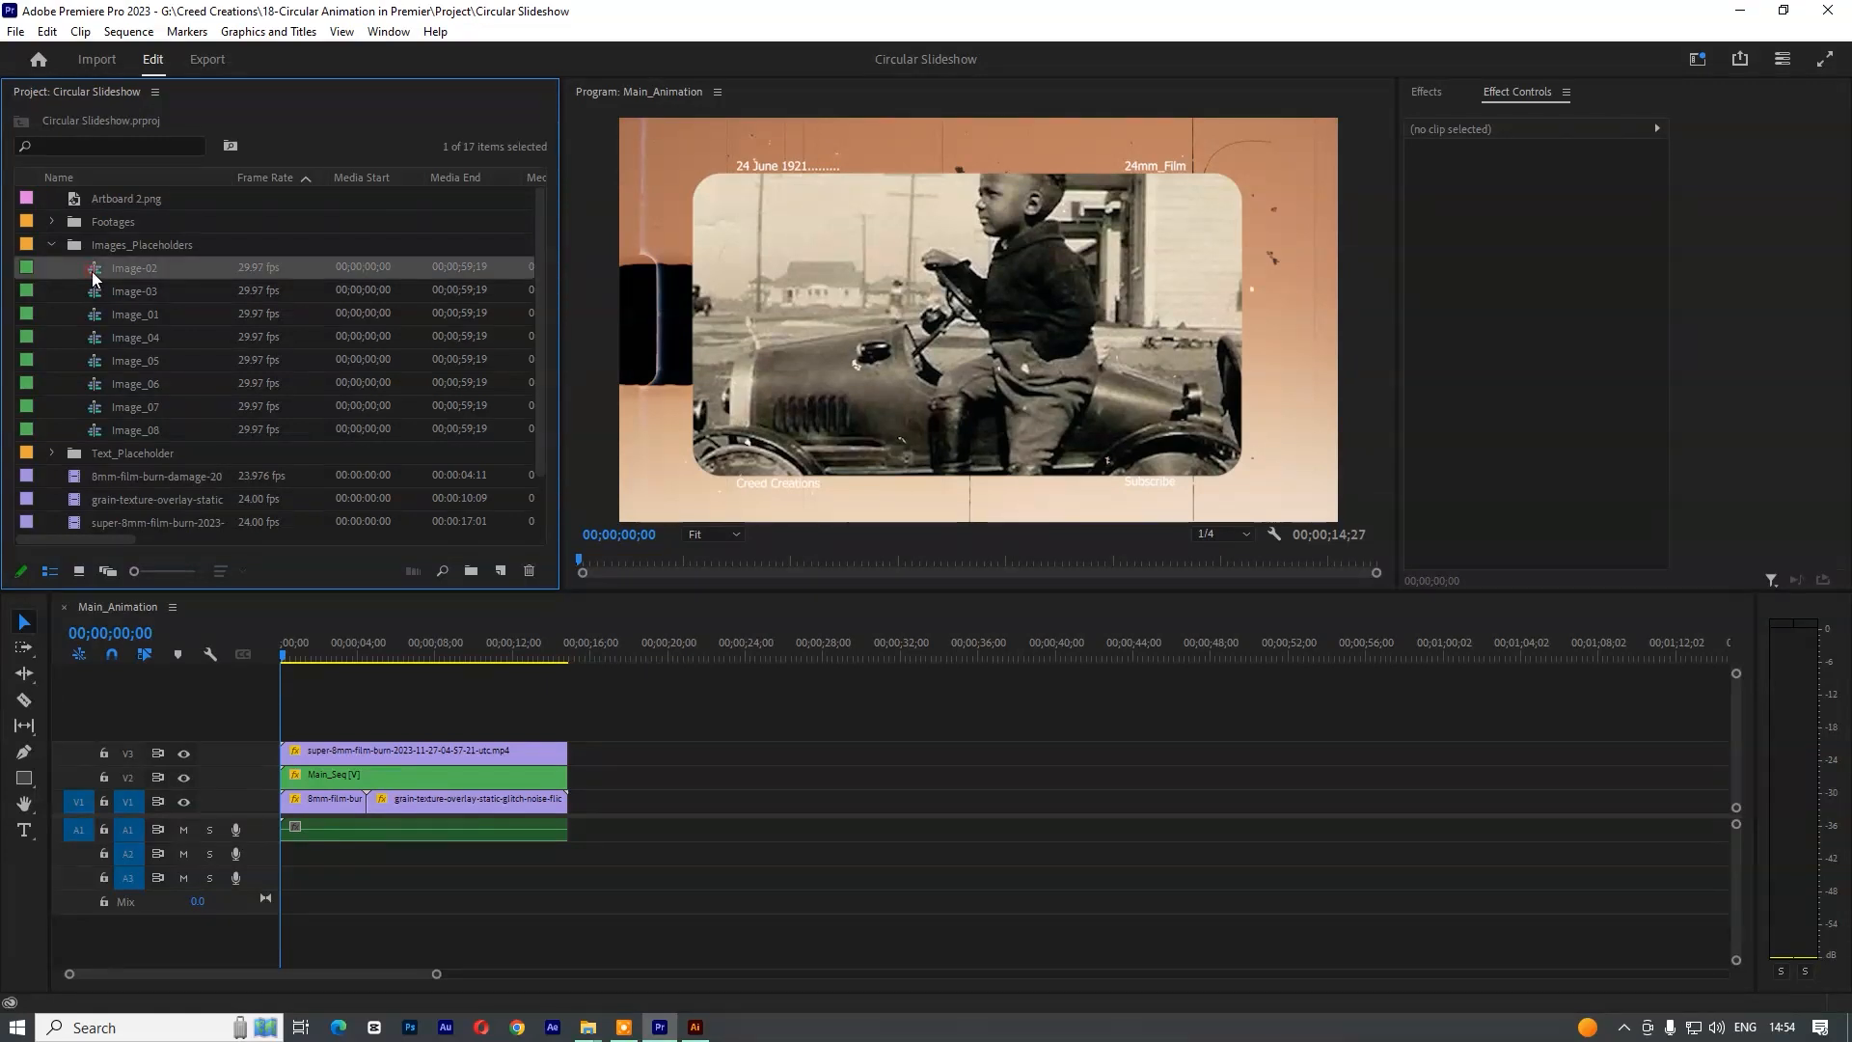
{"action": "left_click_drag", "start_coordinate": [382, 663], "coordinate": [263, 656]}
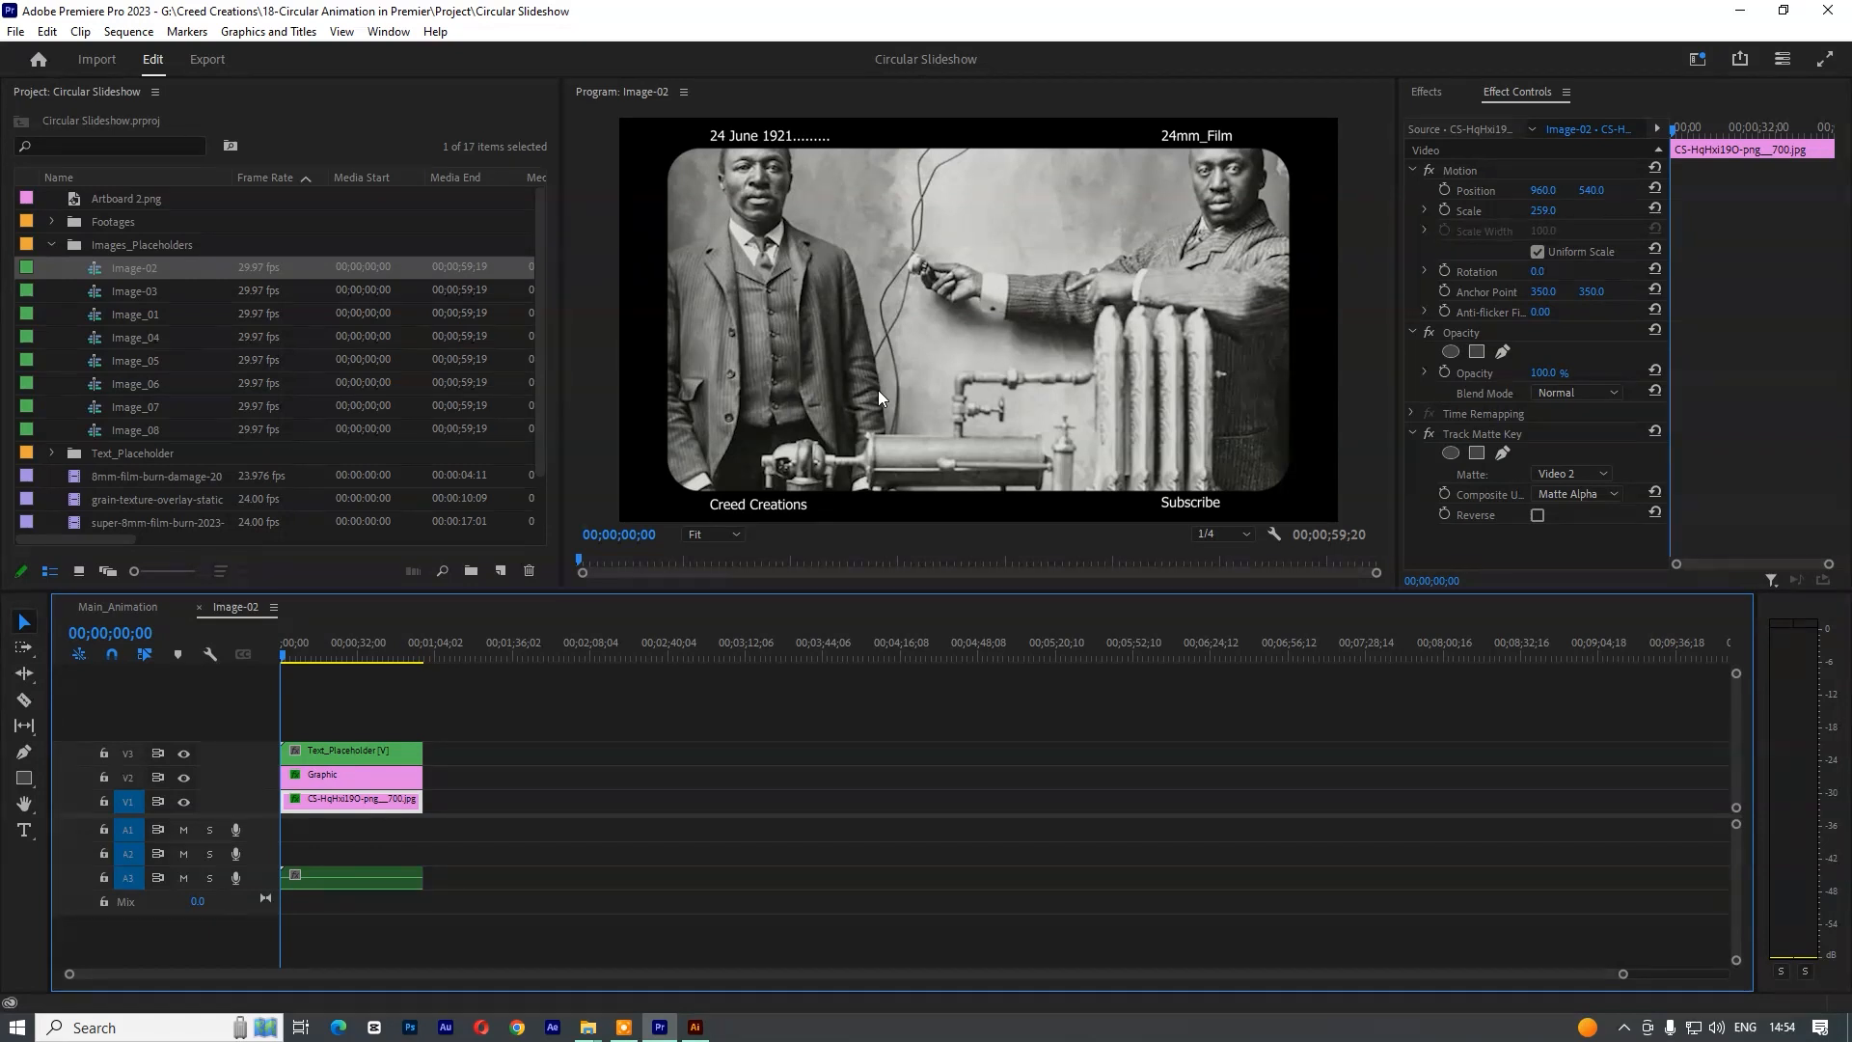
{"action": "left_click", "coordinate": [136, 606]}
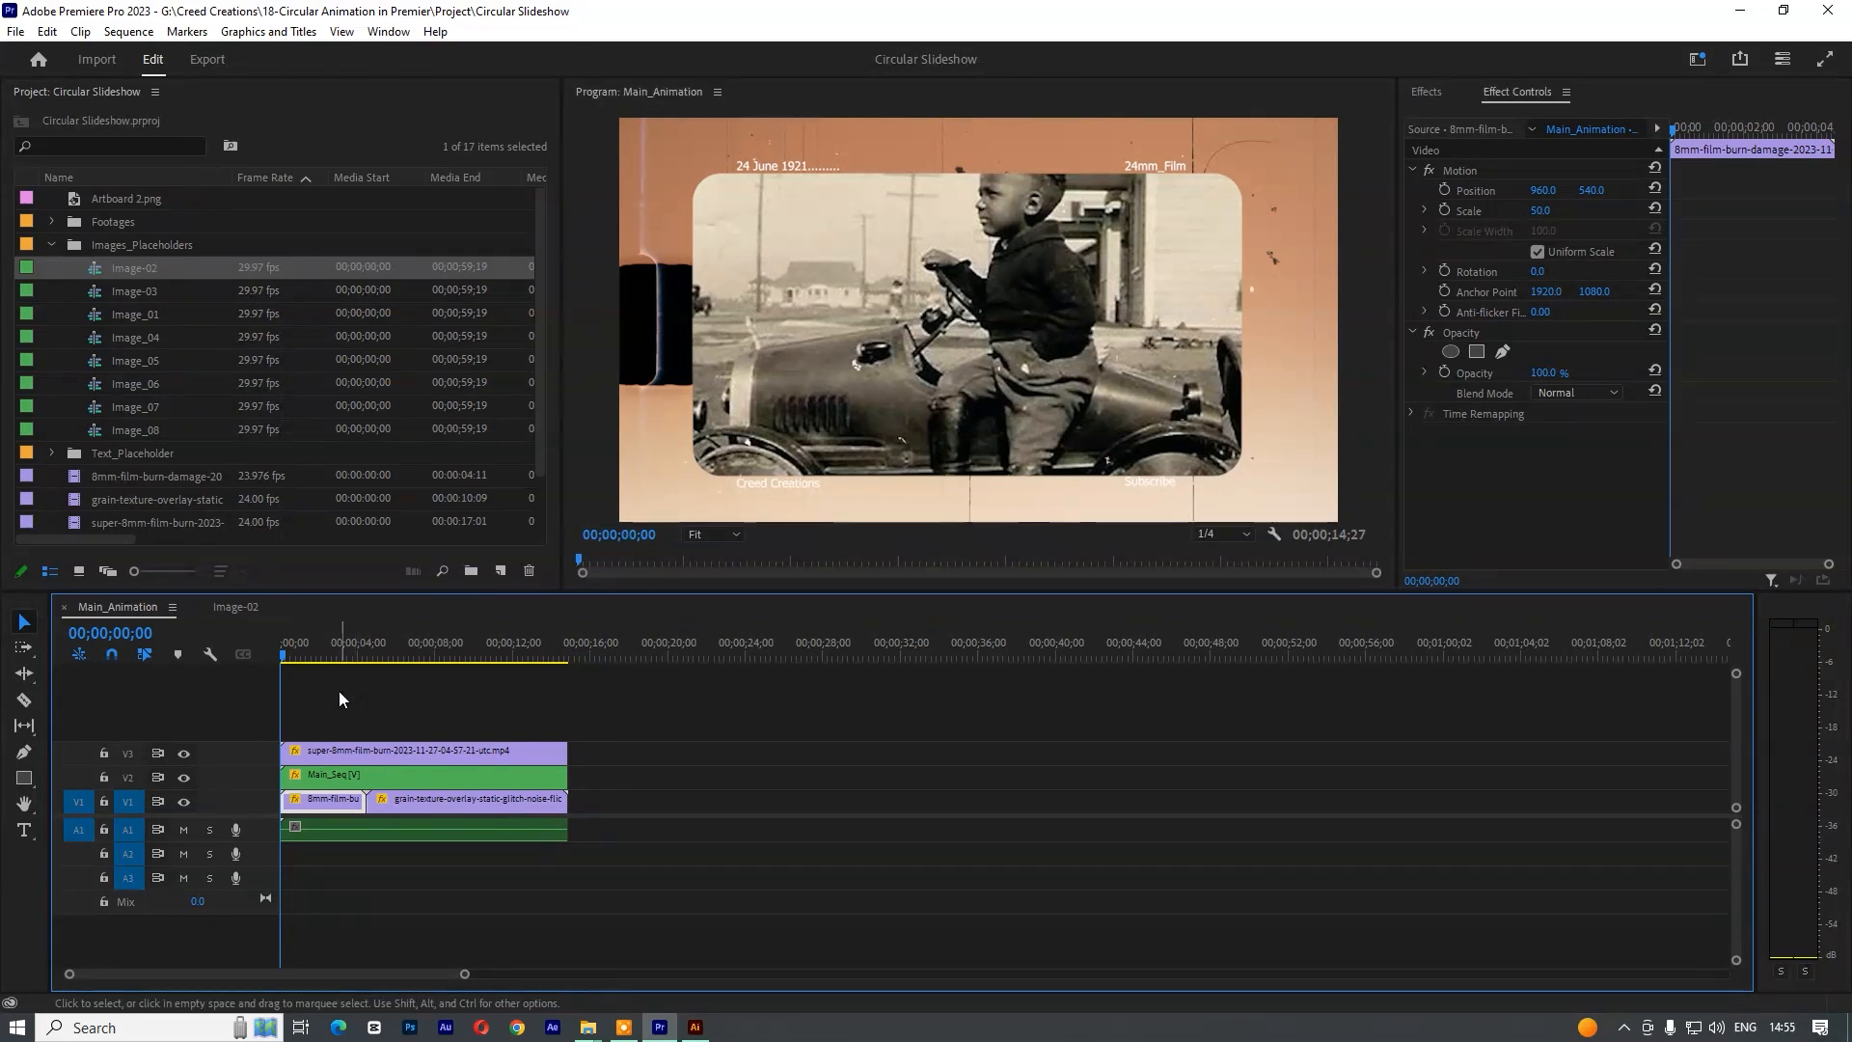
{"action": "left_click", "coordinate": [51, 245]}
- Organize the three overlay videos into a bin named Overlays and Artboard 2.png into a bin named Reference
{"action": "left_click", "coordinate": [120, 291]}
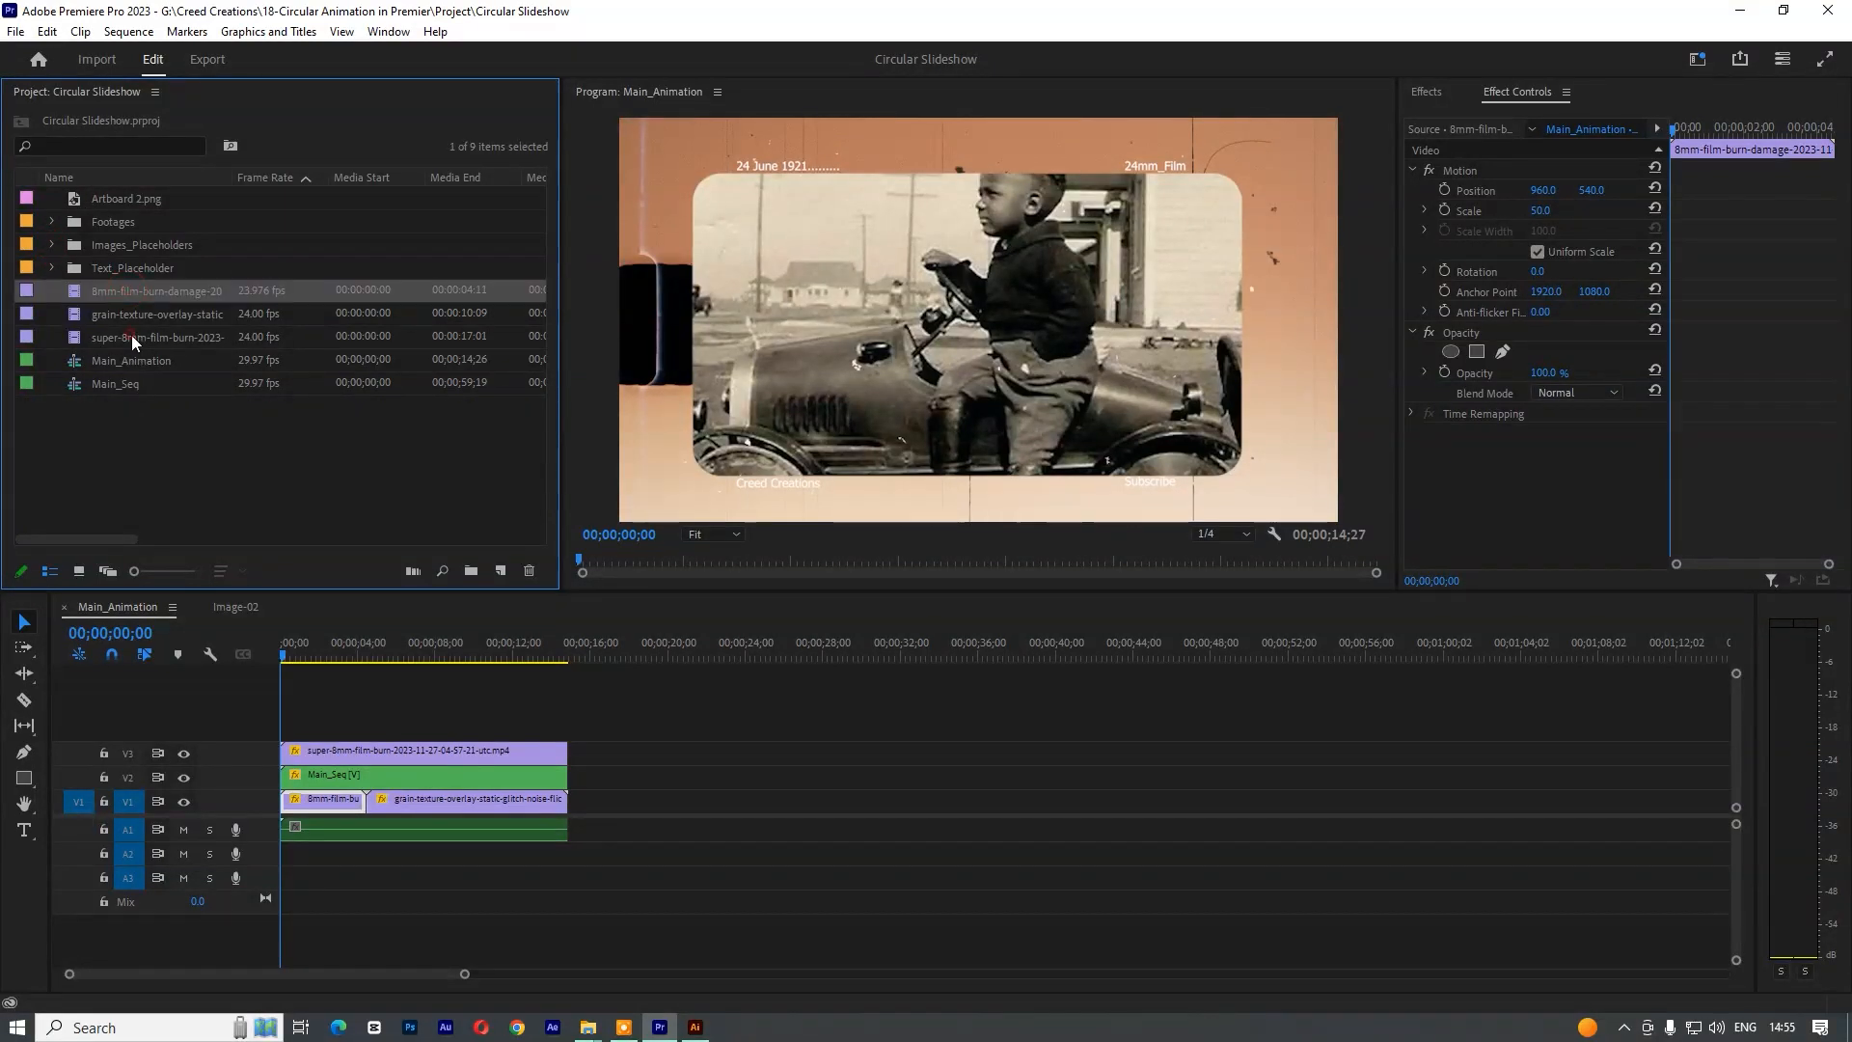
{"action": "key", "text": "ctrl+/"}
{"action": "type", "text": "Overlays"}
{"action": "key", "text": "Return"}
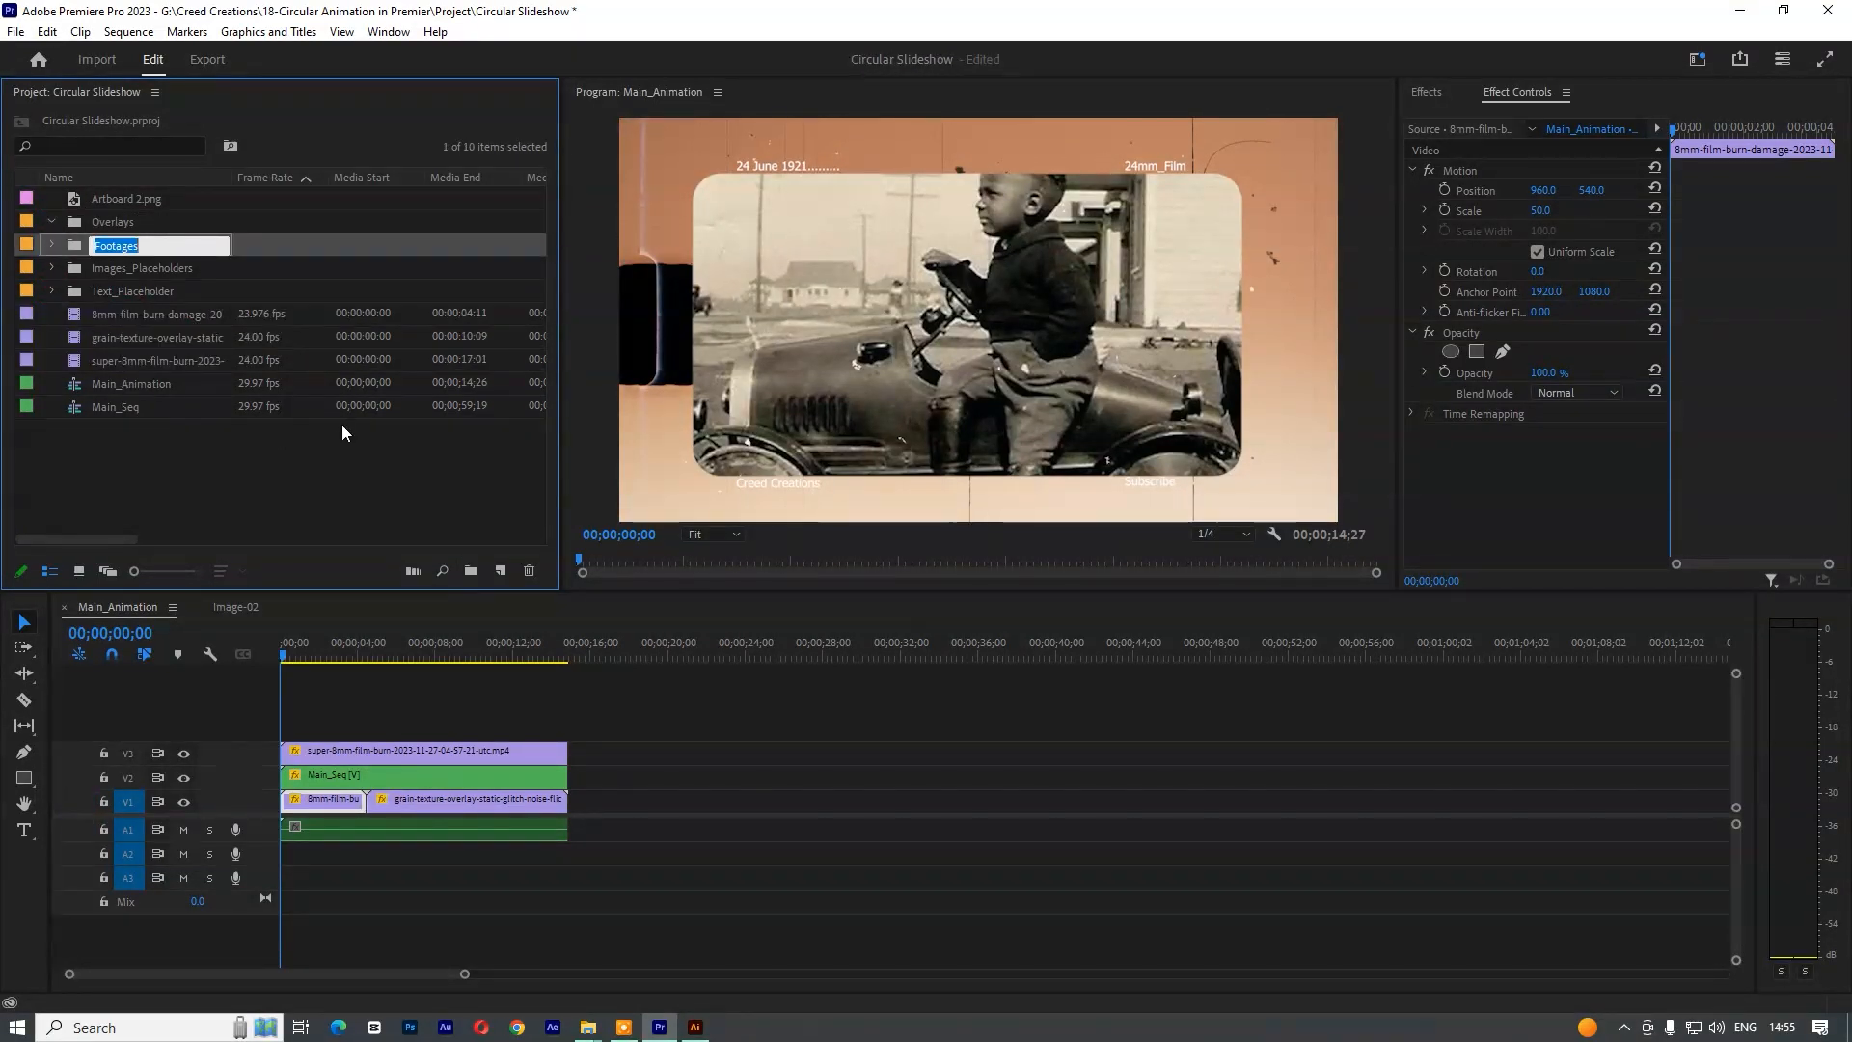
{"action": "left_click", "coordinate": [264, 384]}
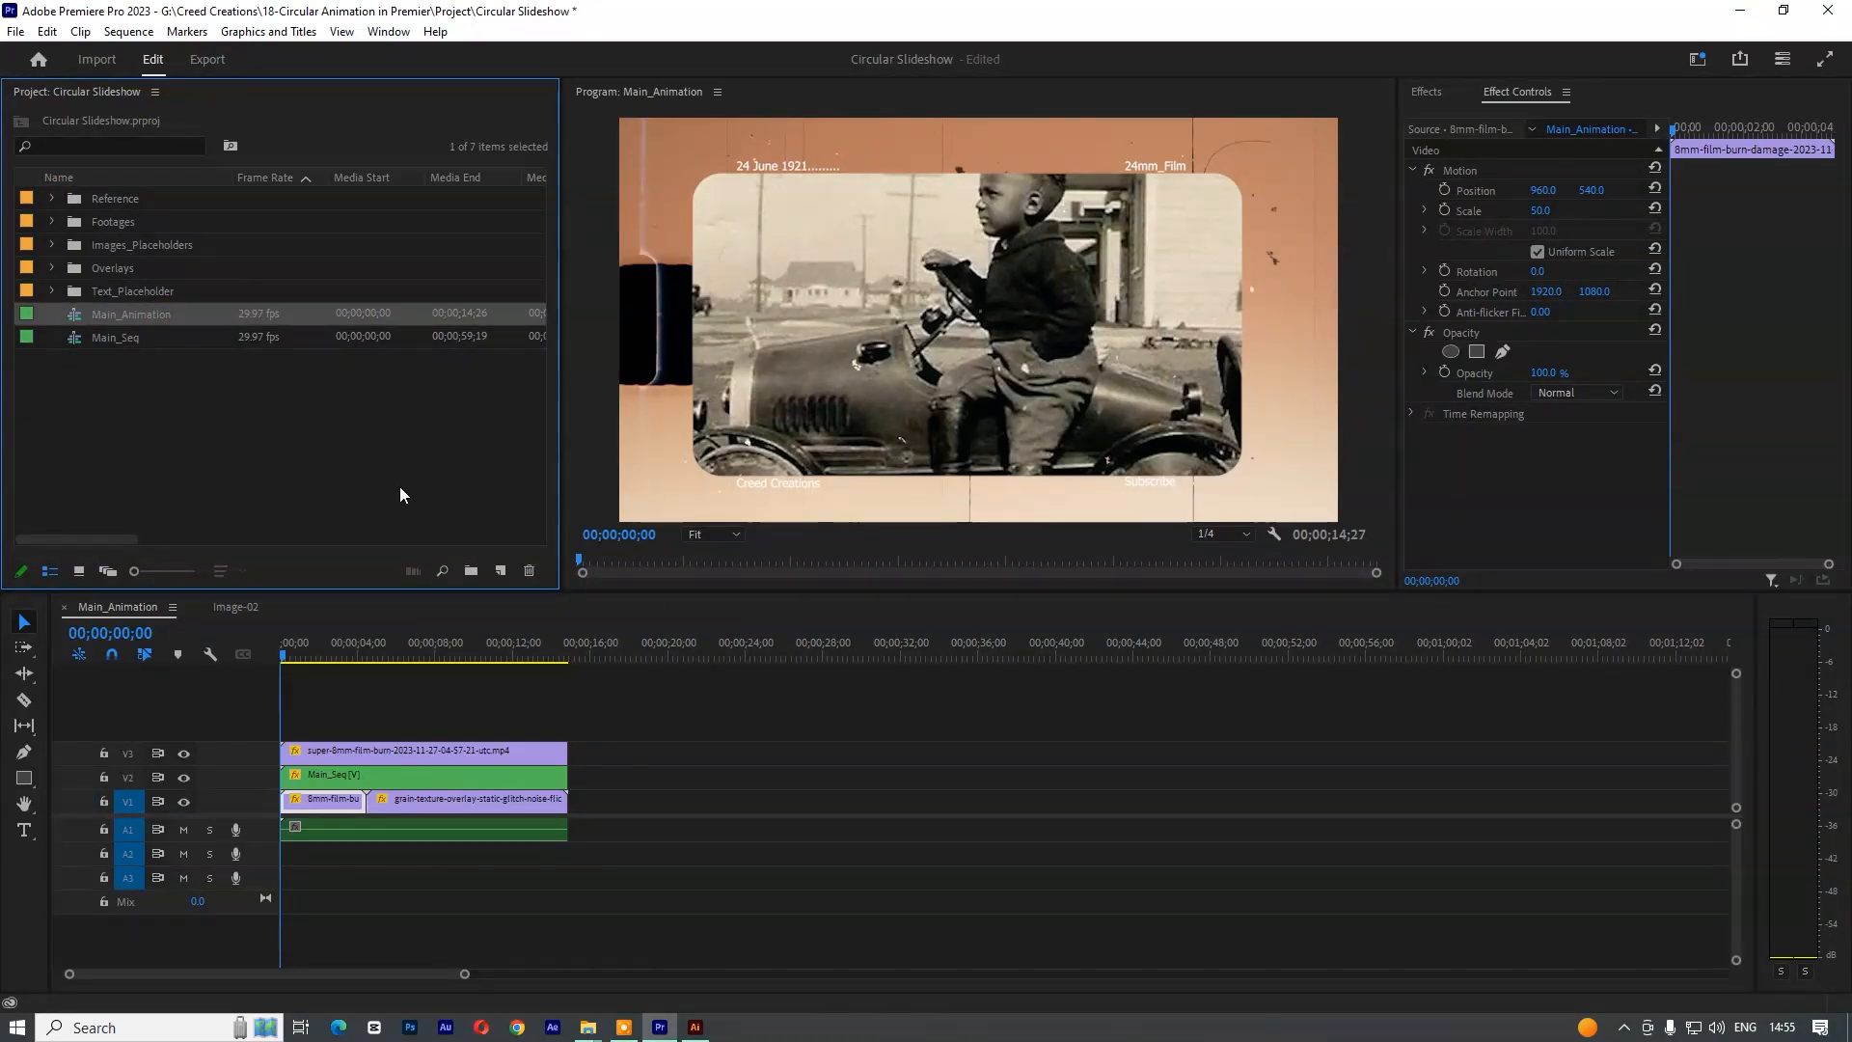
- Group the Main_Animation and Main_Seq sequences in a bin named Main_Render and save the project
{"action": "left_click_drag", "start_coordinate": [258, 449], "coordinate": [141, 204]}
{"action": "left_click", "coordinate": [52, 197]}
{"action": "left_click", "coordinate": [274, 381]}
{"action": "key", "text": "ctrl+s"}
- Preview the Main_Animation opening from the sequence start and save the project again
{"action": "mouse_move", "coordinate": [289, 655]}
{"action": "left_mouse_down"}
{"action": "mouse_move", "coordinate": [407, 662]}
{"action": "mouse_move", "coordinate": [286, 663]}
{"action": "left_mouse_up"}
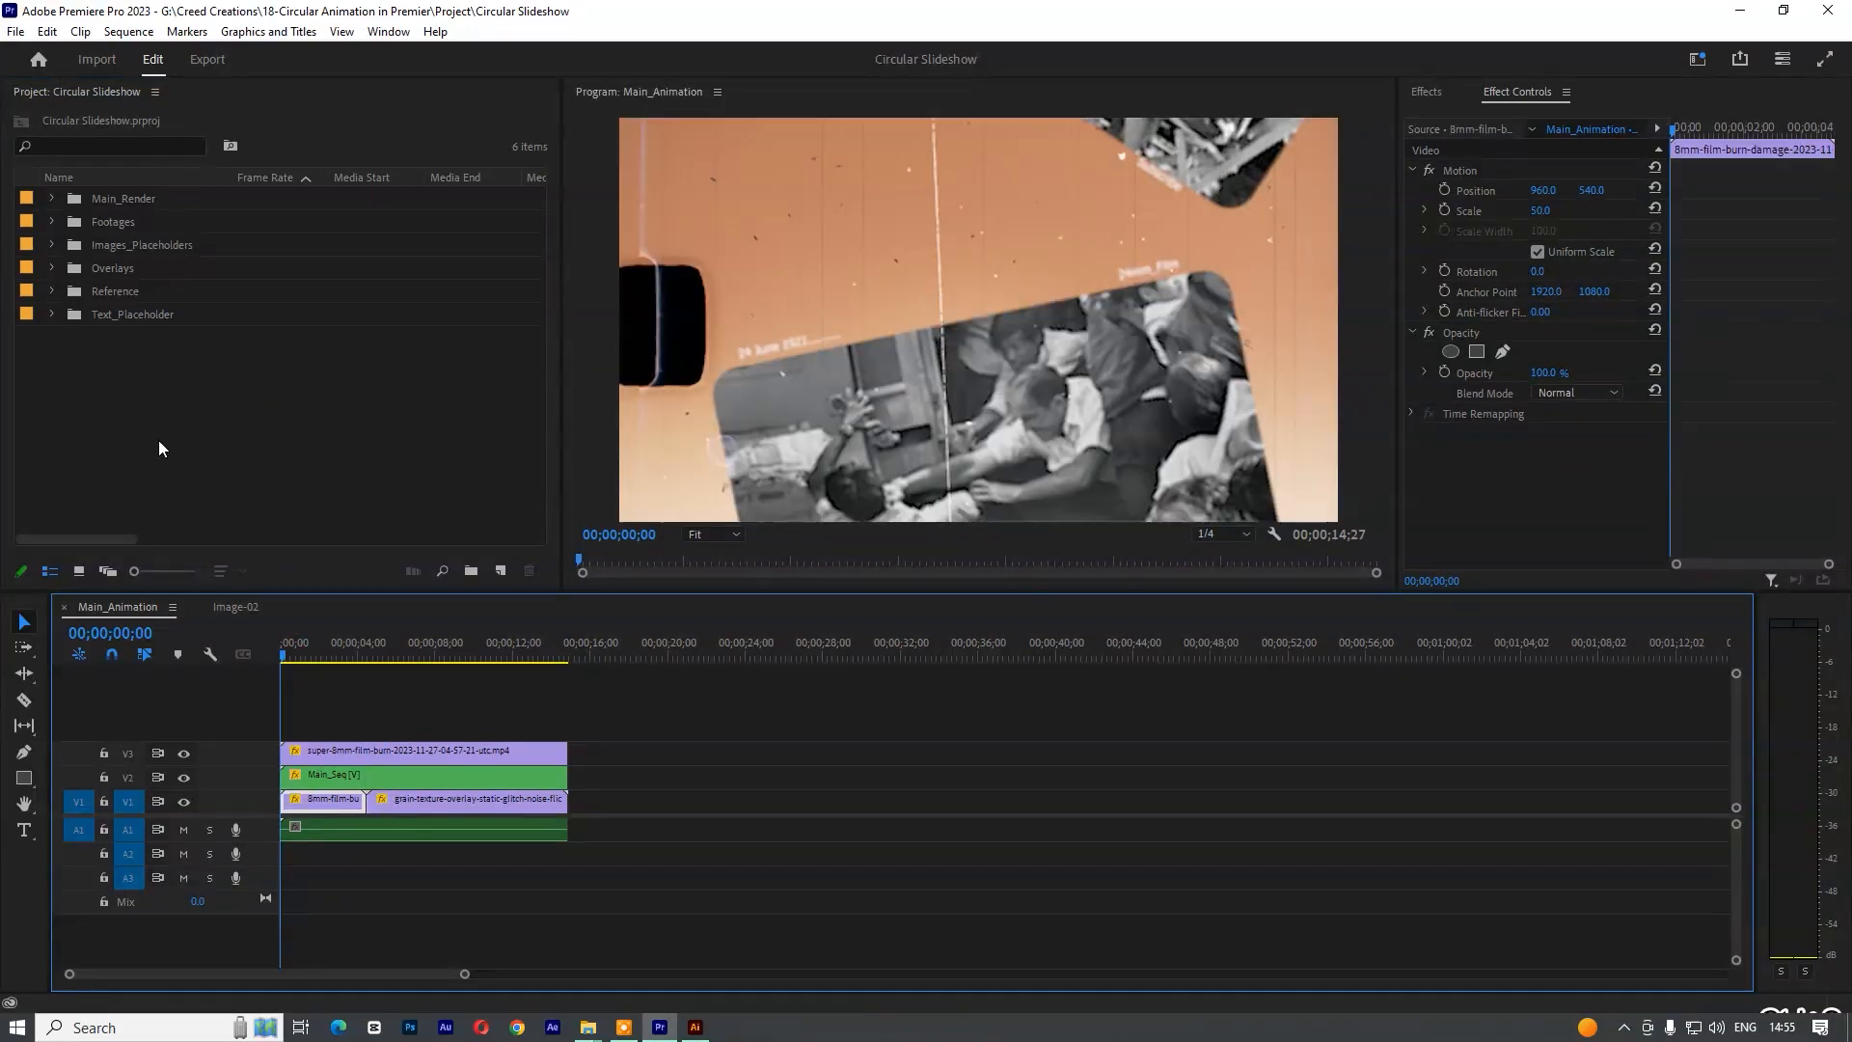
{"action": "left_click", "coordinate": [157, 439]}
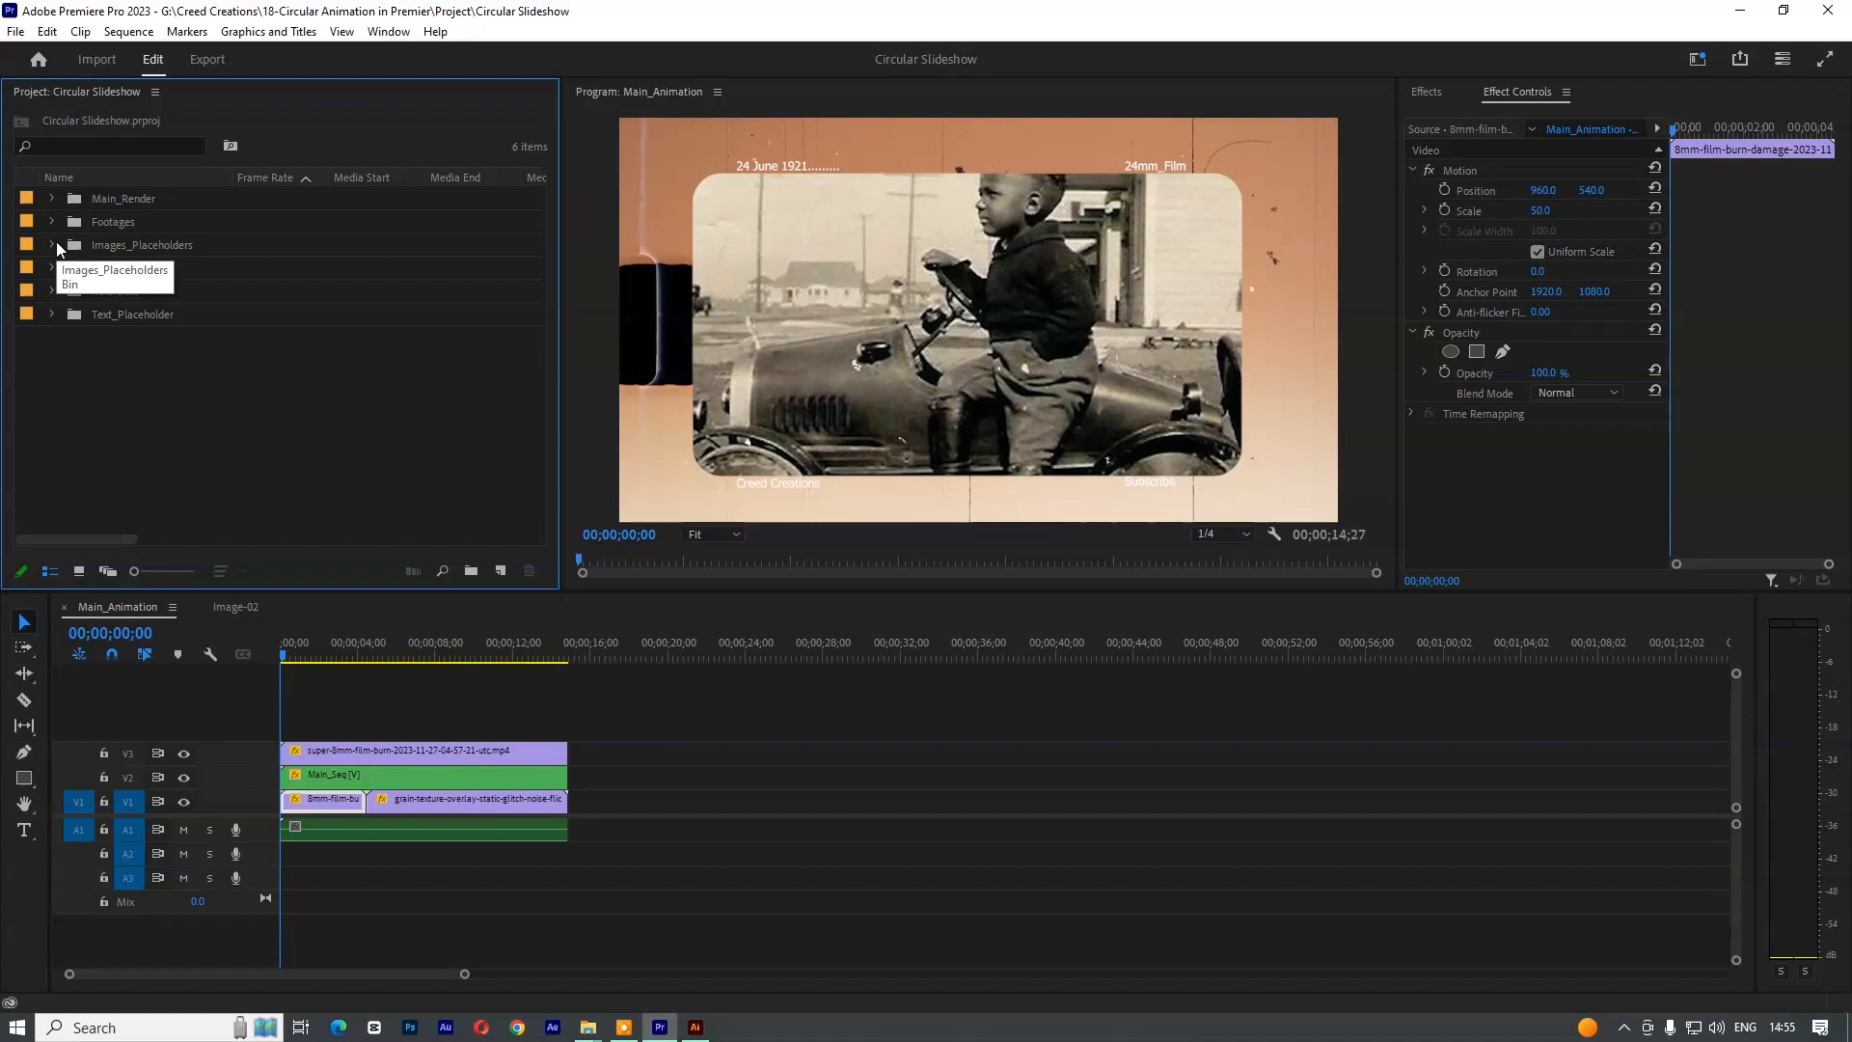
{"action": "key", "text": "ctrl+s"}
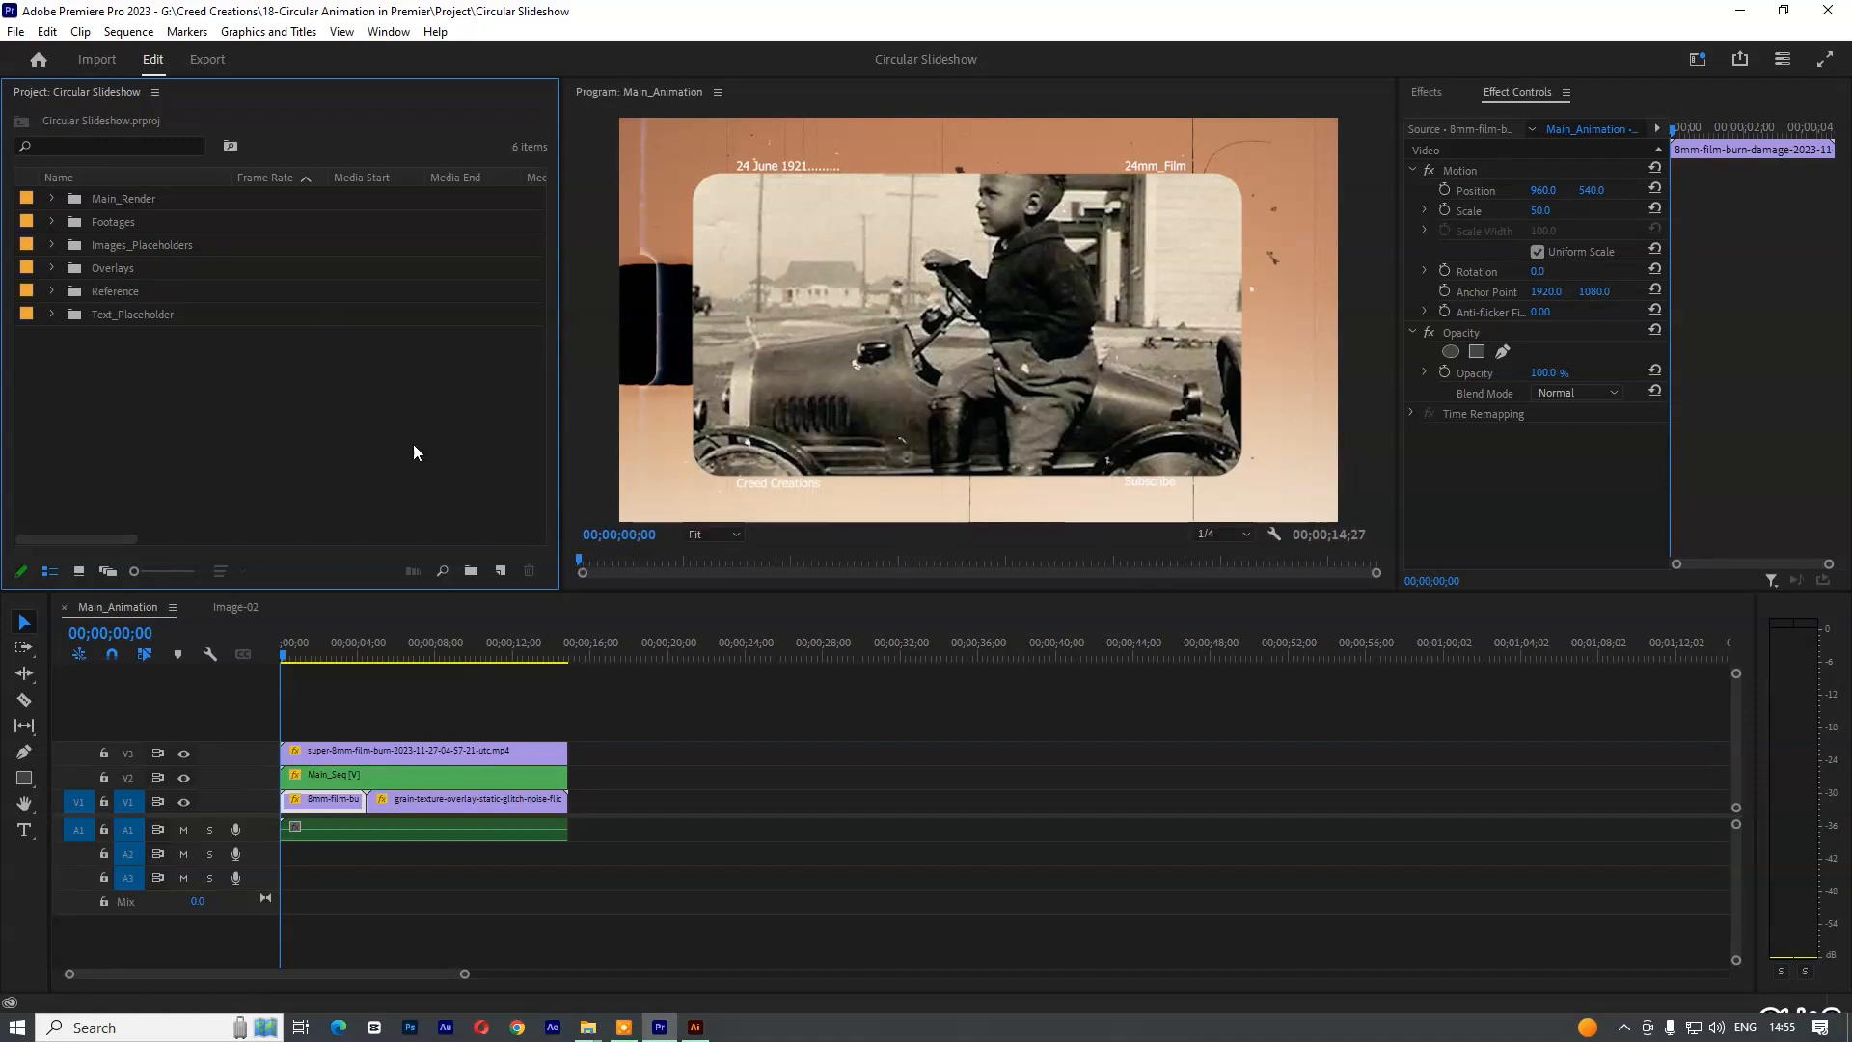